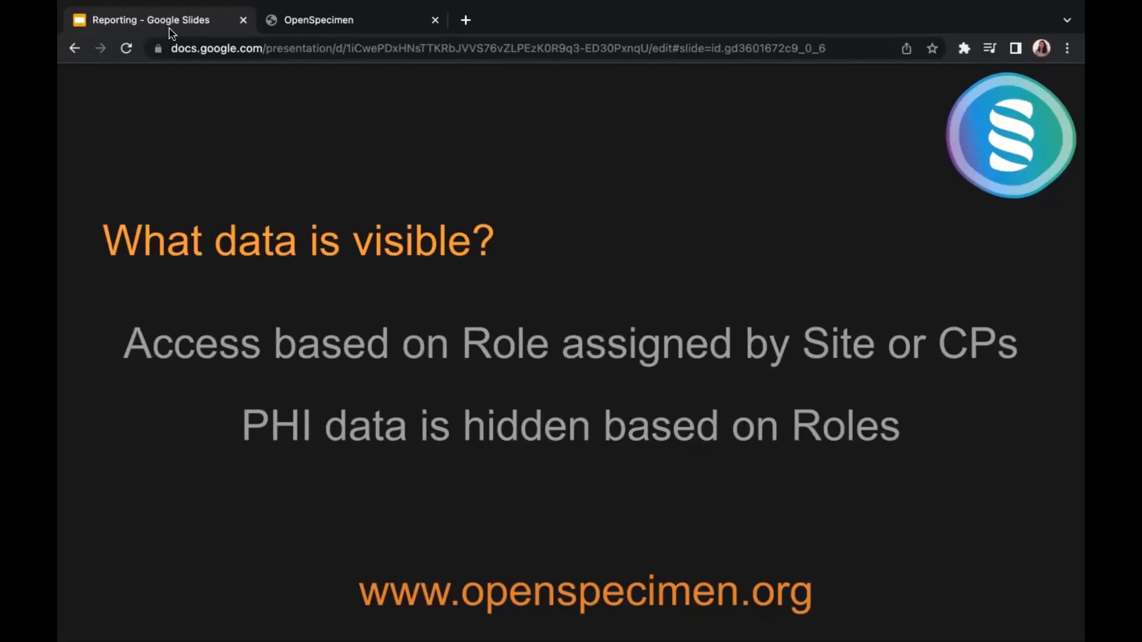
# Advance the Reporting presentation to the example slide about searching tissue specimens.
pyautogui.press('Right')
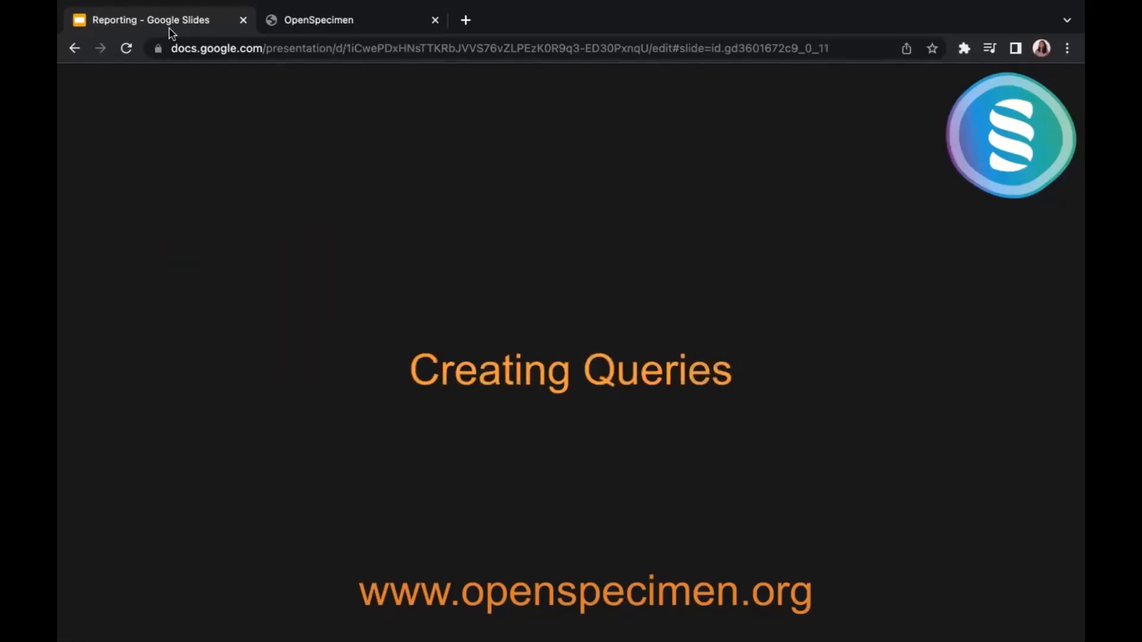
pyautogui.press('Right')
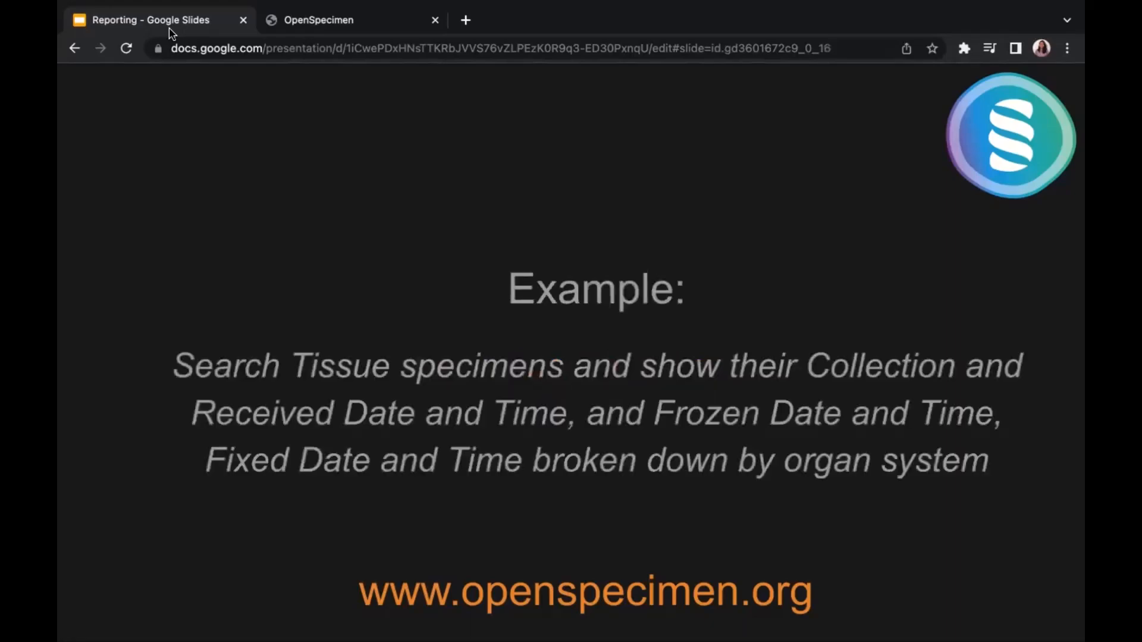
pyautogui.press('Left')
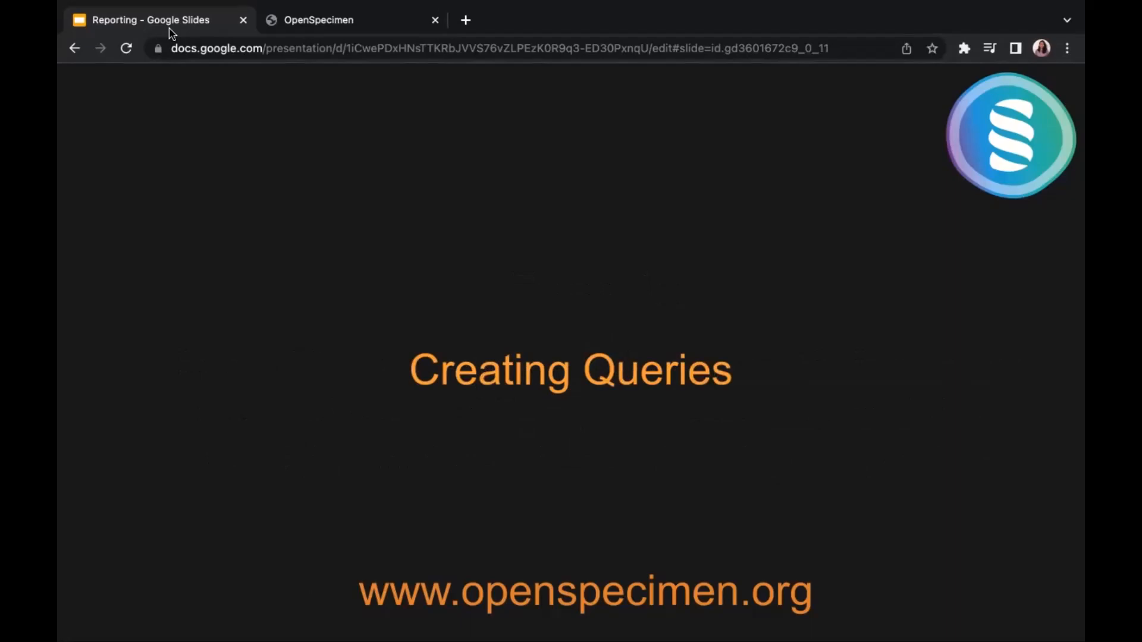
pyautogui.press('Right')
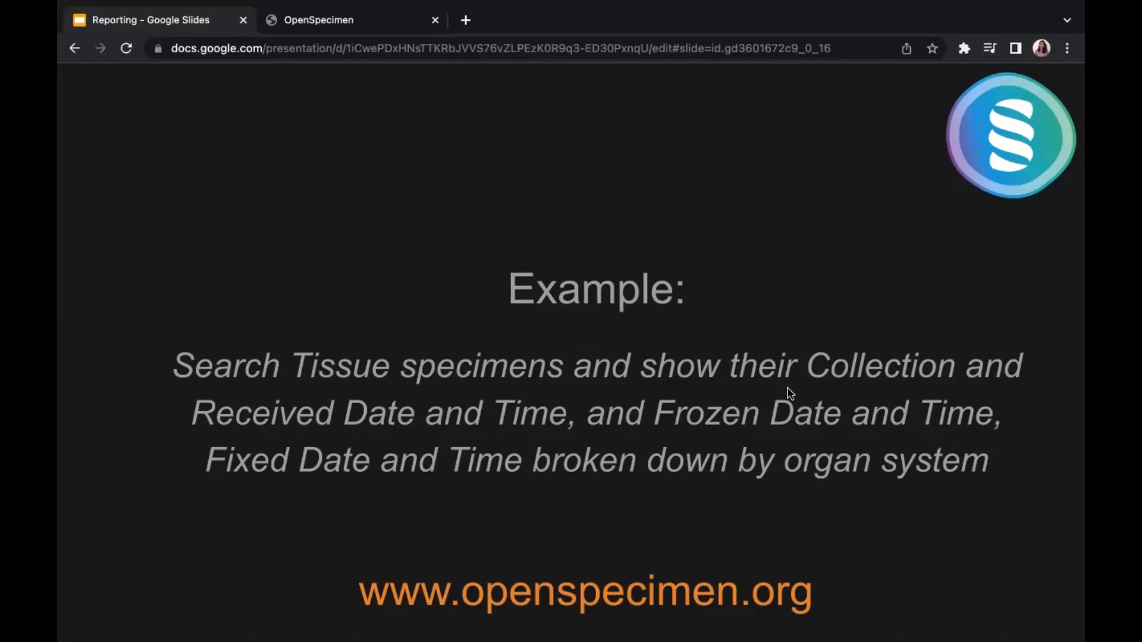
# Switch to OpenSpecimen and go to its Home page.
pyautogui.click(378, 23)
pyautogui.click(79, 119)
pyautogui.click(88, 143)
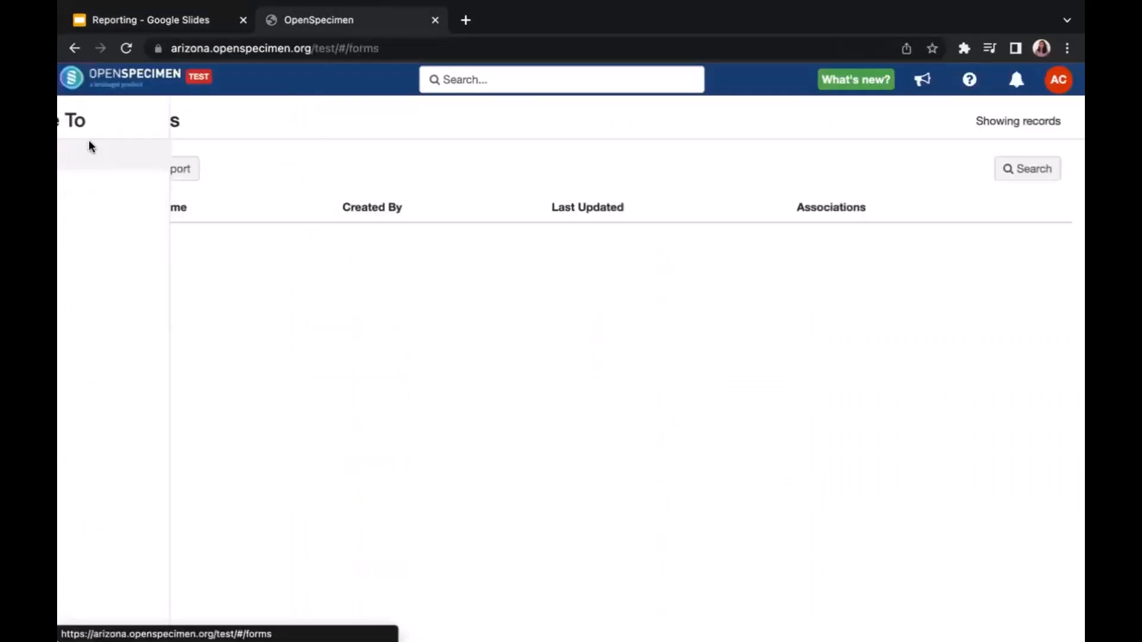
pyautogui.click(78, 121)
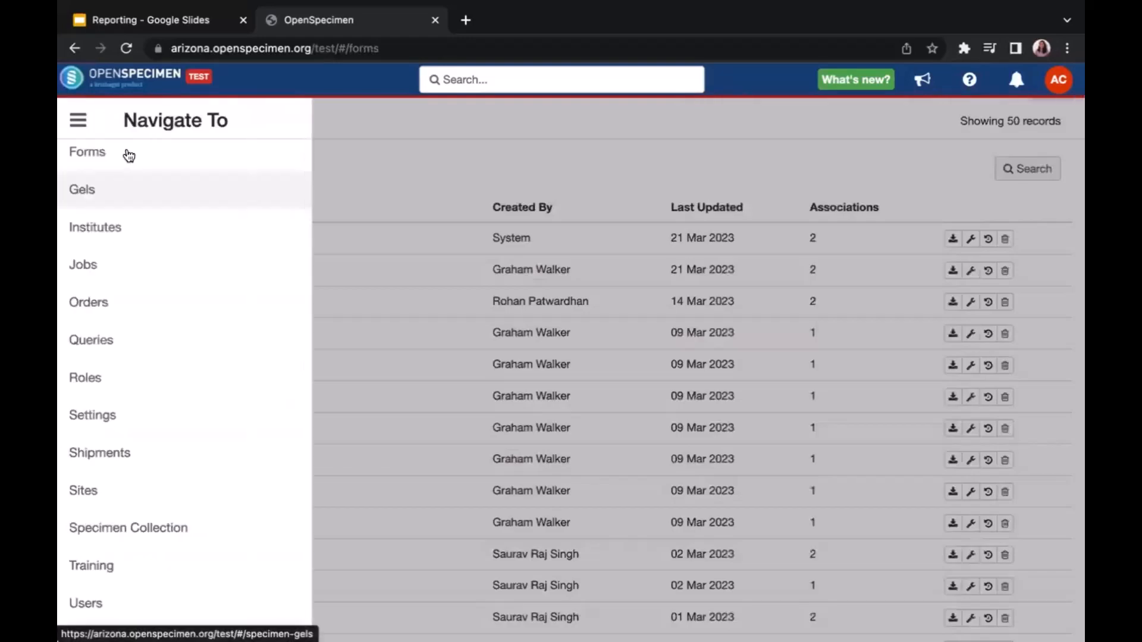
pyautogui.click(243, 177)
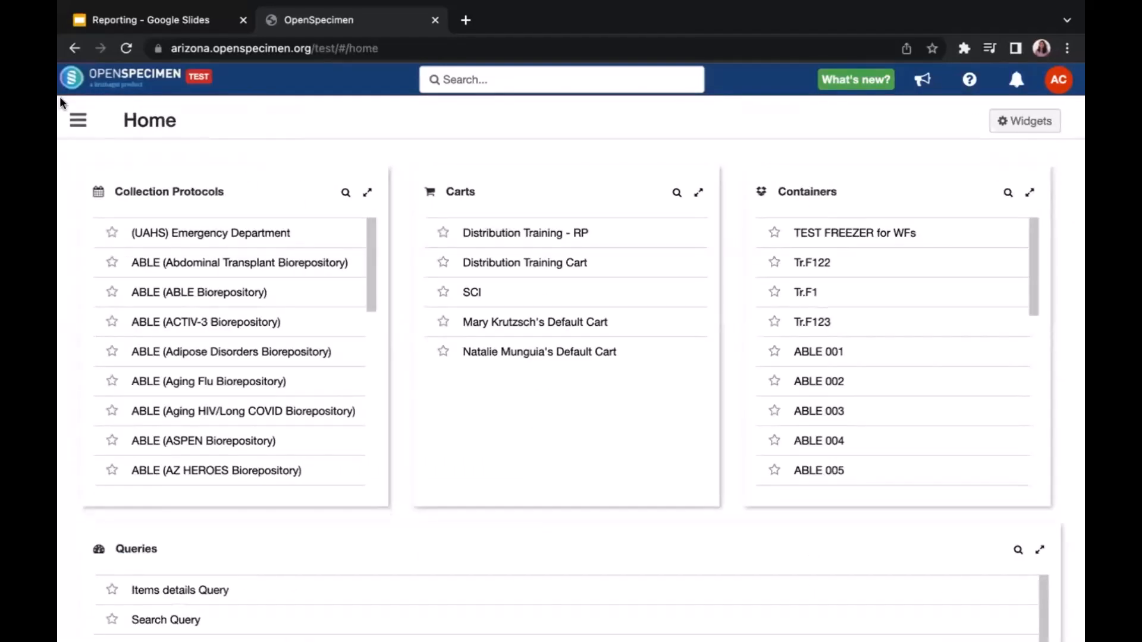
pyautogui.click(71, 119)
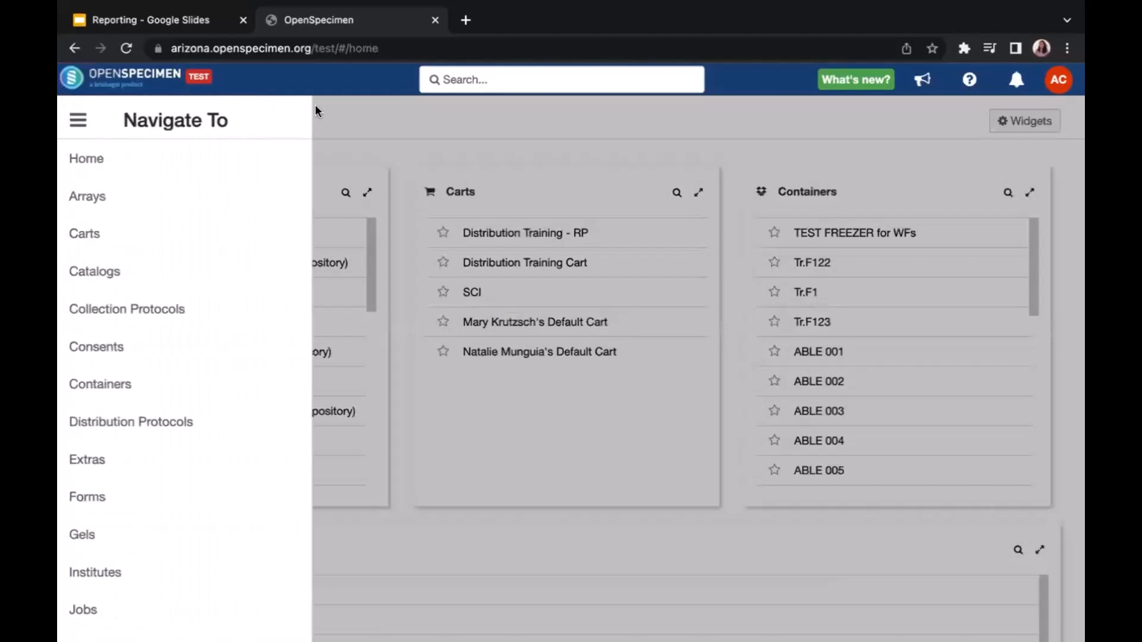
pyautogui.click(315, 105)
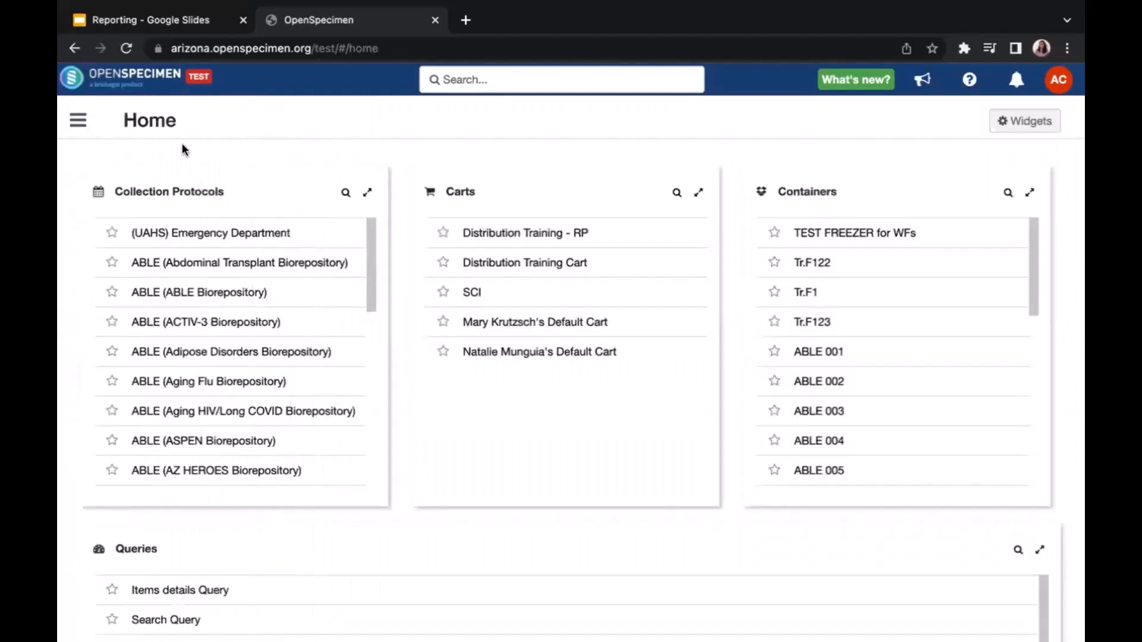
pyautogui.click(78, 122)
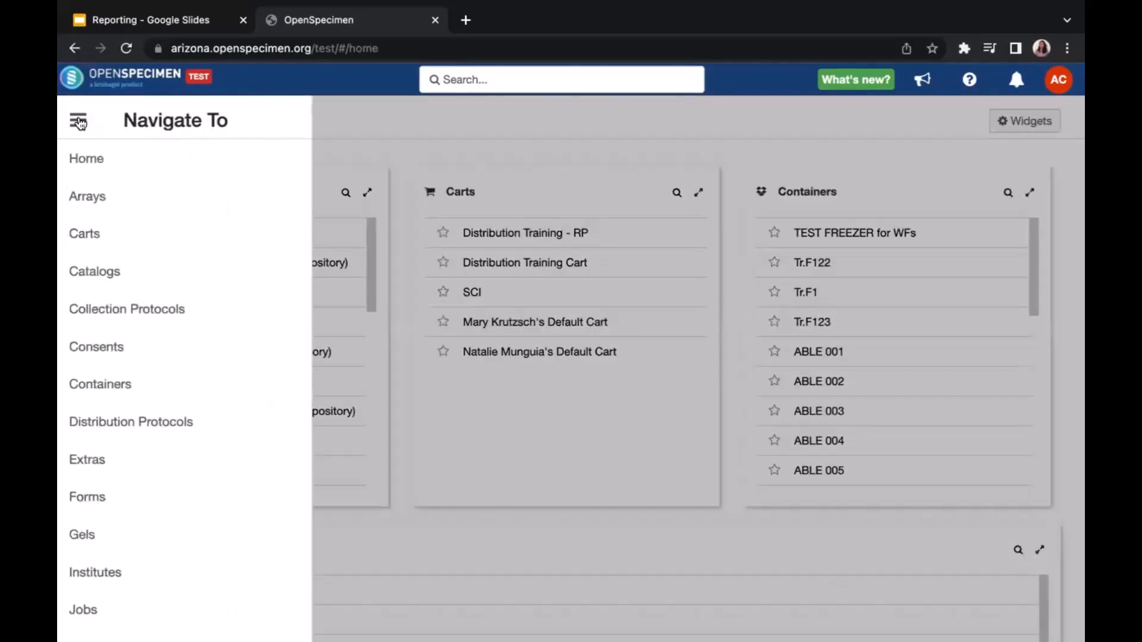
pyautogui.scroll(-6, 143, 351)
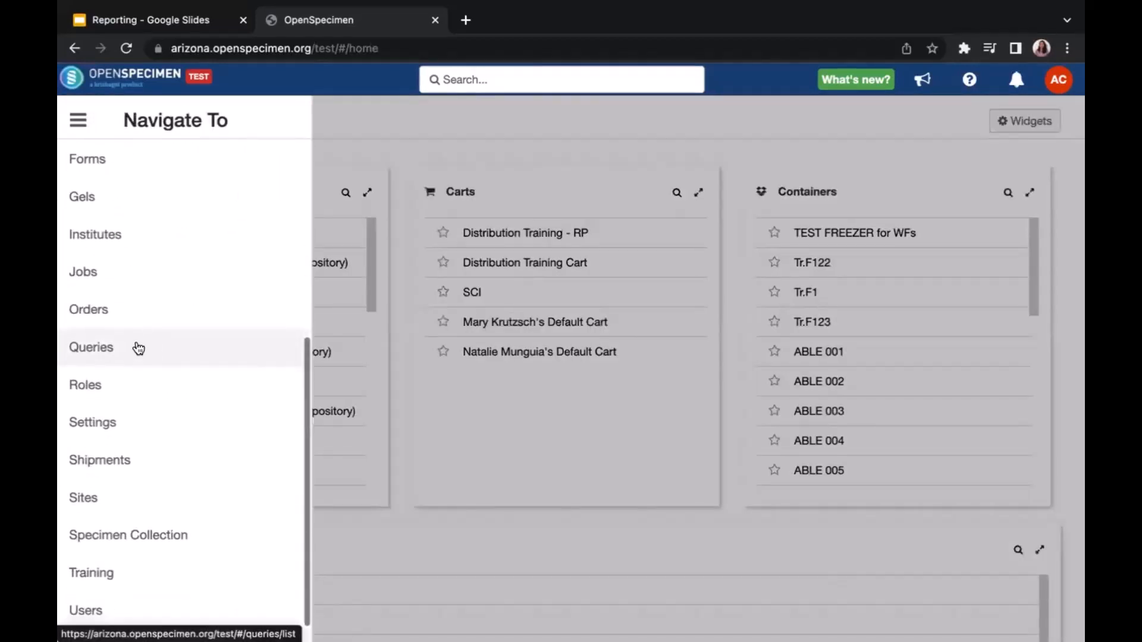
pyautogui.click(361, 150)
# Open the full Queries list from the Queries widget on the Home page.
pyautogui.scroll(-5, 347, 372)
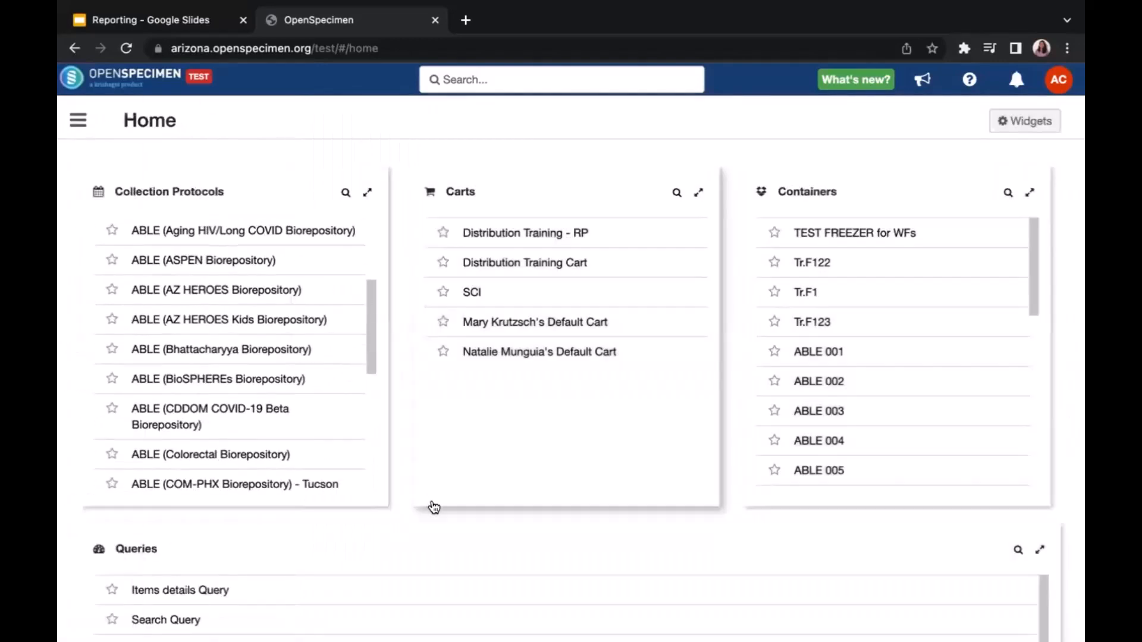
pyautogui.scroll(-3, 434, 507)
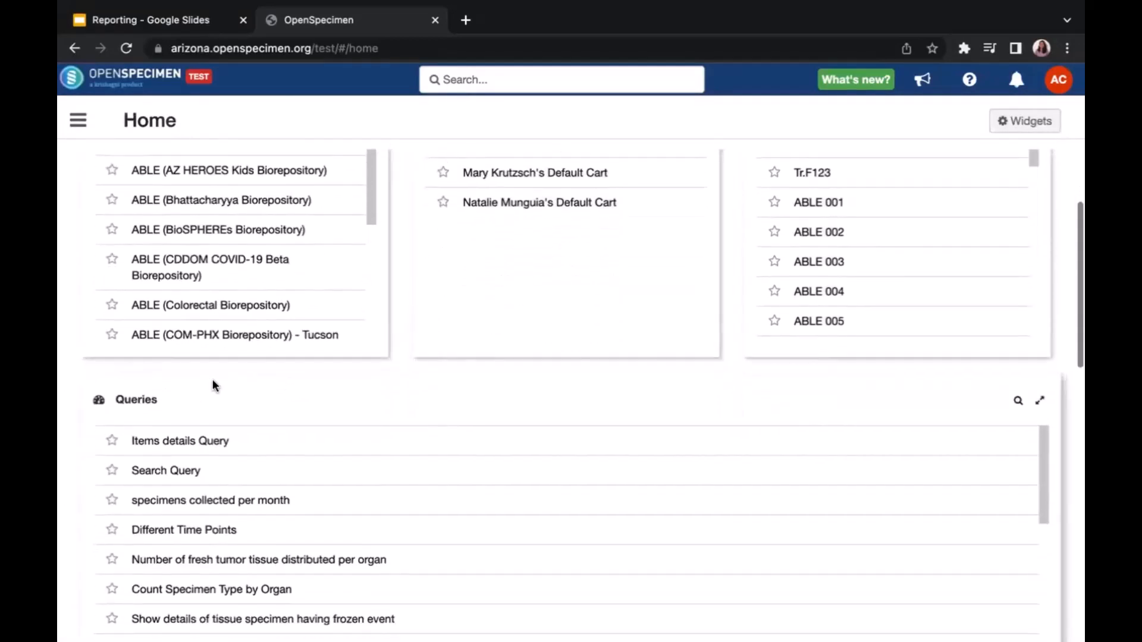
pyautogui.click(1040, 404)
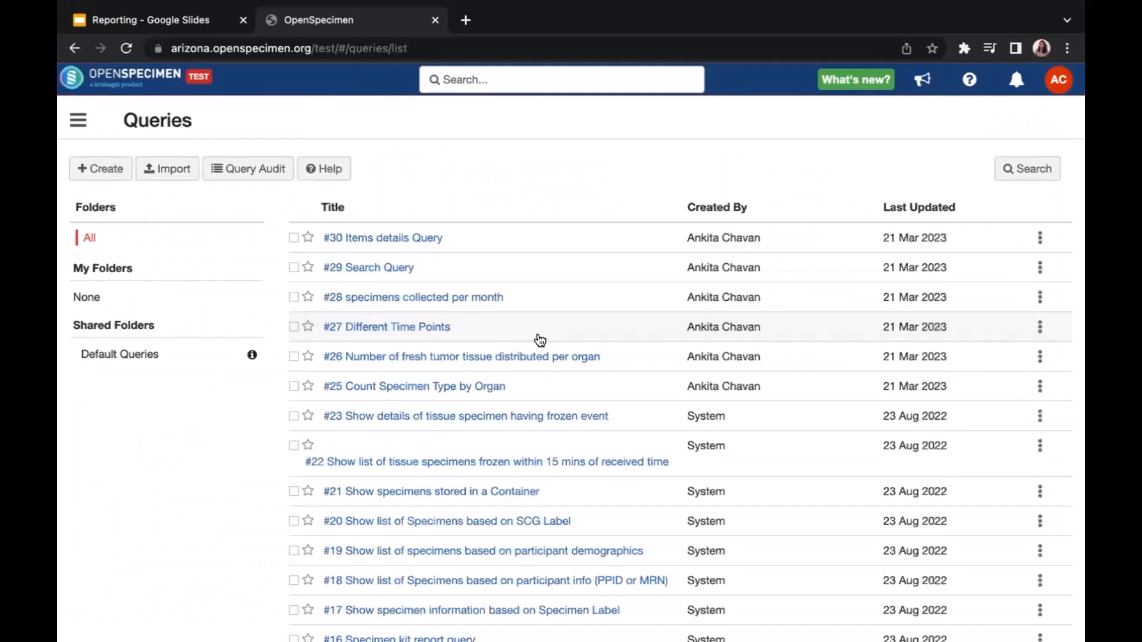
# Check the example request in the Reporting slides and start a new query in OpenSpecimen.
pyautogui.click(202, 25)
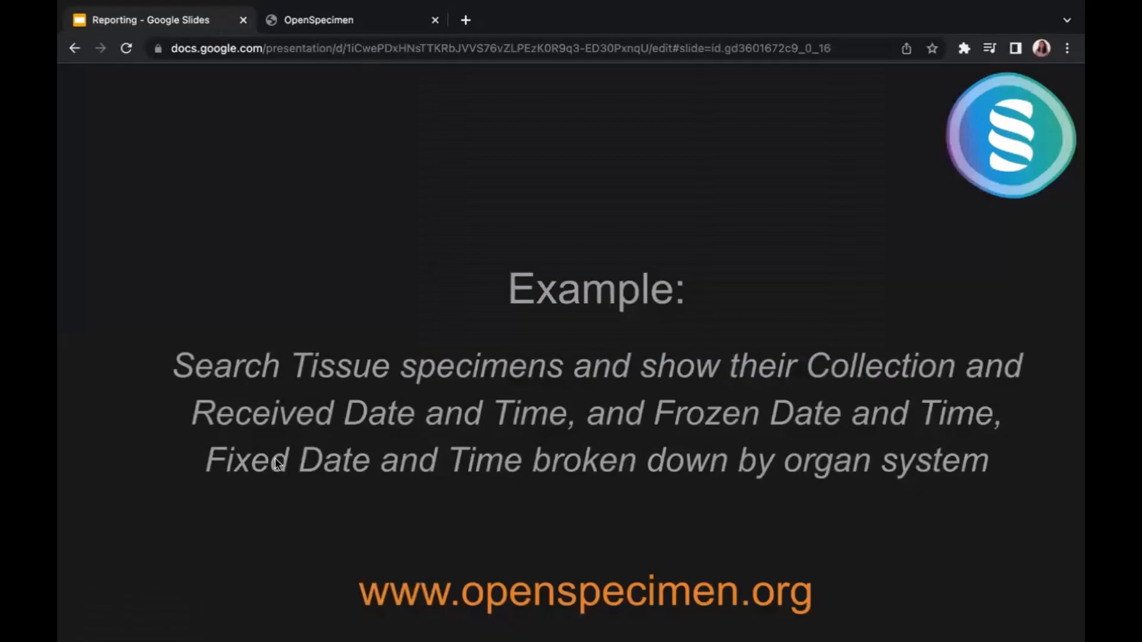
pyautogui.click(320, 25)
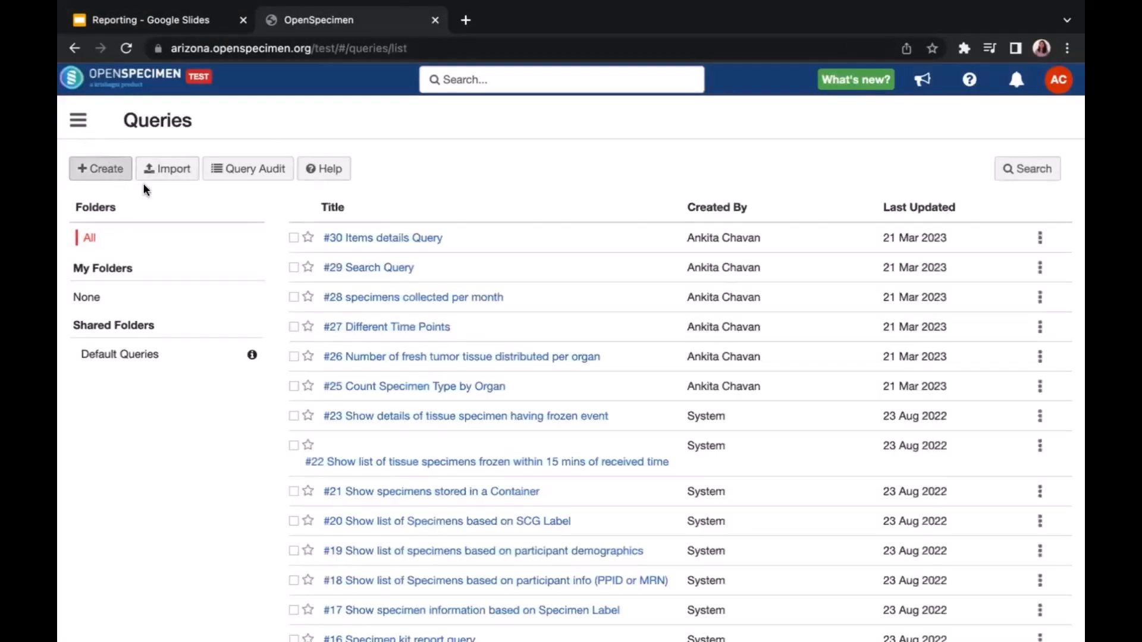
pyautogui.click(93, 173)
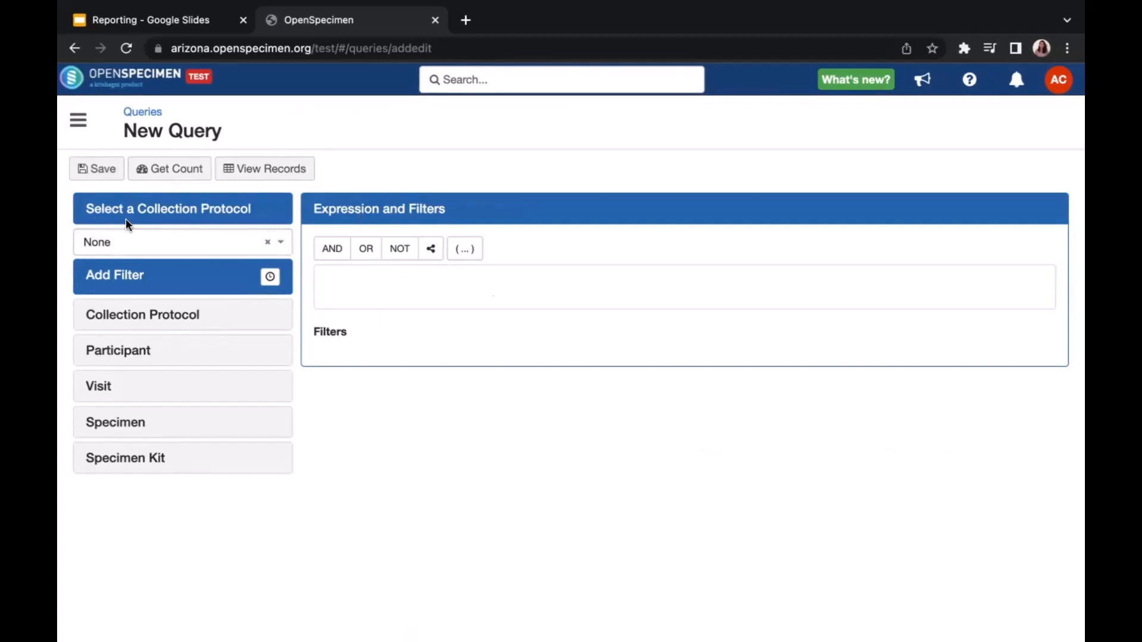
# Select UArizona Training Collection as the collection protocol of the new query.
pyautogui.click(117, 245)
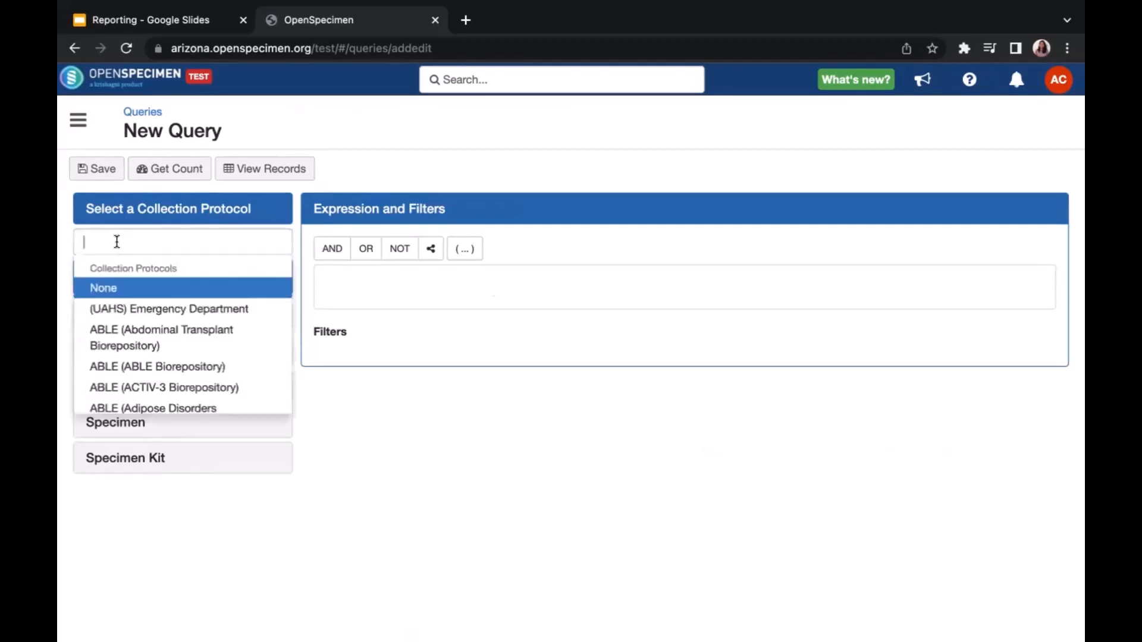
pyautogui.scroll(-5, 134, 348)
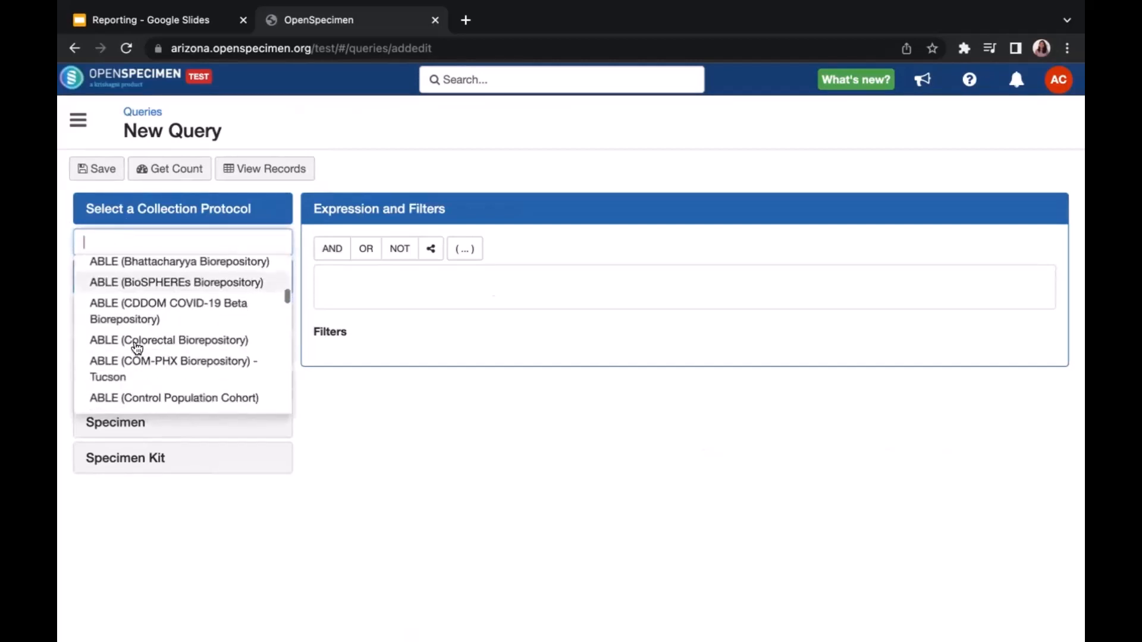
pyautogui.scroll(-10, 137, 348)
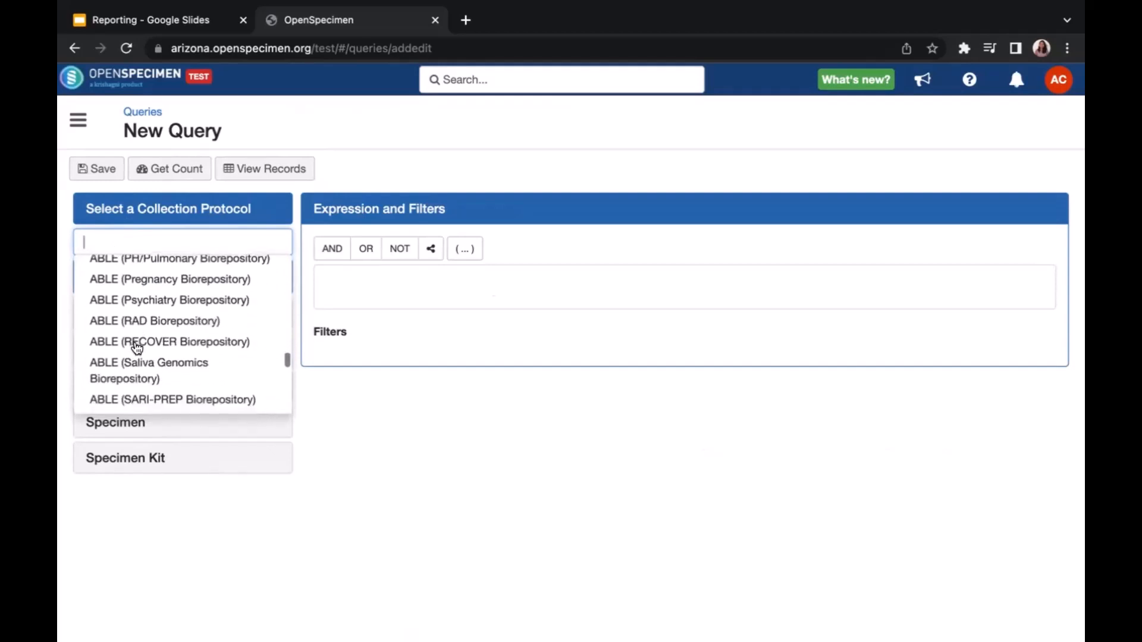
pyautogui.scroll(-10, 137, 348)
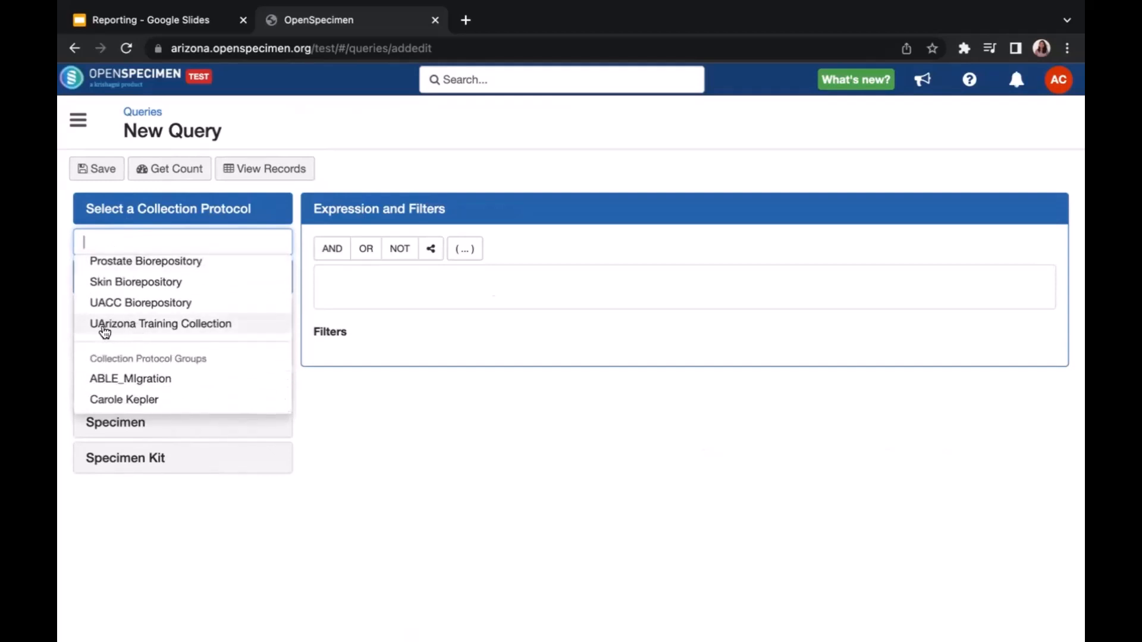
pyautogui.click(183, 325)
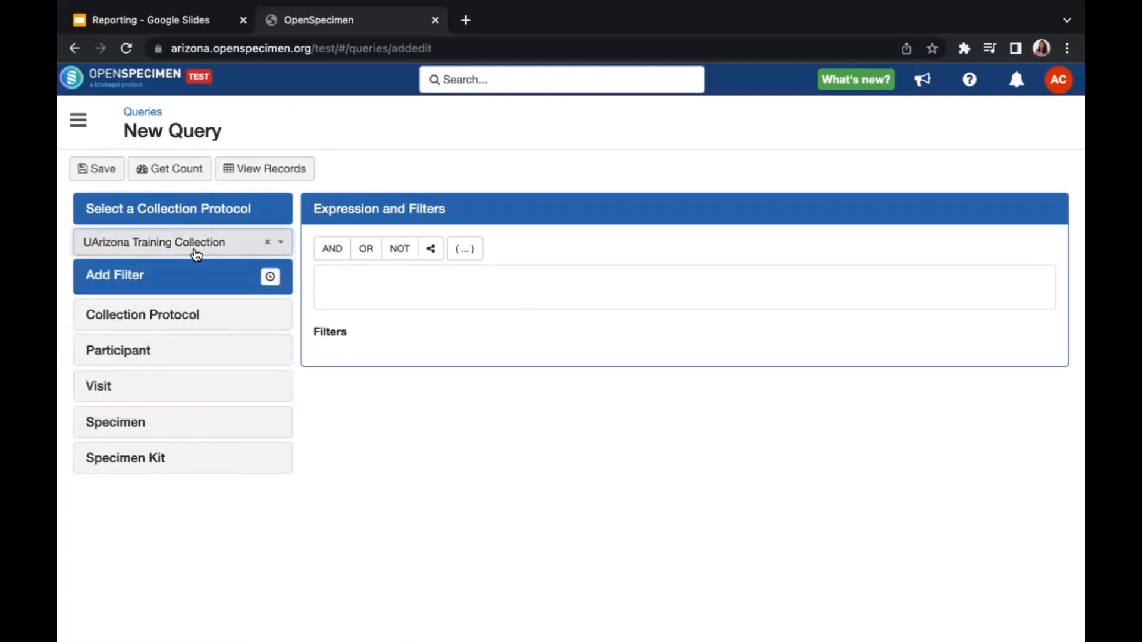
pyautogui.click(134, 427)
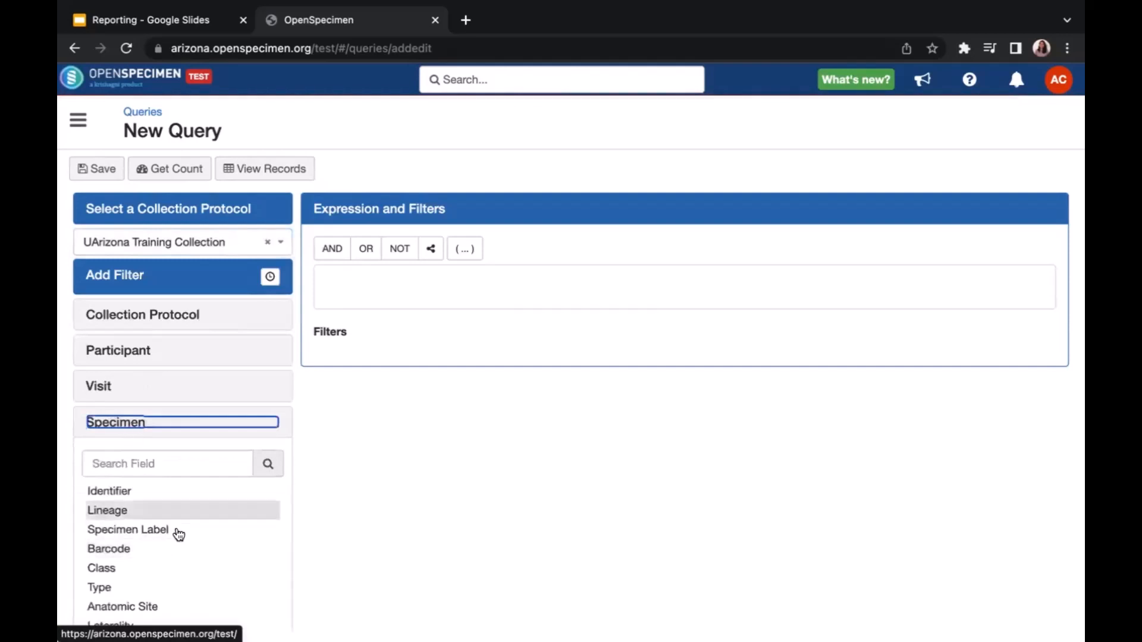
pyautogui.scroll(-3, 178, 523)
pyautogui.scroll(3, 182, 515)
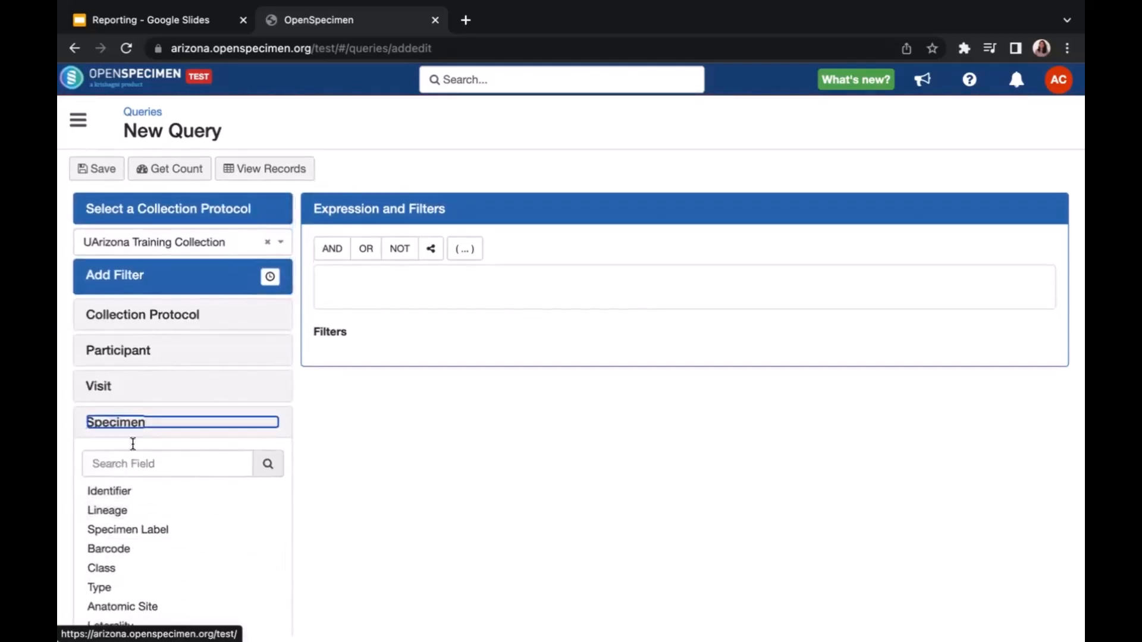
pyautogui.click(151, 426)
# Set the new query's collection protocol to None.
pyautogui.click(170, 244)
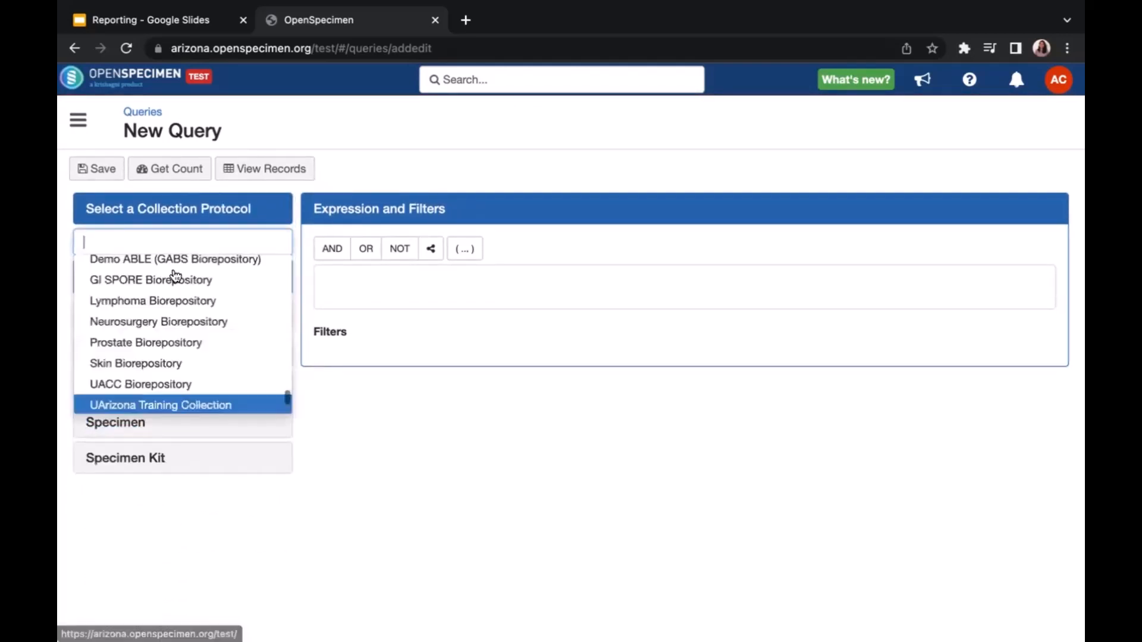
pyautogui.scroll(3, 174, 280)
pyautogui.scroll(5, 174, 280)
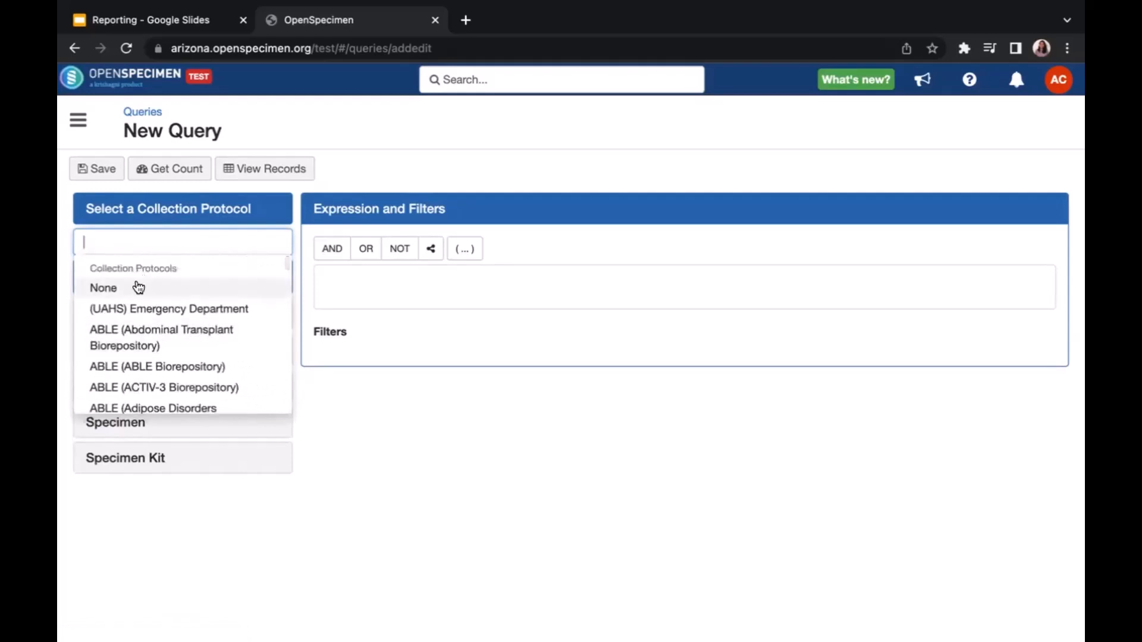
pyautogui.click(140, 288)
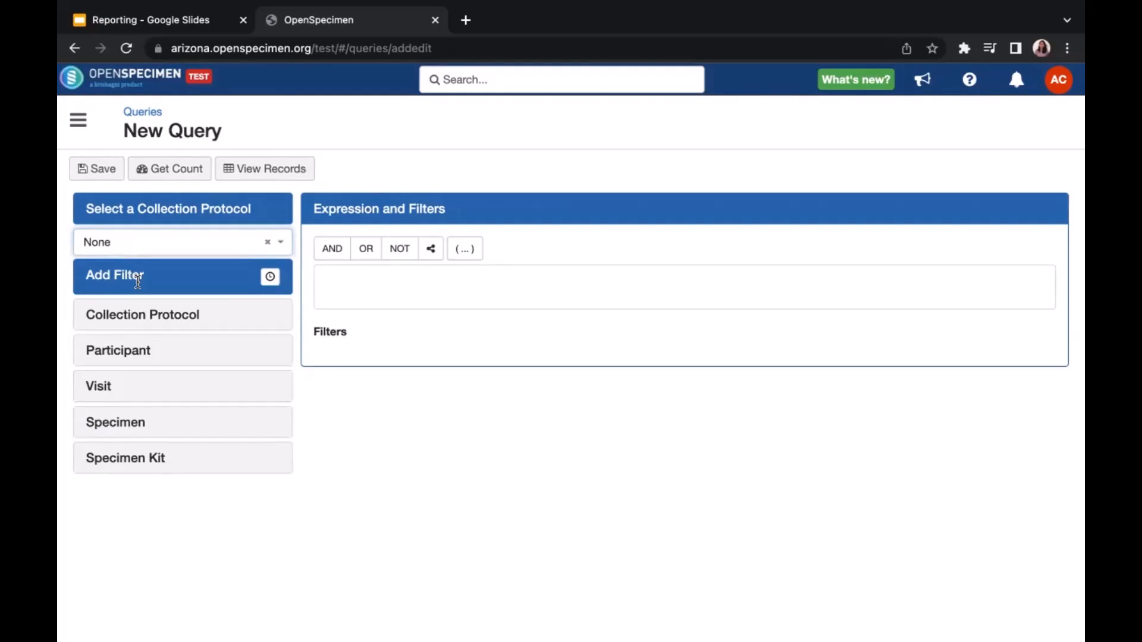
# Restrict the new query to the UArizona Training Collection protocol.
pyautogui.click(134, 248)
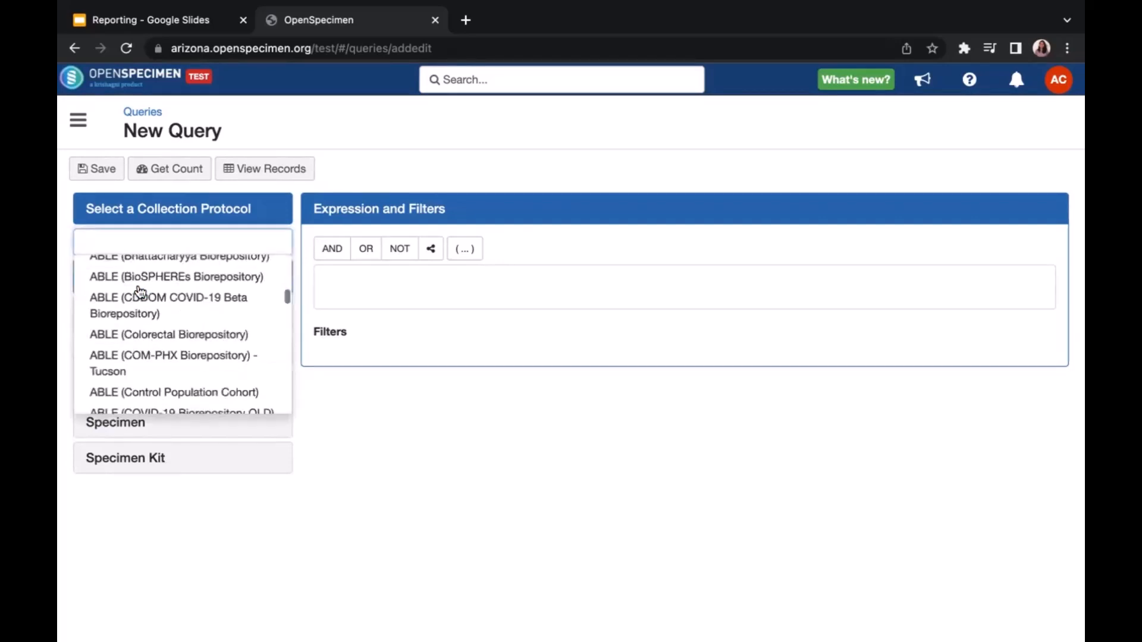
pyautogui.scroll(-10, 142, 357)
pyautogui.click(148, 323)
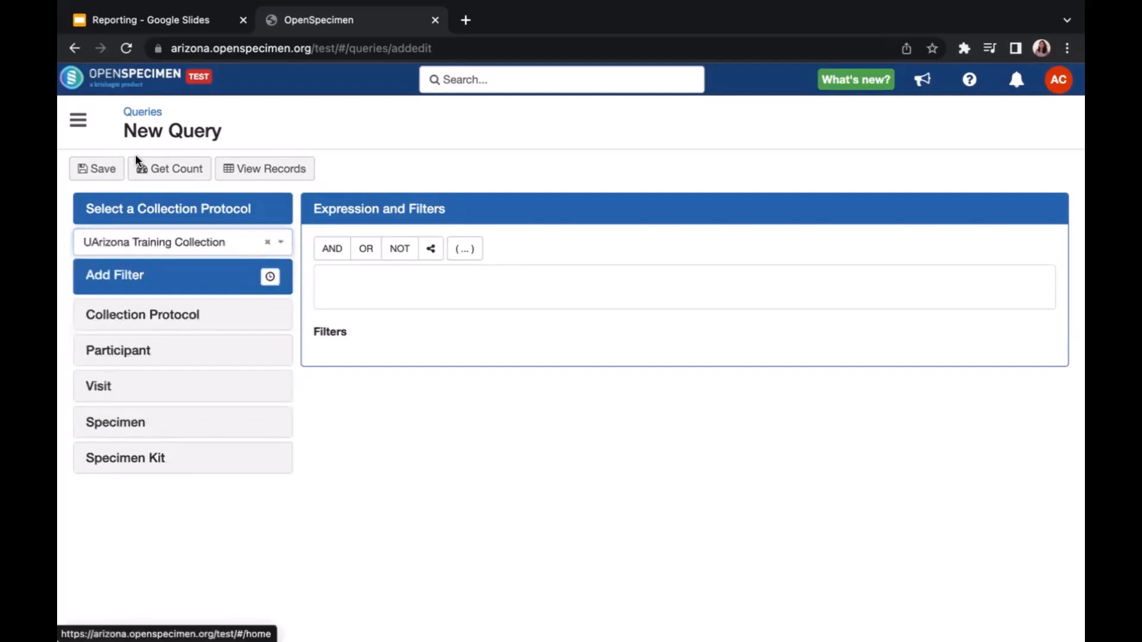
# Review the example request in the Reporting slides and examine the Collection Protocol filter fields and the Short Title filter options in OpenSpecimen.
pyautogui.click(150, 16)
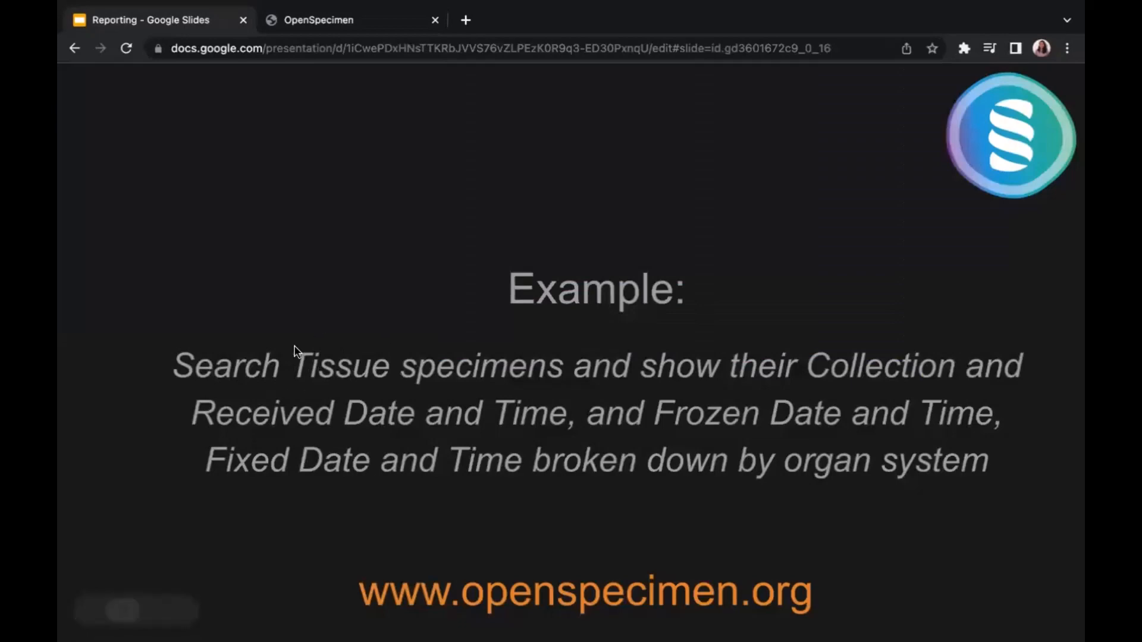
pyautogui.click(308, 25)
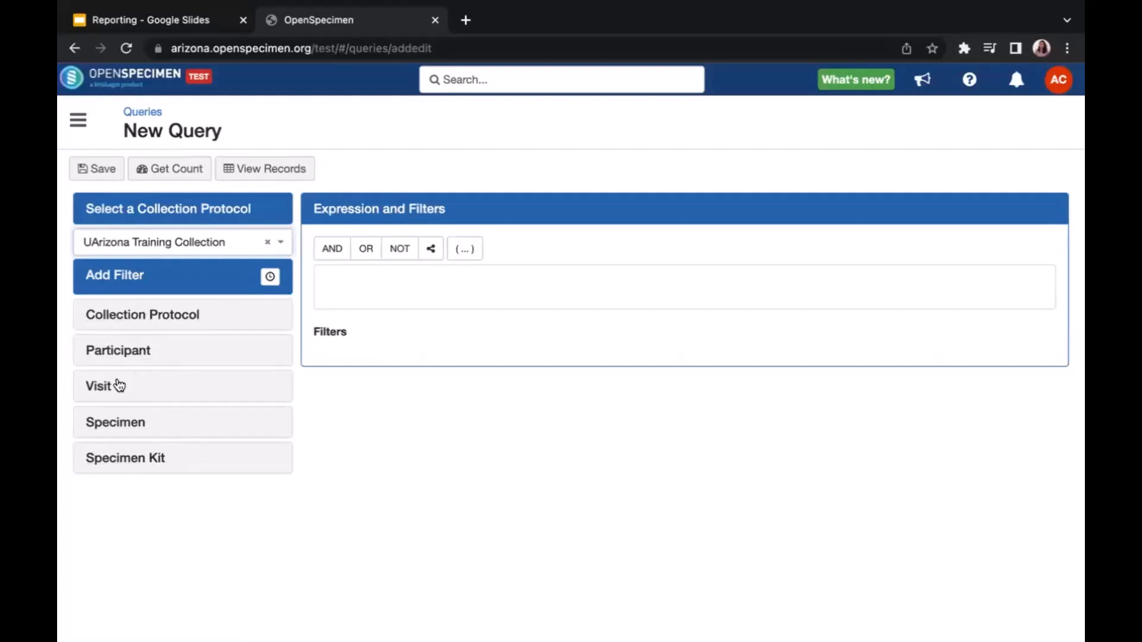
pyautogui.click(148, 321)
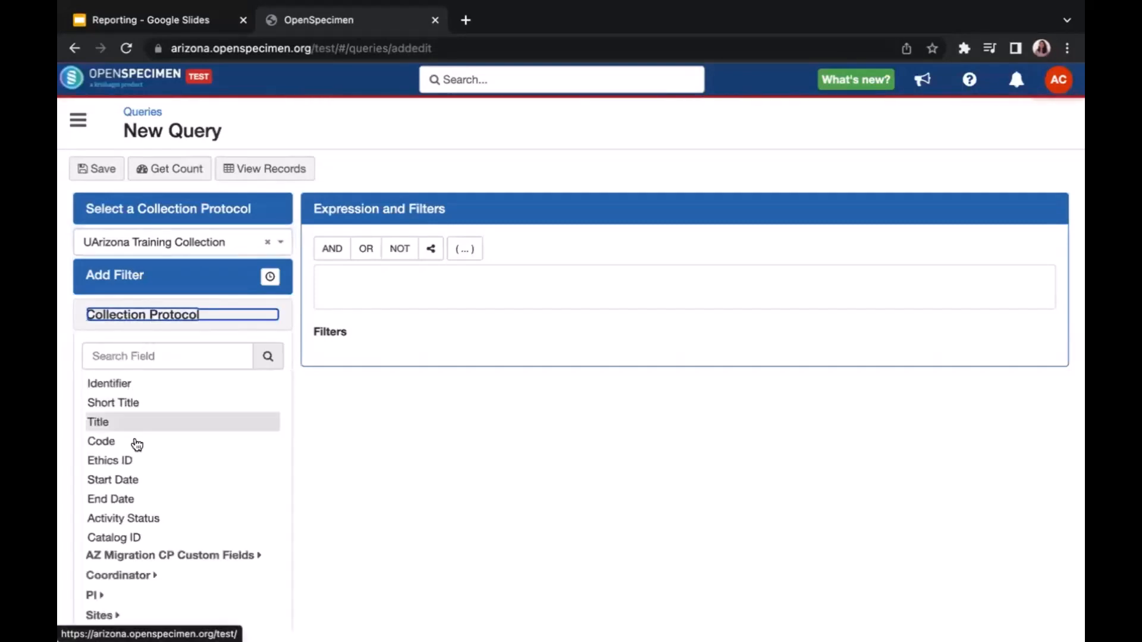
pyautogui.scroll(-1, 137, 445)
pyautogui.scroll(-1, 137, 445)
pyautogui.scroll(2, 133, 446)
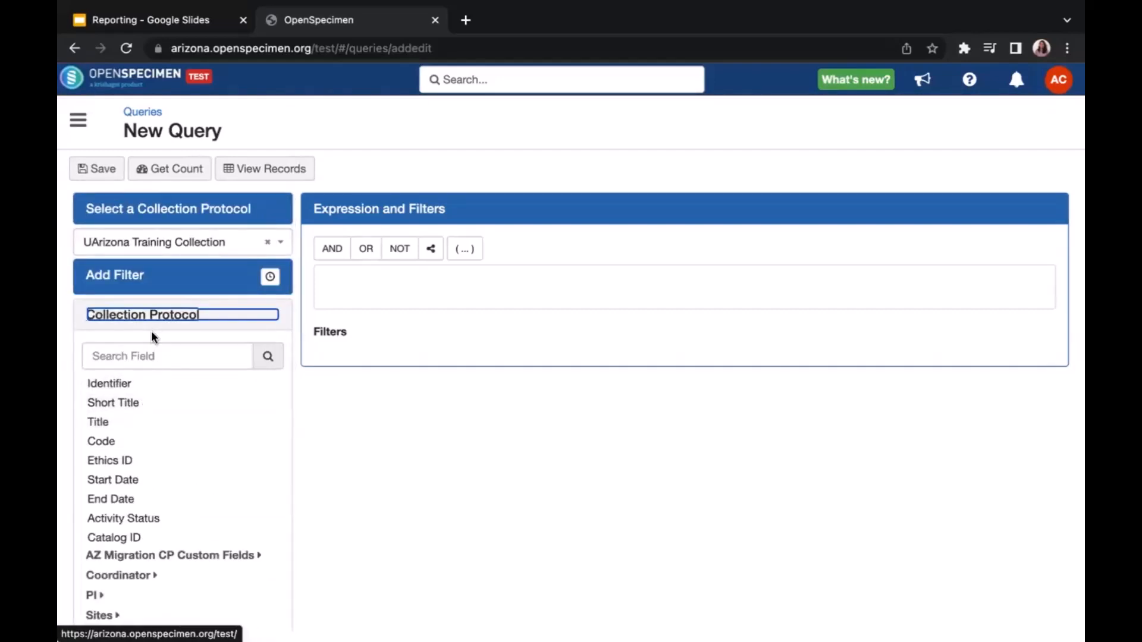
pyautogui.click(118, 402)
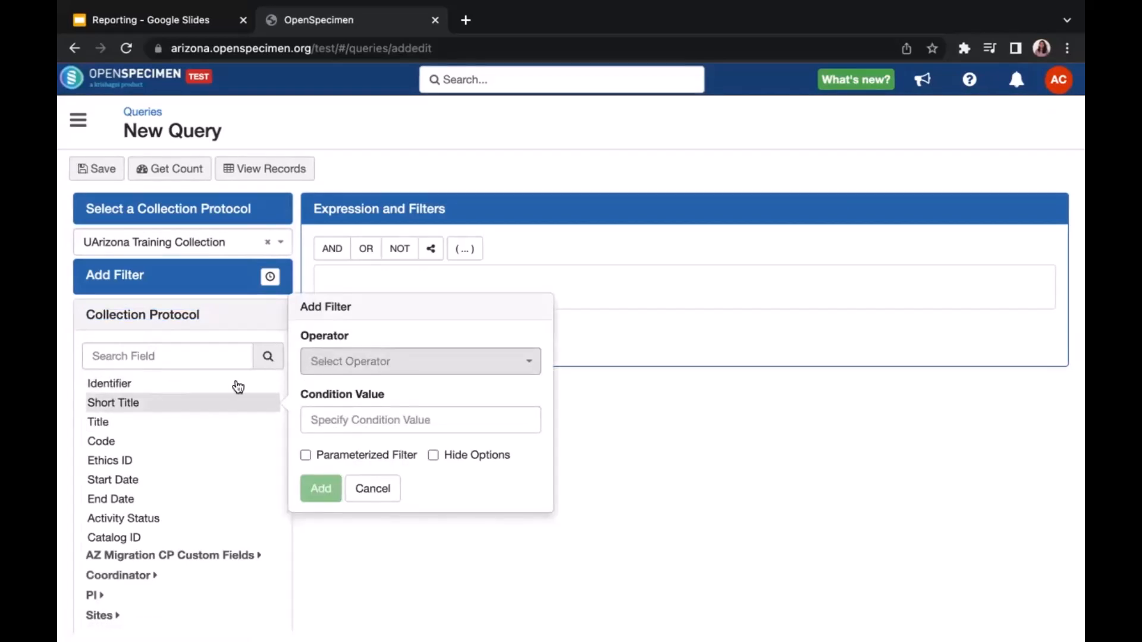
pyautogui.scroll(-1, 153, 458)
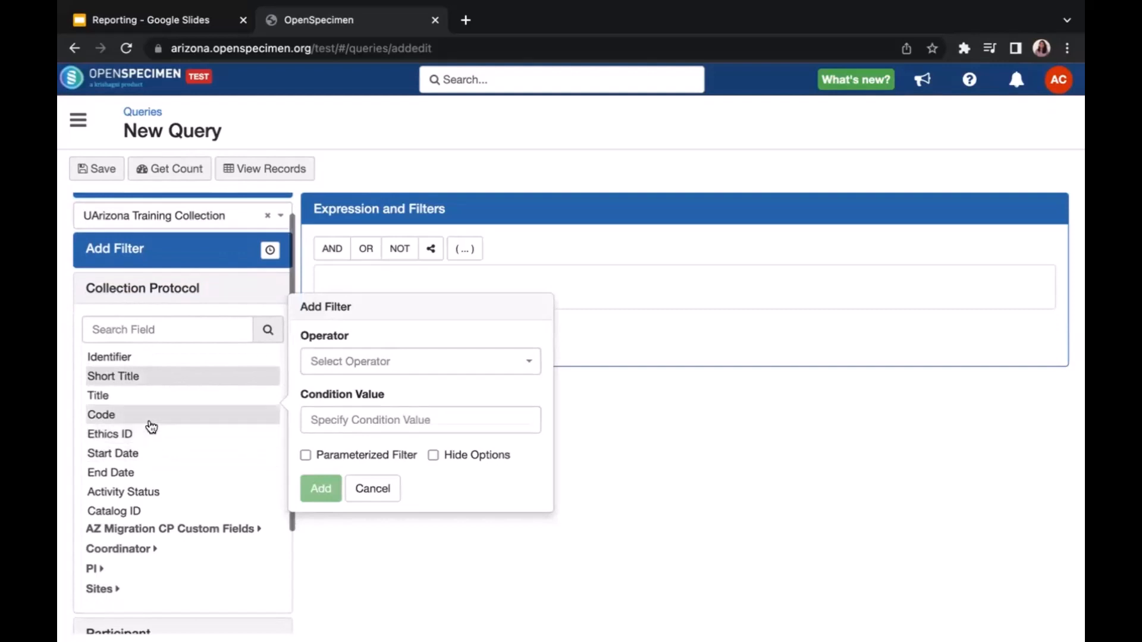
pyautogui.click(138, 287)
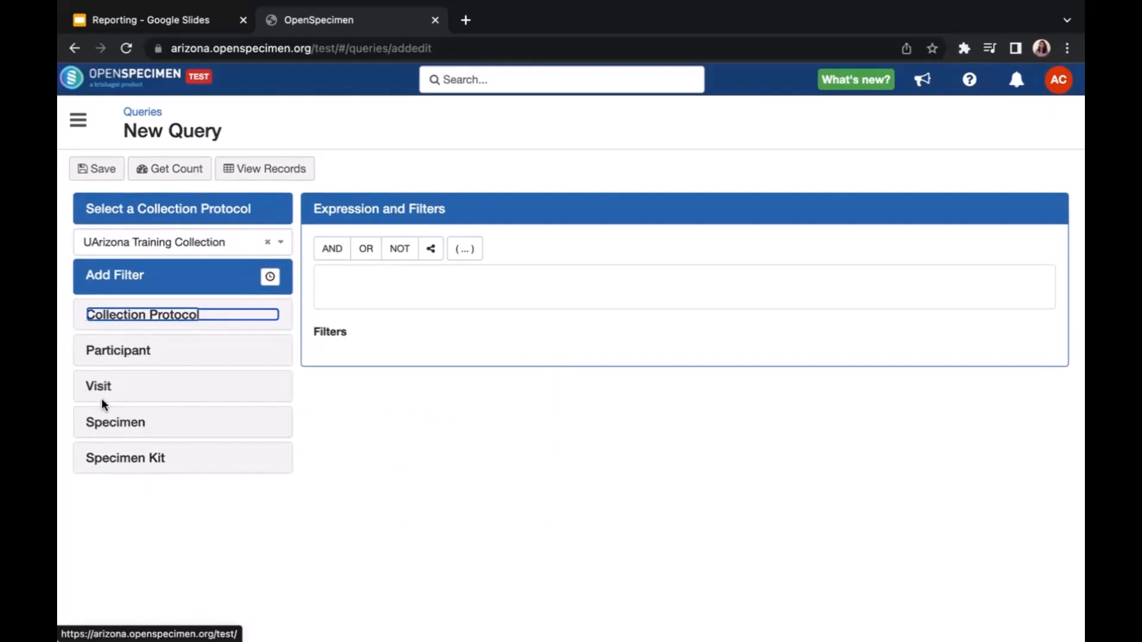
# Expand the Specimen filter fields and compare them with the example request in the Reporting slides.
pyautogui.click(103, 423)
pyautogui.scroll(-3, 103, 422)
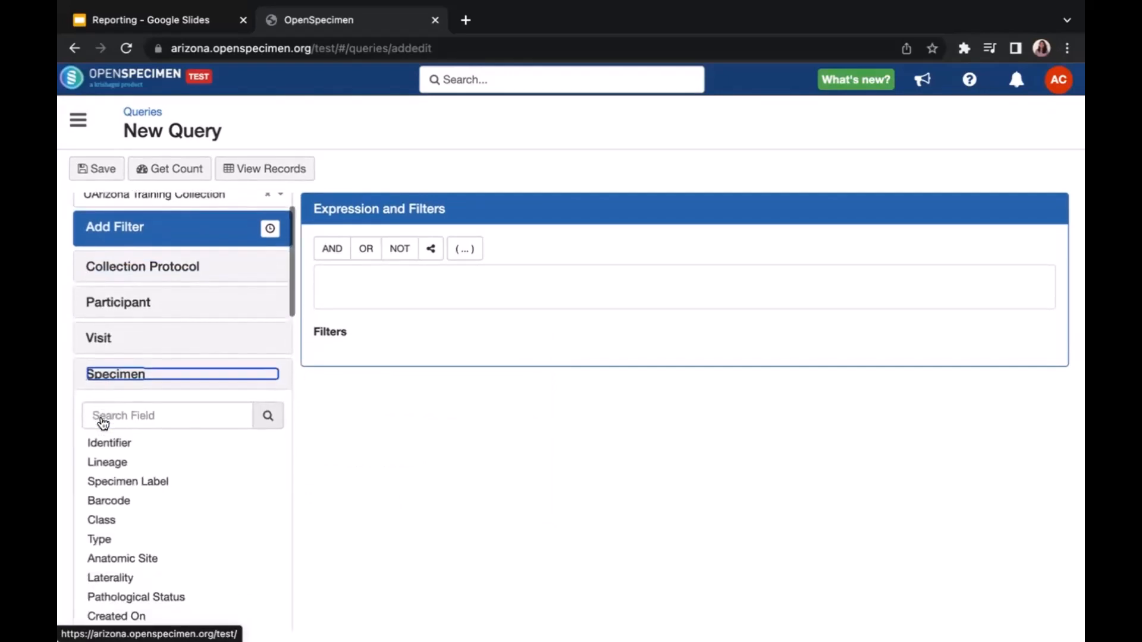
pyautogui.click(128, 18)
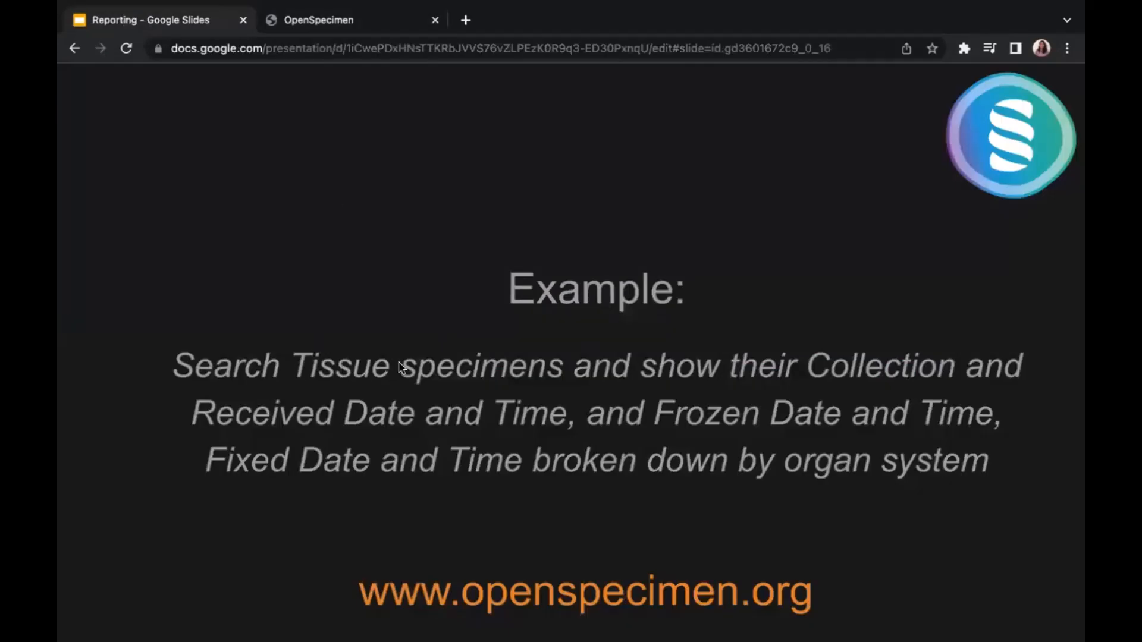
pyautogui.moveTo(314, 6)
pyautogui.click(303, 70)
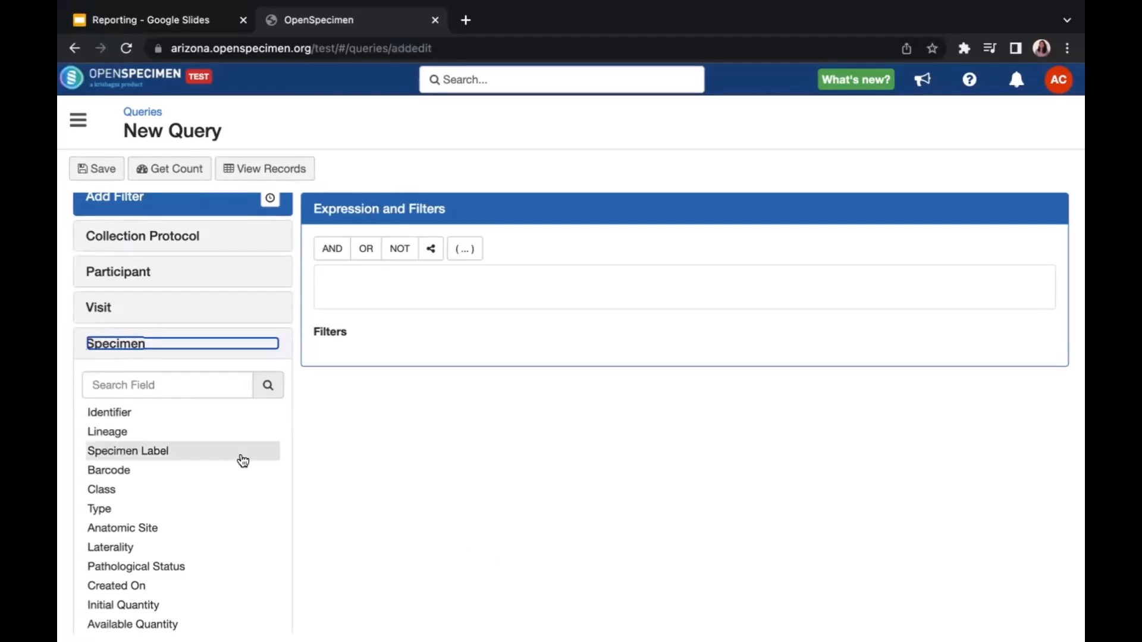
# Set up a filter on the specimen Class field with the operator Equals and the condition value Tissue.
pyautogui.click(109, 494)
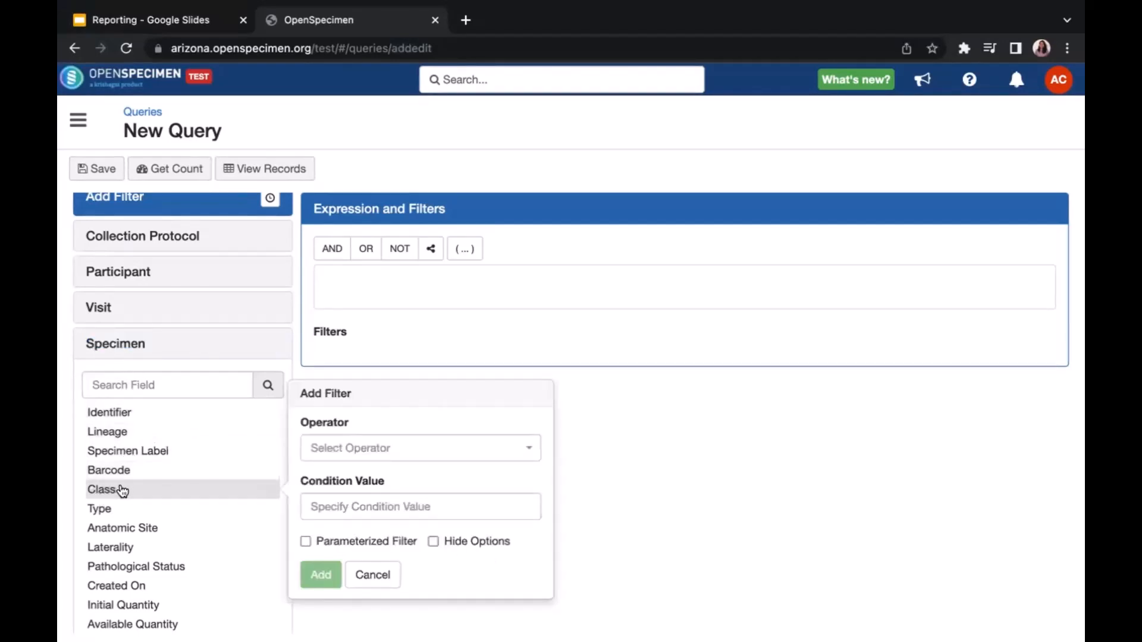
pyautogui.click(363, 449)
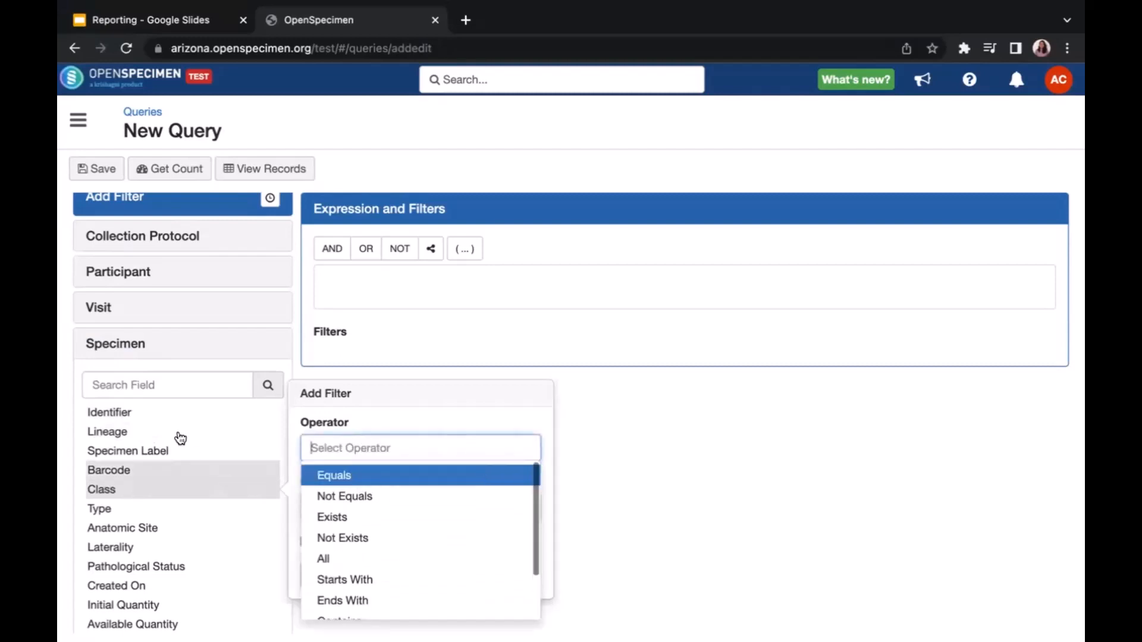
pyautogui.scroll(-1, 169, 518)
pyautogui.scroll(-1, 166, 521)
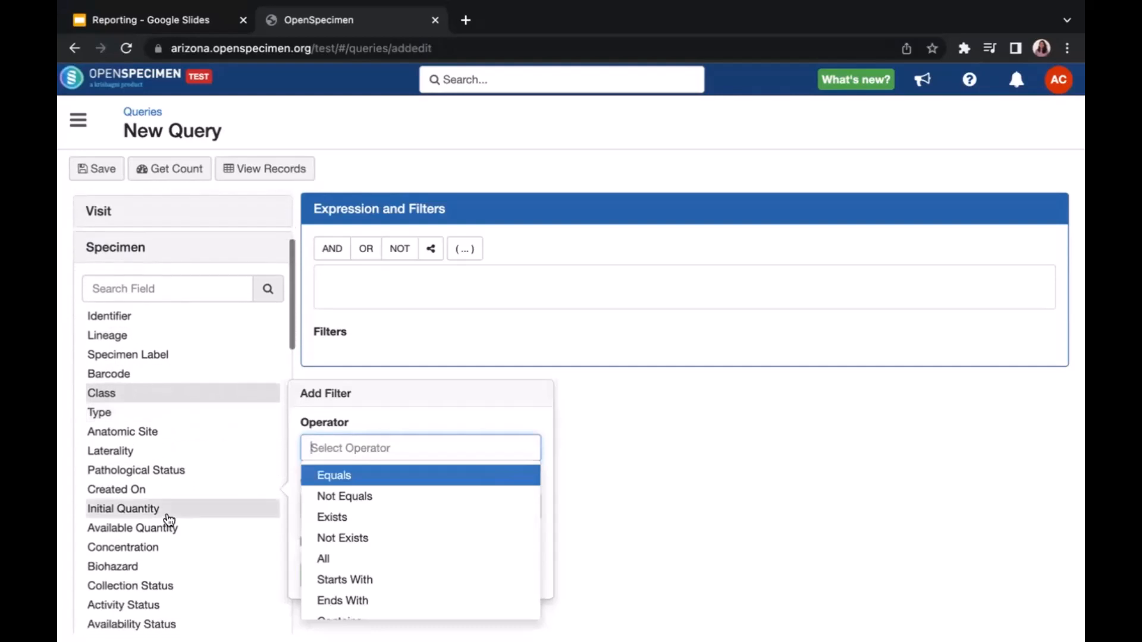
pyautogui.scroll(-1, 377, 525)
pyautogui.scroll(2, 377, 525)
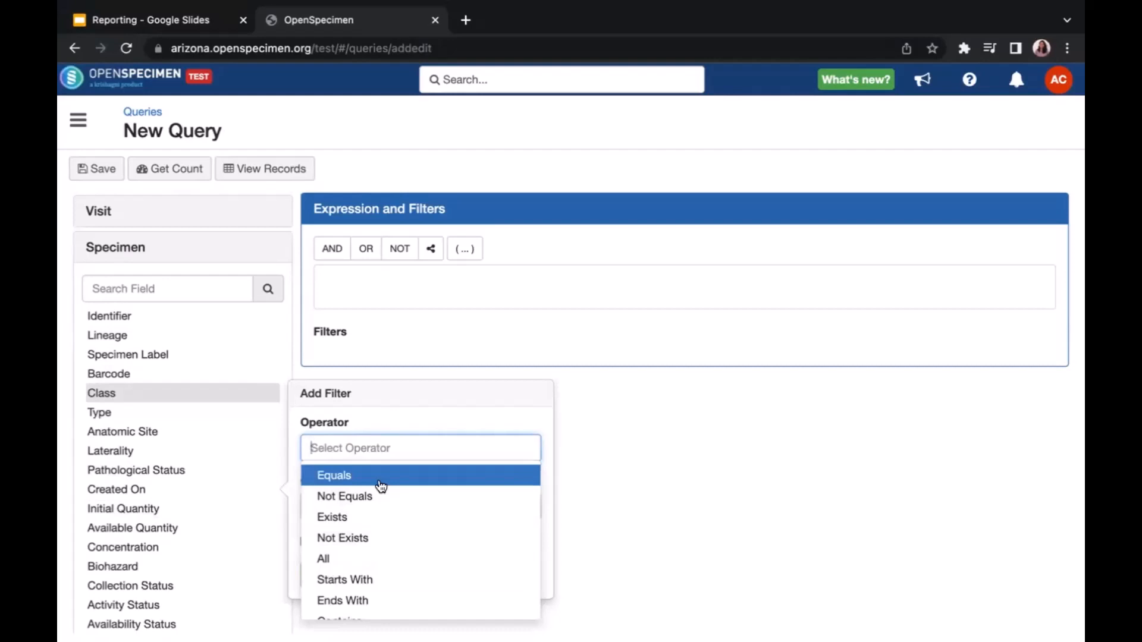
pyautogui.click(376, 479)
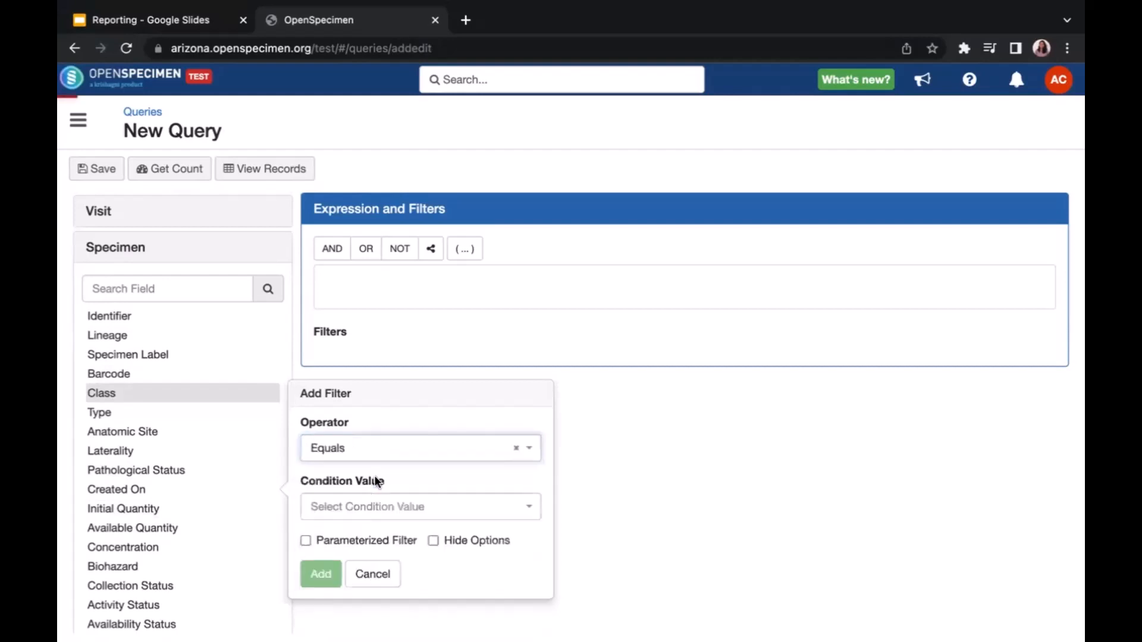
pyautogui.click(358, 506)
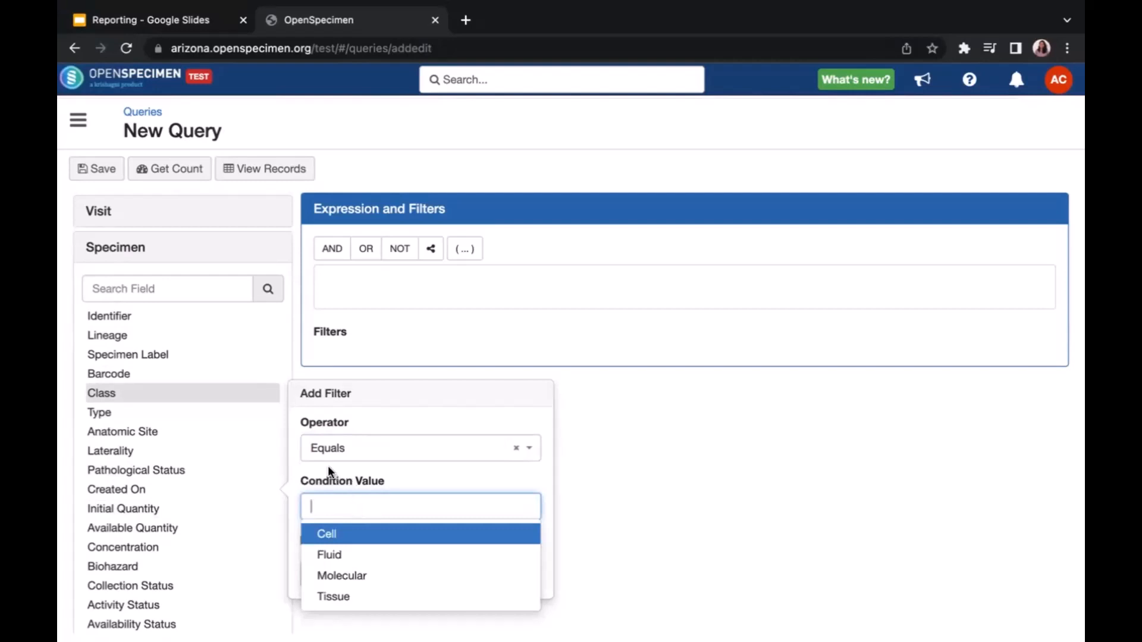
pyautogui.click(334, 595)
# Change the Class filter's operator to Not Equals and choose Tissue as its condition value.
pyautogui.click(360, 449)
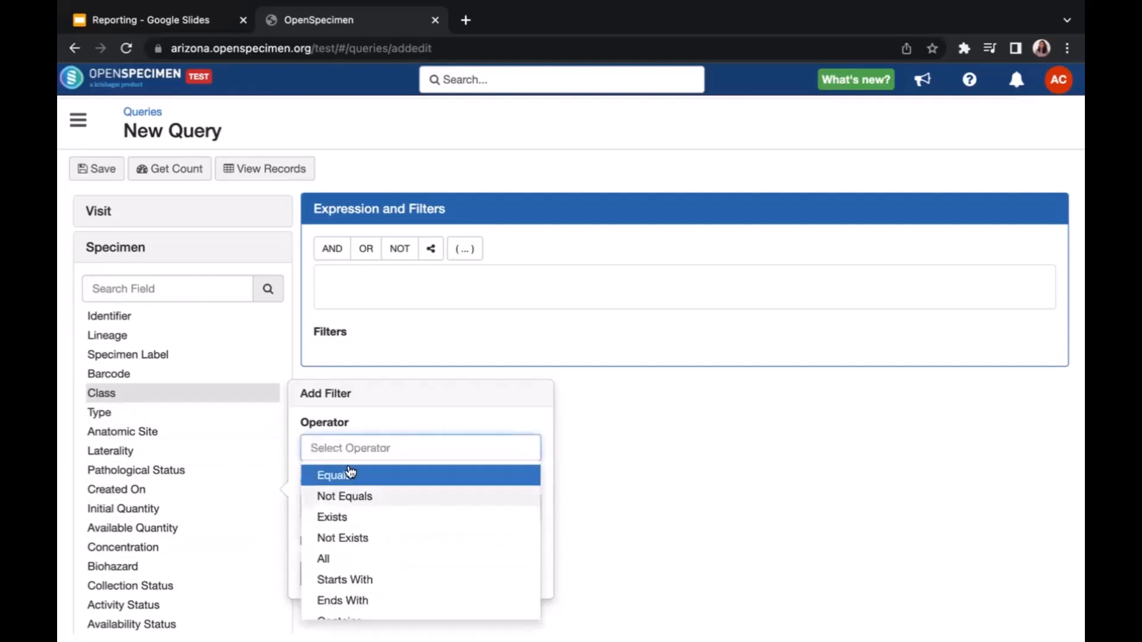
pyautogui.click(342, 497)
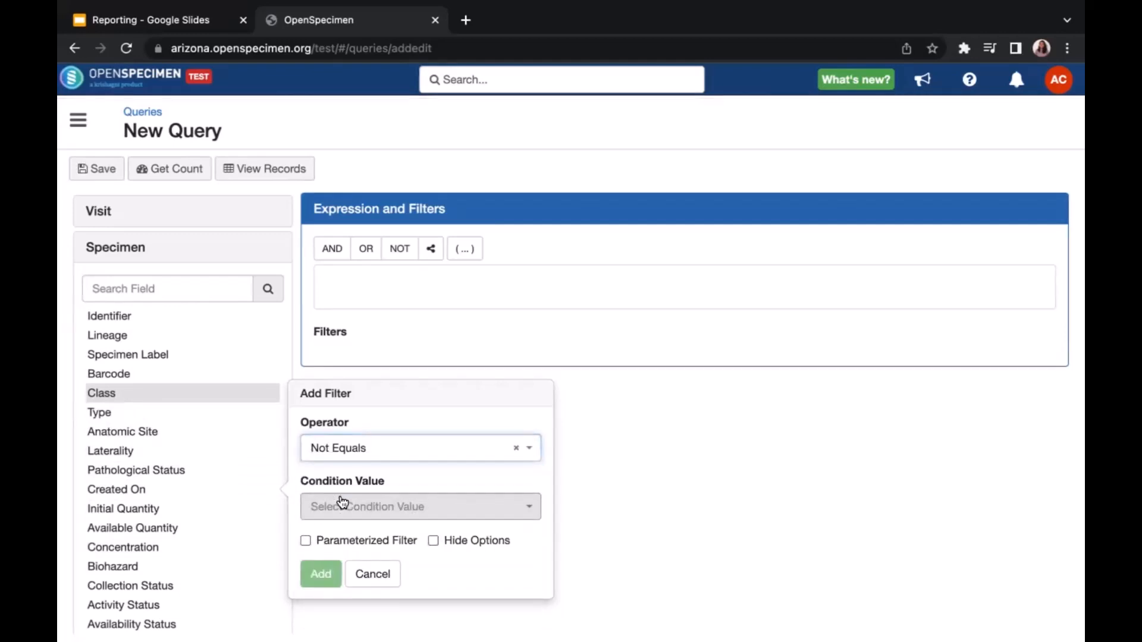
pyautogui.click(342, 503)
pyautogui.click(343, 594)
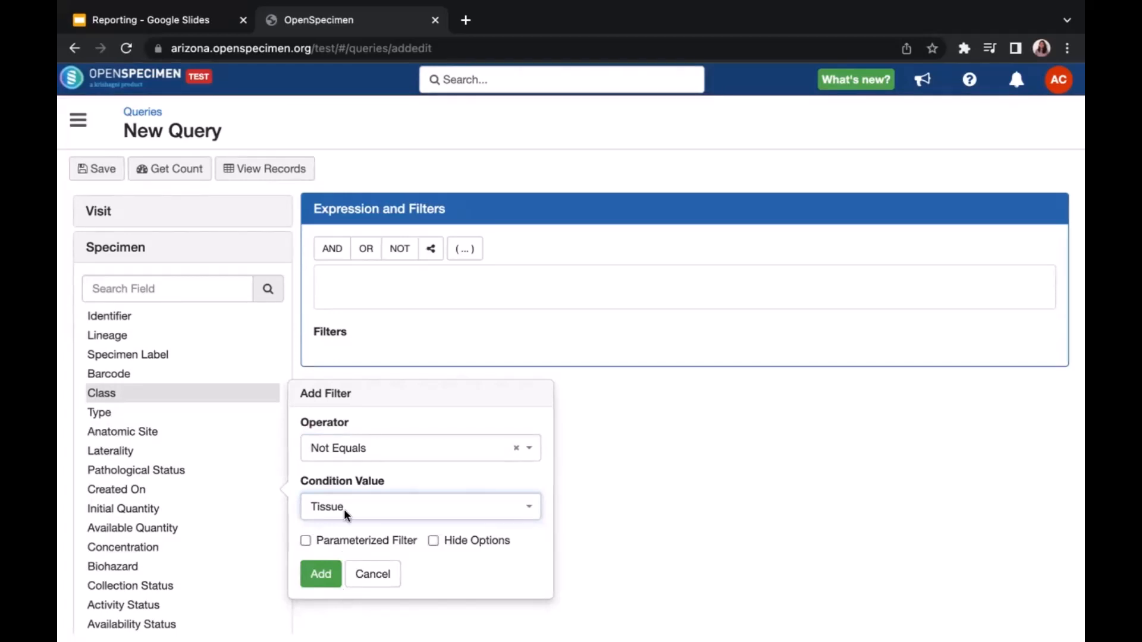
# Try the Exists operator and the Not Exists operator on the specimen Class filter.
pyautogui.click(373, 447)
pyautogui.scroll(-1, 357, 523)
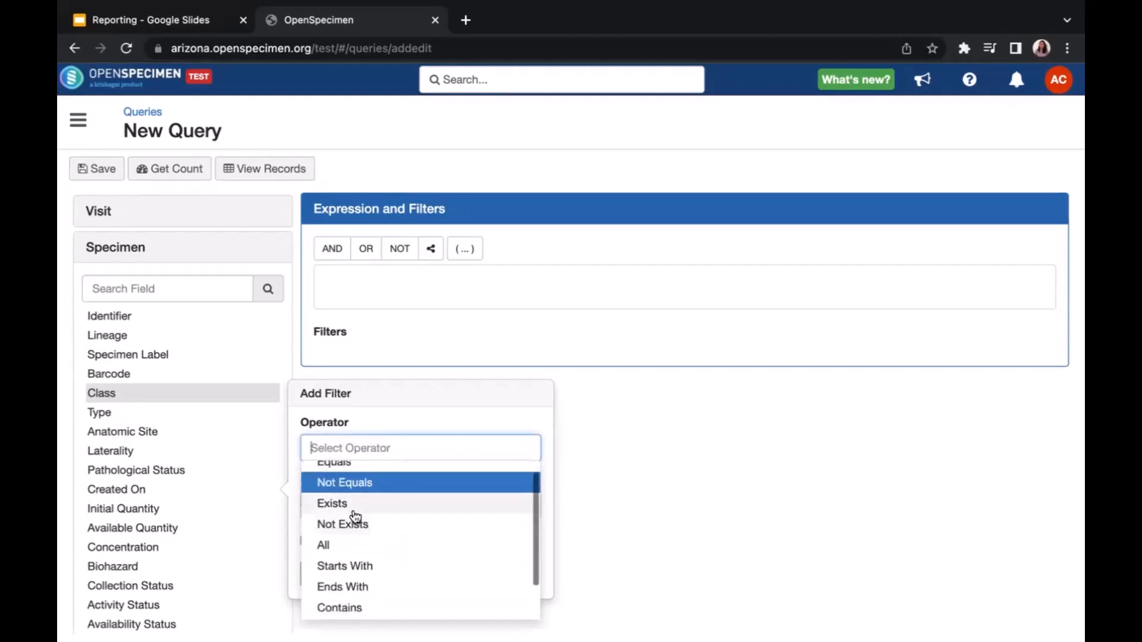
pyautogui.click(356, 503)
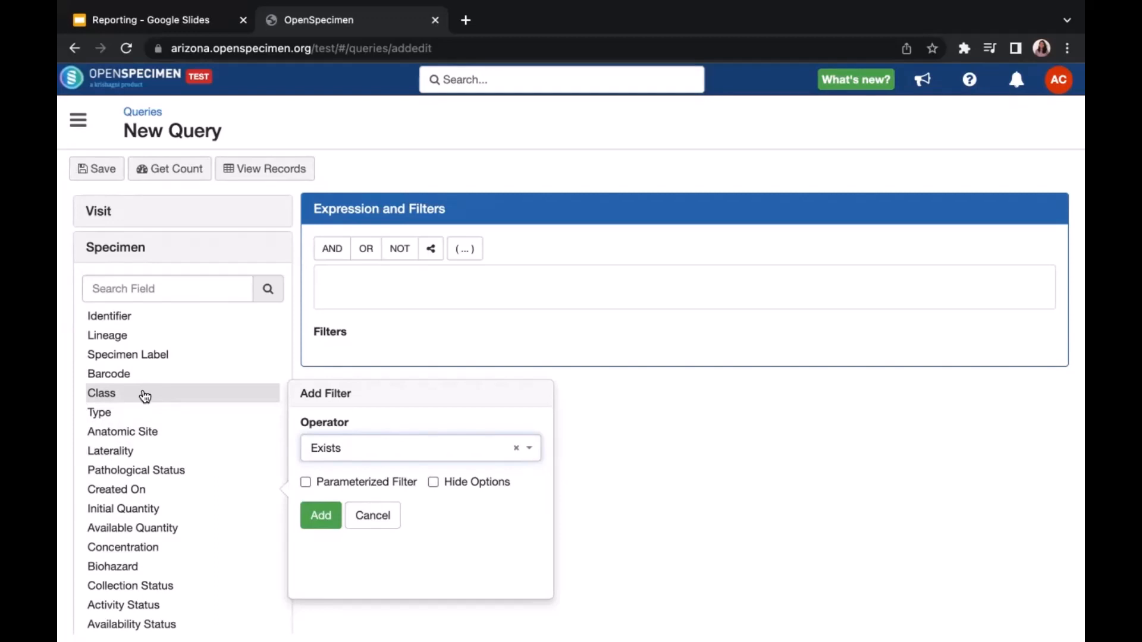
pyautogui.click(350, 446)
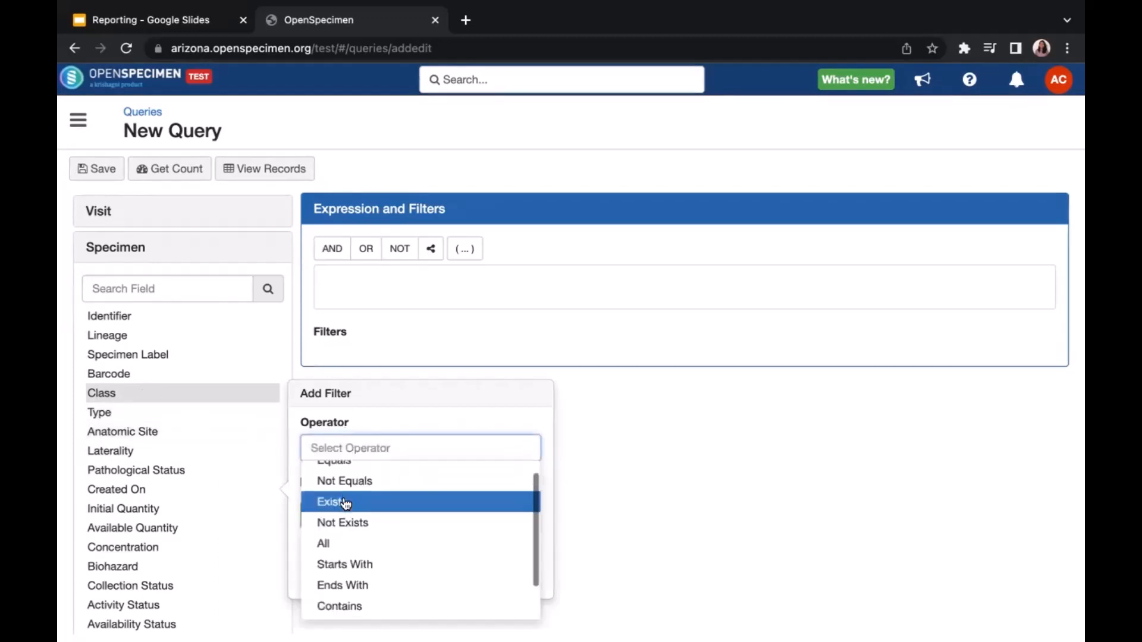
pyautogui.scroll(-1, 343, 502)
pyautogui.click(344, 499)
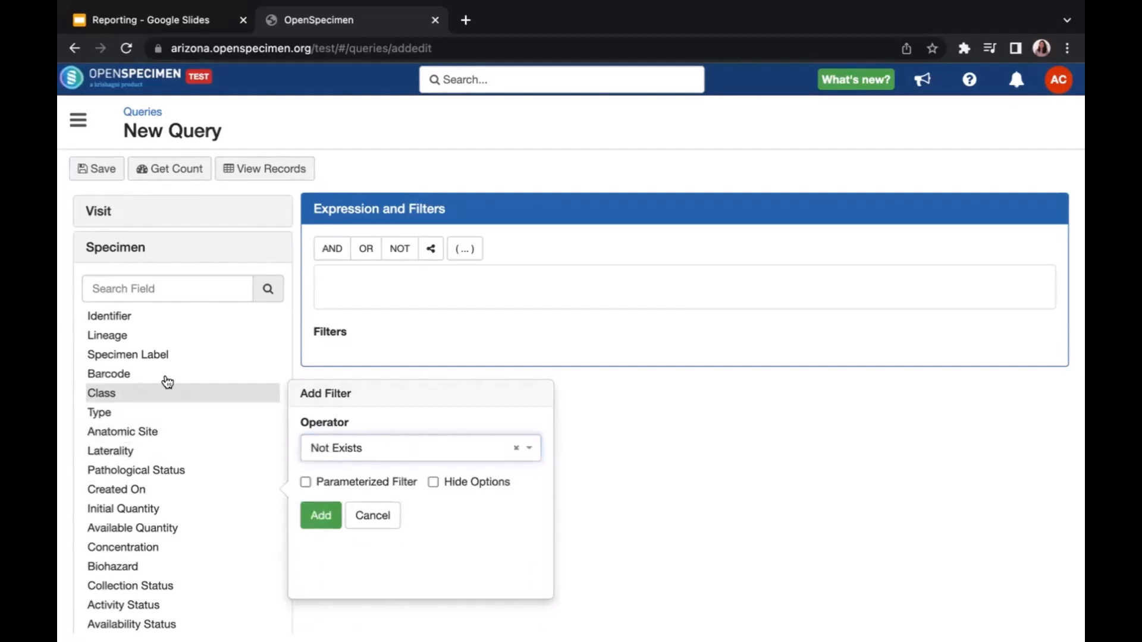
# Try the All and Starts With operators on the specimen Class filter, then discard the filter.
pyautogui.click(379, 450)
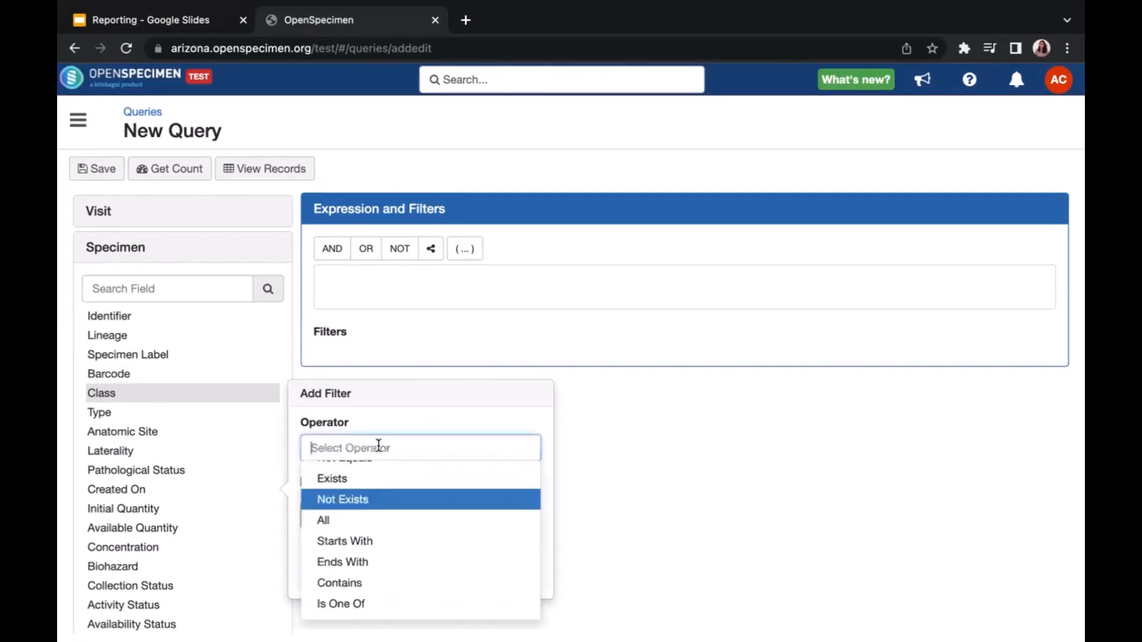
pyautogui.click(370, 520)
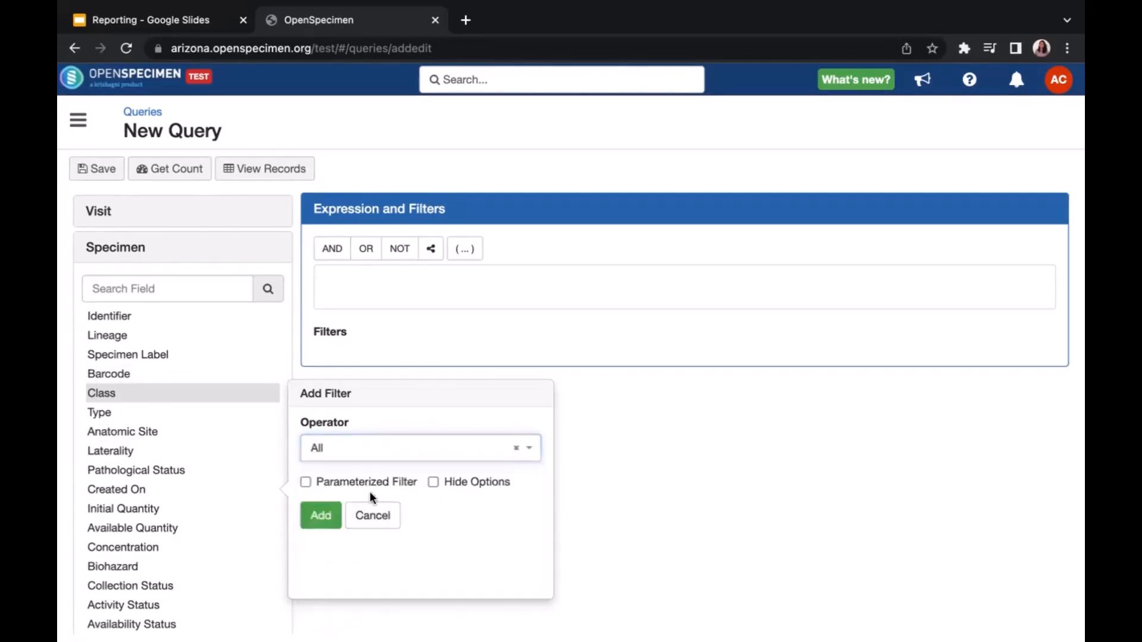
pyautogui.click(379, 458)
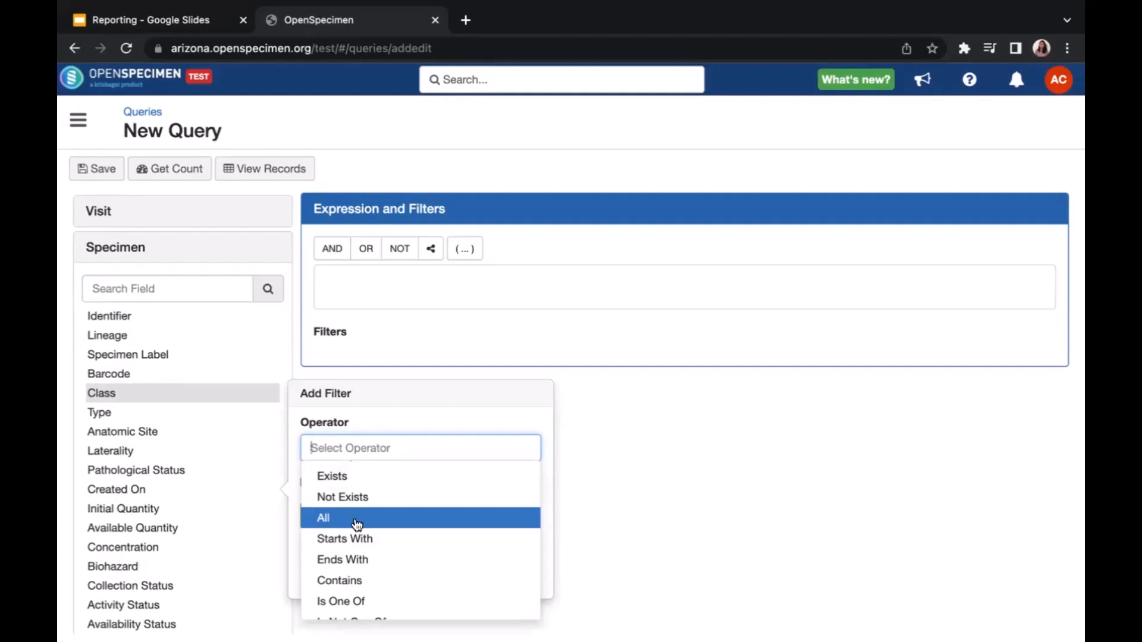
pyautogui.scroll(-1, 357, 524)
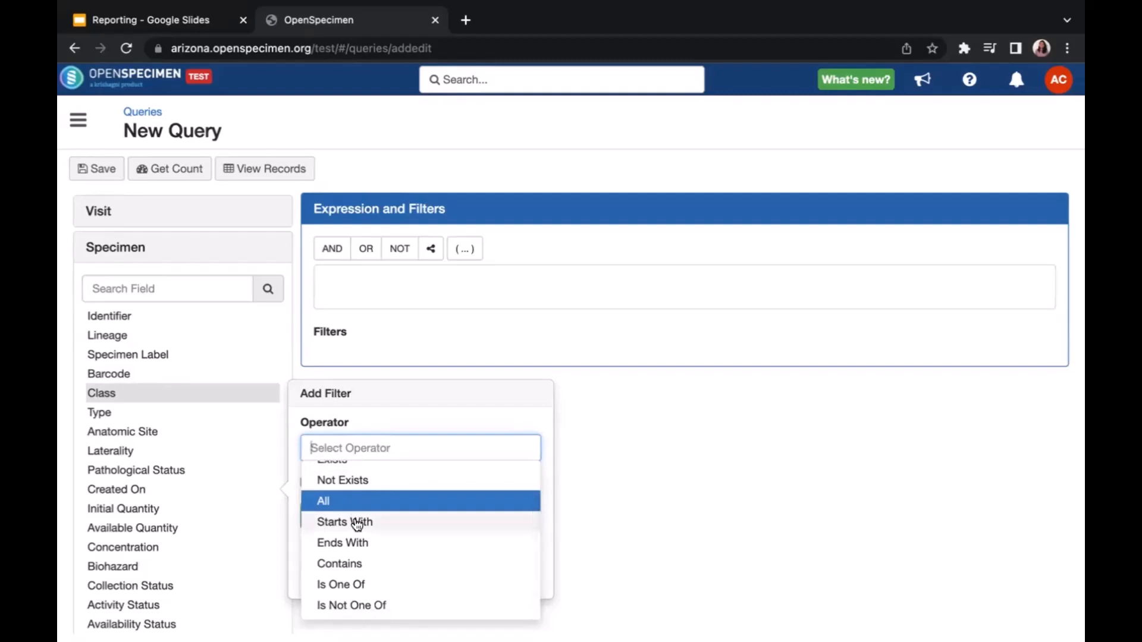
pyautogui.click(357, 524)
pyautogui.click(355, 509)
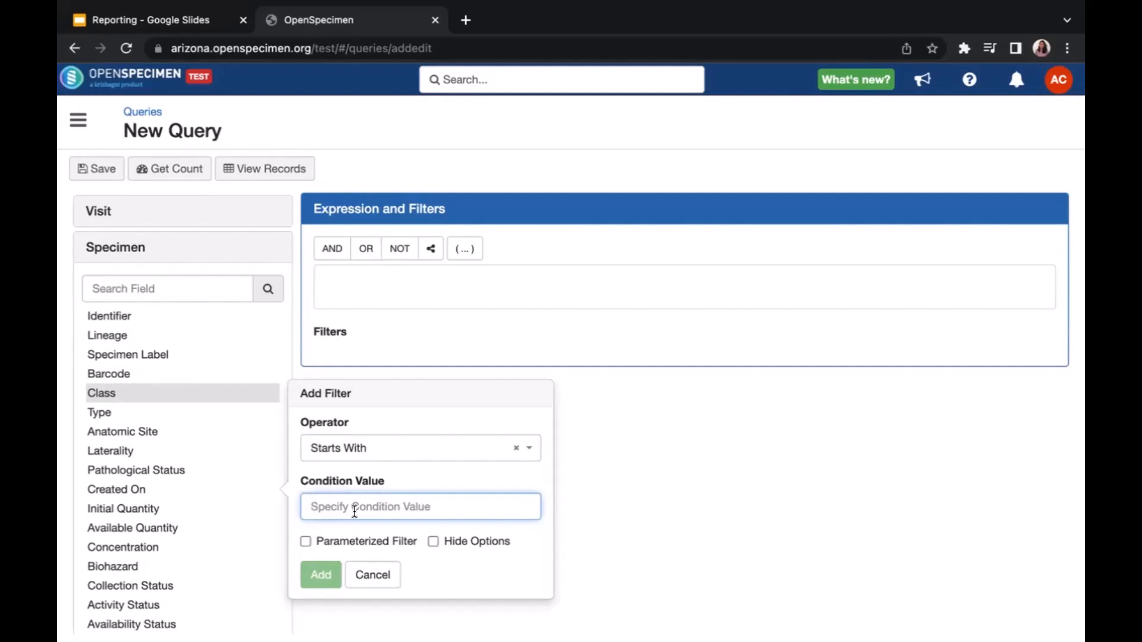
pyautogui.click(373, 574)
# Set up a filter on the Specimen Label field with the operator Starts With and the condition value Al.
pyautogui.click(230, 376)
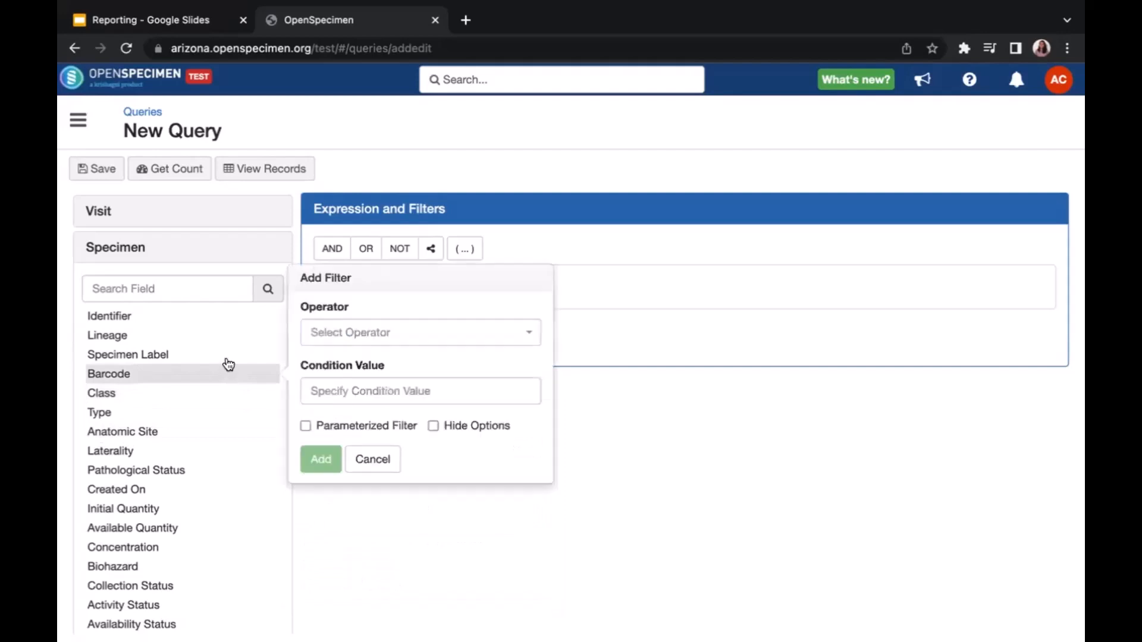
pyautogui.click(226, 357)
pyautogui.click(414, 318)
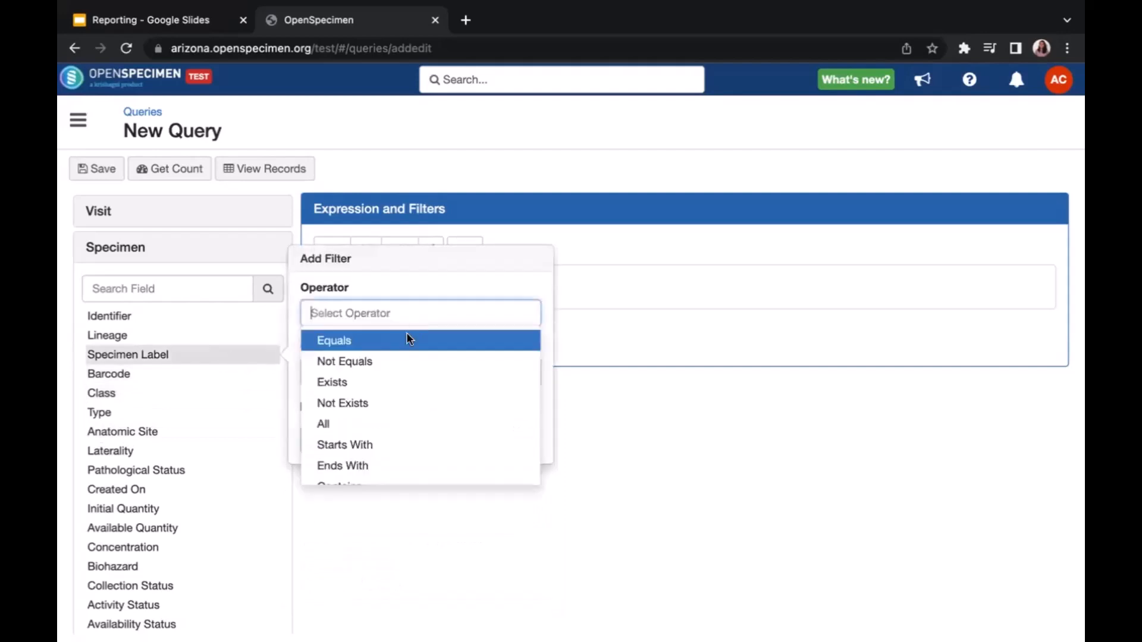
pyautogui.scroll(-3, 365, 387)
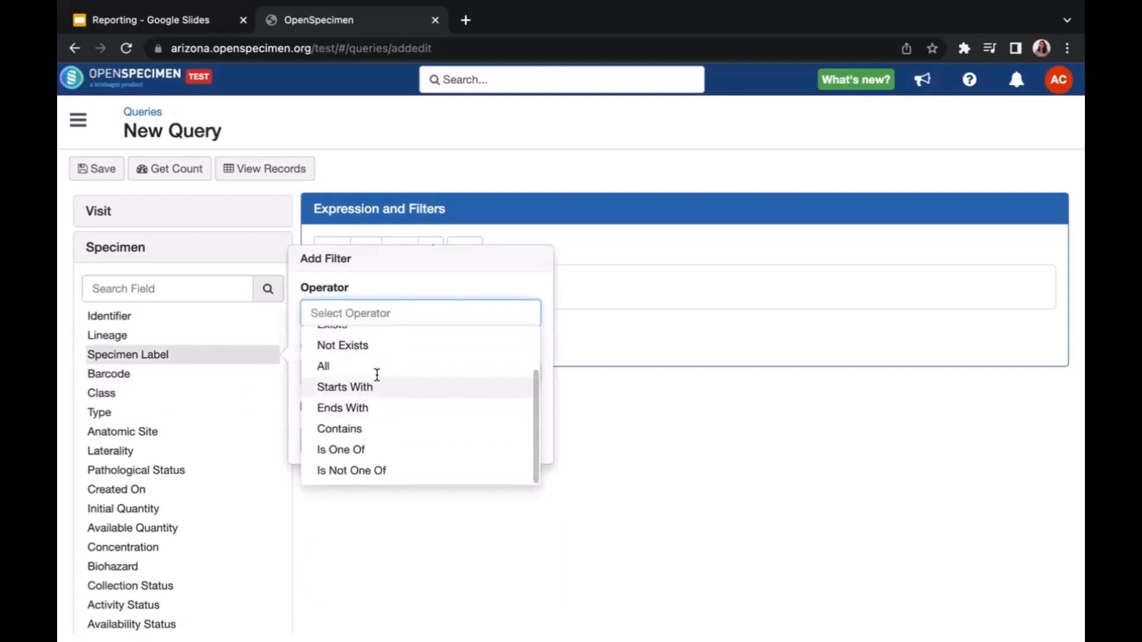
pyautogui.click(376, 384)
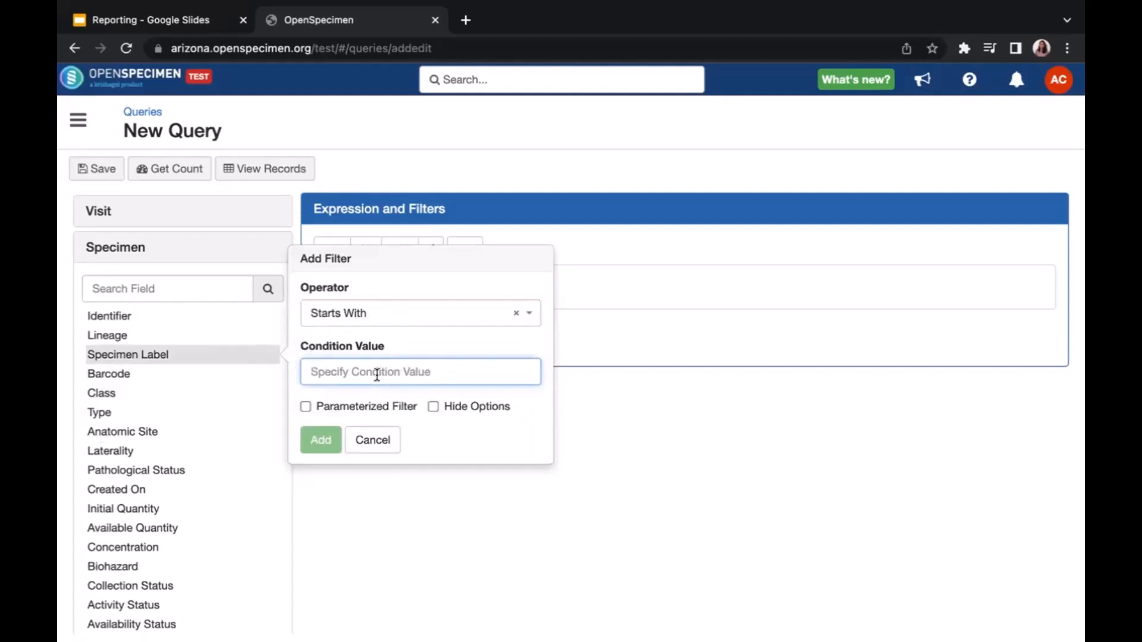
pyautogui.write('Tr')
pyautogui.press('BackSpace')
pyautogui.press('BackSpace')
pyautogui.write('Al')
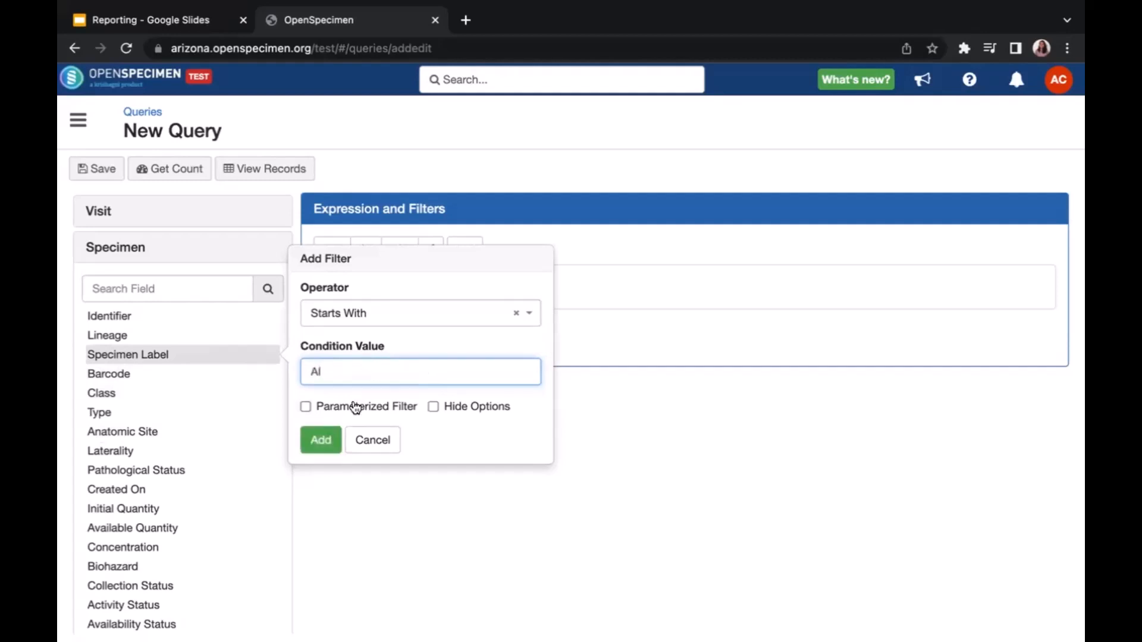
# Discard the unfinished Starts With filter on the Specimen Label field.
pyautogui.moveTo(324, 373); pyautogui.dragTo(312, 373)
pyautogui.scroll(3, 198, 366)
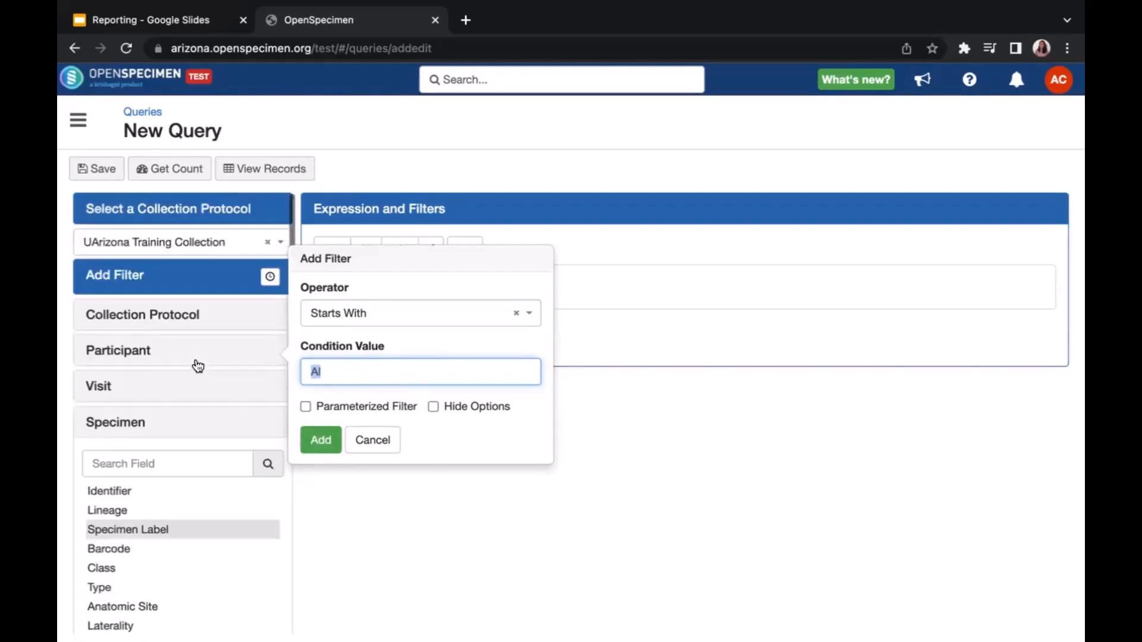
pyautogui.scroll(-2, 199, 336)
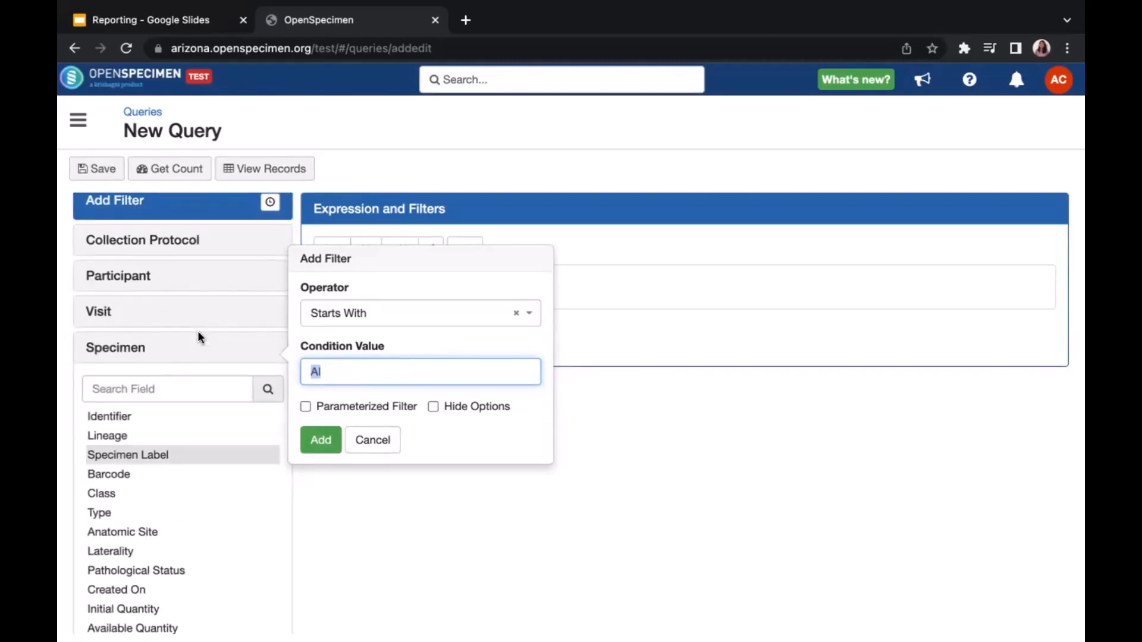
pyautogui.click(333, 370)
pyautogui.moveTo(334, 370); pyautogui.dragTo(310, 370)
pyautogui.click(371, 440)
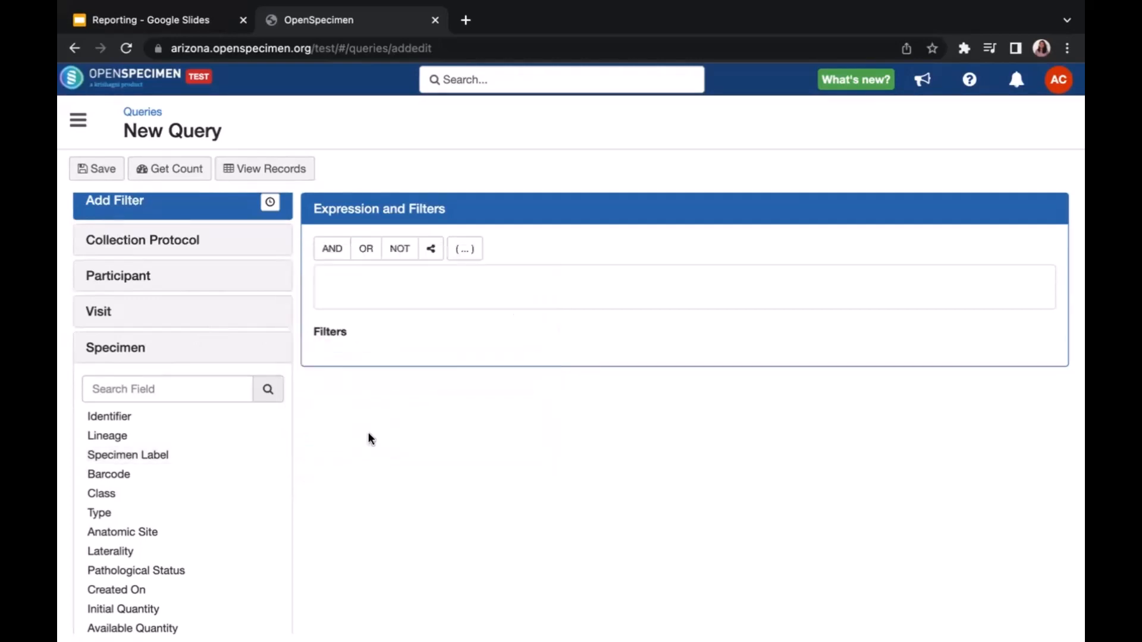
# Set up a new Specimen Label filter with the operator Ends With and the condition value WB.
pyautogui.click(132, 456)
pyautogui.click(400, 413)
pyautogui.scroll(-2, 364, 507)
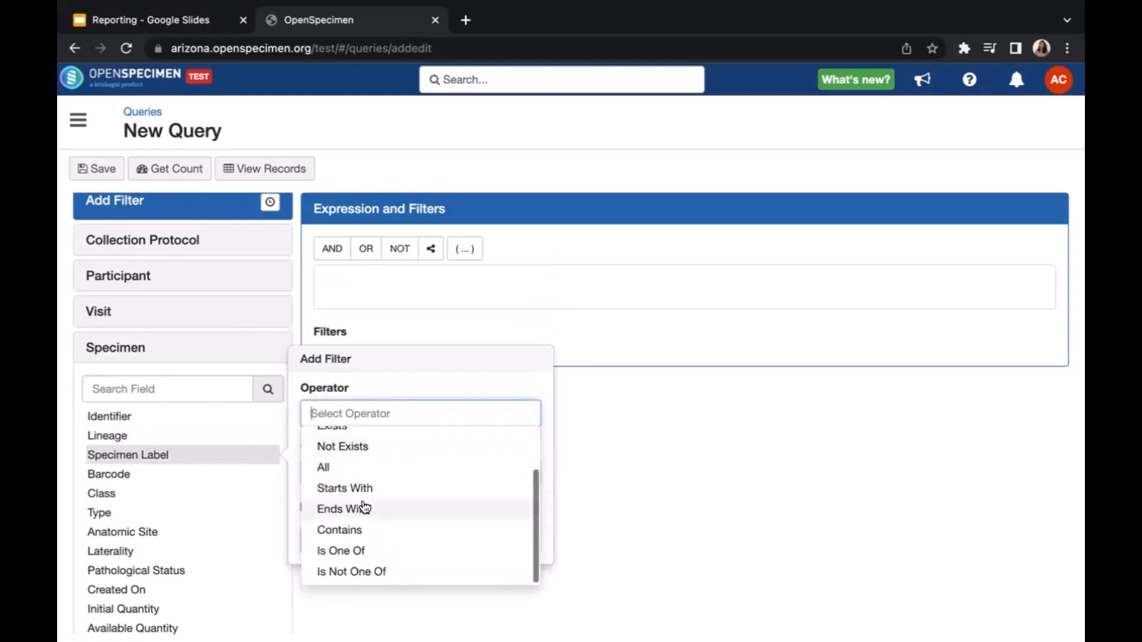
pyautogui.click(362, 508)
pyautogui.click(385, 466)
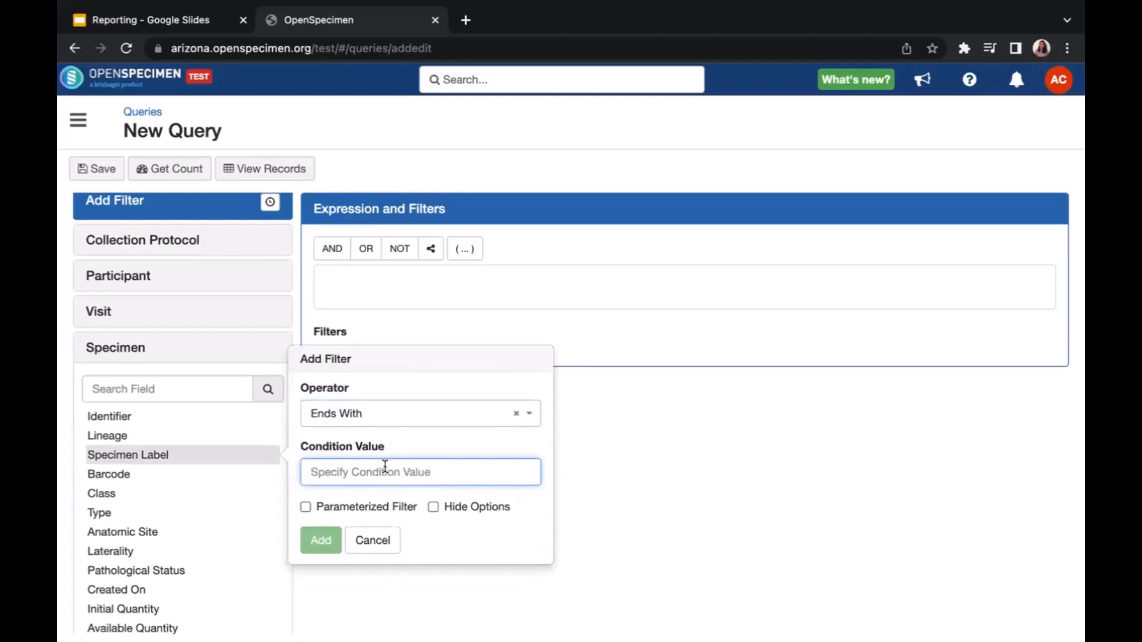
pyautogui.write('WB')
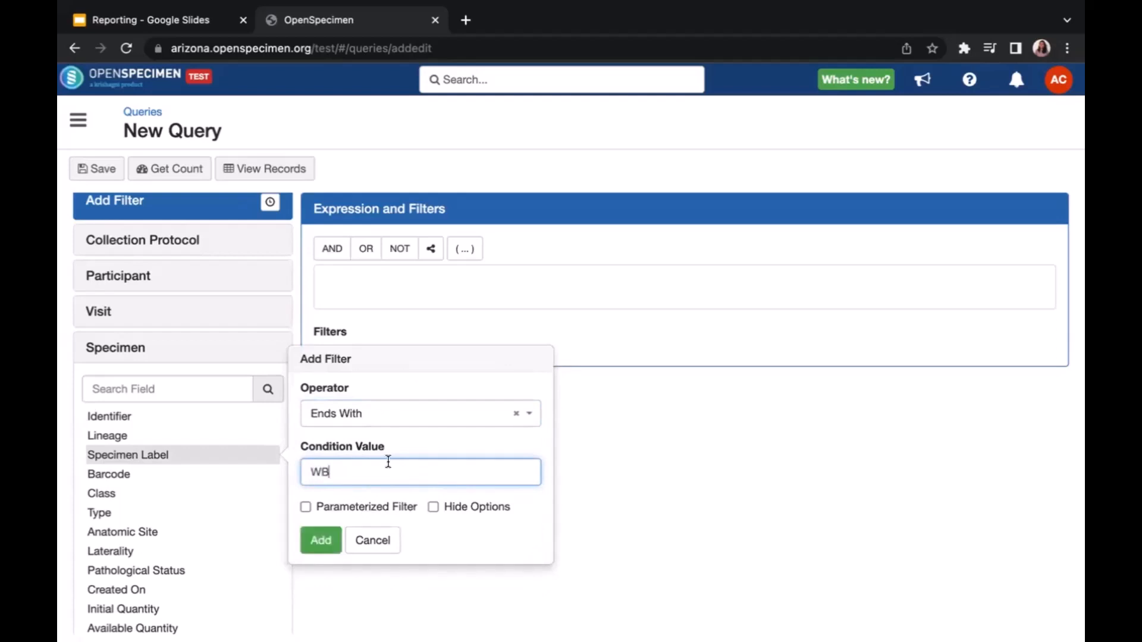
# Try the Contains operator and the Is One Of operator on the Specimen Label filter.
pyautogui.click(395, 410)
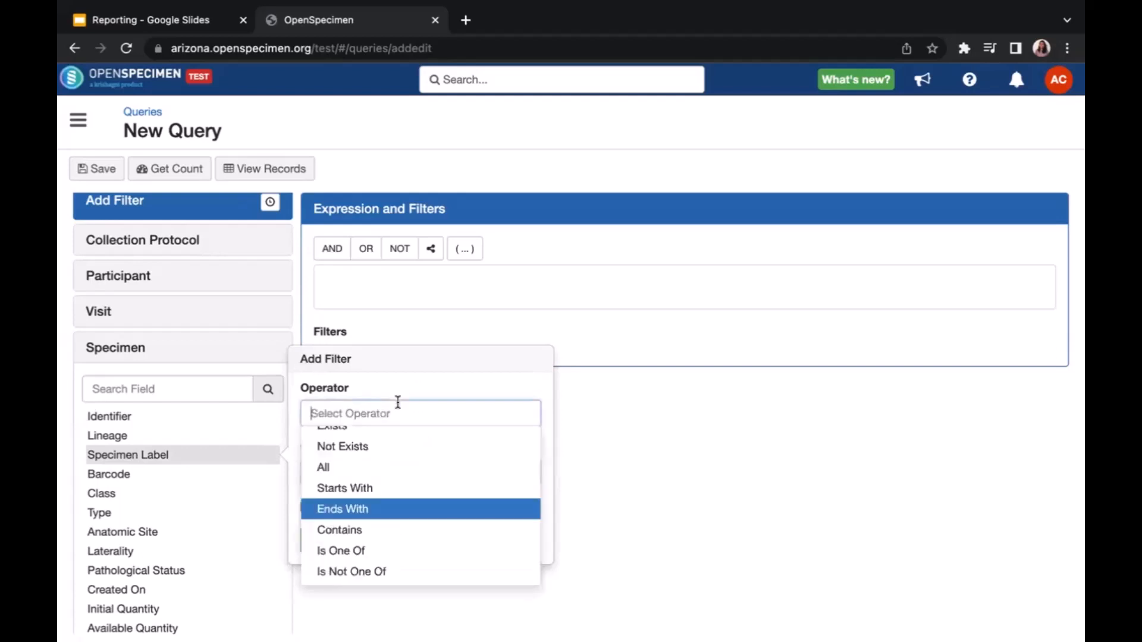
pyautogui.click(365, 528)
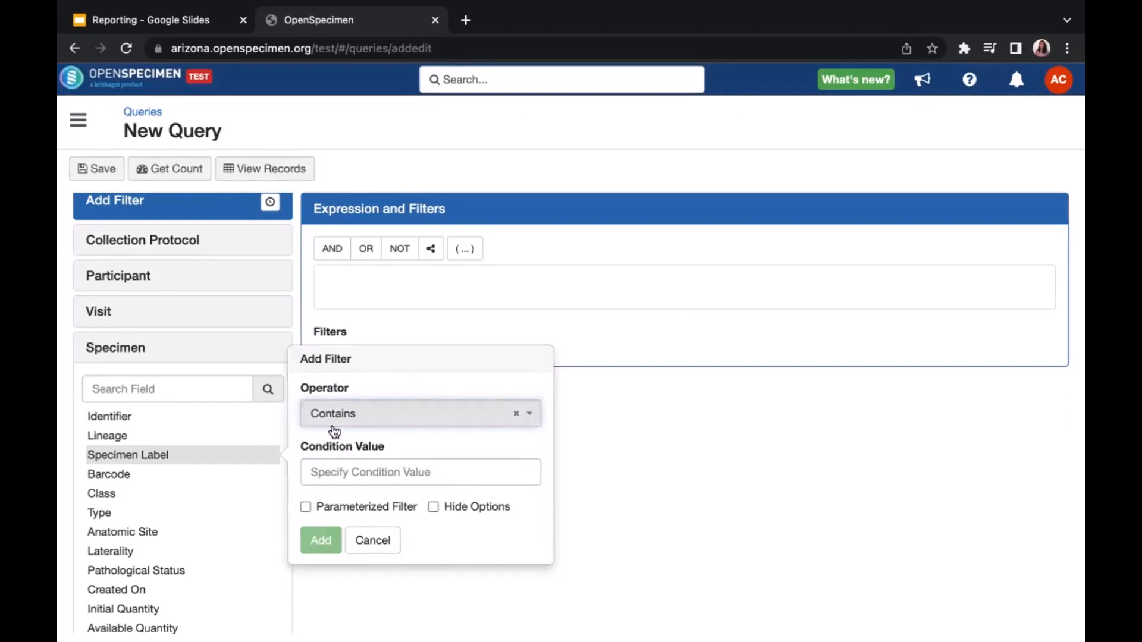
pyautogui.click(319, 464)
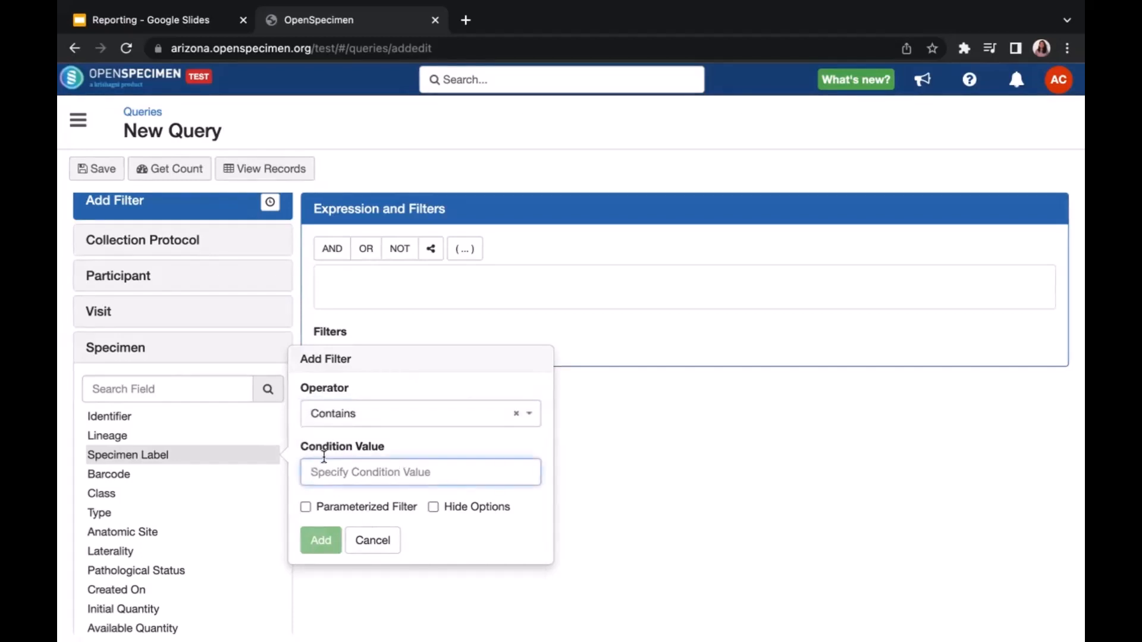
pyautogui.click(359, 422)
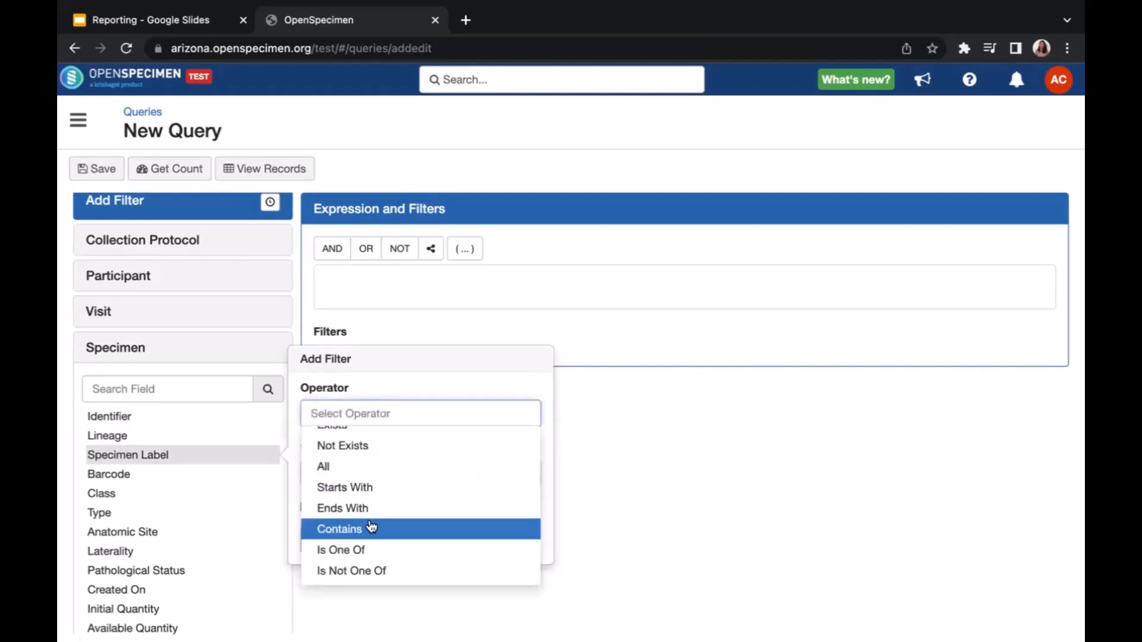
pyautogui.click(364, 555)
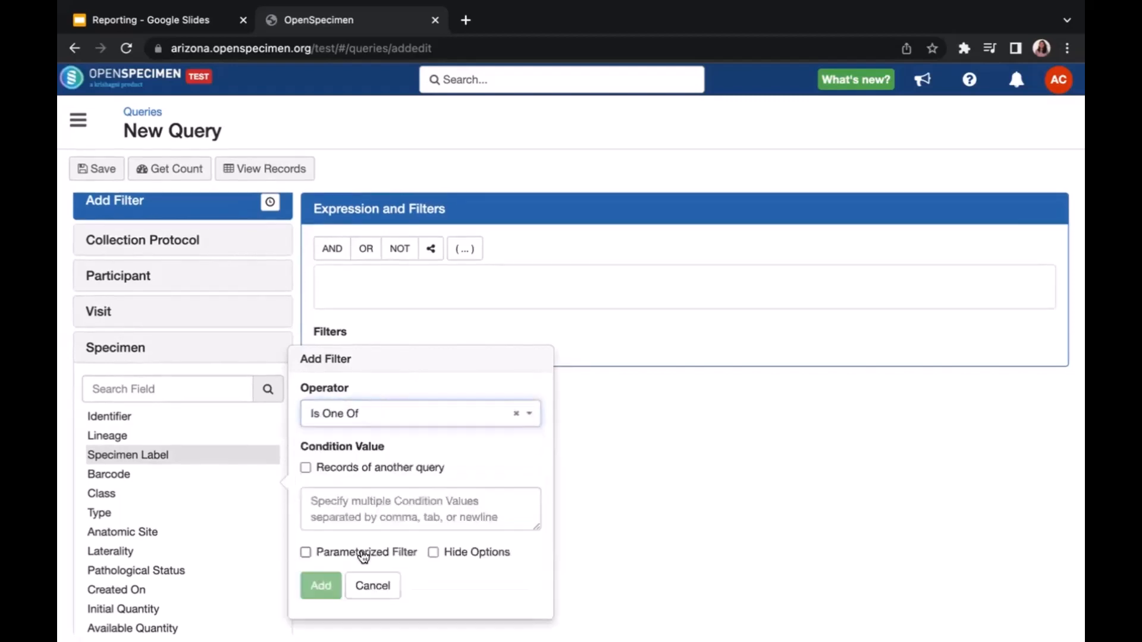
pyautogui.click(370, 495)
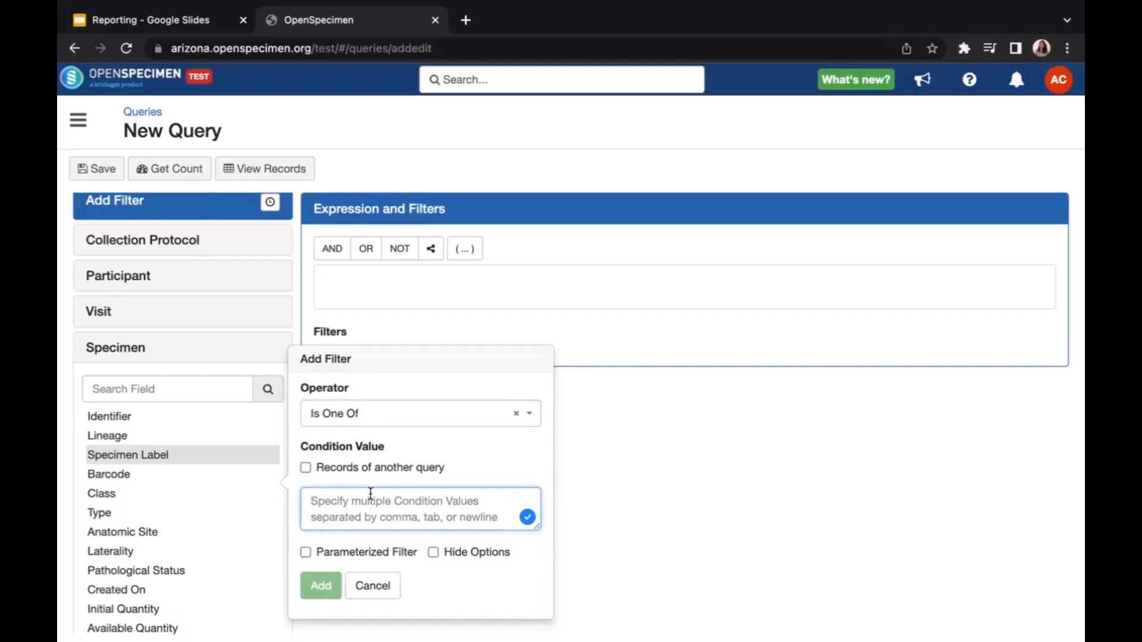
# Try the Is Not One Of operator on the Specimen Label filter, then discard the filter.
pyautogui.click(344, 410)
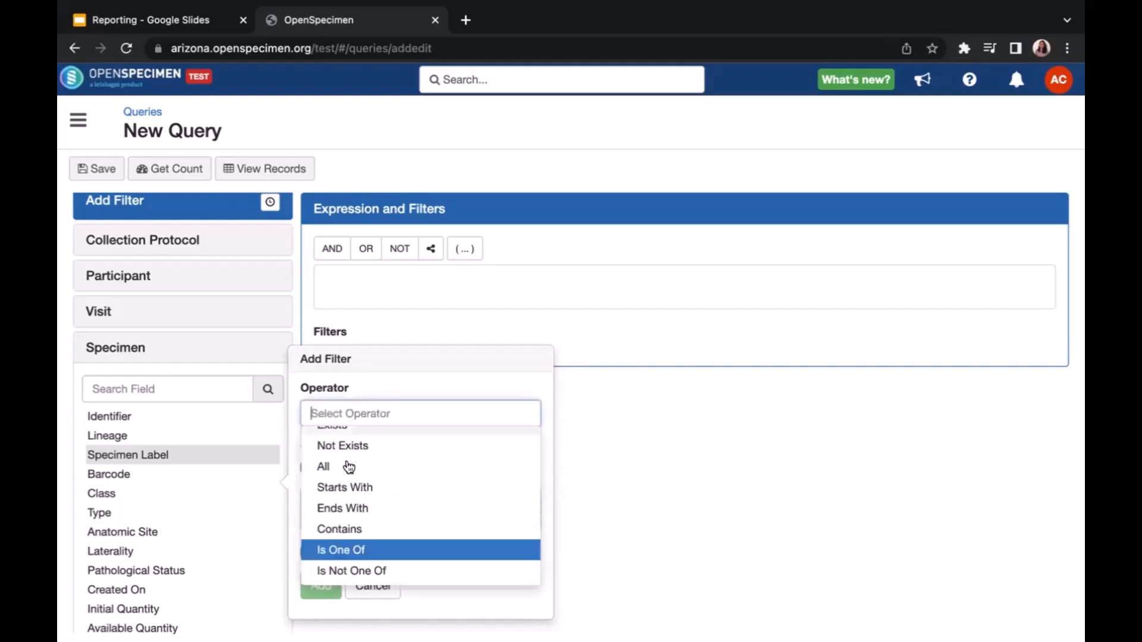
pyautogui.click(332, 569)
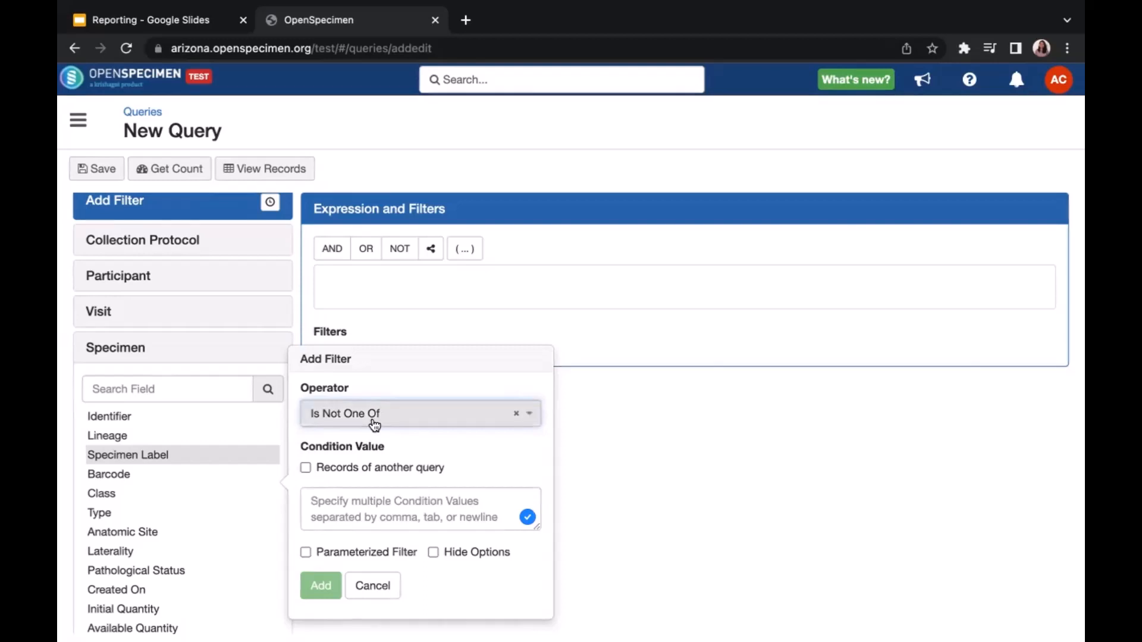
pyautogui.click(513, 416)
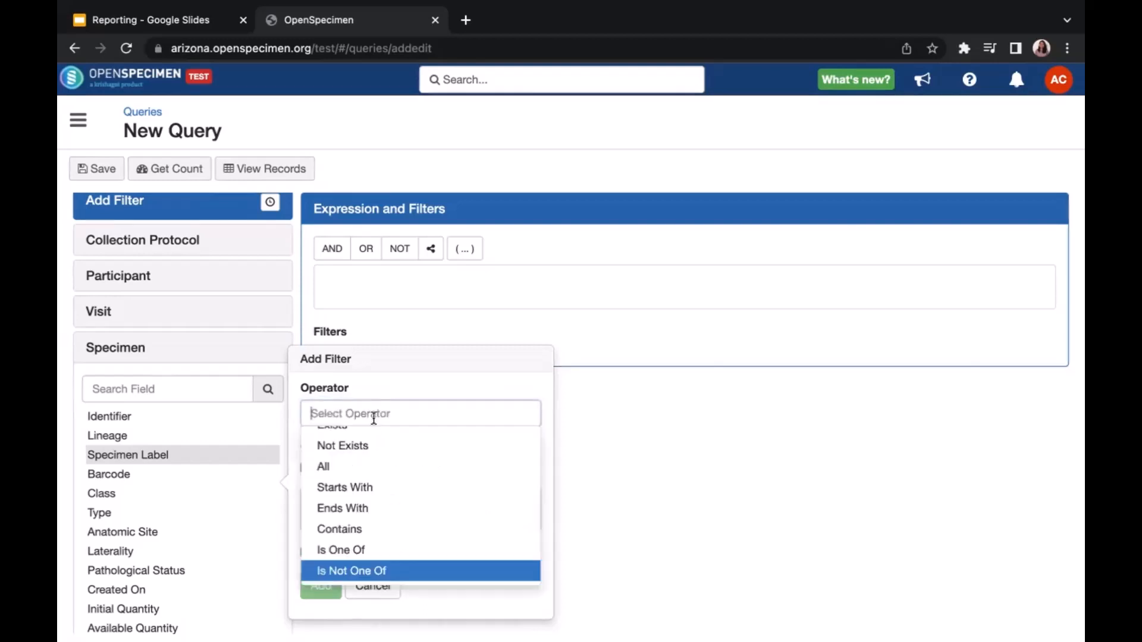
pyautogui.click(373, 594)
# Start a filter on the specimen Created On field and examine the operators it offers.
pyautogui.scroll(-1, 202, 553)
pyautogui.click(189, 534)
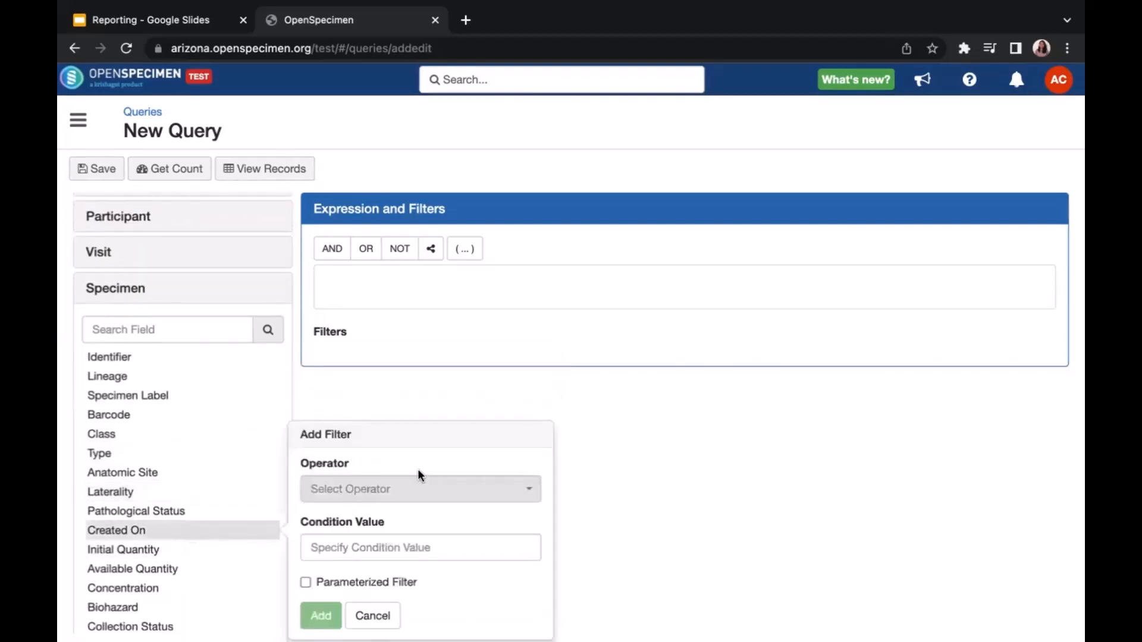
pyautogui.click(416, 487)
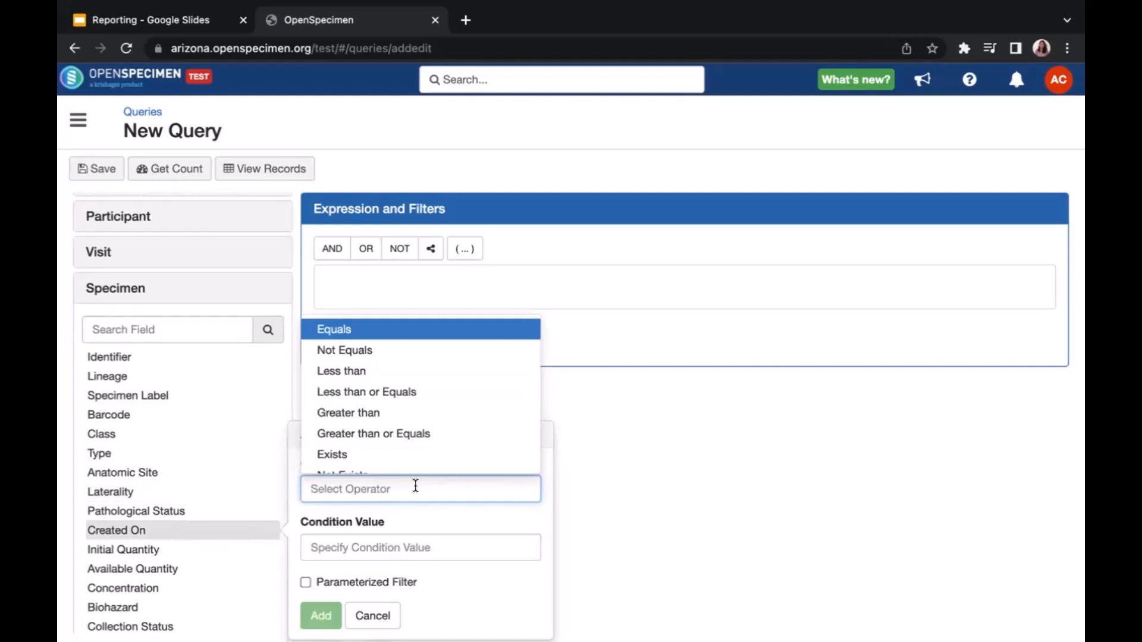
# Set up a filter on the specimen Initial Quantity field with the operator Less than and the condition value 1.
pyautogui.scroll(-1, 186, 528)
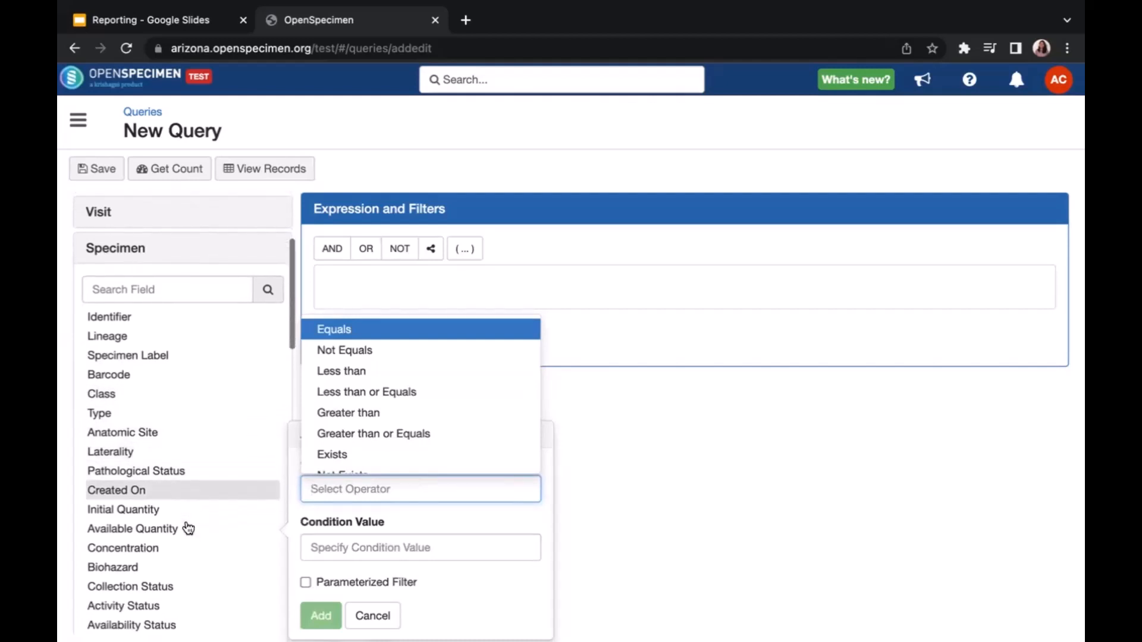
pyautogui.click(146, 510)
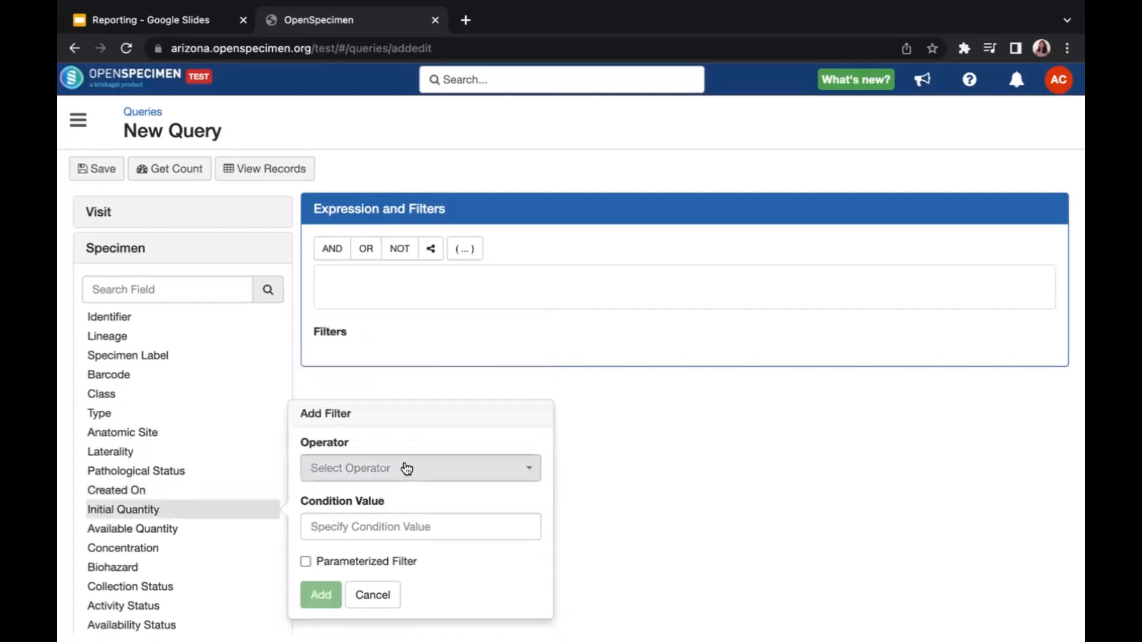
pyautogui.click(344, 470)
pyautogui.click(470, 394)
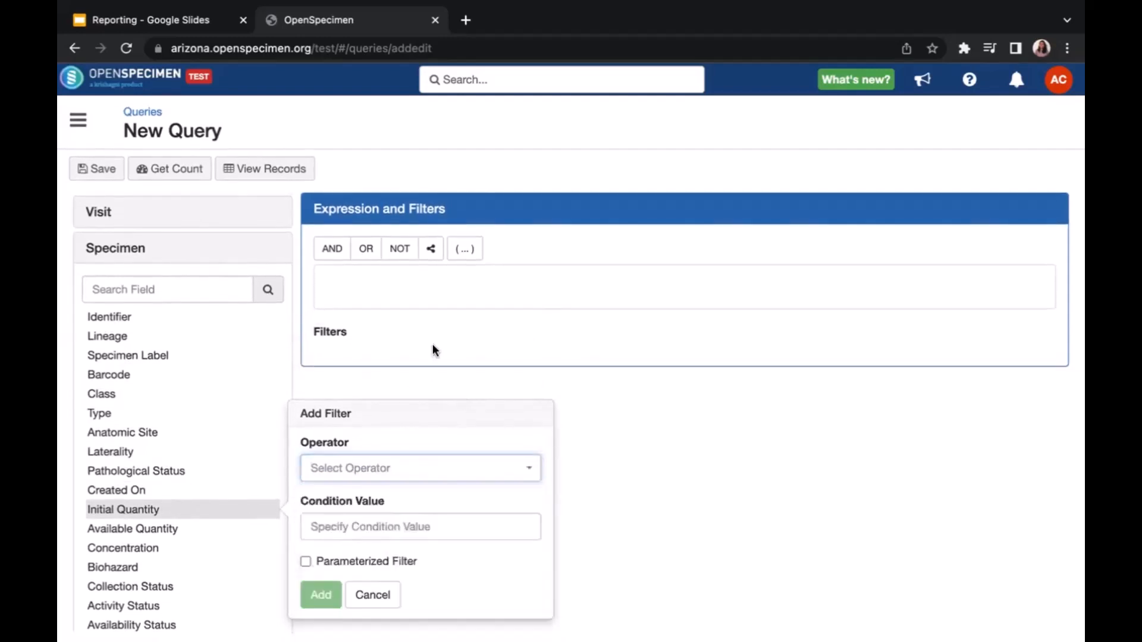
pyautogui.click(390, 472)
pyautogui.scroll(-2, 390, 534)
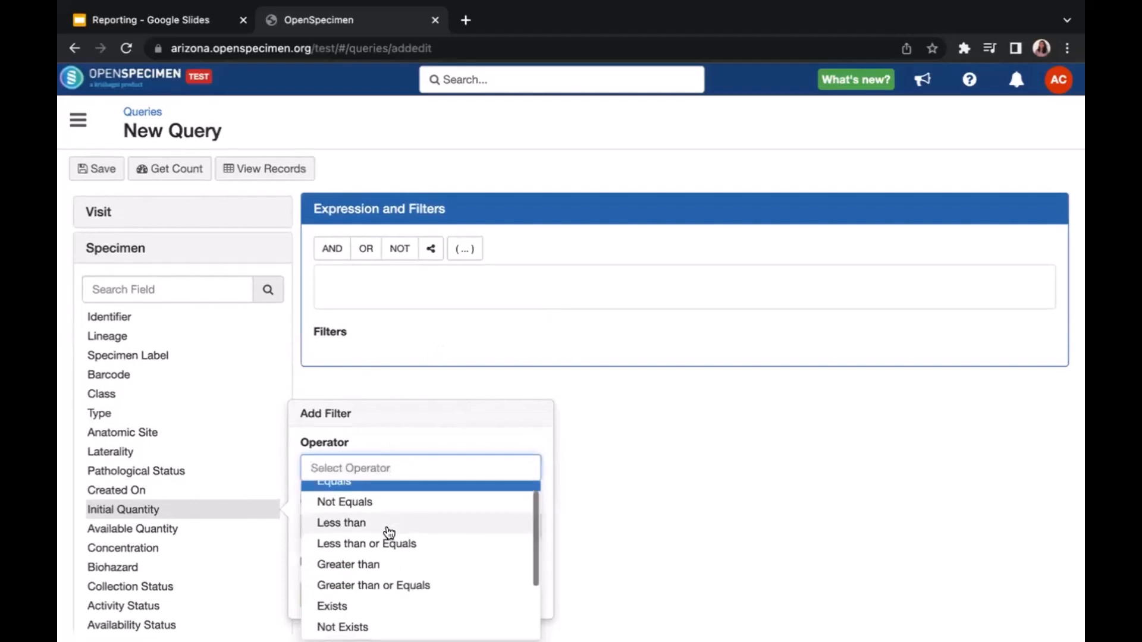
pyautogui.scroll(1, 343, 515)
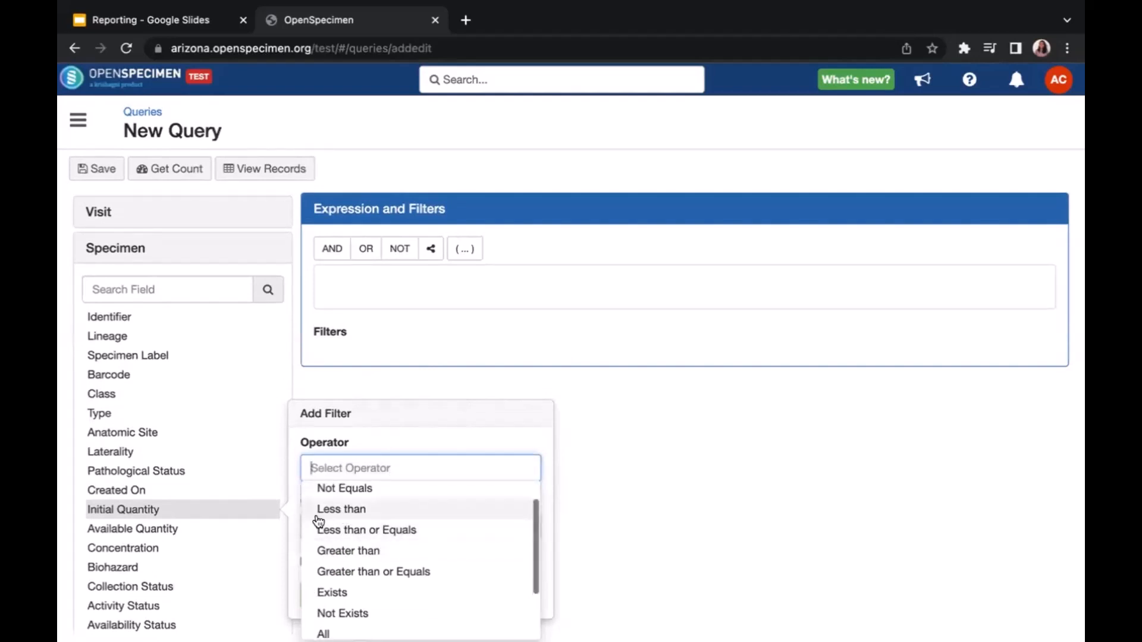
pyautogui.scroll(-2, 369, 540)
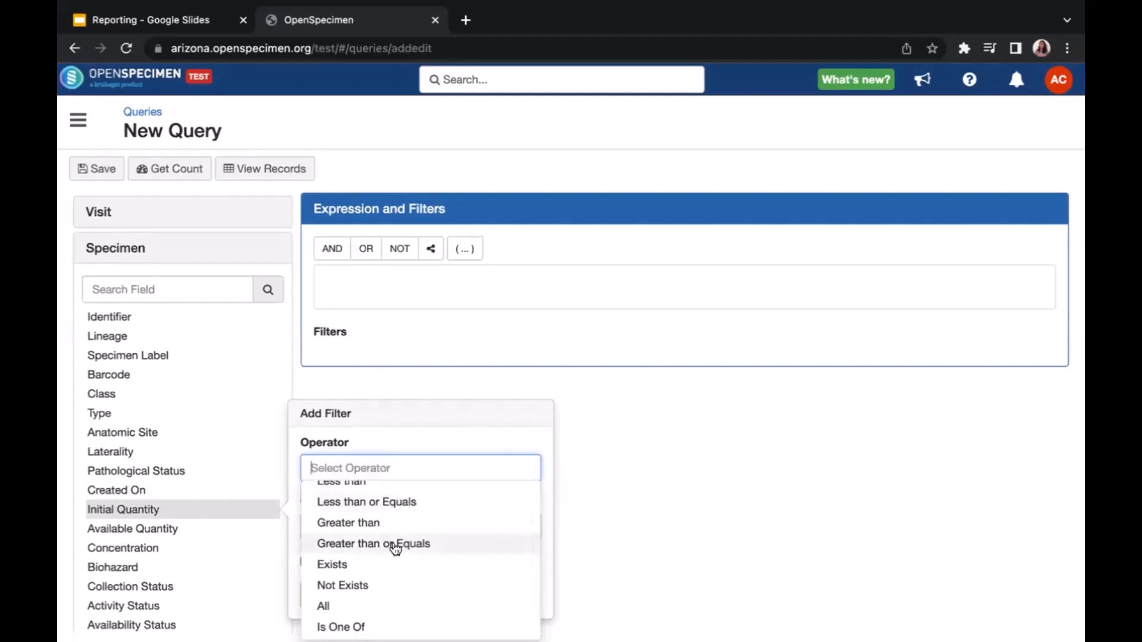
pyautogui.scroll(2, 364, 538)
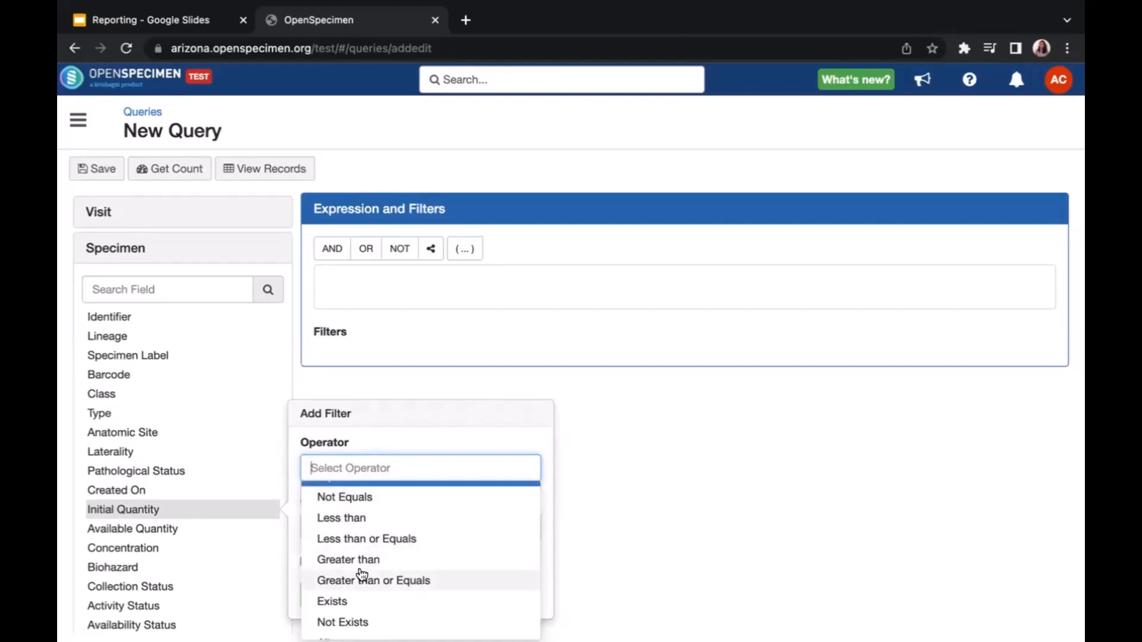
pyautogui.click(359, 517)
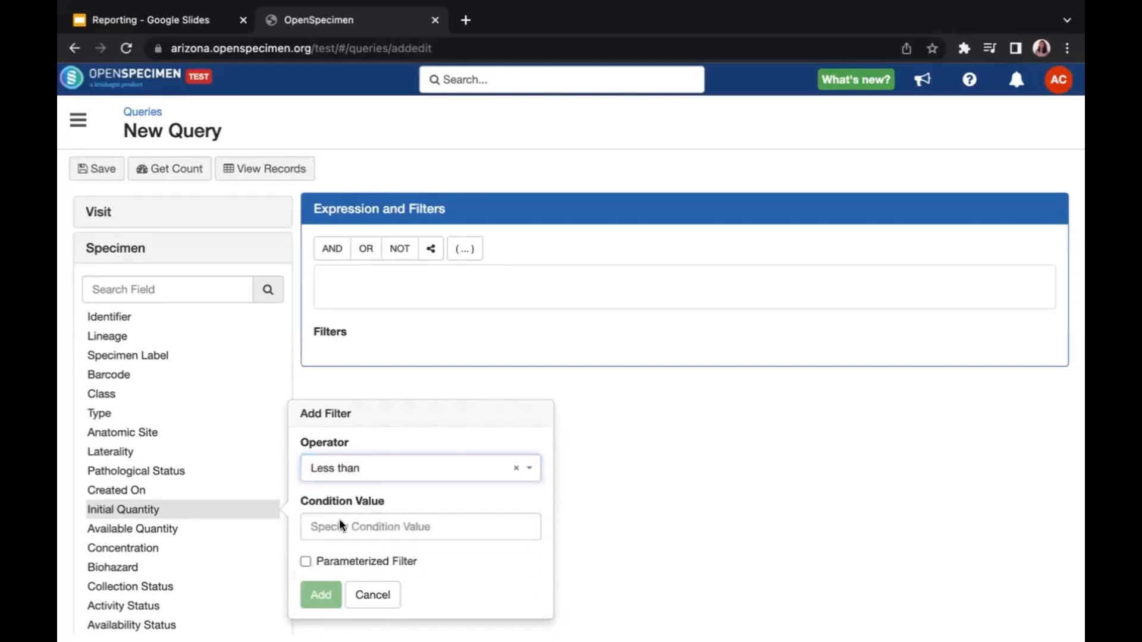
pyautogui.click(324, 529)
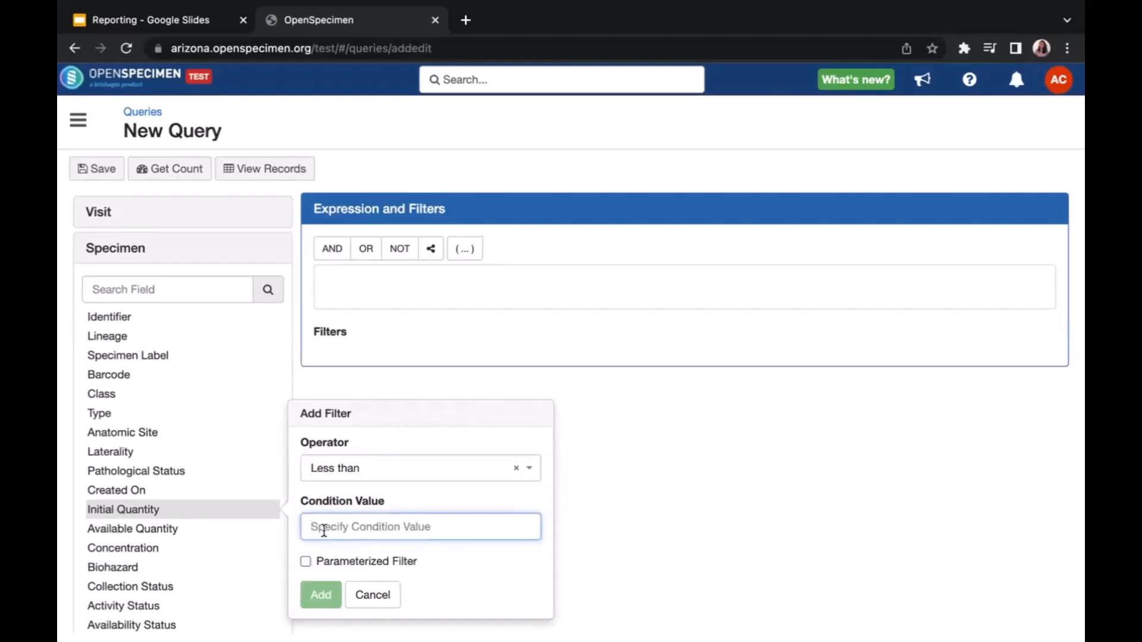
pyautogui.write('1')
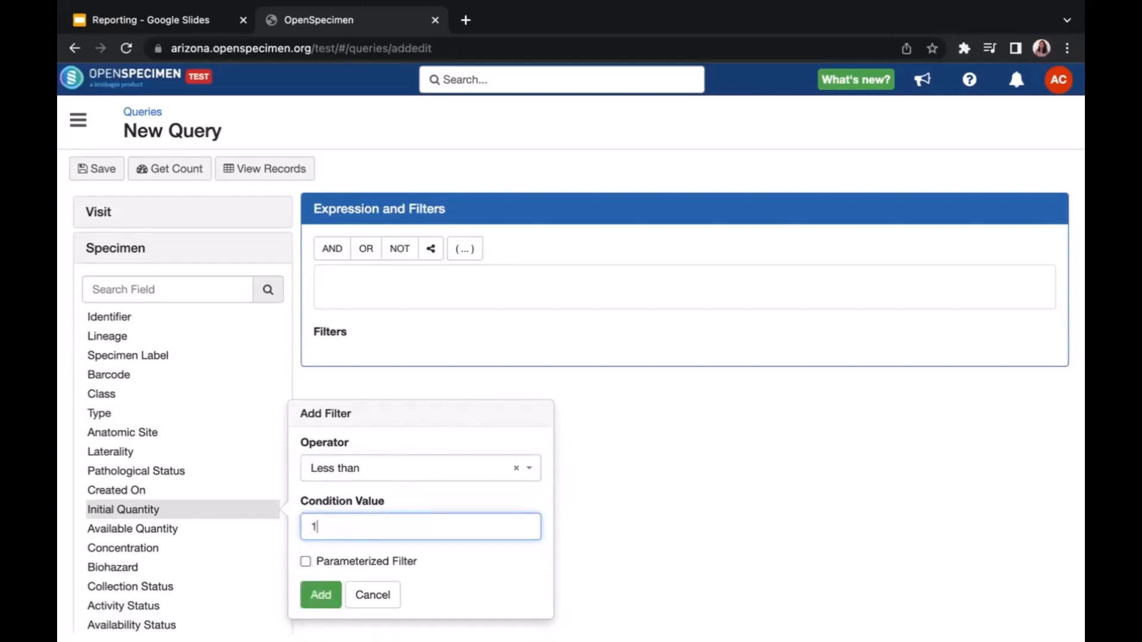
# Change the Initial Quantity filter's operator to Less than or Equals and enter 1 as its condition value.
pyautogui.click(369, 469)
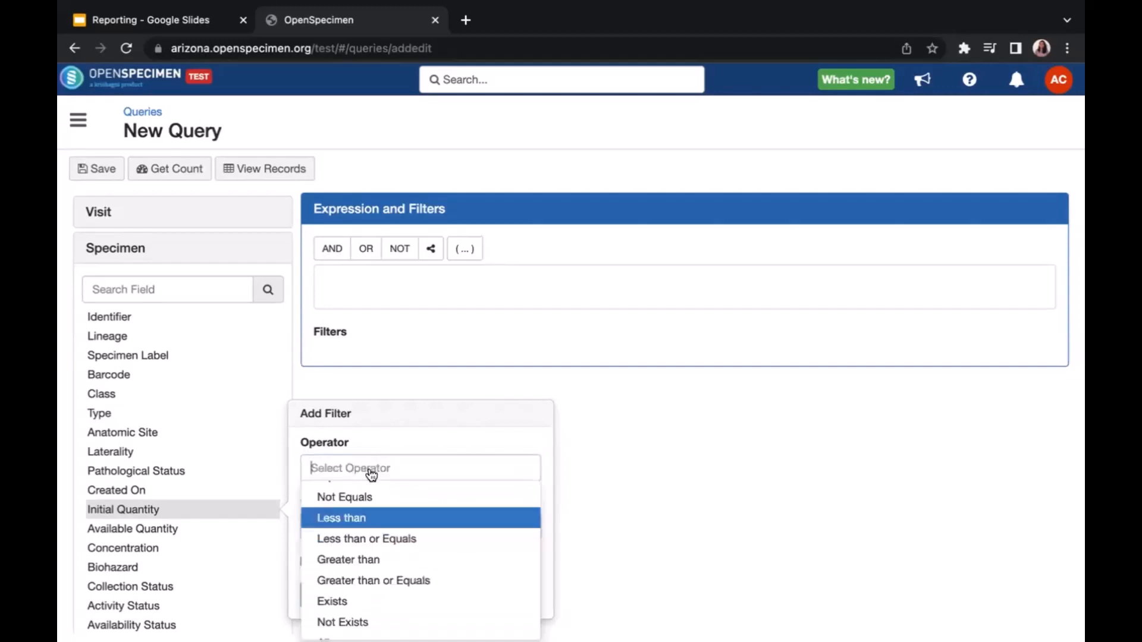
pyautogui.click(355, 536)
pyautogui.click(349, 527)
pyautogui.write('1')
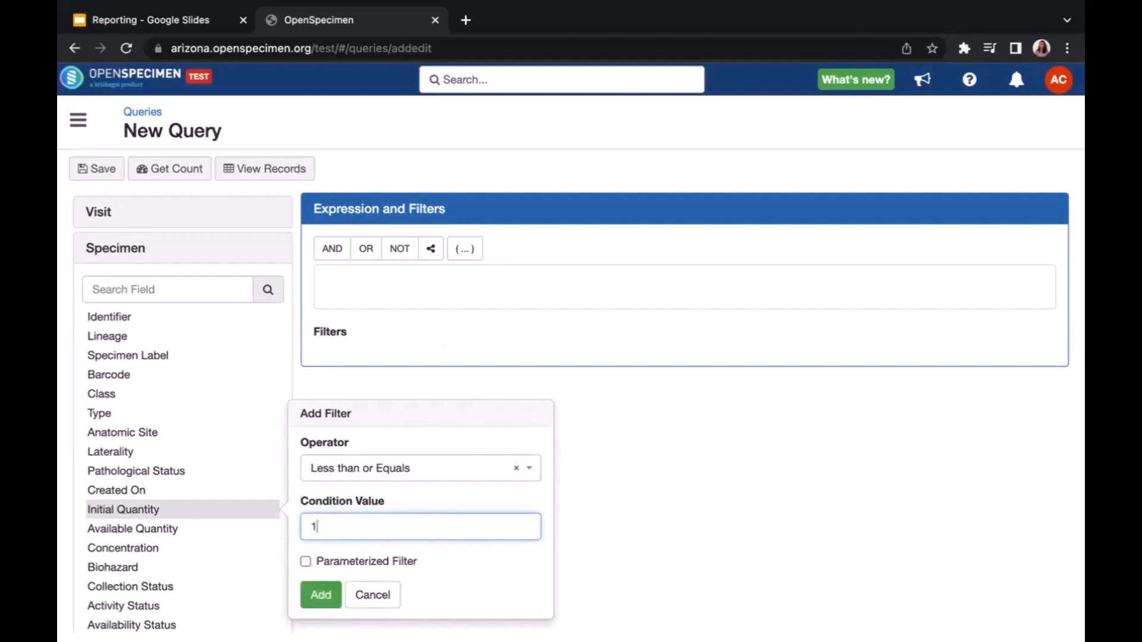
# Try the Between operator with values 1 and 3 on the Initial Quantity filter, then discard the filter.
pyautogui.click(395, 468)
pyautogui.scroll(-1, 371, 532)
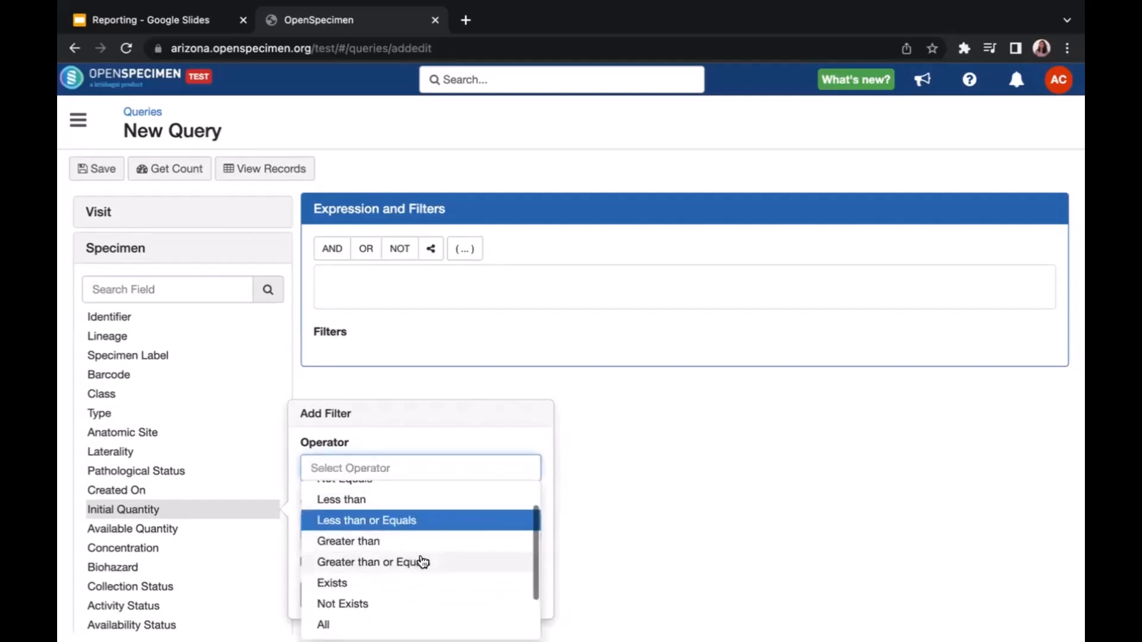
pyautogui.scroll(-2, 423, 562)
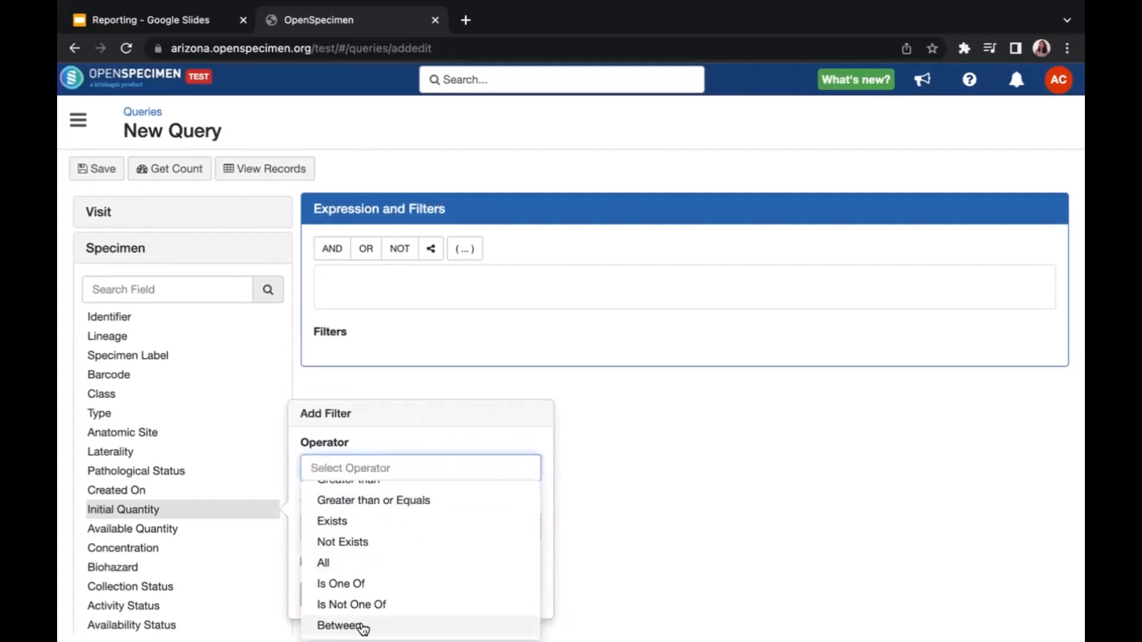
pyautogui.click(359, 626)
pyautogui.click(356, 531)
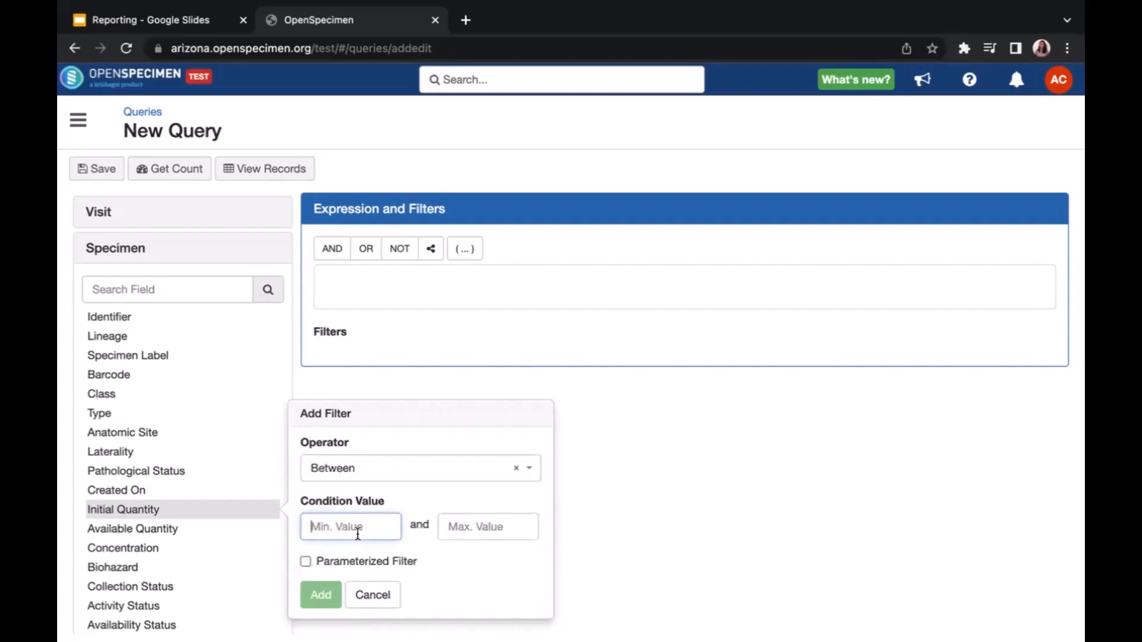
pyautogui.write('1')
pyautogui.click(489, 527)
pyautogui.write('3')
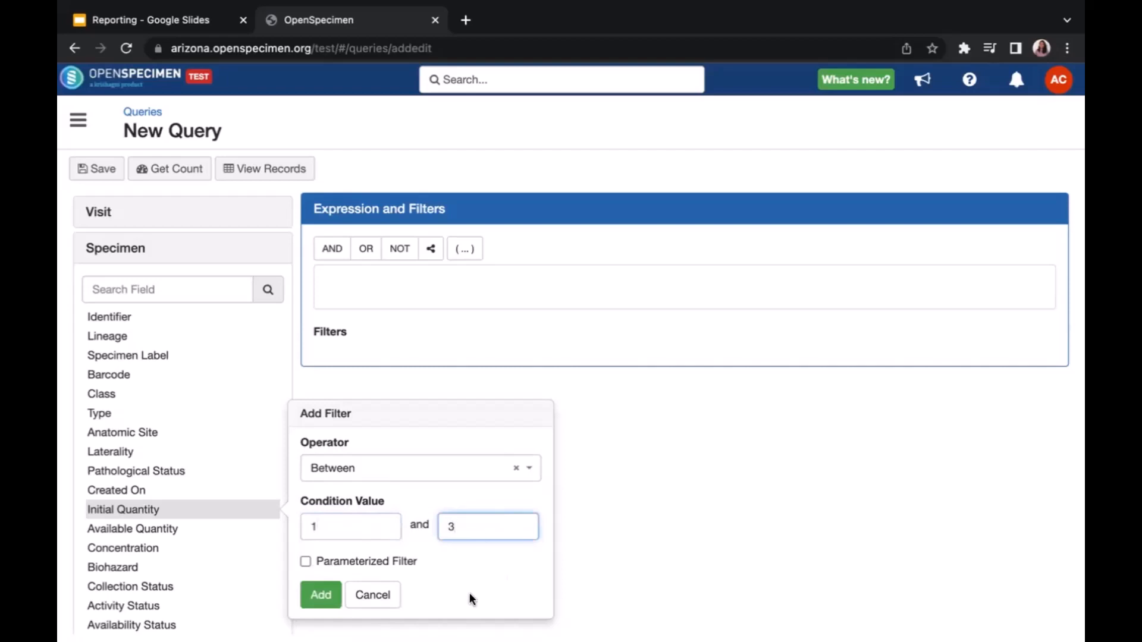
pyautogui.click(389, 596)
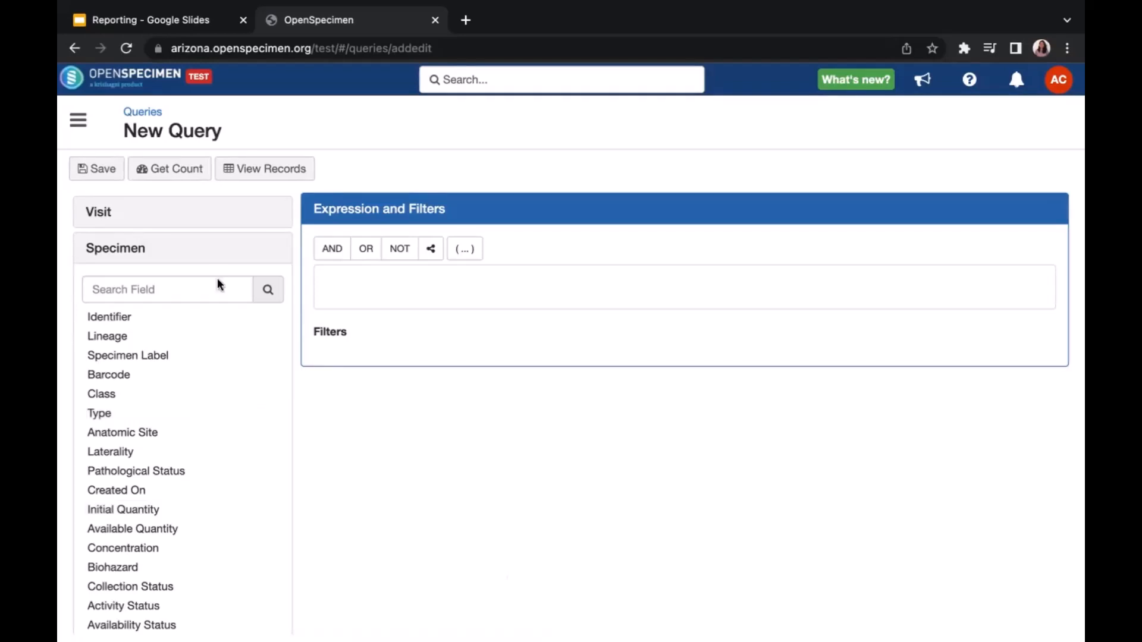
# Leave the new query, look at the filters of the Count Specimen Type by Organ query, and return to the queries list.
pyautogui.click(141, 250)
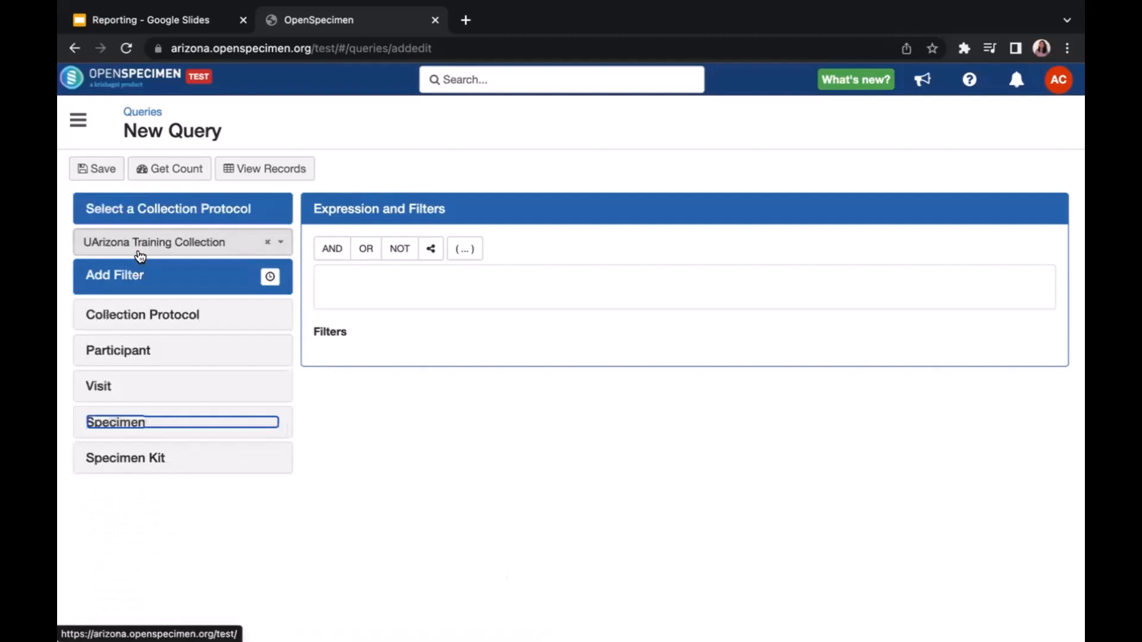
pyautogui.click(146, 112)
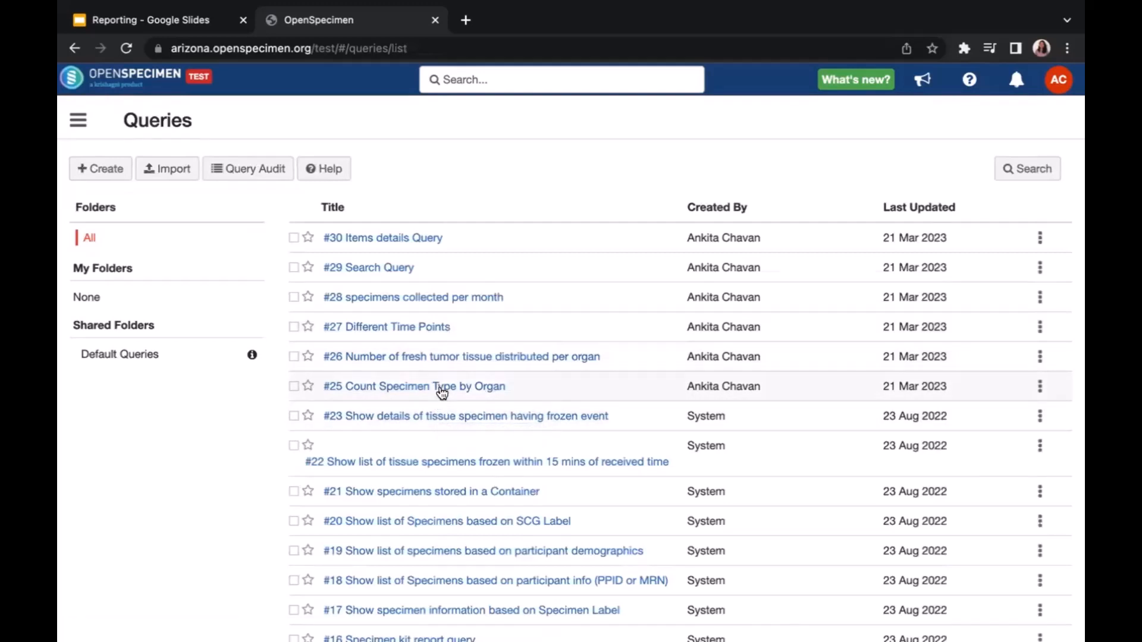
pyautogui.click(442, 392)
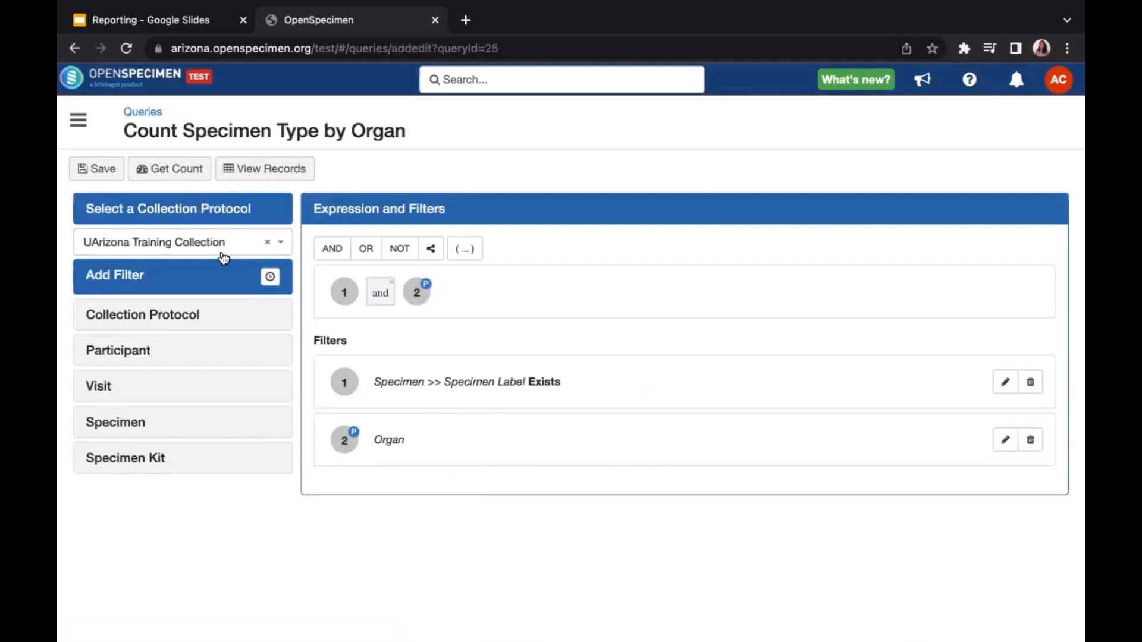
pyautogui.click(148, 114)
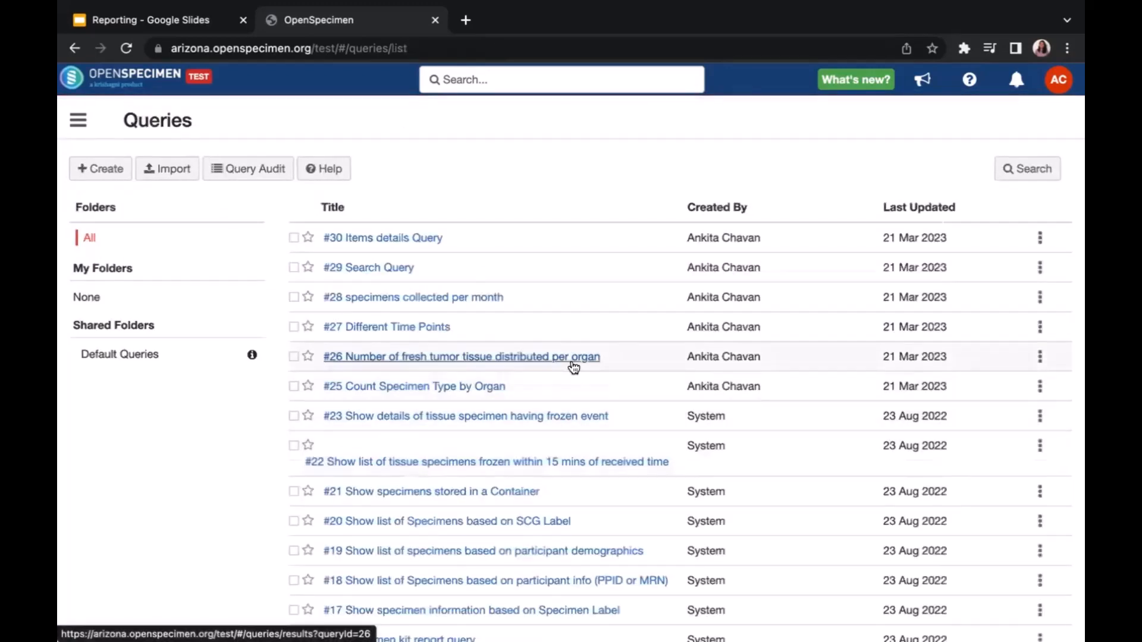
# Open the Different Time Points query for editing.
pyautogui.click(1039, 360)
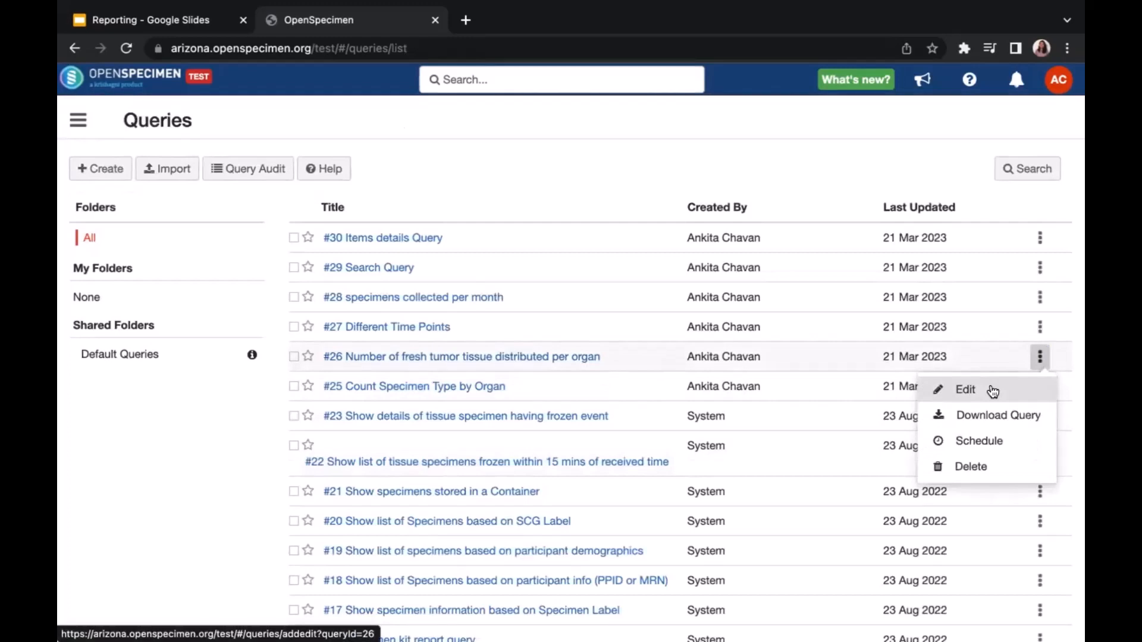
pyautogui.click(1040, 328)
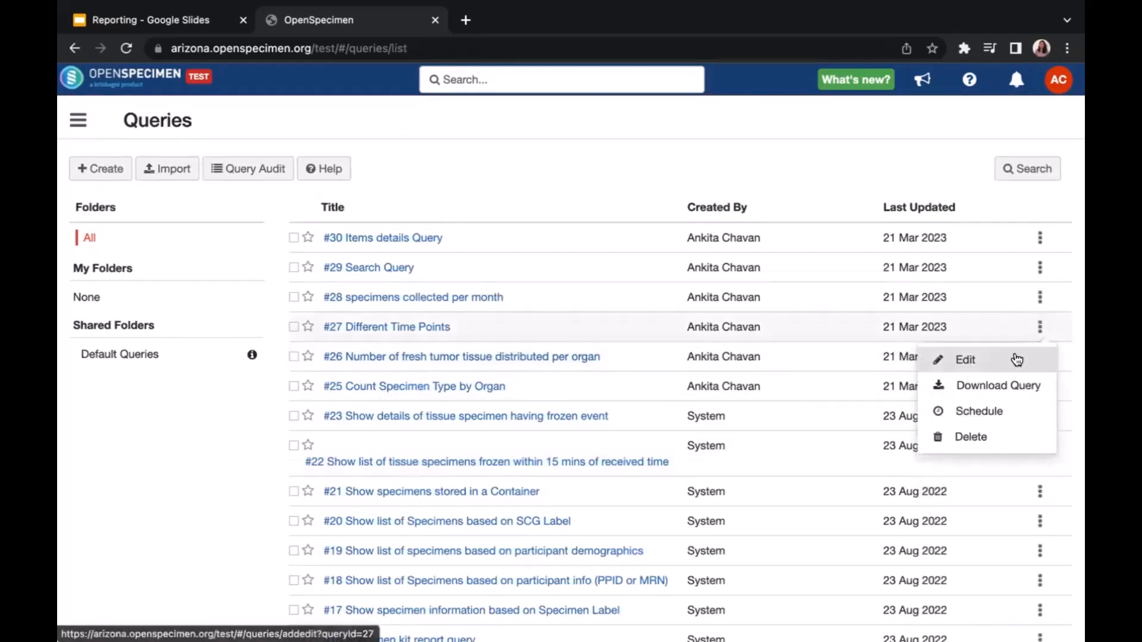
pyautogui.click(1017, 360)
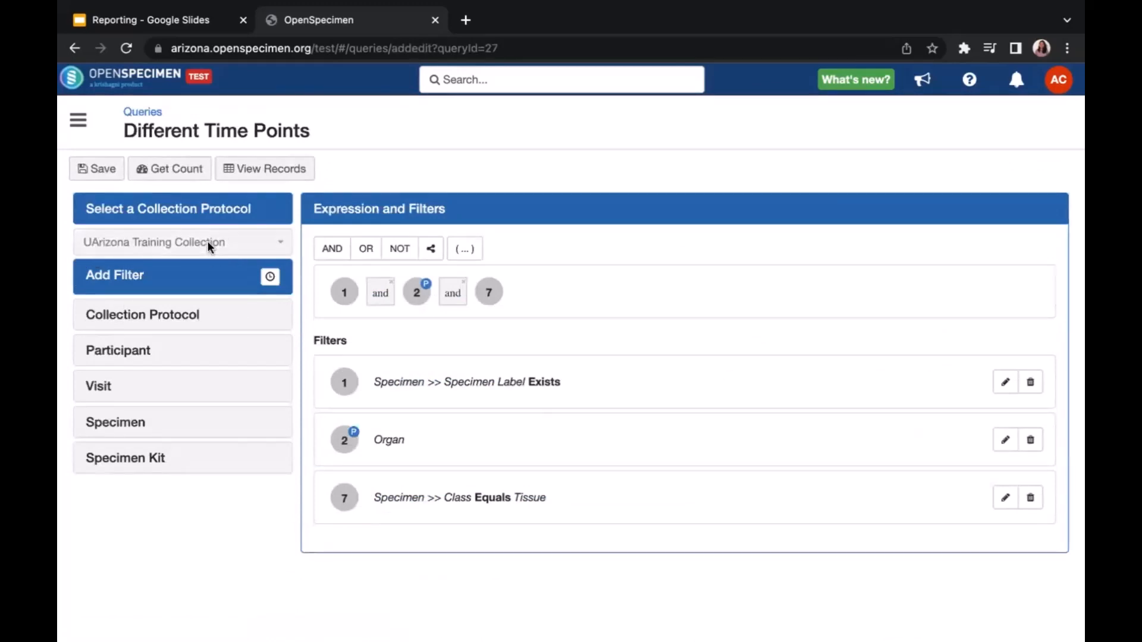
# Review the blank filter form for Specimen Label and the settings of the existing Specimen Label filter, cancelling both.
pyautogui.click(121, 422)
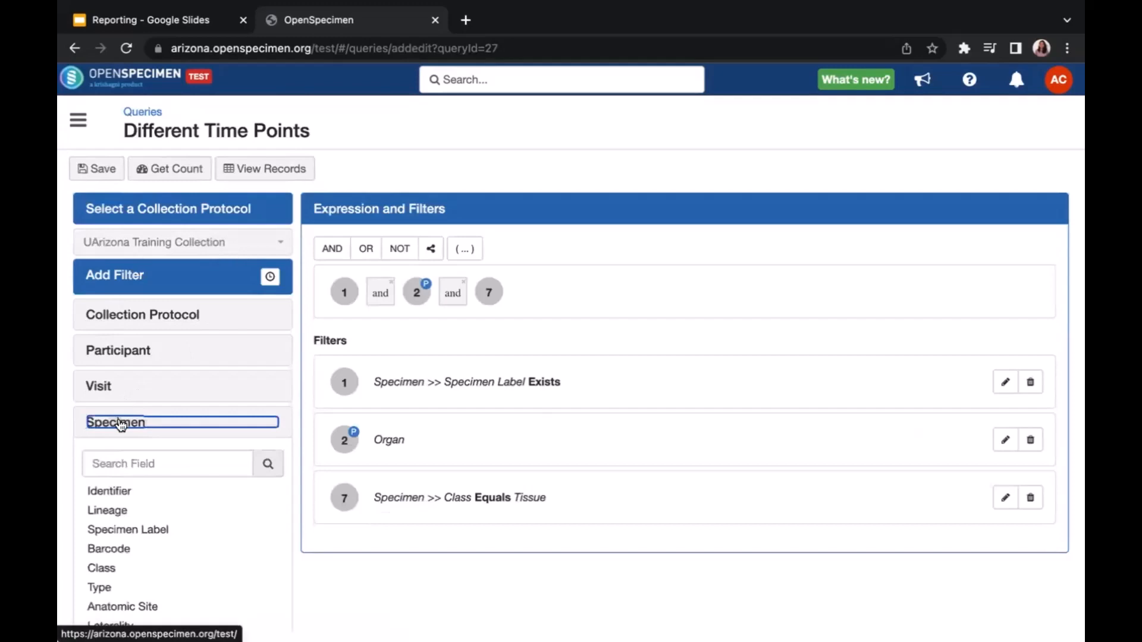
pyautogui.scroll(-3, 120, 424)
pyautogui.click(128, 396)
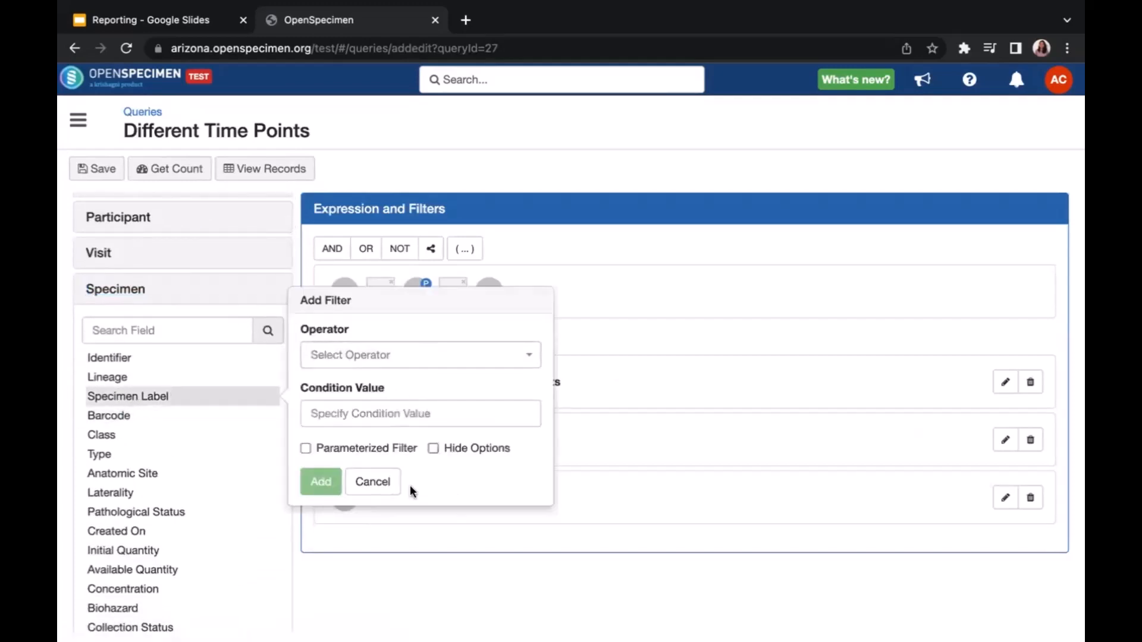
pyautogui.click(385, 483)
pyautogui.click(1005, 384)
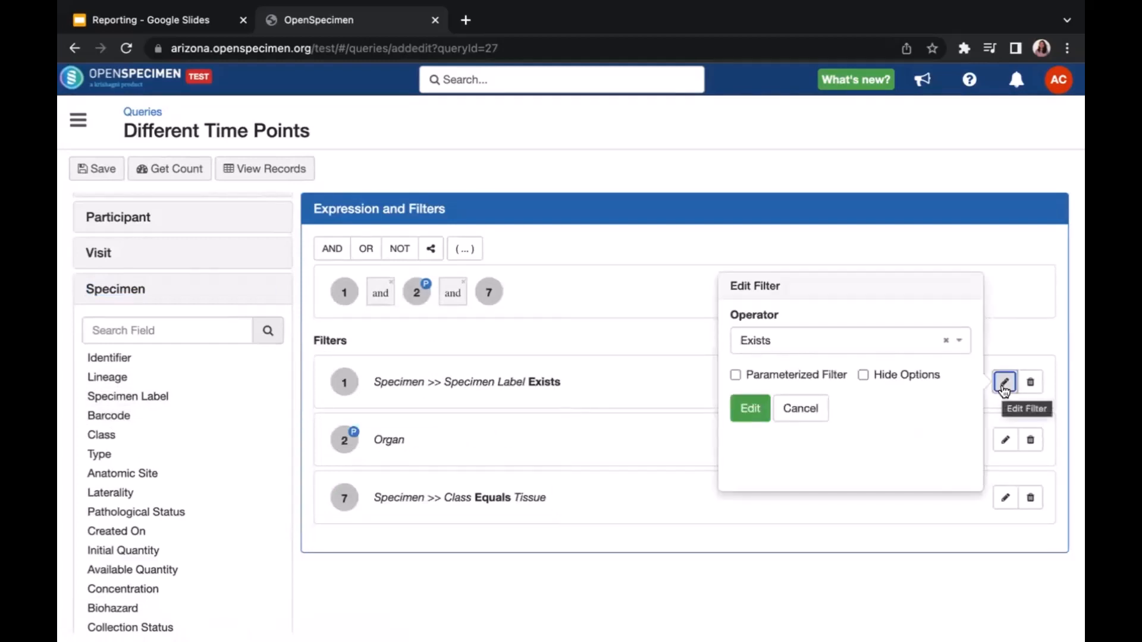
pyautogui.click(803, 411)
# Switch to the Google Slides presentation to reread the example query about tissue specimens by organ system, then return to OpenSpecimen.
pyautogui.doubleClick(372, 440)
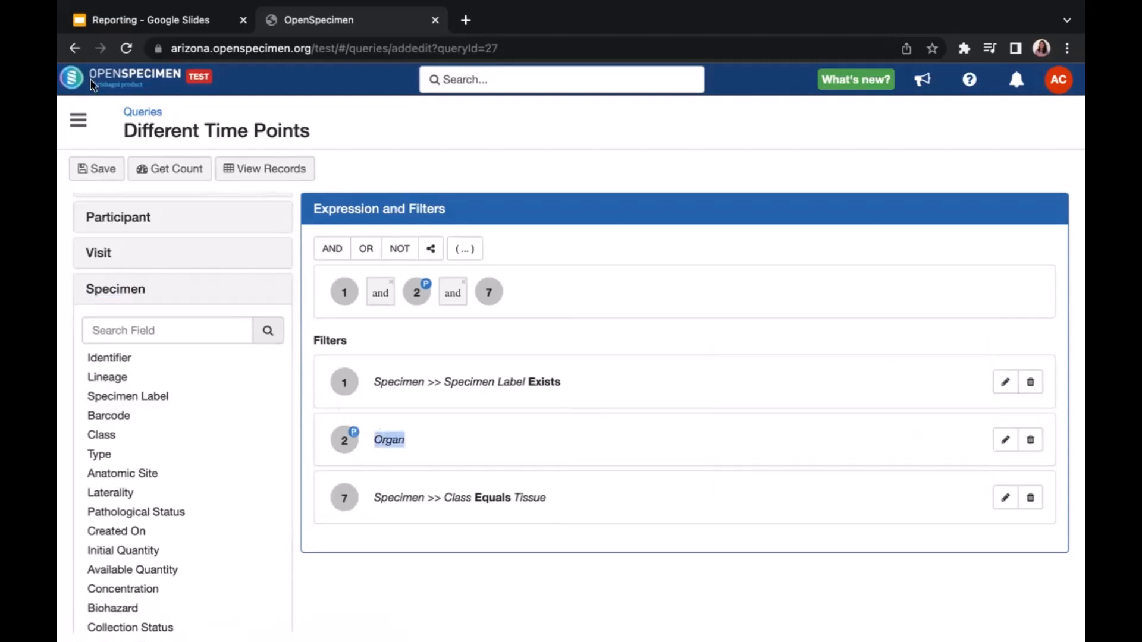
pyautogui.click(79, 21)
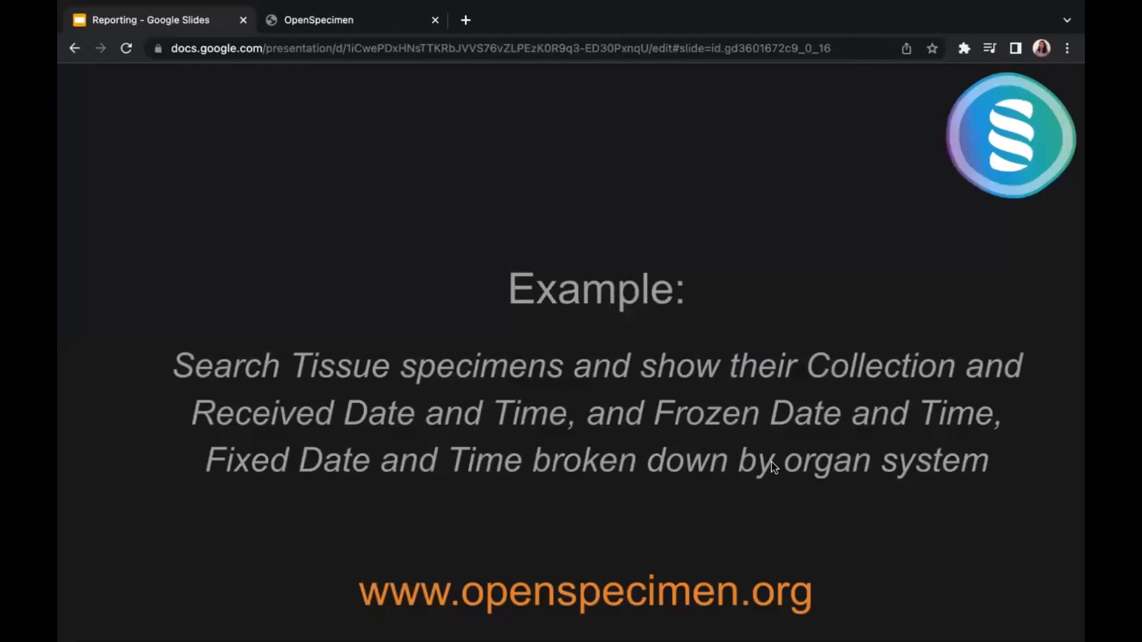
pyautogui.click(293, 18)
# Review the operators available for the Organ filter, set its operator to Exists and apply the edit.
pyautogui.click(1004, 439)
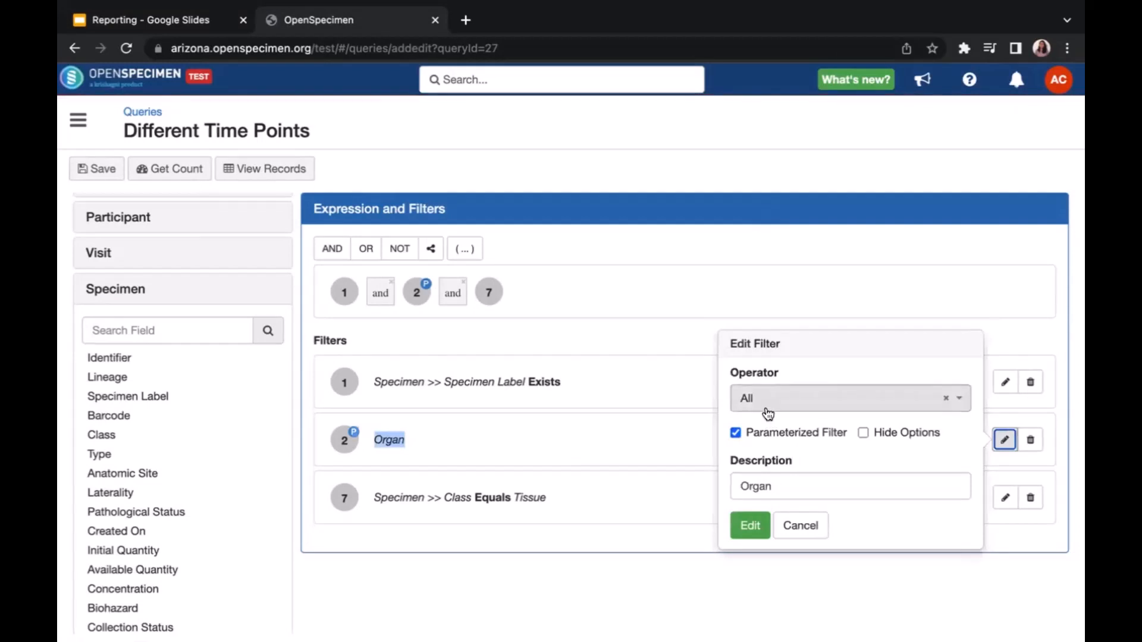
pyautogui.click(768, 412)
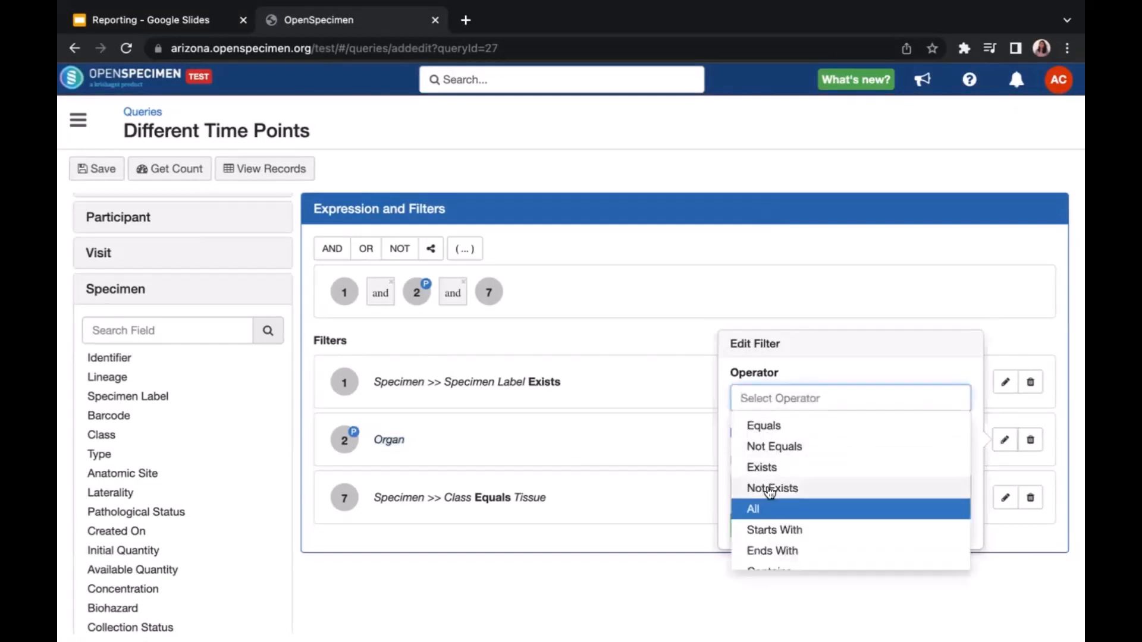
pyautogui.scroll(-1, 772, 526)
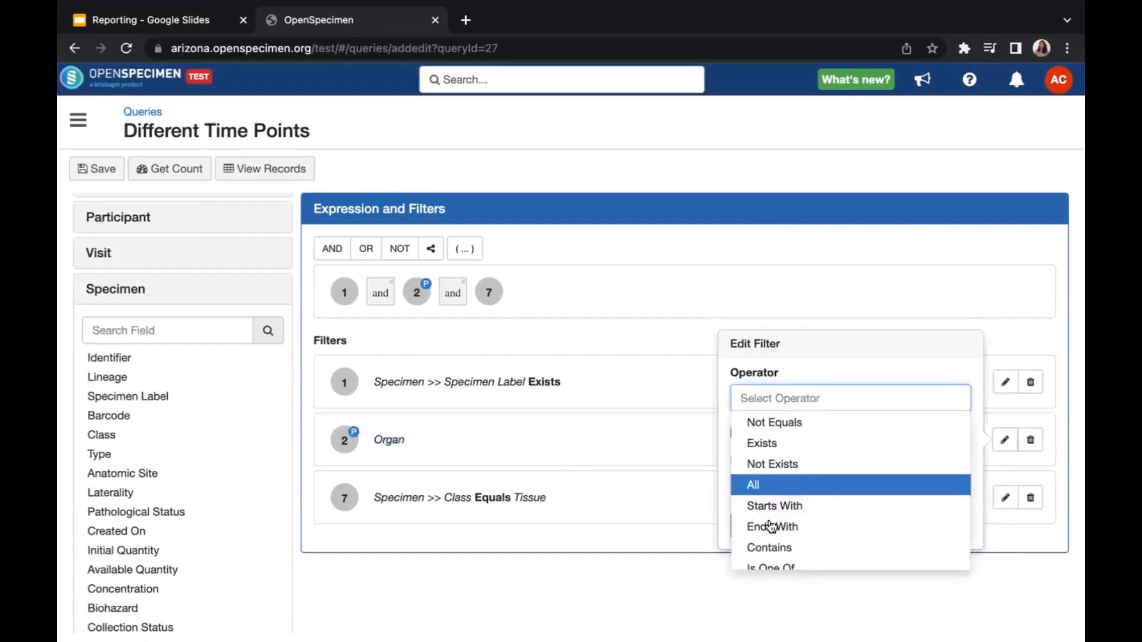
pyautogui.click(584, 466)
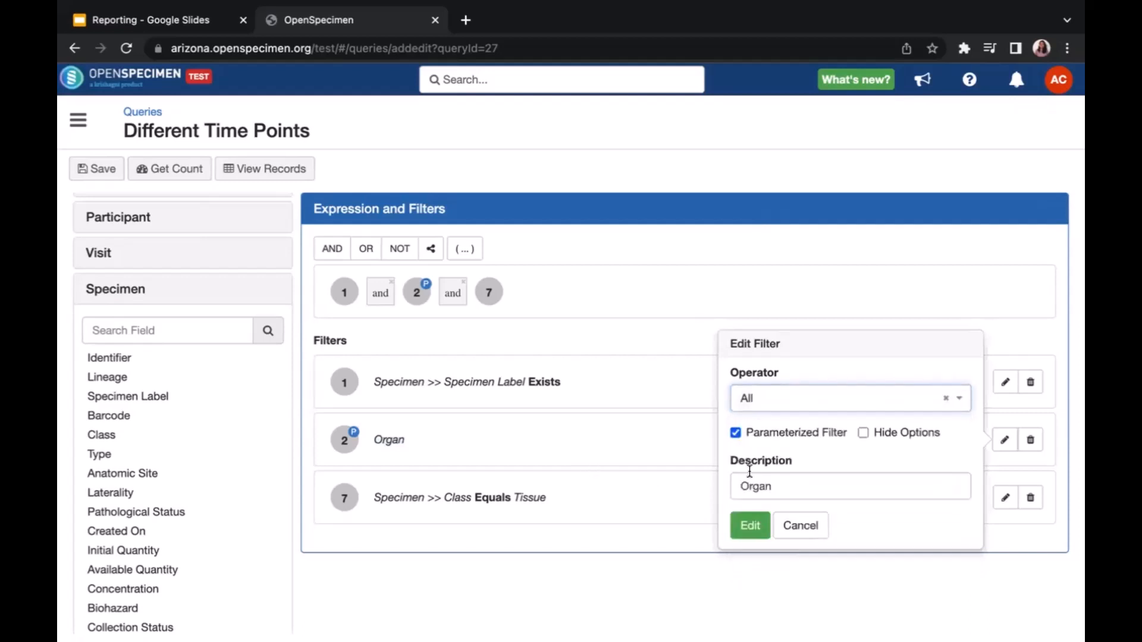
pyautogui.click(773, 398)
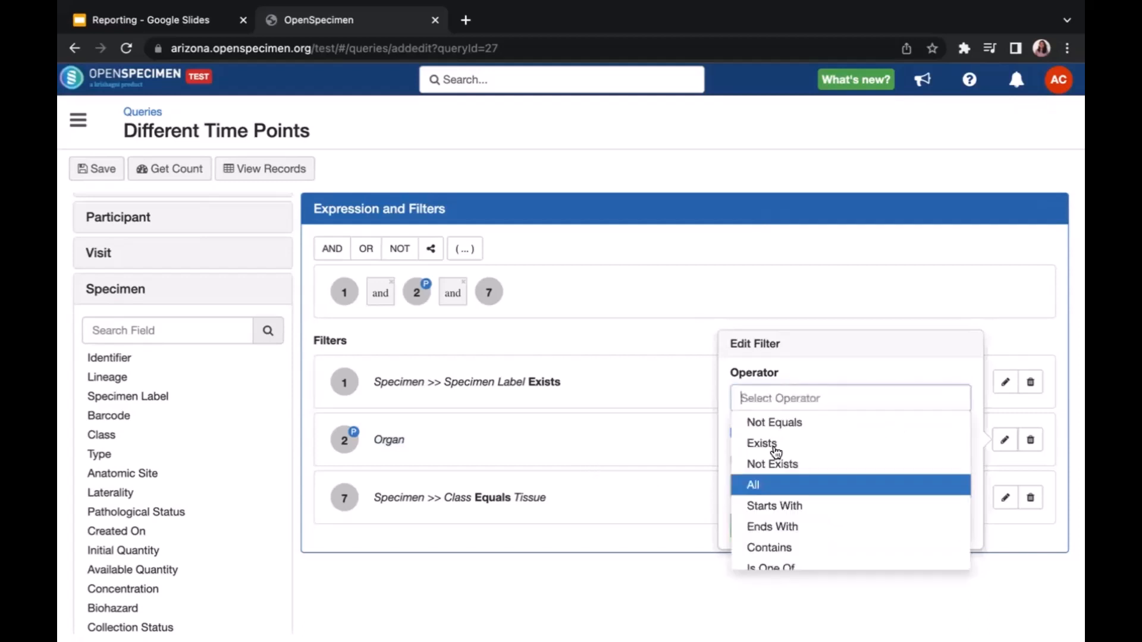
pyautogui.click(778, 447)
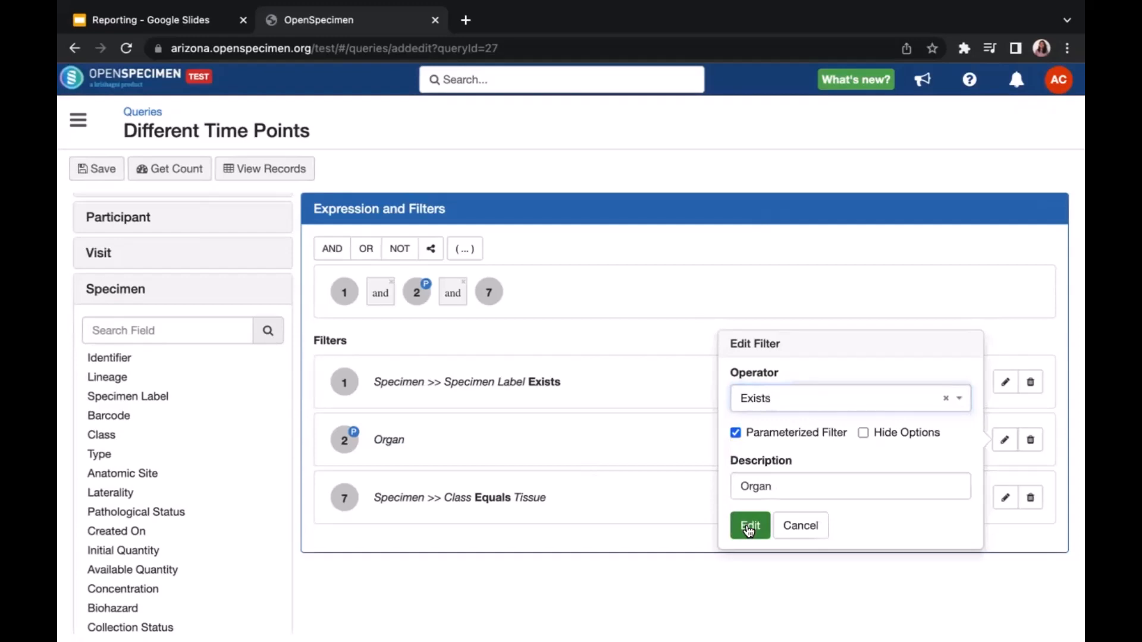
pyautogui.click(749, 527)
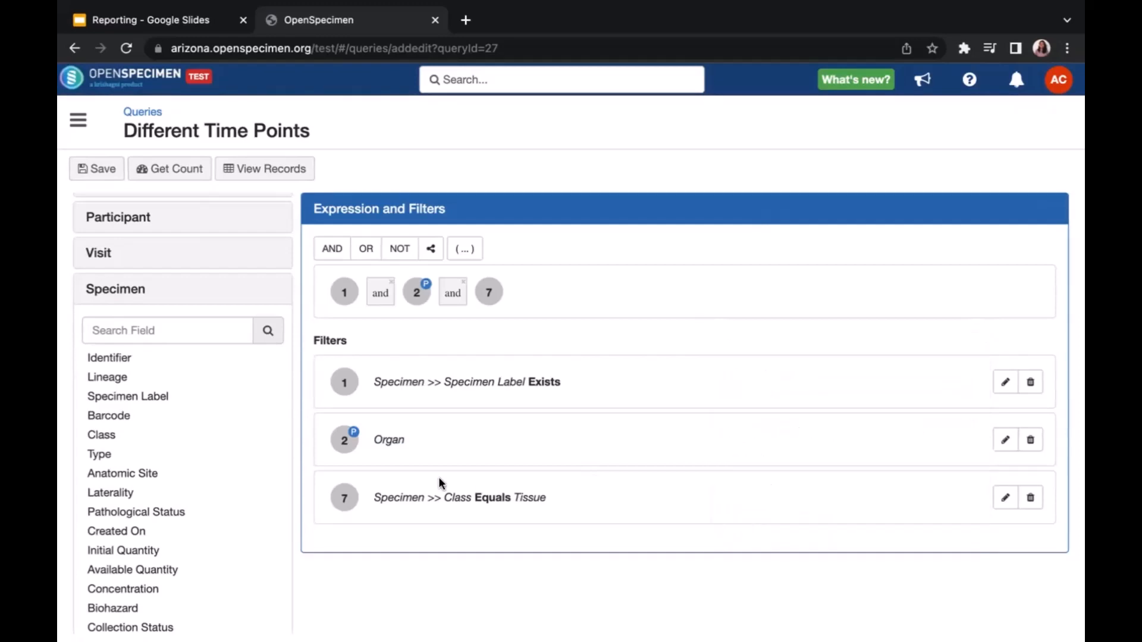
# Reopen the Organ filter, turn its Parameterized Filter option off and back on, and apply it.
pyautogui.click(1006, 441)
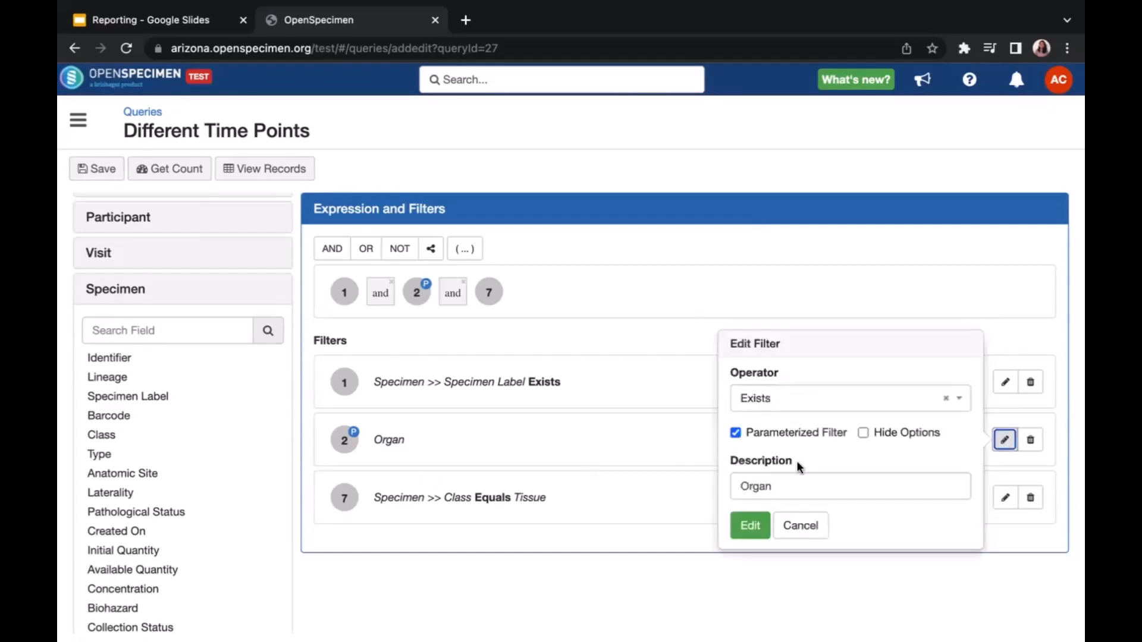
pyautogui.click(846, 433)
pyautogui.moveTo(883, 435); pyautogui.dragTo(964, 436)
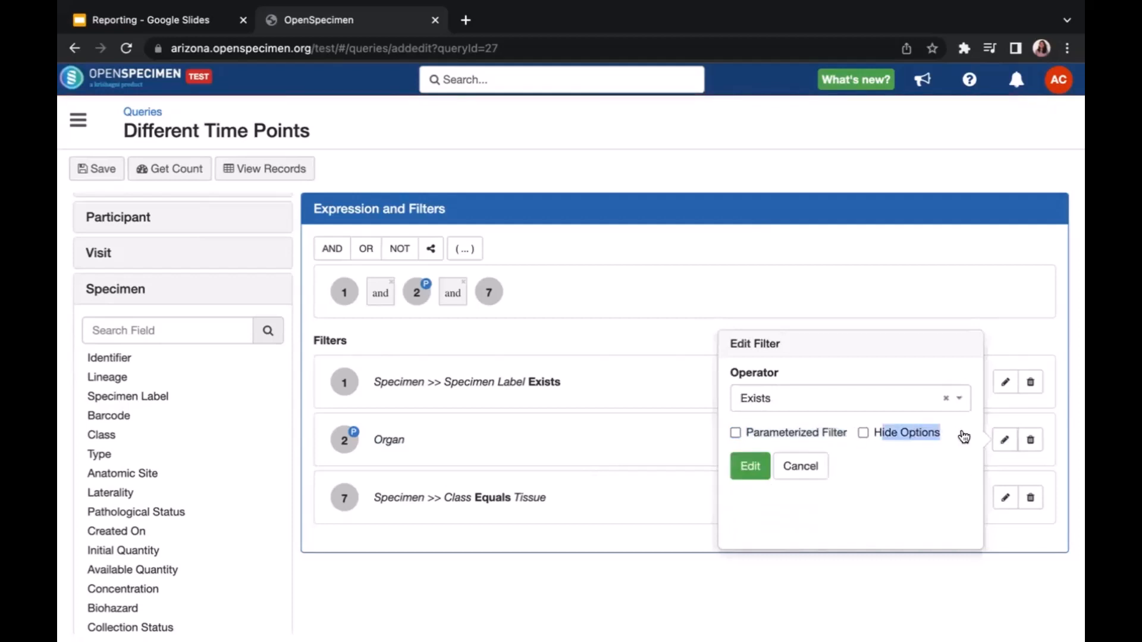
pyautogui.click(732, 431)
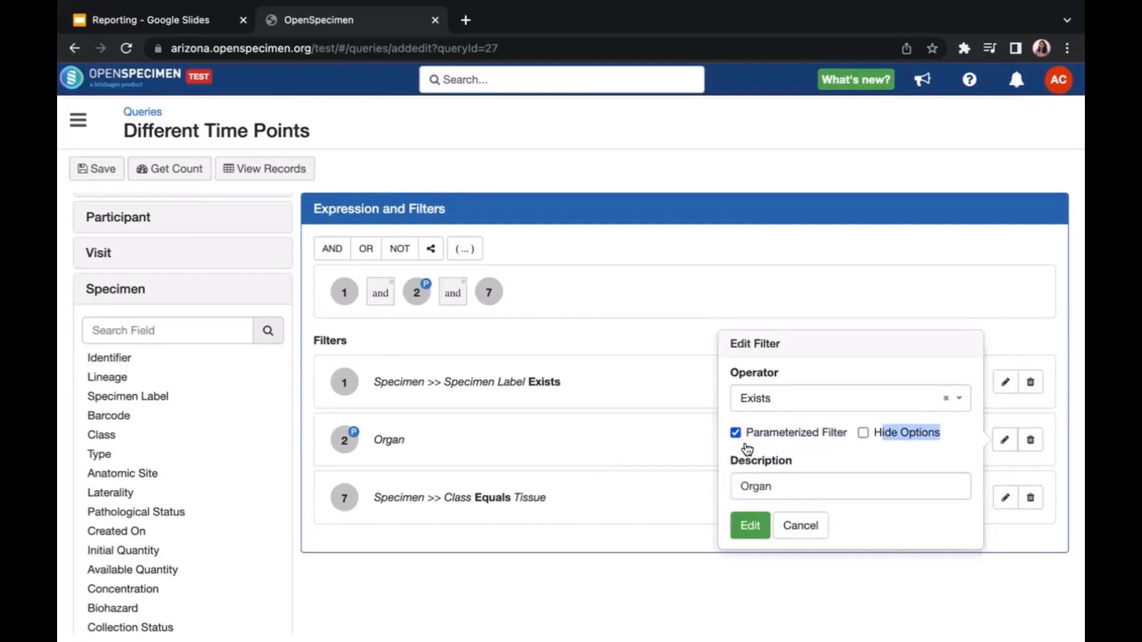
pyautogui.click(738, 529)
# Compare the specimen Class filter's settings with the example in the Google Slides presentation, then cancel the filter edit.
pyautogui.moveTo(369, 498); pyautogui.dragTo(558, 498)
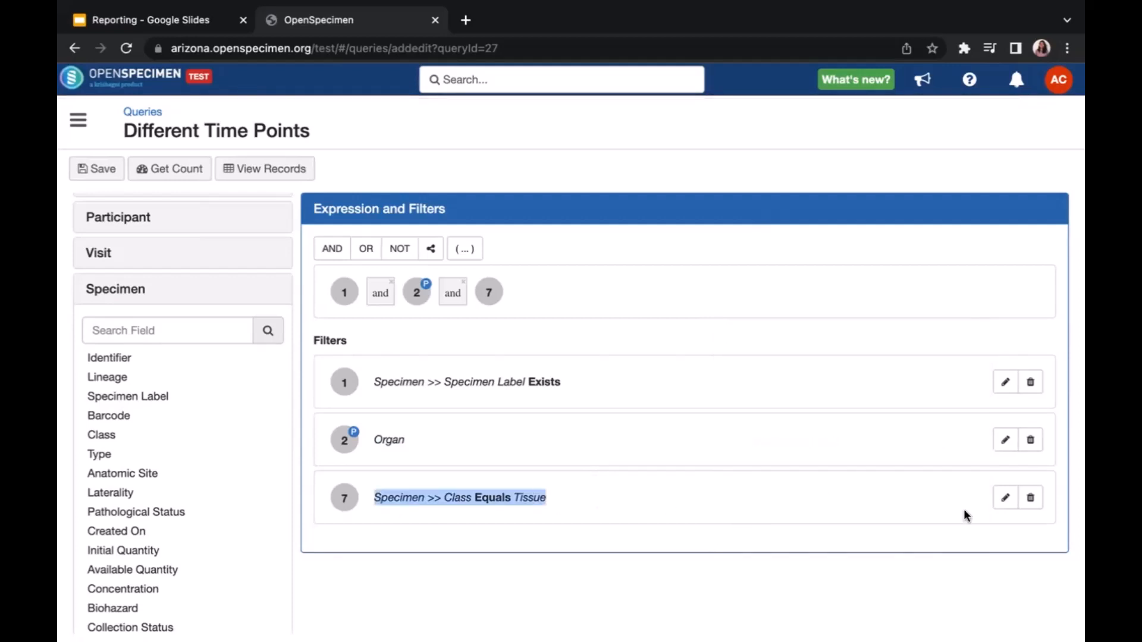
pyautogui.click(1003, 499)
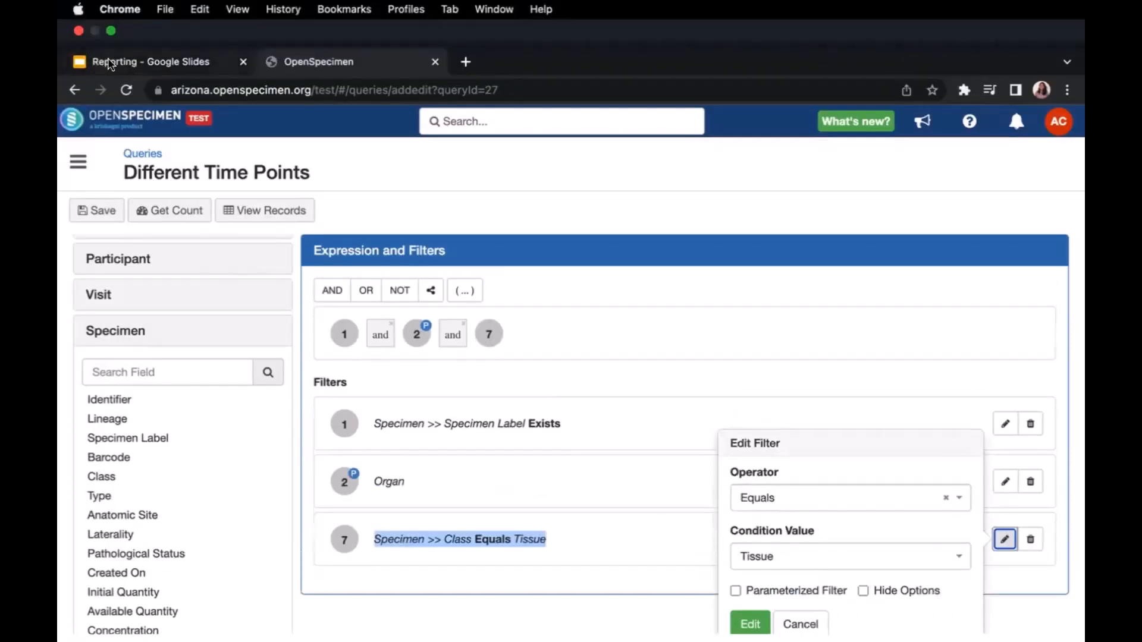
pyautogui.click(107, 64)
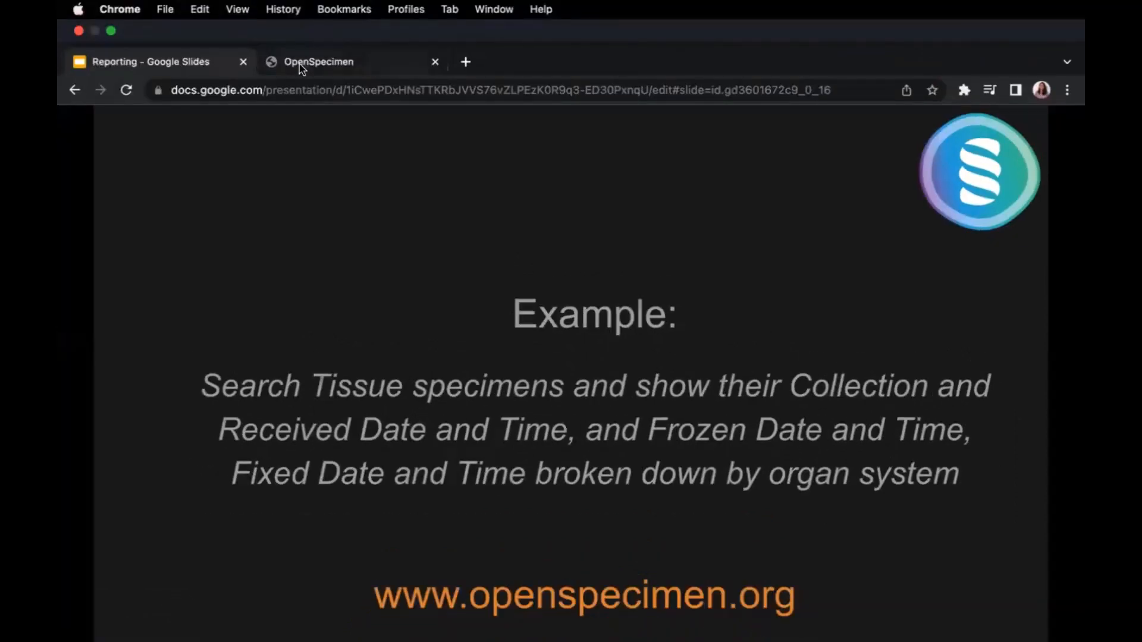
pyautogui.click(300, 64)
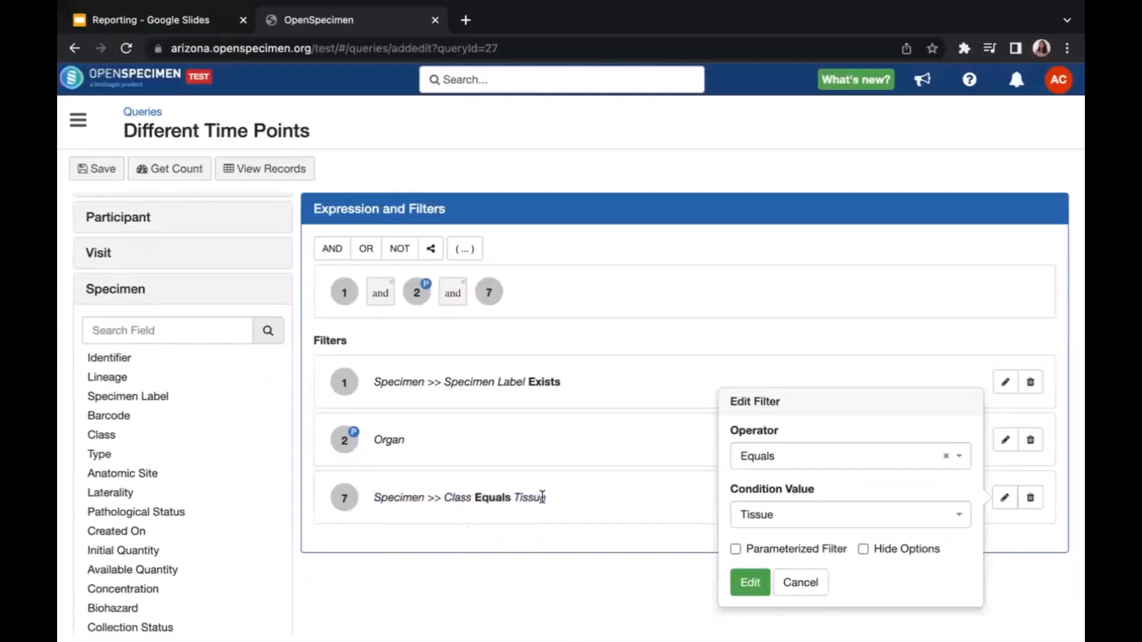
pyautogui.click(801, 582)
# Get the Different Time Points query's result counts and look through its records.
pyautogui.click(192, 173)
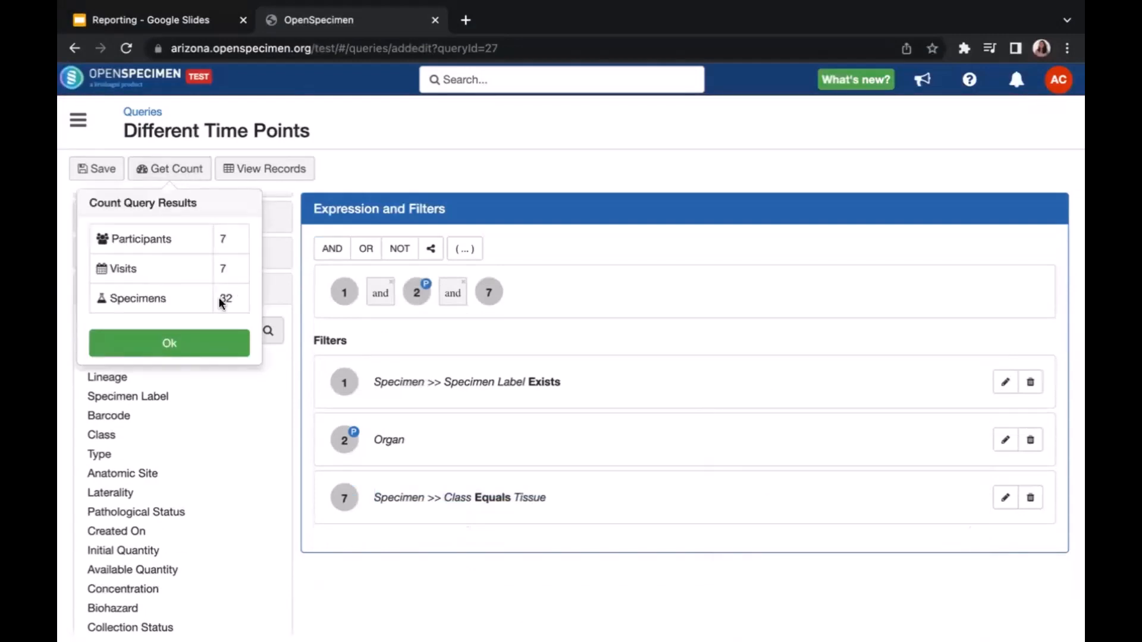
pyautogui.doubleClick(229, 299)
pyautogui.click(250, 171)
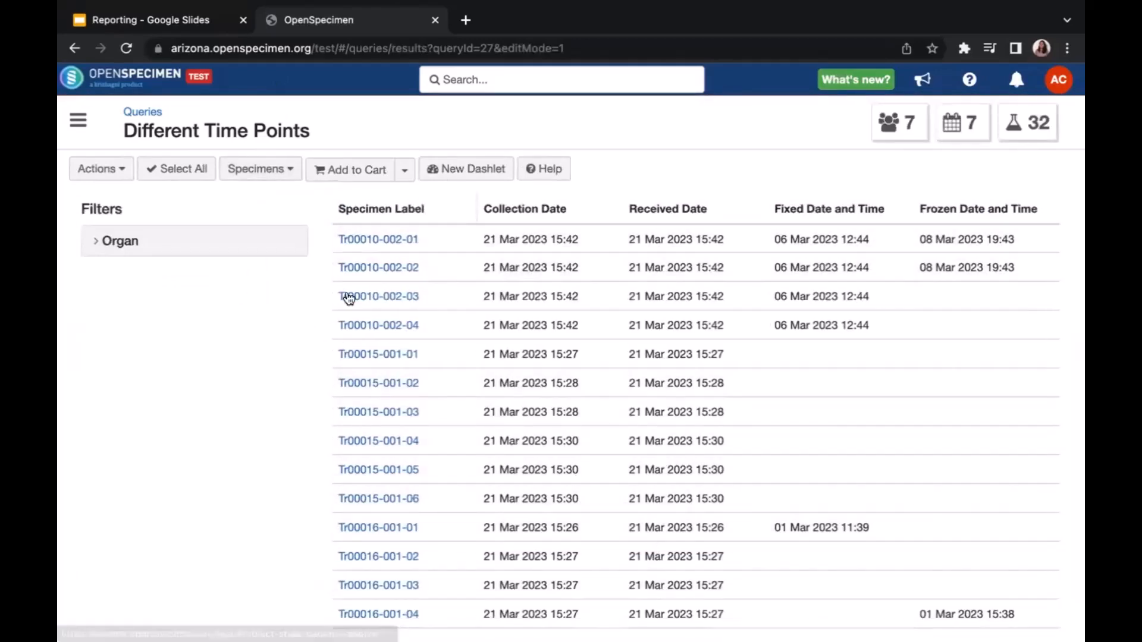
pyautogui.scroll(-5, 474, 479)
pyautogui.scroll(5, 474, 479)
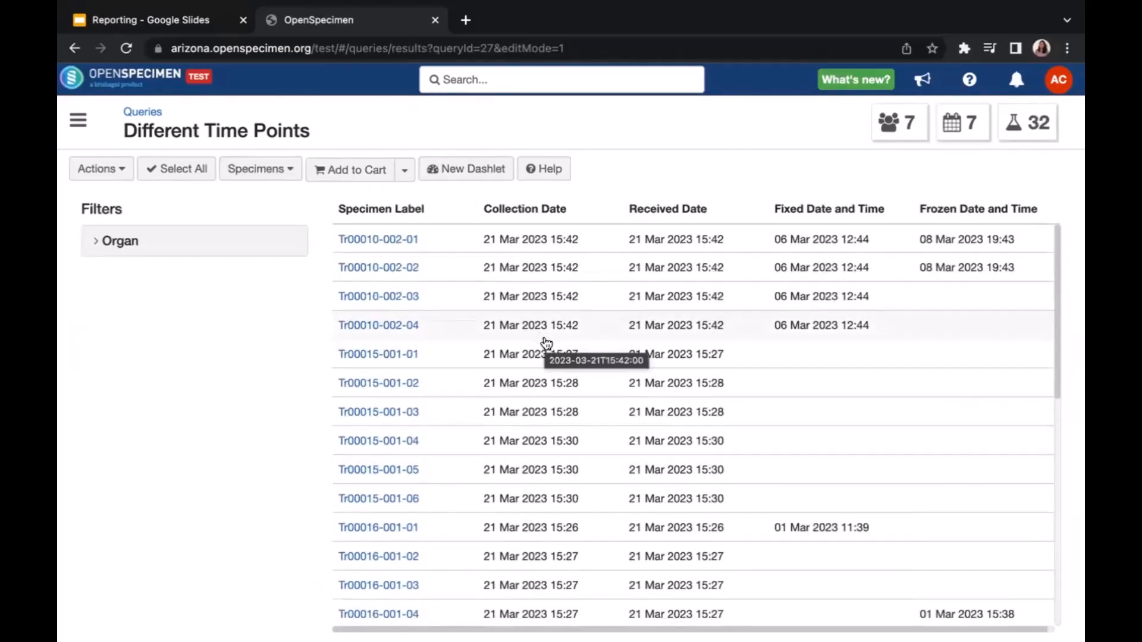
# Start a new query and choose UArizona Training Collection as its collection protocol.
pyautogui.click(147, 114)
pyautogui.click(108, 171)
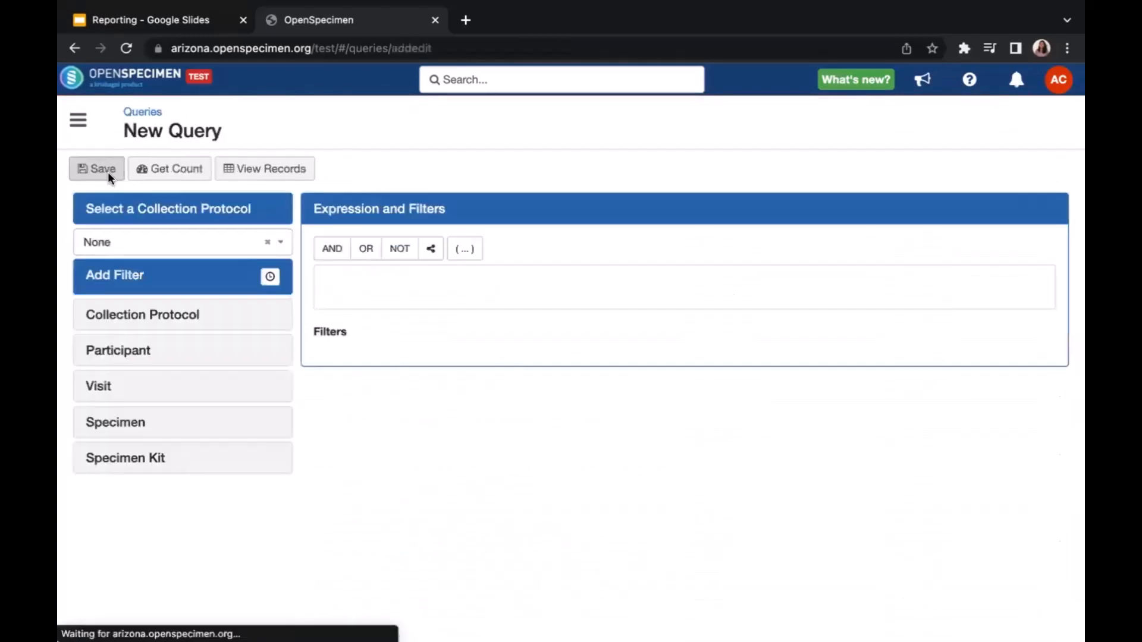
pyautogui.click(151, 246)
pyautogui.scroll(-10, 155, 321)
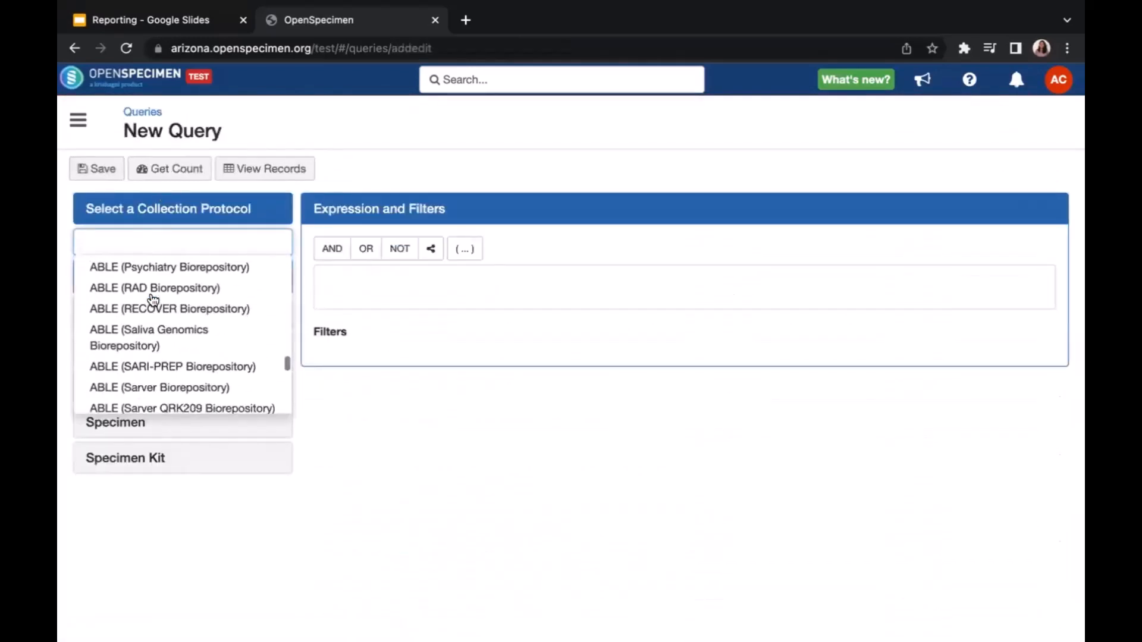
pyautogui.scroll(-5, 162, 348)
pyautogui.click(161, 324)
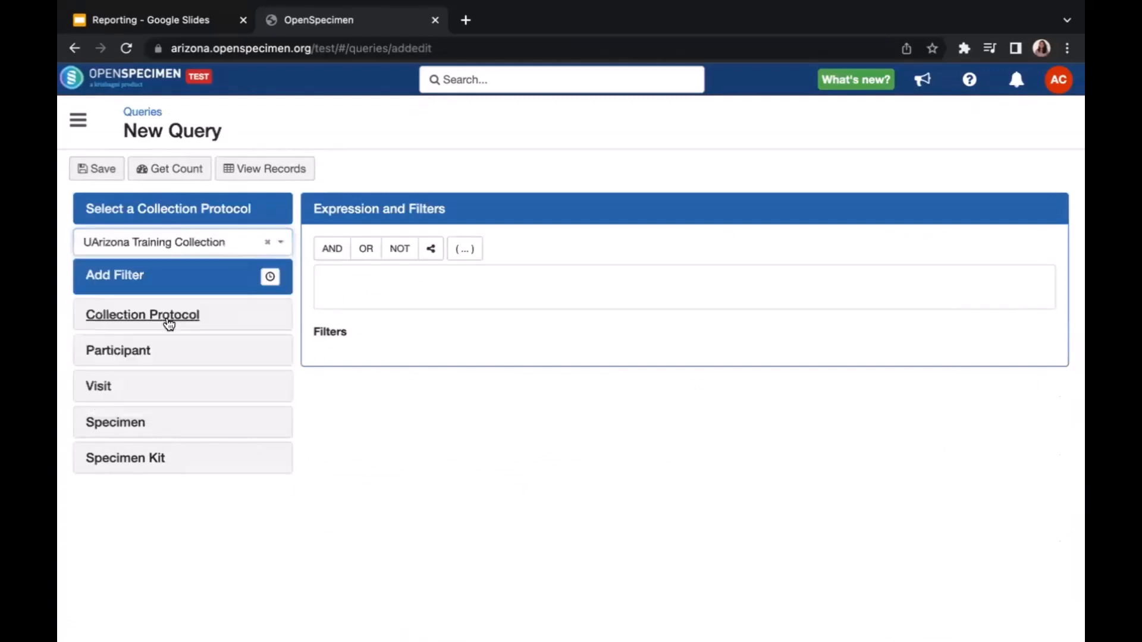
# Add a filter requiring the specimen's Specimen Label to exist and view the query's records.
pyautogui.click(126, 424)
pyautogui.scroll(-2, 128, 429)
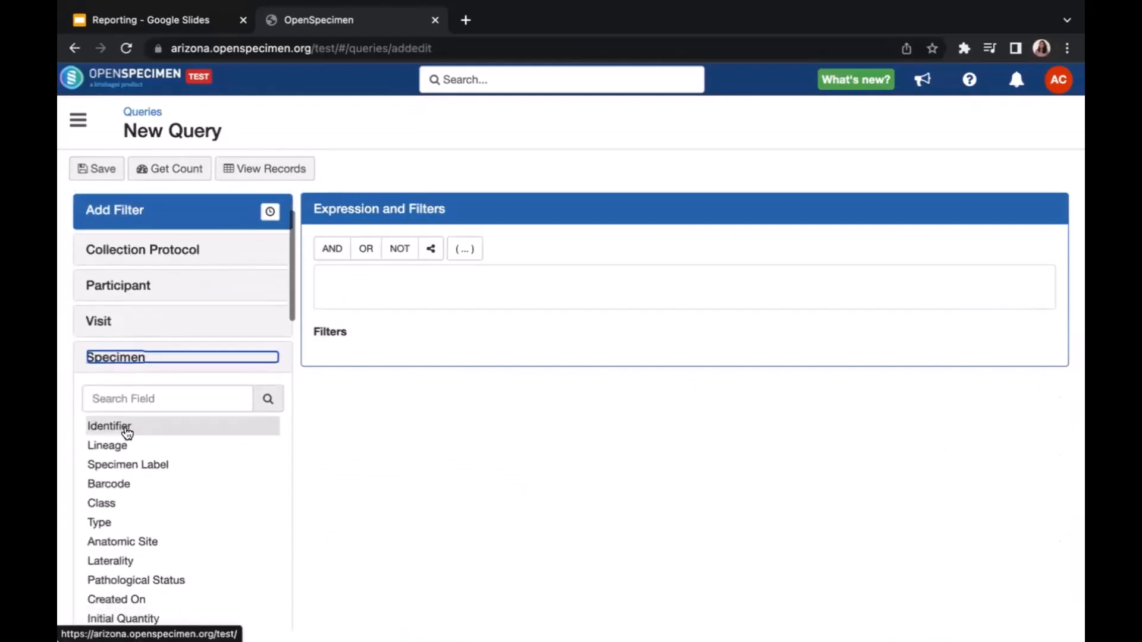
pyautogui.click(128, 465)
pyautogui.click(392, 422)
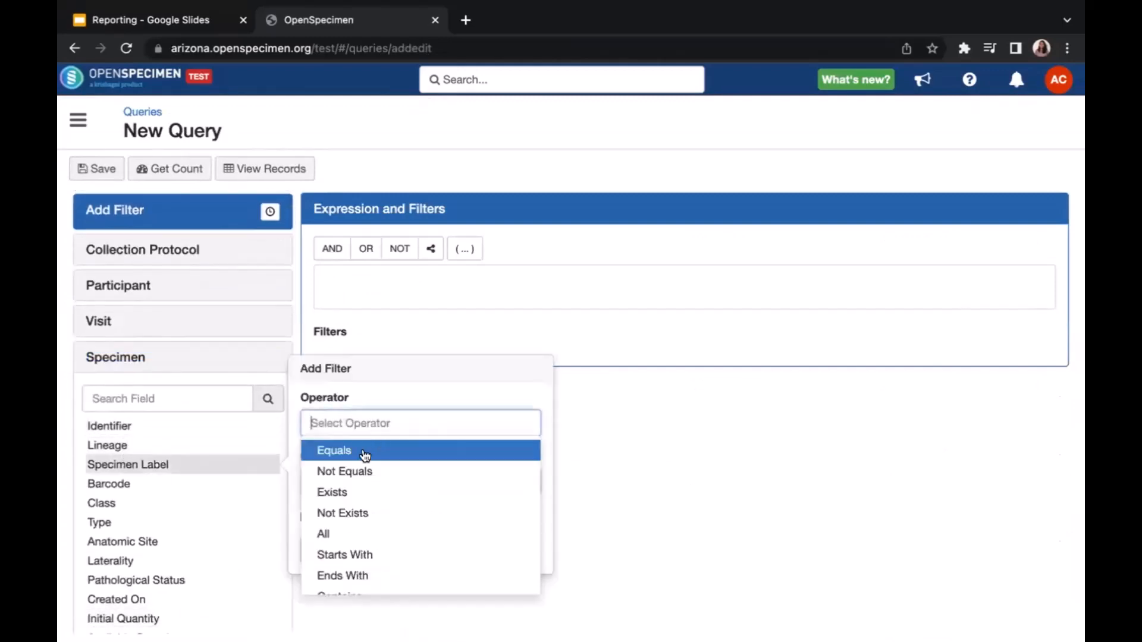
pyautogui.click(343, 491)
pyautogui.click(319, 490)
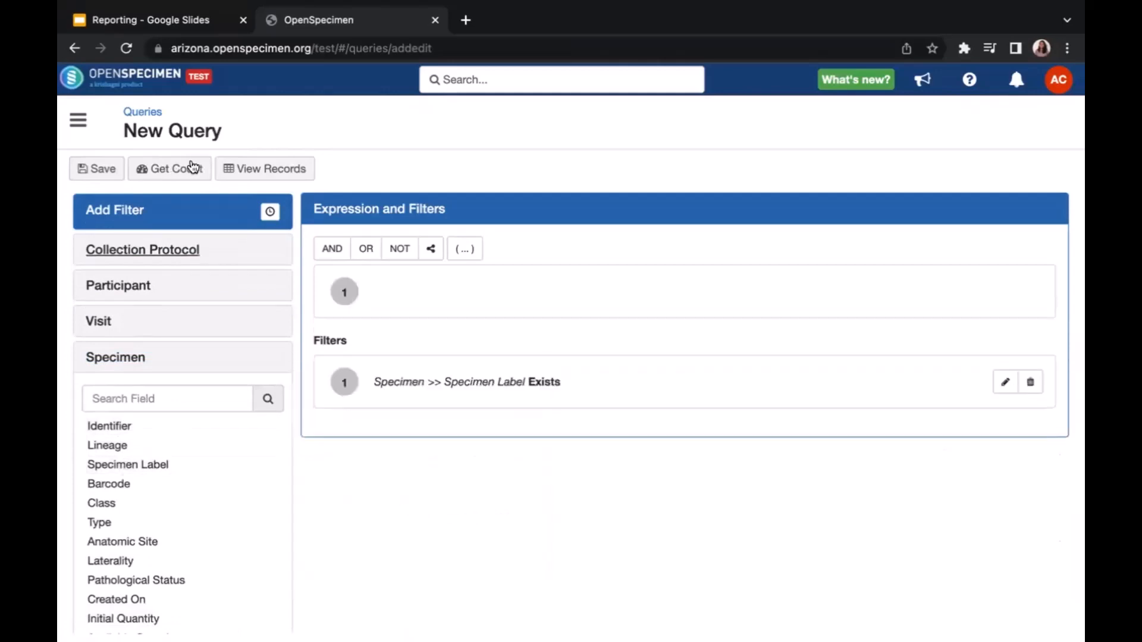
pyautogui.scroll(2, 172, 350)
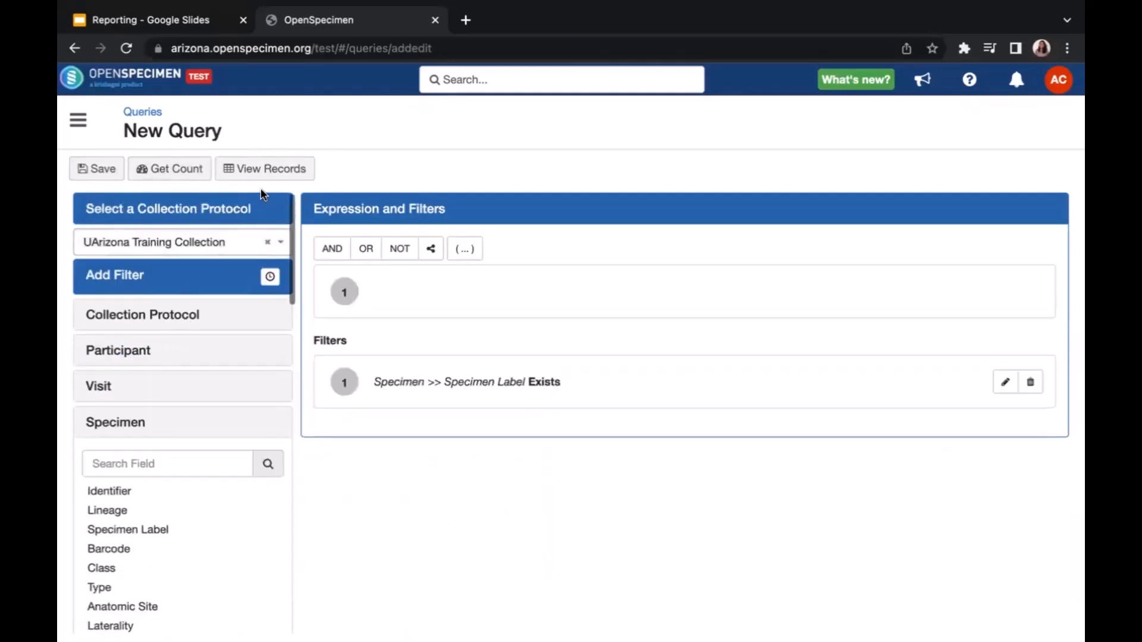
pyautogui.click(270, 172)
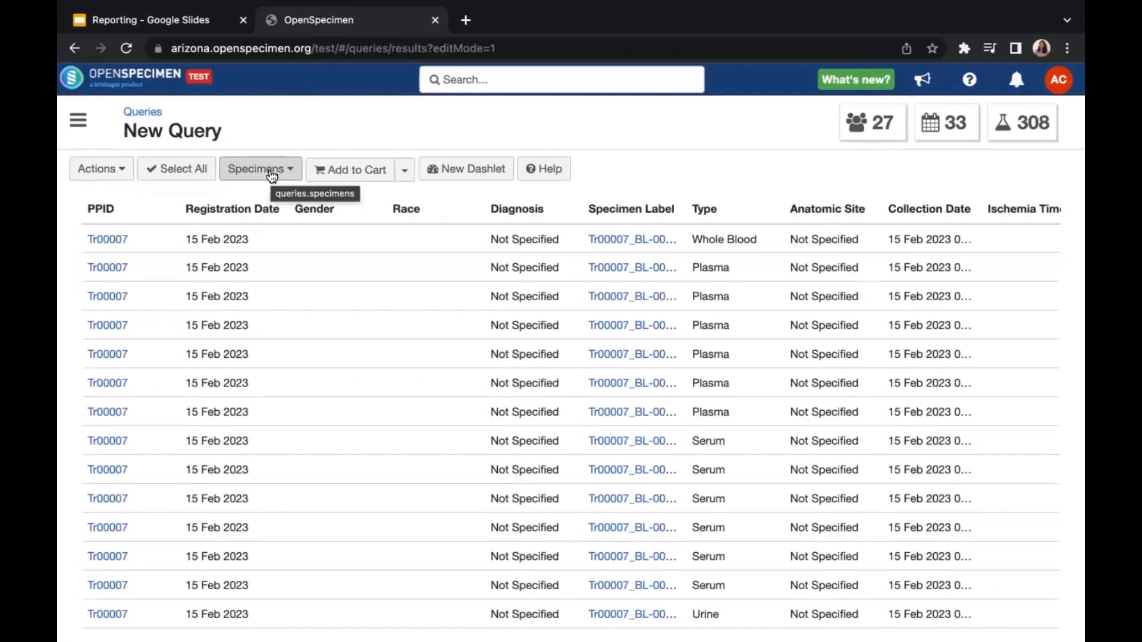
# Open the queries list in a separate browser tab and show the Different Time Points query's results there.
pyautogui.rightClick(136, 110)
pyautogui.click(81, 217)
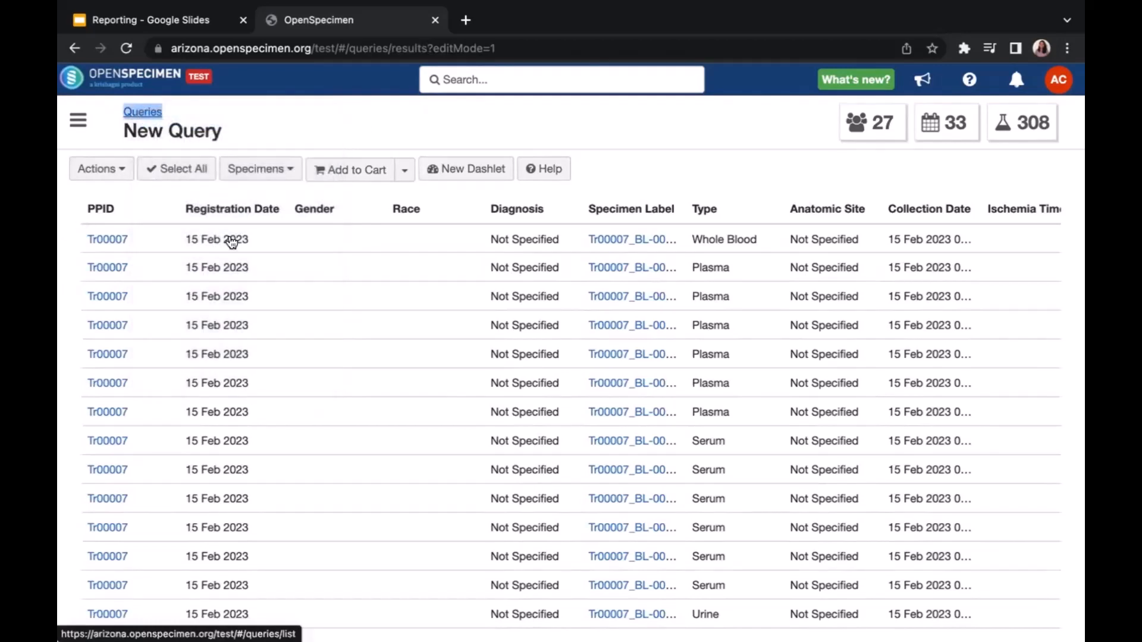
pyautogui.hscroll(1, 624, 438)
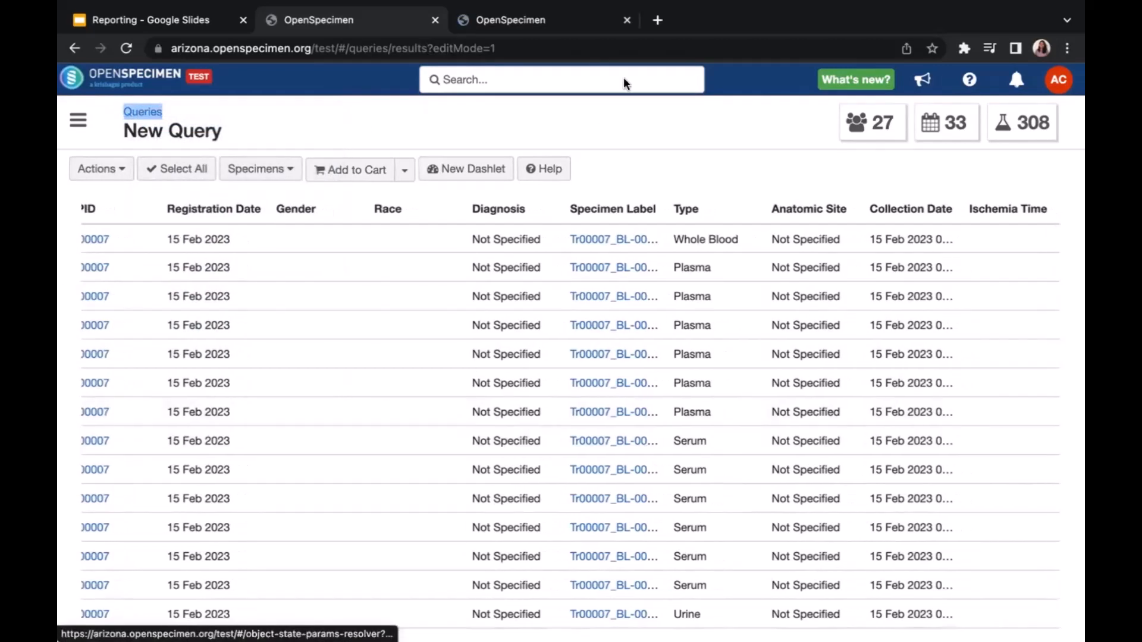
pyautogui.click(577, 27)
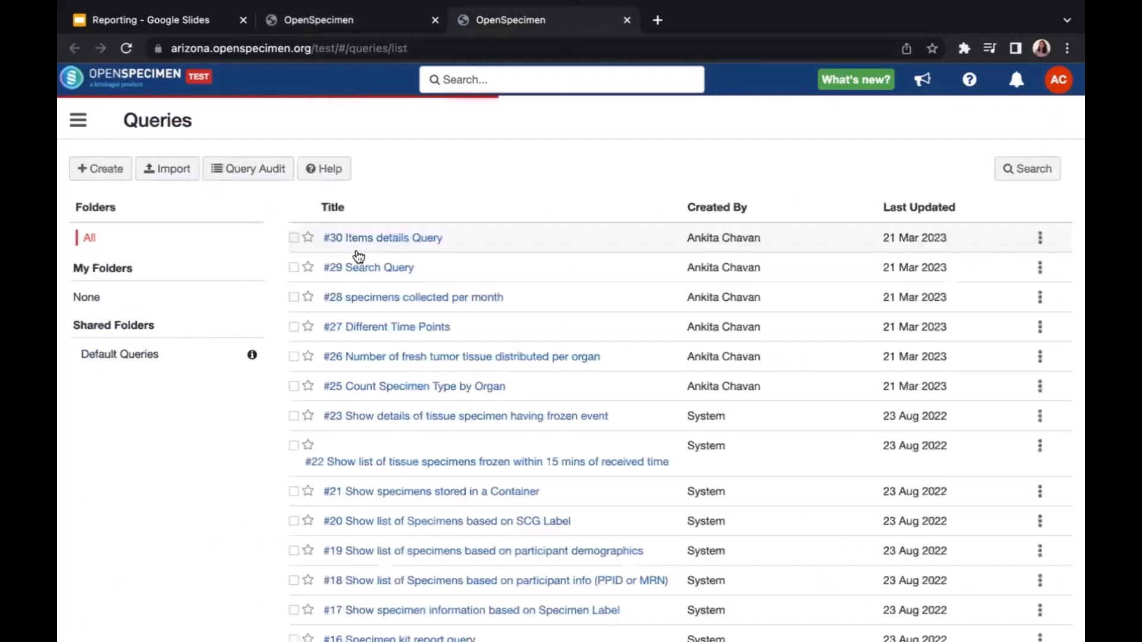
pyautogui.click(383, 329)
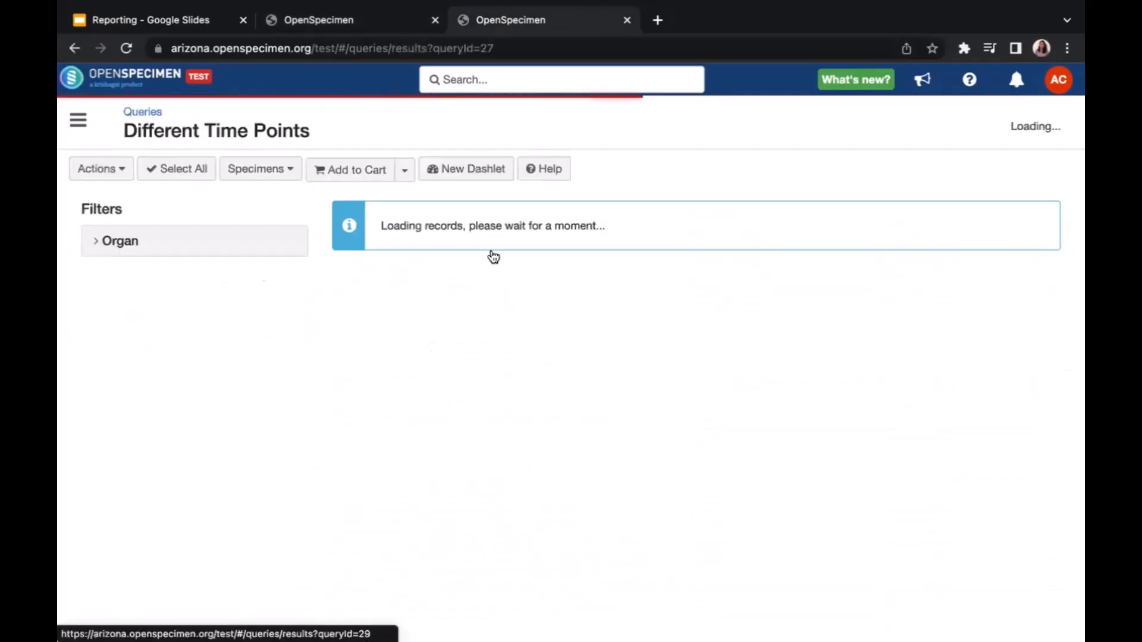
# Open the first specimen from the Different Time Points results, close its tab and return to the new query's results.
pyautogui.click(491, 251)
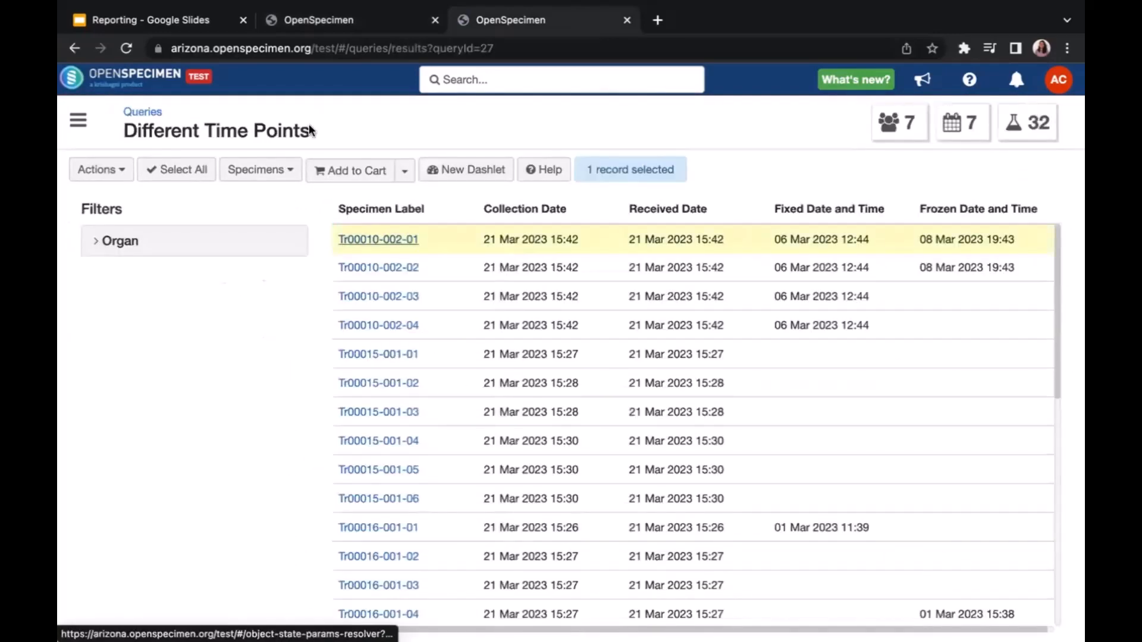
pyautogui.click(373, 240)
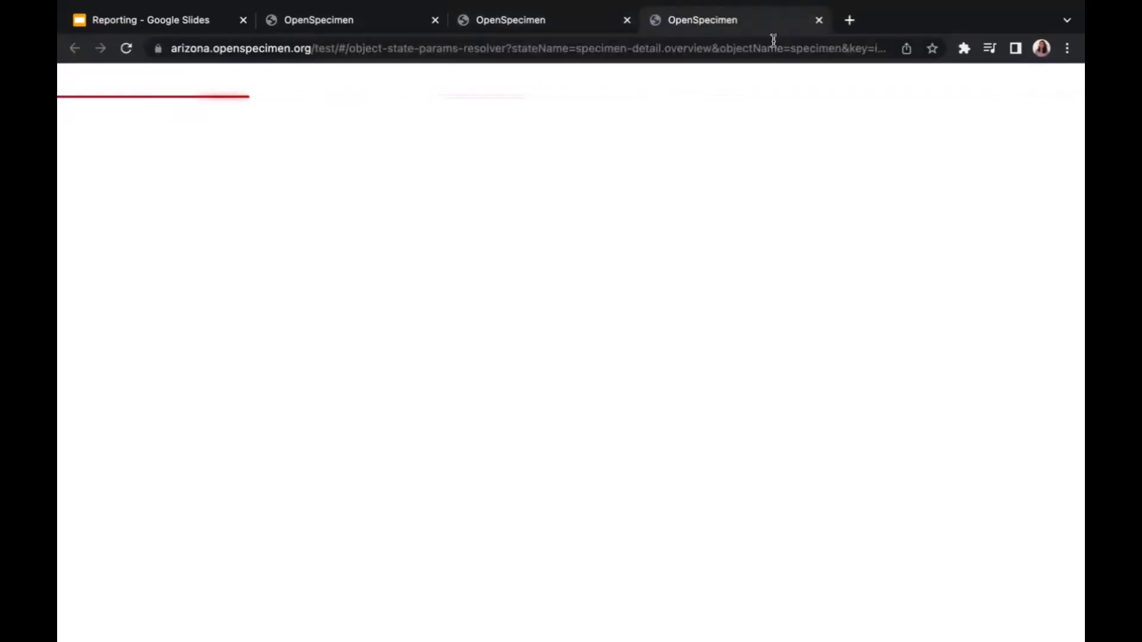
pyautogui.click(818, 20)
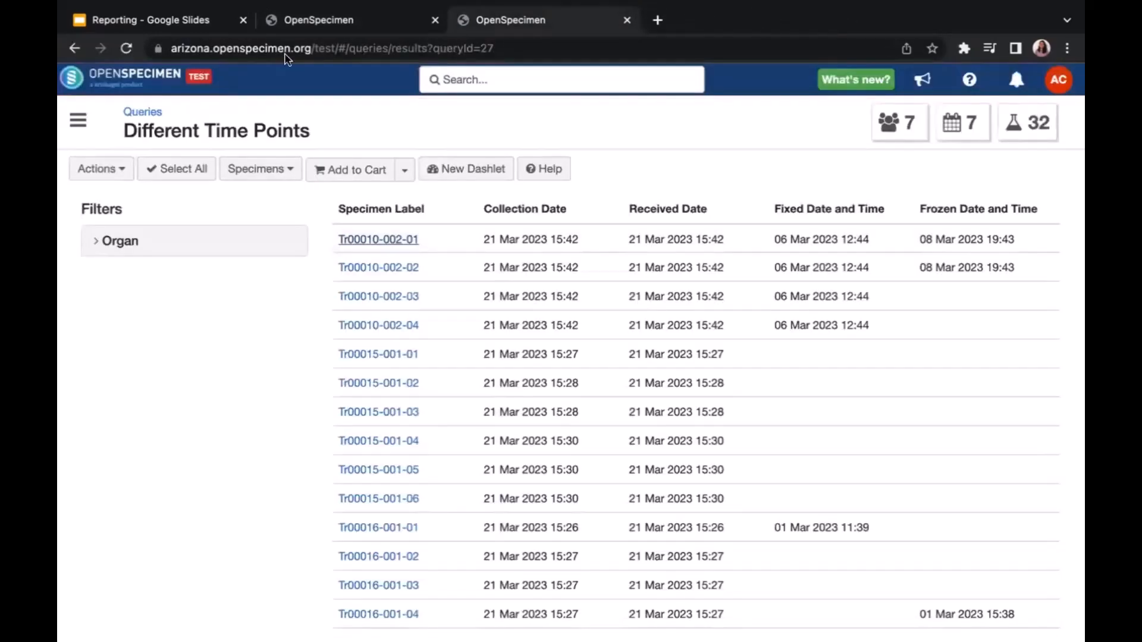
pyautogui.click(307, 22)
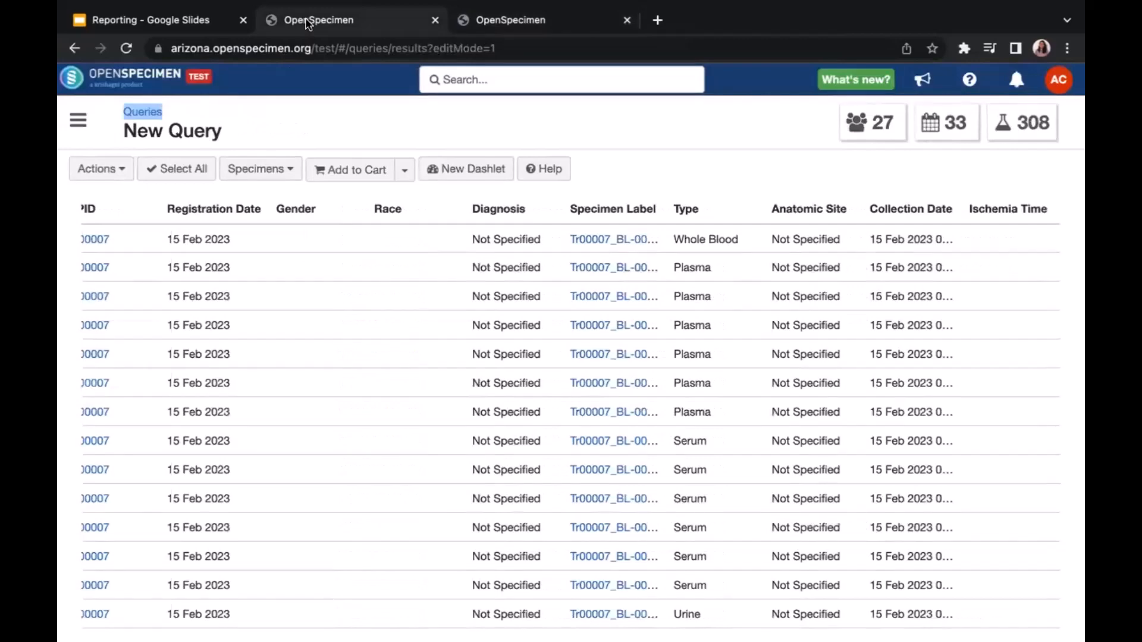
pyautogui.hscroll(-3, 292, 216)
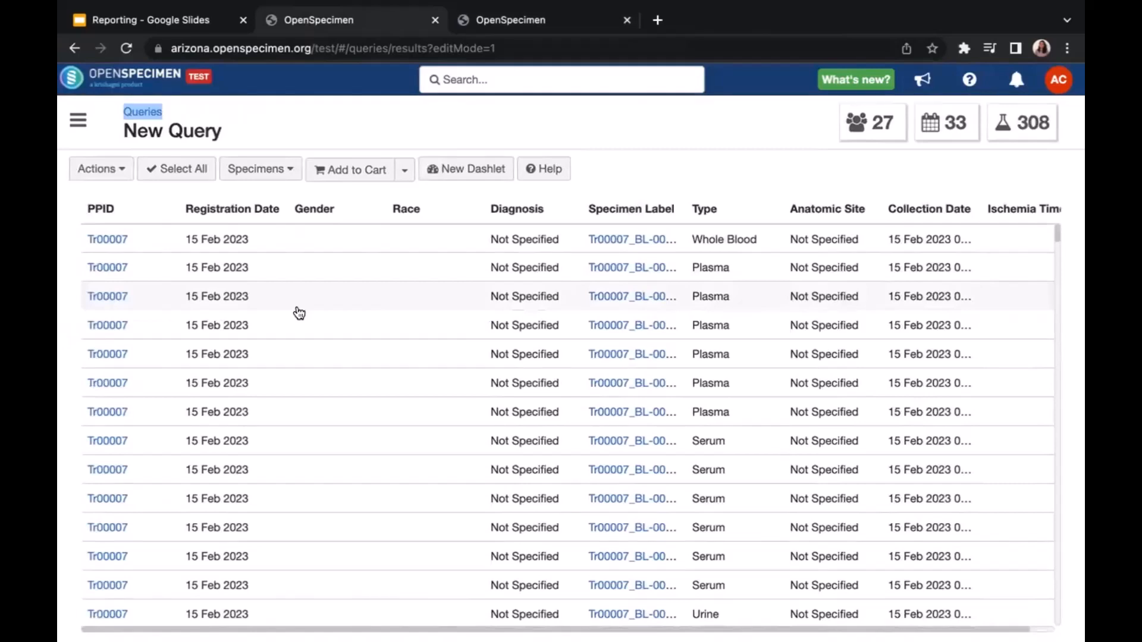
# Open the result column settings and deselect the Participant fields Registration Date, Gender and Race.
pyautogui.click(106, 172)
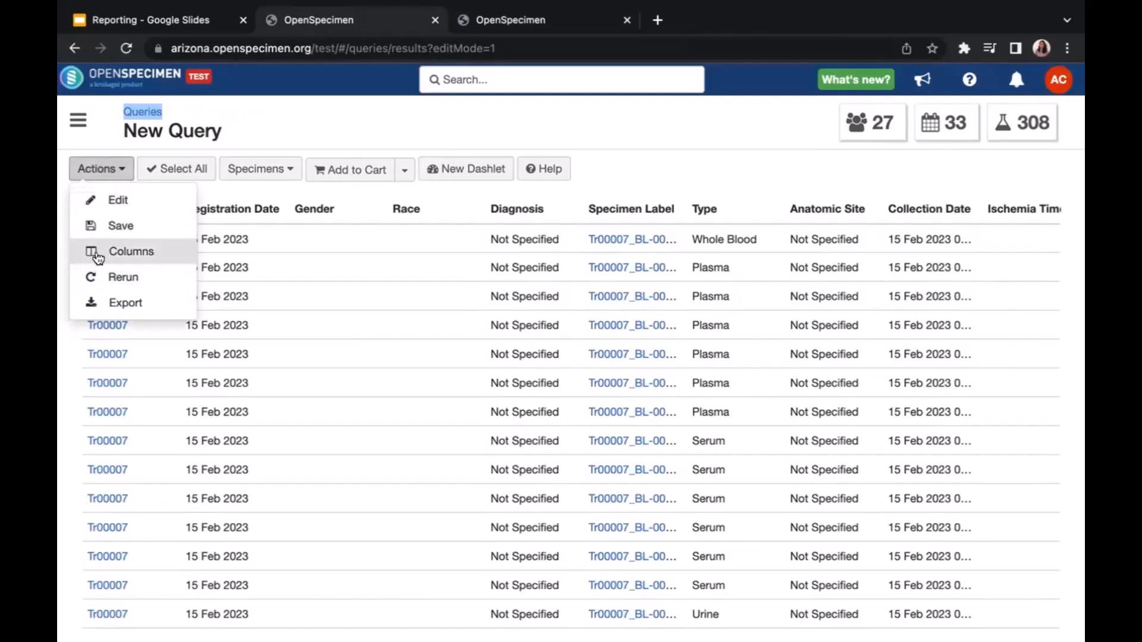
pyautogui.click(161, 251)
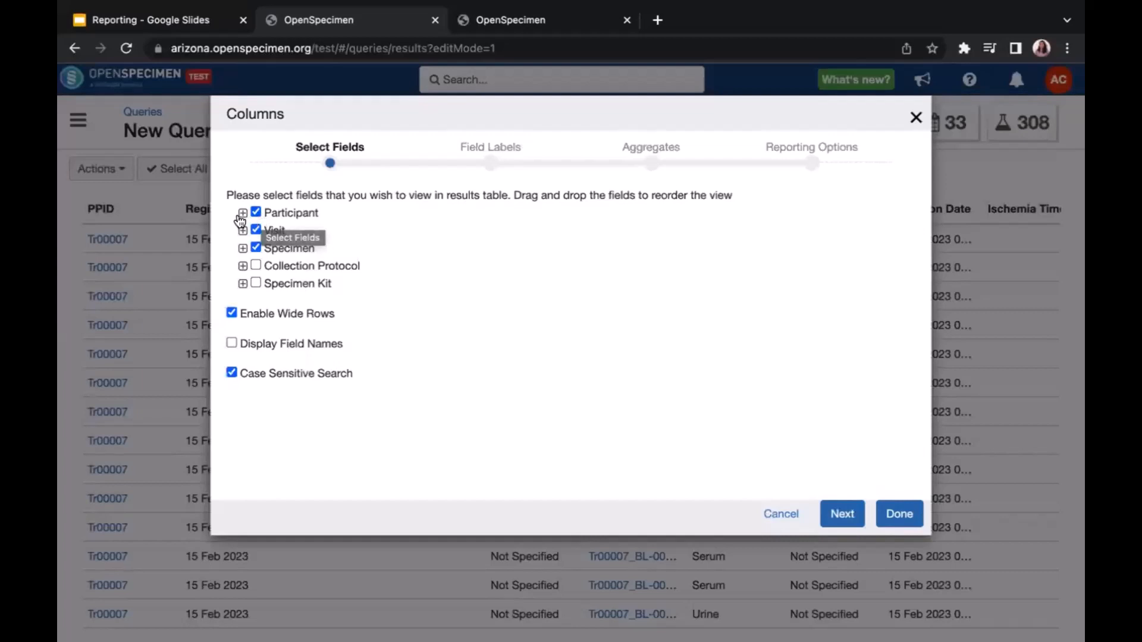
pyautogui.click(243, 213)
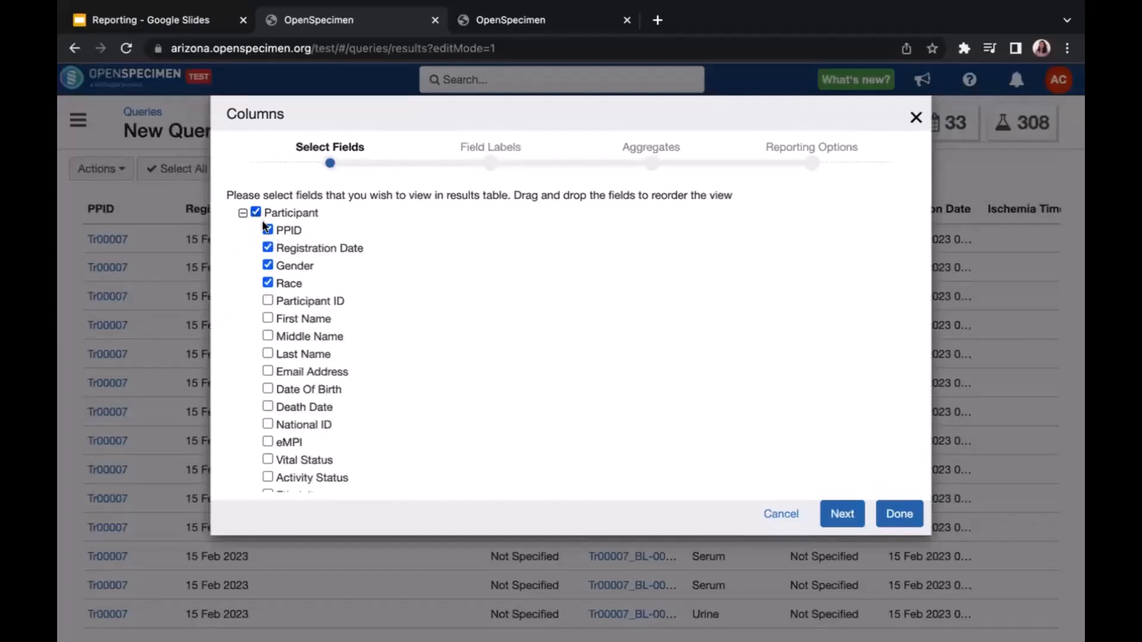
pyautogui.click(267, 248)
pyautogui.click(267, 265)
pyautogui.click(243, 213)
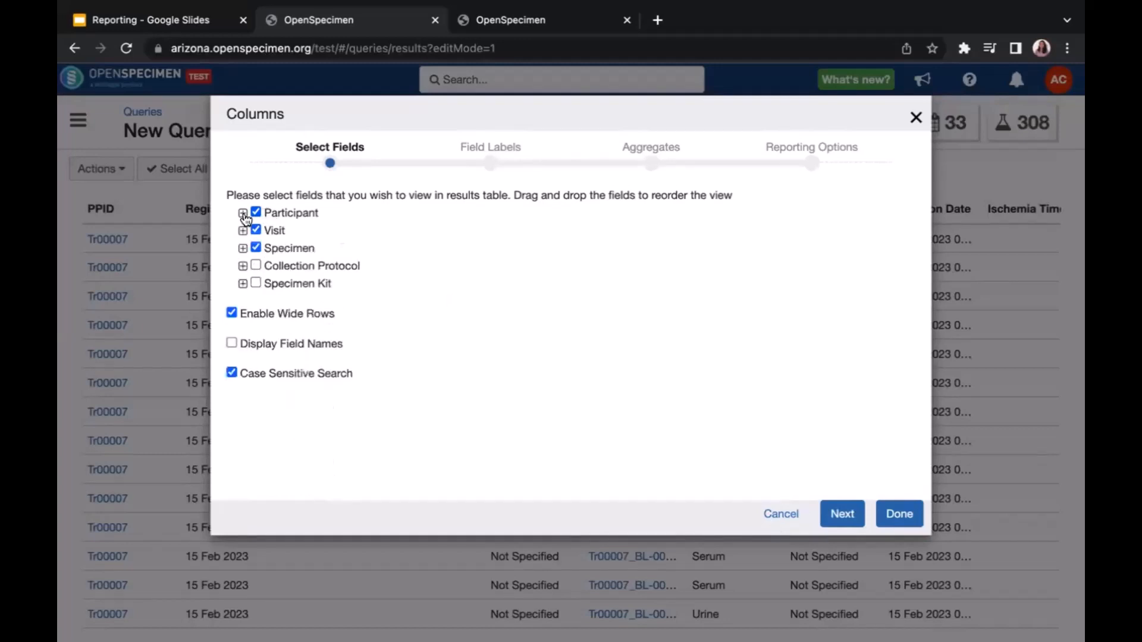
# Include the Visit Name field in the result columns and deselect Clinical Diagnosis.
pyautogui.click(243, 231)
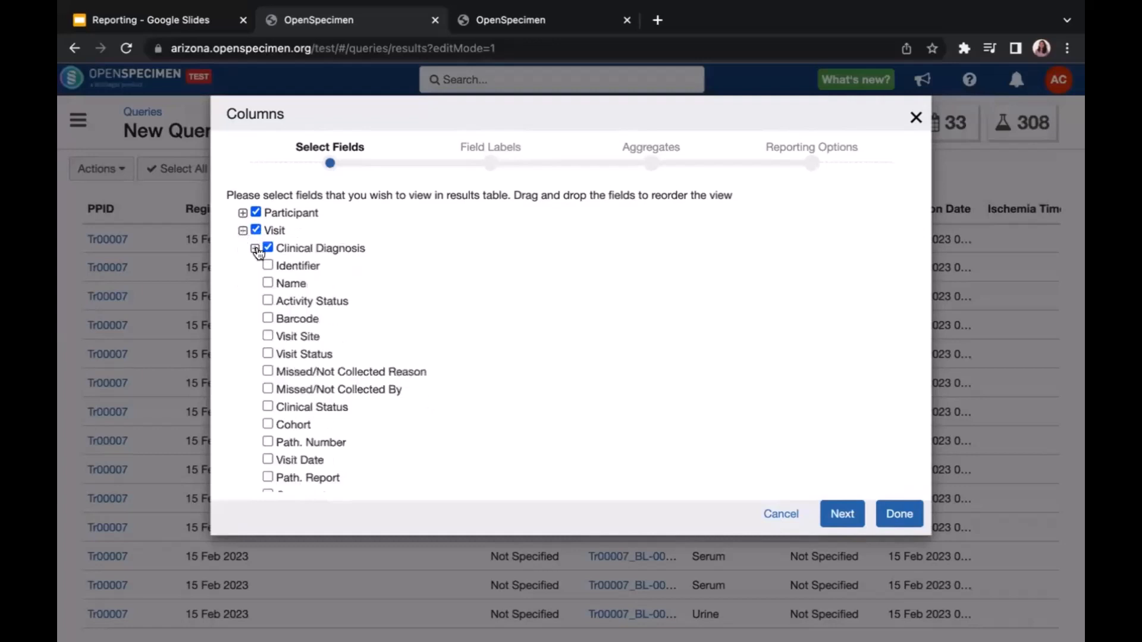
pyautogui.click(268, 283)
pyautogui.click(267, 250)
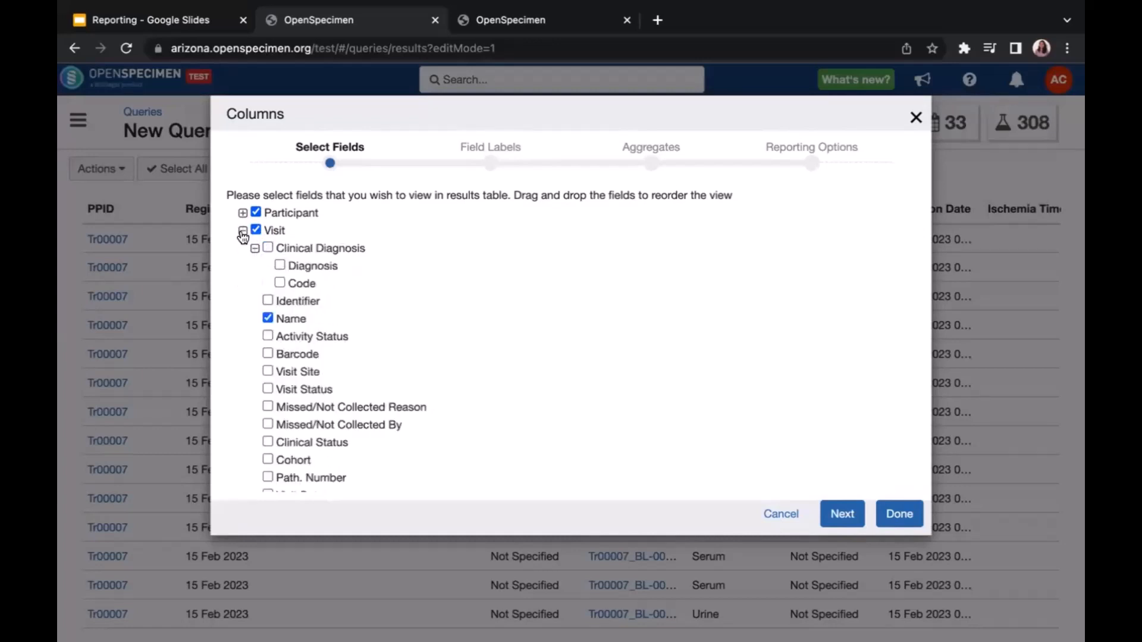
pyautogui.click(243, 231)
# Include the Specimen Lineage field in the result columns and apply the column selection.
pyautogui.click(243, 249)
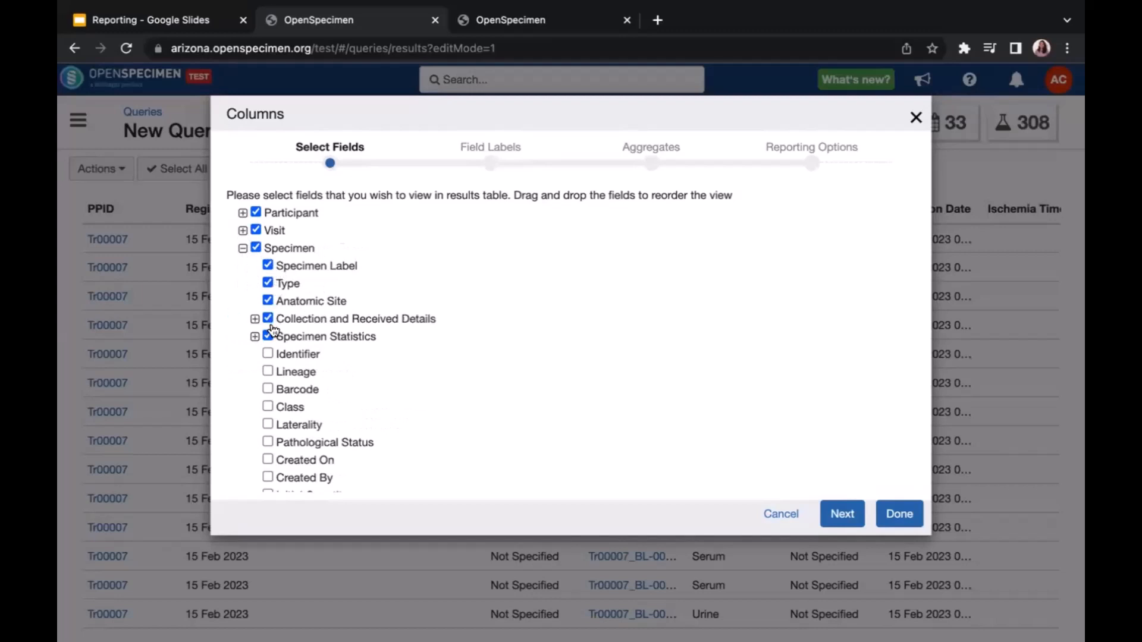
pyautogui.scroll(-1, 271, 370)
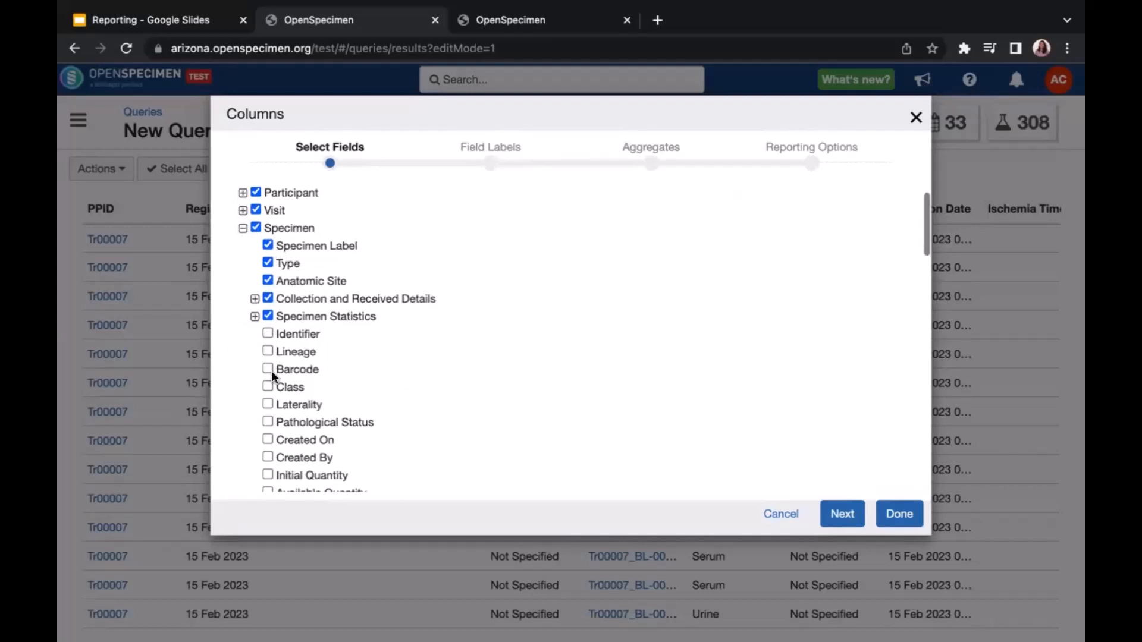
pyautogui.click(268, 352)
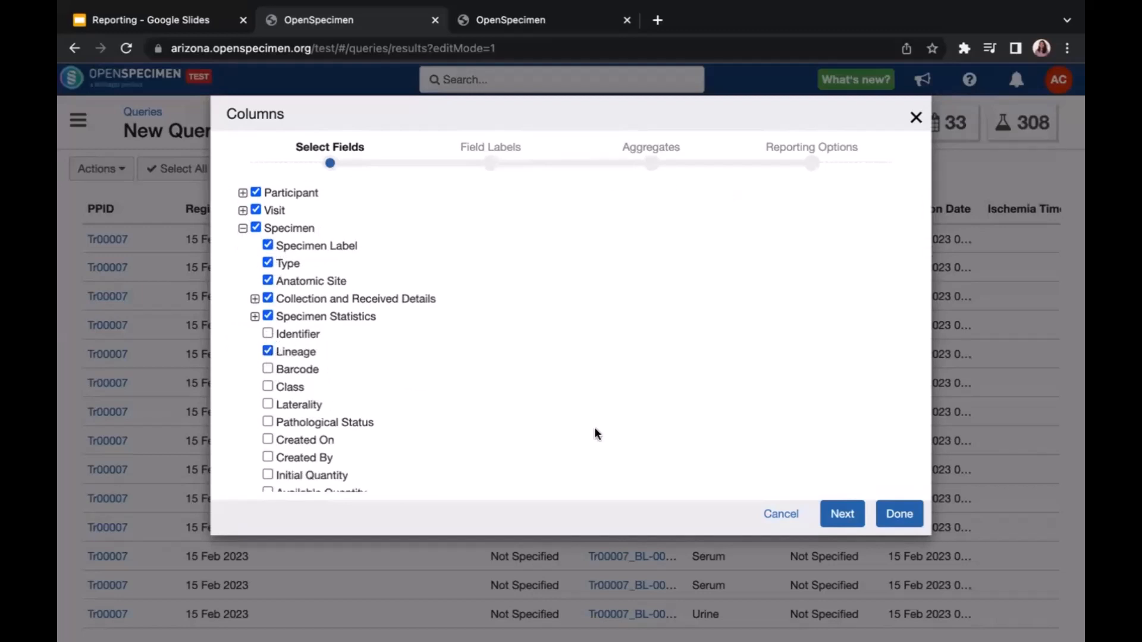
pyautogui.click(898, 518)
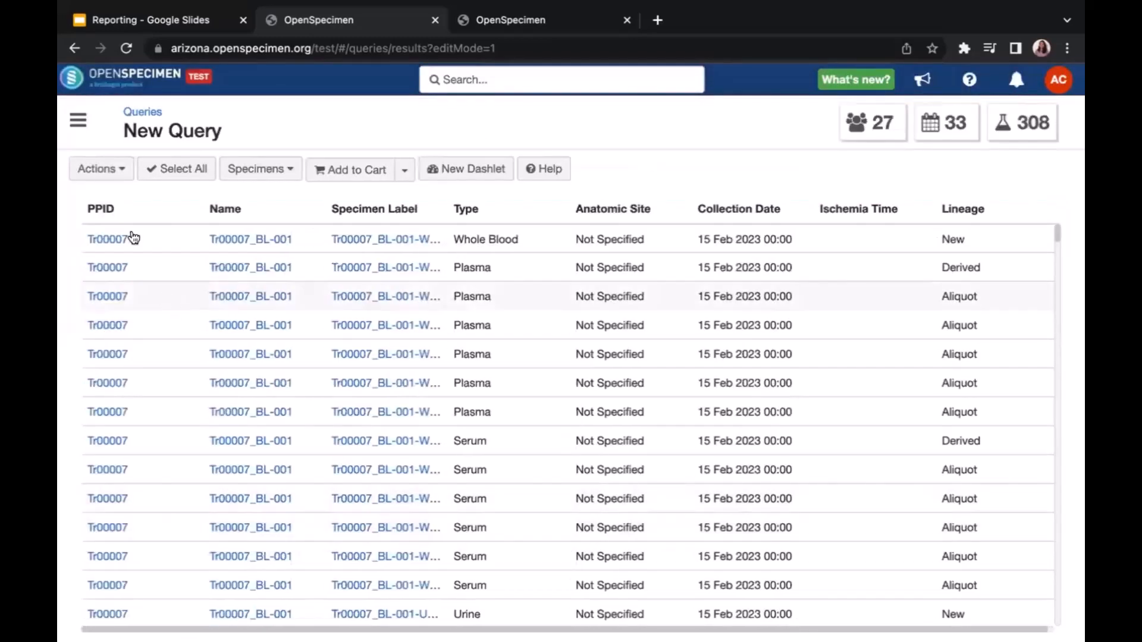
# Reopen the column settings, deselect all Specimen Statistics fields and move Lineage directly after Anatomic Site.
pyautogui.click(113, 175)
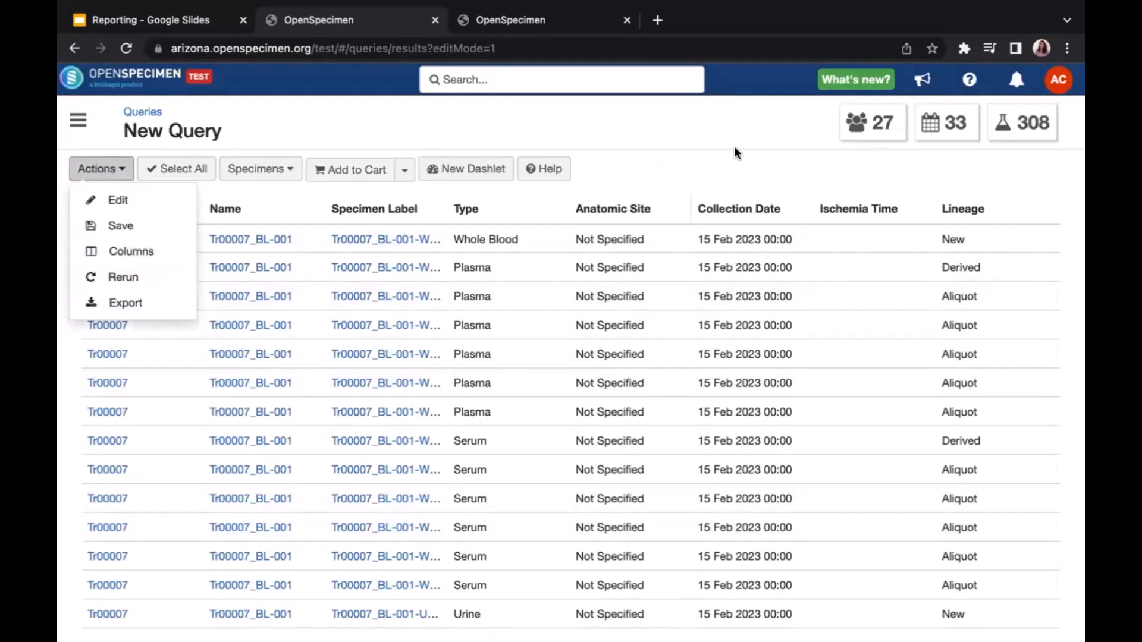
pyautogui.click(764, 166)
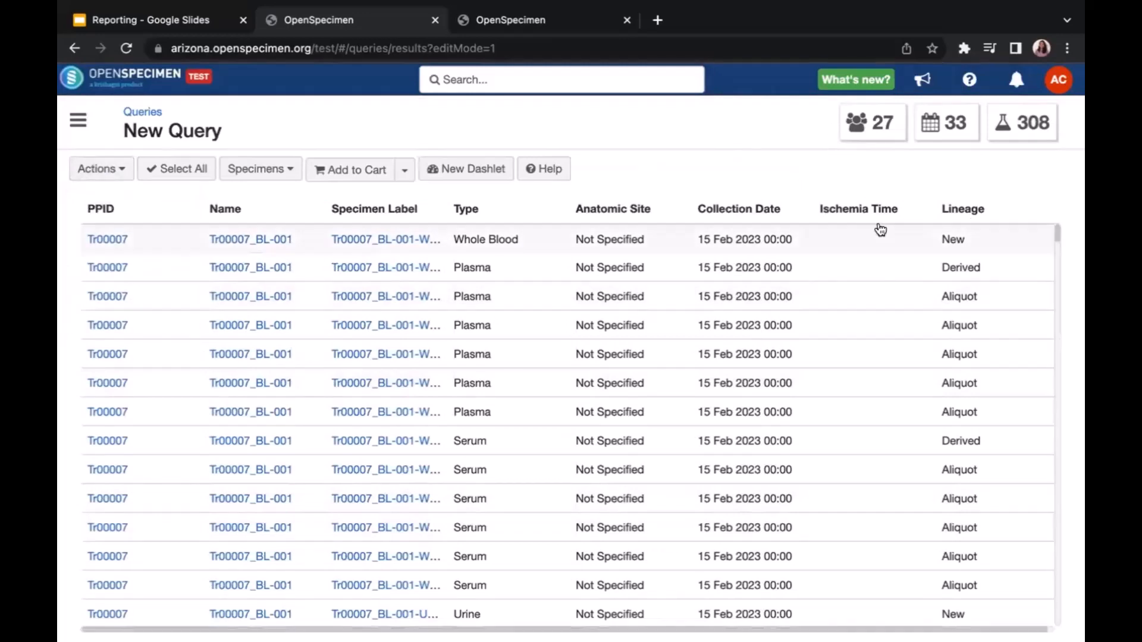
pyautogui.click(98, 168)
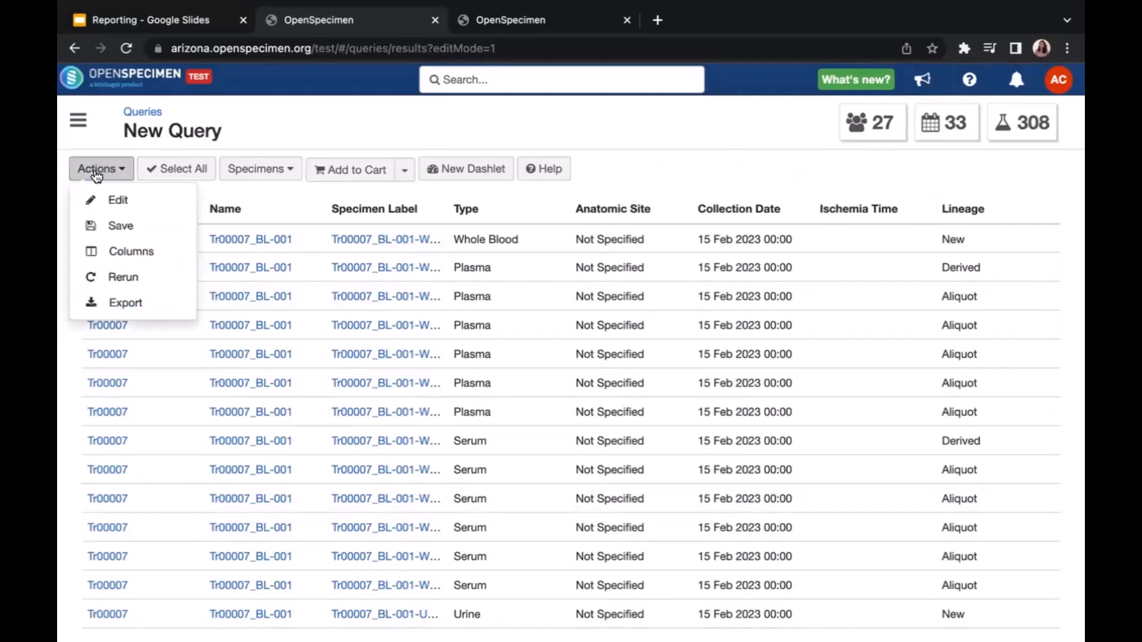
pyautogui.click(124, 252)
pyautogui.click(243, 249)
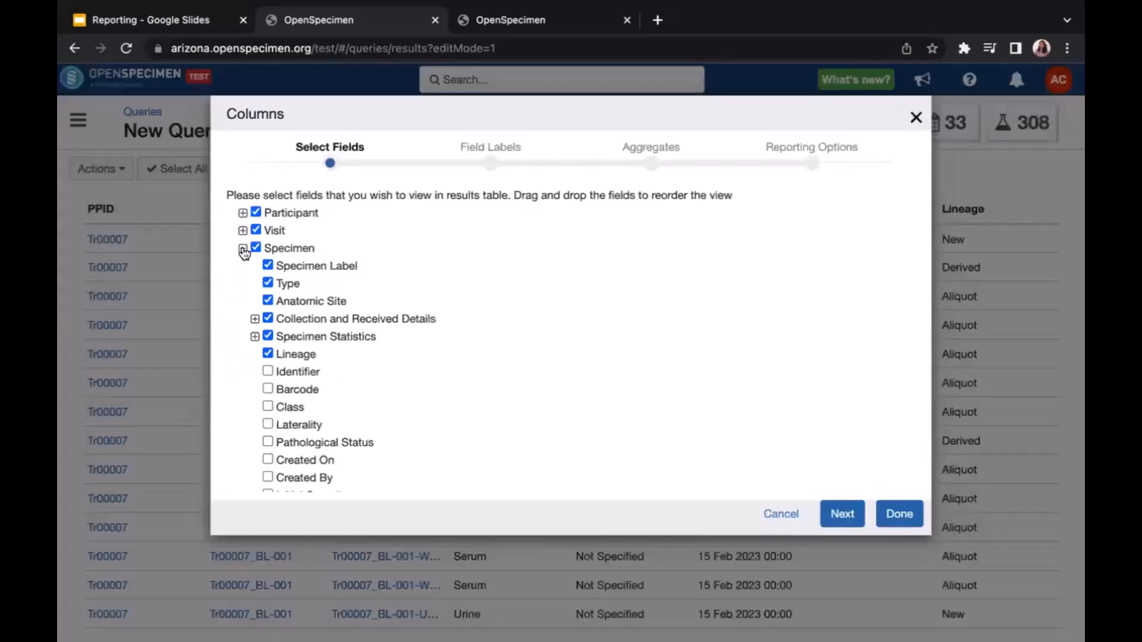
pyautogui.click(255, 319)
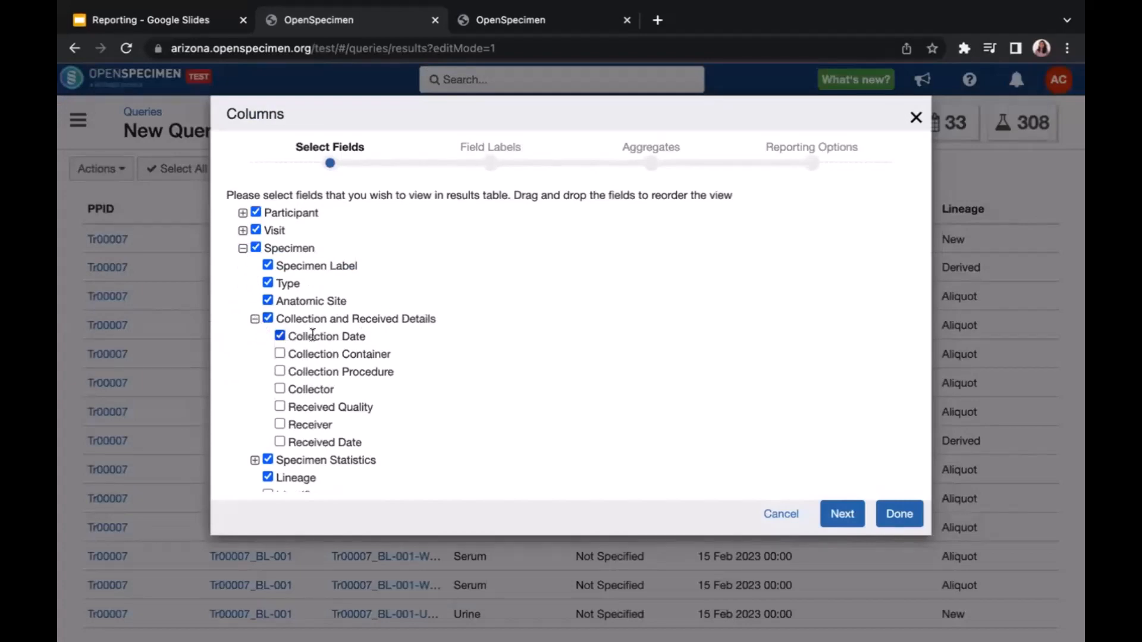
pyautogui.scroll(-3, 331, 368)
pyautogui.click(255, 325)
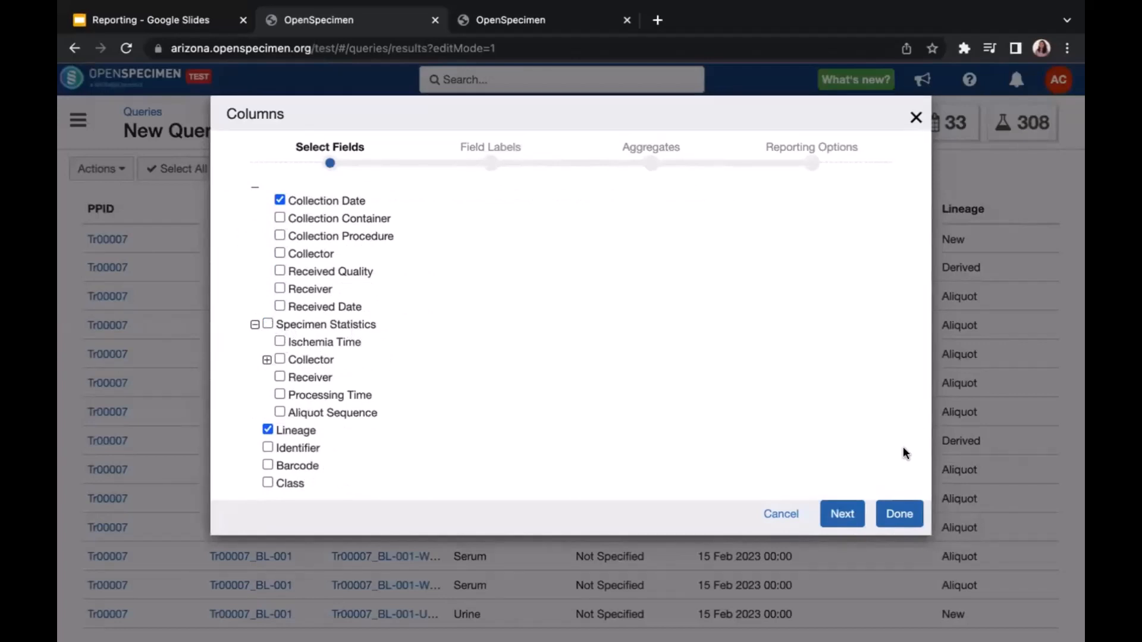
pyautogui.scroll(1, 464, 427)
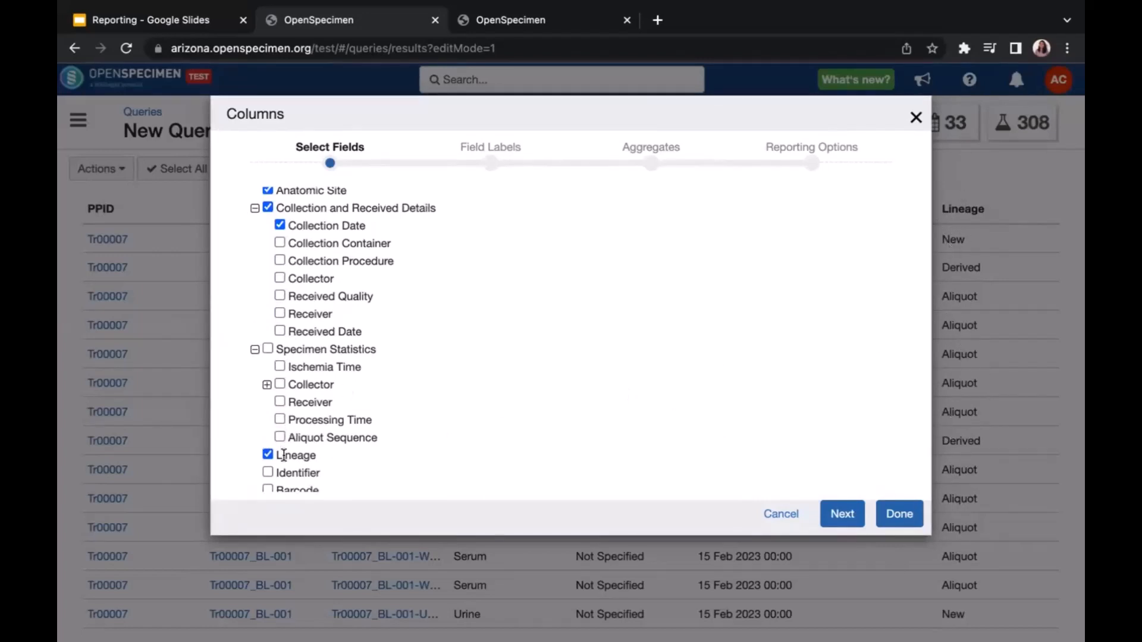
pyautogui.moveTo(284, 455); pyautogui.dragTo(293, 274)
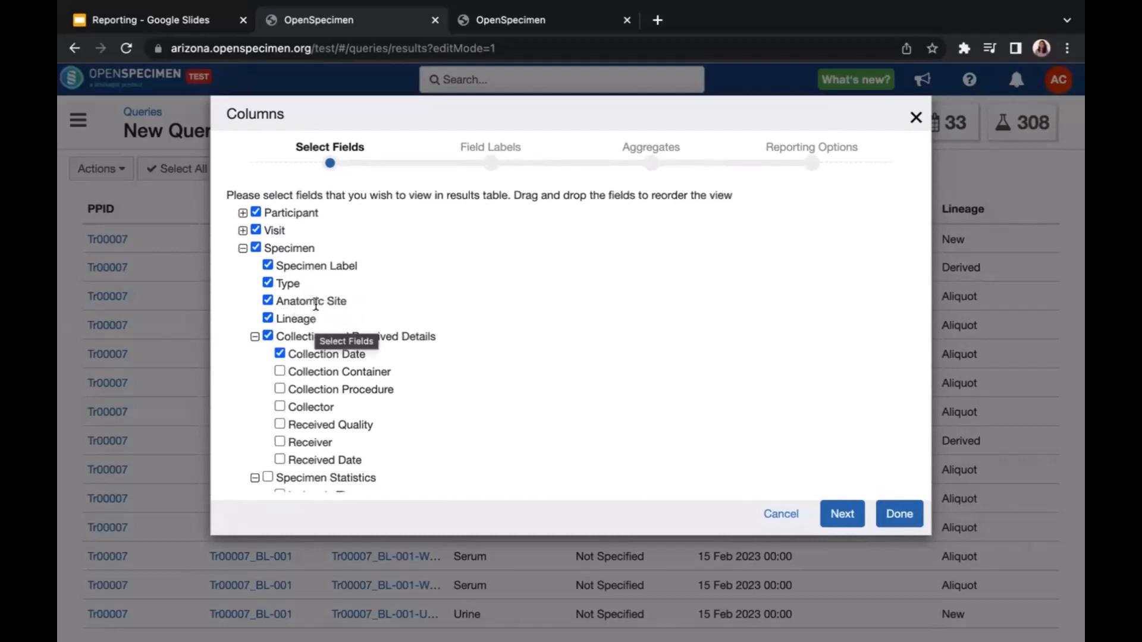
# Move Lineage directly after Specimen Label in the column order and apply the column settings.
pyautogui.moveTo(305, 320); pyautogui.dragTo(301, 285)
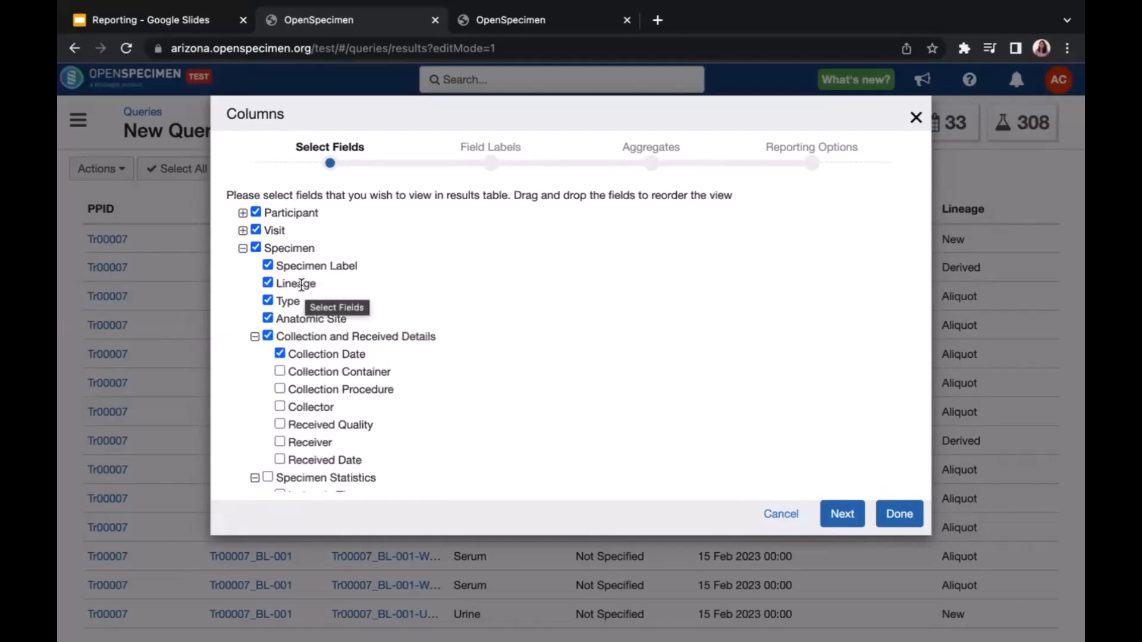
pyautogui.click(242, 248)
pyautogui.click(898, 512)
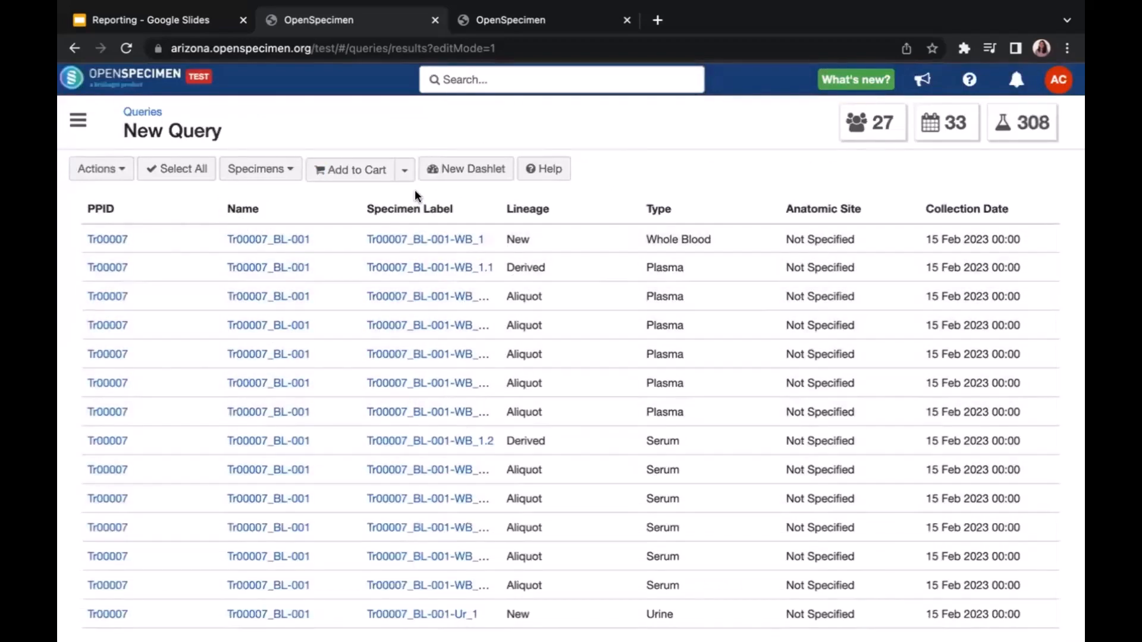
# Open the Different Time Points query results and filter them by the organ Abdomen, NOS.
pyautogui.click(542, 28)
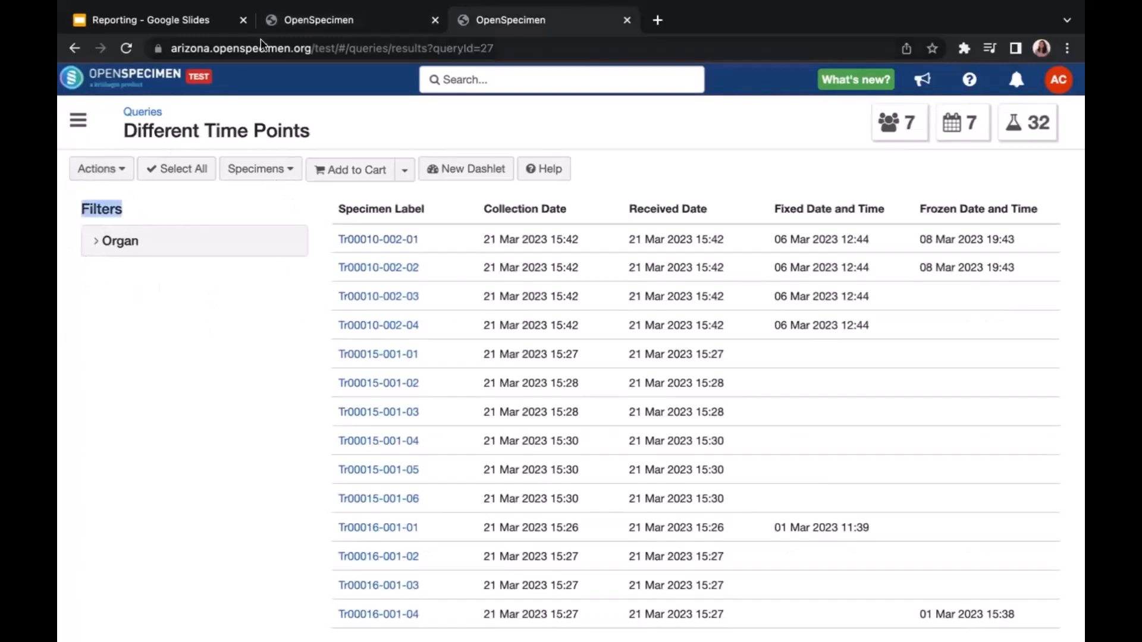
pyautogui.click(283, 23)
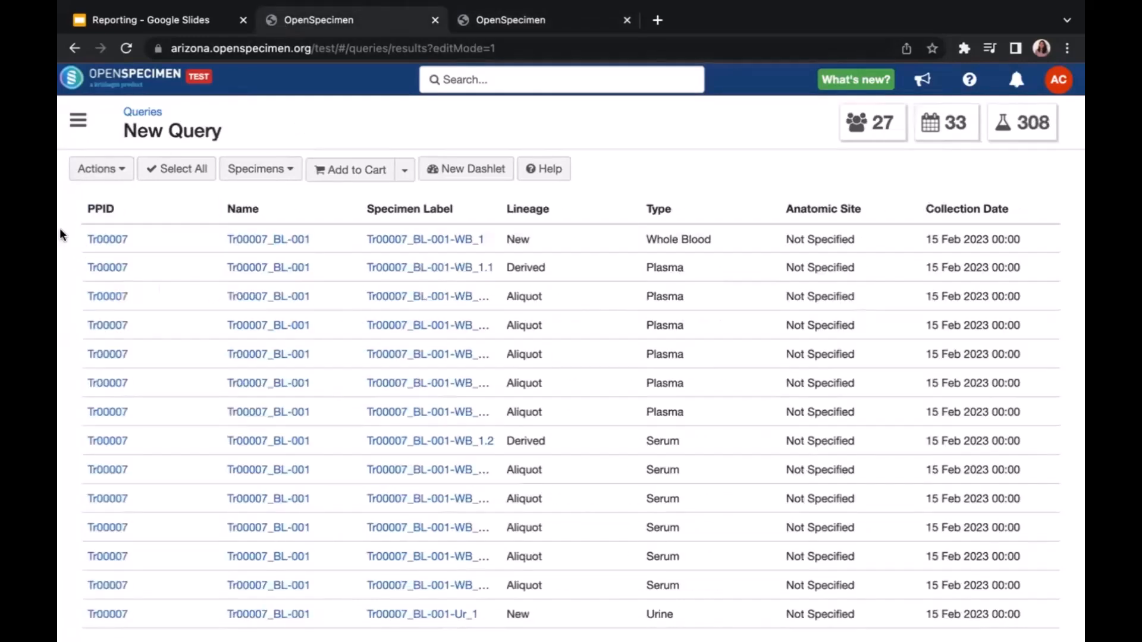
pyautogui.click(538, 27)
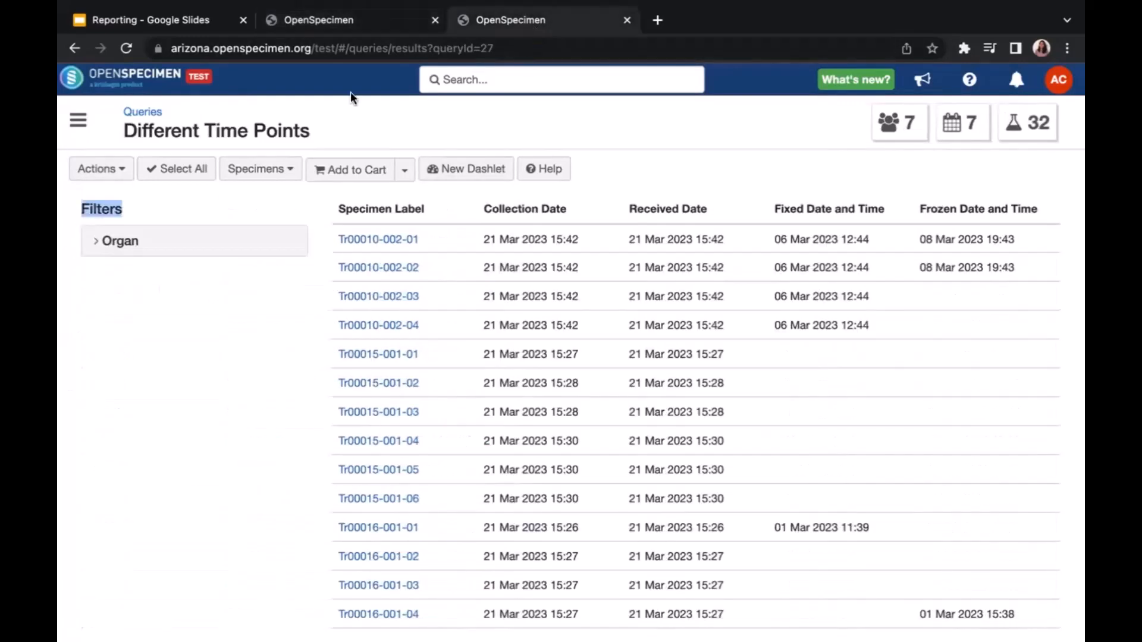
pyautogui.click(120, 245)
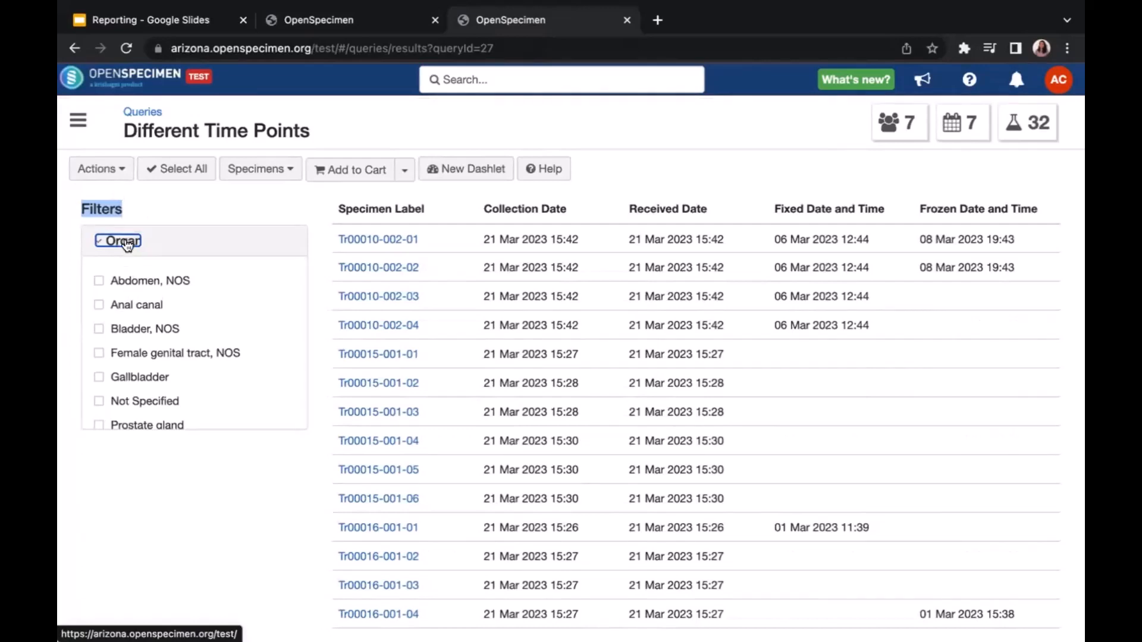
pyautogui.click(123, 240)
pyautogui.click(123, 241)
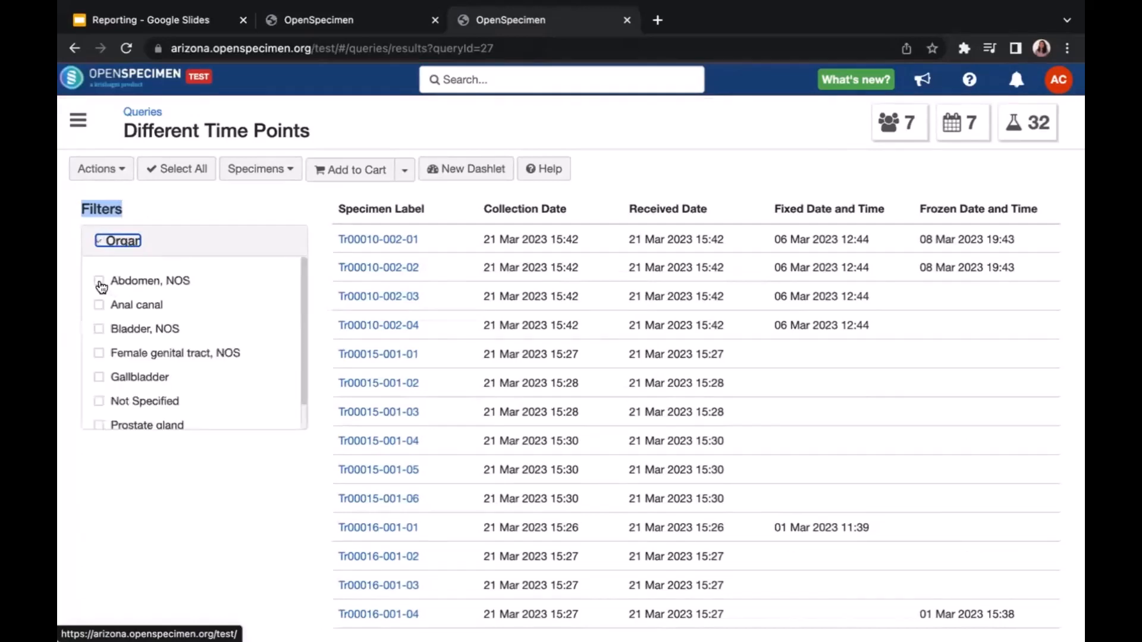
pyautogui.click(99, 282)
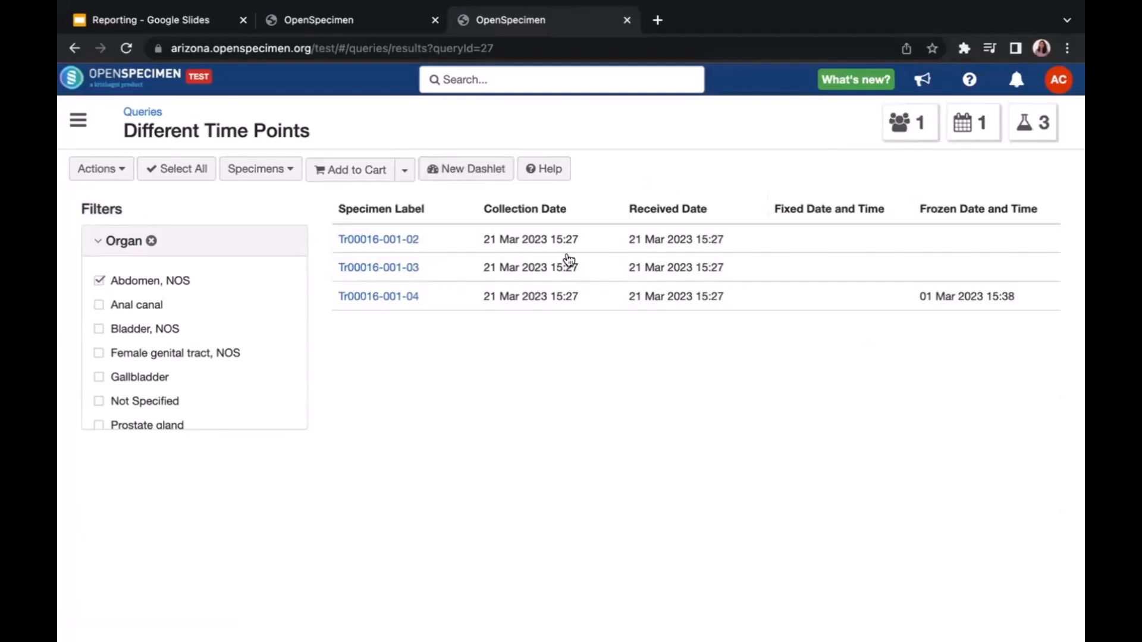
# Replace the Abdomen, NOS organ filter with Gallbladder and Prostate gland.
pyautogui.click(99, 280)
pyautogui.click(100, 378)
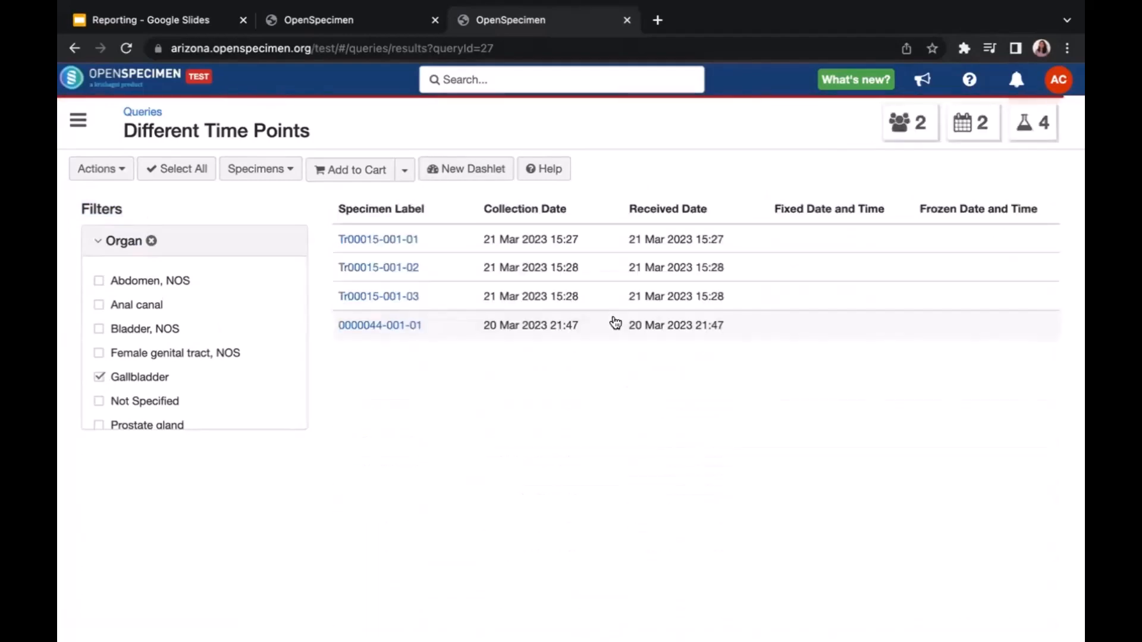
pyautogui.scroll(-1, 174, 410)
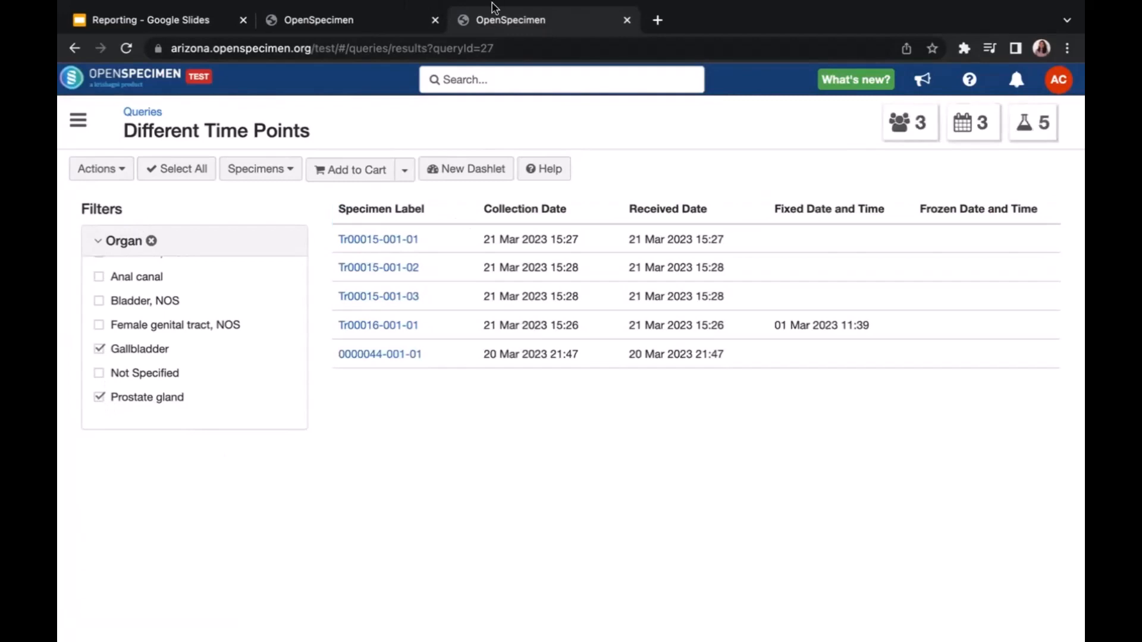
pyautogui.moveTo(510, 9)
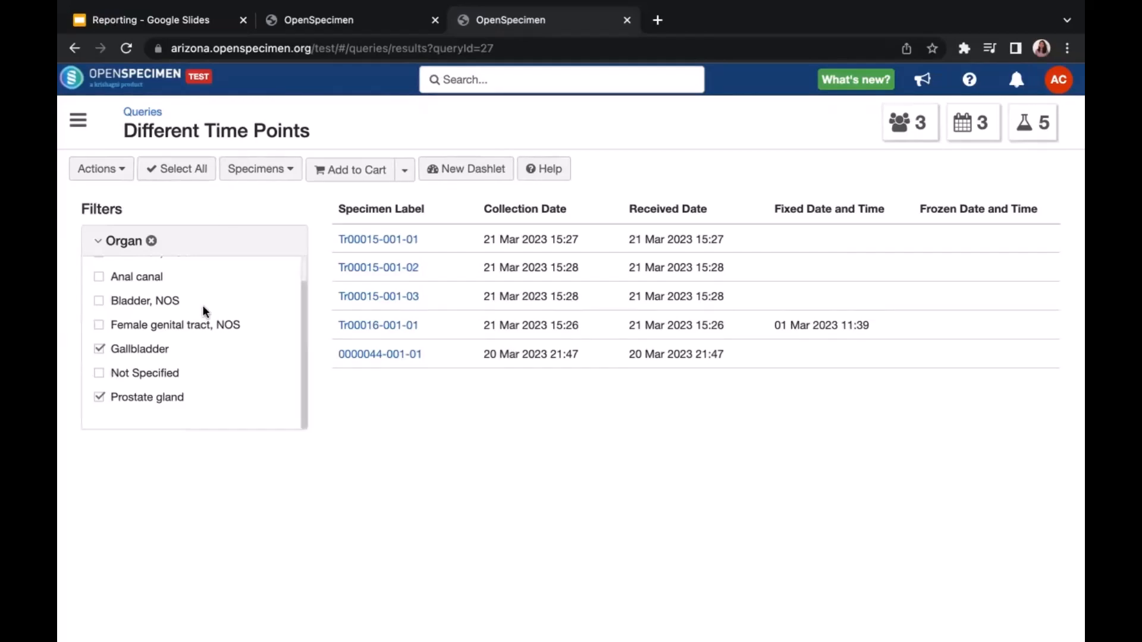
pyautogui.scroll(1, 202, 305)
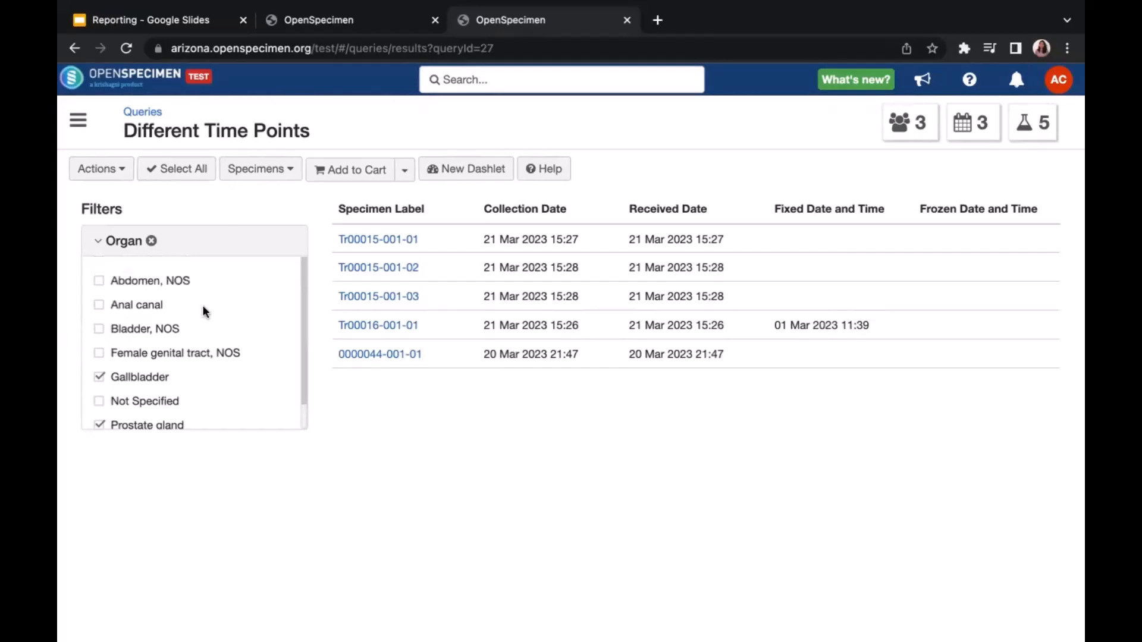
# Open the Different Time Points query definition to review its filters, and return to the result records.
pyautogui.click(114, 169)
pyautogui.click(317, 544)
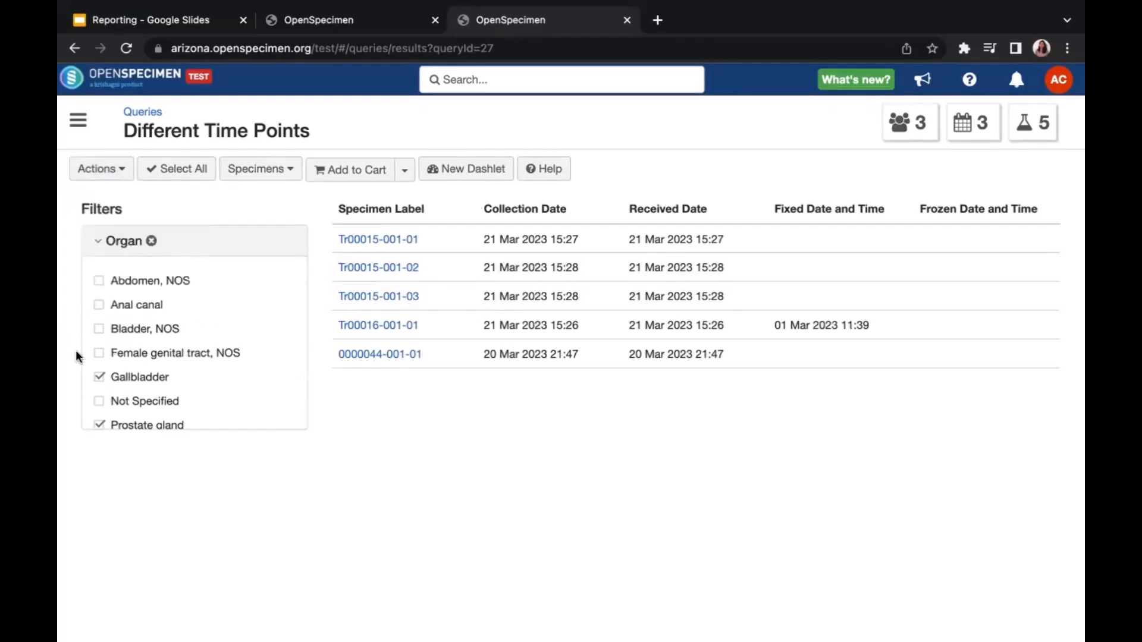
pyautogui.click(112, 174)
pyautogui.click(116, 194)
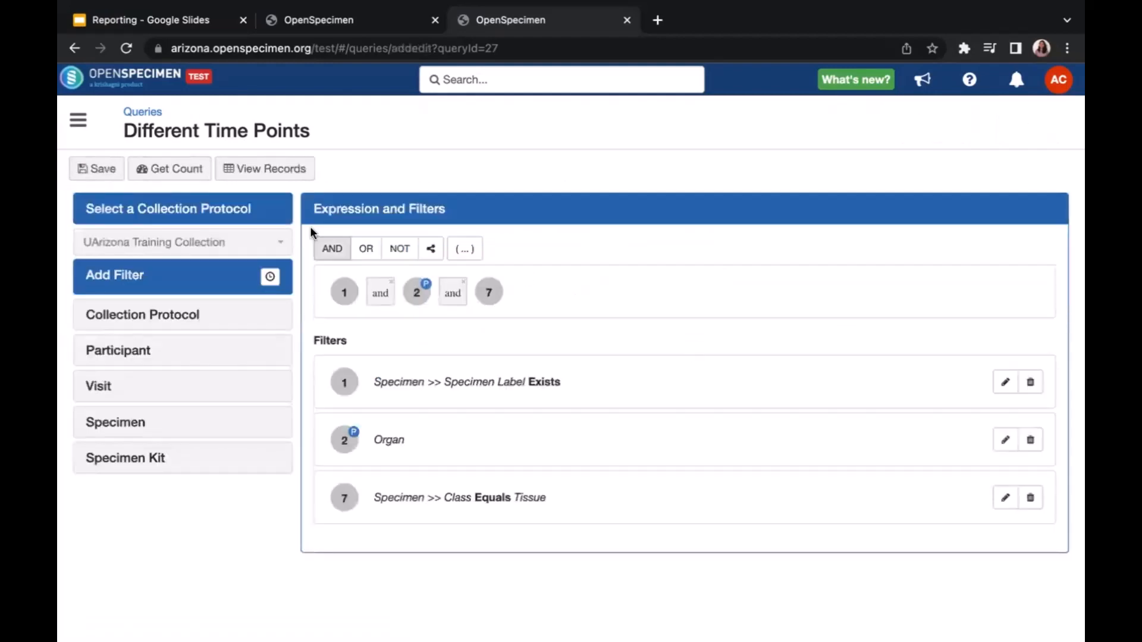
pyautogui.click(273, 167)
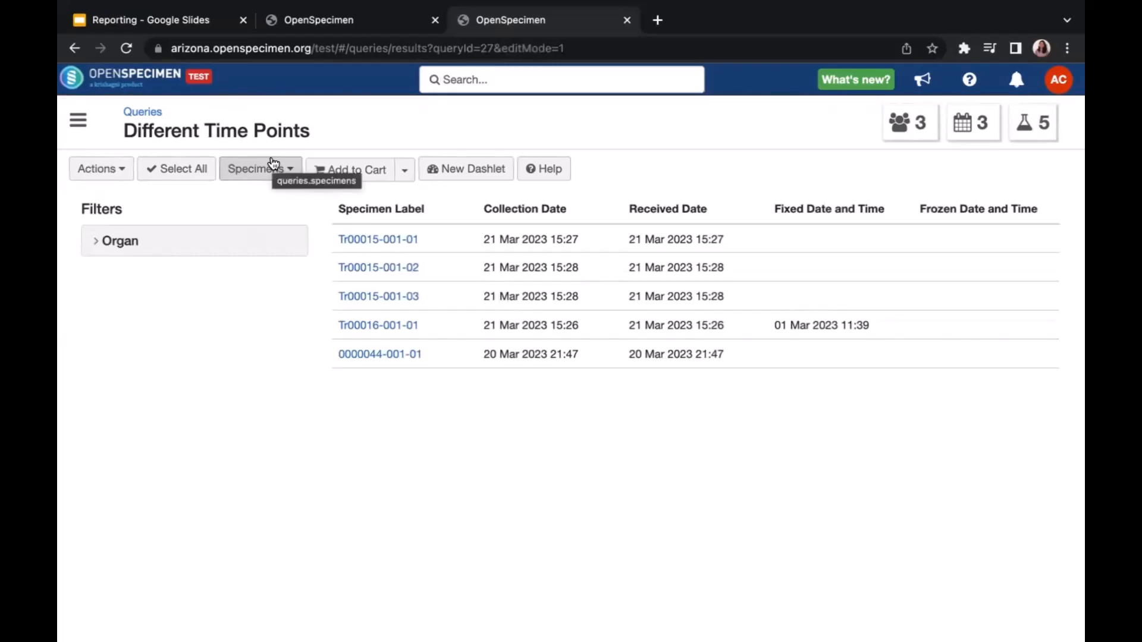
# Edit the query's parameterized Organ filter to hide its options, and view the records again.
pyautogui.click(81, 169)
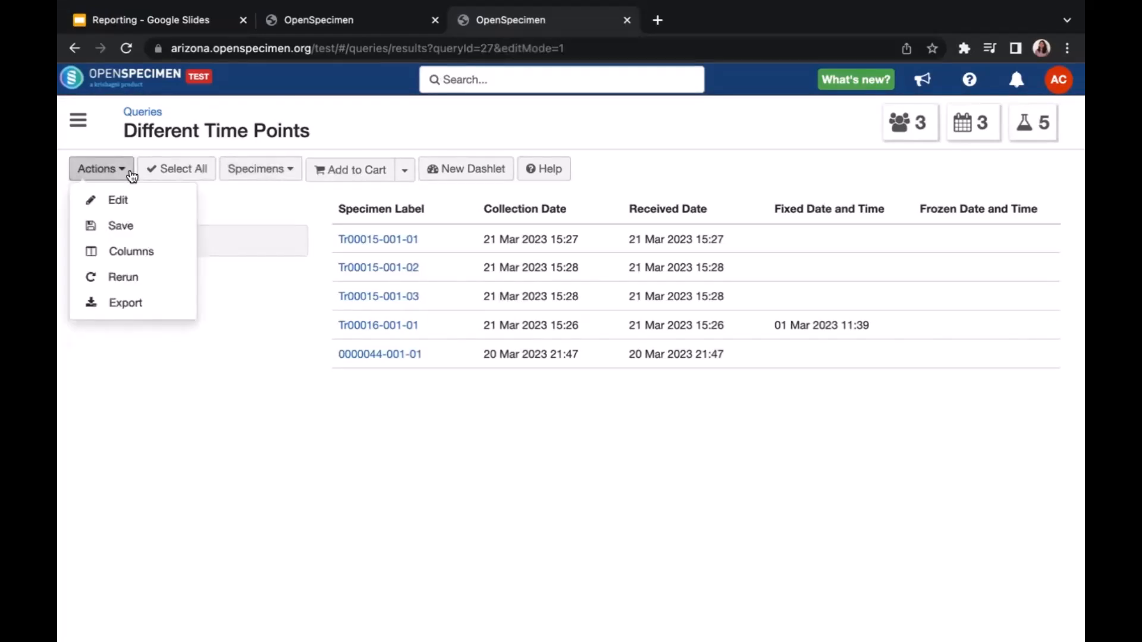
pyautogui.click(116, 199)
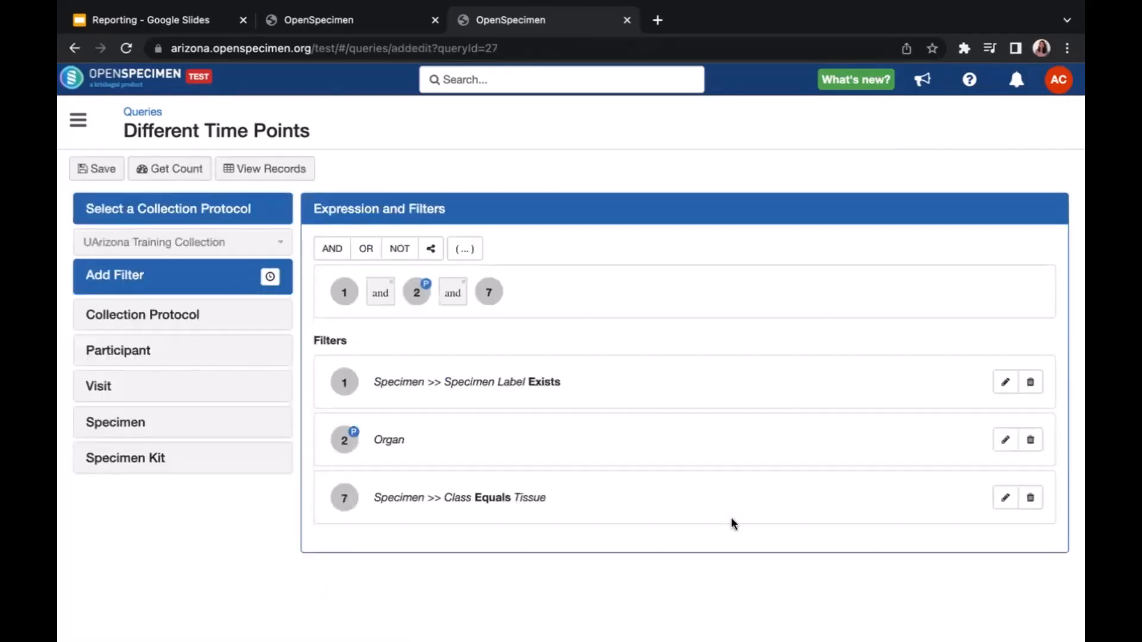
pyautogui.click(1005, 439)
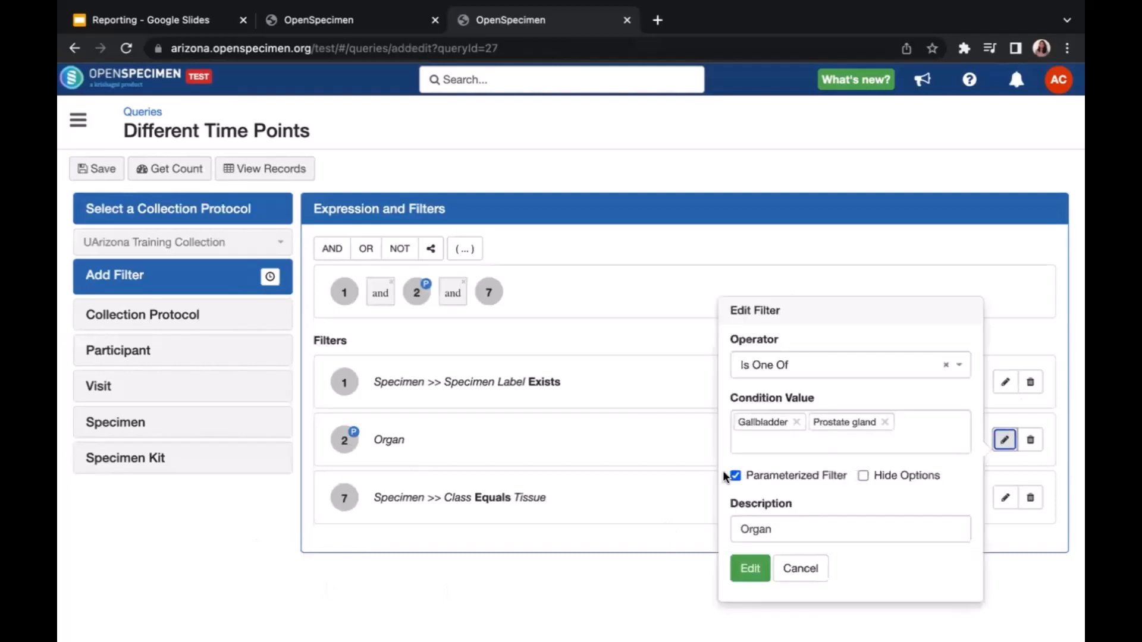
pyautogui.click(863, 475)
pyautogui.click(750, 568)
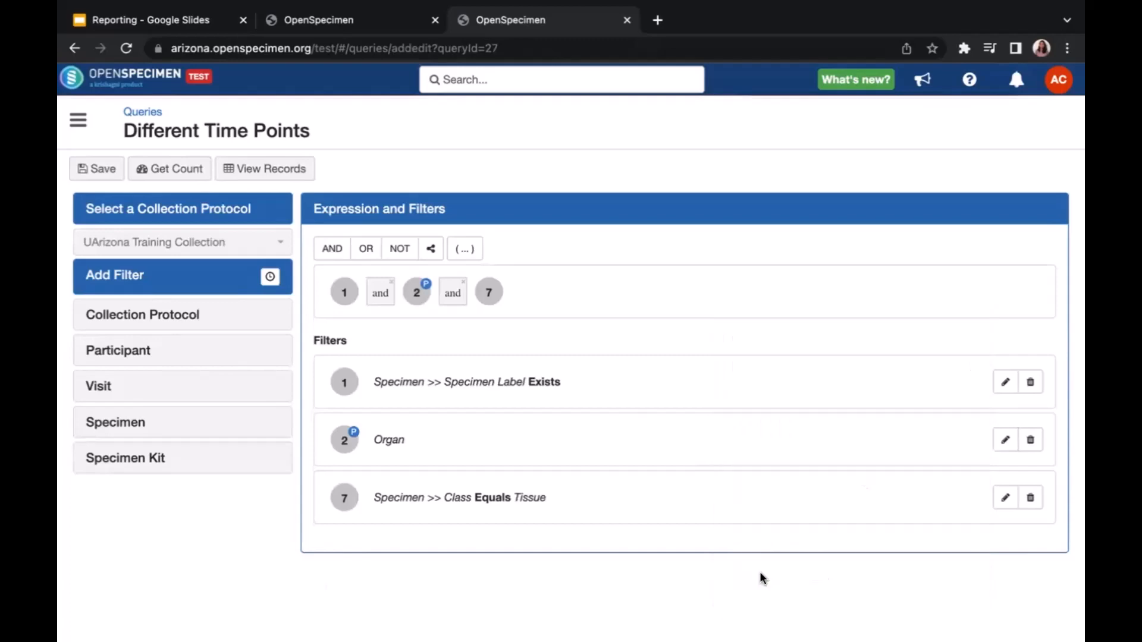
pyautogui.click(257, 168)
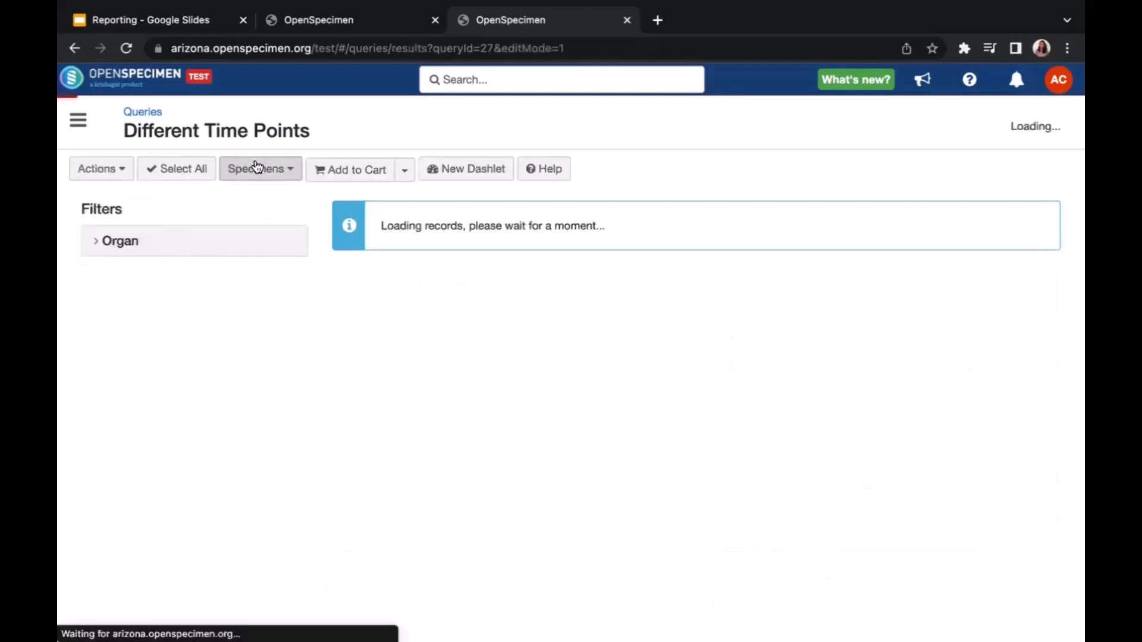
# Filter the results by the manually entered organ value Prostrate Gland, and deselect that value again.
pyautogui.click(116, 241)
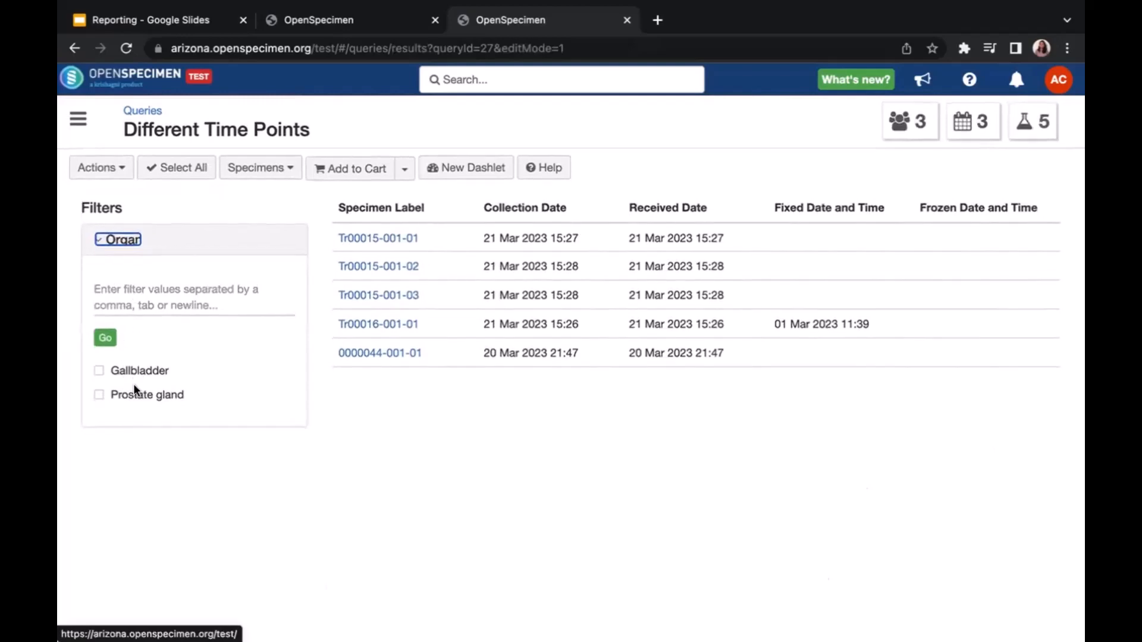
pyautogui.click(153, 295)
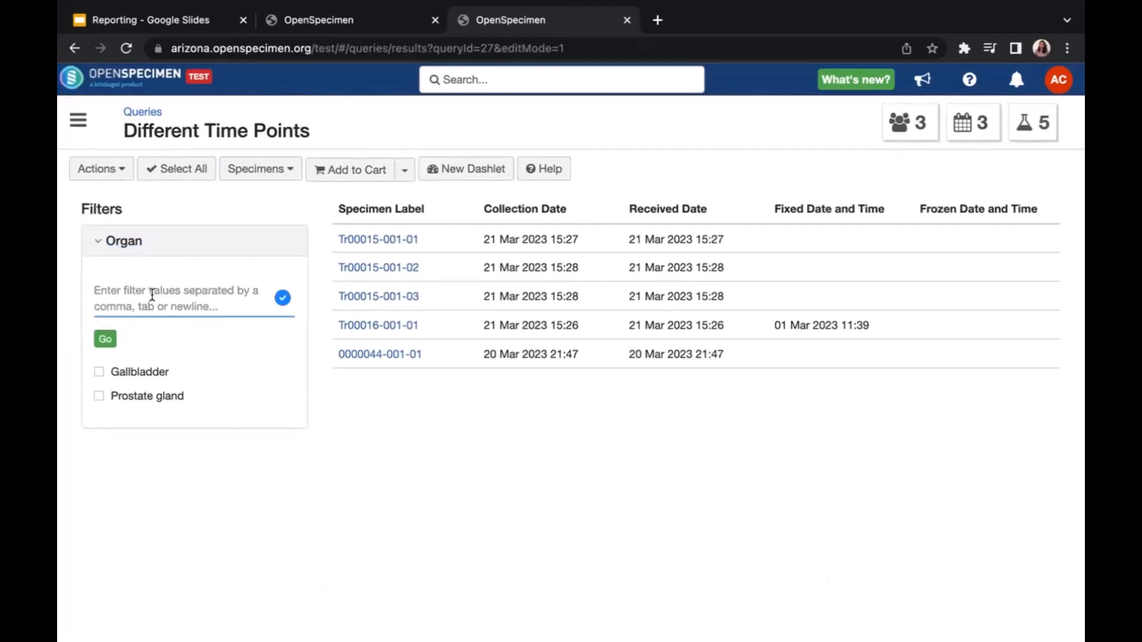
pyautogui.write('Pr')
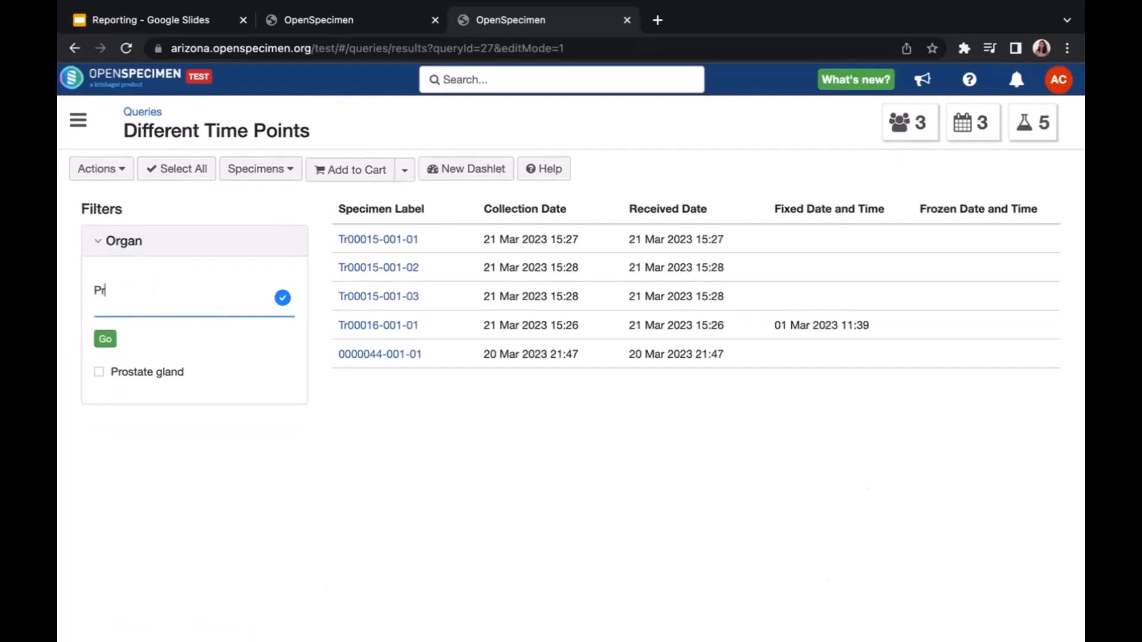
pyautogui.write('ostrate')
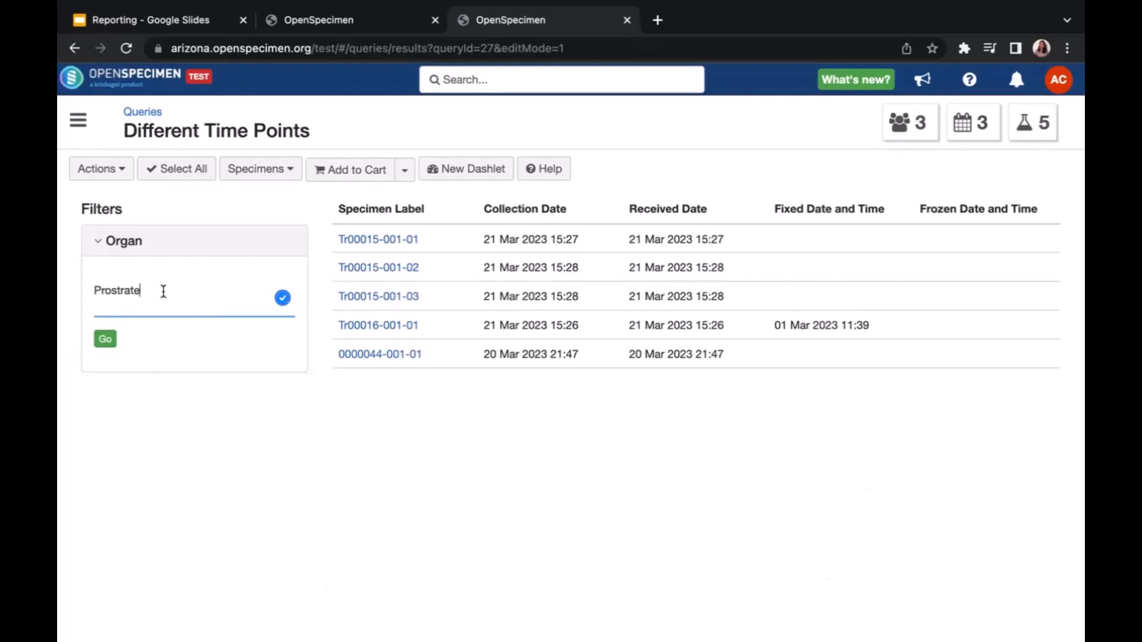
pyautogui.write('Gland')
pyautogui.click(104, 339)
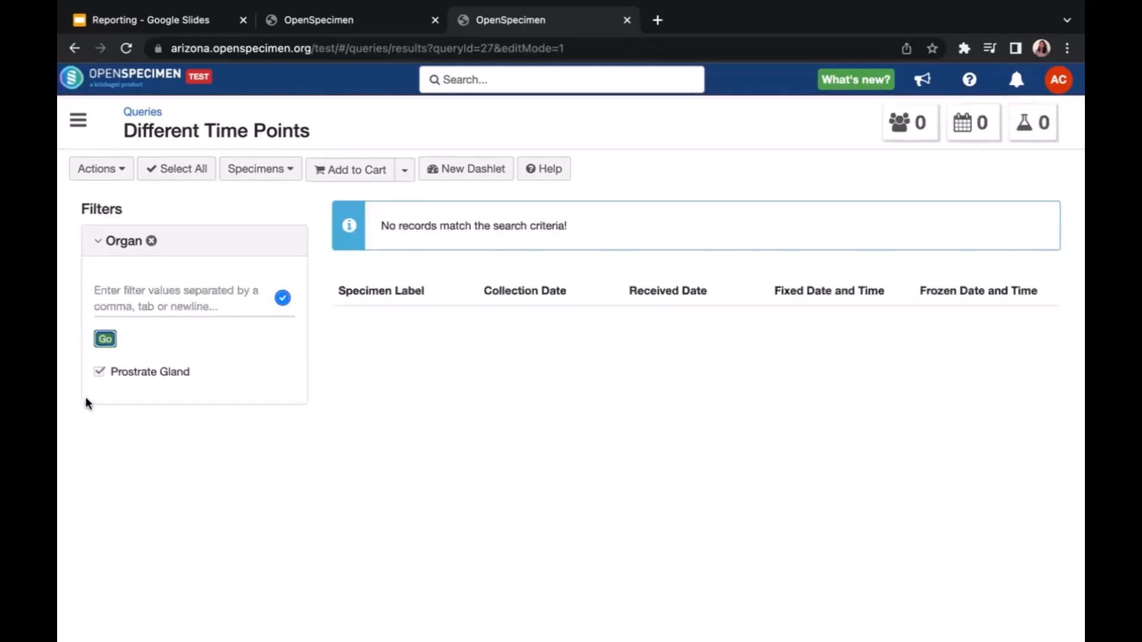
pyautogui.click(105, 370)
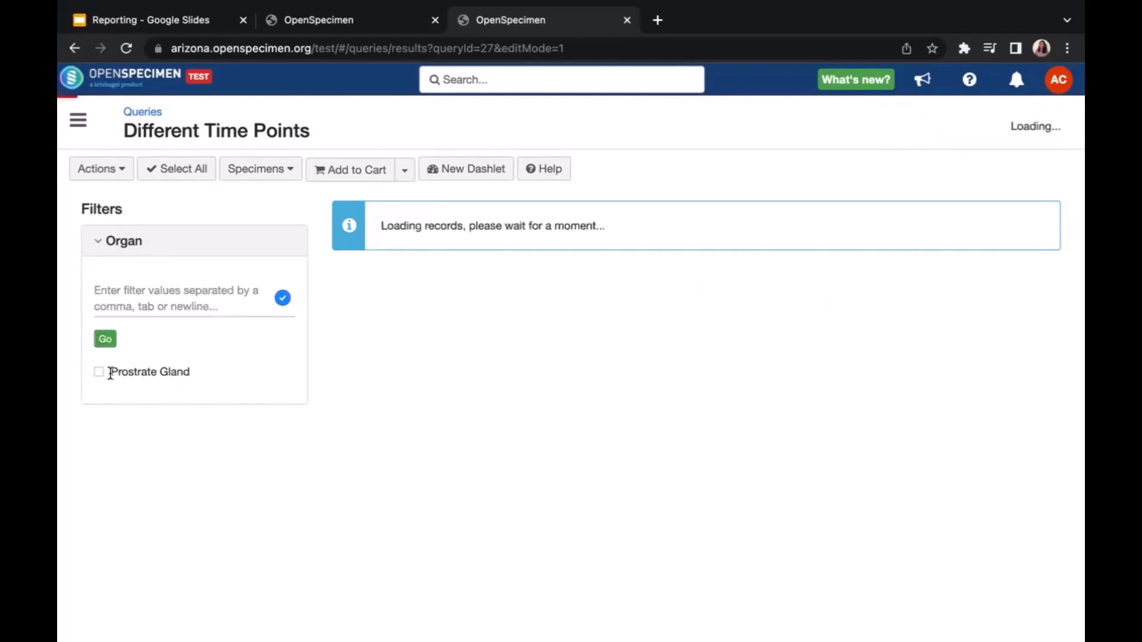
pyautogui.moveTo(111, 373); pyautogui.dragTo(188, 372)
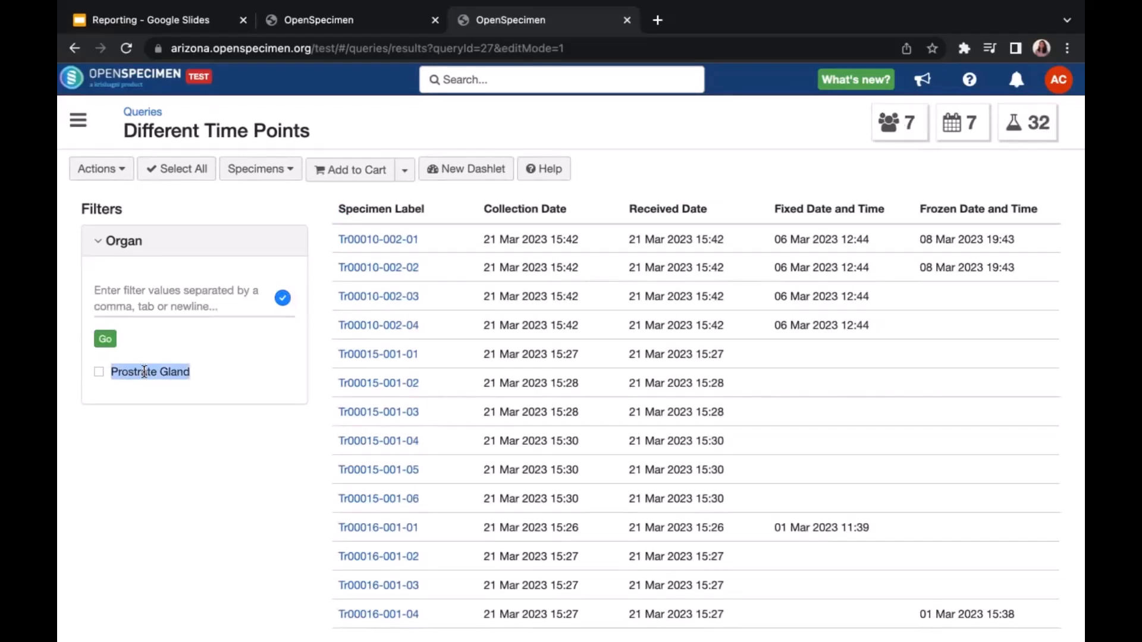
pyautogui.click(165, 310)
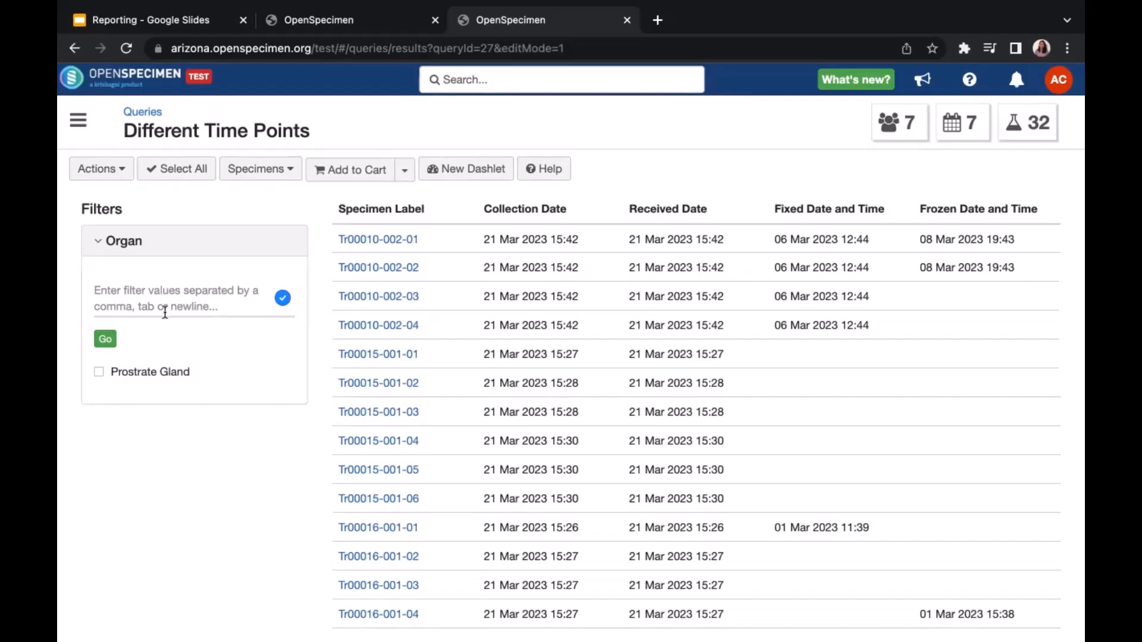
# Edit the query's Organ filter to turn off Hide Options, and view the records.
pyautogui.click(113, 171)
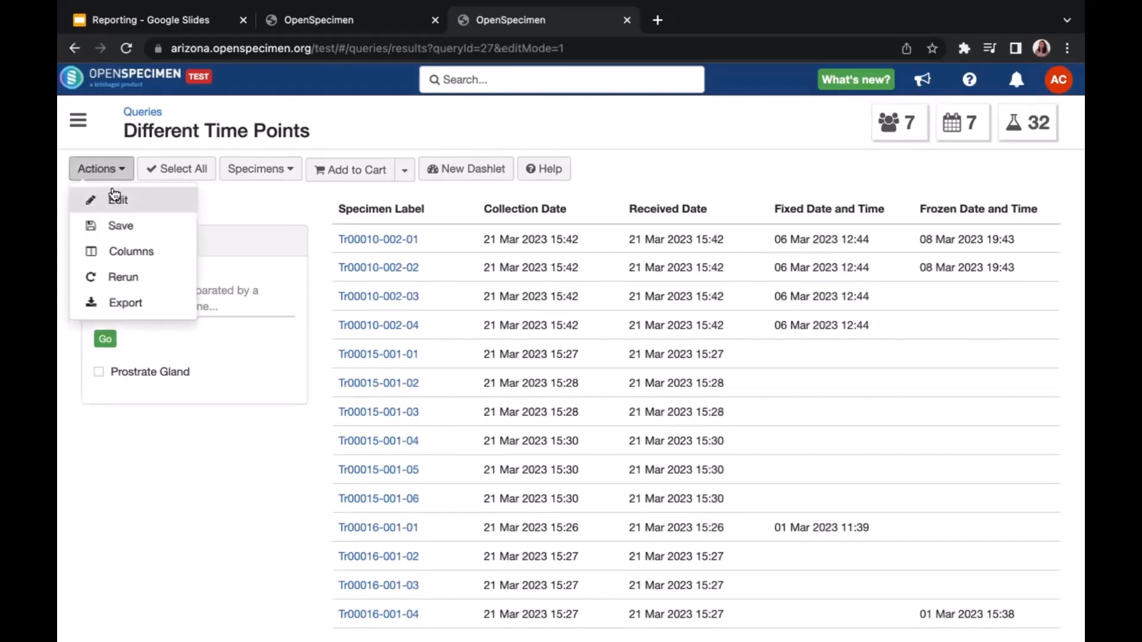
pyautogui.click(115, 196)
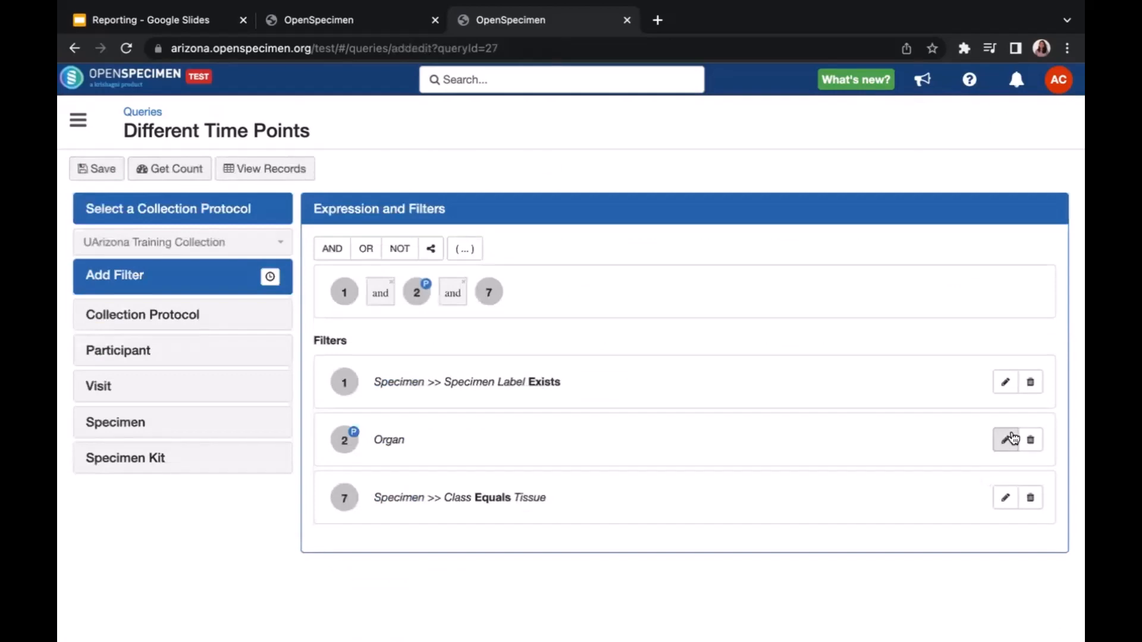
pyautogui.click(1005, 440)
pyautogui.click(863, 433)
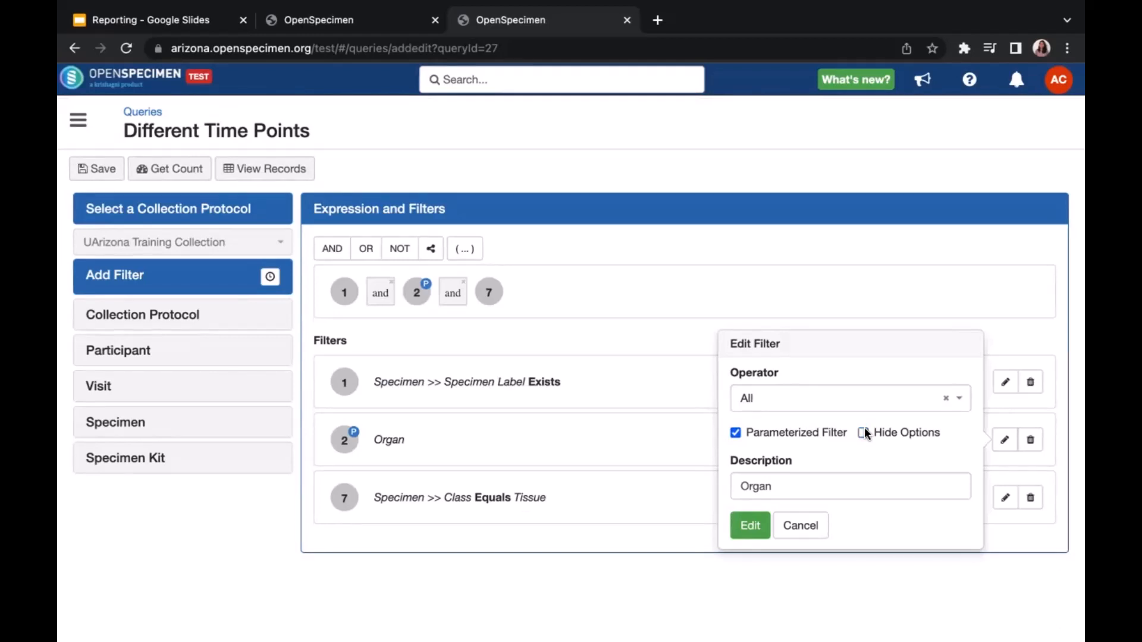
pyautogui.click(743, 528)
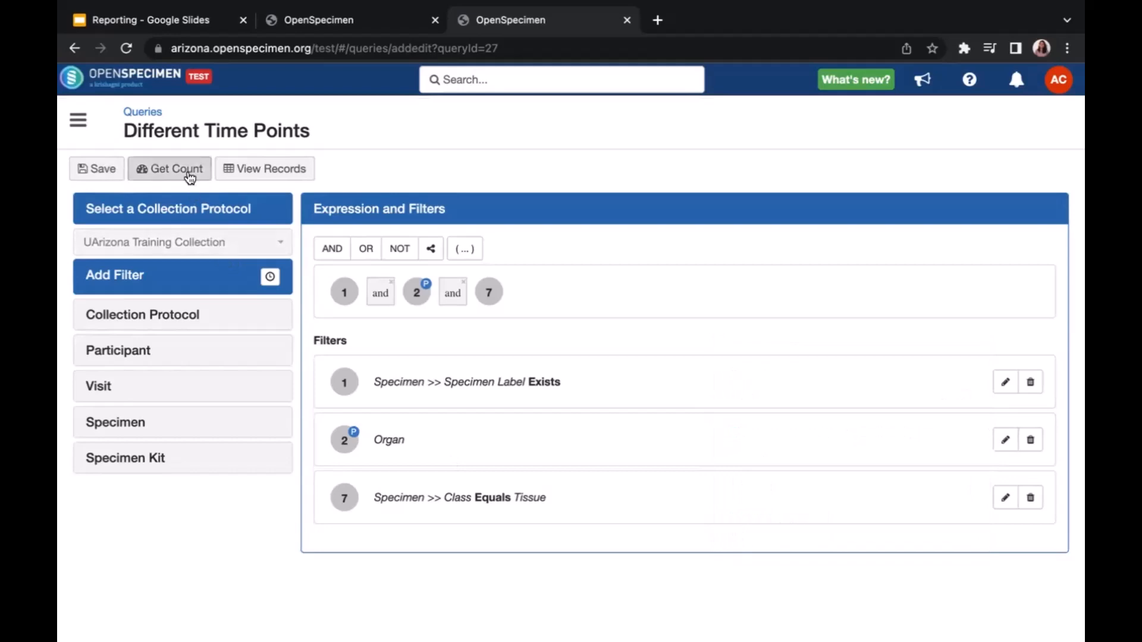
pyautogui.click(258, 172)
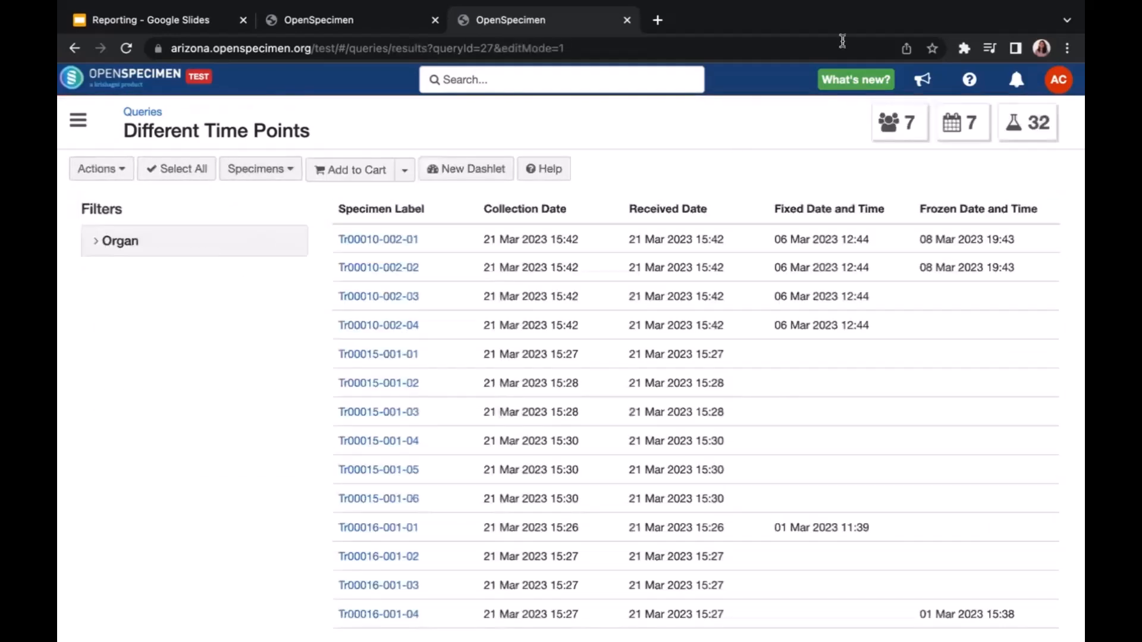
# Return to the unsaved New Query results and save the query with the title Specimen Labels Exits.
pyautogui.click(316, 24)
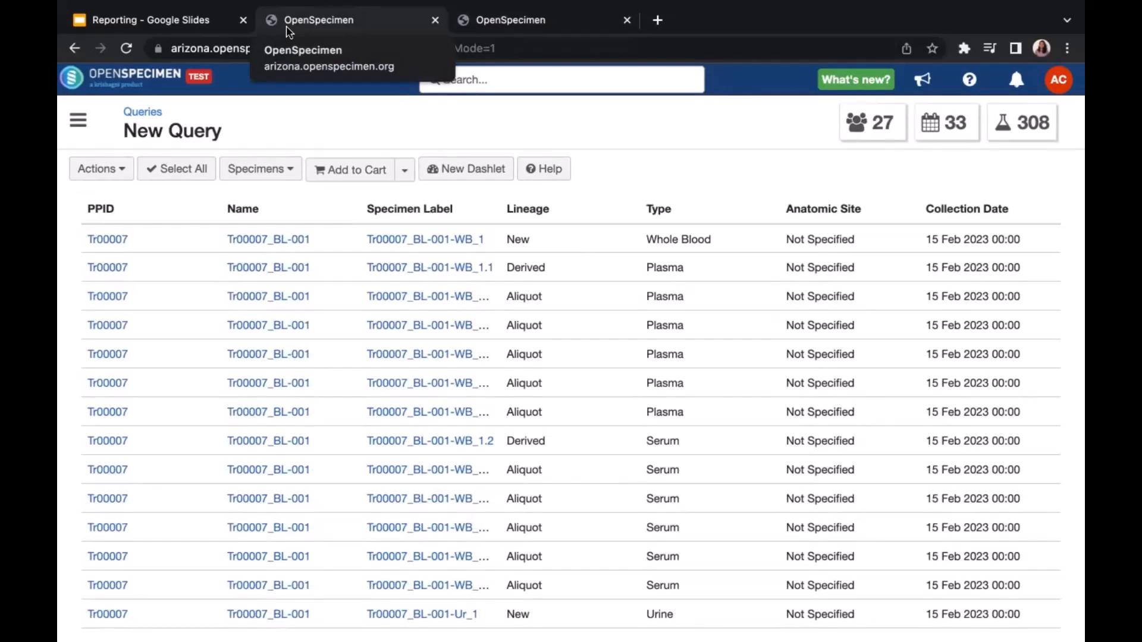
pyautogui.click(113, 169)
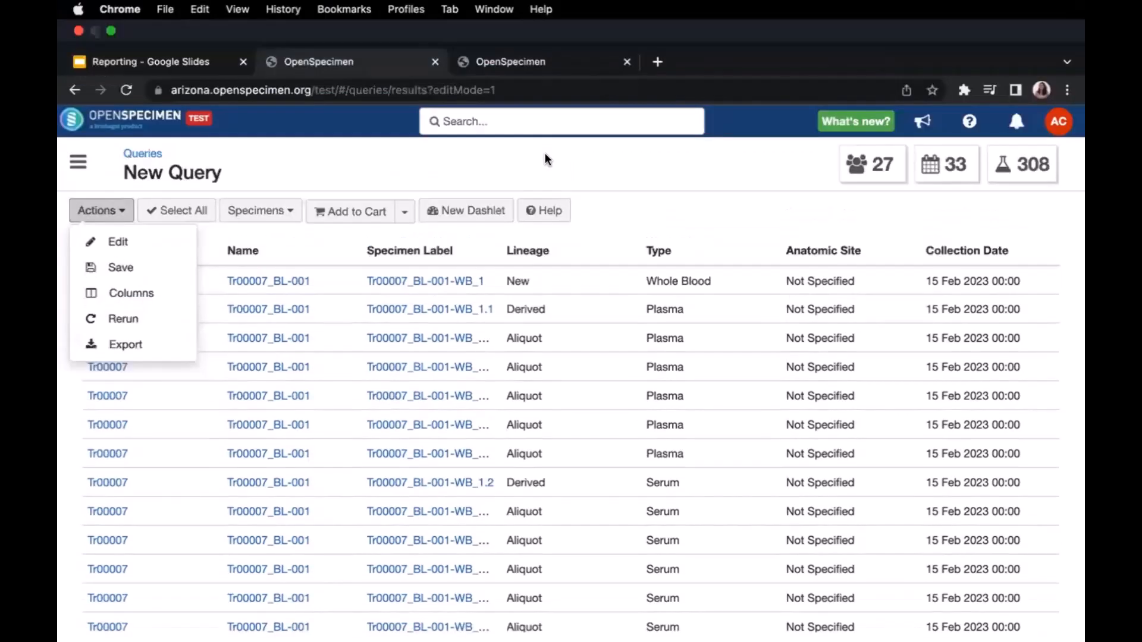
pyautogui.click(565, 130)
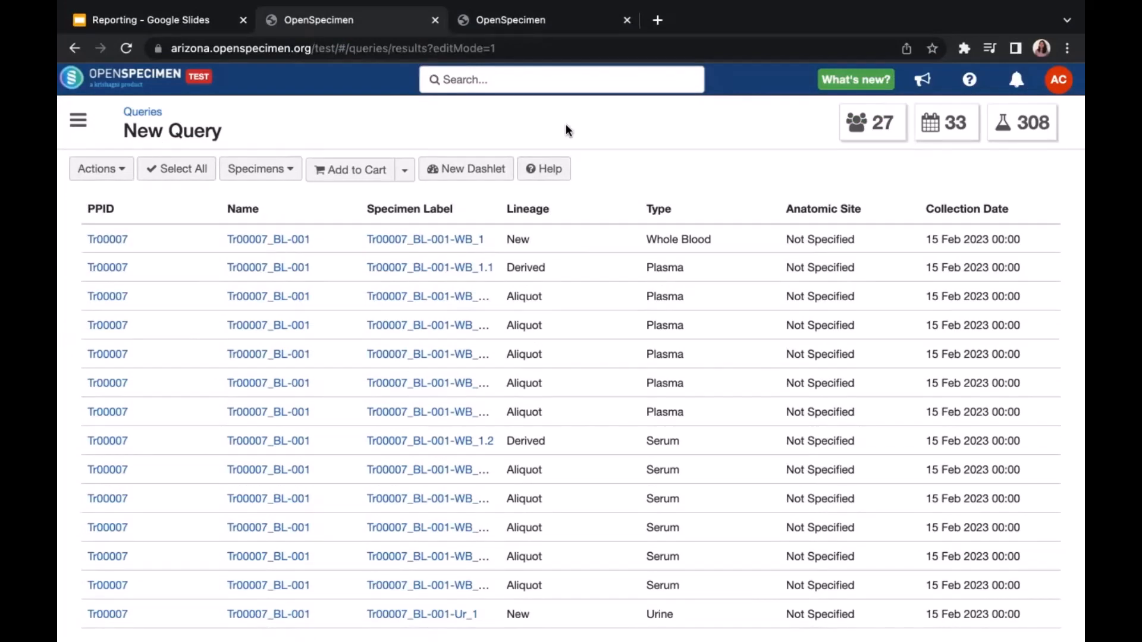
pyautogui.click(96, 169)
pyautogui.click(135, 230)
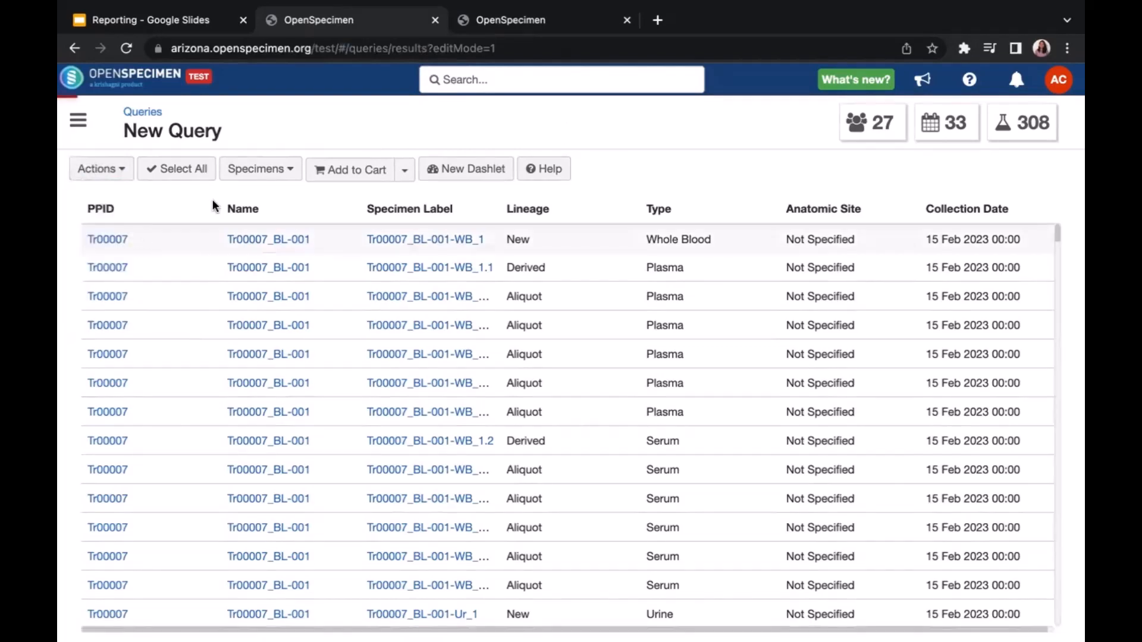
pyautogui.write('S')
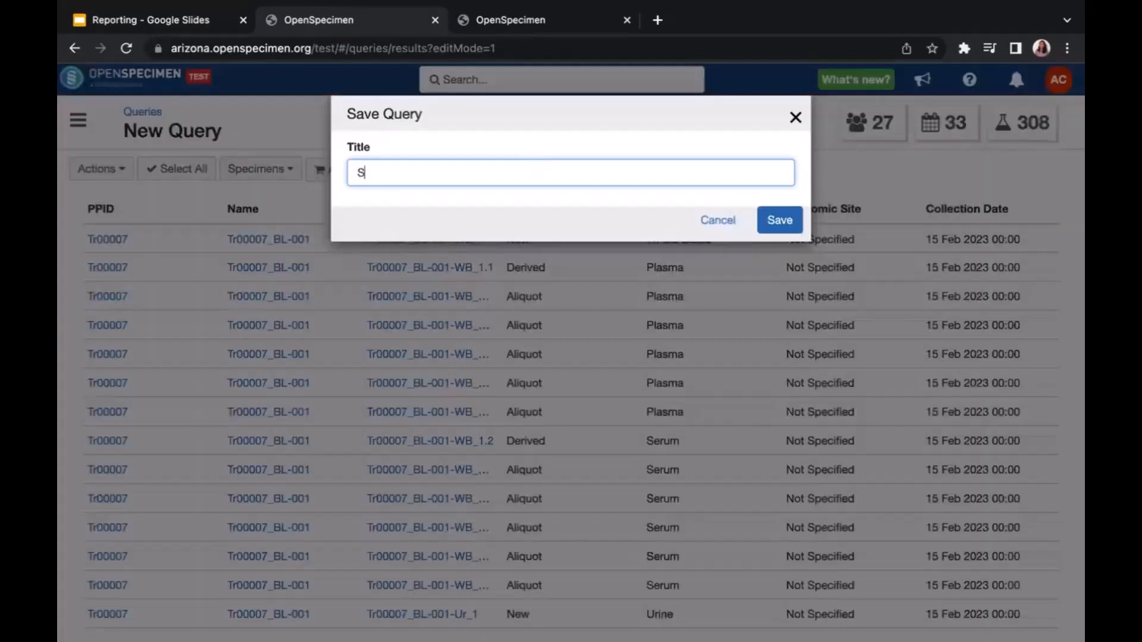
pyautogui.write('pecimen Labels Exits')
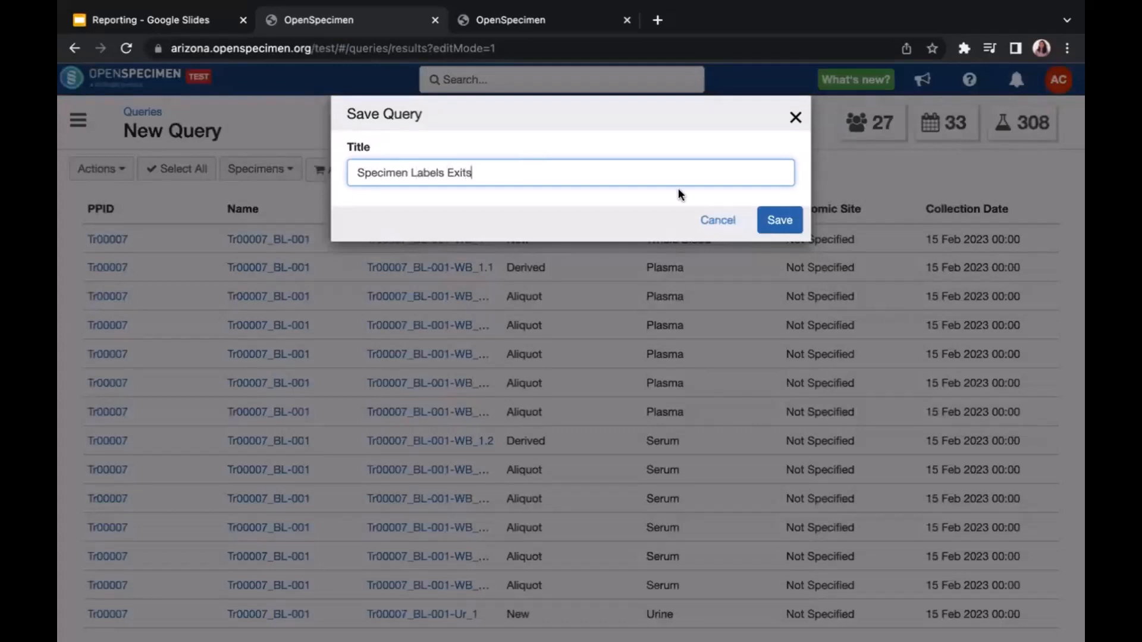
pyautogui.click(758, 223)
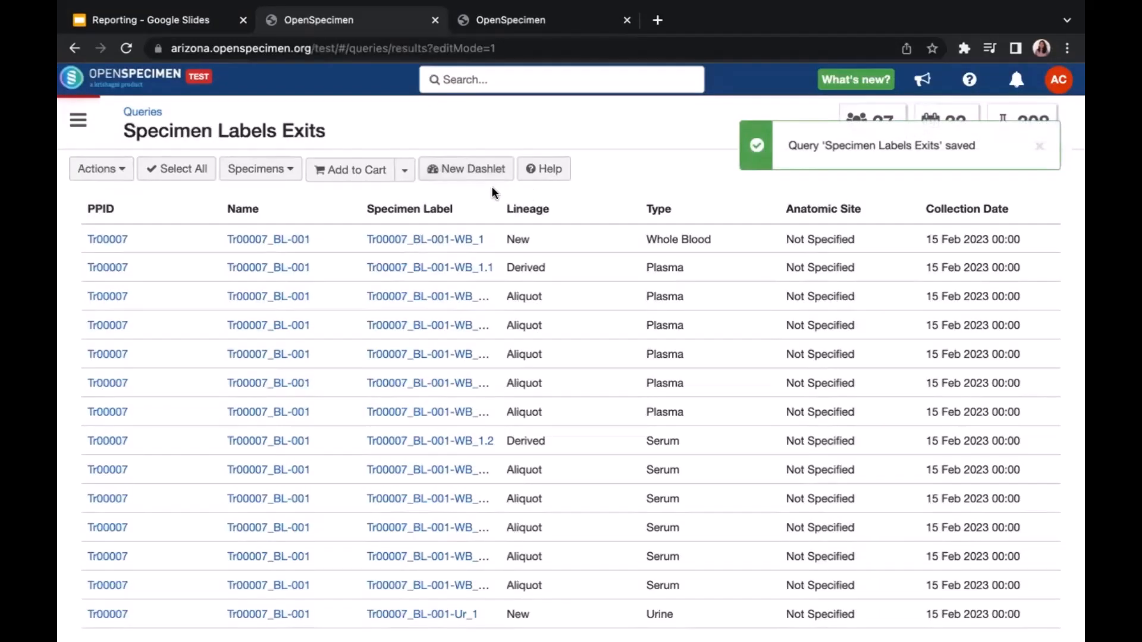
# Correct the saved query's title to Specimen Labels Exists and save it again.
pyautogui.click(113, 169)
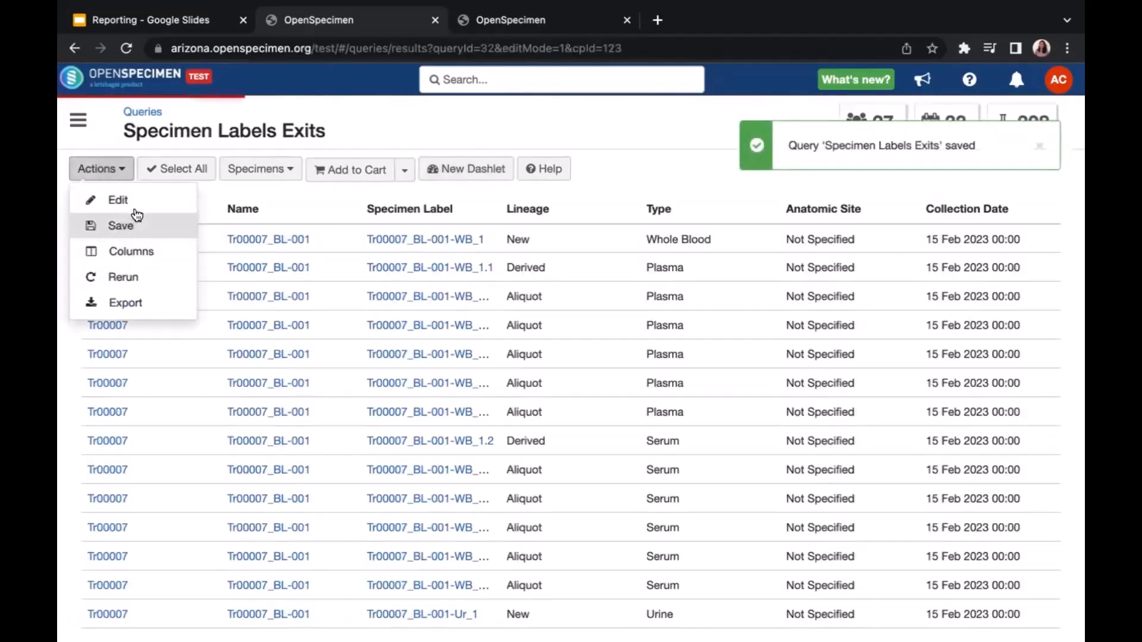
pyautogui.click(145, 224)
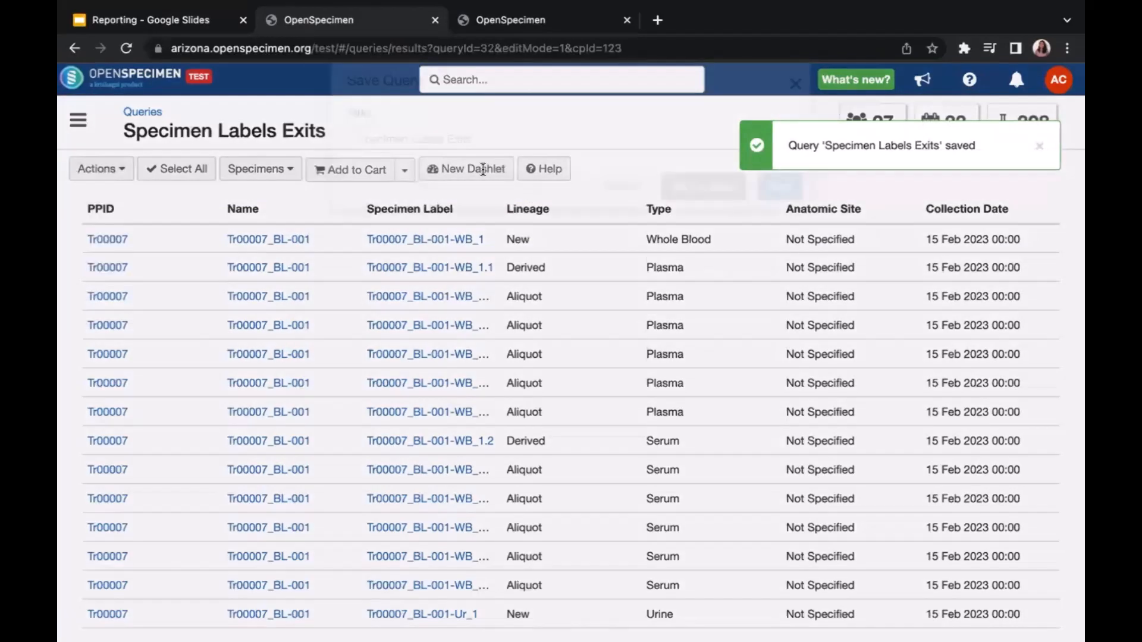
pyautogui.click(467, 173)
pyautogui.write('s')
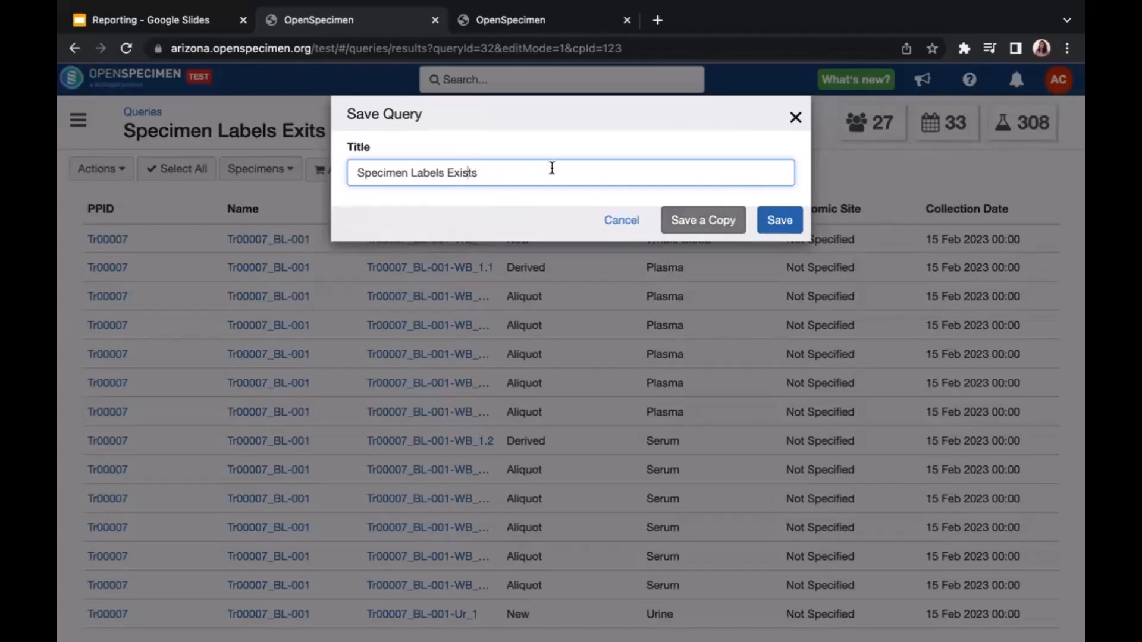
pyautogui.click(779, 220)
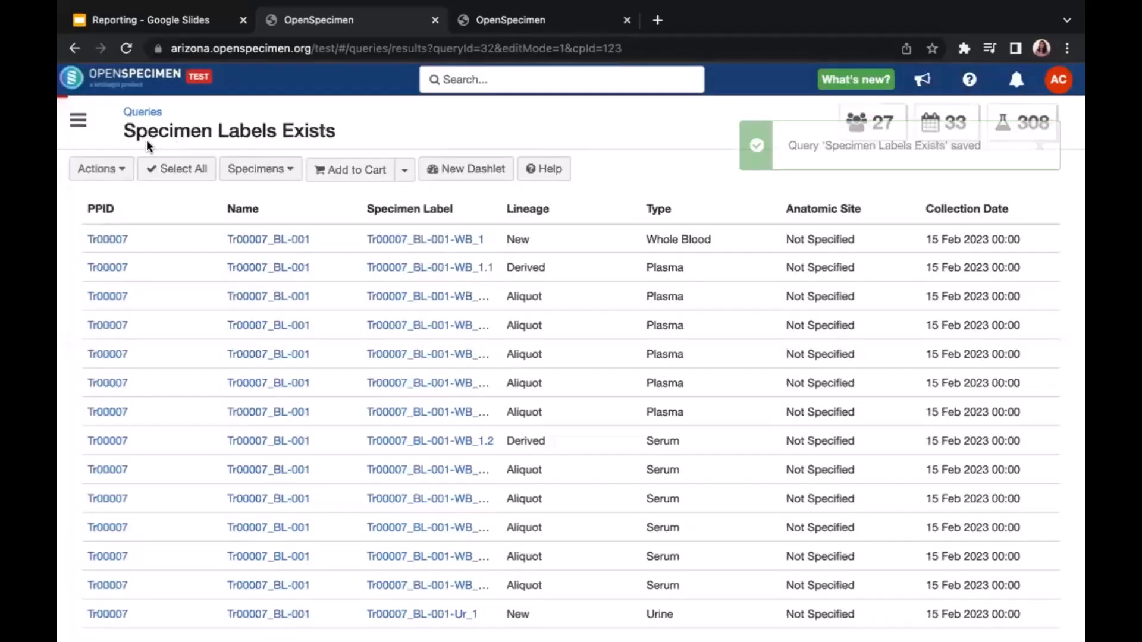
# Export the results of the Specimen Labels Exists query.
pyautogui.moveTo(146, 142); pyautogui.dragTo(118, 138)
pyautogui.click(109, 166)
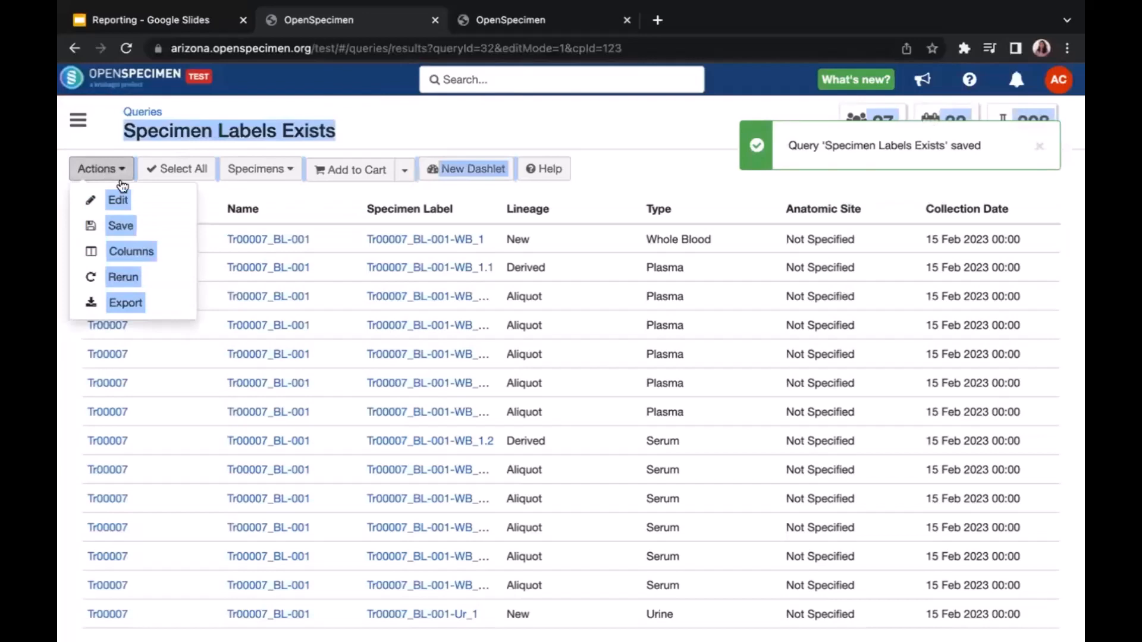
pyautogui.click(378, 124)
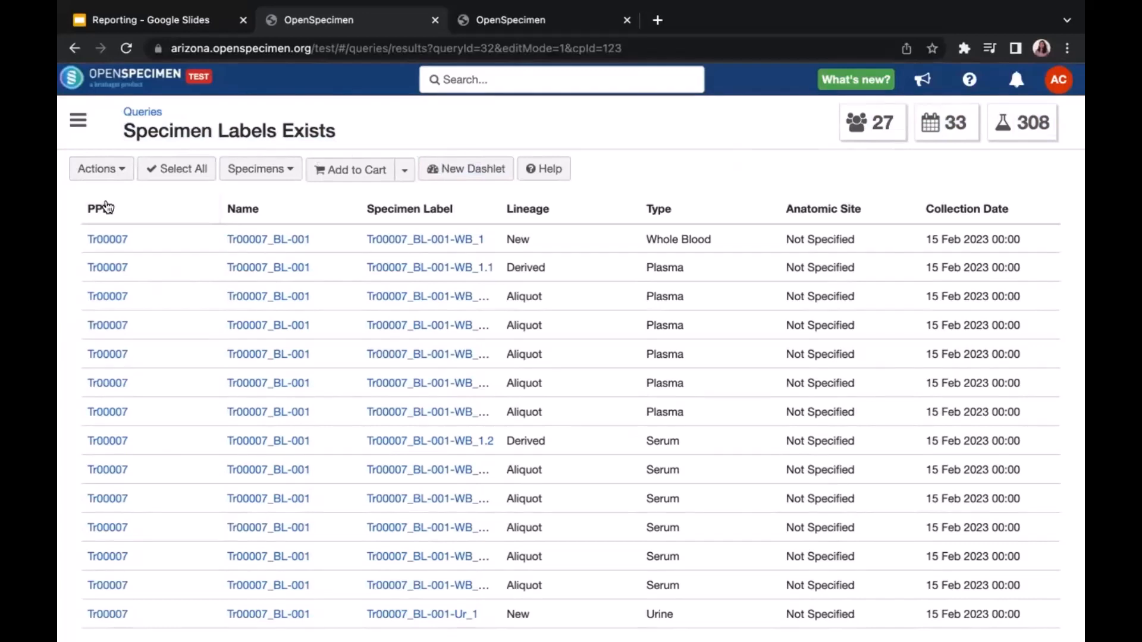
pyautogui.scroll(-15, 629, 315)
pyautogui.click(113, 170)
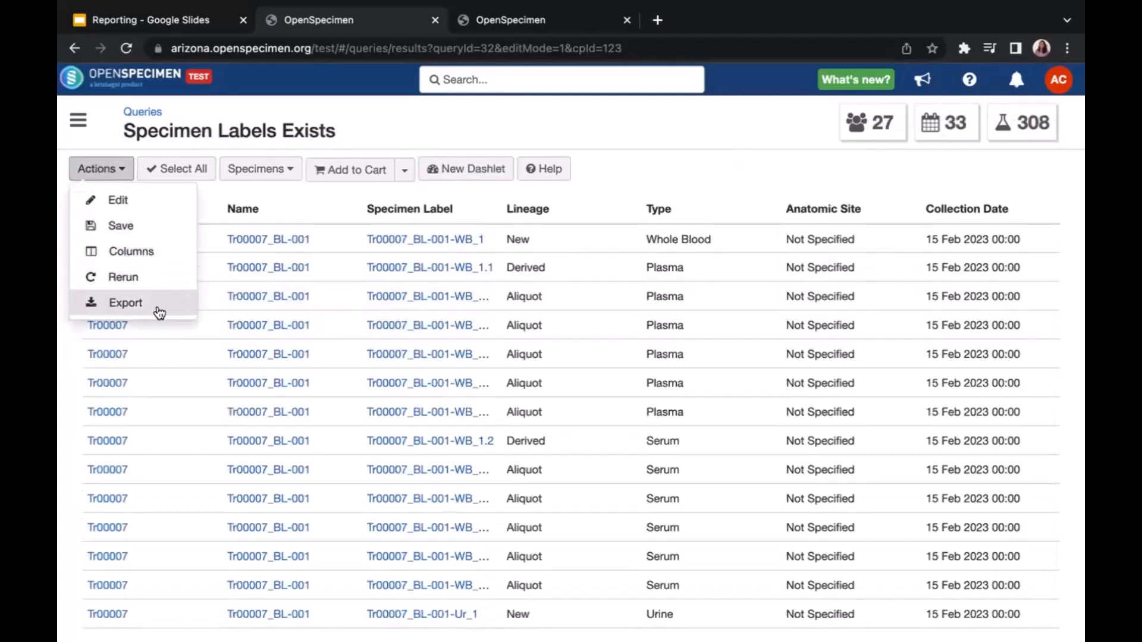
pyautogui.click(134, 304)
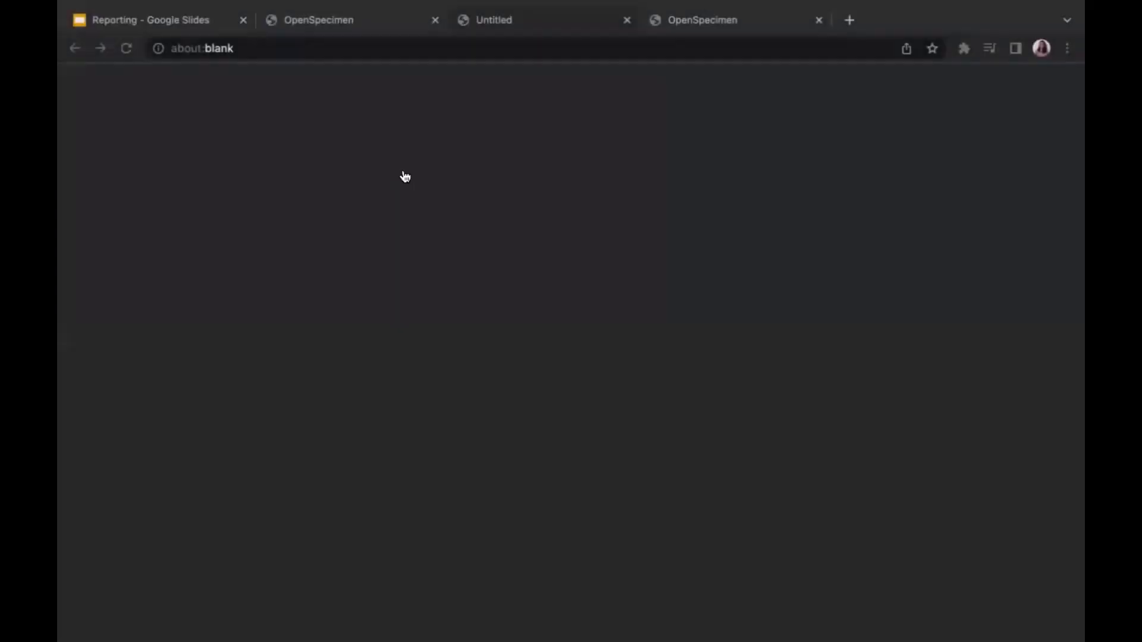
# Switch to LibreOffice Calc to open the exported QueryResults.csv, enlarge its window and review the exported columns.
pyautogui.click(194, 630)
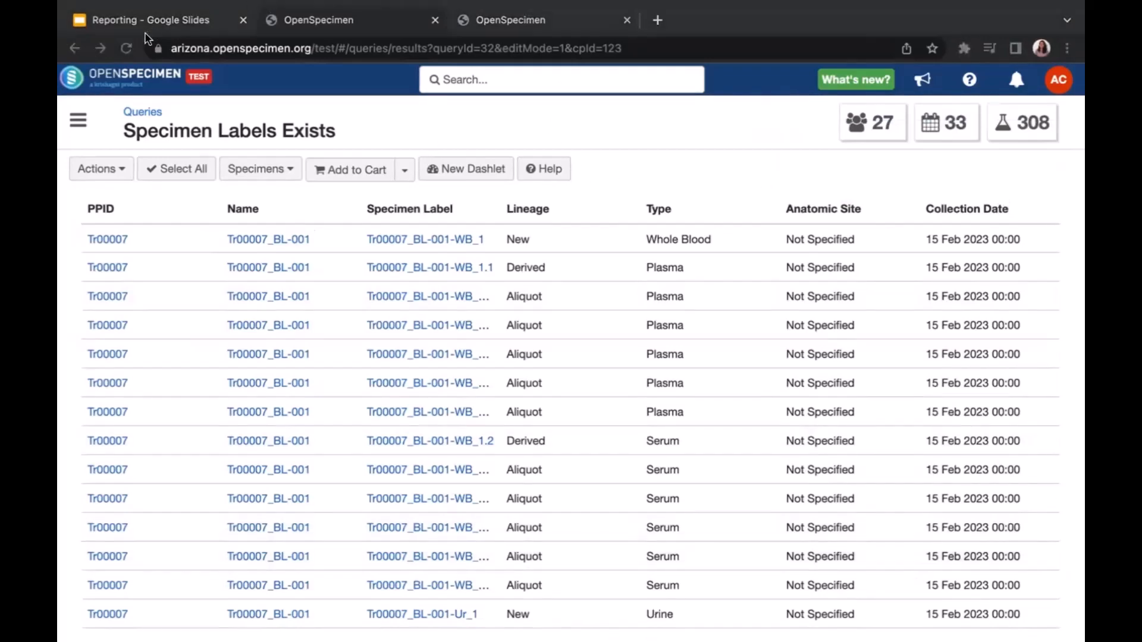
pyautogui.moveTo(119, 6)
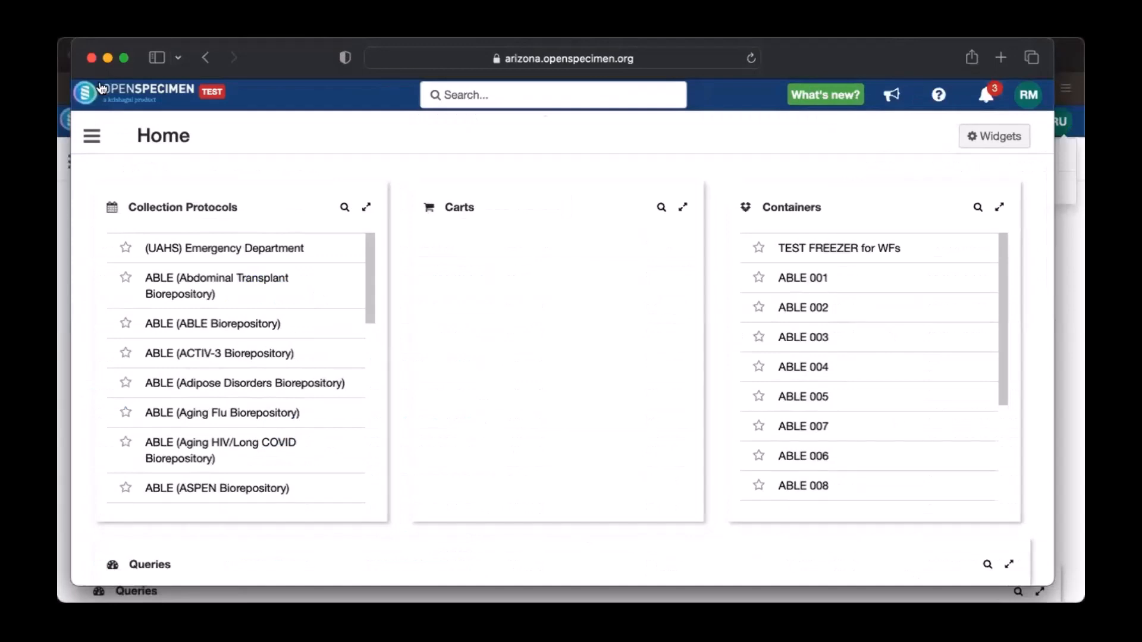
pyautogui.click(107, 59)
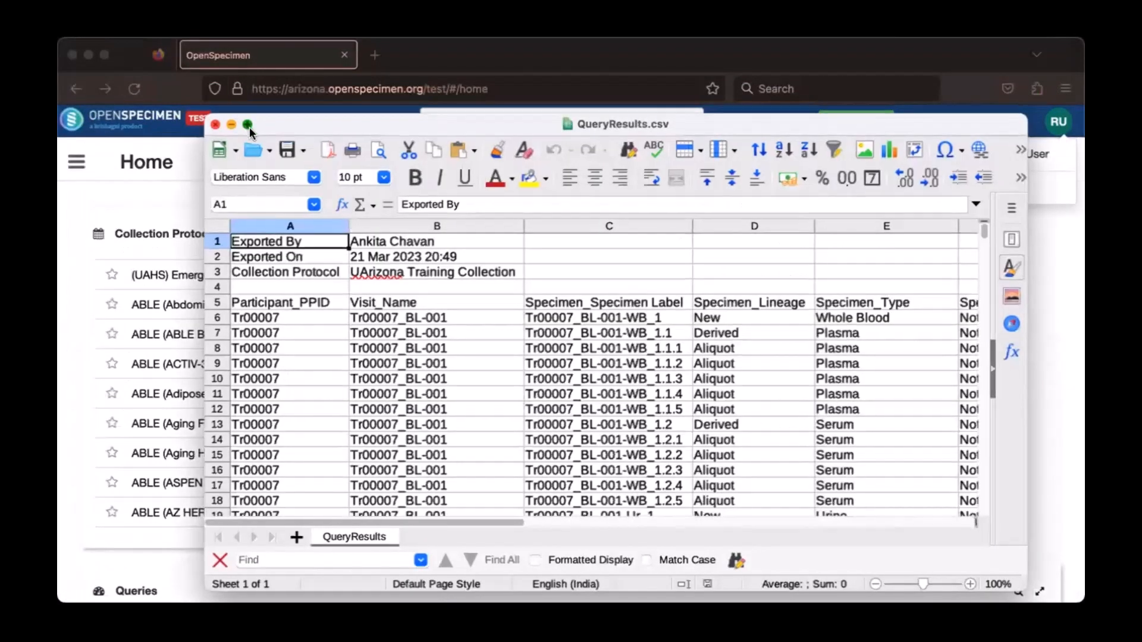
pyautogui.click(248, 127)
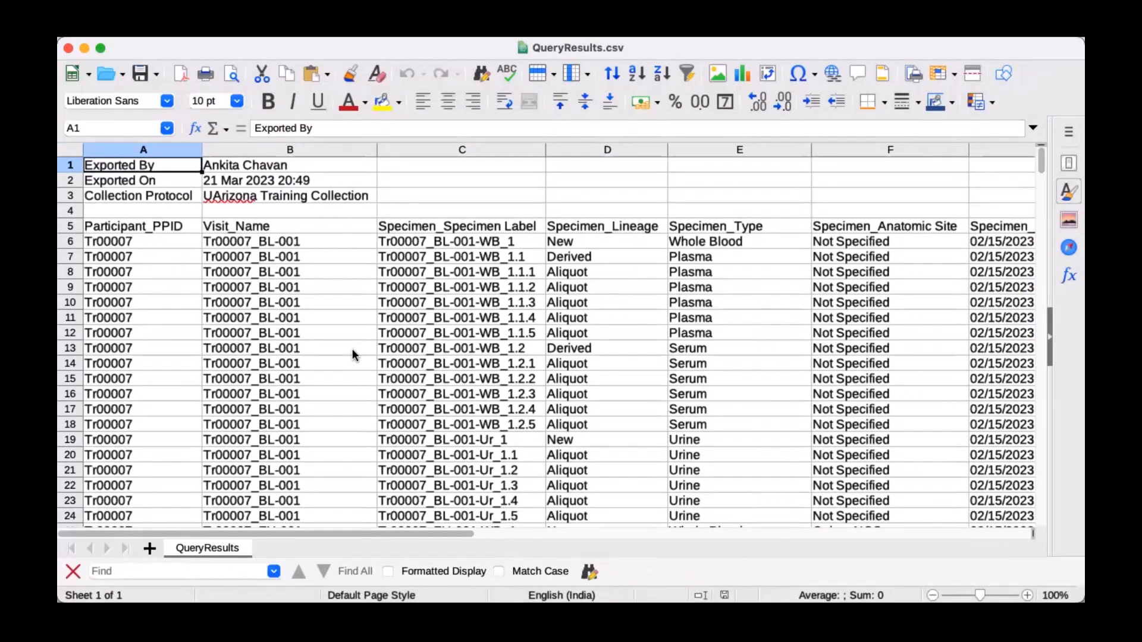
pyautogui.hscroll(3, 352, 349)
pyautogui.hscroll(-3, 352, 349)
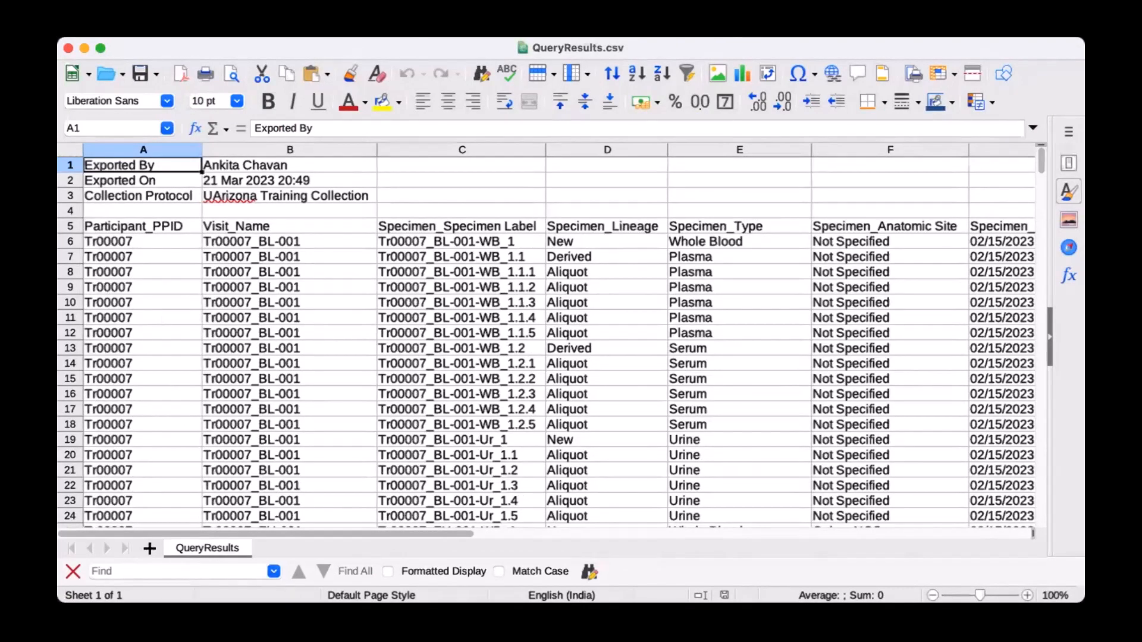
# Compare the query results in OpenSpecimen with the header details and records of the exported QueryResults.csv, and put the spreadsheet away.
pyautogui.press('super+Tab')
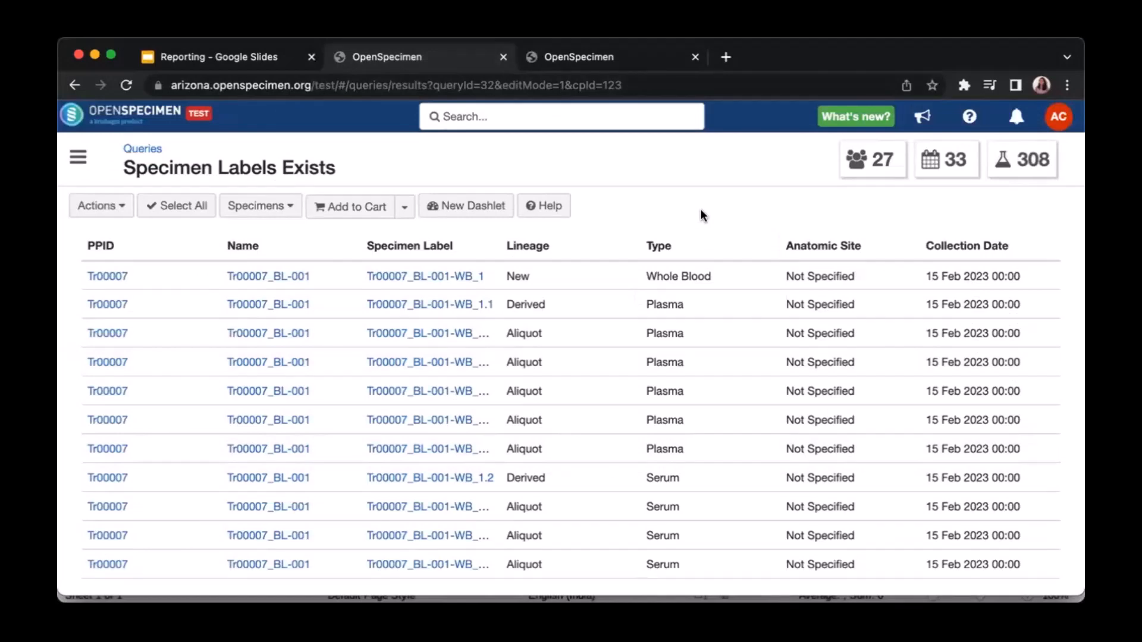
pyautogui.hotkey('ctrl', 'Tab')
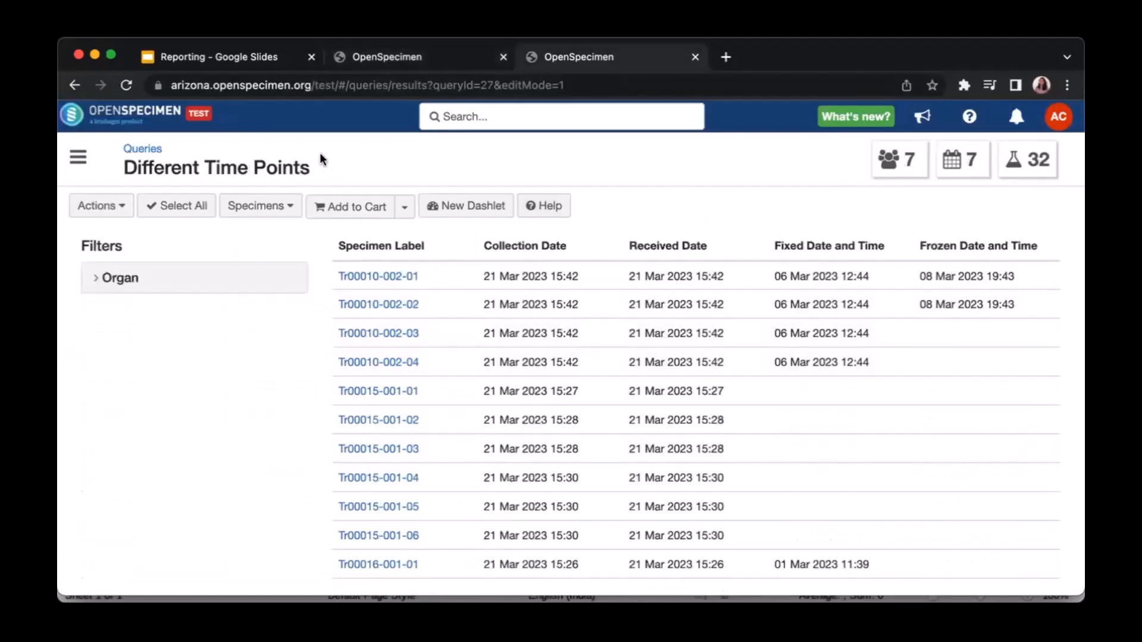
pyautogui.hotkey('ctrl', 'shift', 'Tab')
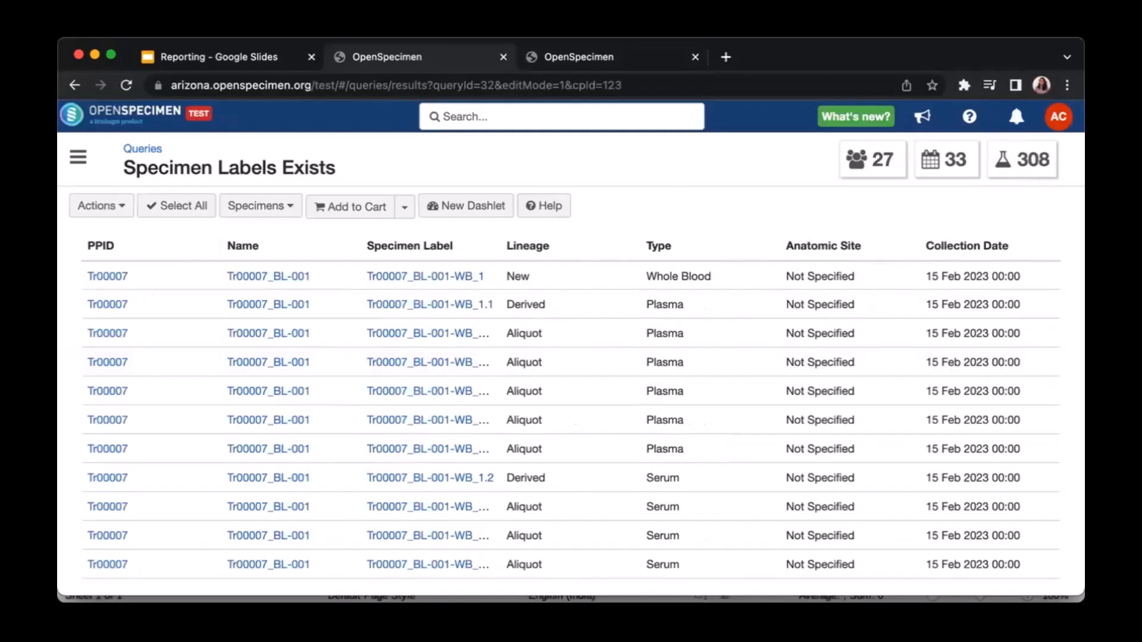
pyautogui.press('super+Tab')
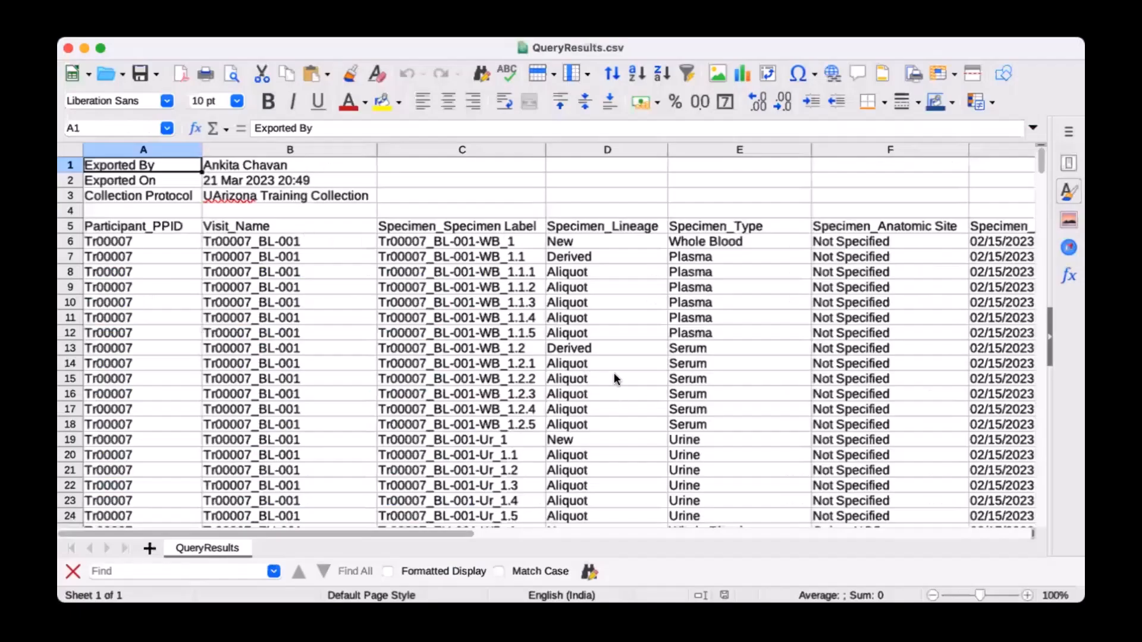
pyautogui.hscroll(3, 614, 373)
pyautogui.hscroll(-3, 614, 373)
pyautogui.click(302, 178)
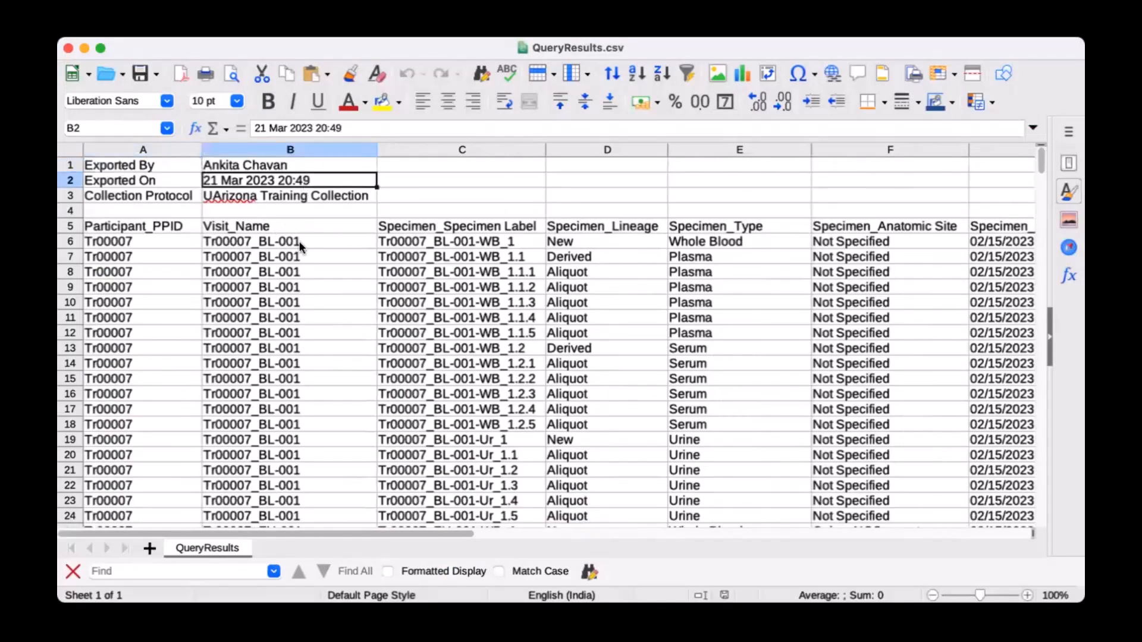
pyautogui.scroll(-6, 320, 445)
pyautogui.scroll(-7, 320, 445)
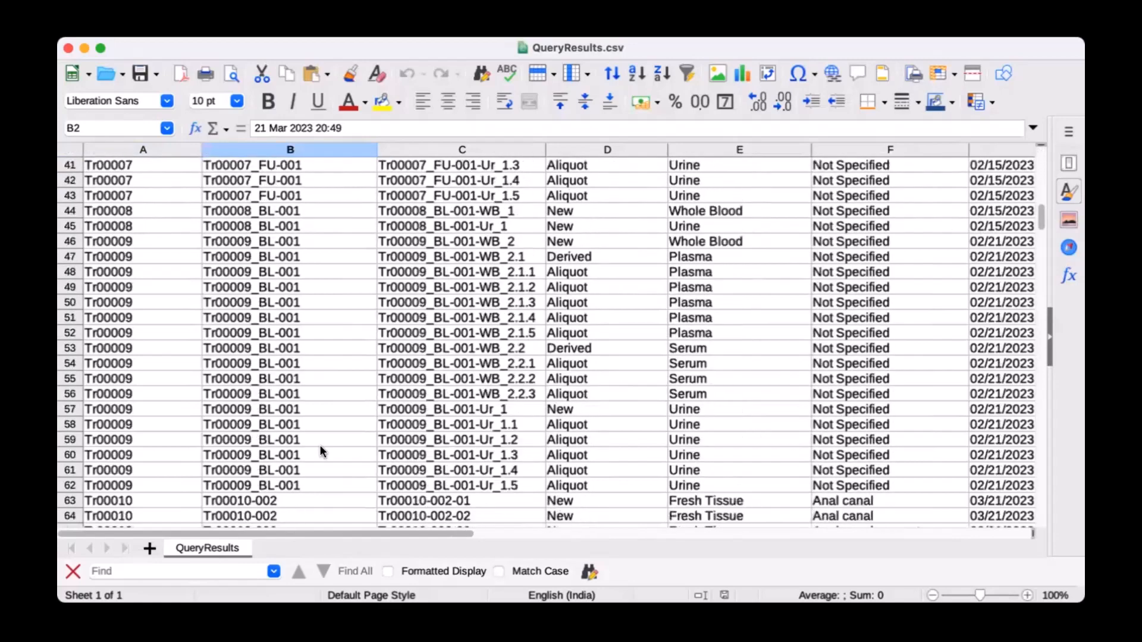
pyautogui.scroll(13, 320, 445)
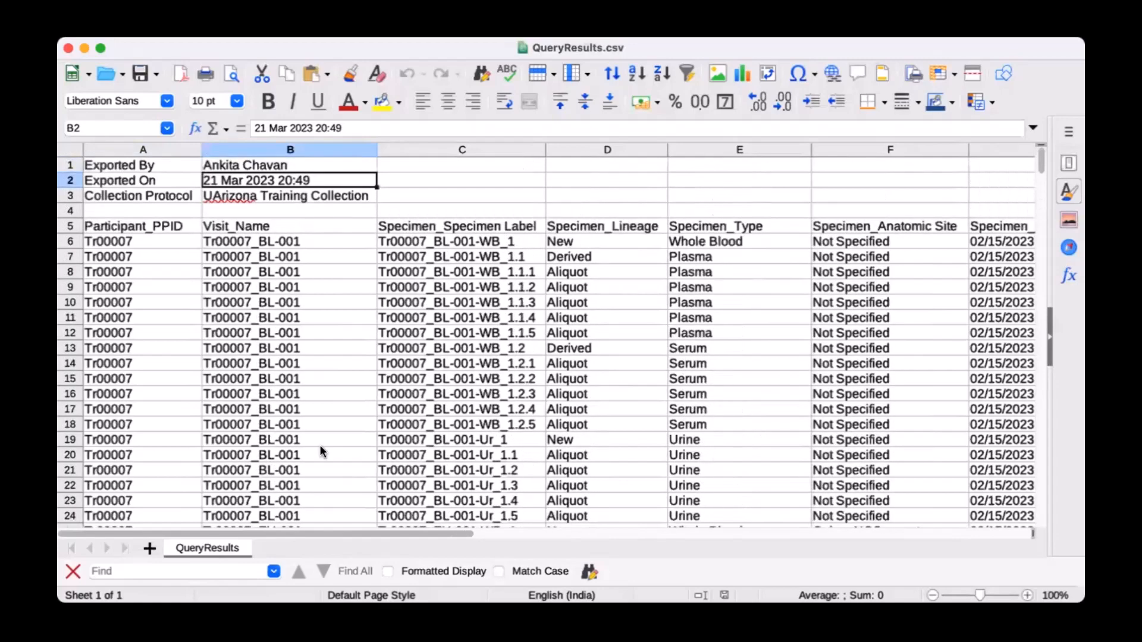
pyautogui.click(84, 49)
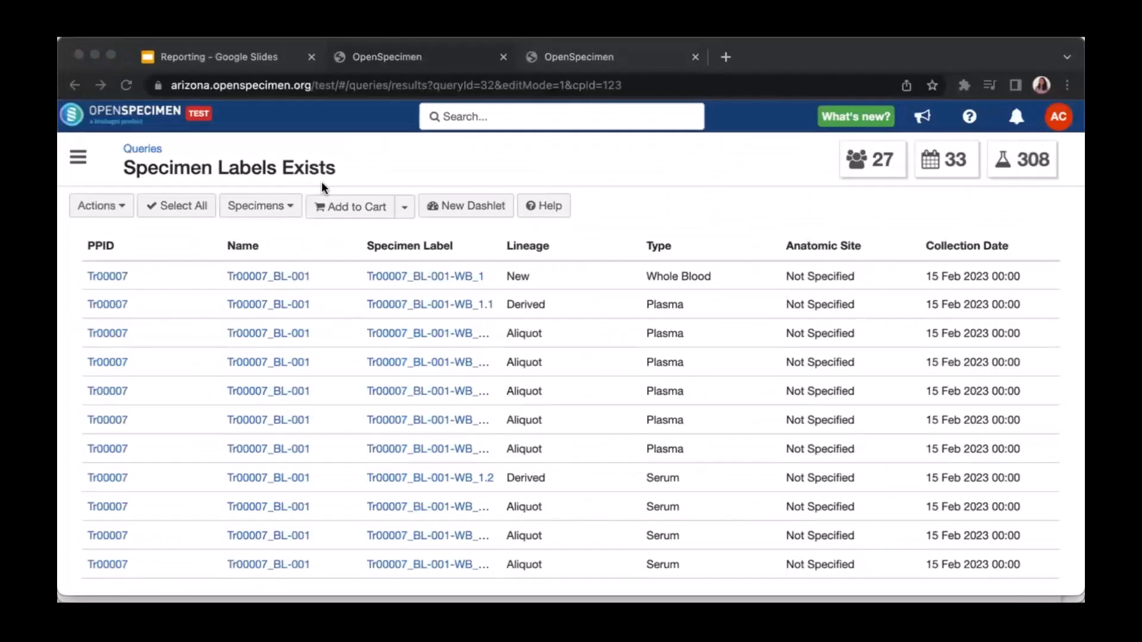
# Select the first three specimen records in the results and review the bulk specimen operations available for them.
pyautogui.click(197, 280)
pyautogui.click(197, 280)
pyautogui.click(184, 308)
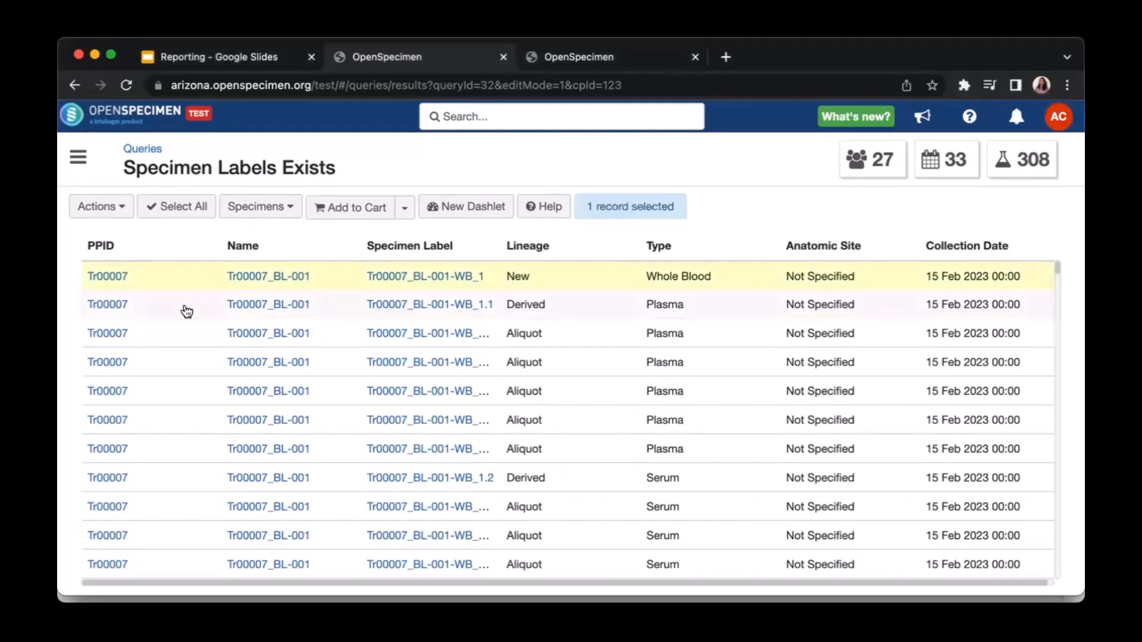
pyautogui.click(186, 337)
pyautogui.click(290, 216)
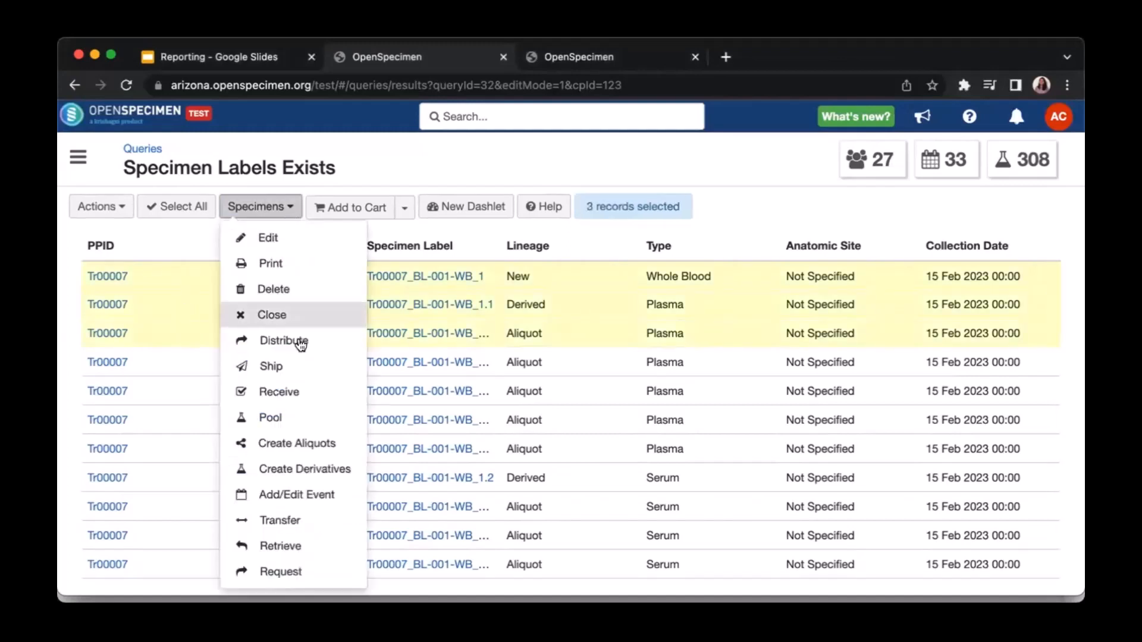
pyautogui.scroll(-1, 327, 453)
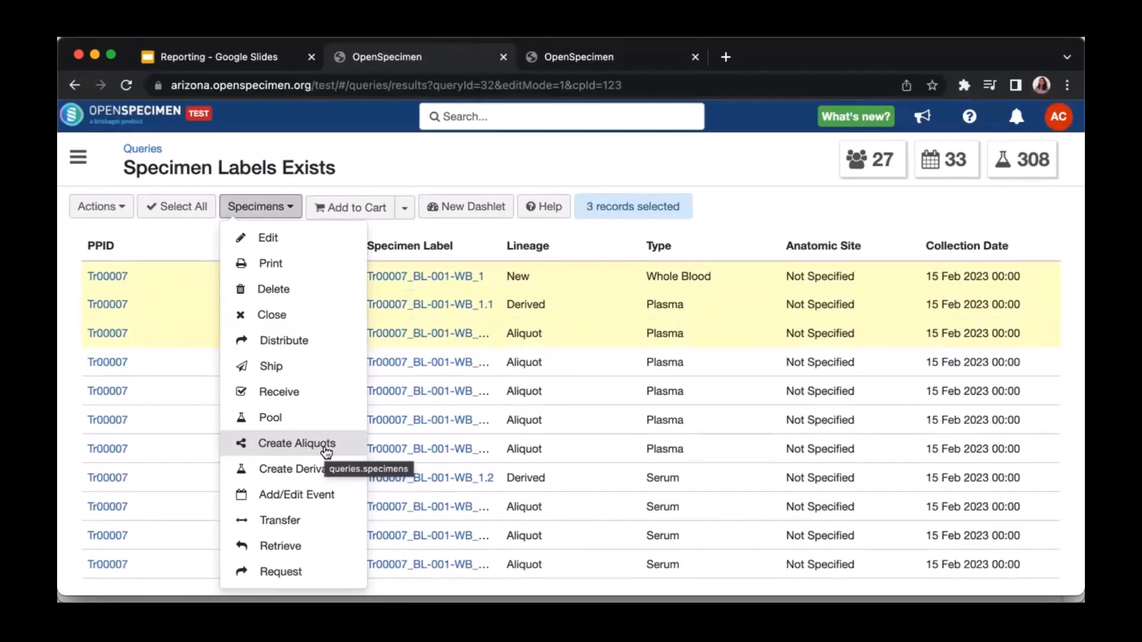
pyautogui.click(322, 174)
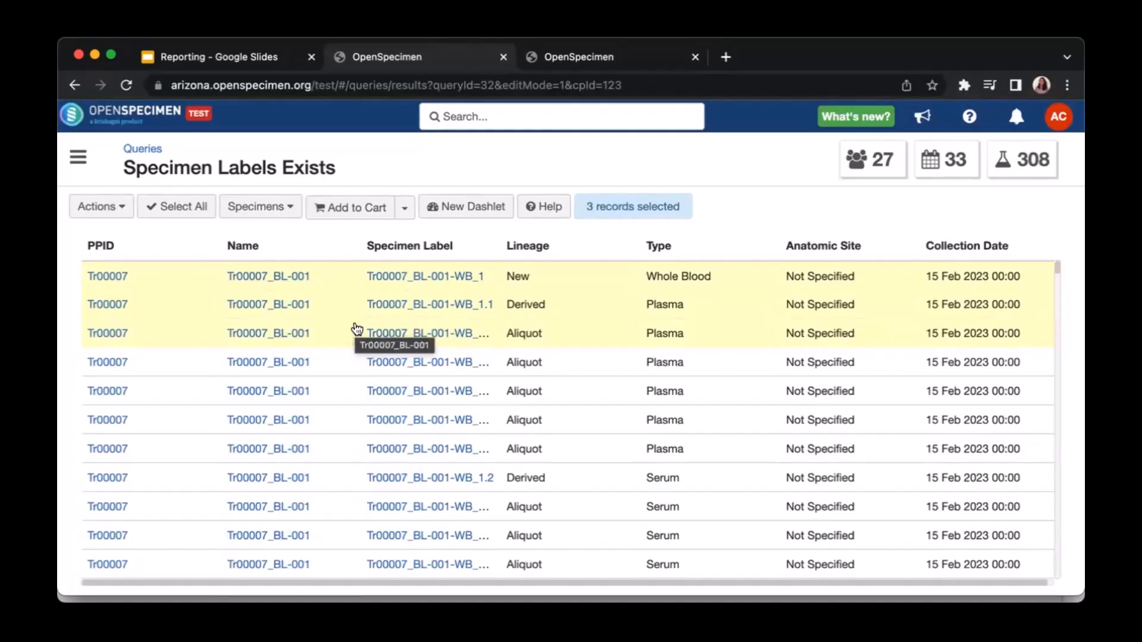
# Deselect the three specimen records, and show the carts and cart options available for adding specimens.
pyautogui.click(331, 336)
pyautogui.click(331, 307)
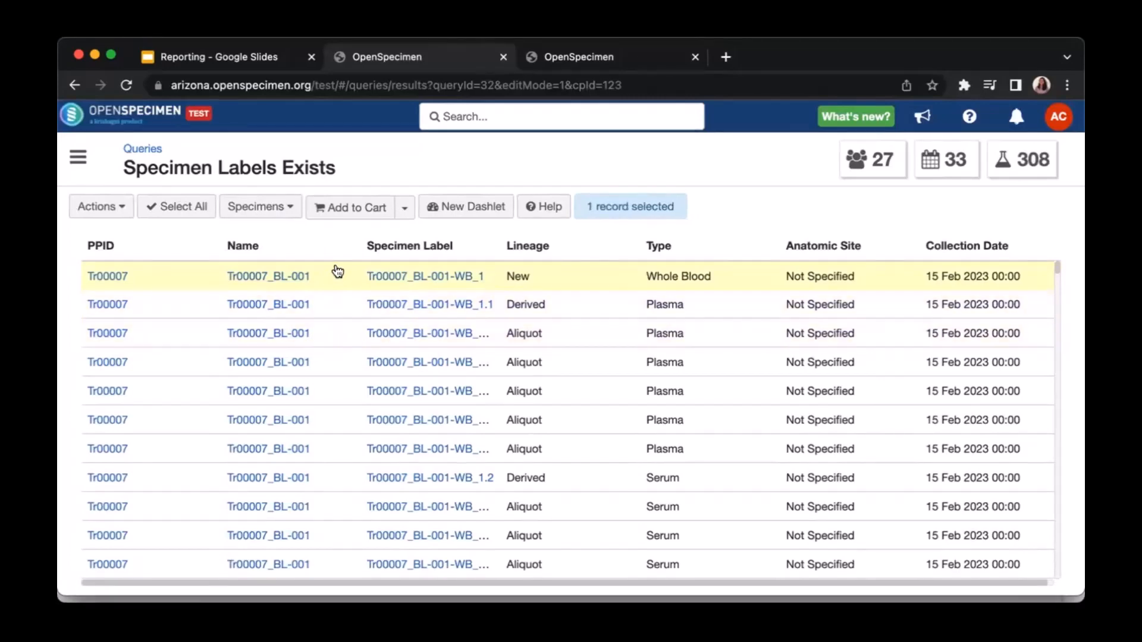
pyautogui.click(338, 272)
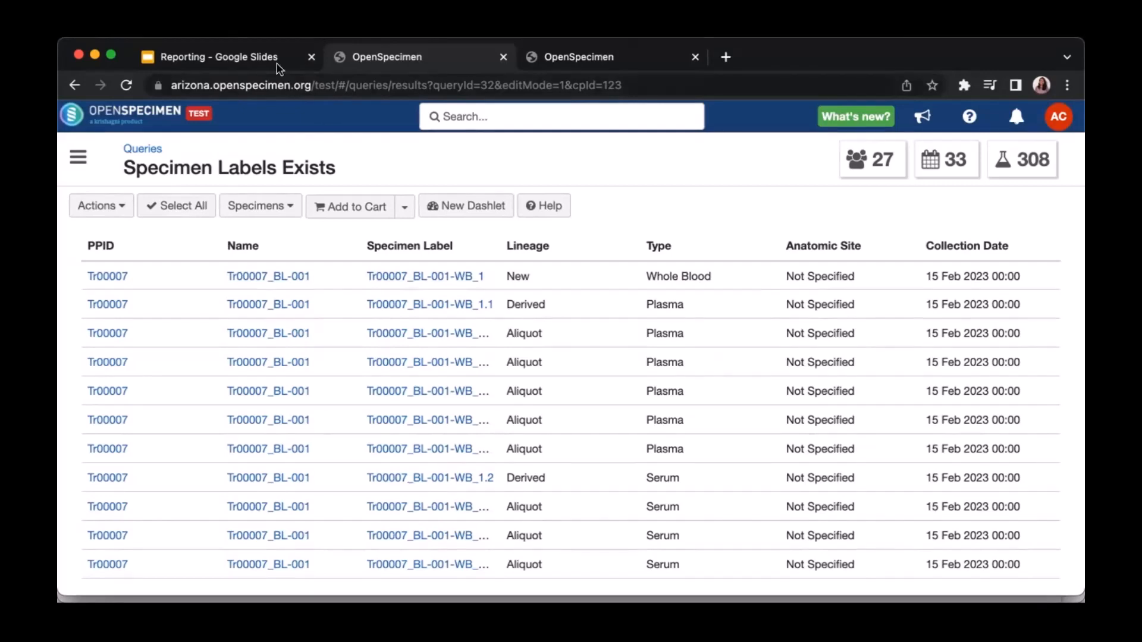
pyautogui.click(405, 211)
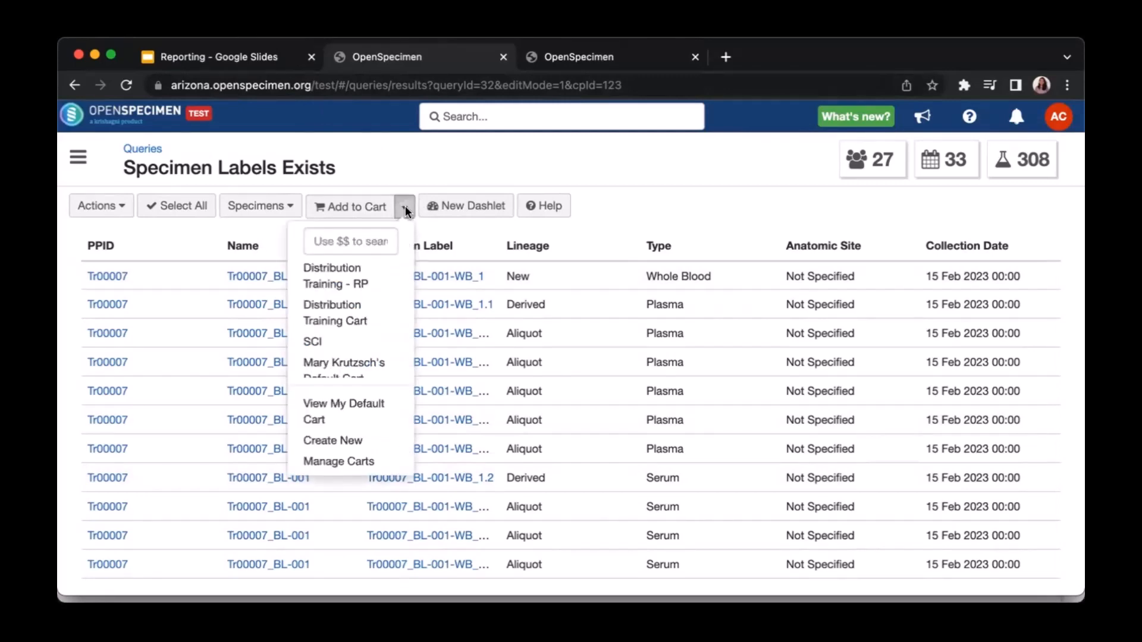
# Select the first two specimen records and review the bulk specimen operations available for them.
pyautogui.click(405, 211)
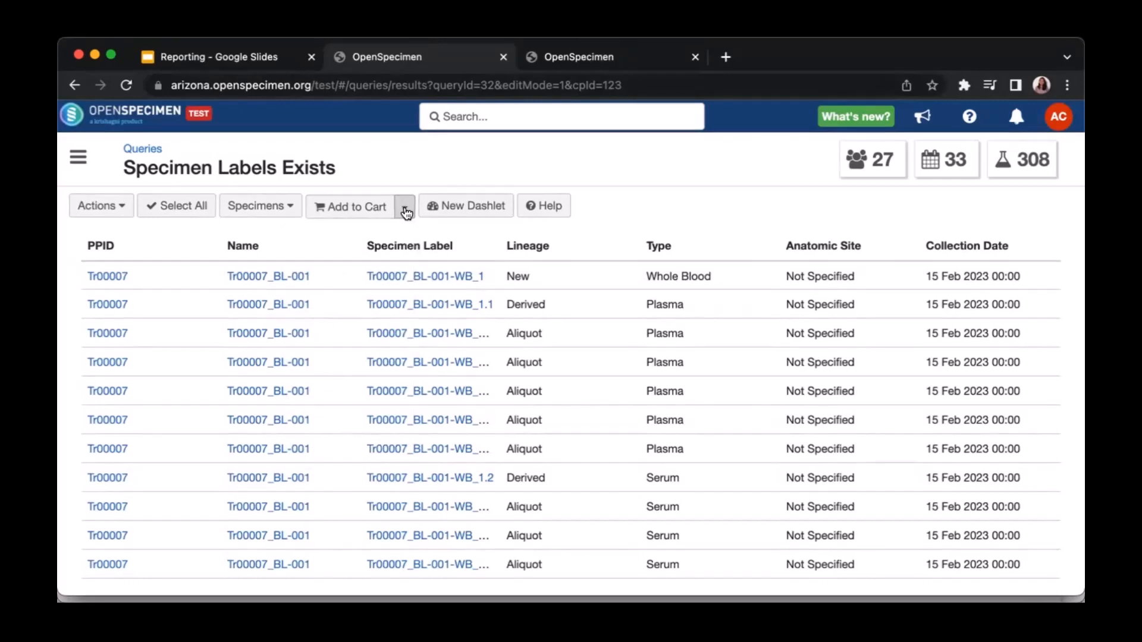
pyautogui.click(405, 212)
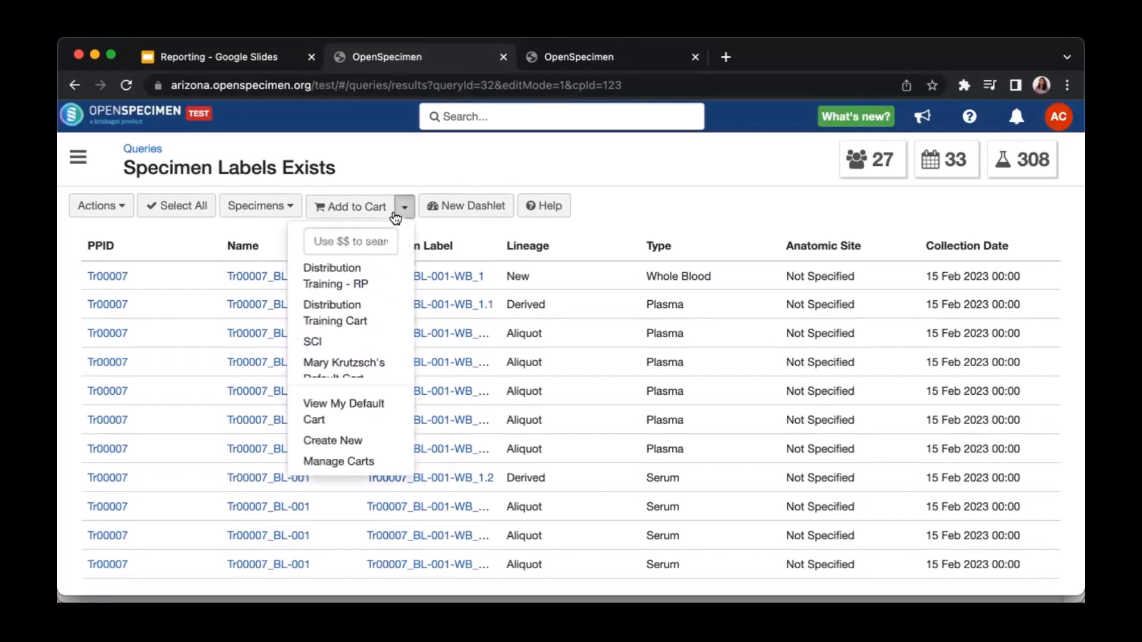
pyautogui.click(166, 289)
pyautogui.click(173, 305)
pyautogui.click(259, 206)
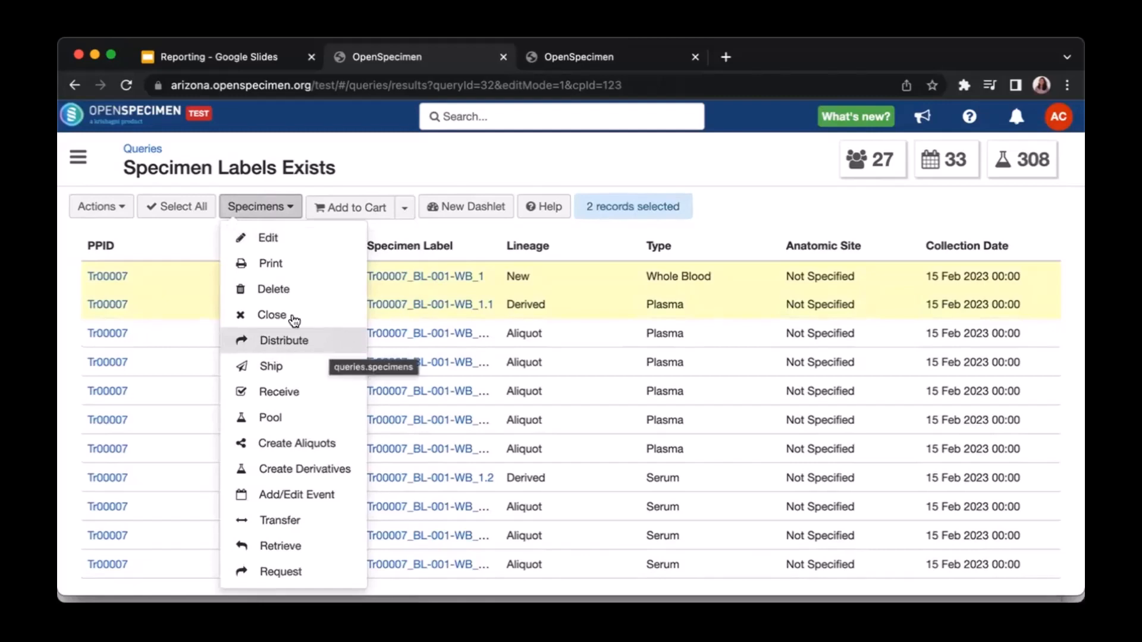
# Sort the query results by PPID, trying both ascending and descending order.
pyautogui.click(179, 253)
pyautogui.click(177, 283)
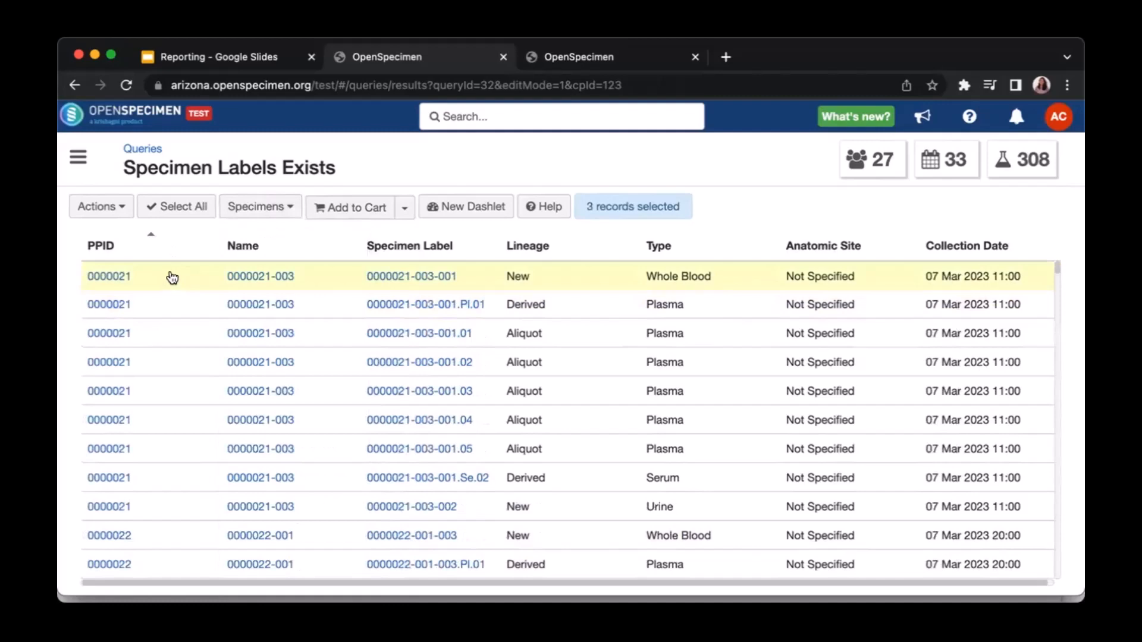
pyautogui.click(169, 267)
pyautogui.click(147, 250)
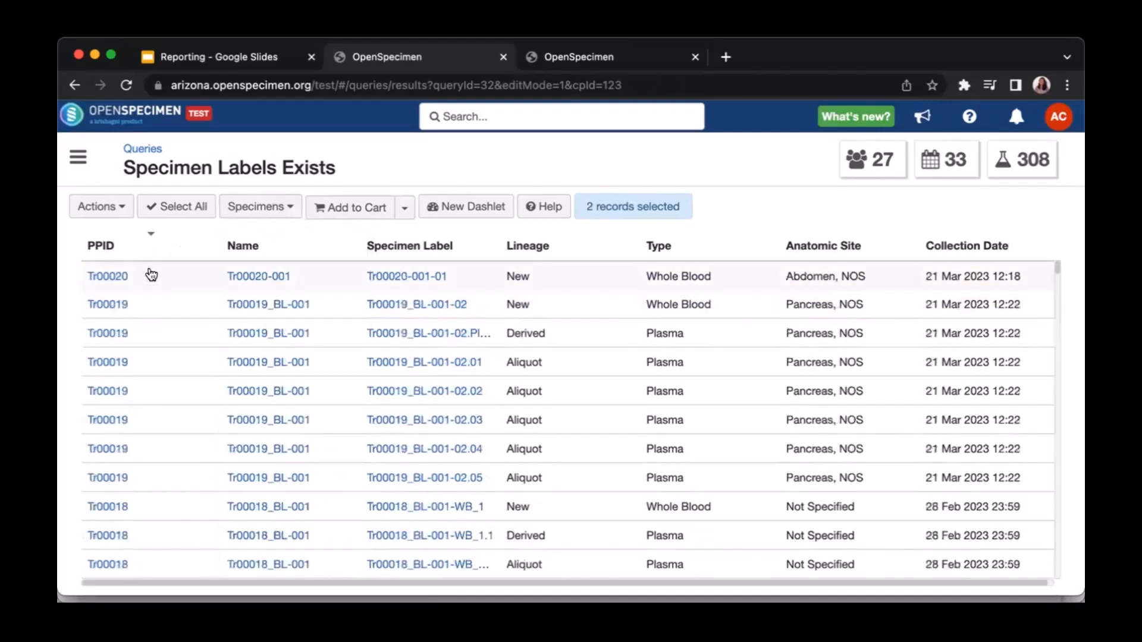
pyautogui.click(133, 243)
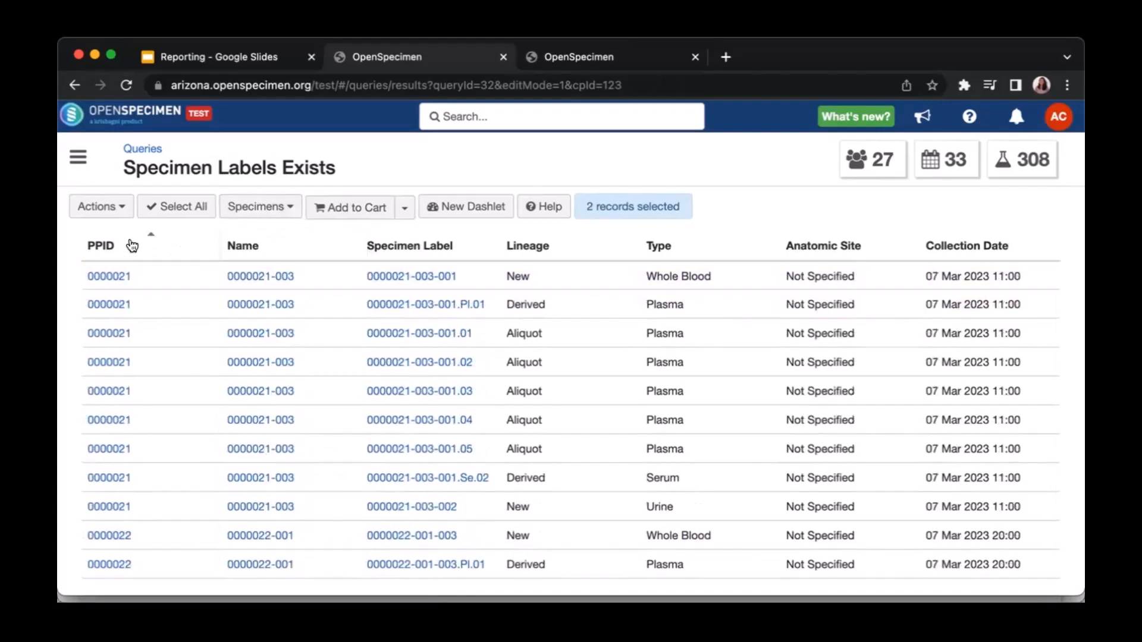
# Reopen the Specimen Labels Exists query from the query list, select all of its records and clear the selection.
pyautogui.click(147, 152)
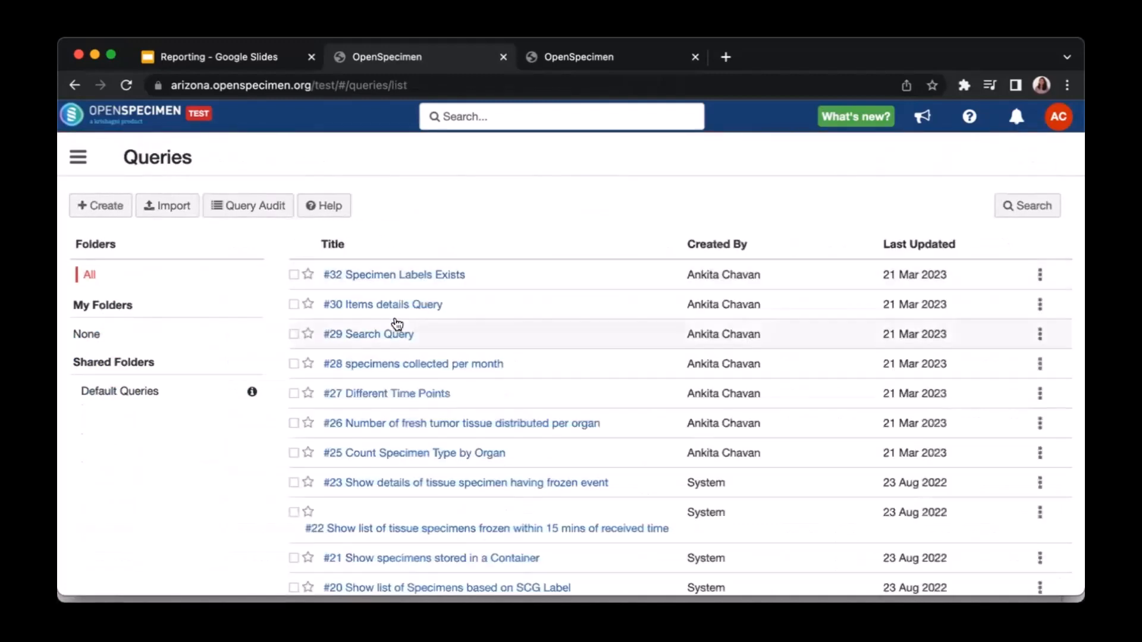
pyautogui.click(394, 275)
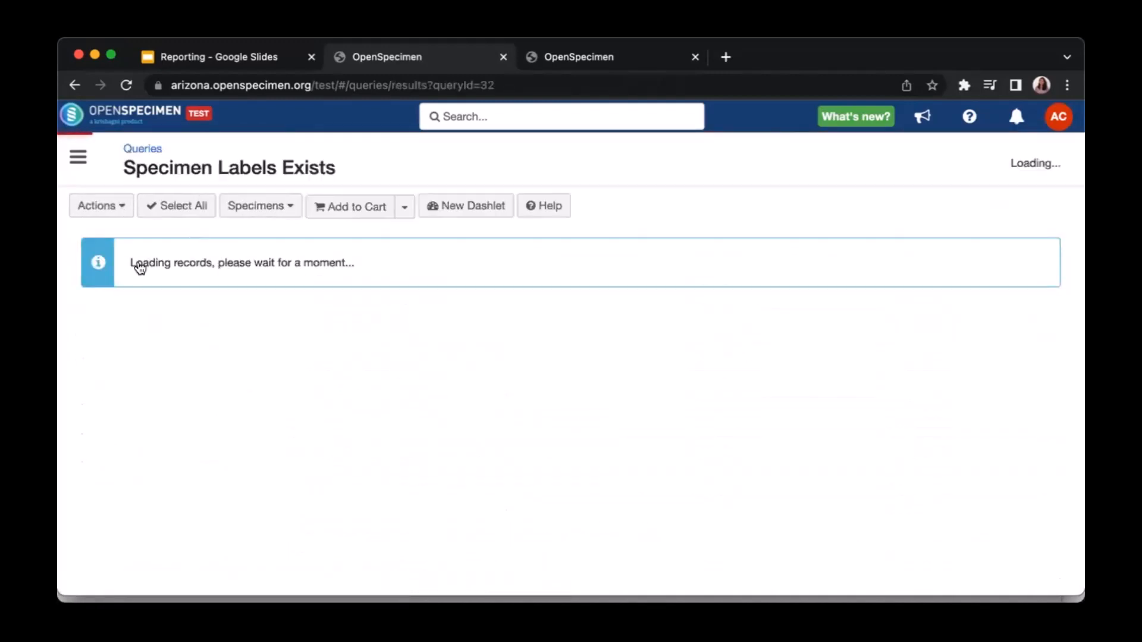
pyautogui.click(146, 275)
pyautogui.click(146, 301)
pyautogui.click(166, 216)
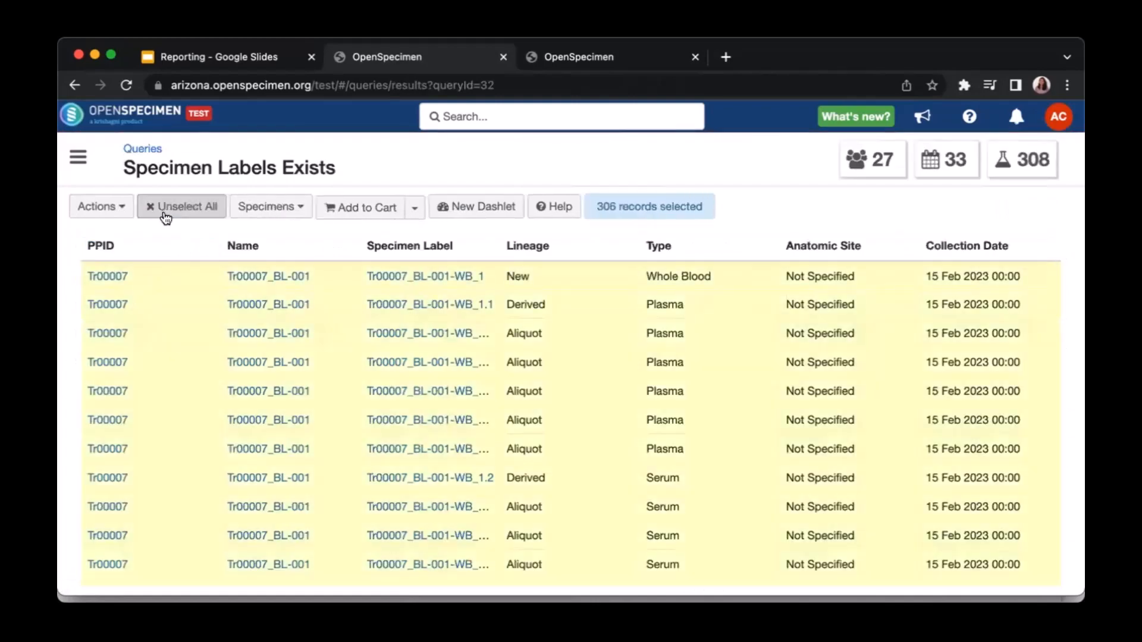
pyautogui.click(166, 215)
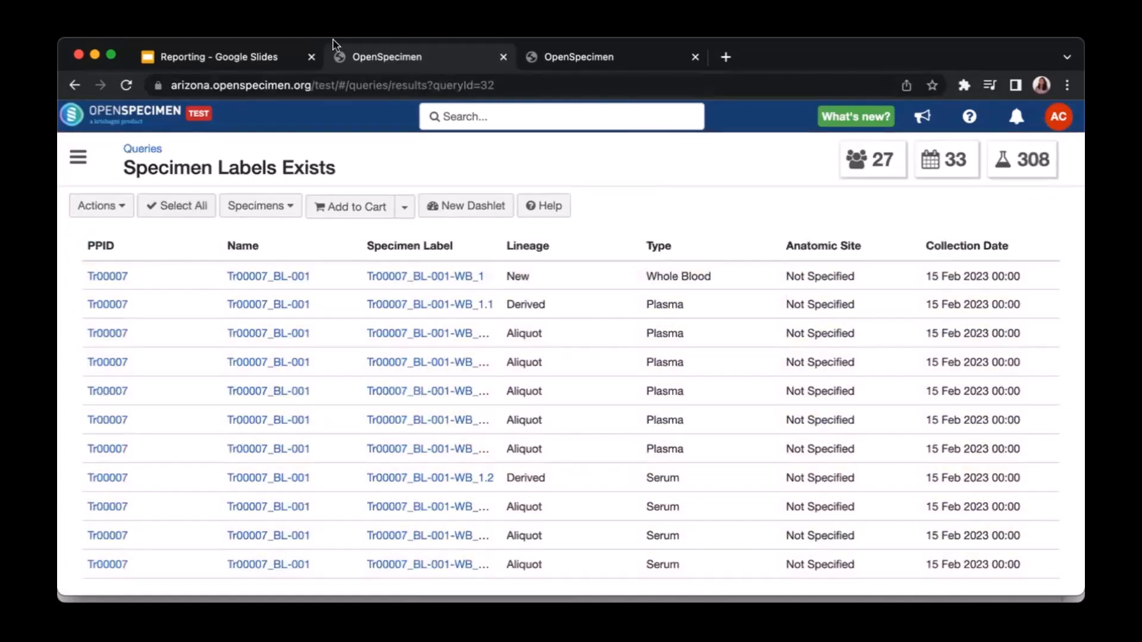
# Review the cart options for the query results and return to the list of queries.
pyautogui.click(407, 208)
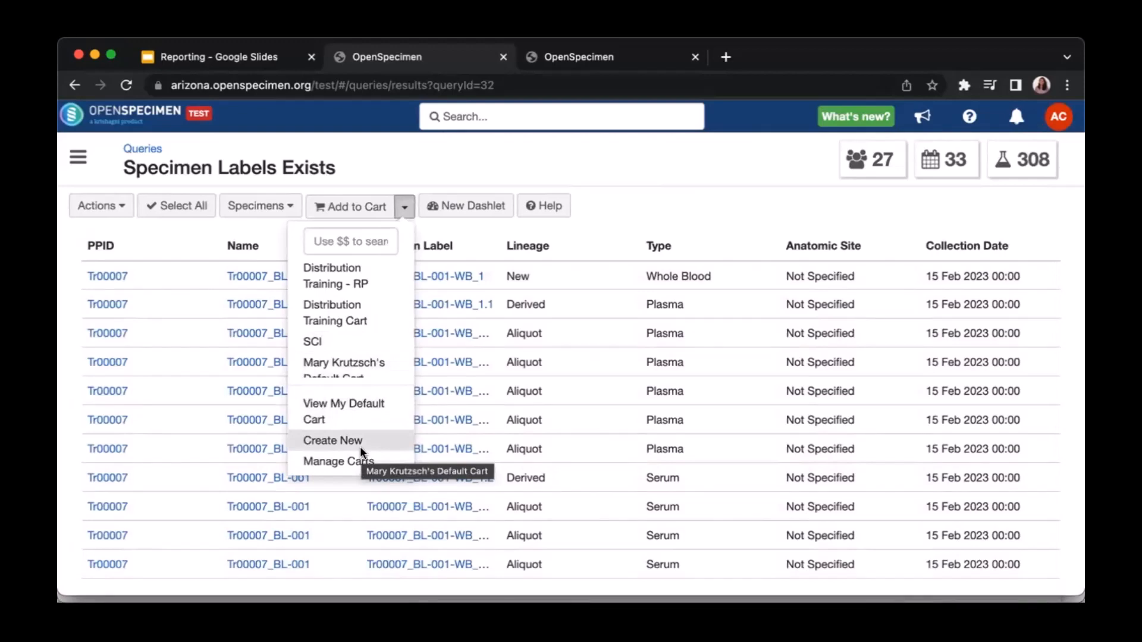
pyautogui.click(135, 148)
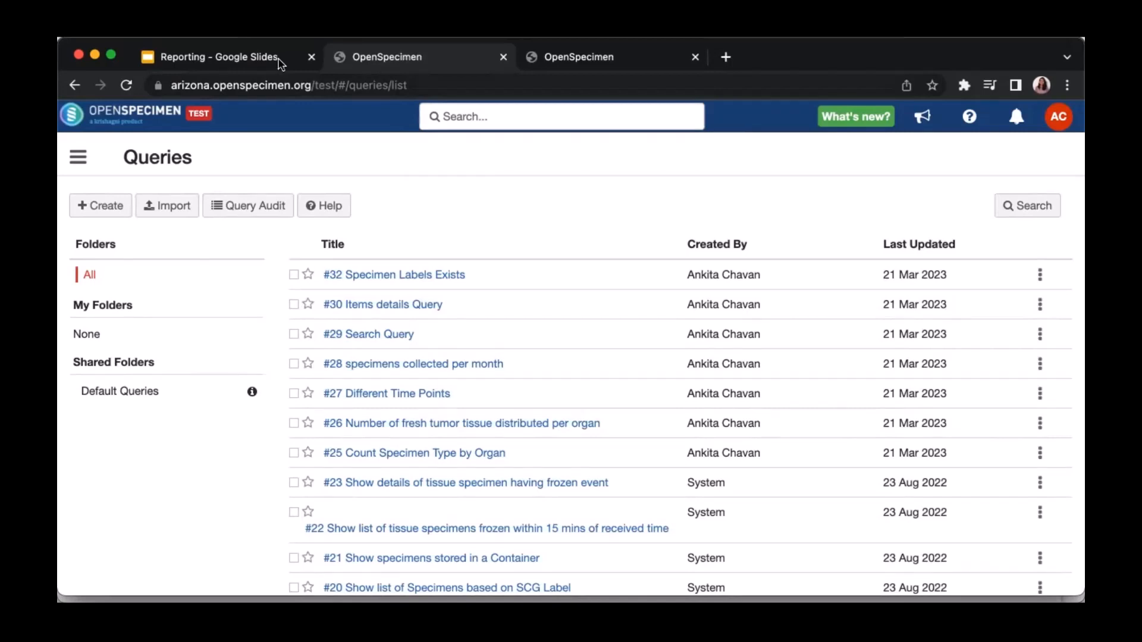
# Open the Specimen Labels Exists query for editing and show the Specimen fields available for filtering.
pyautogui.click(379, 274)
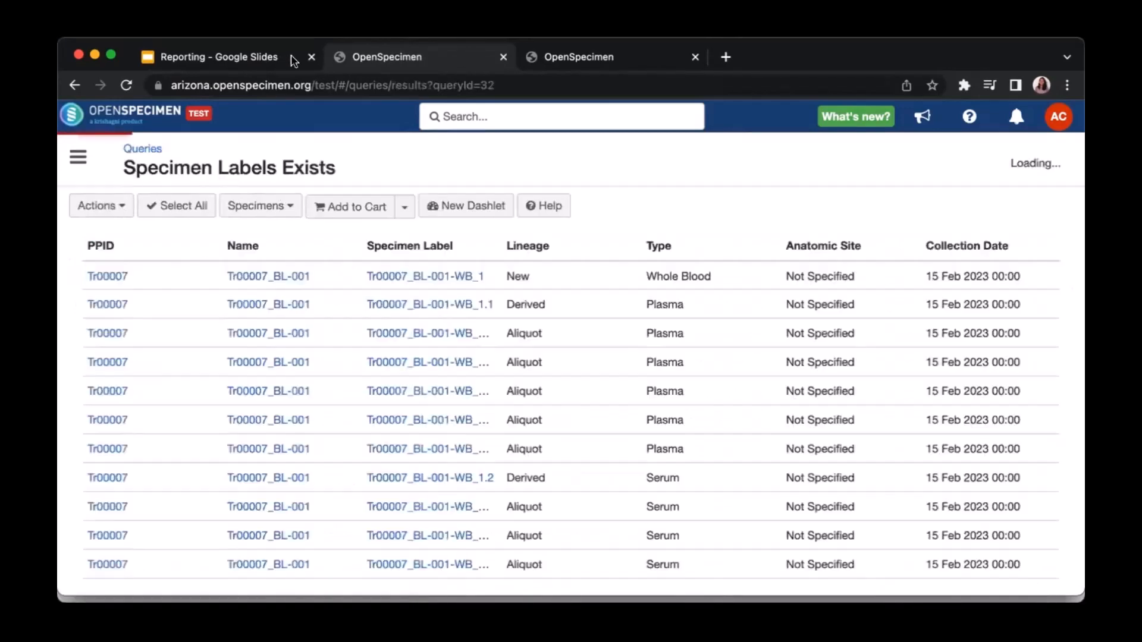
pyautogui.click(100, 206)
pyautogui.click(117, 237)
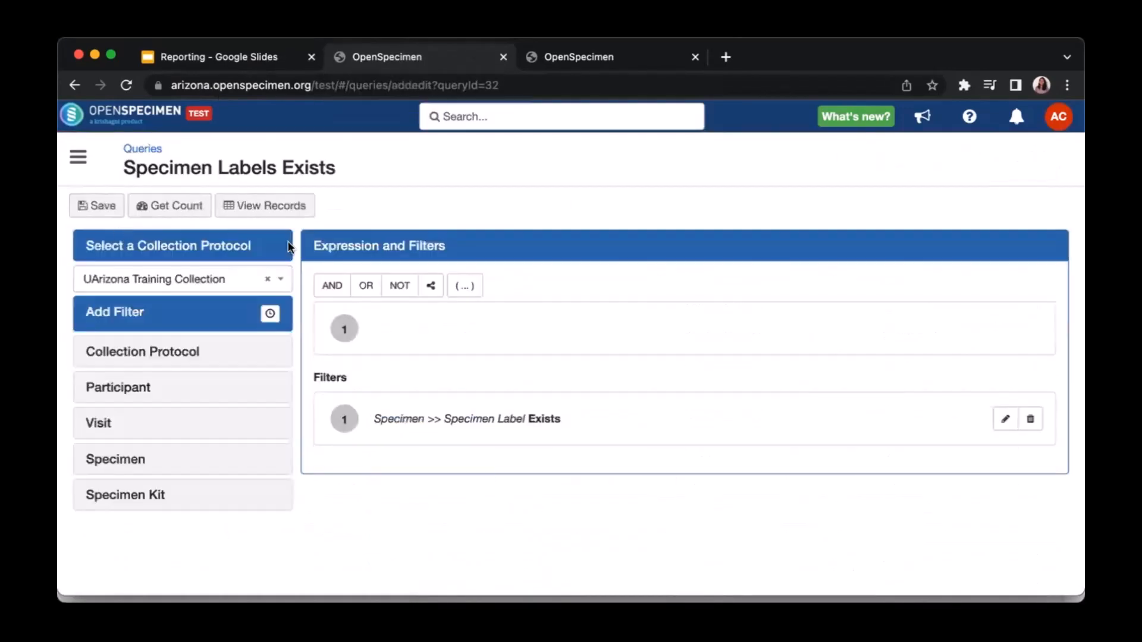
pyautogui.click(122, 464)
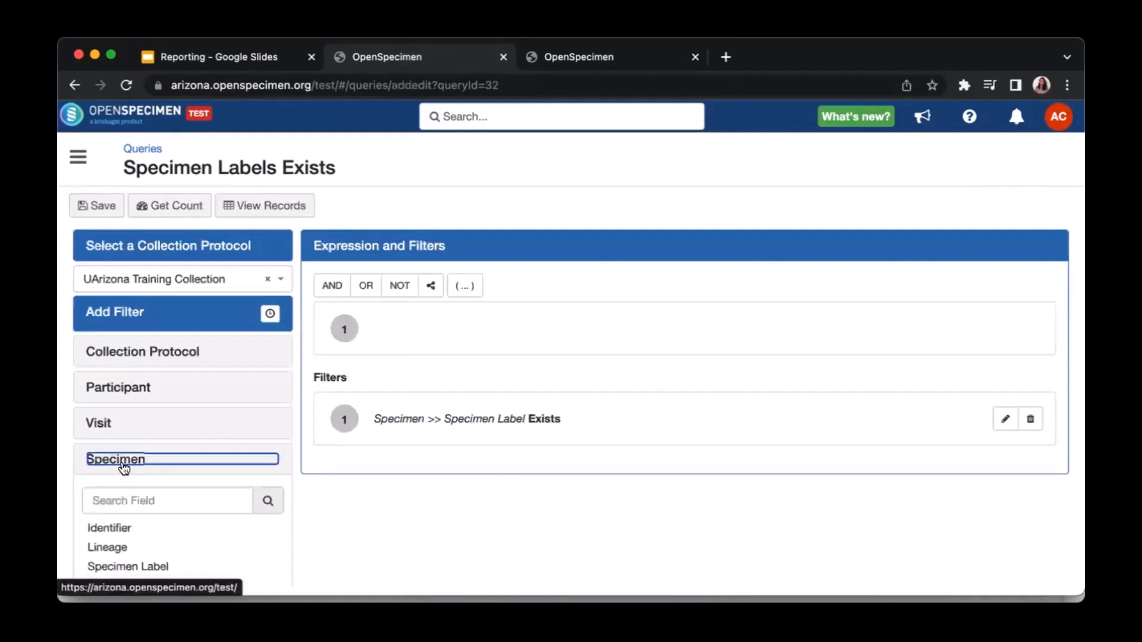
pyautogui.scroll(-3, 123, 466)
pyautogui.scroll(-2, 120, 462)
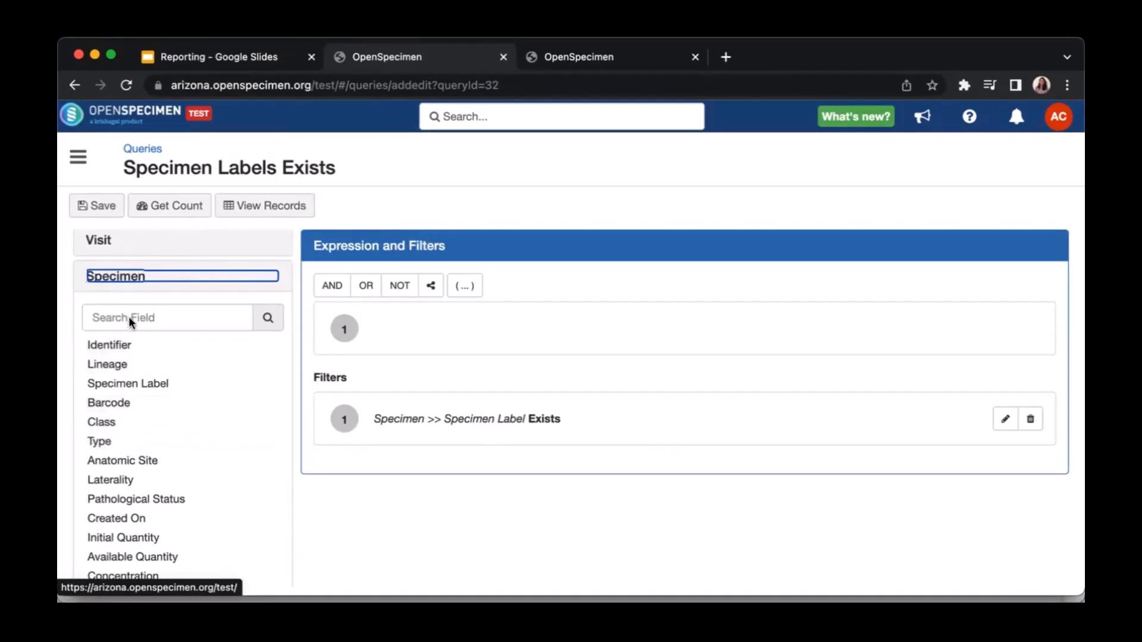
# Add a Specimen filter requiring Type to equal Plasma.
pyautogui.click(112, 443)
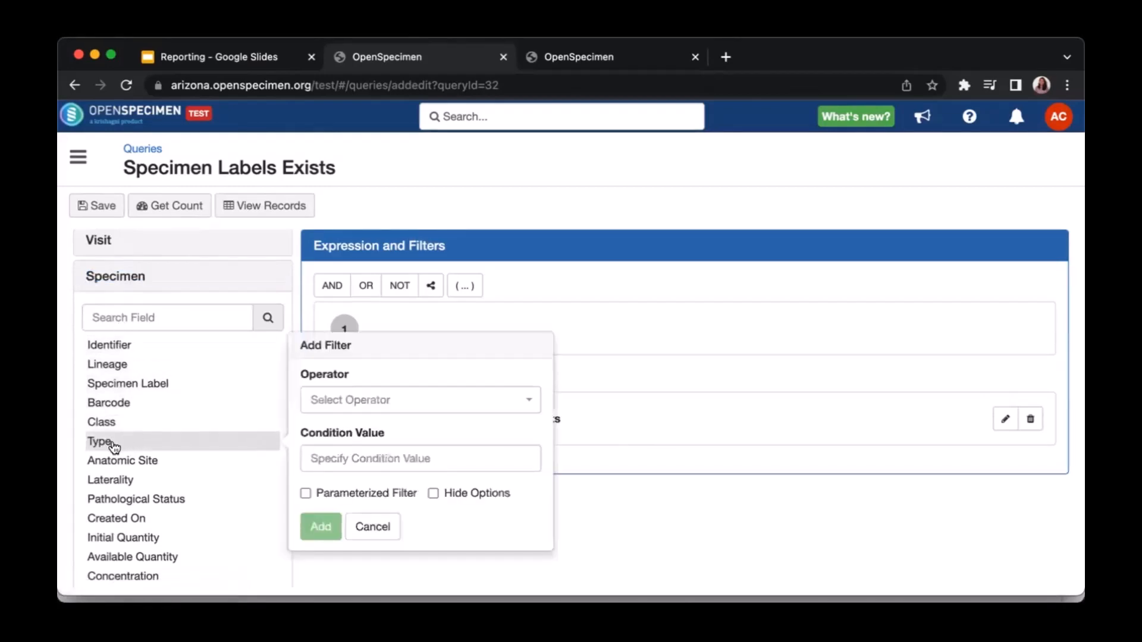
pyautogui.click(366, 402)
pyautogui.click(331, 426)
pyautogui.click(331, 458)
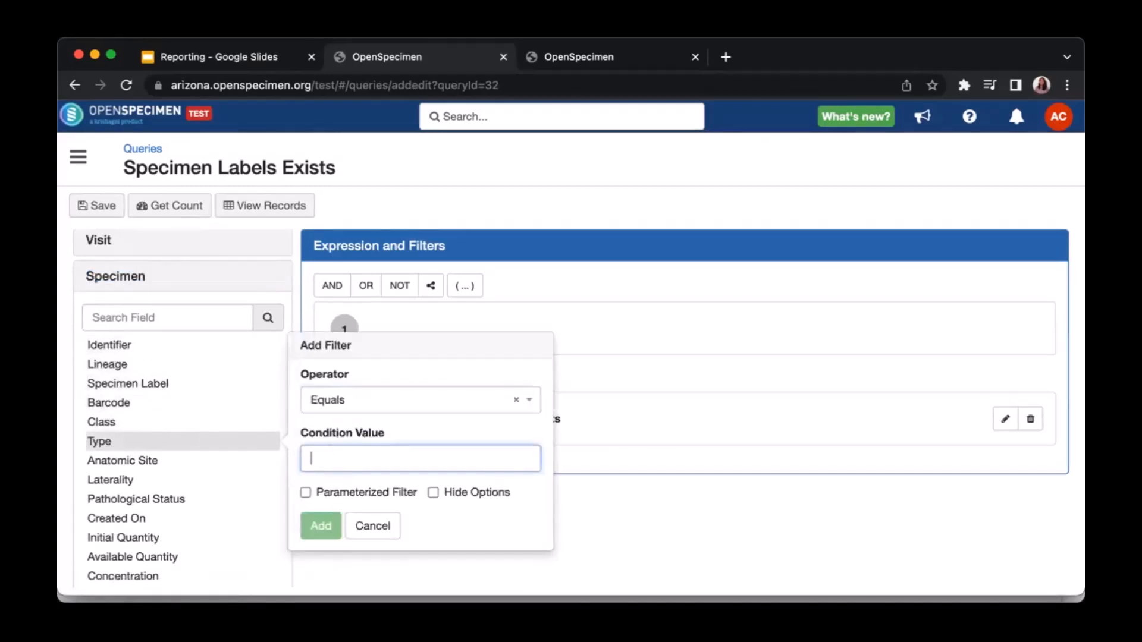
pyautogui.write('plasma')
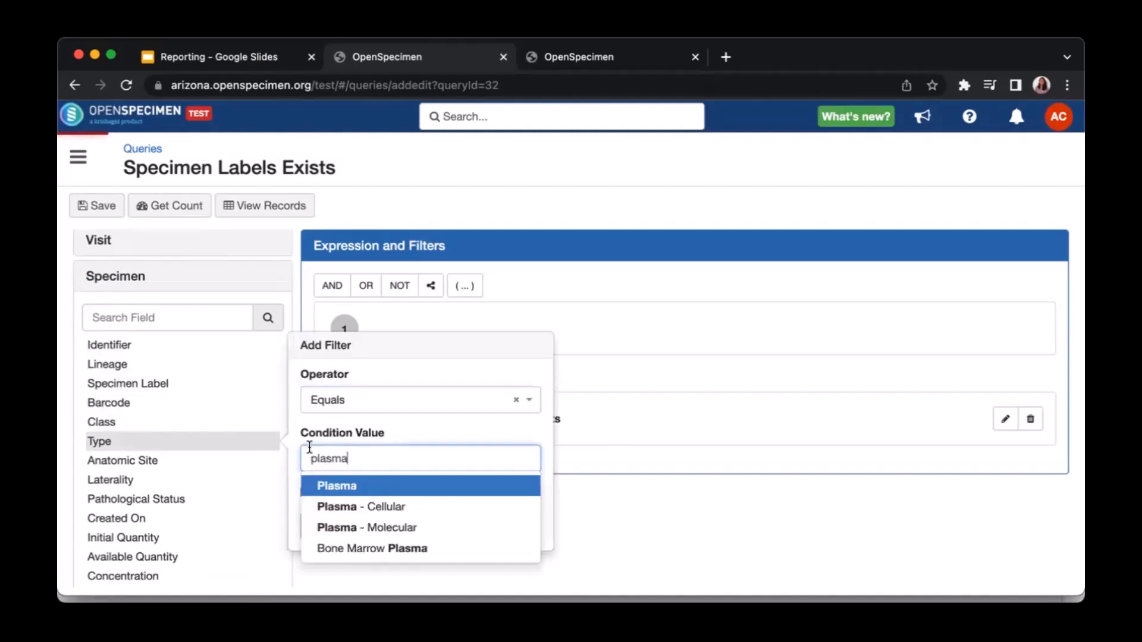
pyautogui.click(347, 492)
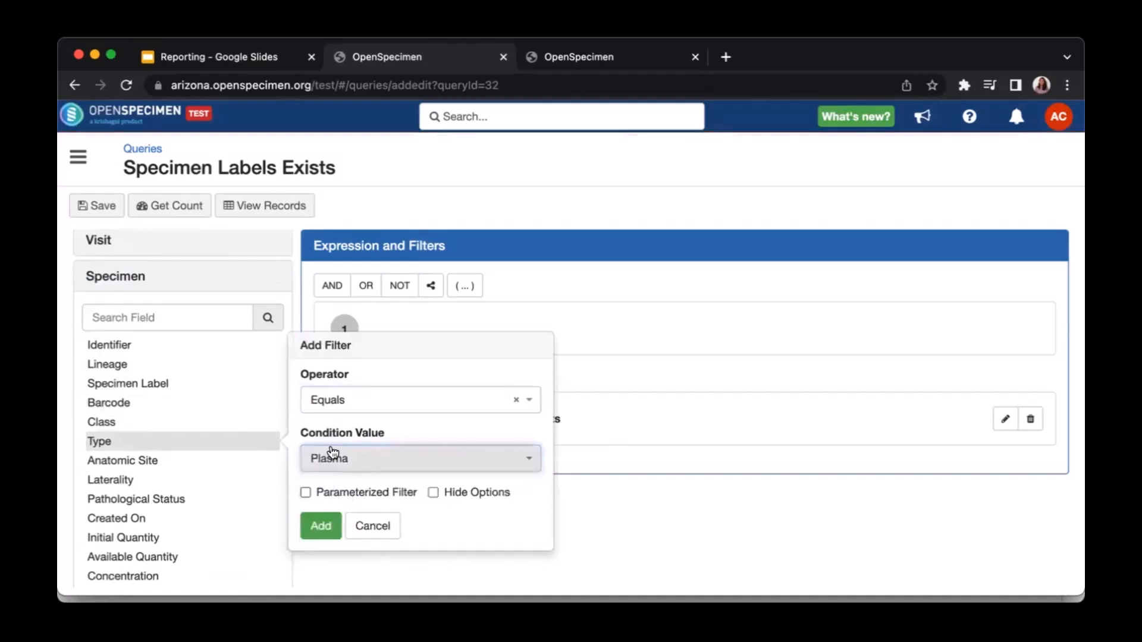
pyautogui.click(321, 525)
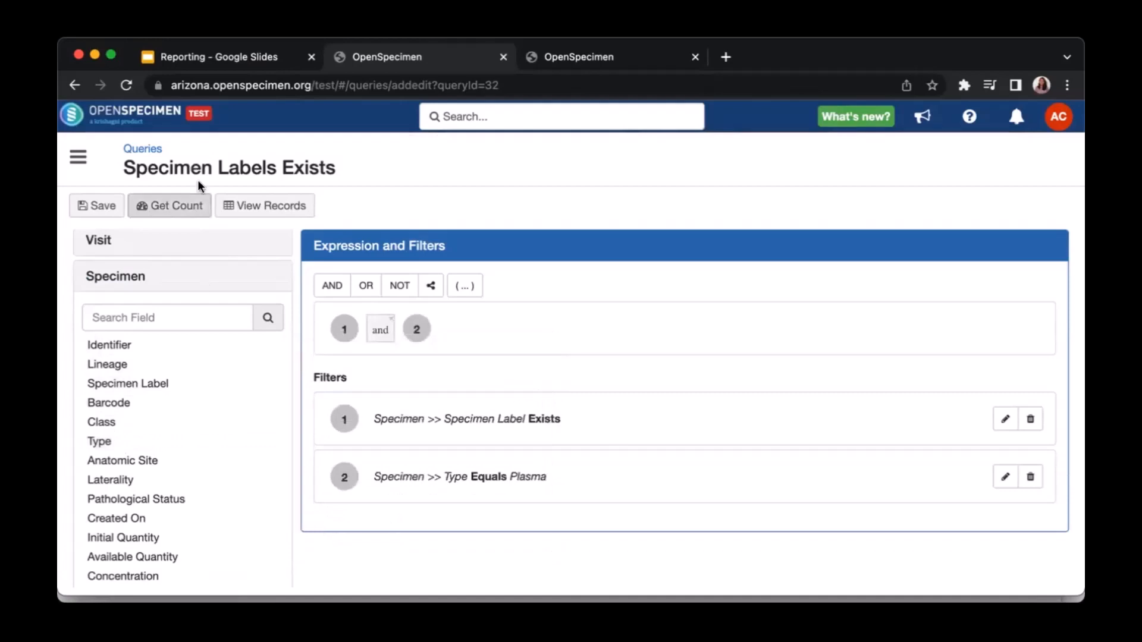
# Count the participants, visits and specimens matching both filters, and look through the matching plasma records.
pyautogui.click(205, 207)
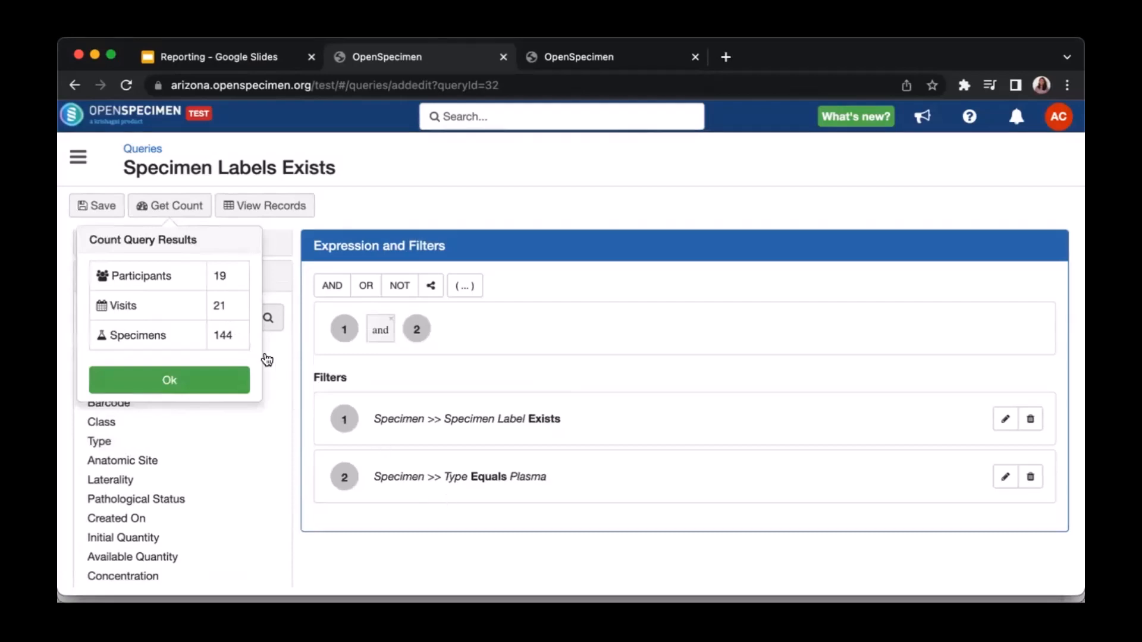
pyautogui.click(281, 213)
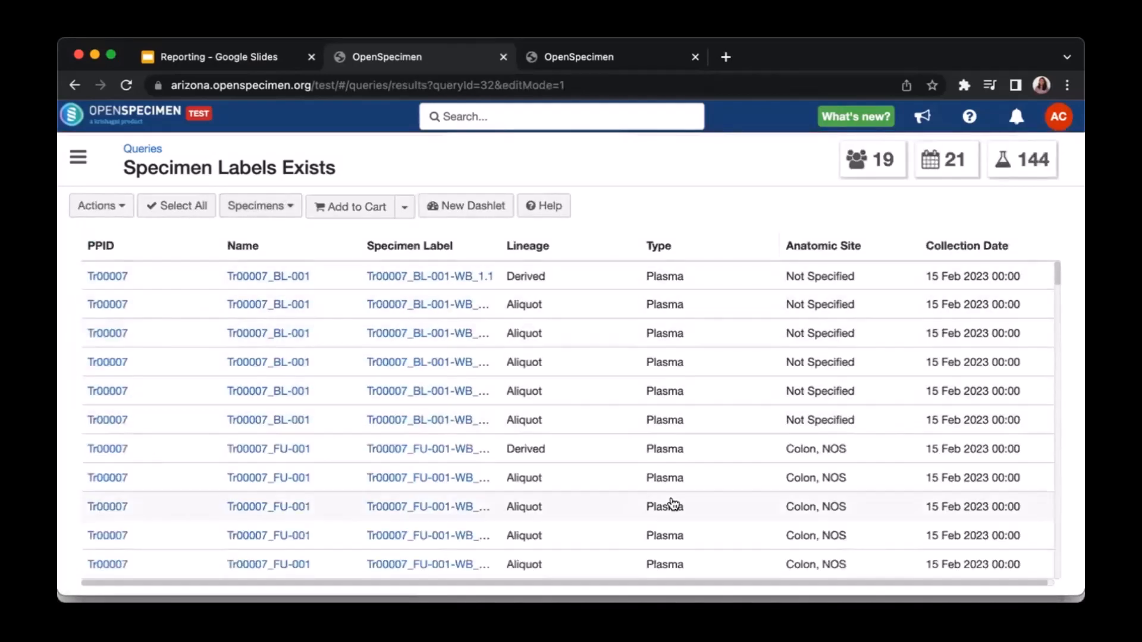
pyautogui.scroll(-20, 672, 504)
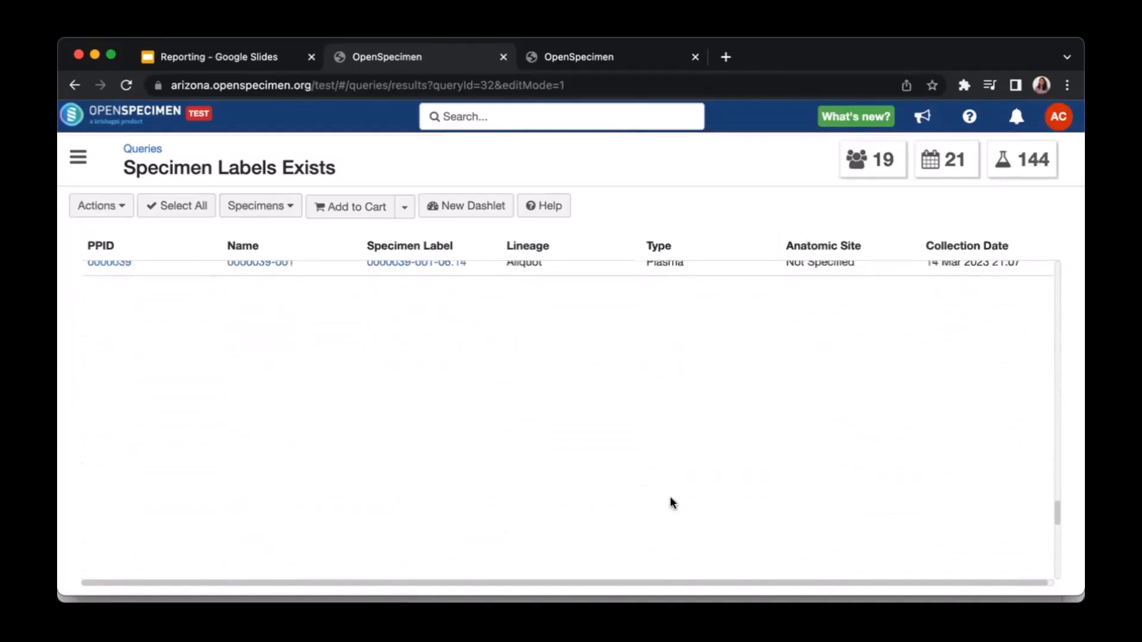
pyautogui.scroll(-3, 673, 505)
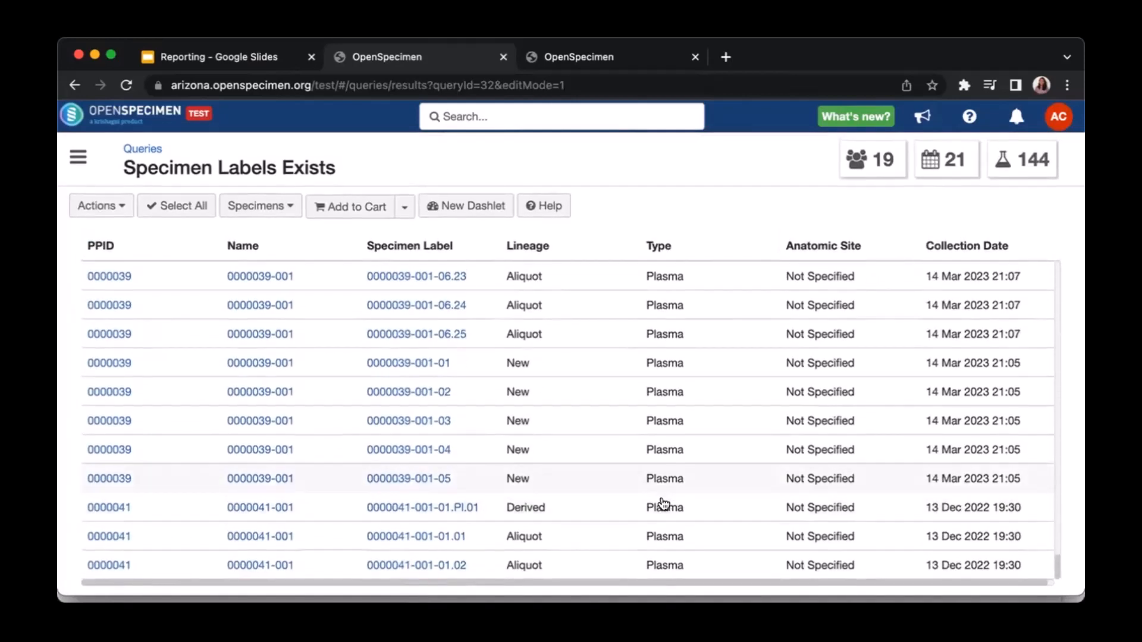
# Edit the query again and add a Specimen filter requiring Lineage to equal Aliquot.
pyautogui.click(114, 209)
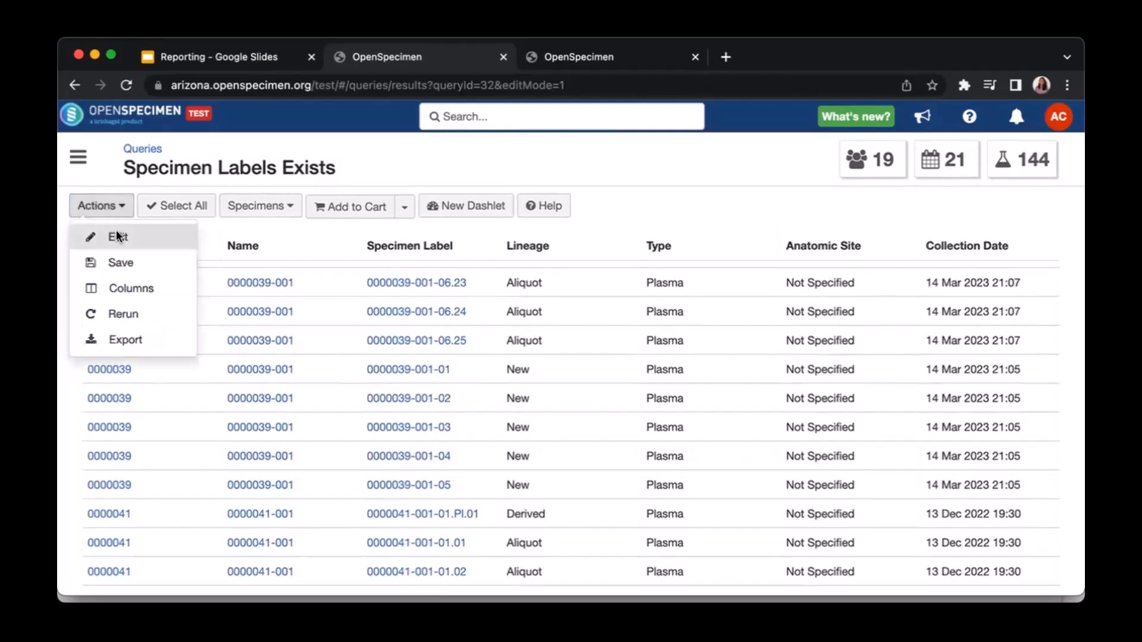
pyautogui.click(117, 234)
pyautogui.click(145, 462)
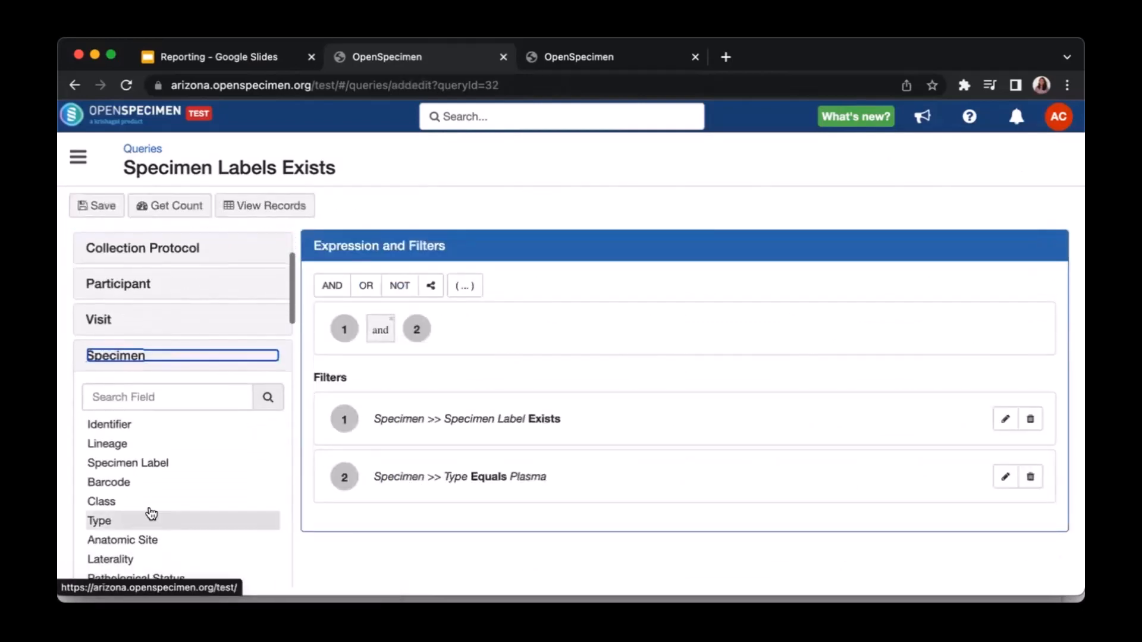
pyautogui.click(145, 445)
pyautogui.click(345, 404)
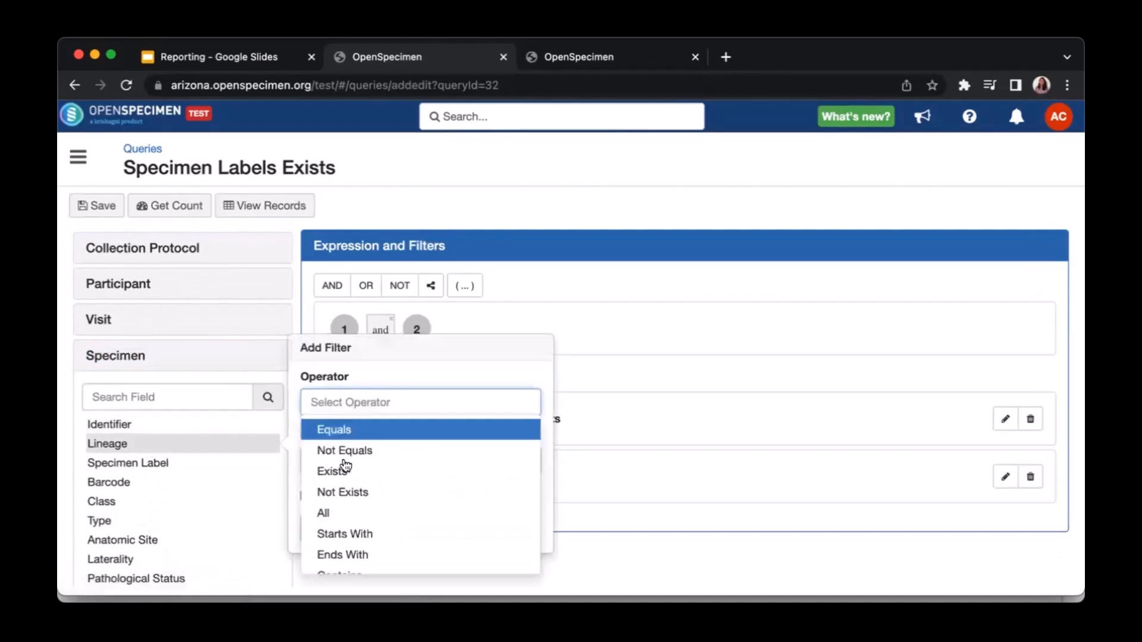
pyautogui.click(333, 429)
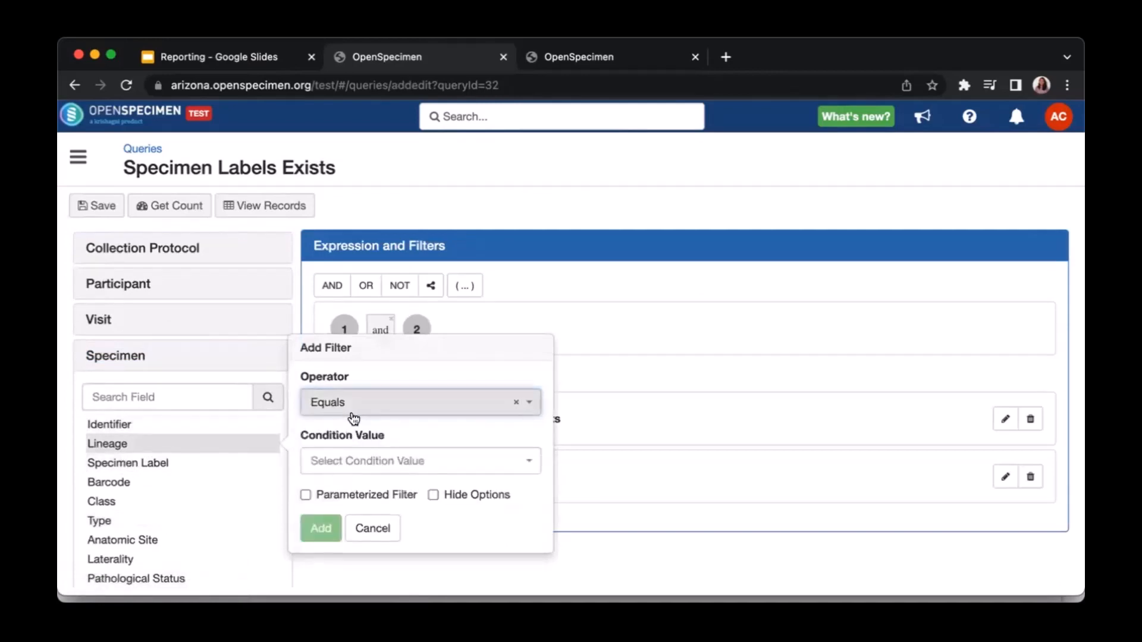
pyautogui.click(347, 461)
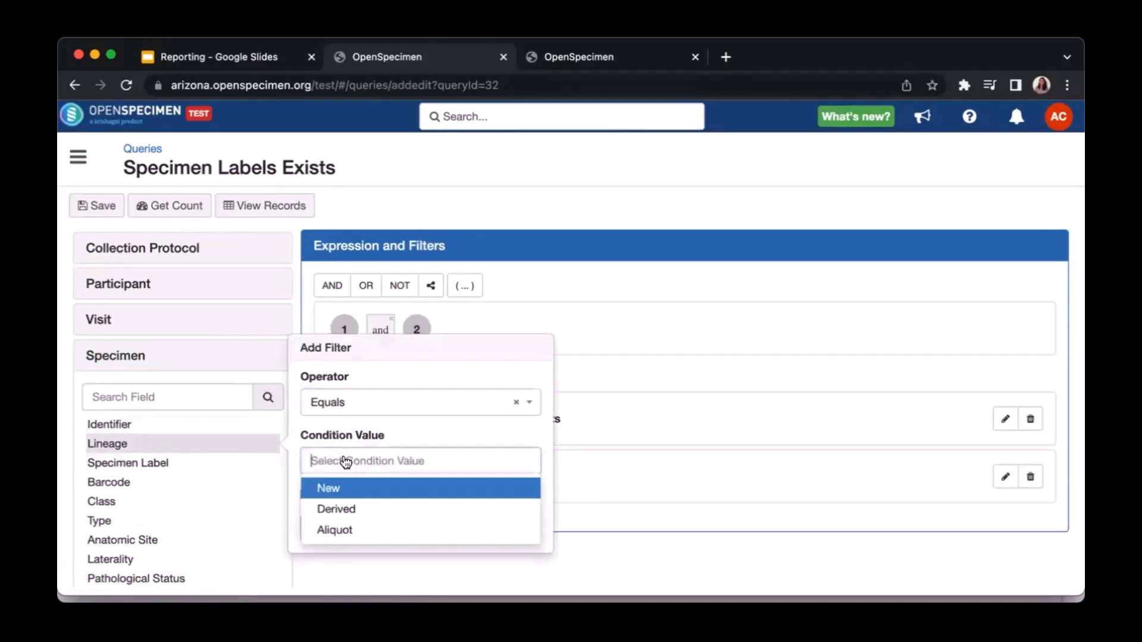
pyautogui.click(331, 529)
# Get the counts for the query with the Lineage filter and view the matching plasma aliquot records.
pyautogui.click(172, 207)
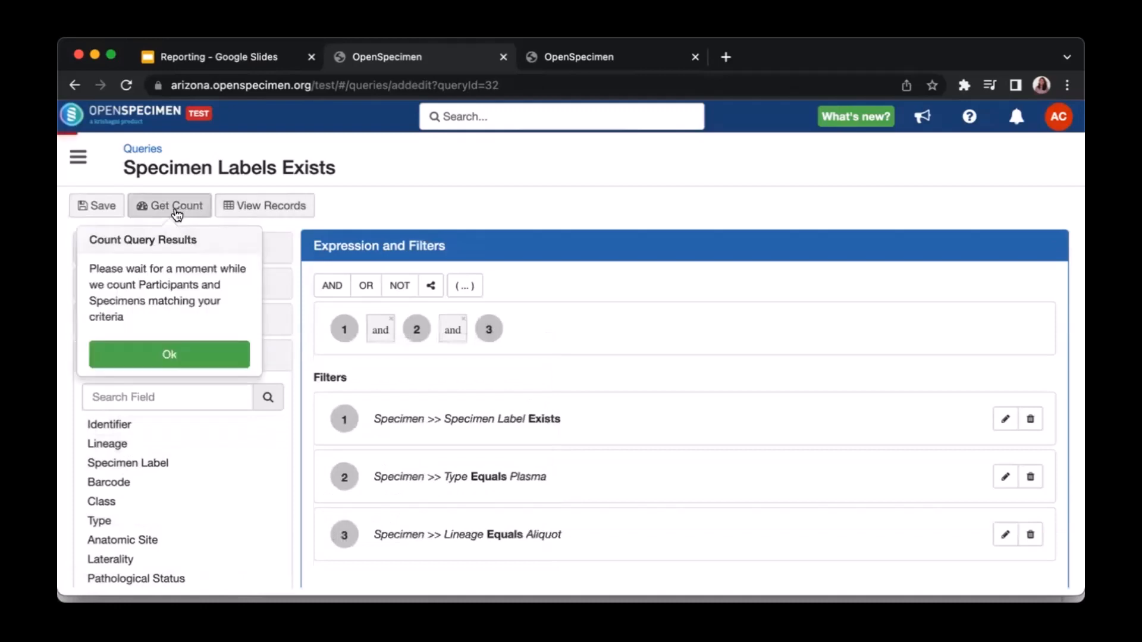
pyautogui.click(238, 216)
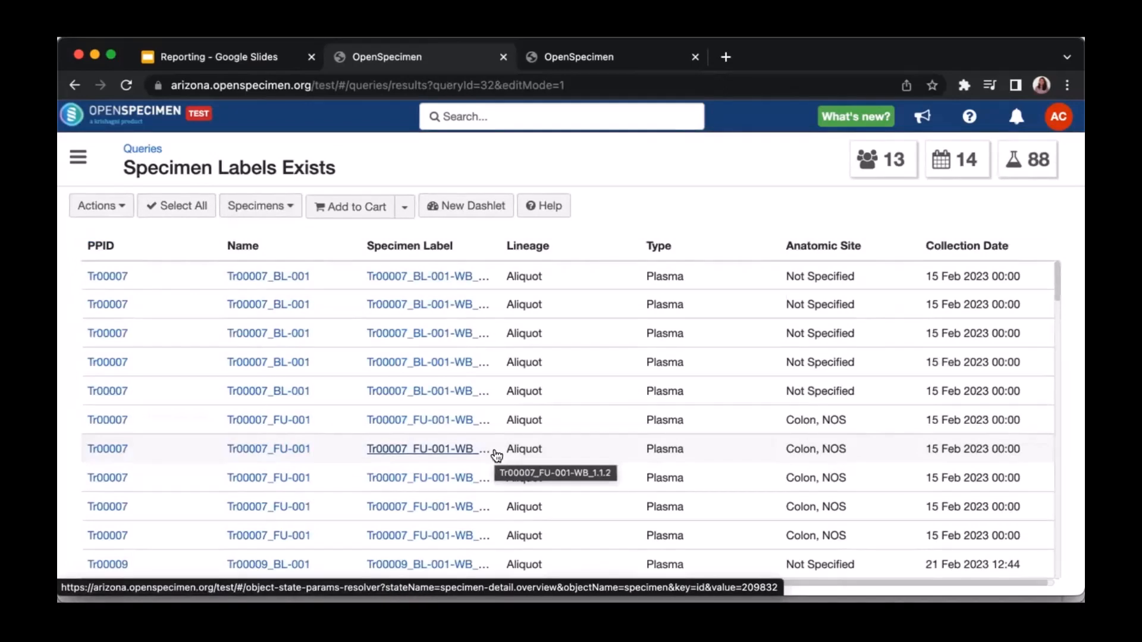
# Reopen the query for editing and browse the available Specimen filter fields.
pyautogui.click(104, 209)
pyautogui.click(114, 238)
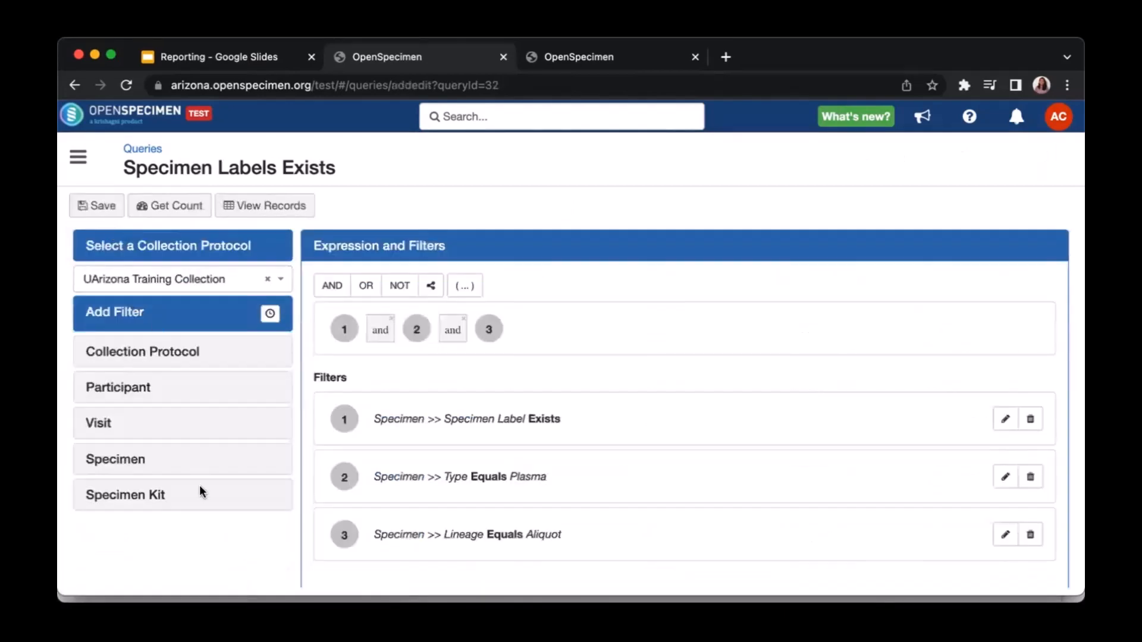
pyautogui.click(112, 464)
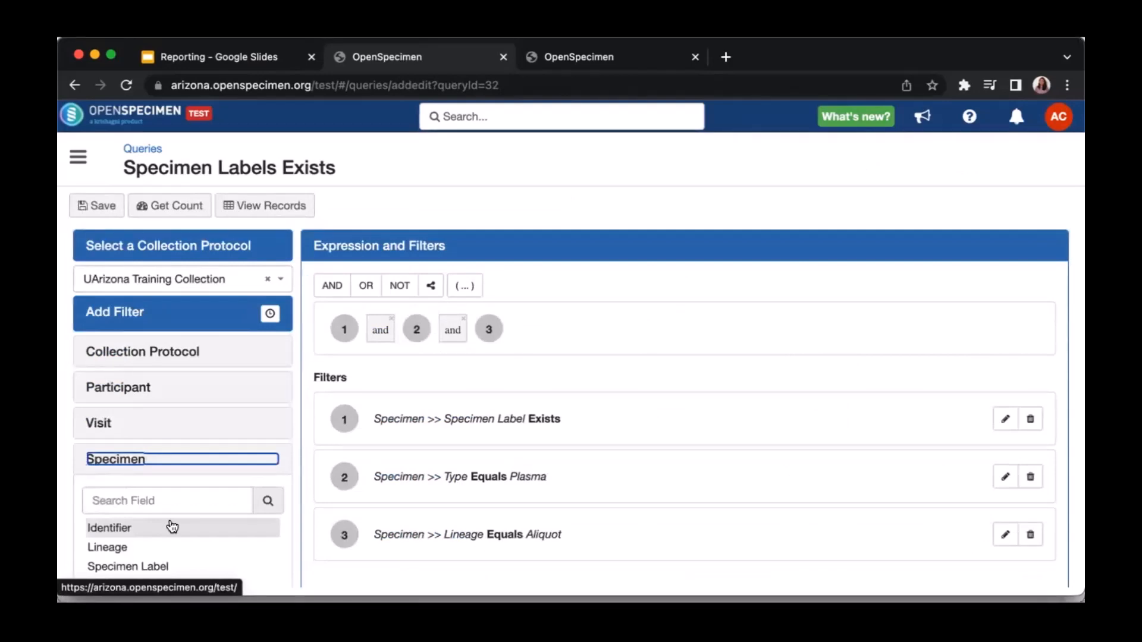
pyautogui.scroll(-3, 172, 527)
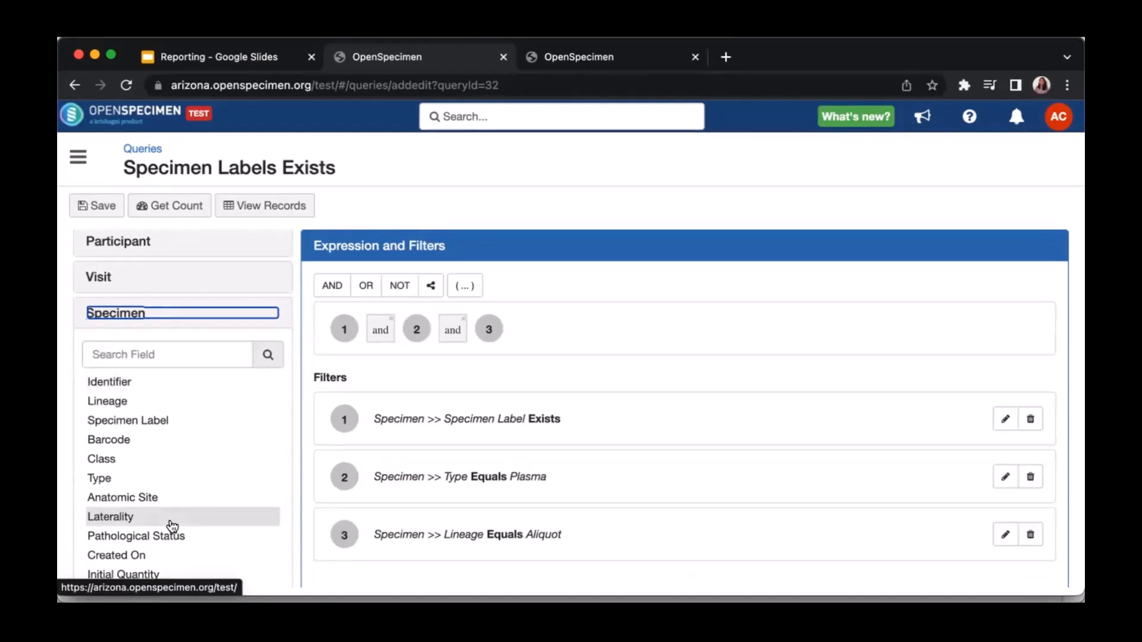
pyautogui.scroll(-4, 173, 527)
pyautogui.scroll(7, 154, 488)
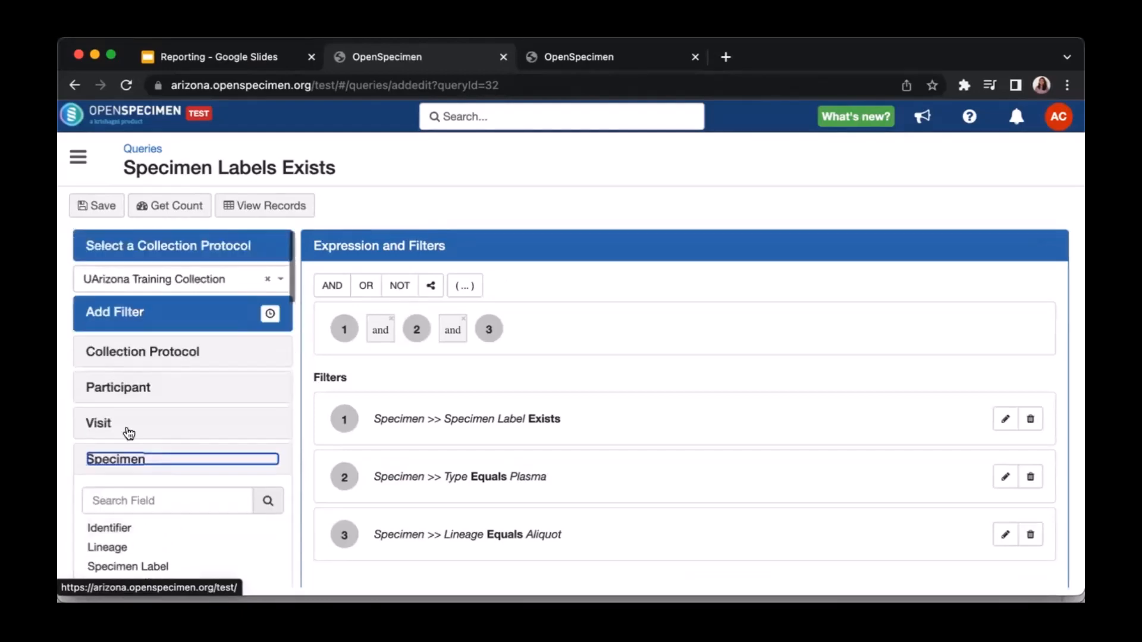
# Add a Participant filter requiring Vital Status to equal Alive.
pyautogui.click(96, 427)
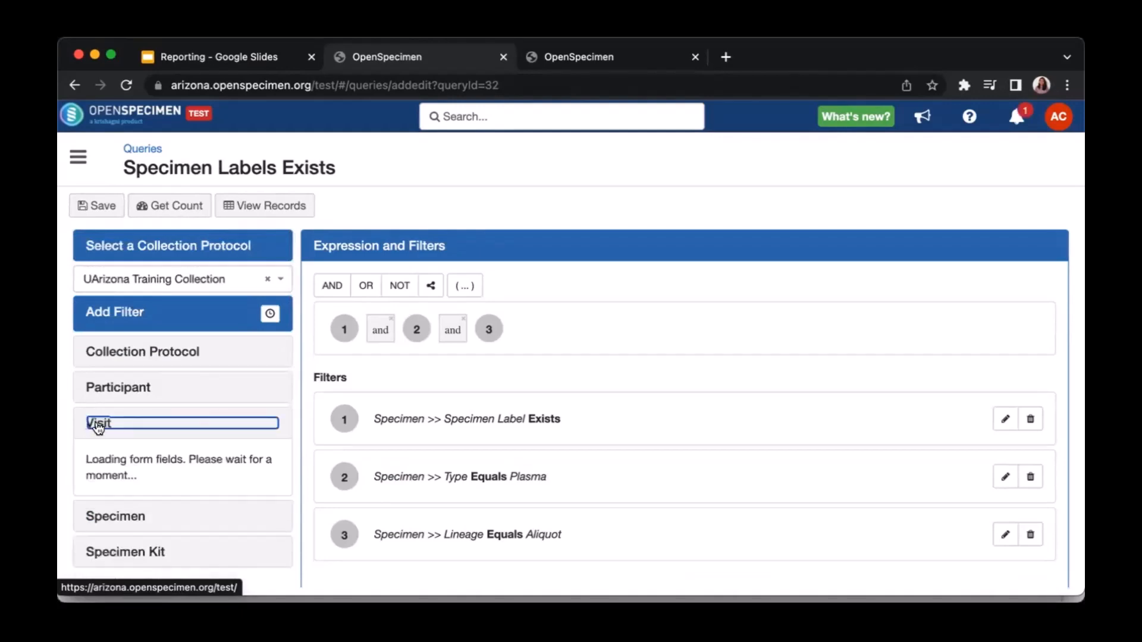
pyautogui.click(103, 396)
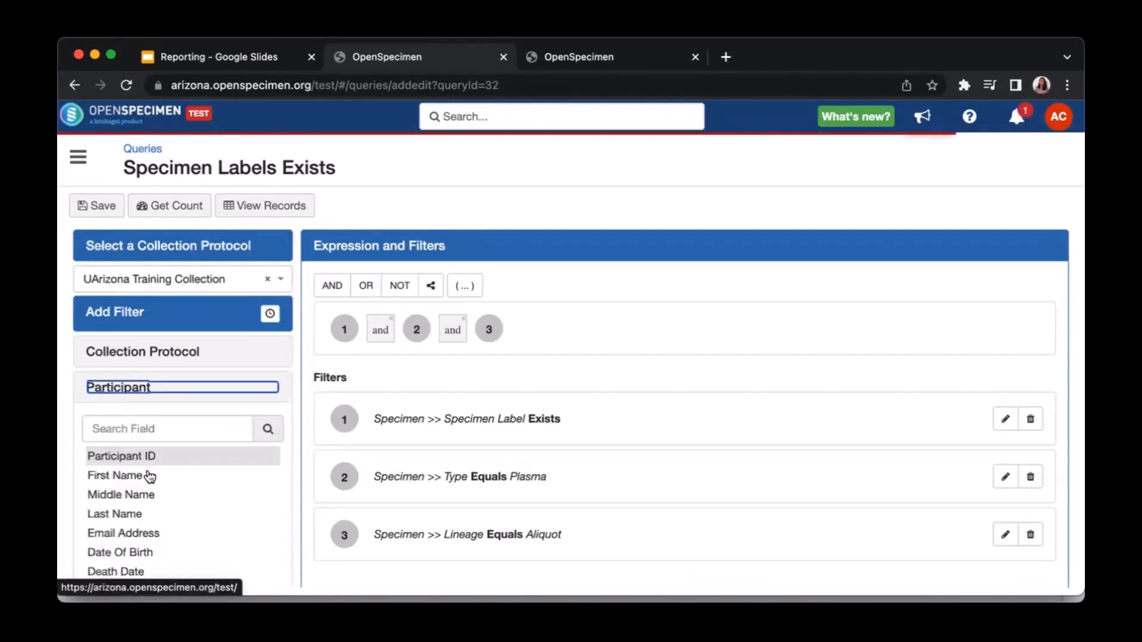
pyautogui.scroll(-2, 149, 475)
pyautogui.scroll(-6, 150, 476)
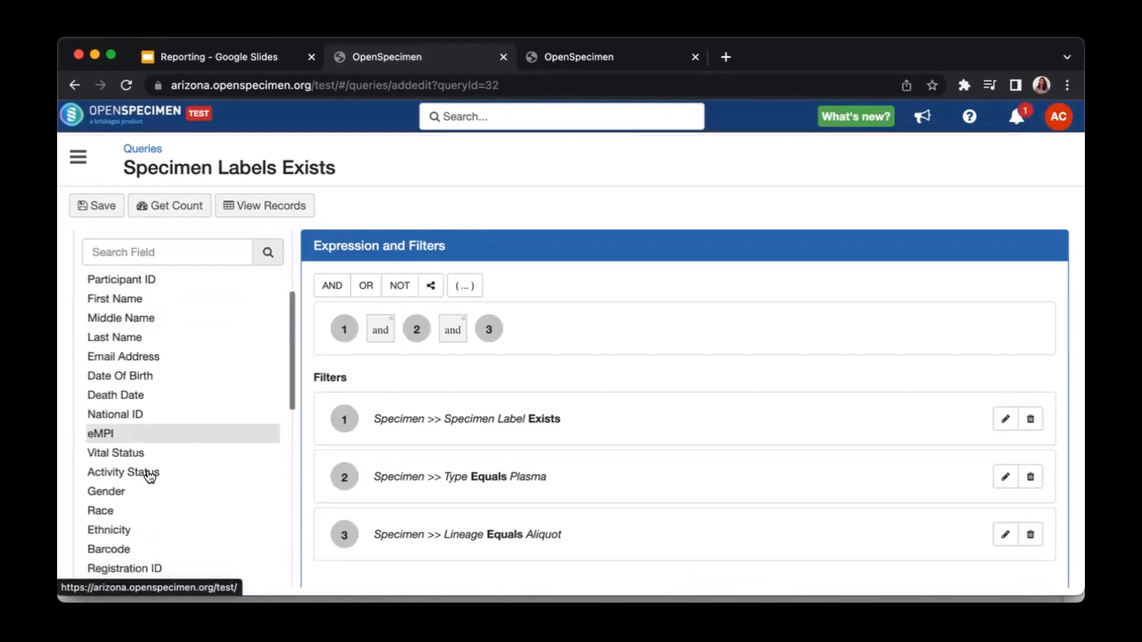
pyautogui.scroll(1, 153, 431)
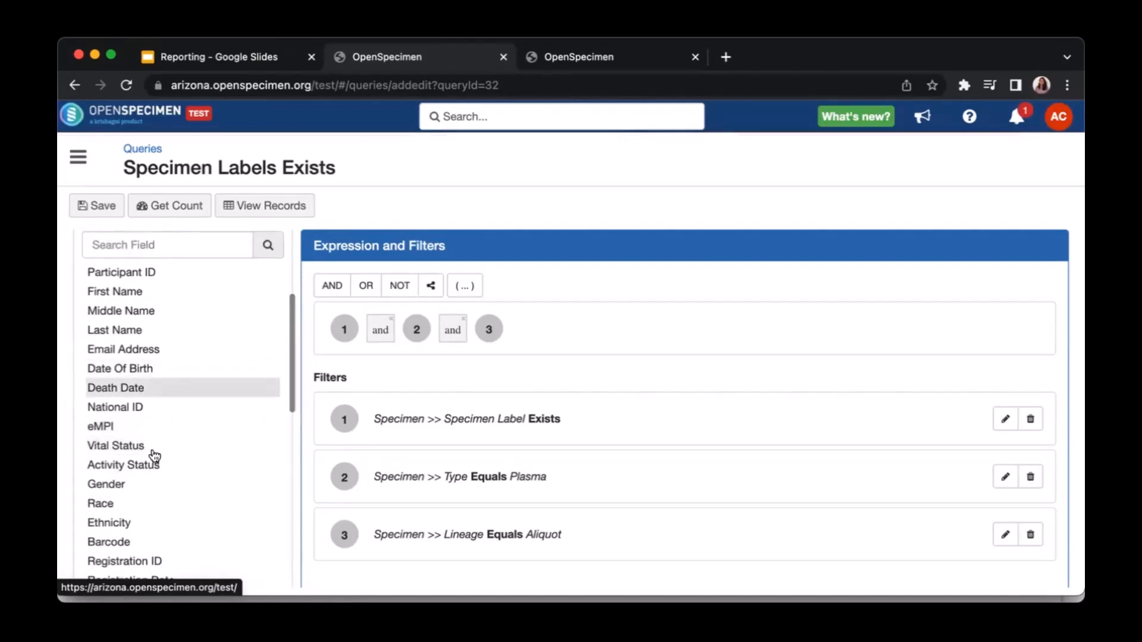
pyautogui.click(160, 445)
pyautogui.click(388, 405)
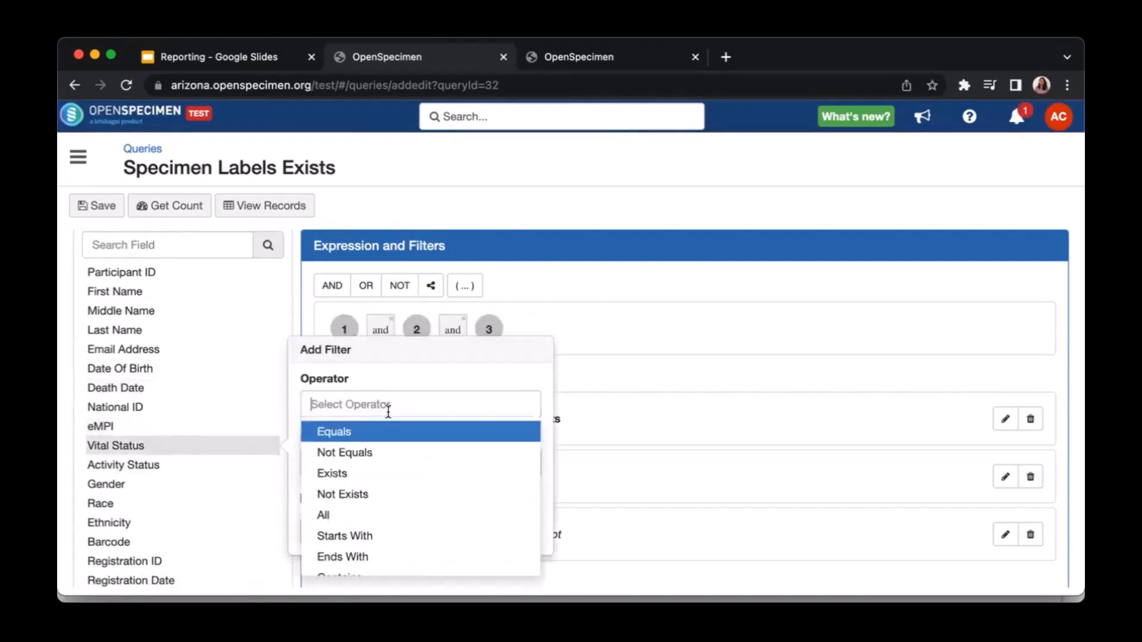
pyautogui.click(361, 438)
pyautogui.click(349, 467)
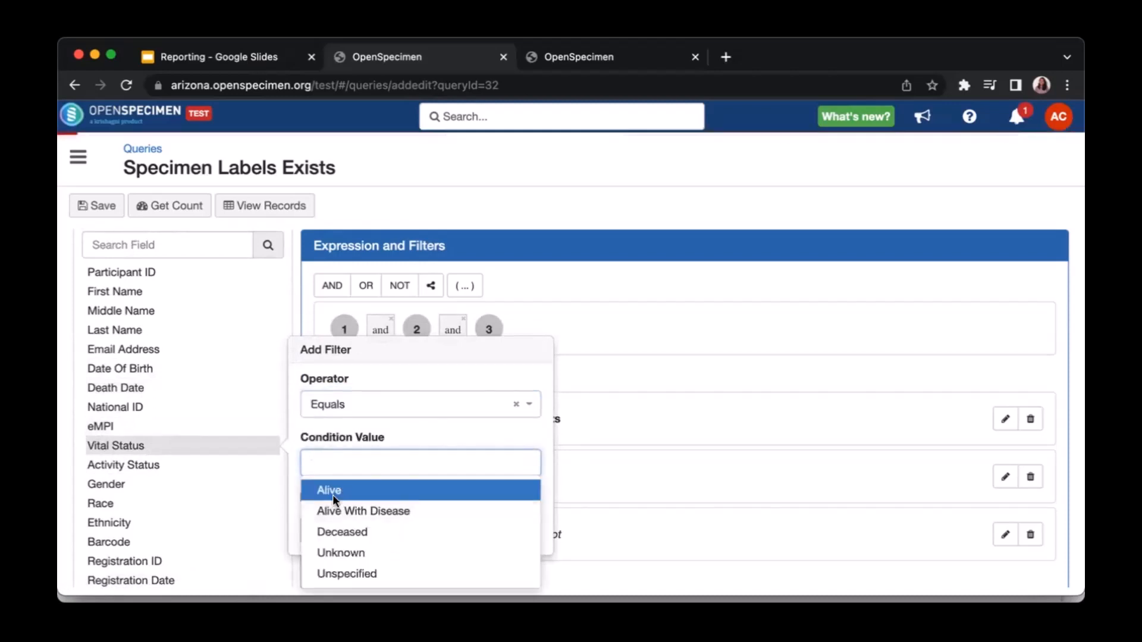
pyautogui.click(334, 490)
pyautogui.click(320, 532)
# Get the query counts with the Vital Status filter applied, and delete that filter.
pyautogui.click(186, 214)
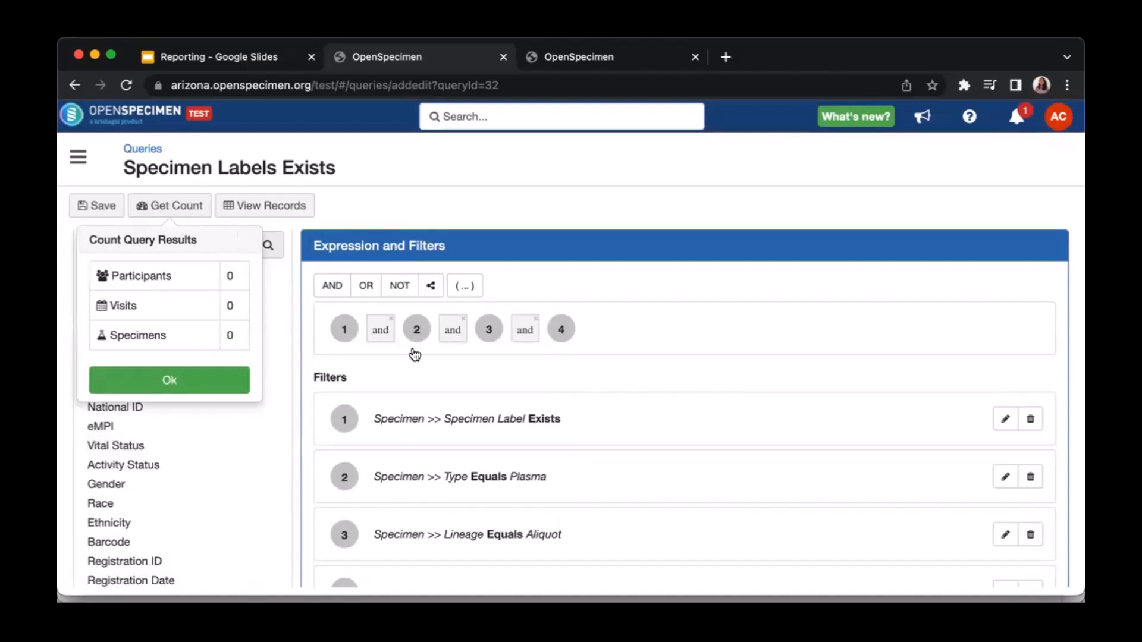
pyautogui.scroll(-2, 895, 534)
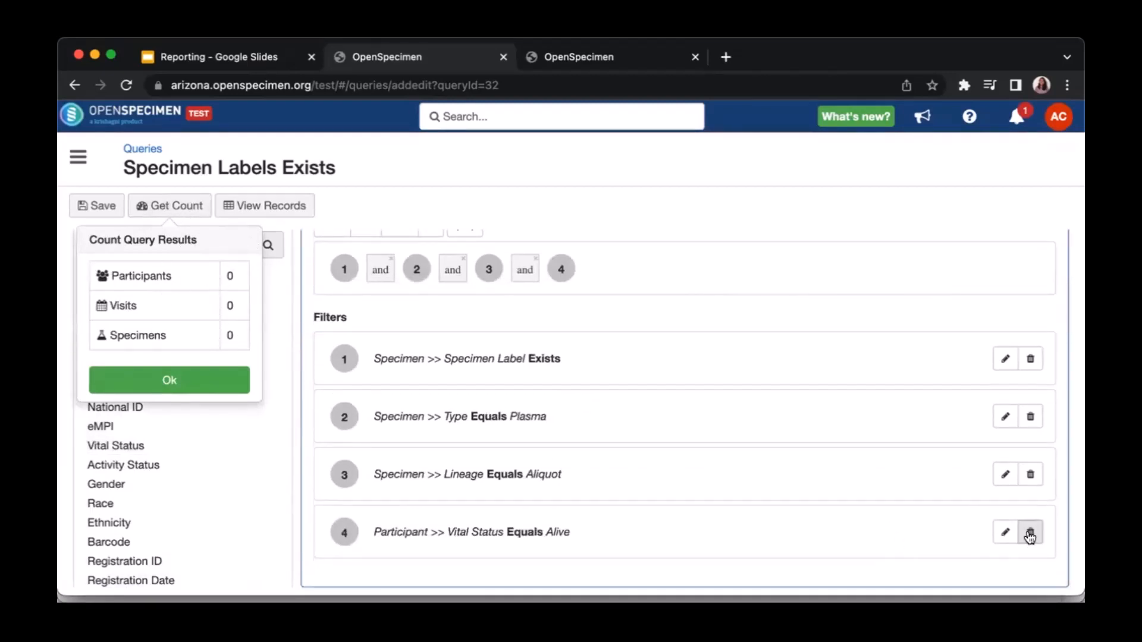
pyautogui.click(1030, 533)
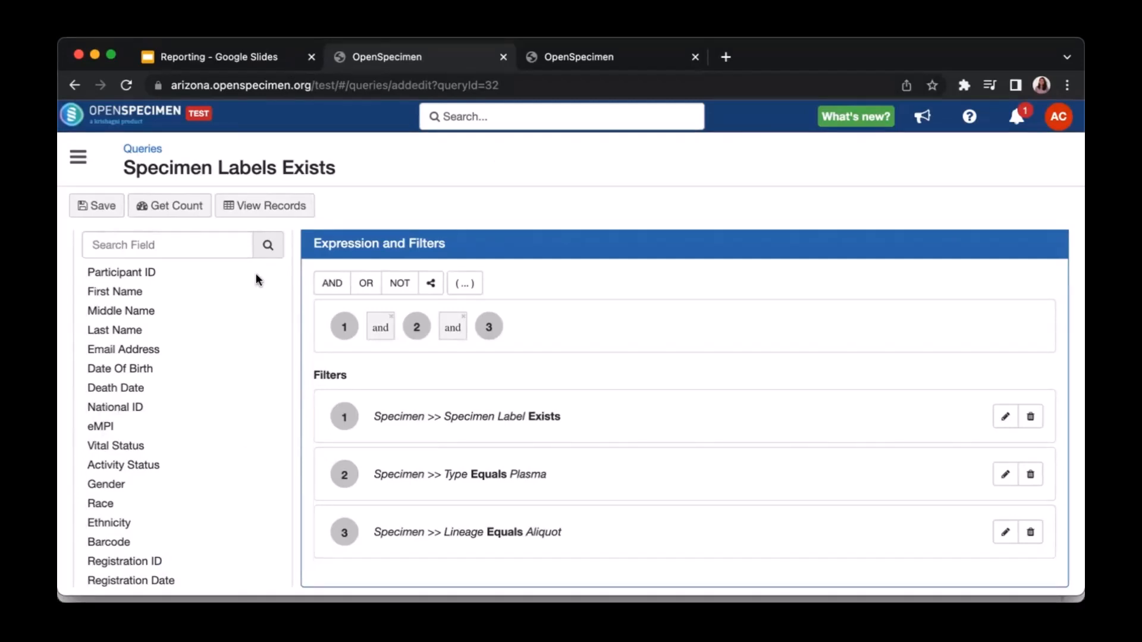
# Search the Participant fields for "sequ" and check the Collection Protocol fields for a sequence field.
pyautogui.click(216, 244)
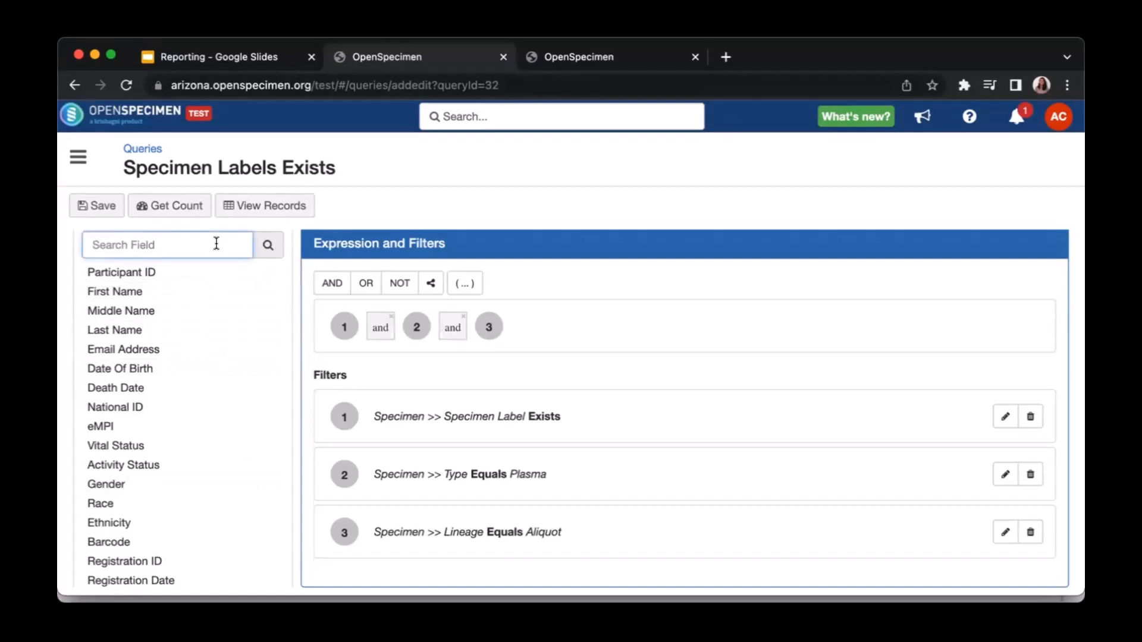
pyautogui.write('sequ')
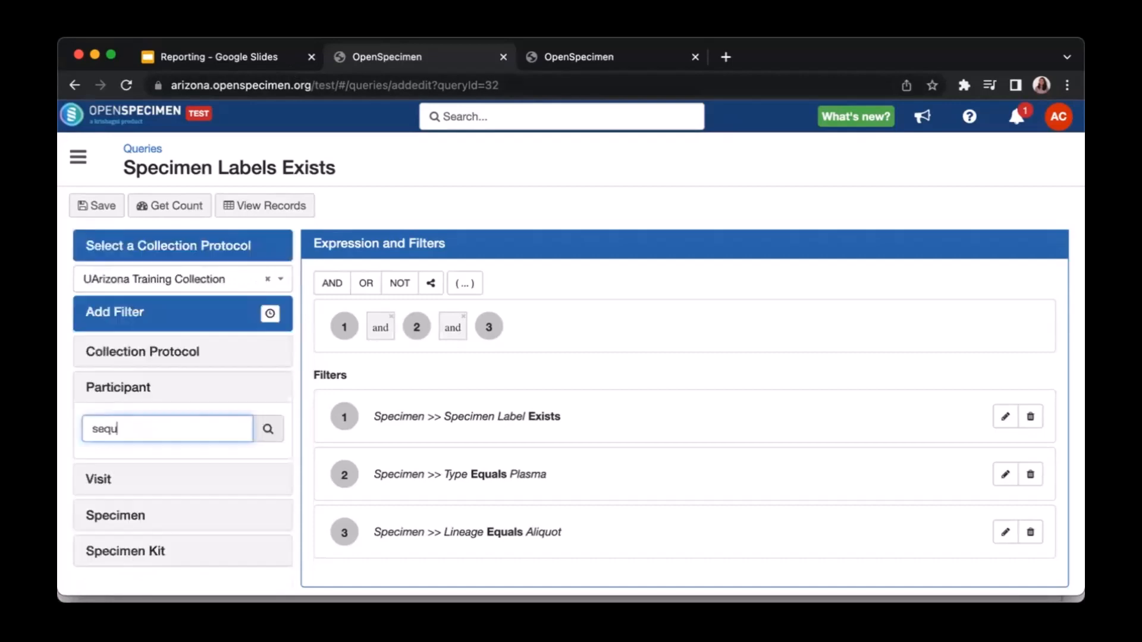
pyautogui.click(168, 352)
pyautogui.press('super+a')
pyautogui.click(172, 402)
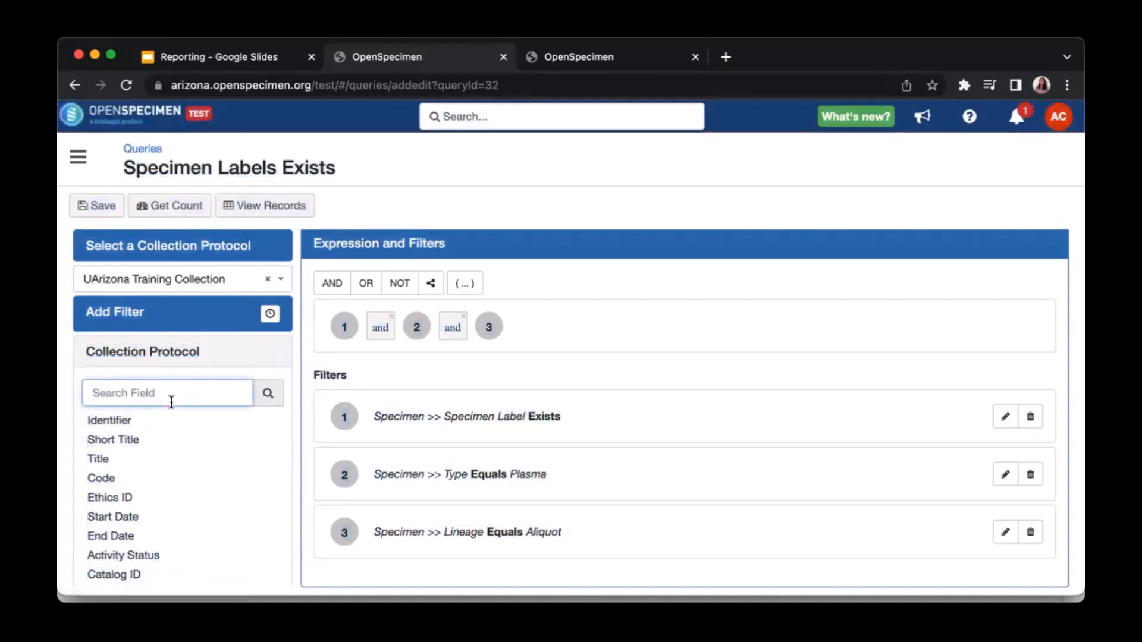
pyautogui.scroll(-1, 151, 336)
pyautogui.click(151, 336)
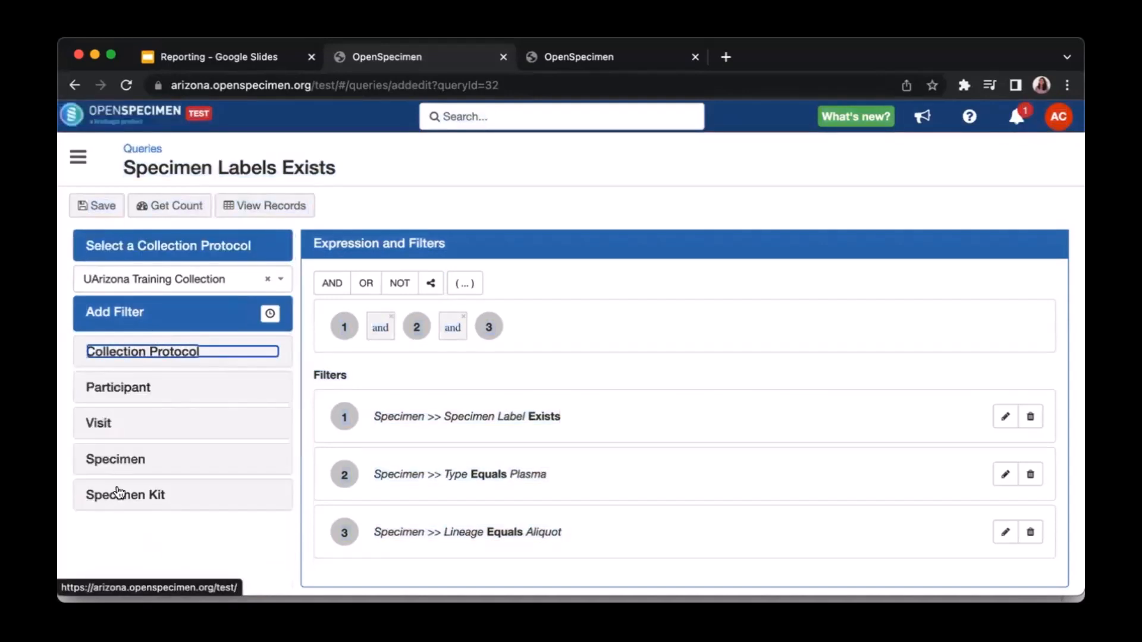
# Find the Aliquot Sequence field under Specimen Statistics and add a filter requiring it to be Less than or Equals 1.
pyautogui.click(121, 463)
pyautogui.click(125, 500)
pyautogui.write('seque')
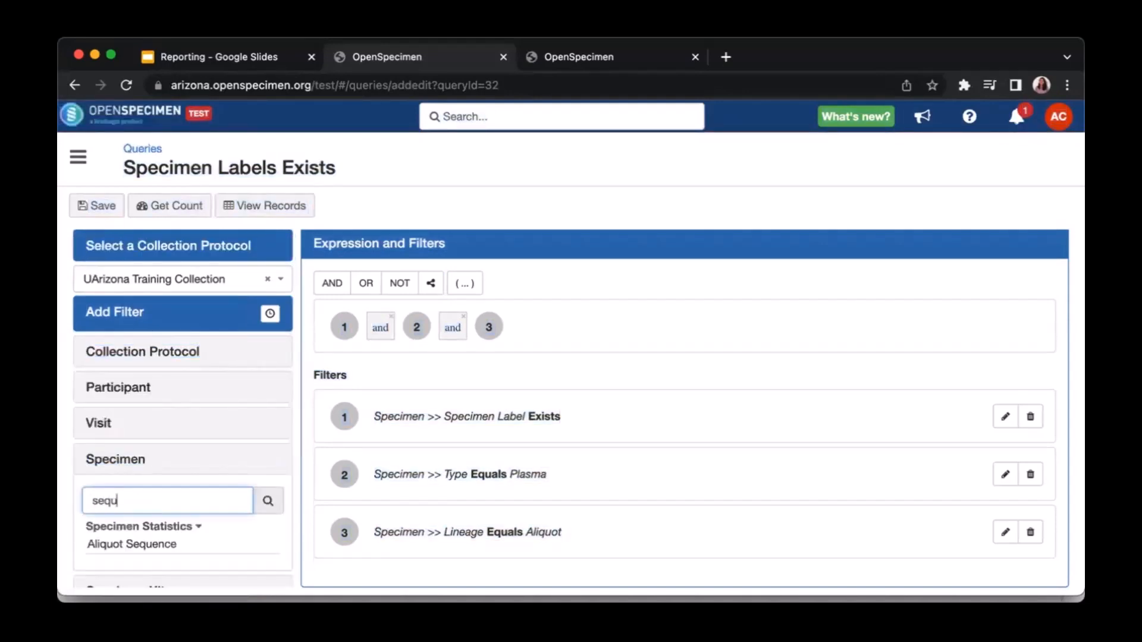
pyautogui.click(122, 544)
pyautogui.click(356, 503)
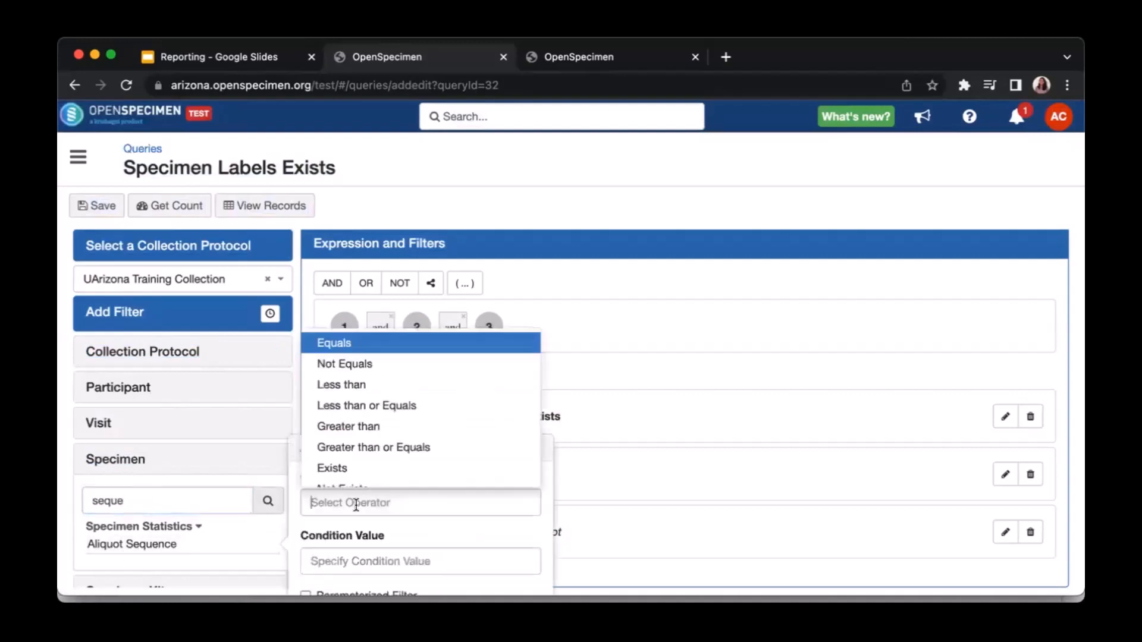
pyautogui.click(362, 406)
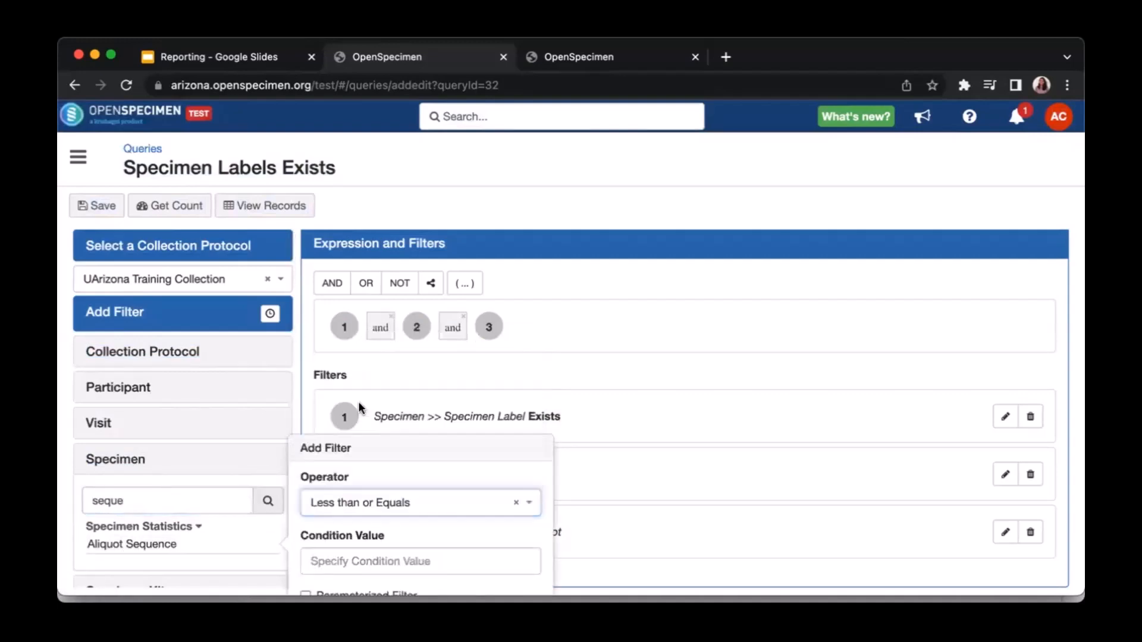
pyautogui.click(364, 560)
pyautogui.write('1')
pyautogui.scroll(-2, 333, 565)
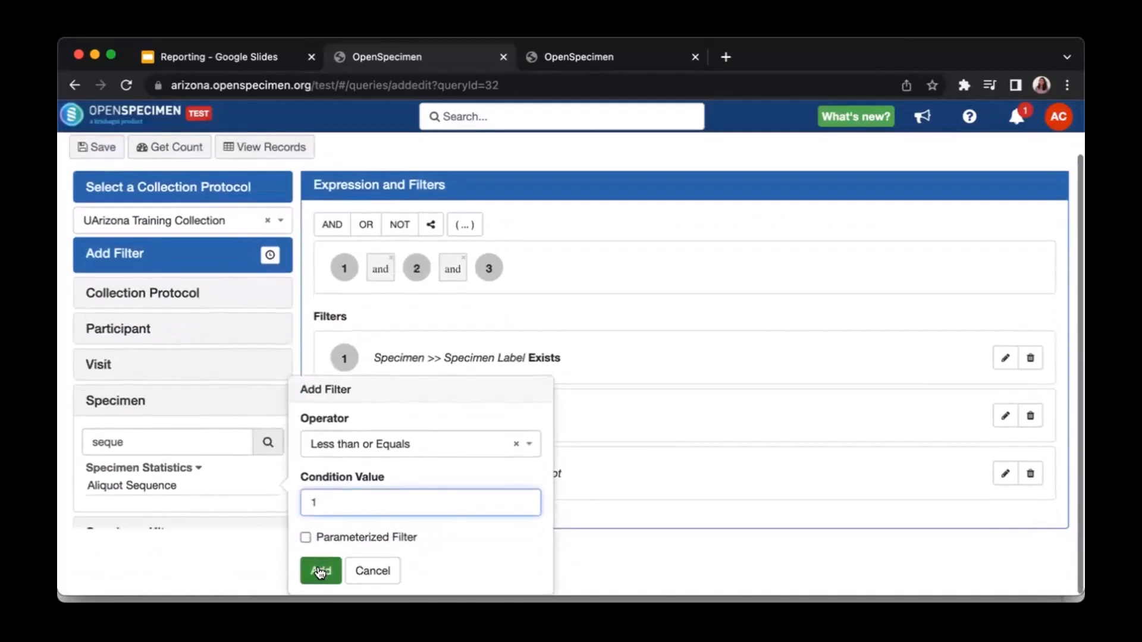
pyautogui.click(317, 571)
# Get the participant, visit and specimen counts with the Aliquot Sequence filter, and close the count results.
pyautogui.click(198, 213)
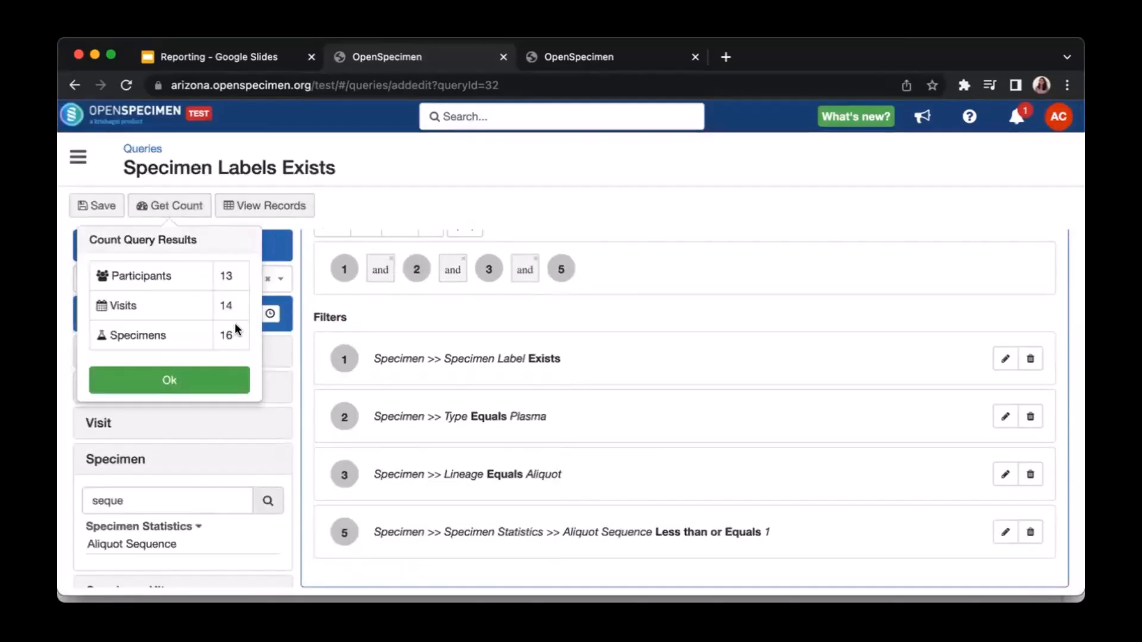
pyautogui.doubleClick(229, 333)
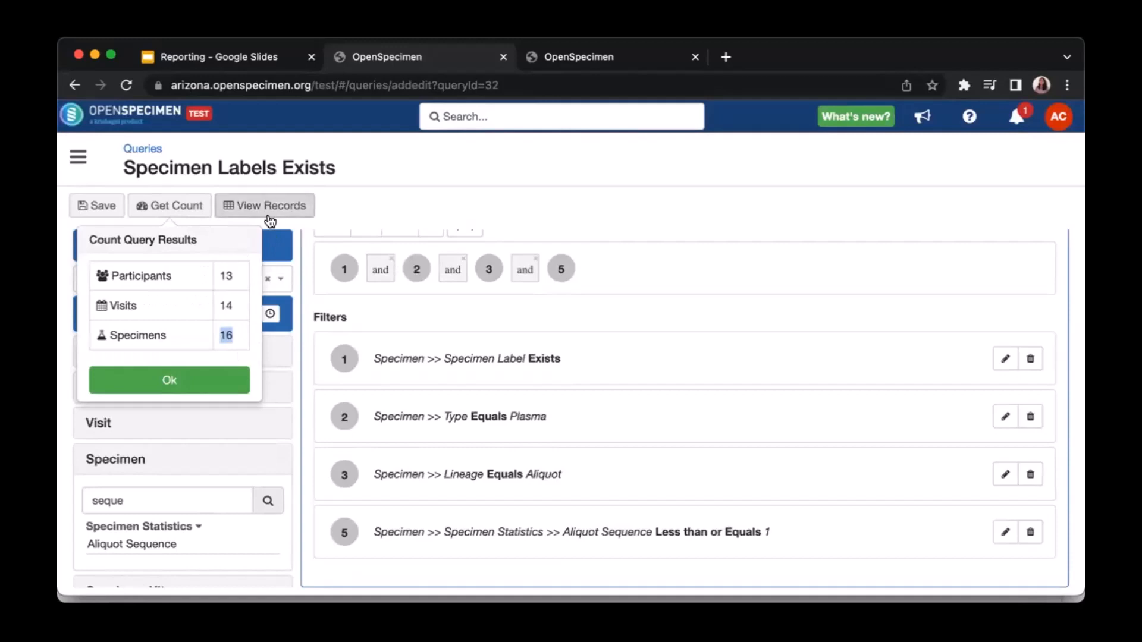
pyautogui.click(385, 399)
pyautogui.click(183, 388)
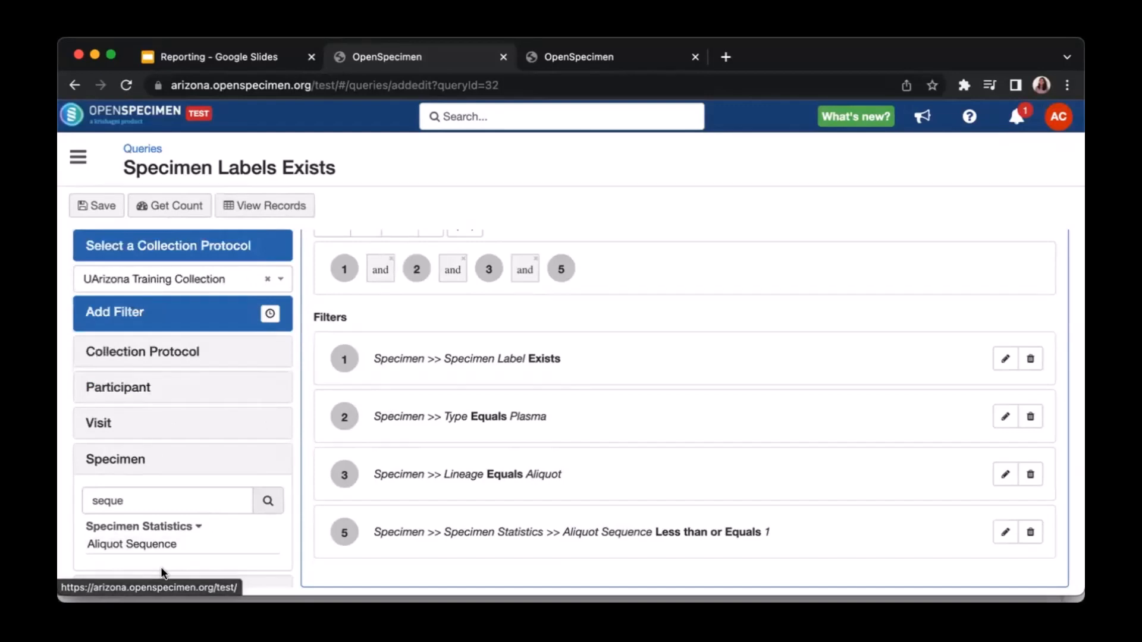
# Review the Aliquot Sequence filter's operator and condition value without changing them, and check the Plasma condition of the Type filter.
pyautogui.click(1005, 531)
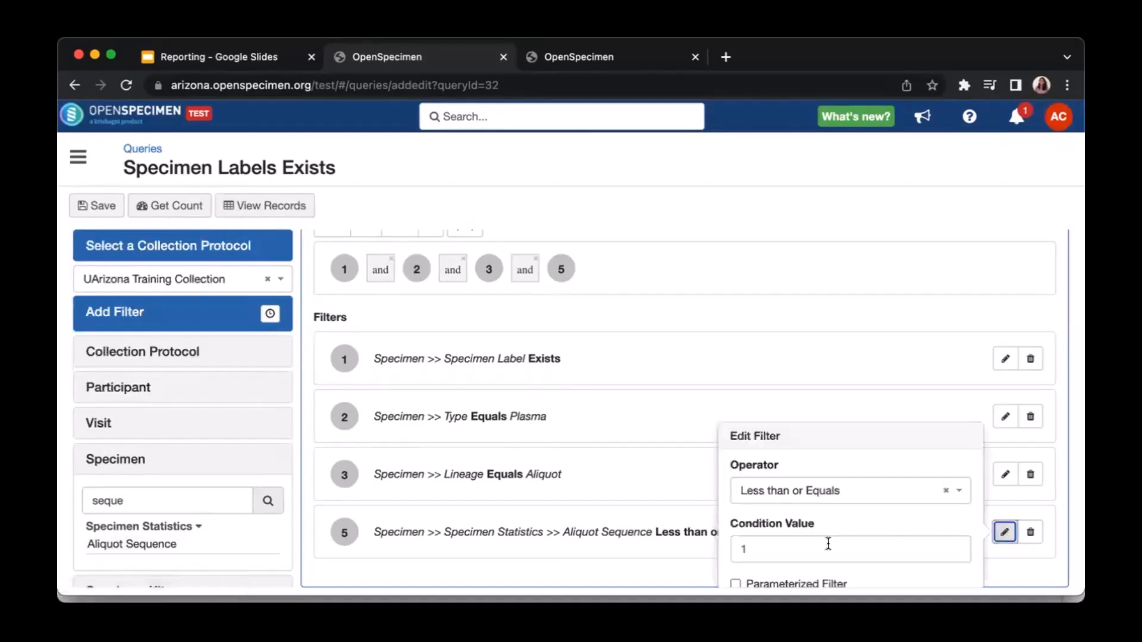
pyautogui.scroll(-1, 805, 543)
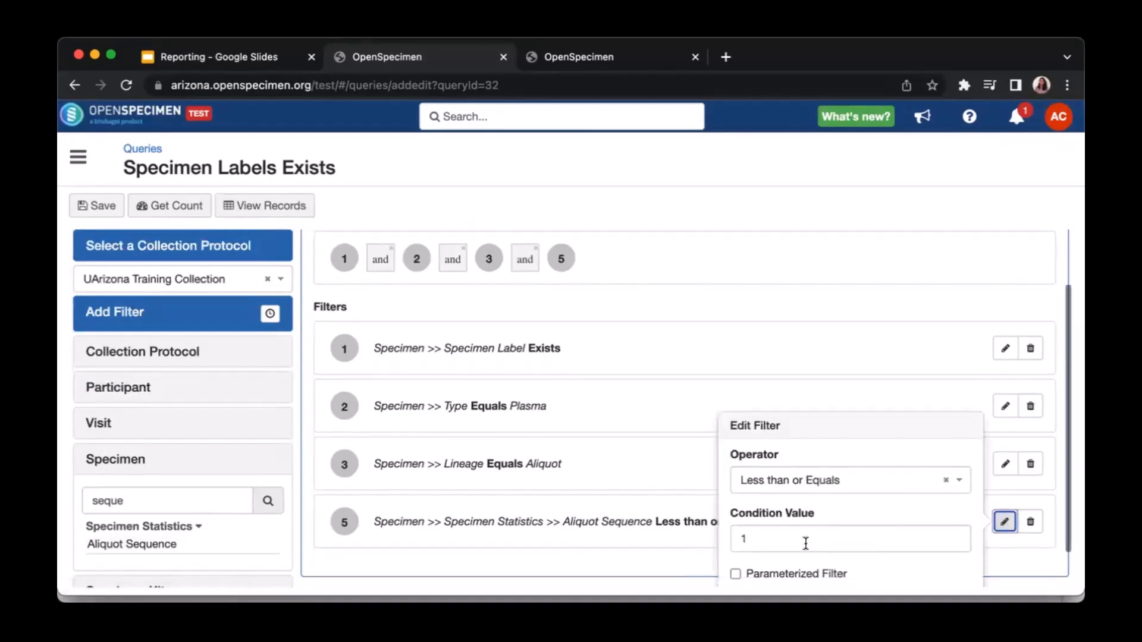
pyautogui.click(757, 539)
pyautogui.scroll(-3, 319, 528)
pyautogui.moveTo(188, 546); pyautogui.dragTo(80, 544)
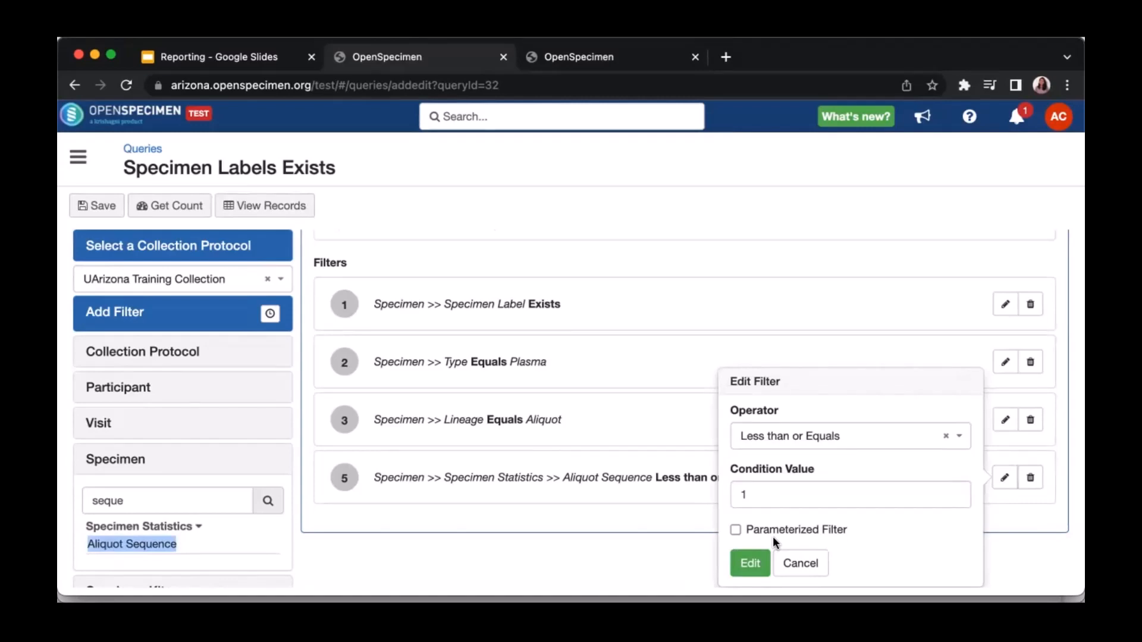
pyautogui.click(780, 554)
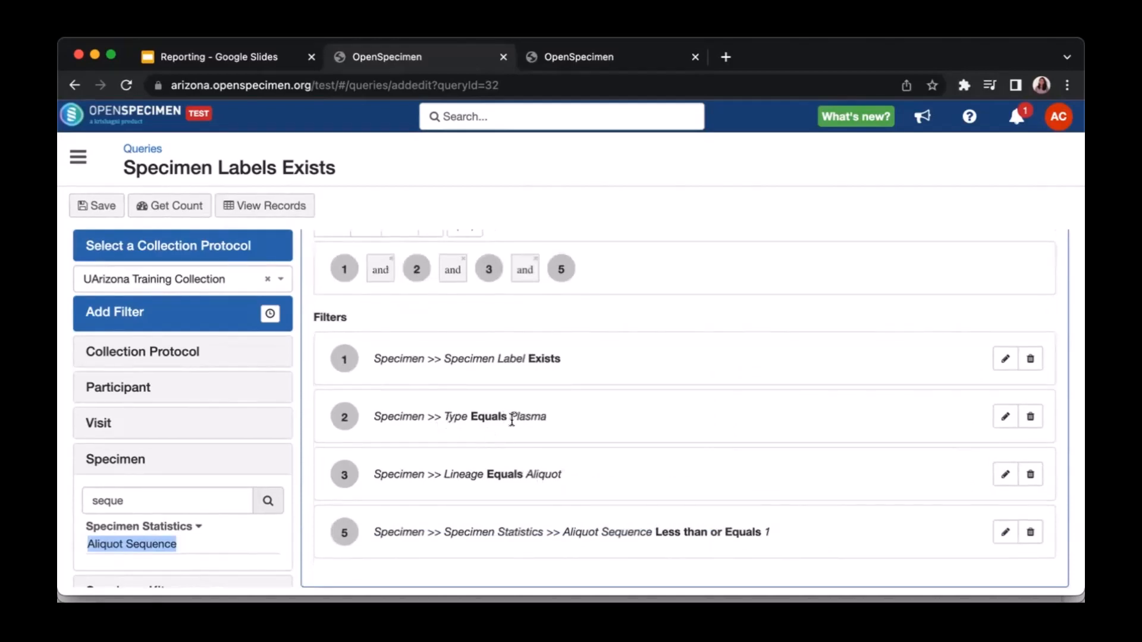
pyautogui.moveTo(511, 418); pyautogui.dragTo(545, 420)
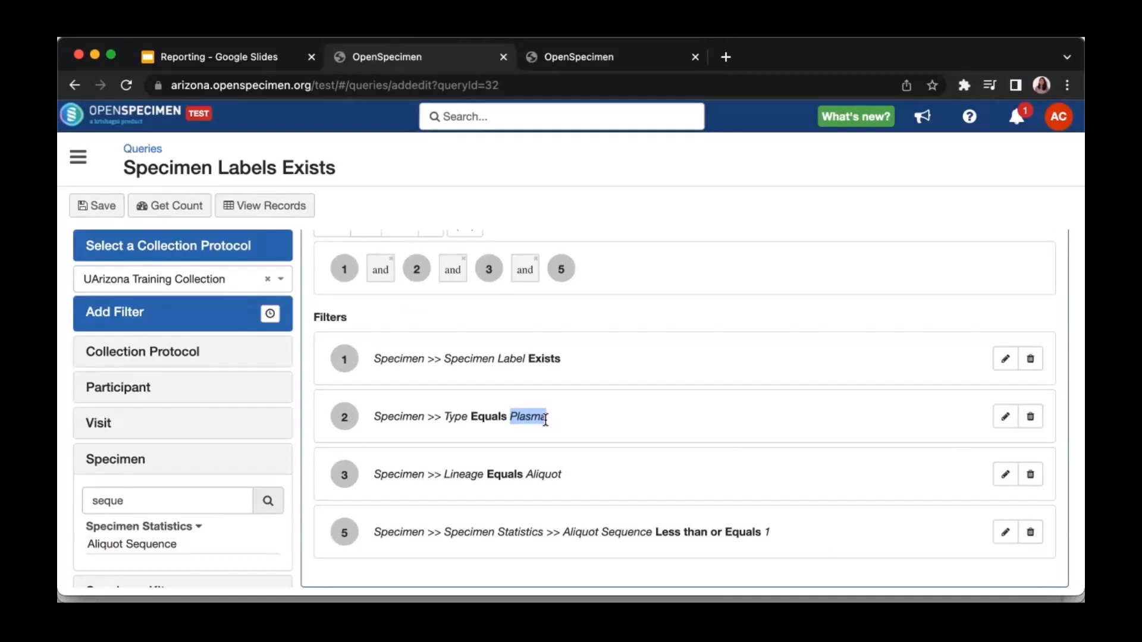
pyautogui.click(545, 420)
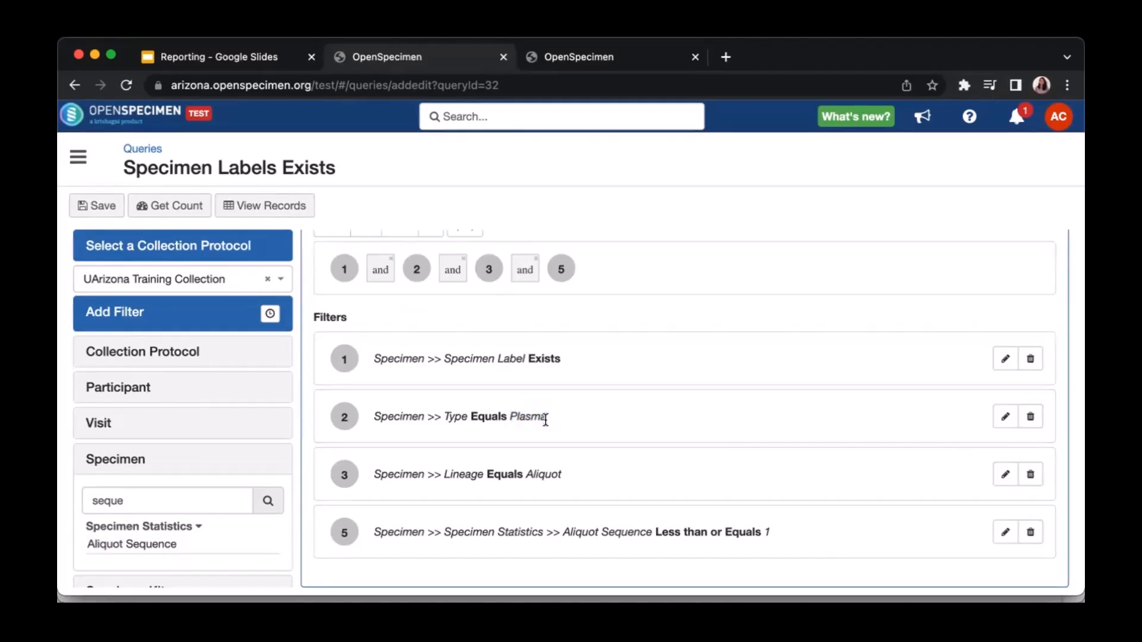
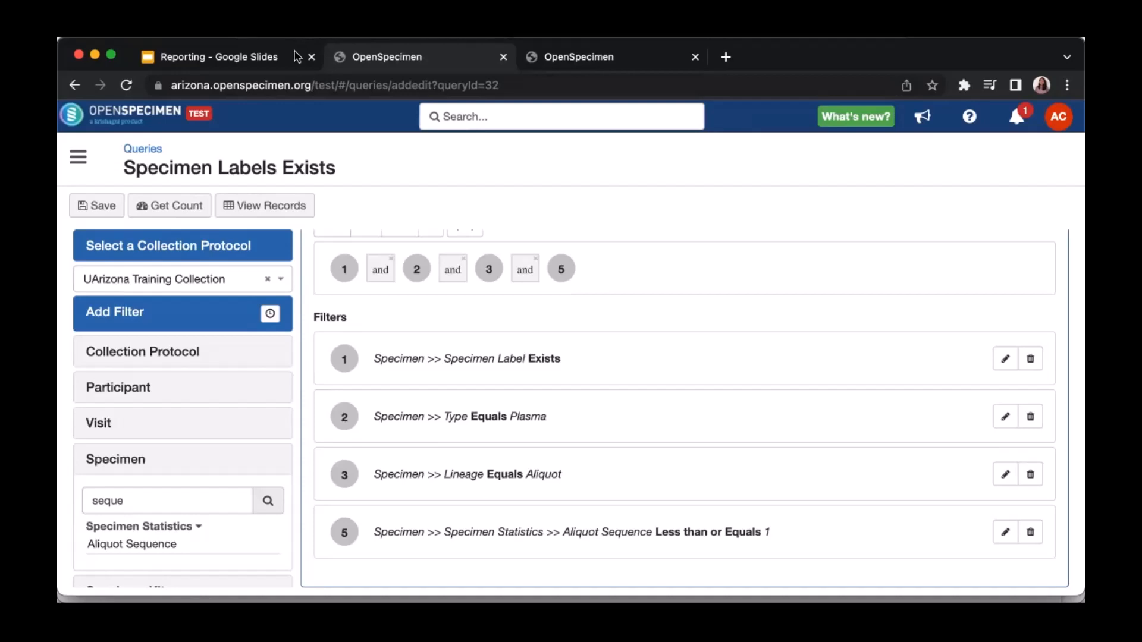
# View the matching records and open the participant collected 07 Mar 2023 11:00 and a visit collected 07 Mar 2023 20:57 in new tabs.
pyautogui.click(250, 205)
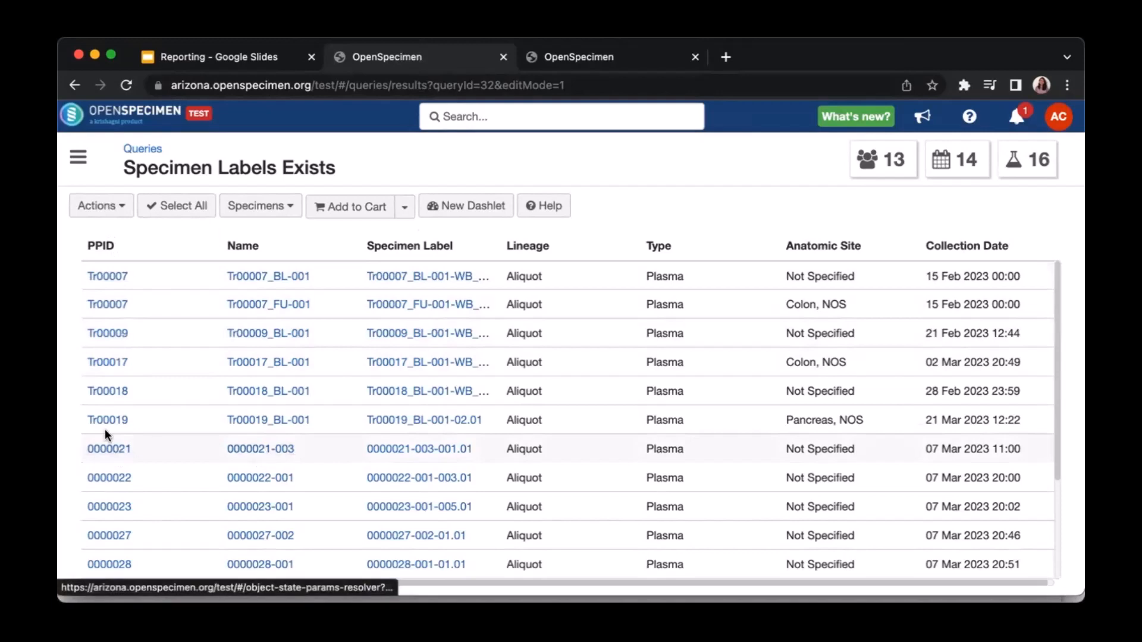
pyautogui.rightClick(110, 446)
pyautogui.click(112, 452)
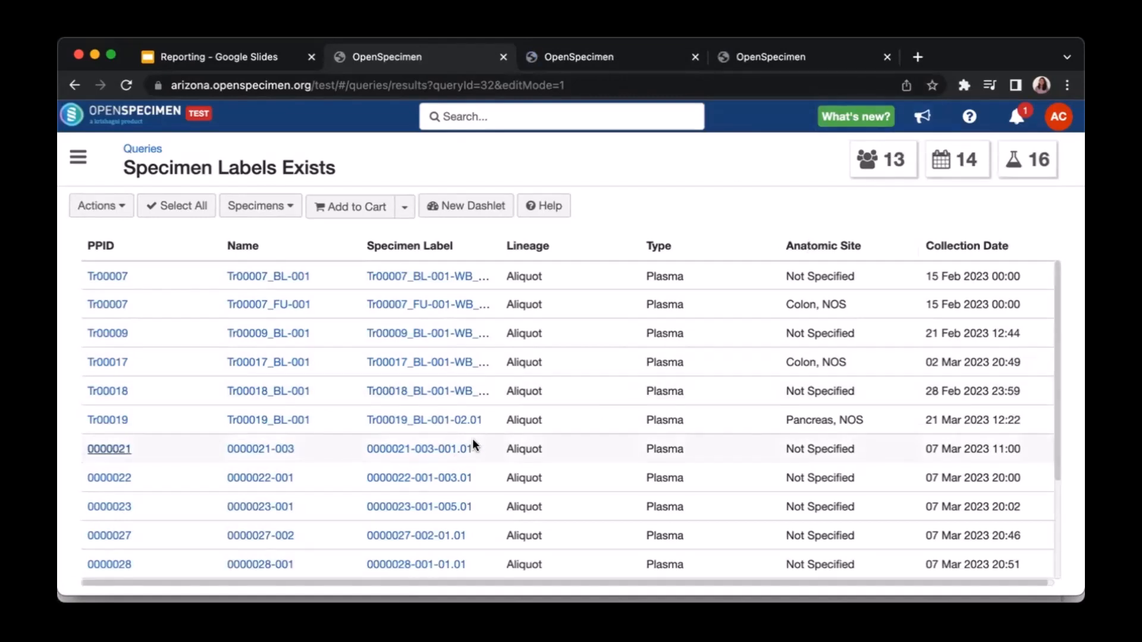
pyautogui.scroll(-5, 435, 452)
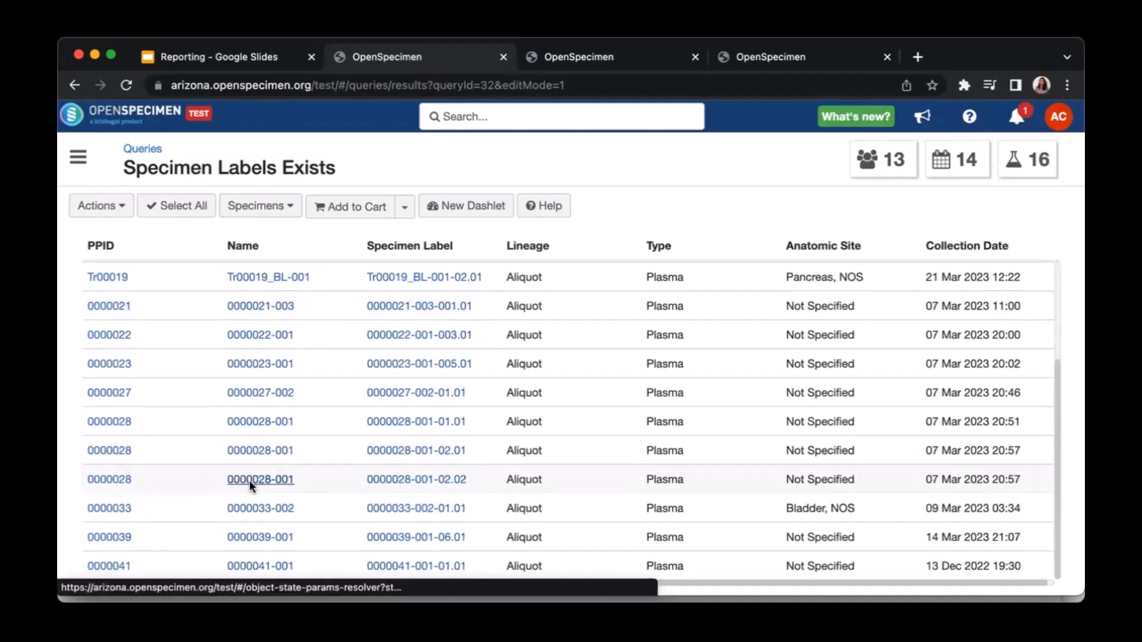
pyautogui.keyDown('super'); pyautogui.click(249, 480); pyautogui.keyUp('super')
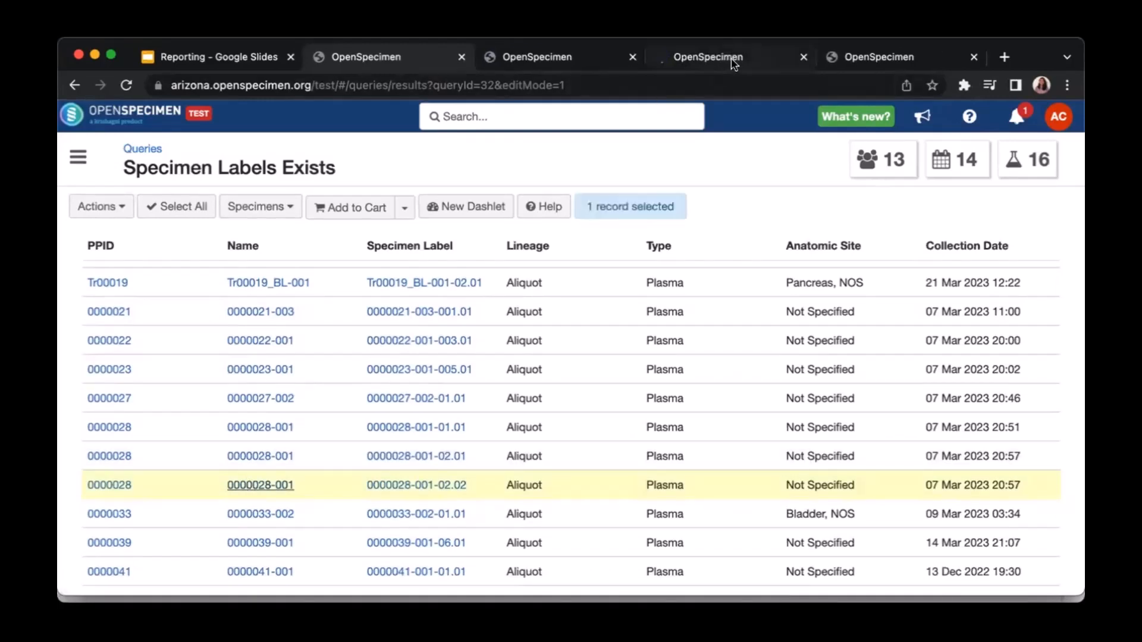
# Examine the opened visit's specimens and highlight the label of the second aliquot under the second Plasma specimen.
pyautogui.click(730, 60)
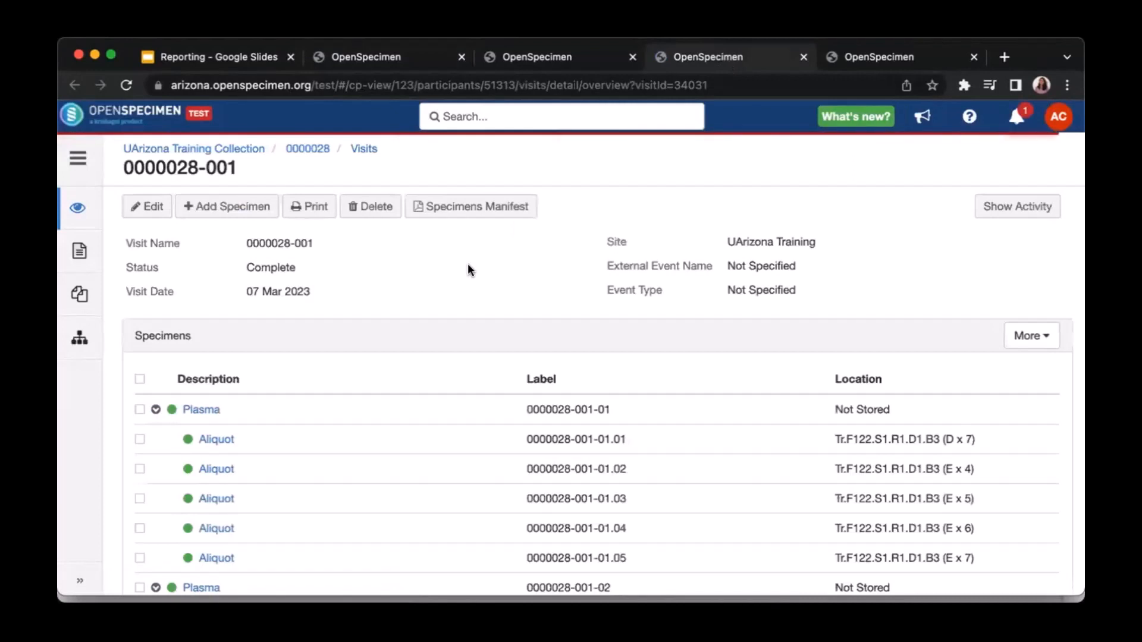
pyautogui.scroll(-2, 470, 269)
pyautogui.scroll(-2, 468, 269)
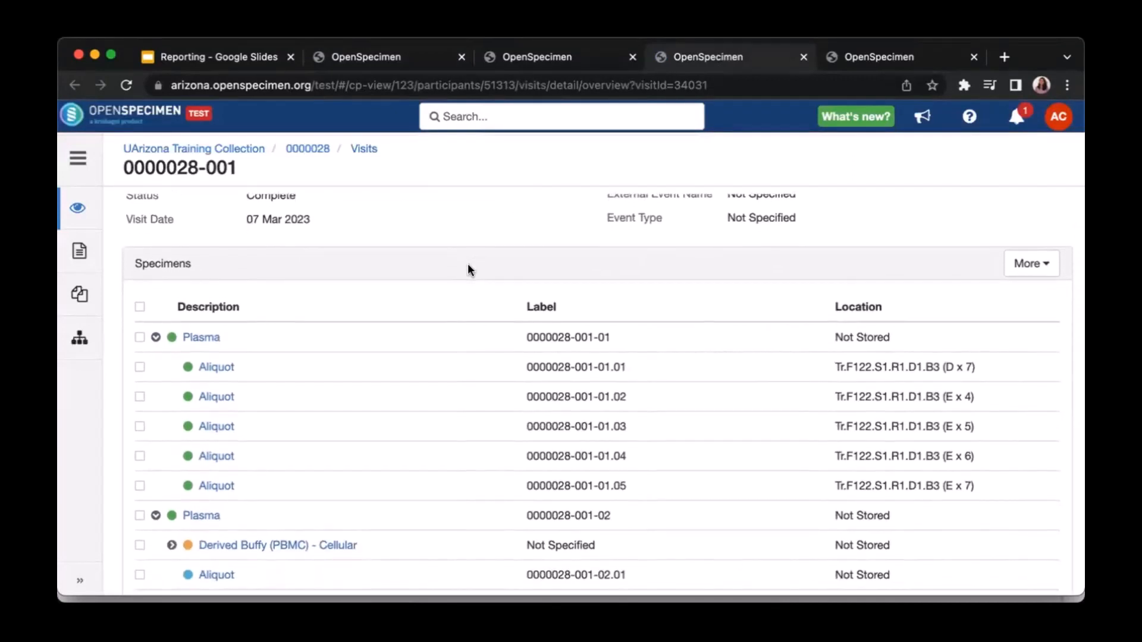
pyautogui.scroll(-4, 469, 269)
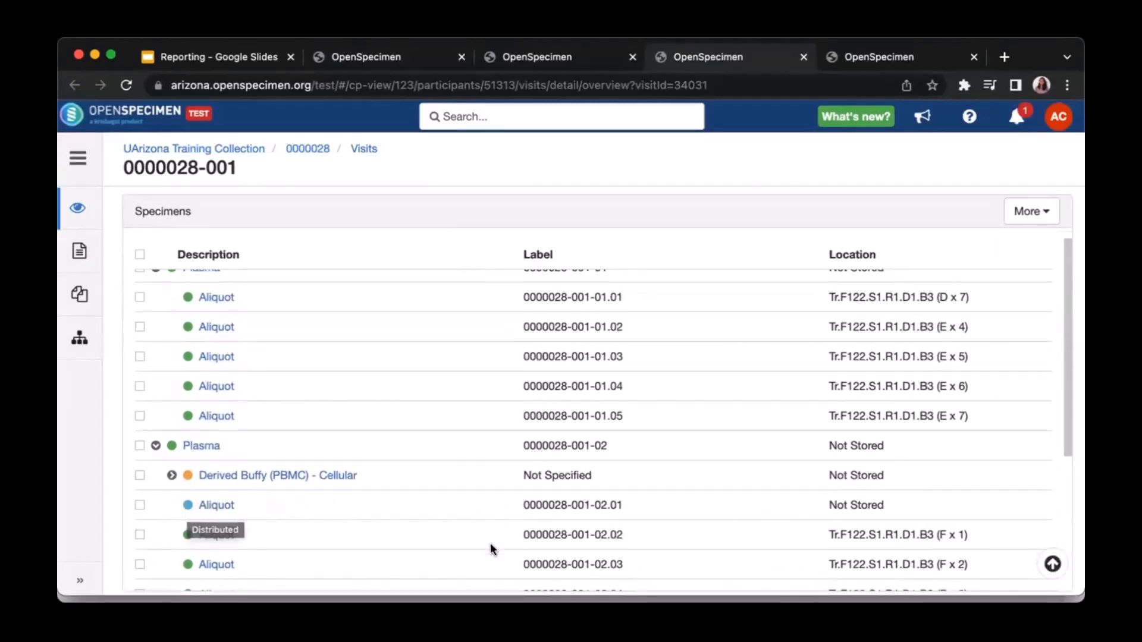
pyautogui.tripleClick(526, 534)
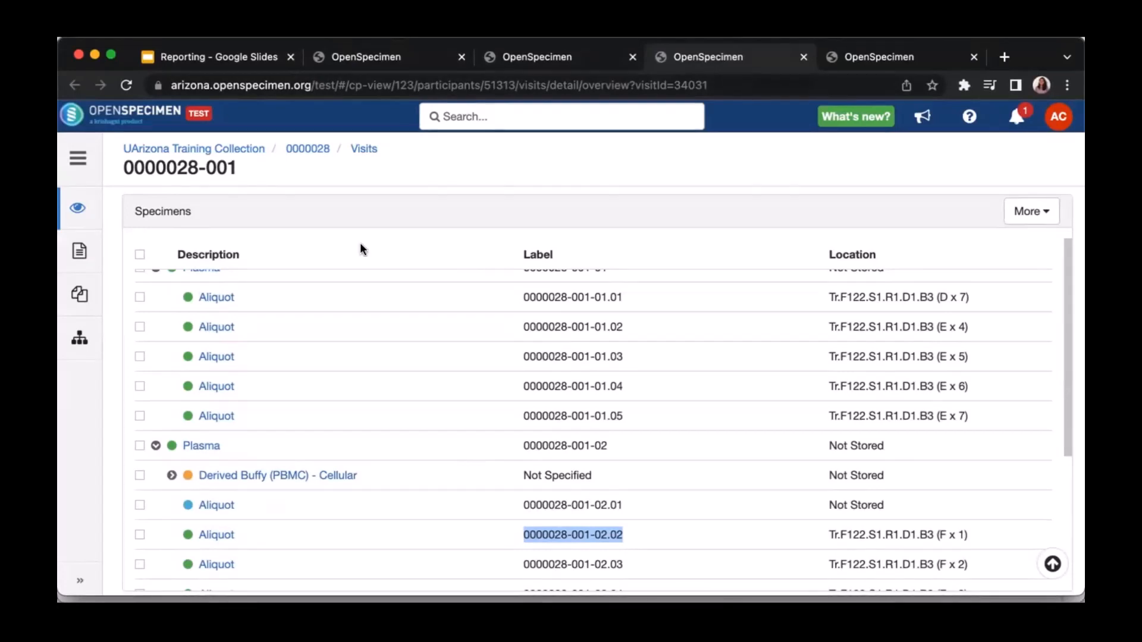
# Return to the Specimen Labels Exists query results and deselect the selected record.
pyautogui.press('super+2')
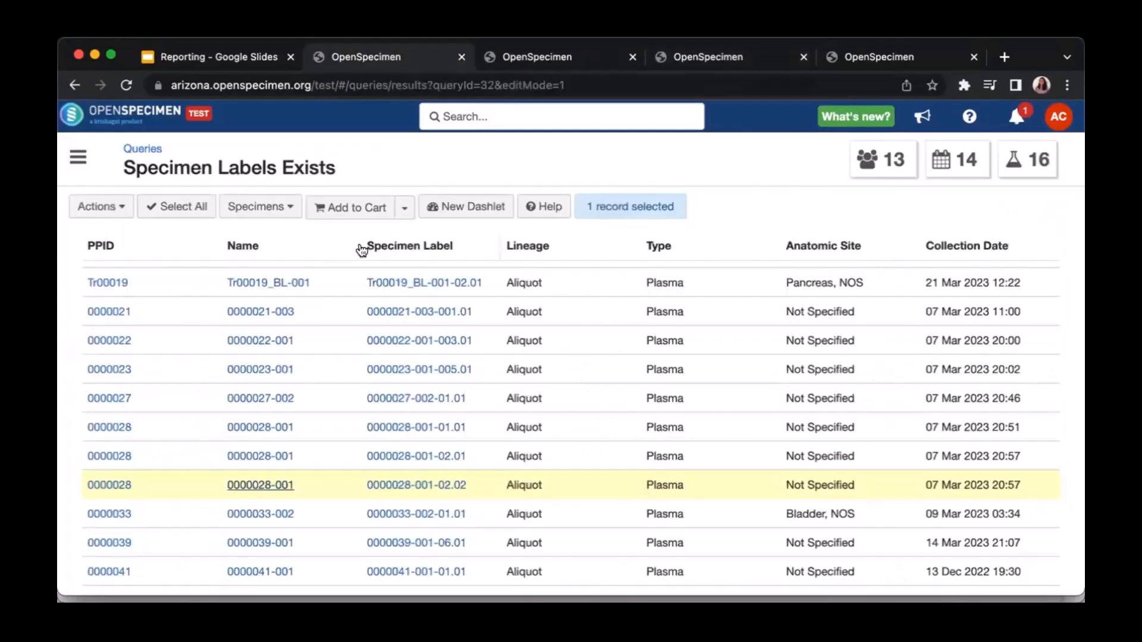
pyautogui.scroll(-1, 287, 327)
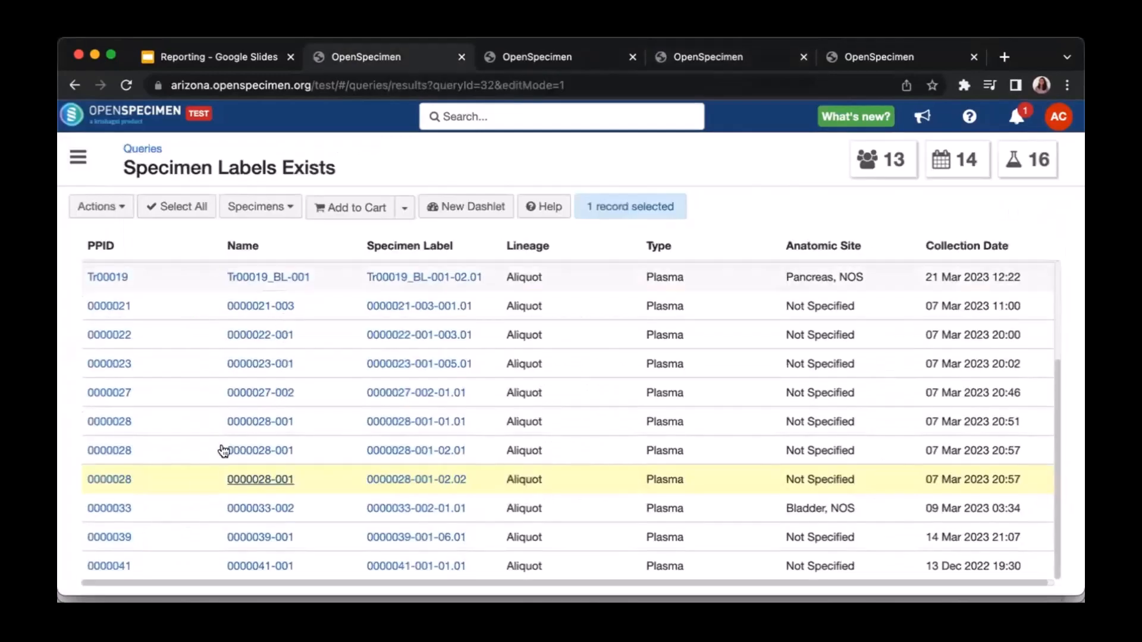
pyautogui.click(185, 480)
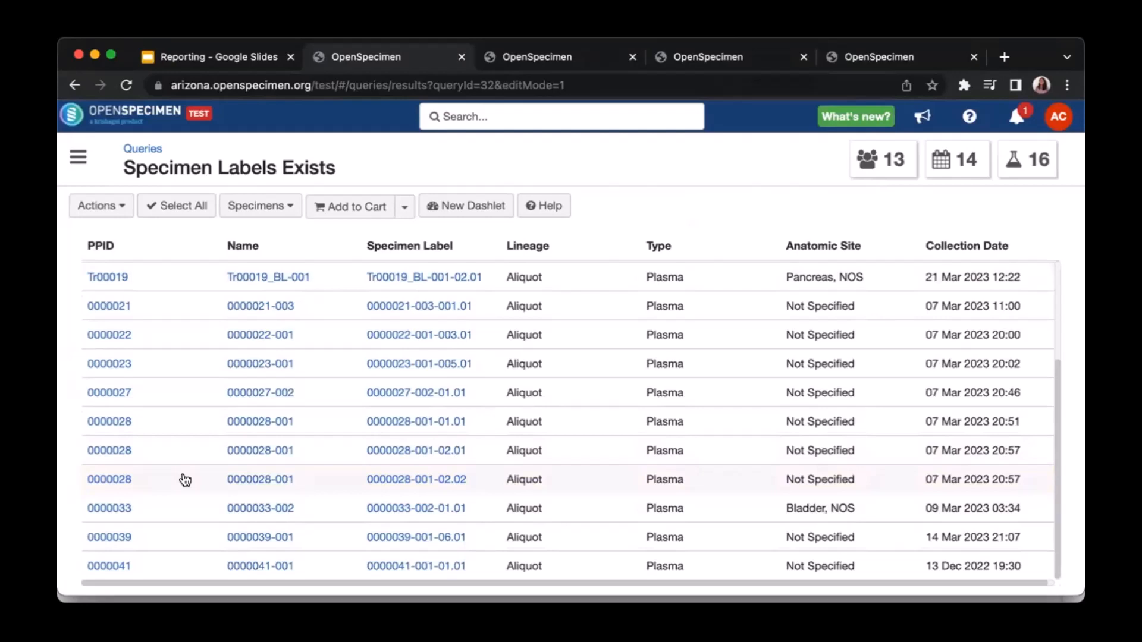
# Check which actions are available for the query results, and sort the records by PPID.
pyautogui.scroll(1, 185, 480)
pyautogui.click(111, 209)
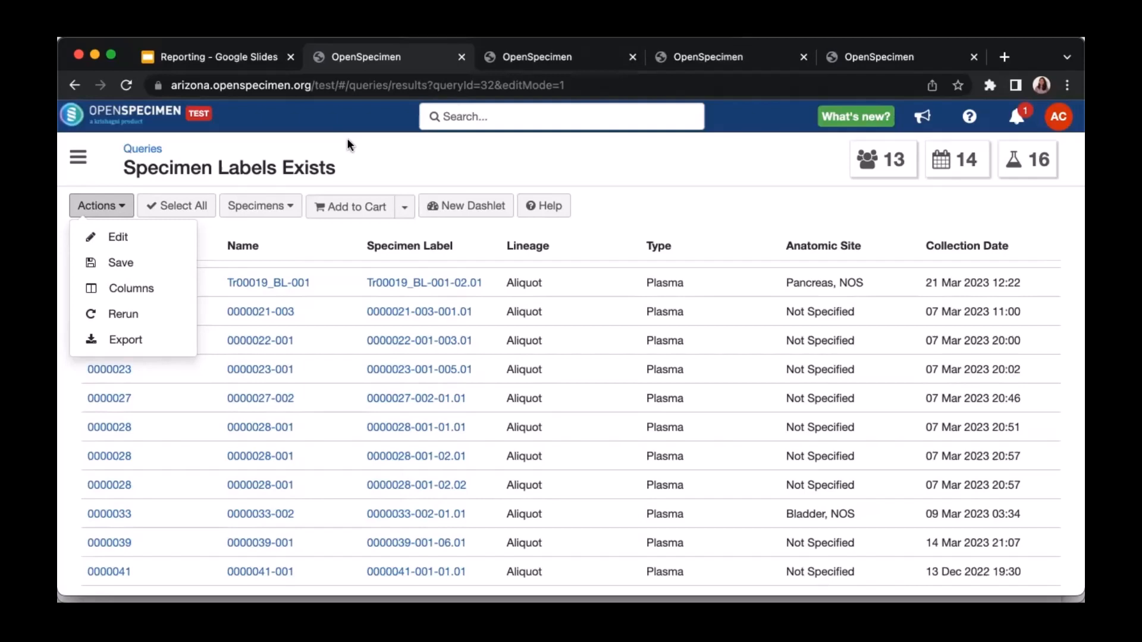
pyautogui.click(435, 152)
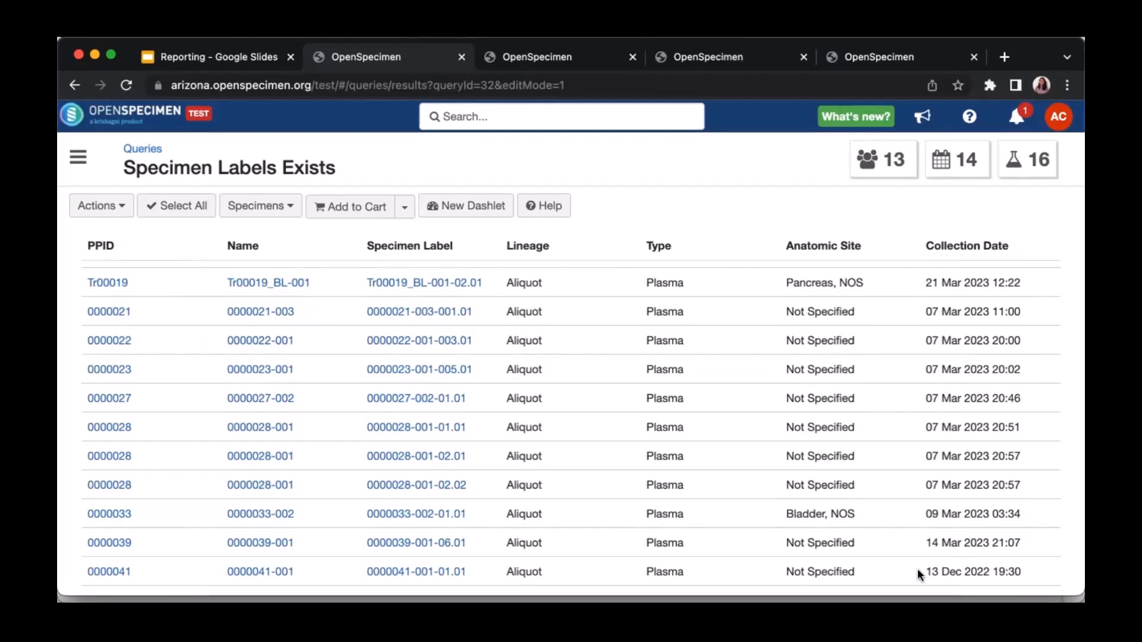
pyautogui.click(113, 240)
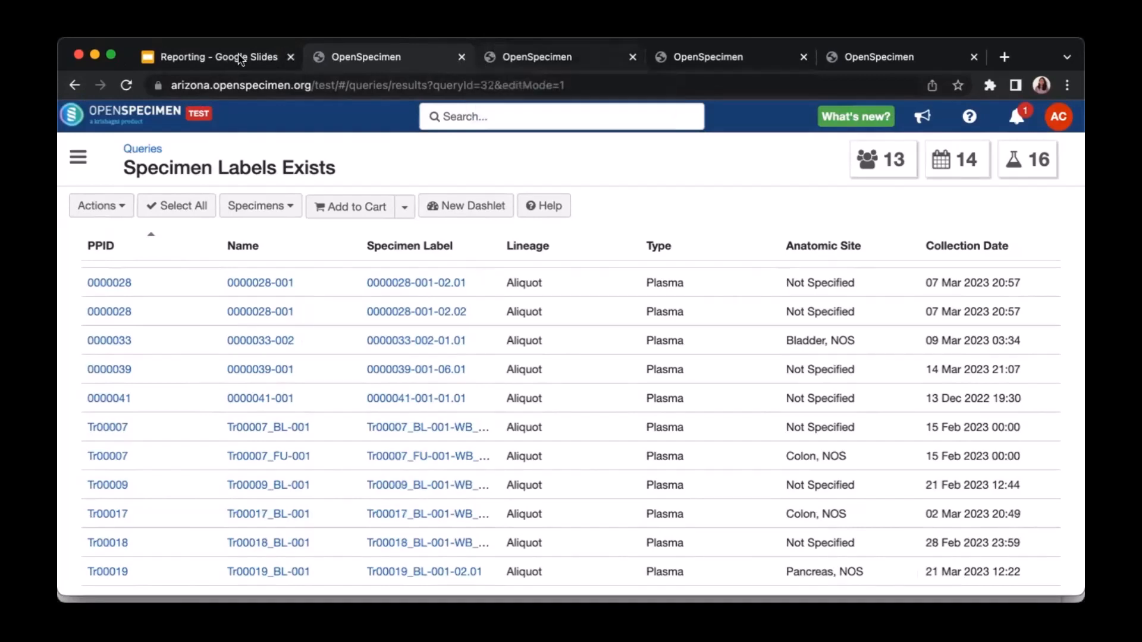
# Go back to the queries list and select Specimen Labels Exists, specimens collected per month, Different Time Points and Number of fresh tumor tissue distributed per organ.
pyautogui.click(141, 147)
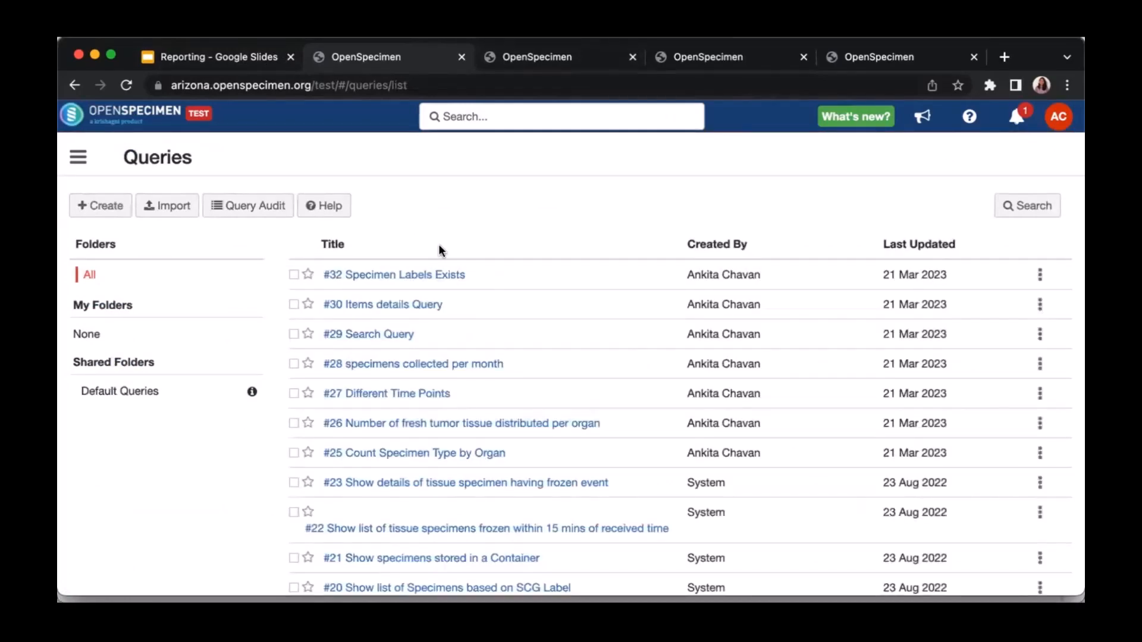
pyautogui.click(294, 275)
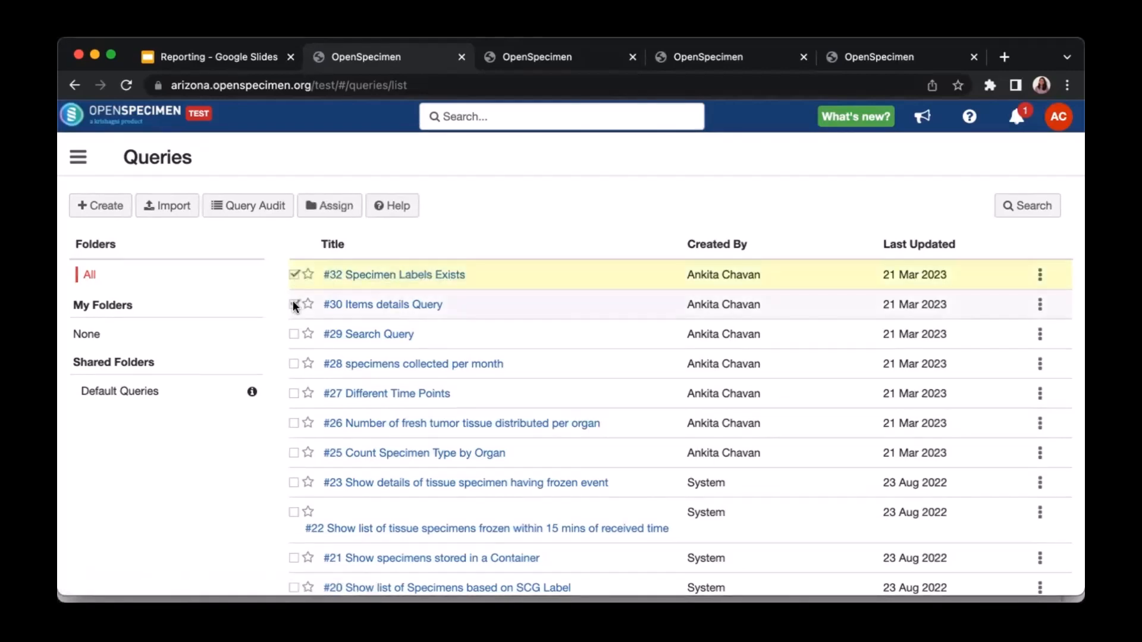
pyautogui.click(293, 305)
pyautogui.click(294, 274)
pyautogui.click(295, 305)
pyautogui.click(293, 274)
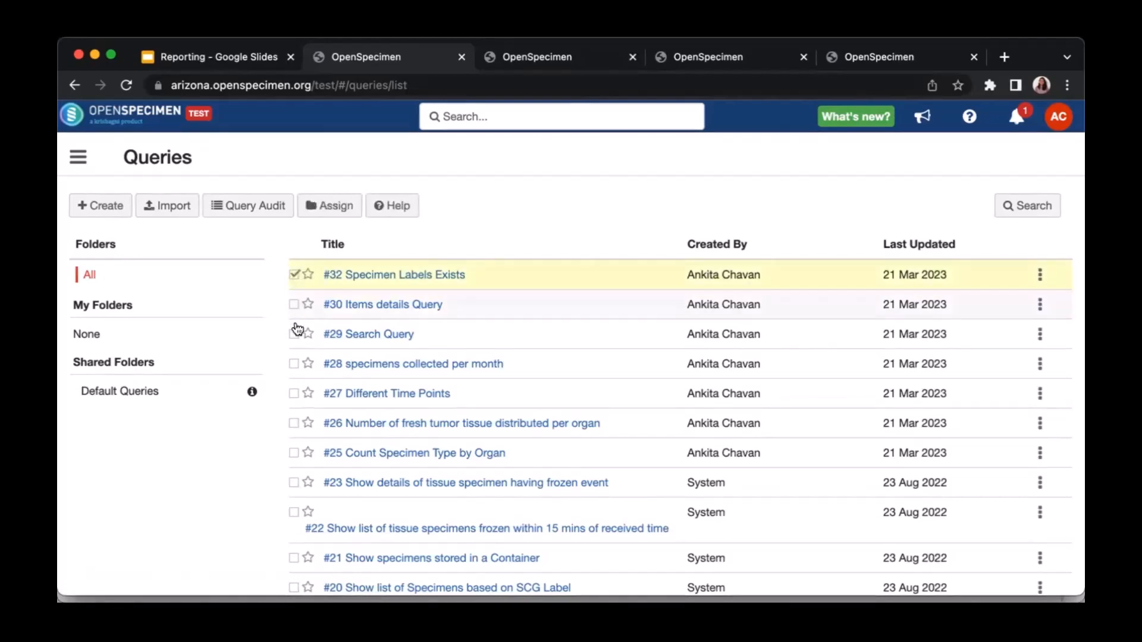
pyautogui.click(294, 364)
pyautogui.click(294, 393)
pyautogui.click(293, 424)
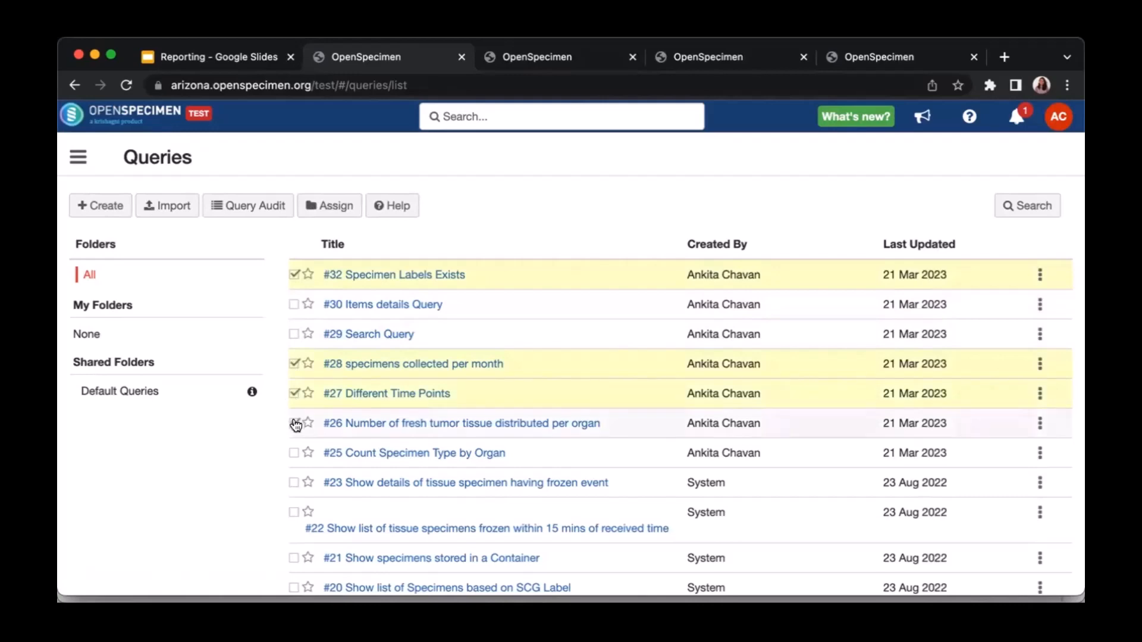
# Start a new query folder for the selected queries and name it Arizona Shared Queries.
pyautogui.click(342, 219)
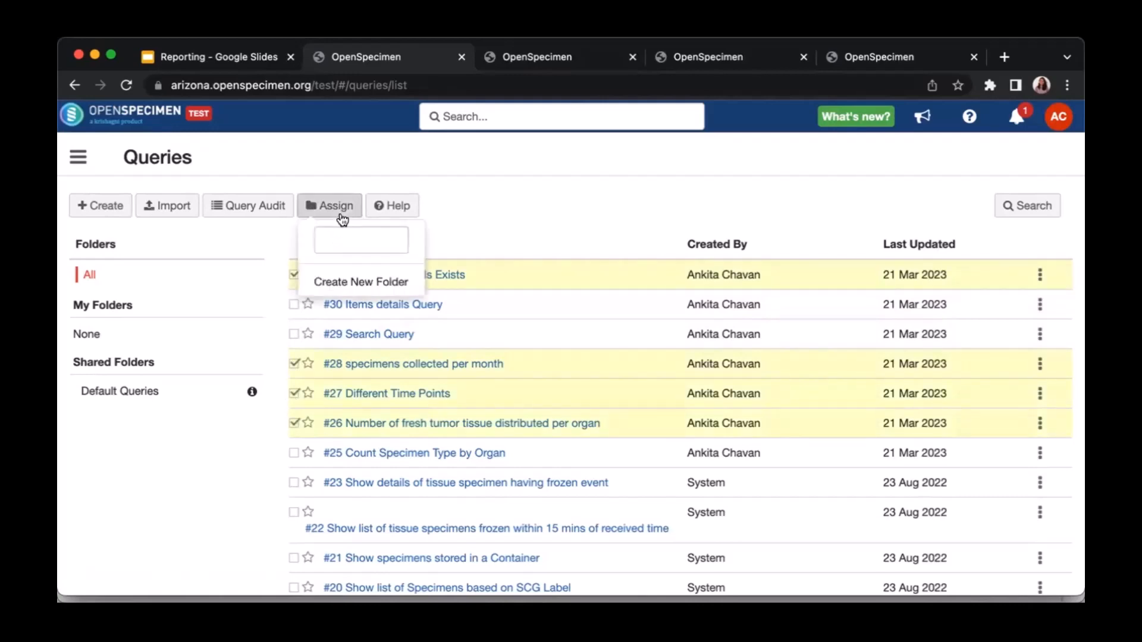
pyautogui.click(394, 283)
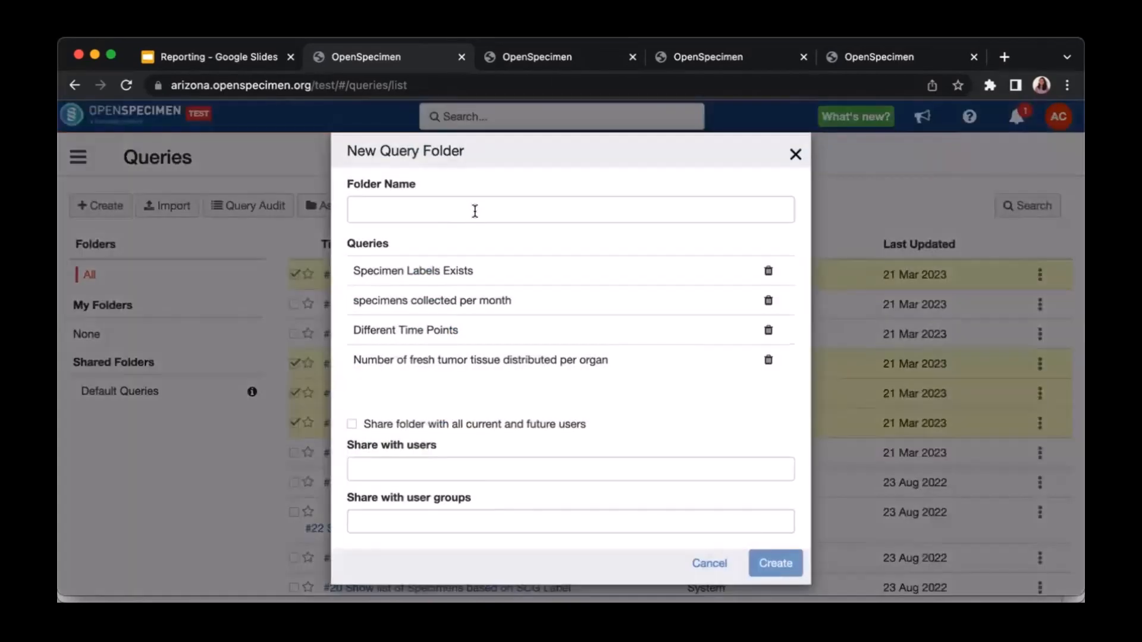
pyautogui.write('Ar')
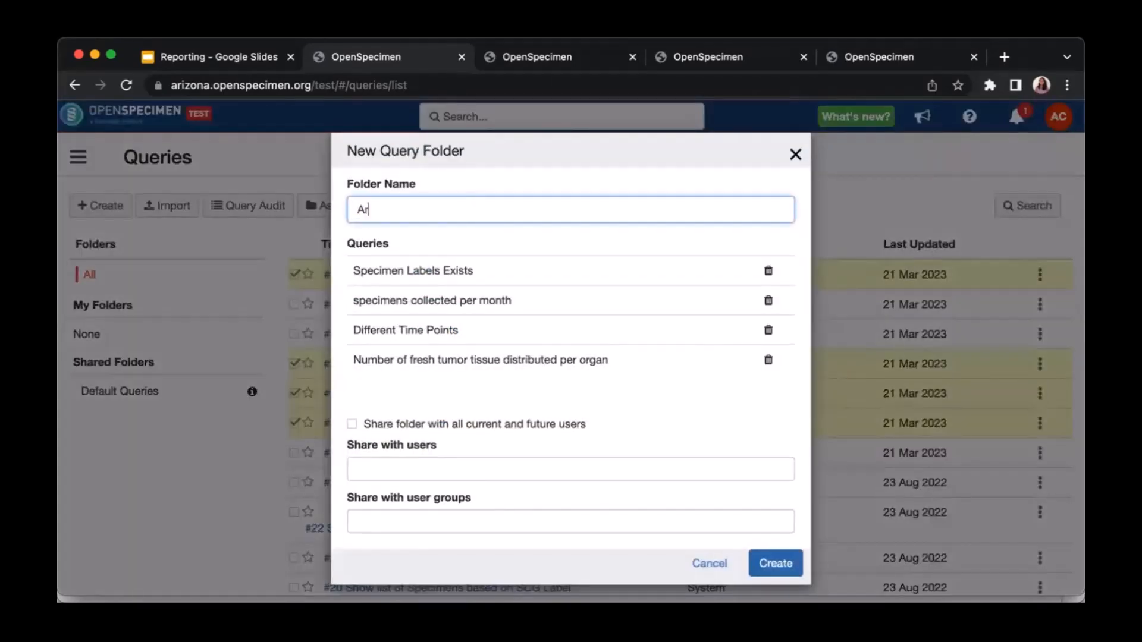
pyautogui.write('izona Shared Queries')
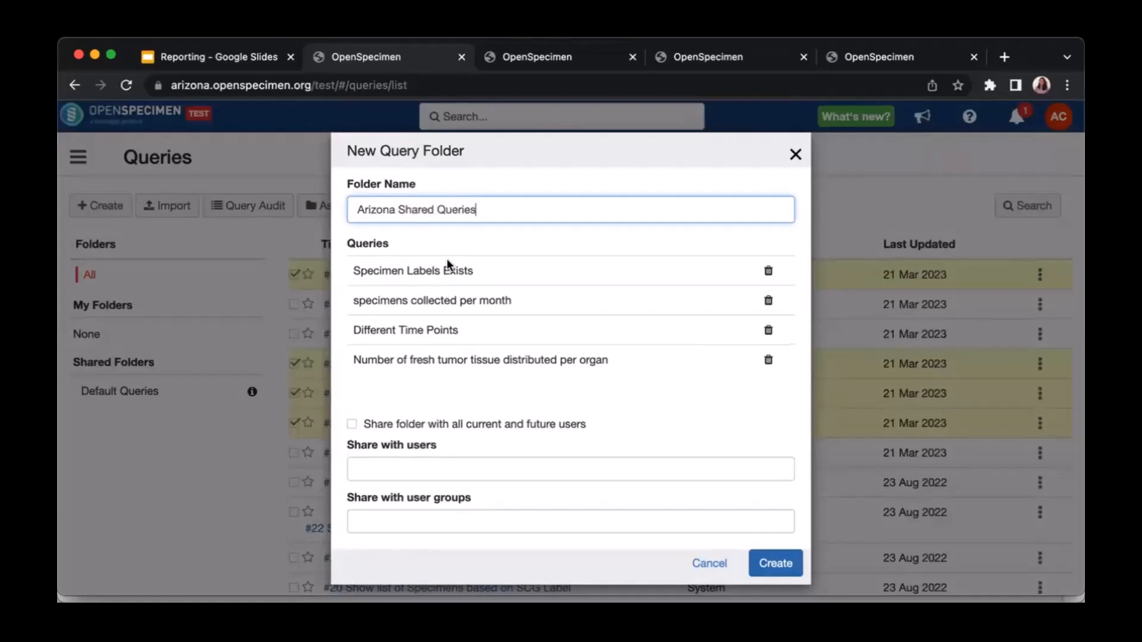
pyautogui.scroll(-1, 446, 372)
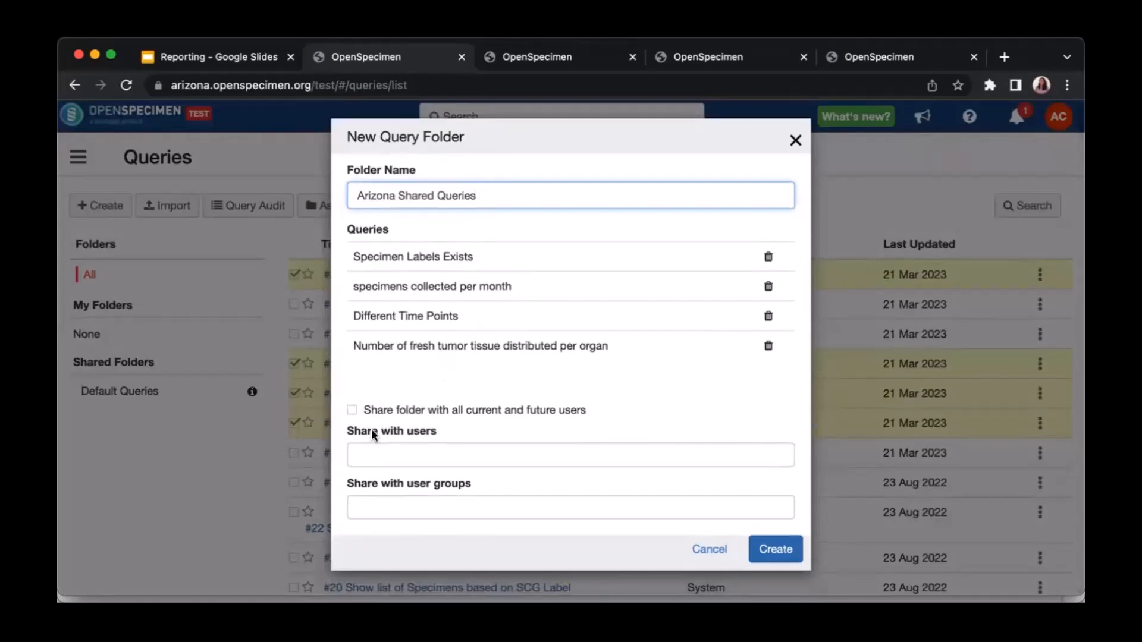
# Check which users and user groups the new folder can be shared with, without choosing any.
pyautogui.click(371, 453)
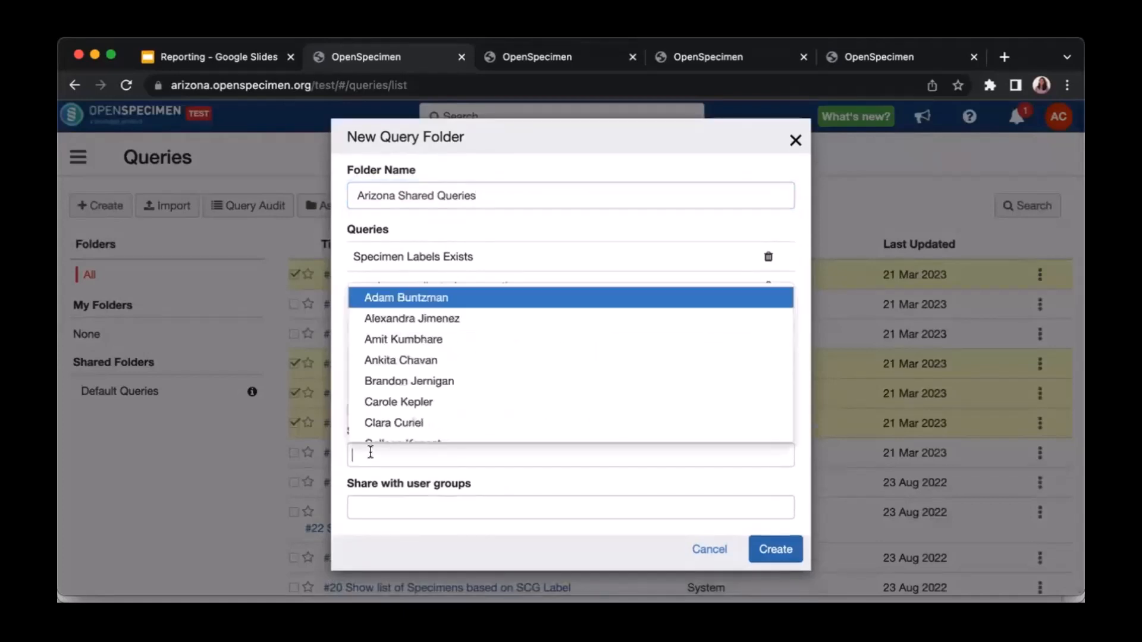
pyautogui.click(339, 418)
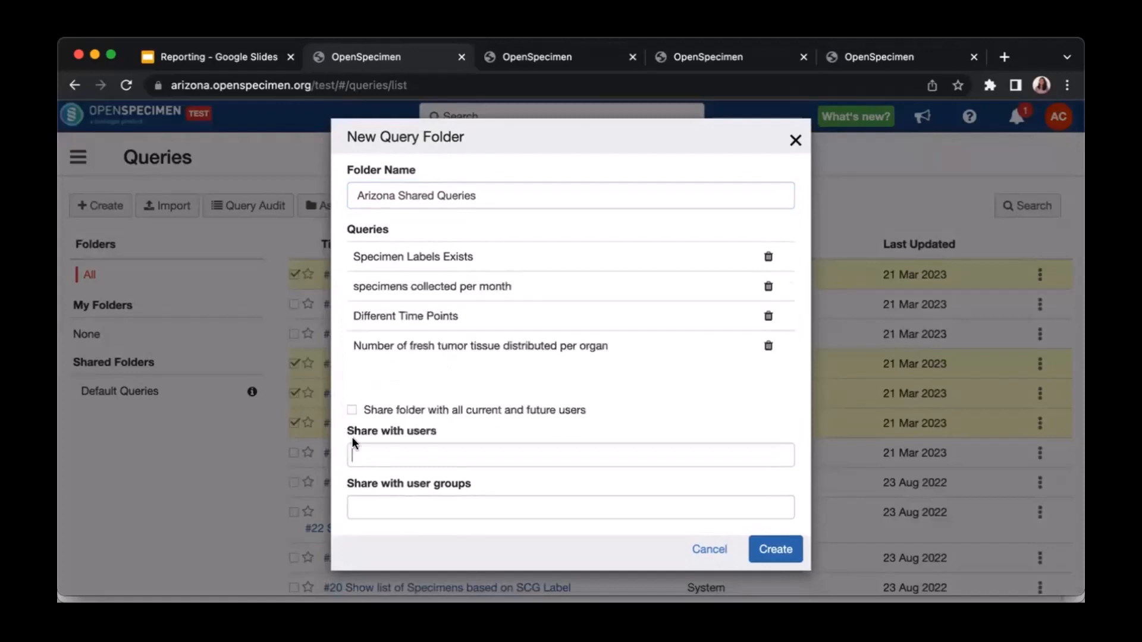
pyautogui.click(368, 500)
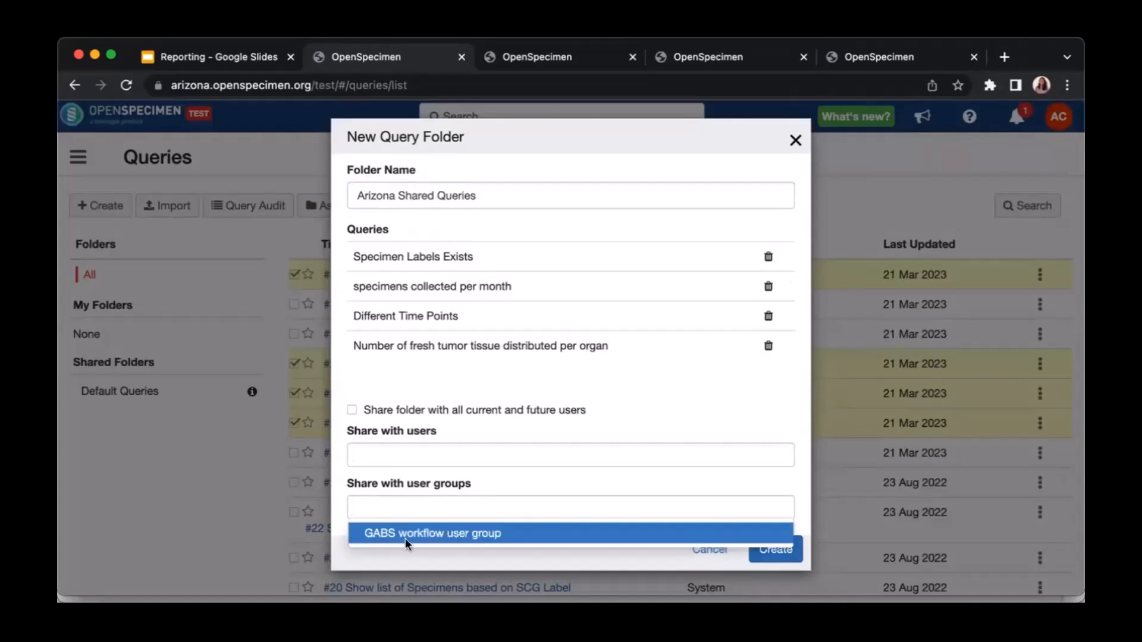
pyautogui.click(433, 391)
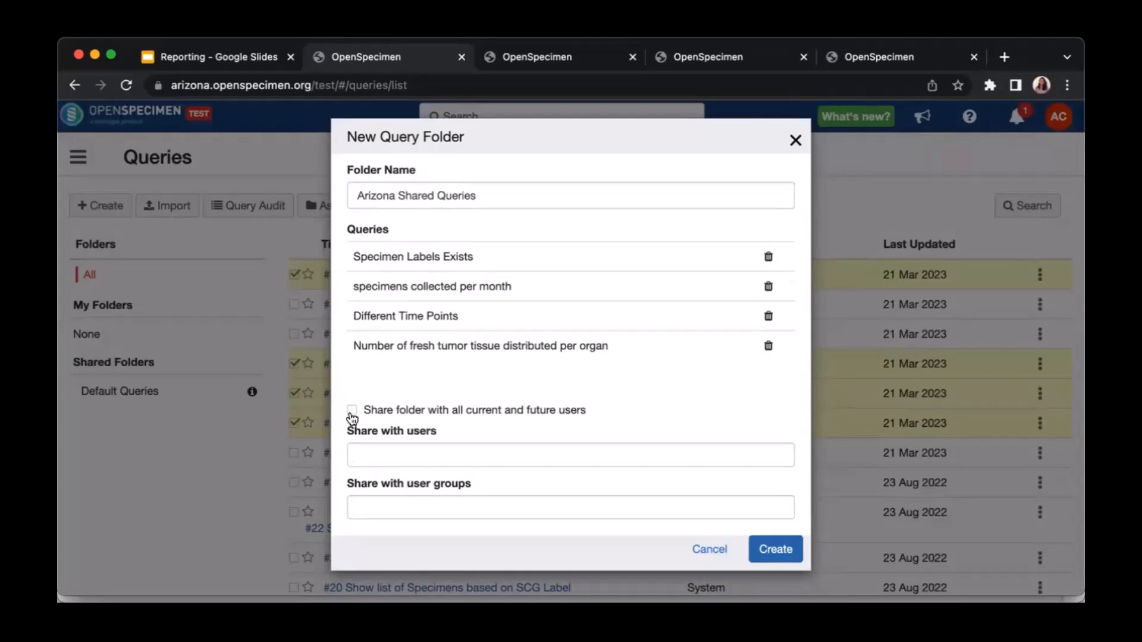
# Share the folder with all current and future users and create it.
pyautogui.click(351, 410)
pyautogui.click(351, 425)
pyautogui.click(352, 425)
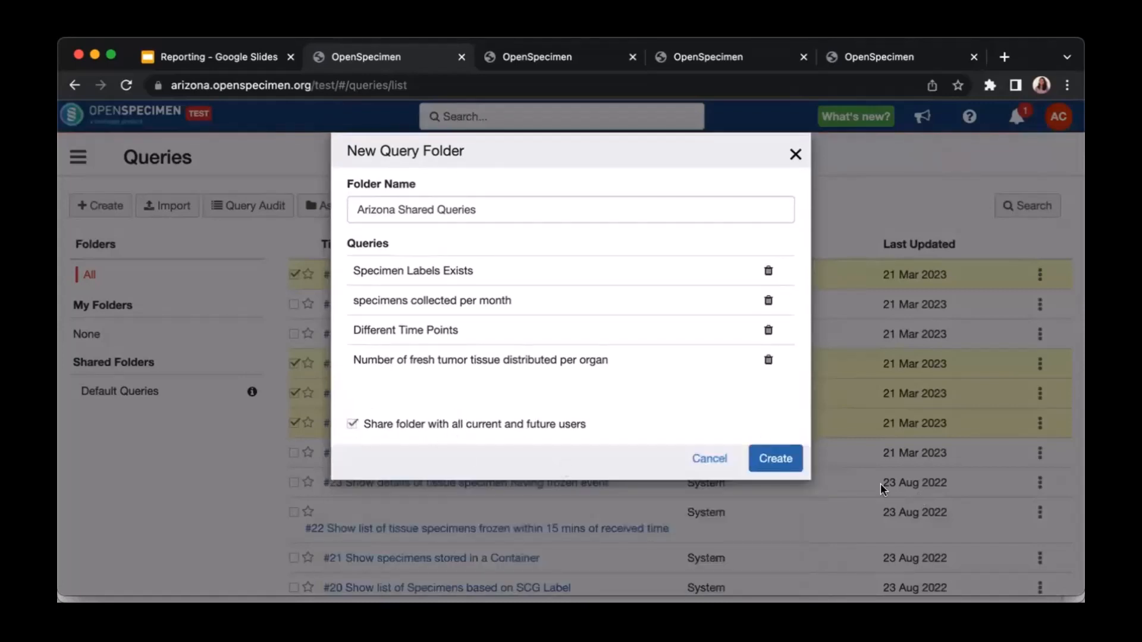
pyautogui.click(767, 457)
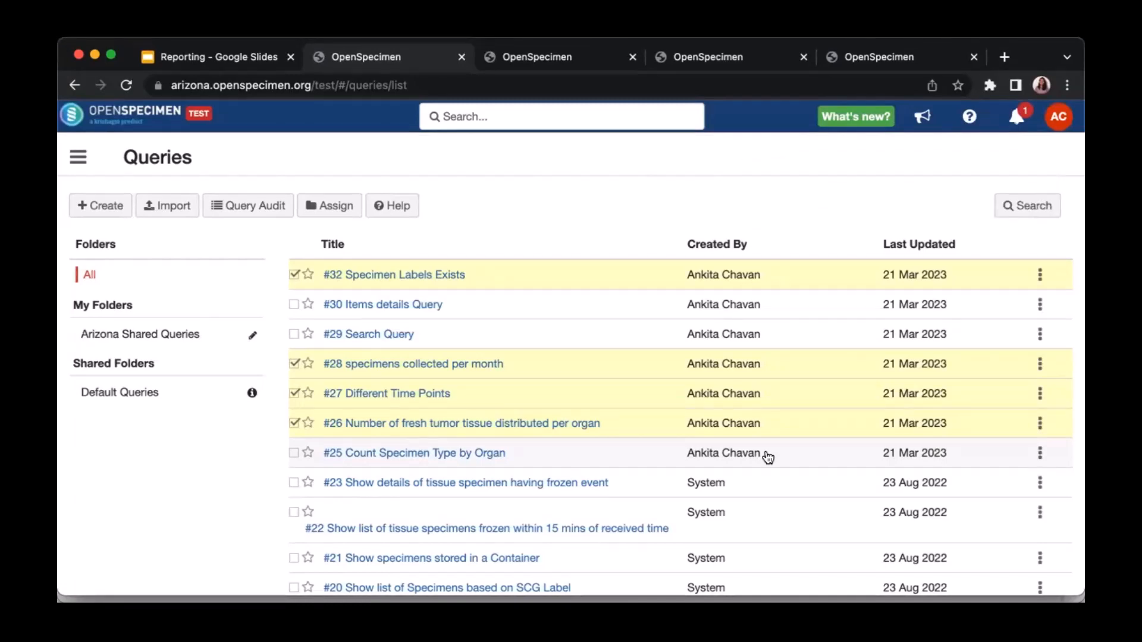
# Return from the Count Specimen Type by Organ results to the queries list and view the Arizona Shared Queries folder.
pyautogui.click(767, 455)
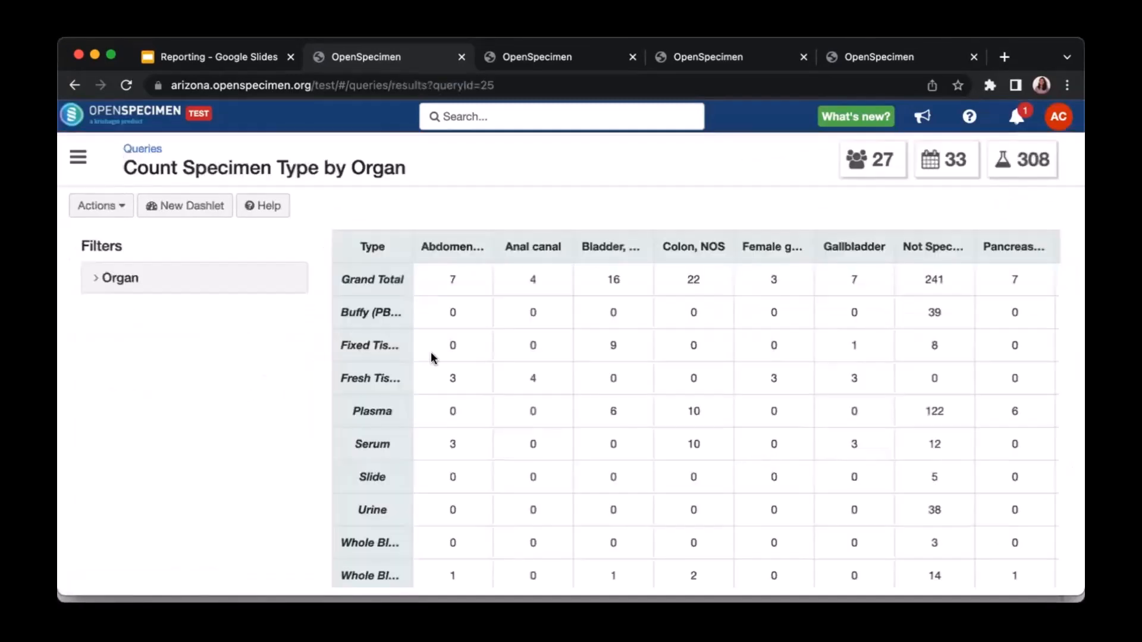
pyautogui.click(156, 152)
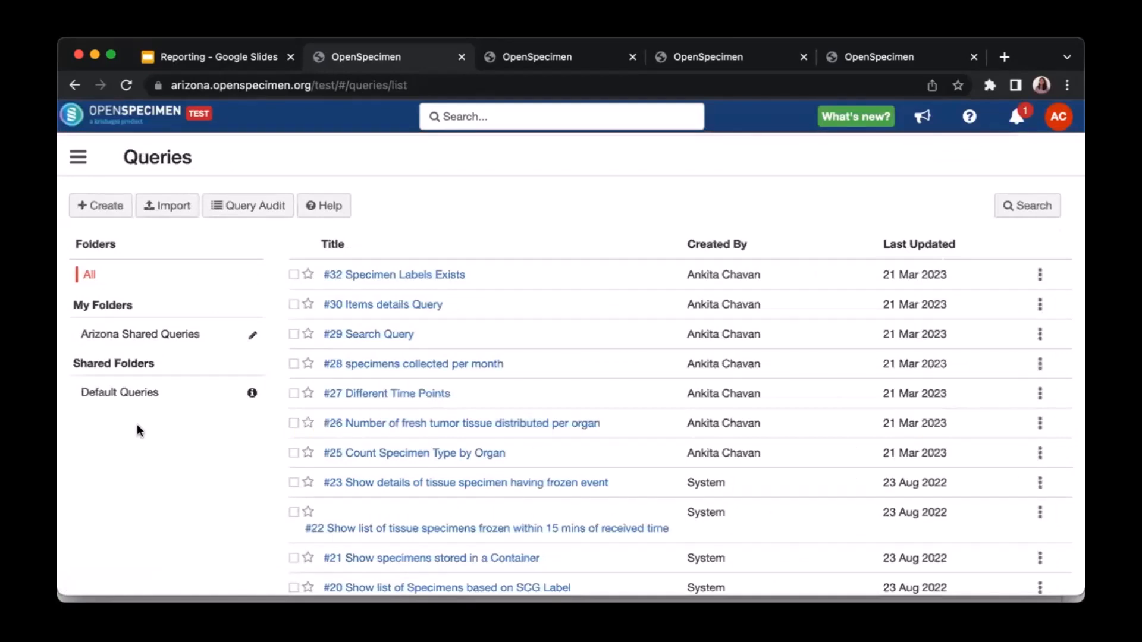
pyautogui.click(106, 338)
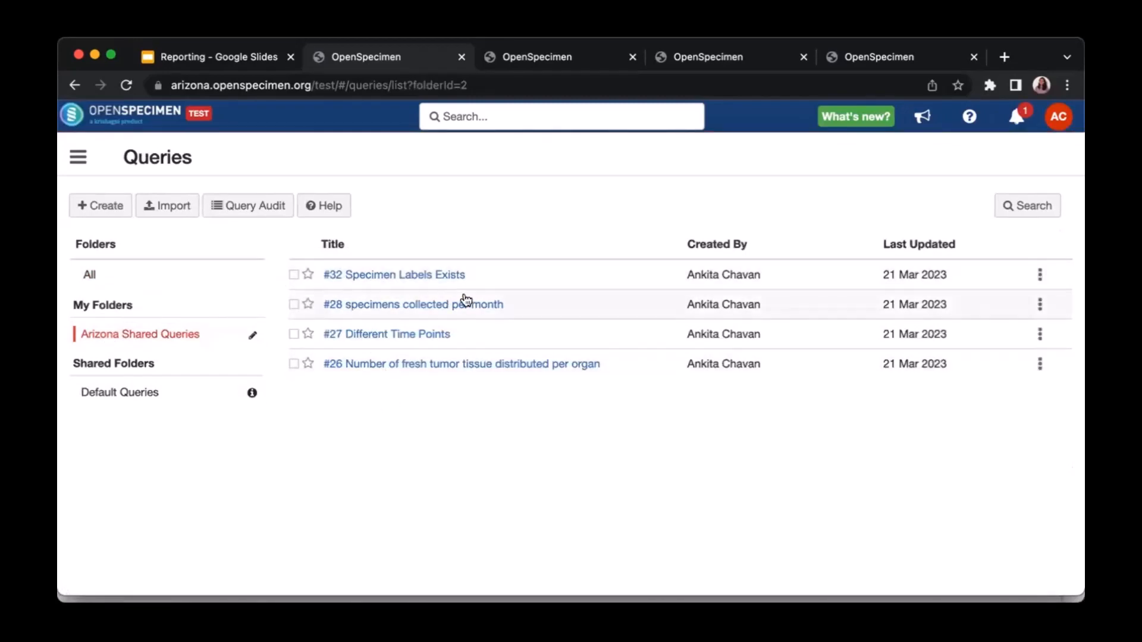
# Check the example slide in the Reporting presentation in Google Slides, and return to the full queries list in OpenSpecimen.
pyautogui.click(208, 57)
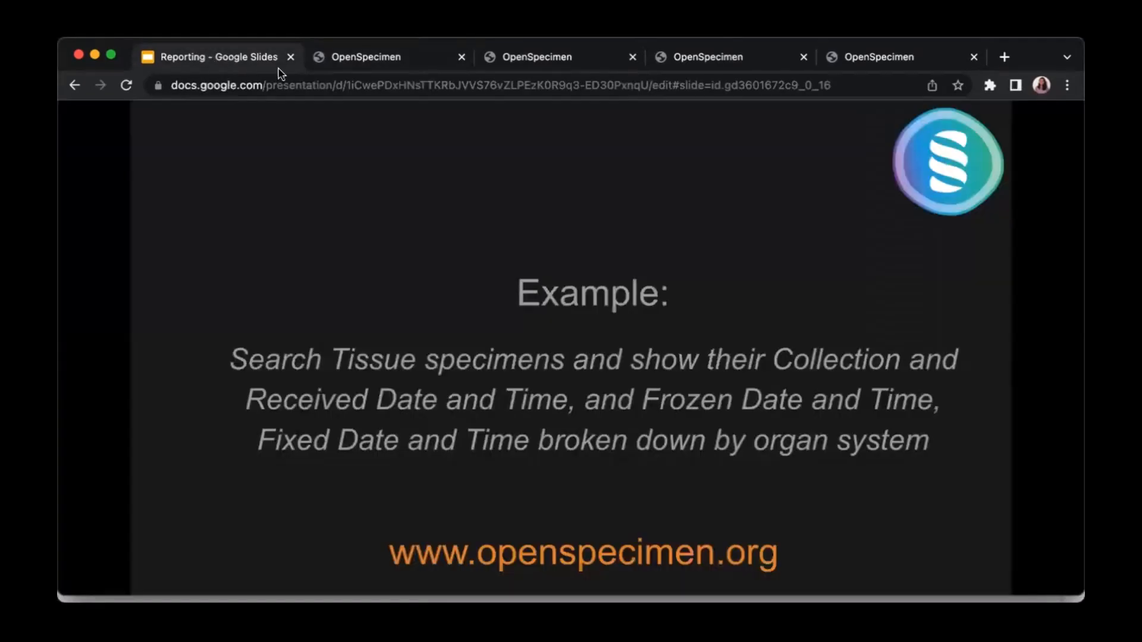
pyautogui.click(310, 64)
pyautogui.click(145, 149)
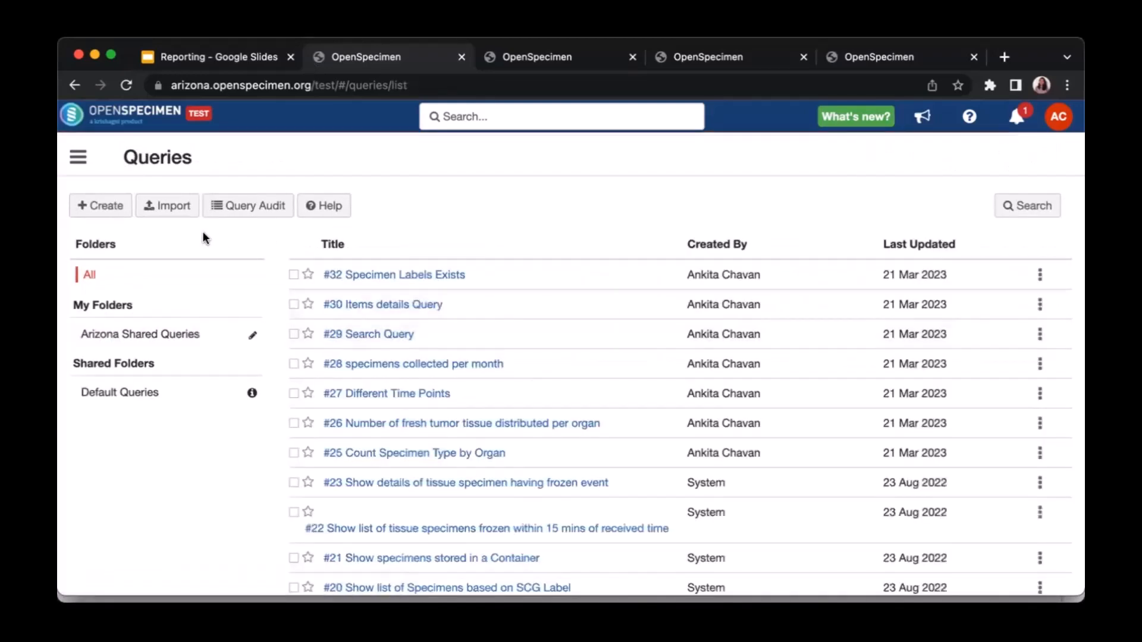
# Switch to the Reporting presentation in Google Slides and show the example about specimens categorized by organ in the Summary Reports section.
pyautogui.click(209, 65)
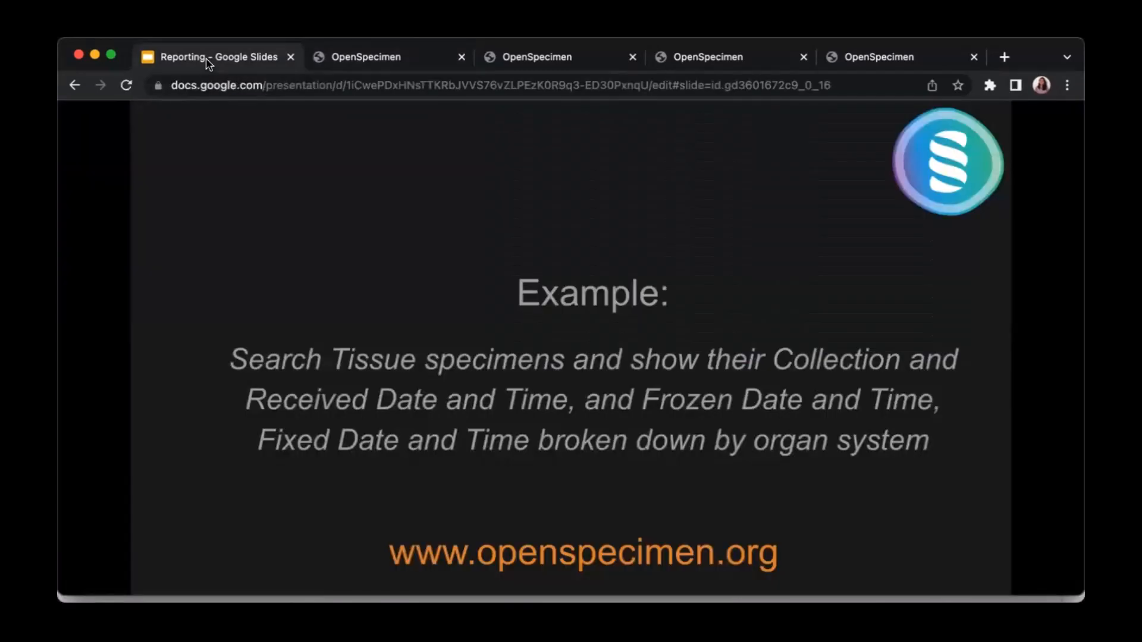
pyautogui.press('Left')
pyautogui.press('Left')
pyautogui.press('Left')
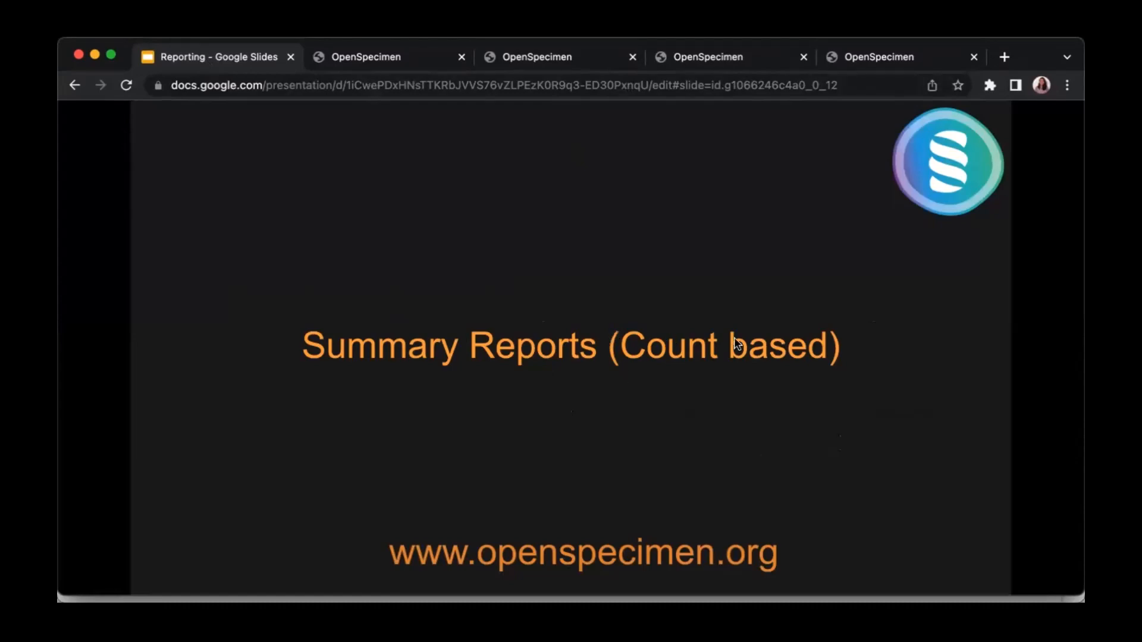
pyautogui.click(363, 60)
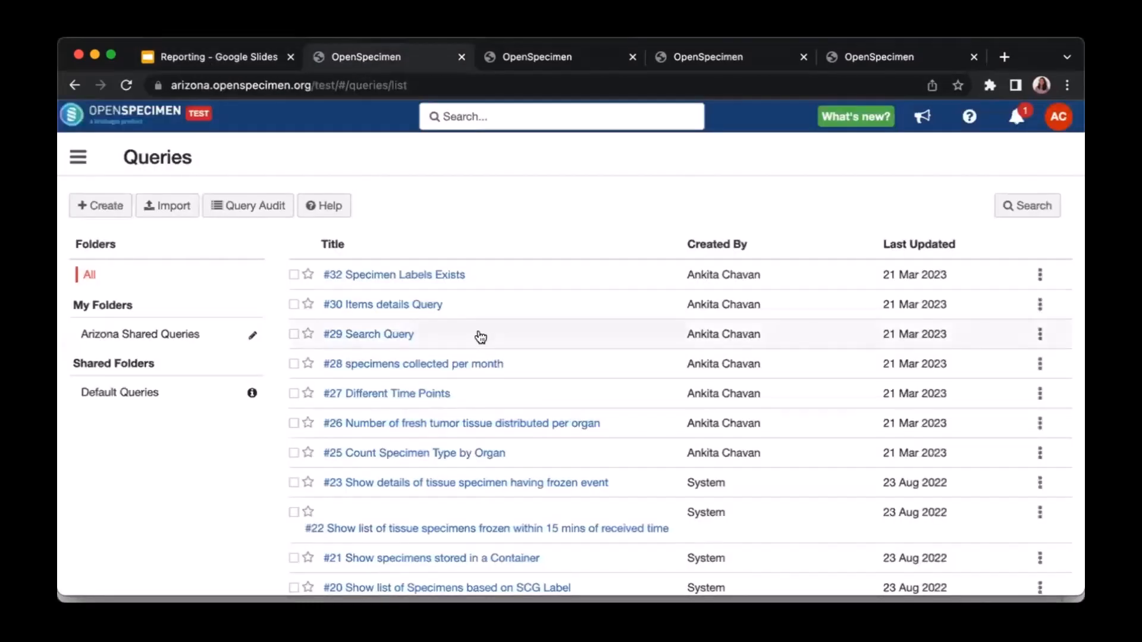
pyautogui.click(242, 55)
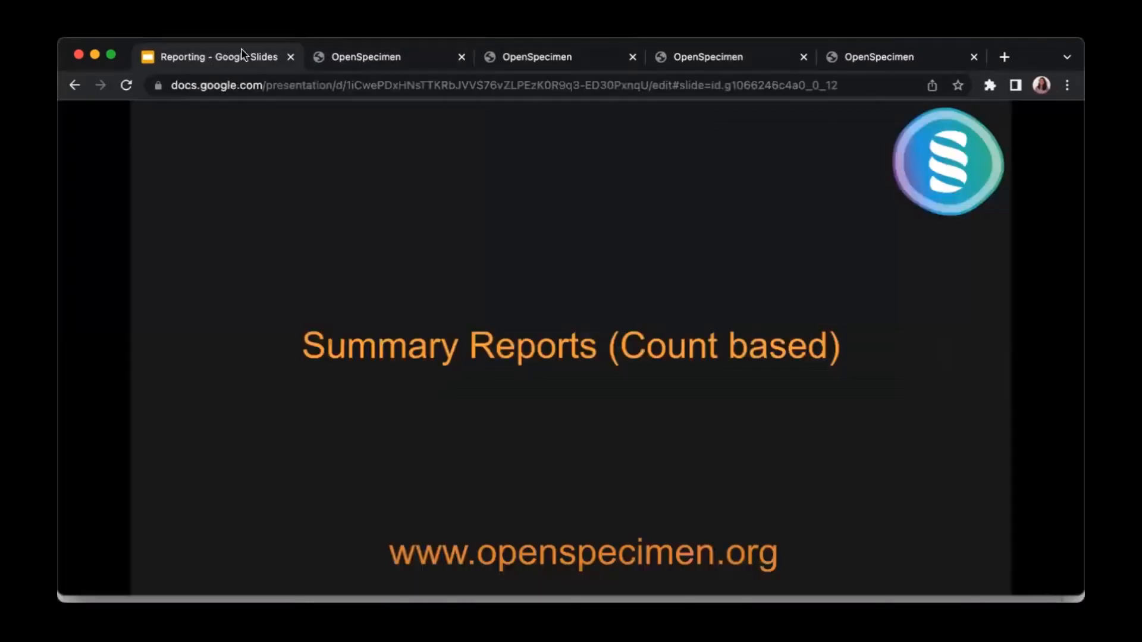
pyautogui.press('Right')
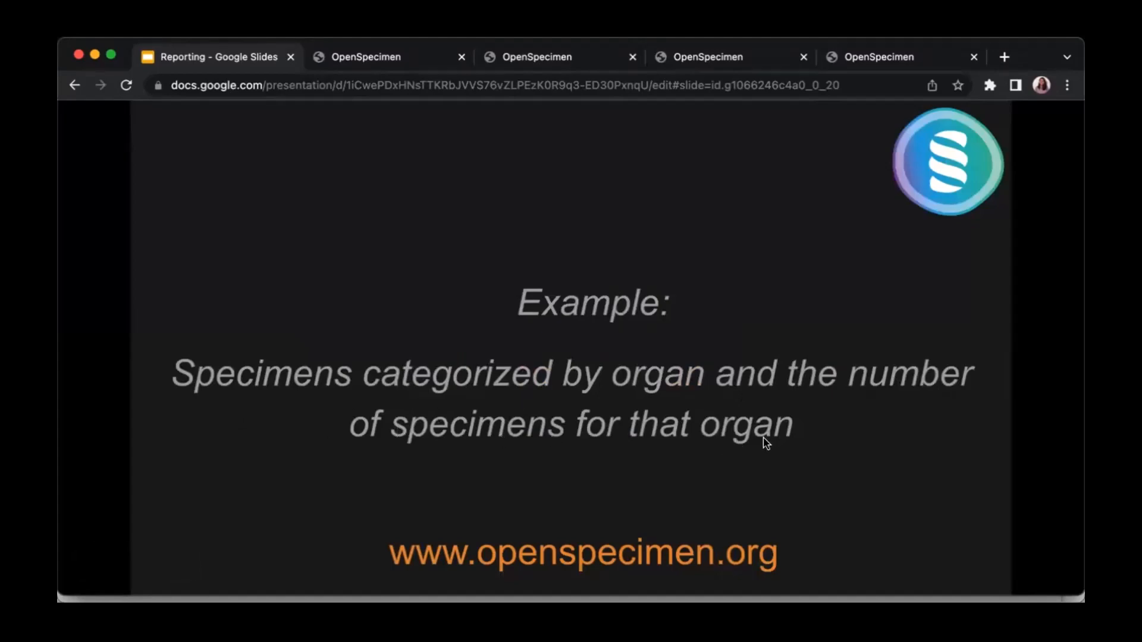
# Switch to OpenSpecimen and open the Count Specimen Type by Organ query for editing, rechecking the example slide in Google Slides.
pyautogui.click(356, 56)
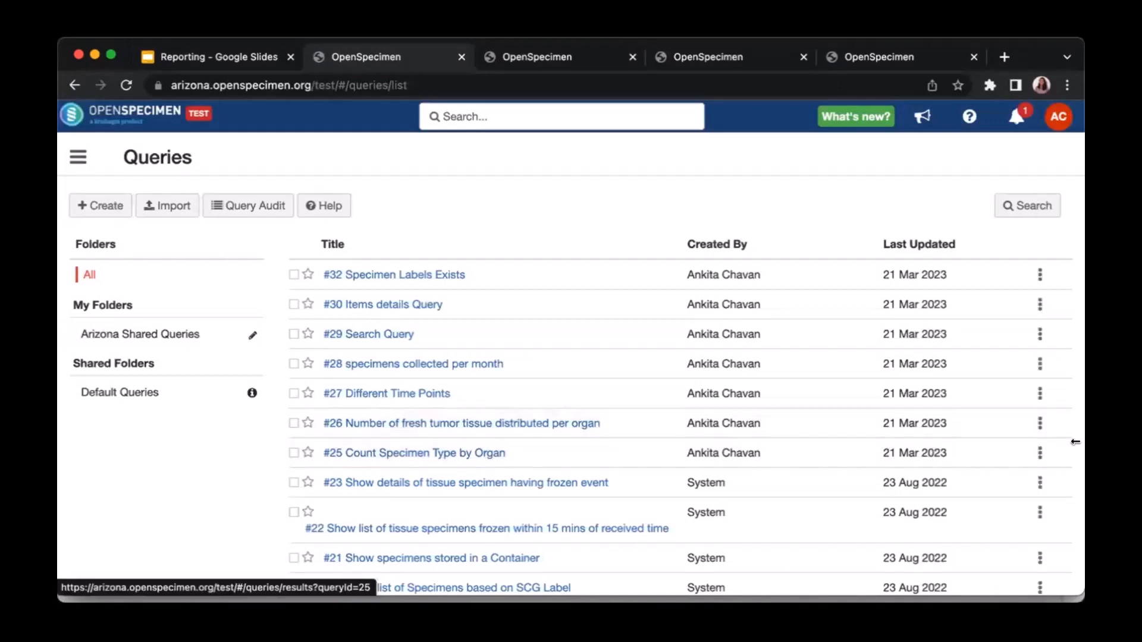
pyautogui.click(1035, 455)
pyautogui.click(1000, 482)
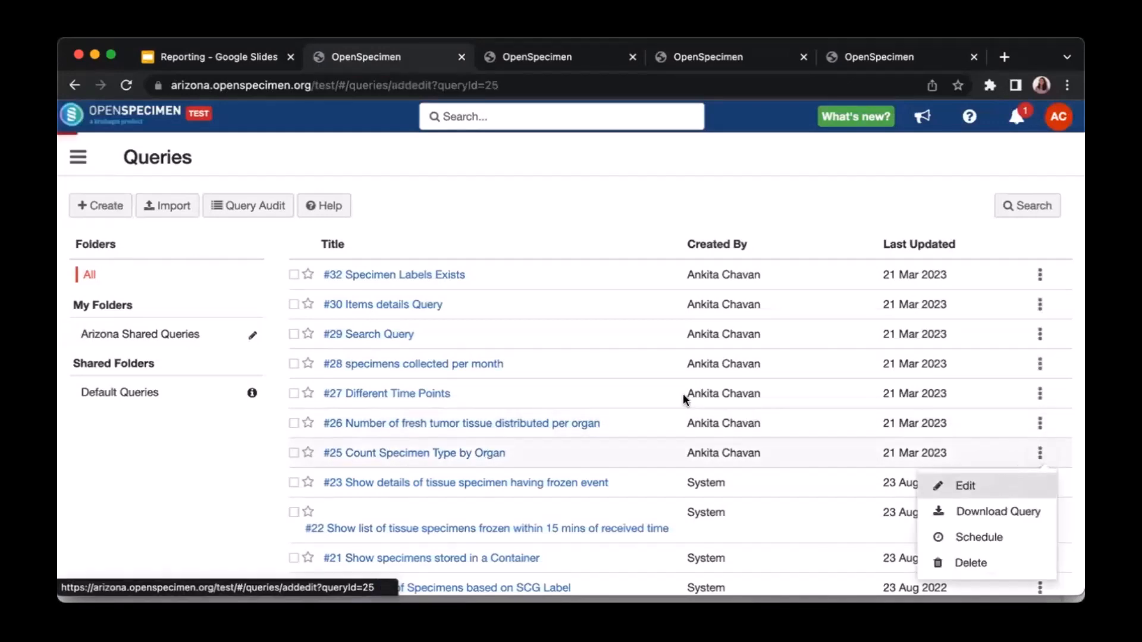
pyautogui.click(237, 58)
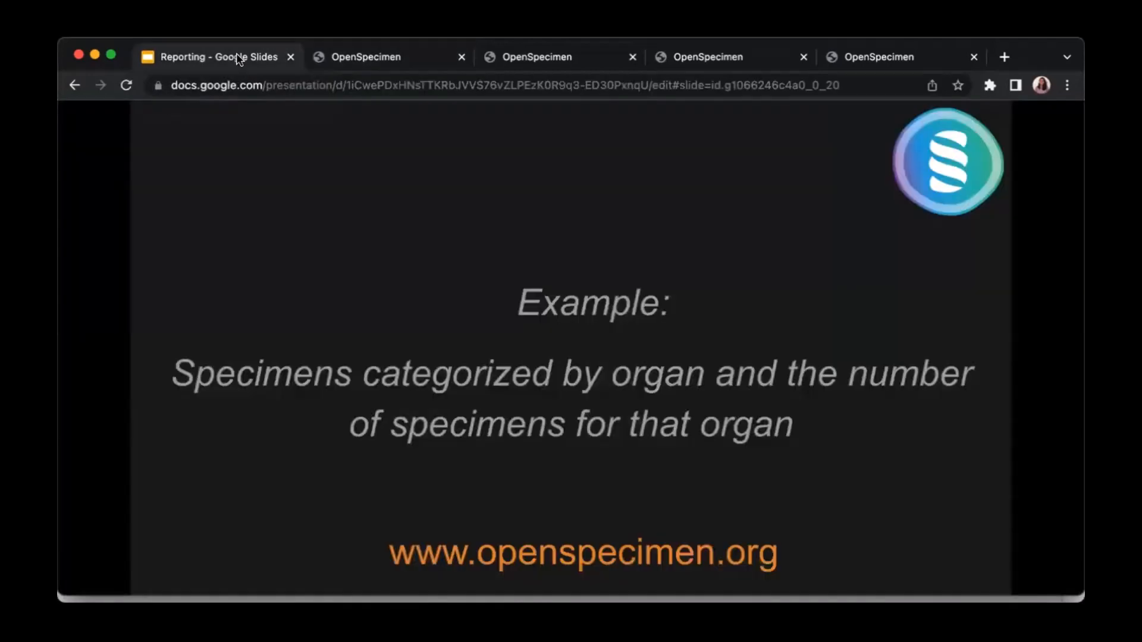
pyautogui.click(331, 57)
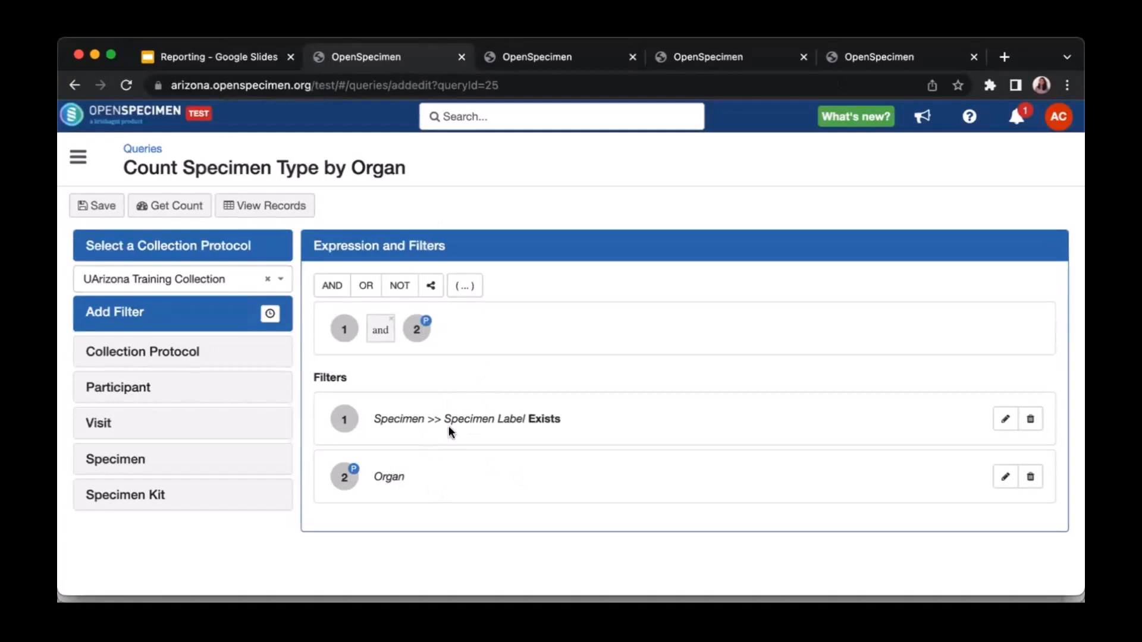
# Check the Organ filter's settings without changing them, and view the query's records.
pyautogui.click(1004, 476)
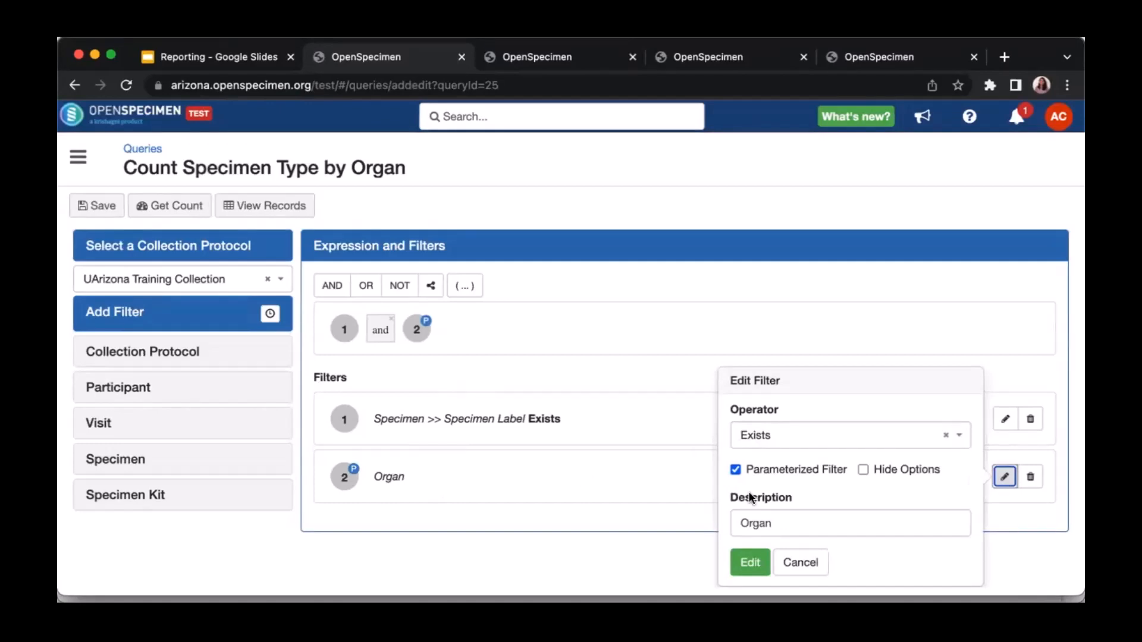
pyautogui.click(815, 563)
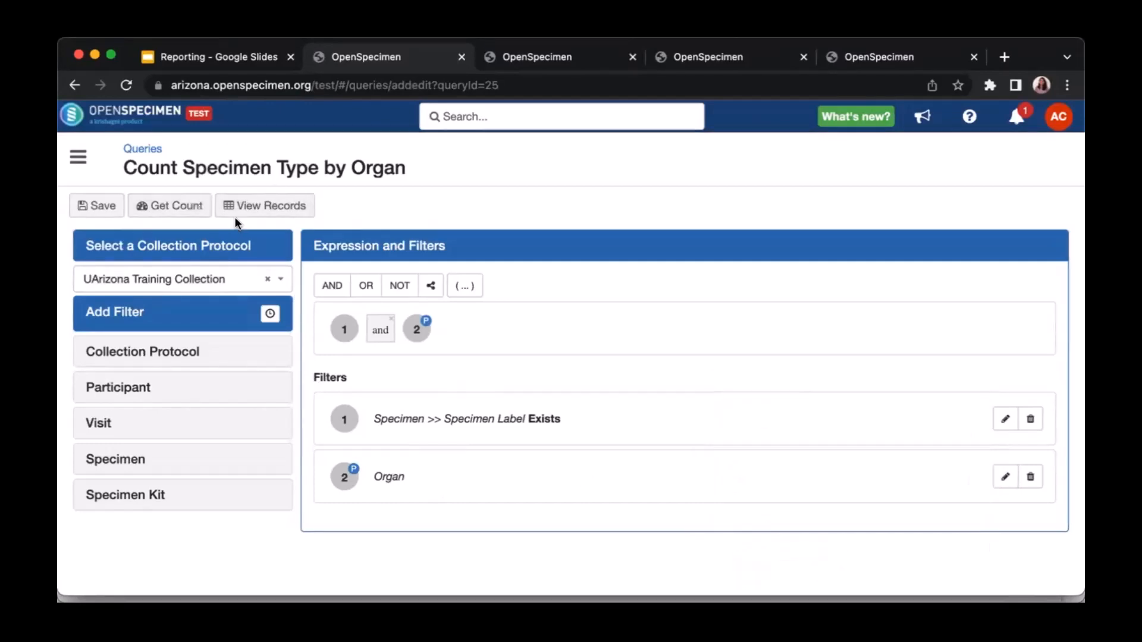
pyautogui.click(262, 212)
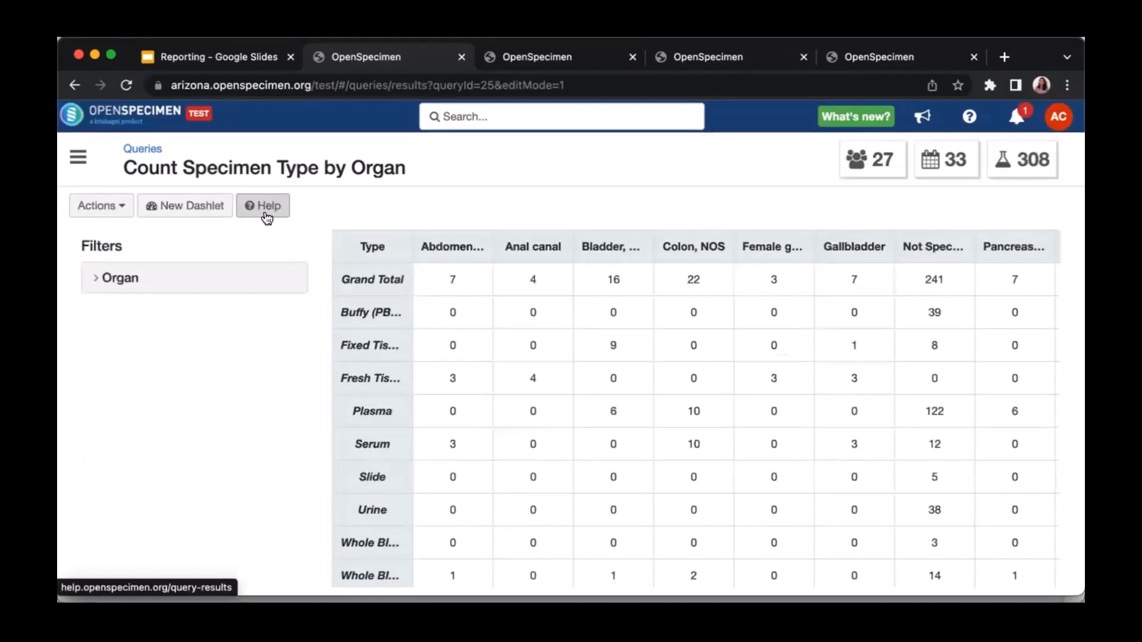
# Open the column settings of the query results and expand the Specimen fields to show the selected ones.
pyautogui.click(124, 211)
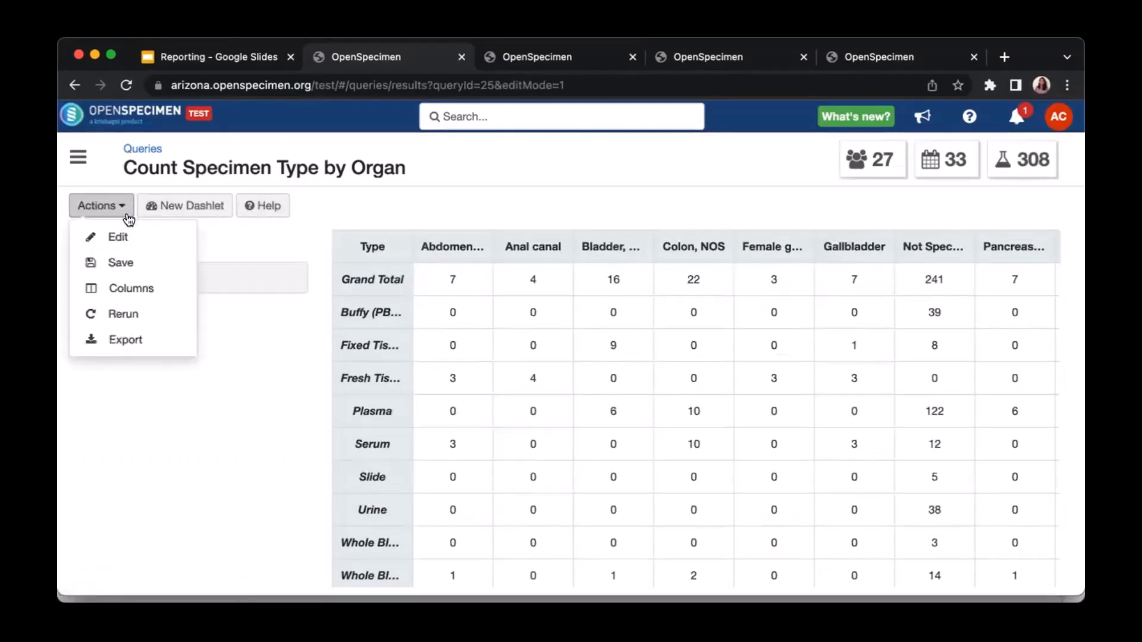
pyautogui.click(133, 287)
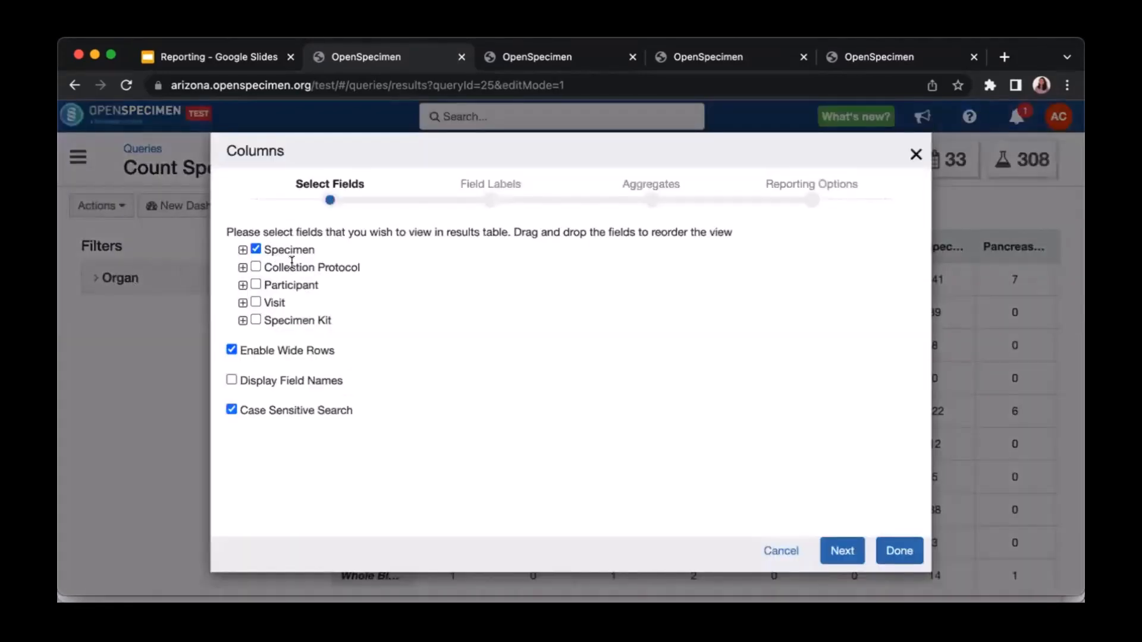
pyautogui.click(243, 251)
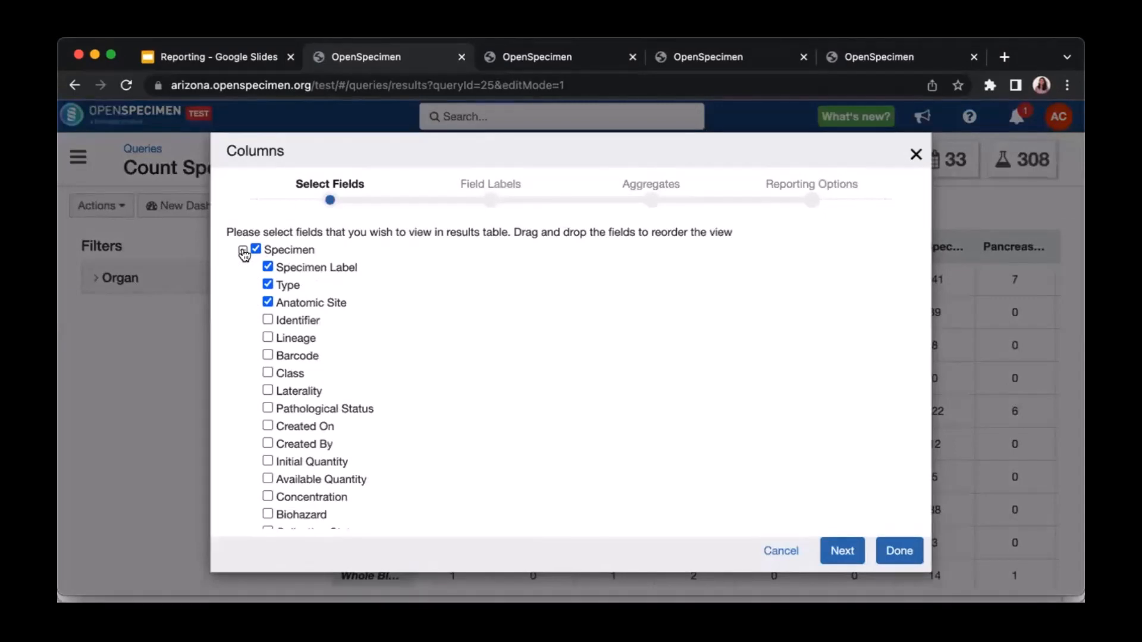
# Set the field labels to Organ for Anatomic Site, Specimen Type for Type, and Label for Specimen Label.
pyautogui.click(843, 552)
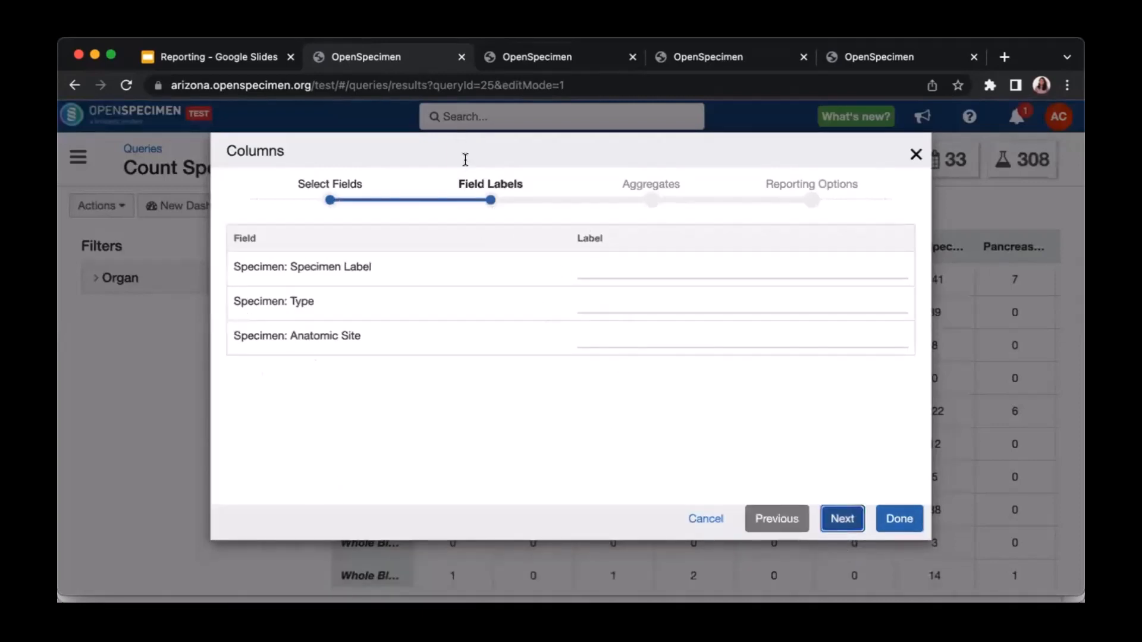
pyautogui.moveTo(458, 184); pyautogui.dragTo(388, 218)
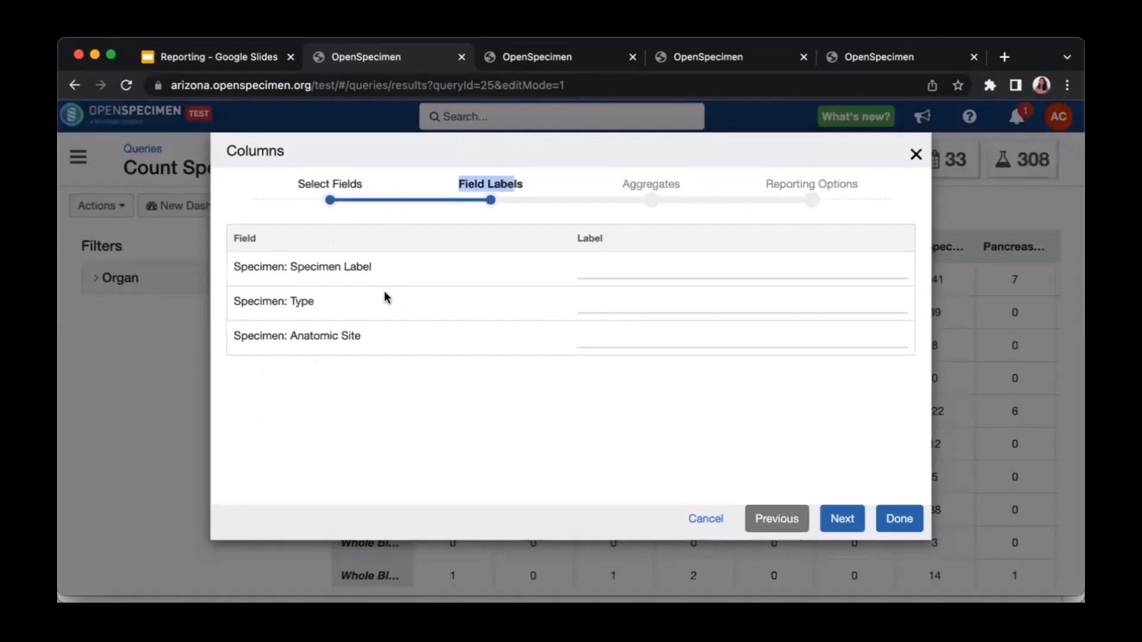
pyautogui.click(643, 304)
pyautogui.click(613, 337)
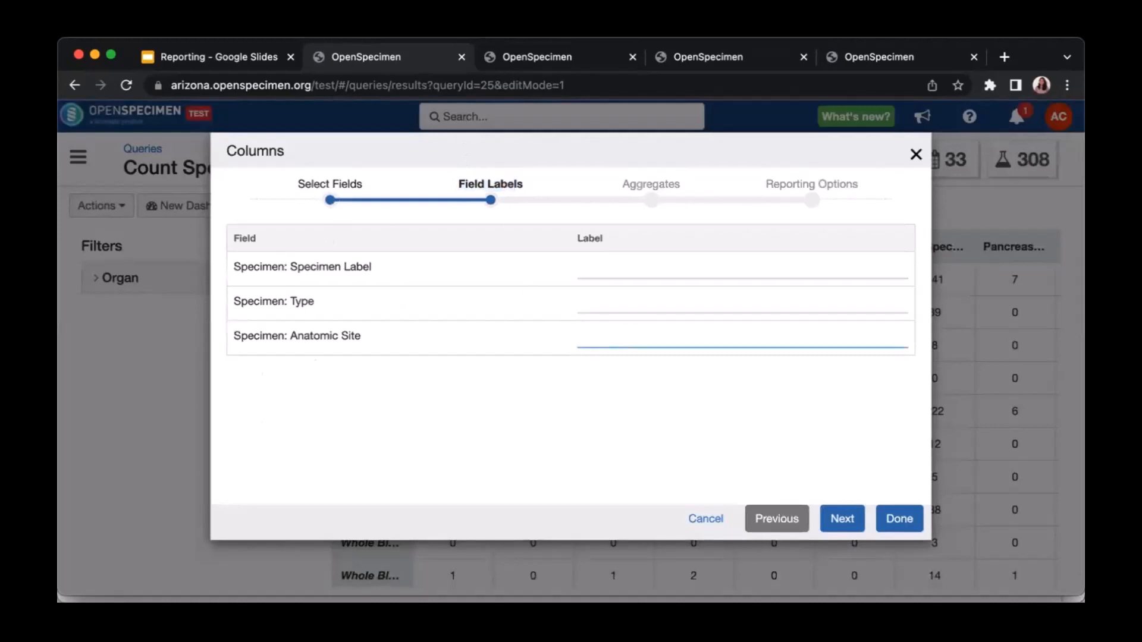
pyautogui.write('Organ')
pyautogui.click(586, 296)
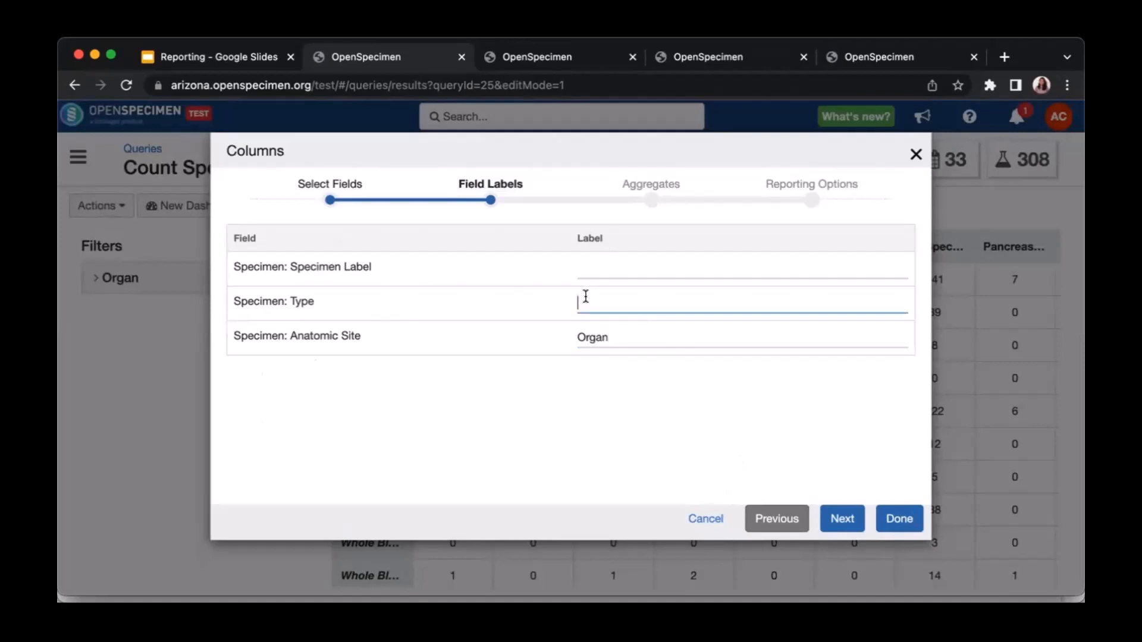
pyautogui.write('Specimen Type')
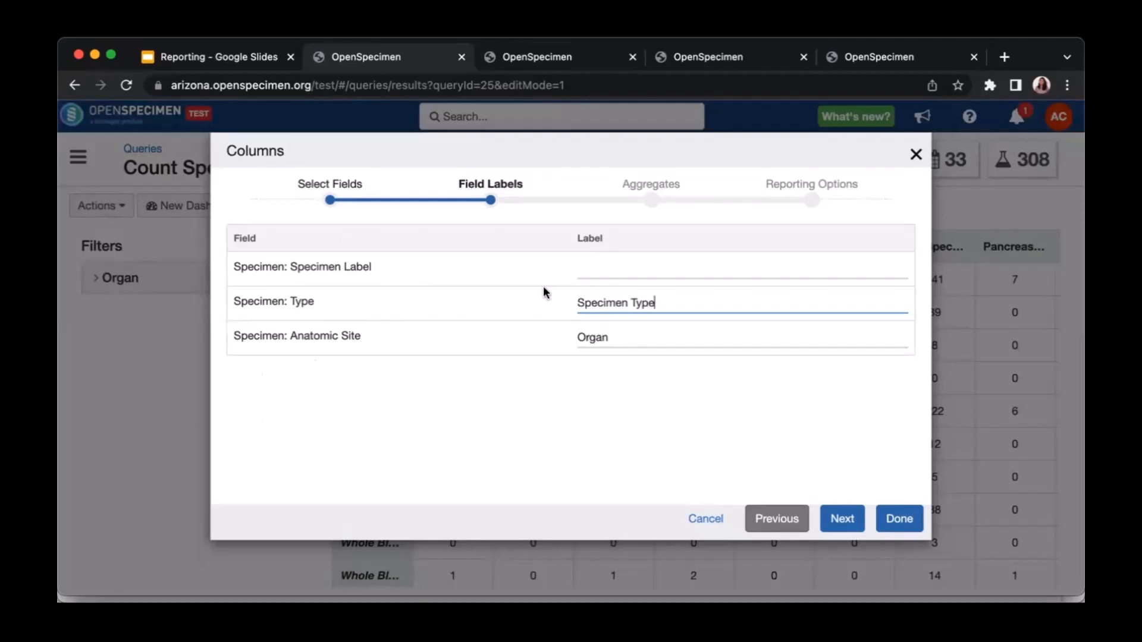
pyautogui.click(683, 273)
pyautogui.write('Label')
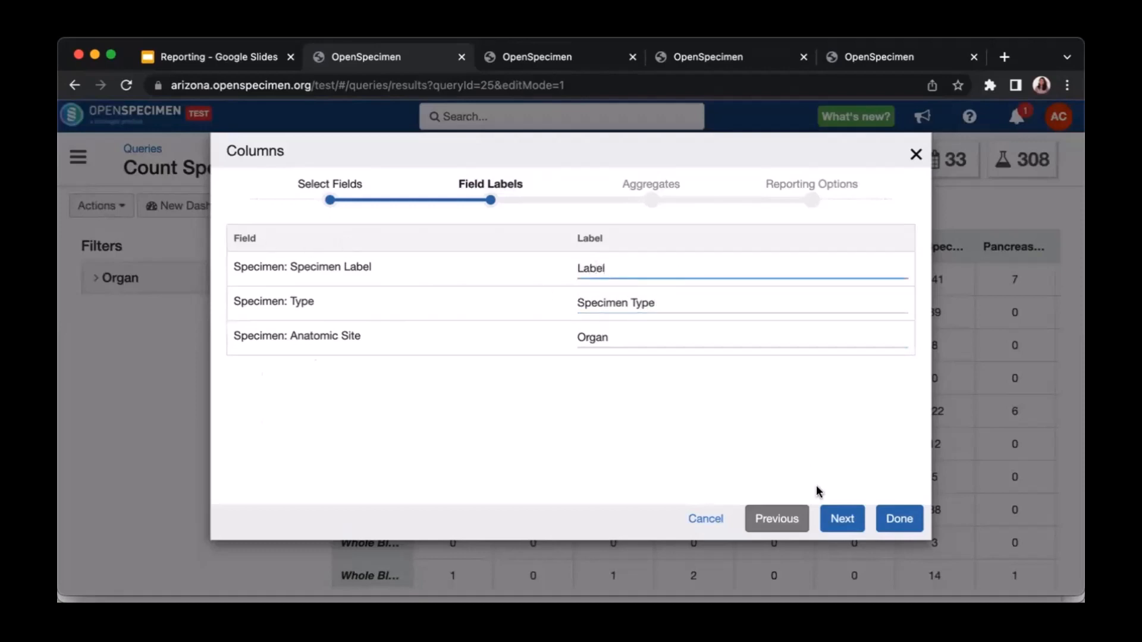
# Check the aggregate functions of the Label field and continue to the reporting options.
pyautogui.click(842, 519)
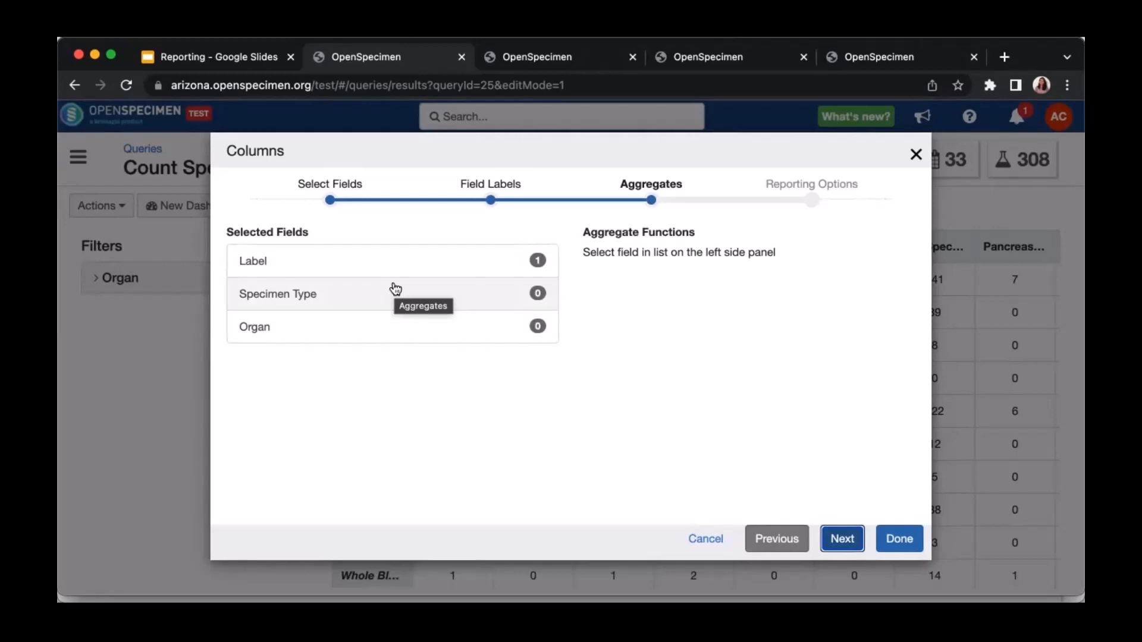
pyautogui.click(382, 267)
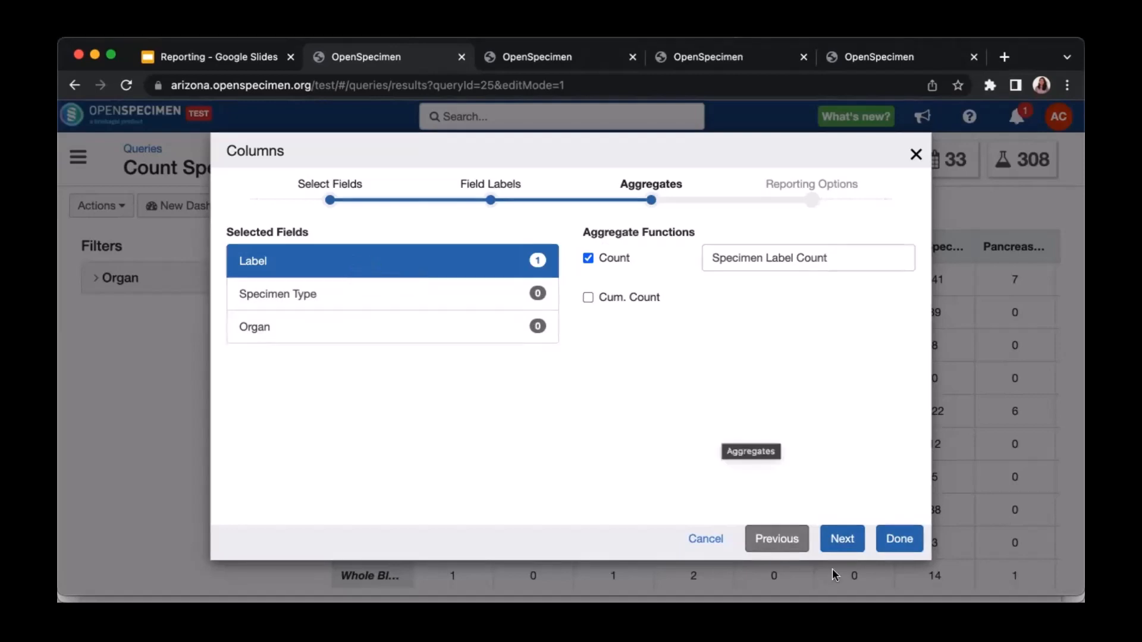
pyautogui.click(842, 538)
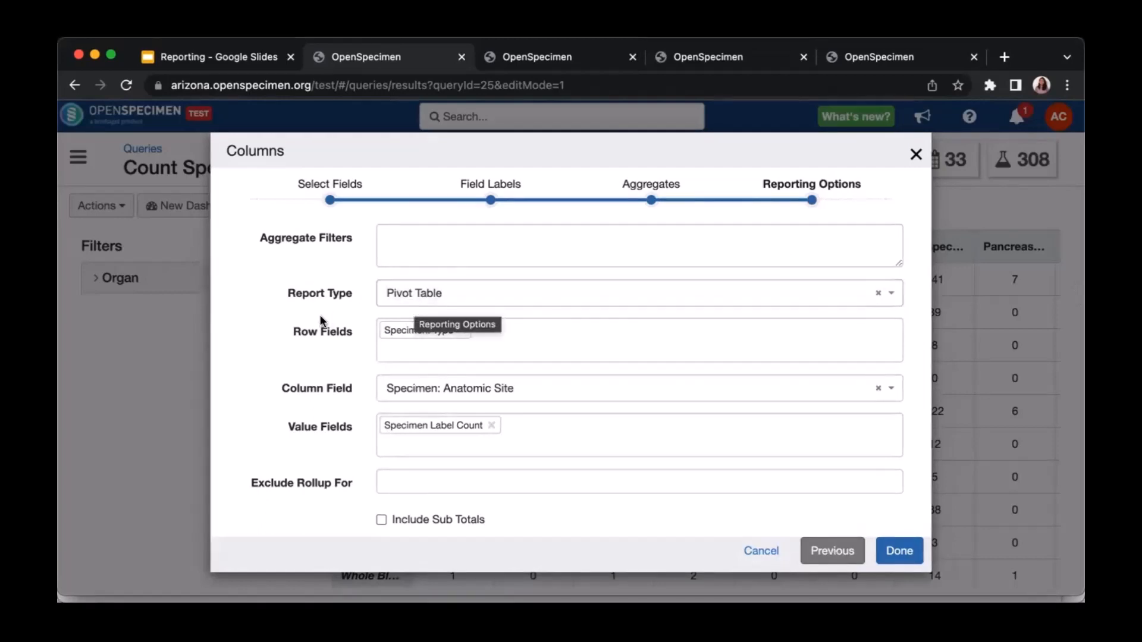
# Review the pivot table's row, column and value fields, and apply the column settings to the report.
pyautogui.moveTo(292, 331); pyautogui.dragTo(357, 336)
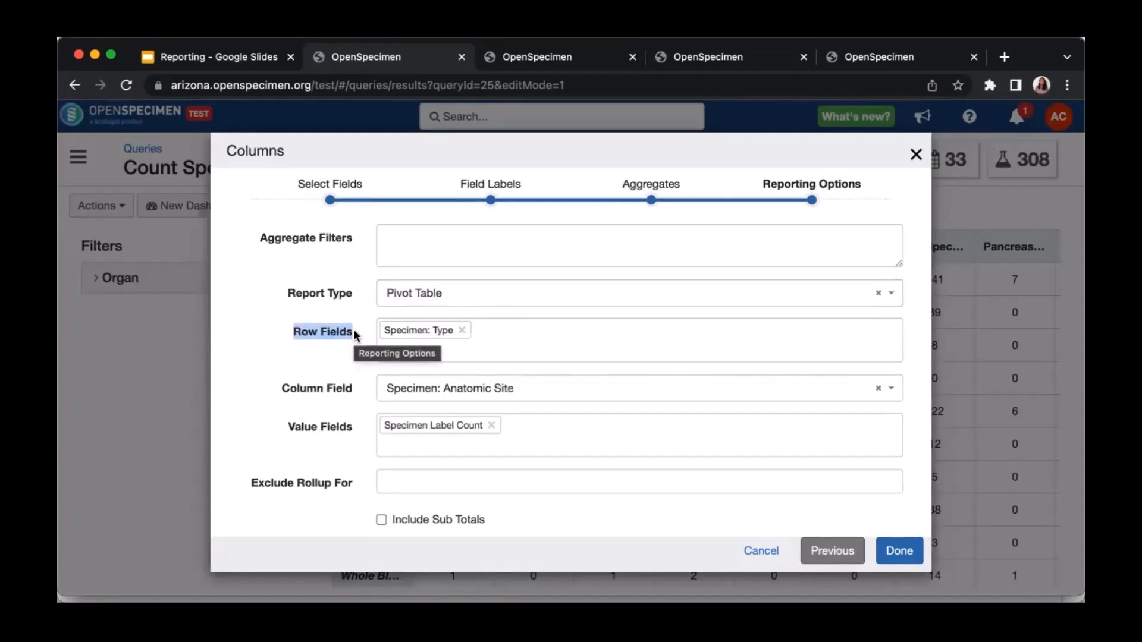
pyautogui.tripleClick(321, 388)
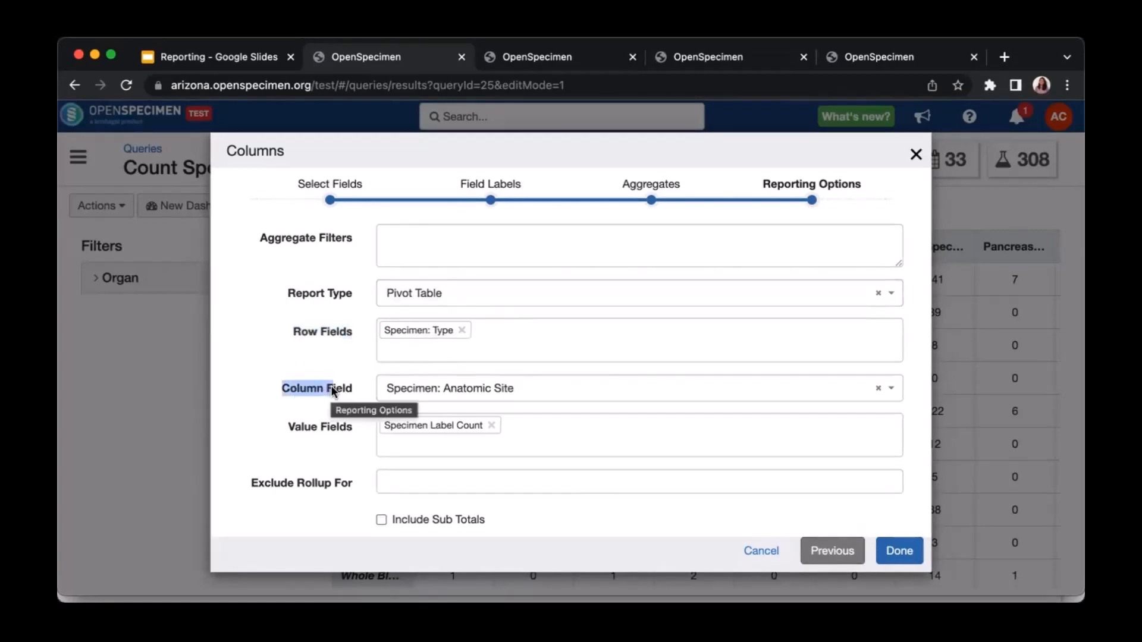
pyautogui.moveTo(283, 427); pyautogui.dragTo(309, 430)
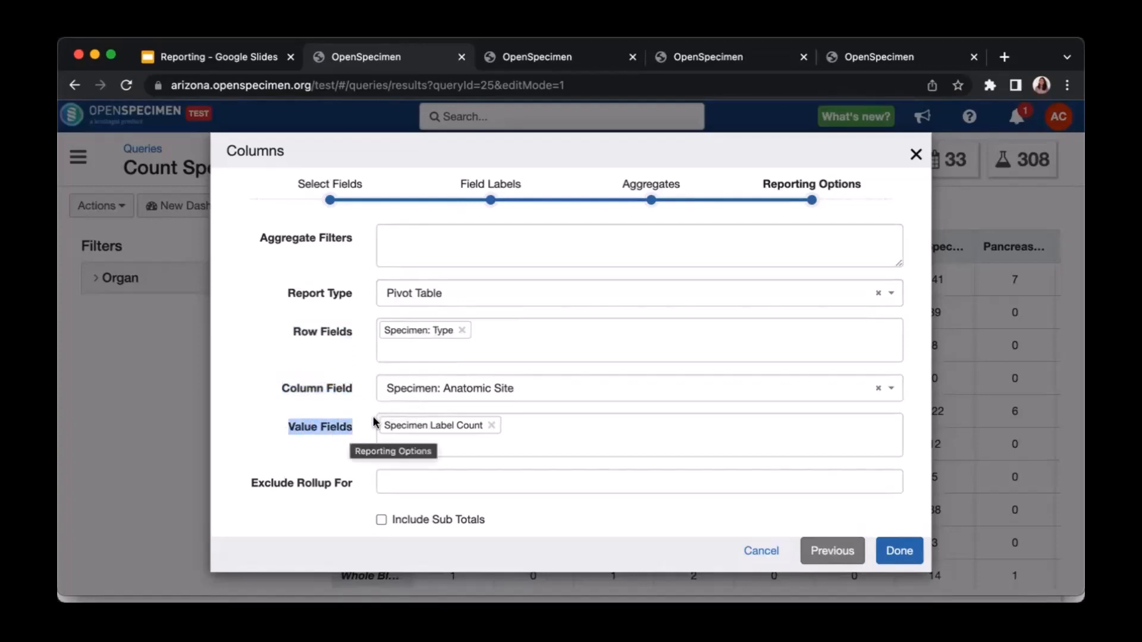
pyautogui.click(322, 441)
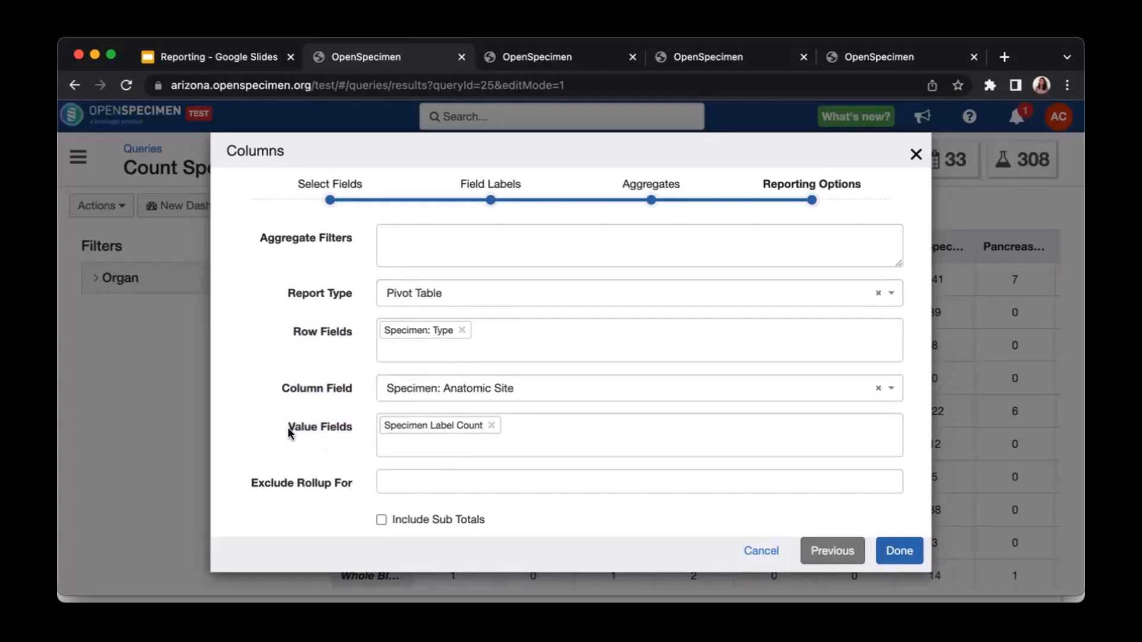
pyautogui.moveTo(288, 431); pyautogui.dragTo(364, 433)
pyautogui.click(364, 433)
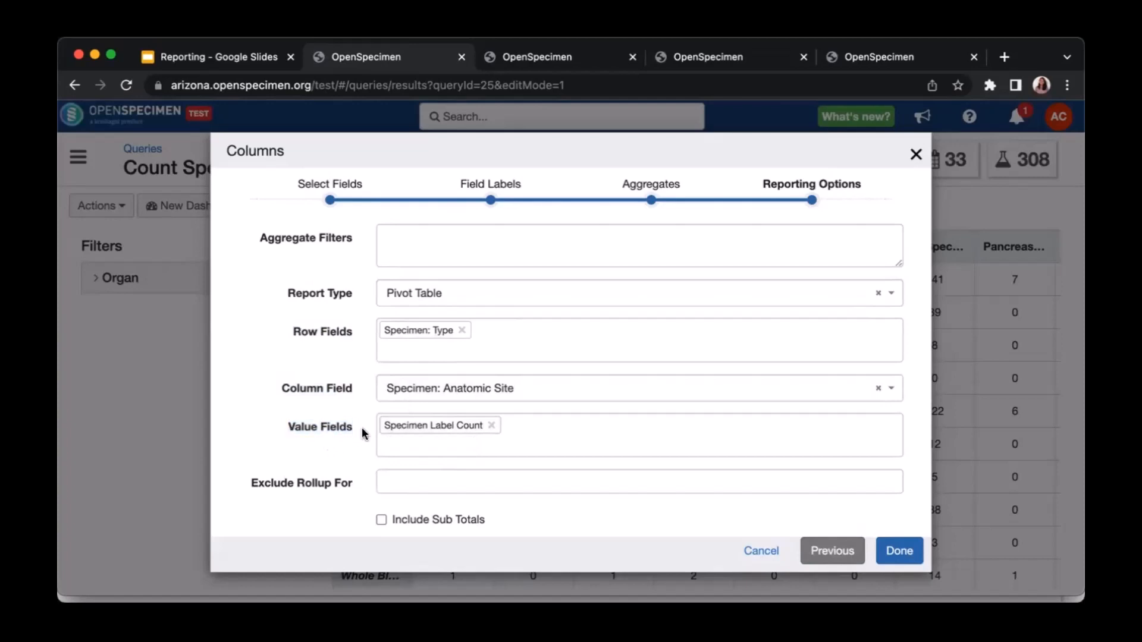
pyautogui.click(898, 551)
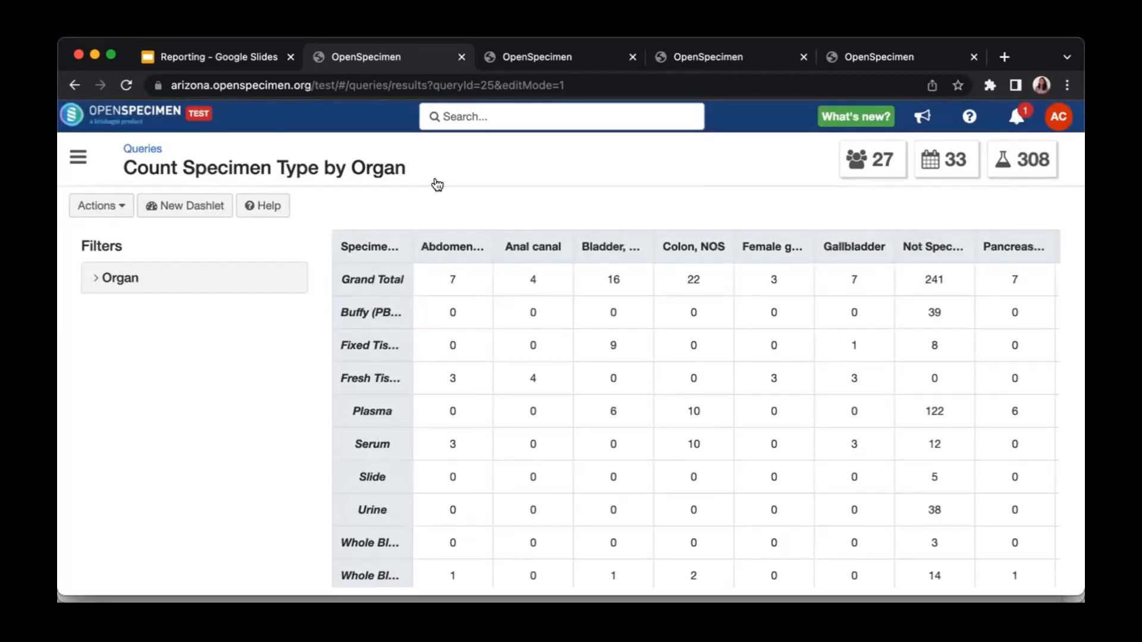
# Filter the pivot report by the organ Abdomen, NOS and examine its column.
pyautogui.click(117, 278)
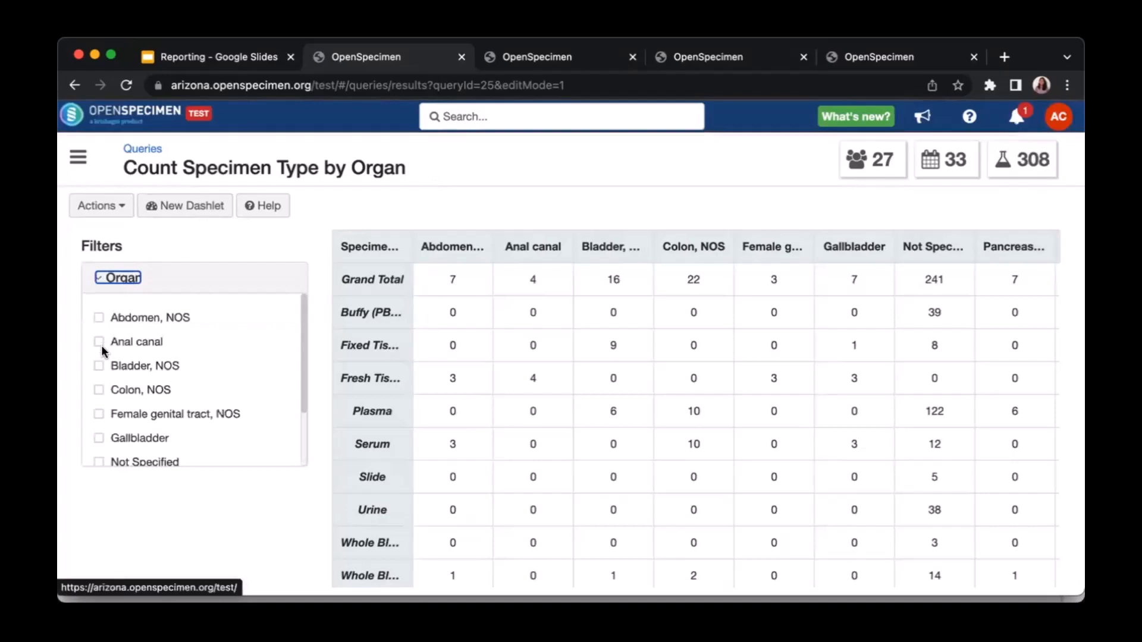
pyautogui.click(98, 318)
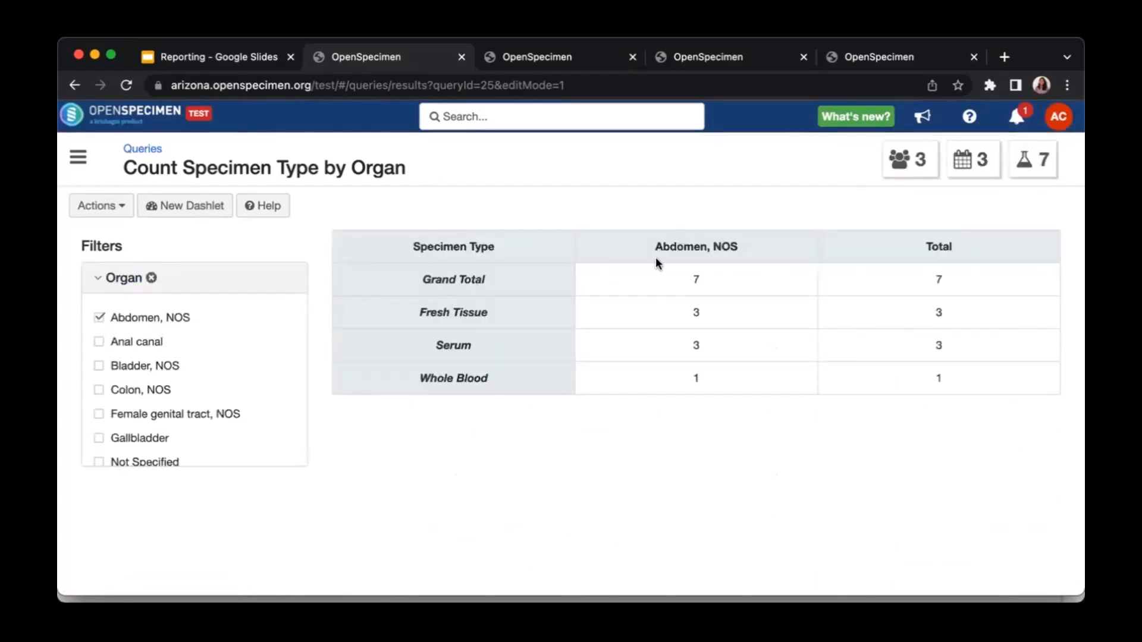
pyautogui.moveTo(649, 245); pyautogui.dragTo(737, 246)
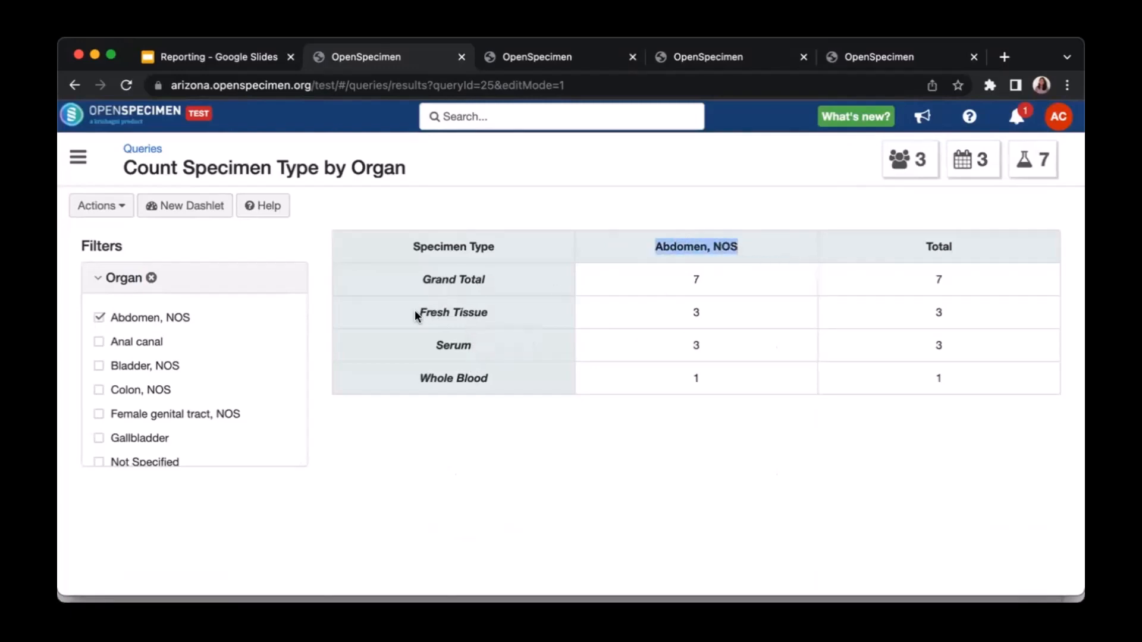
# Examine the specimen types and their counts for Abdomen, NOS in the crosstab results.
pyautogui.moveTo(416, 312); pyautogui.dragTo(501, 315)
pyautogui.doubleClick(440, 344)
pyautogui.moveTo(411, 377); pyautogui.dragTo(475, 372)
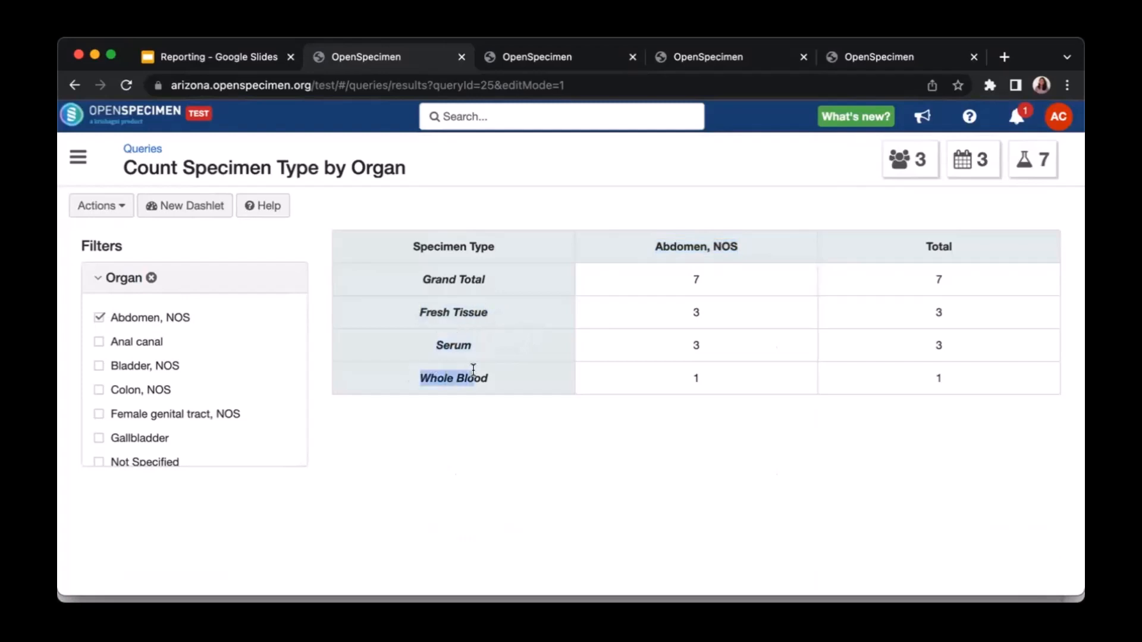
pyautogui.click(693, 315)
pyautogui.doubleClick(697, 378)
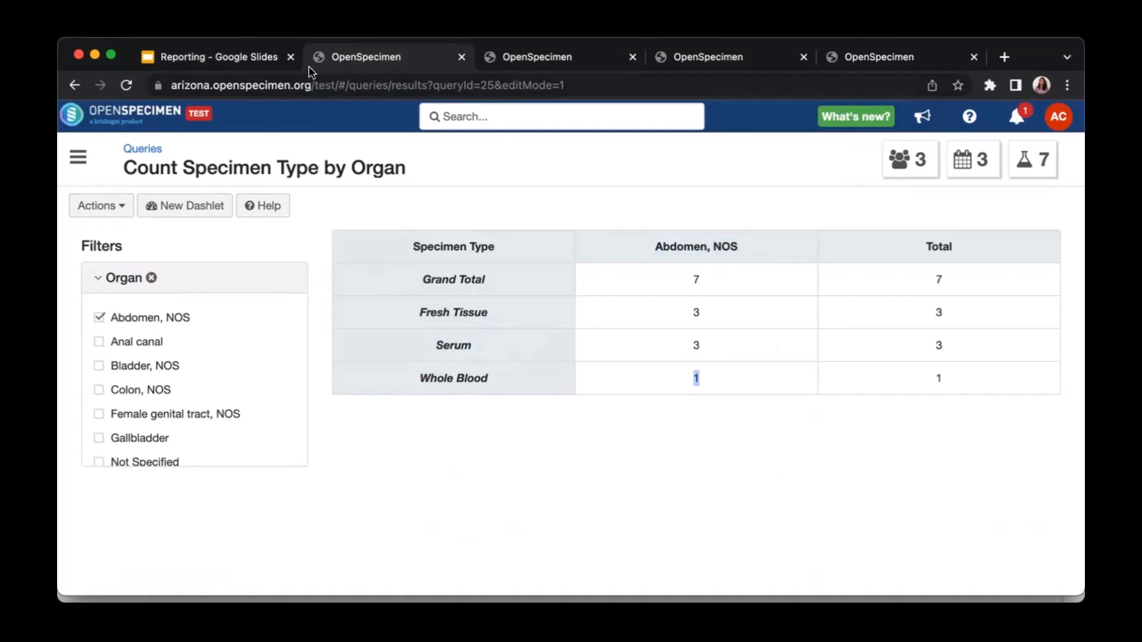
# Switch to the Reporting presentation in Google Slides, advance to the fresh tumor tissue example, and return to OpenSpecimen.
pyautogui.click(184, 61)
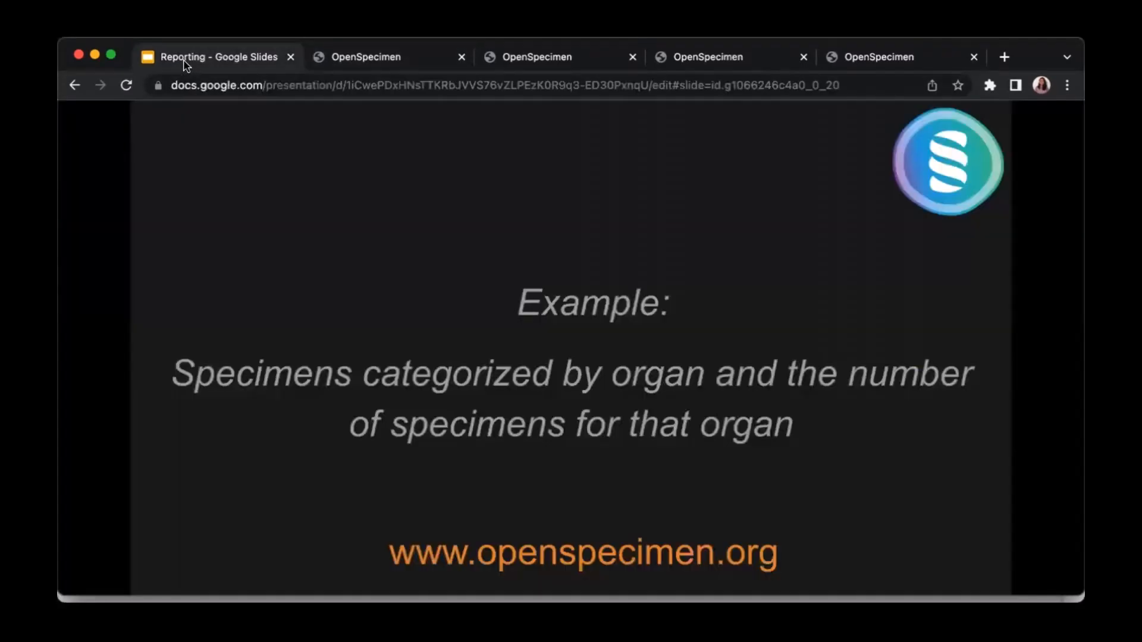
pyautogui.press('Right')
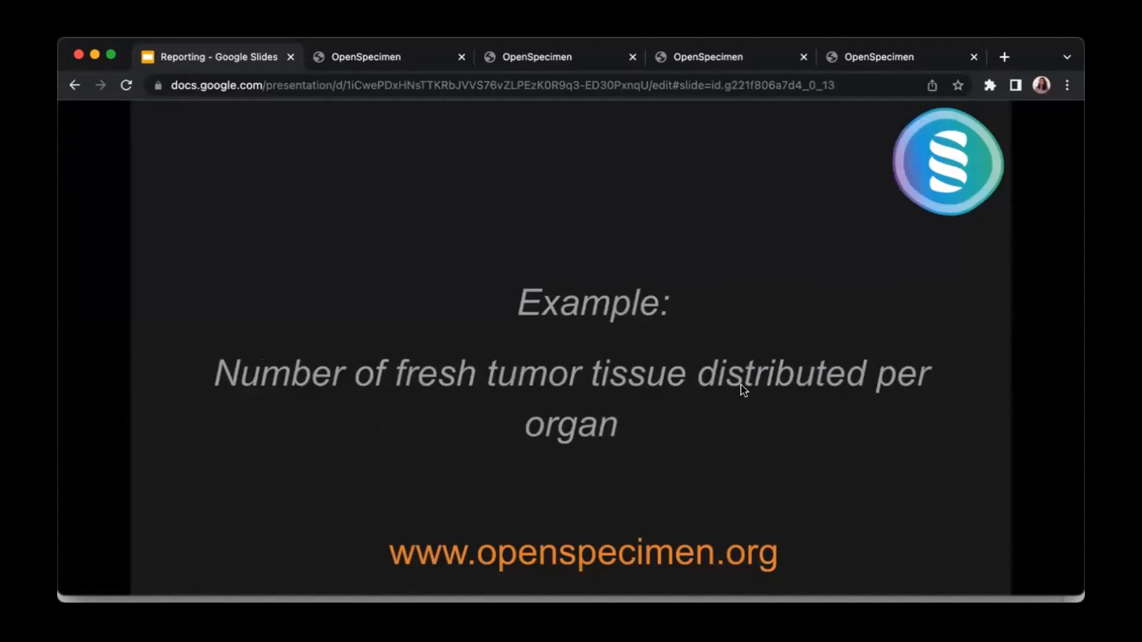
pyautogui.click(332, 57)
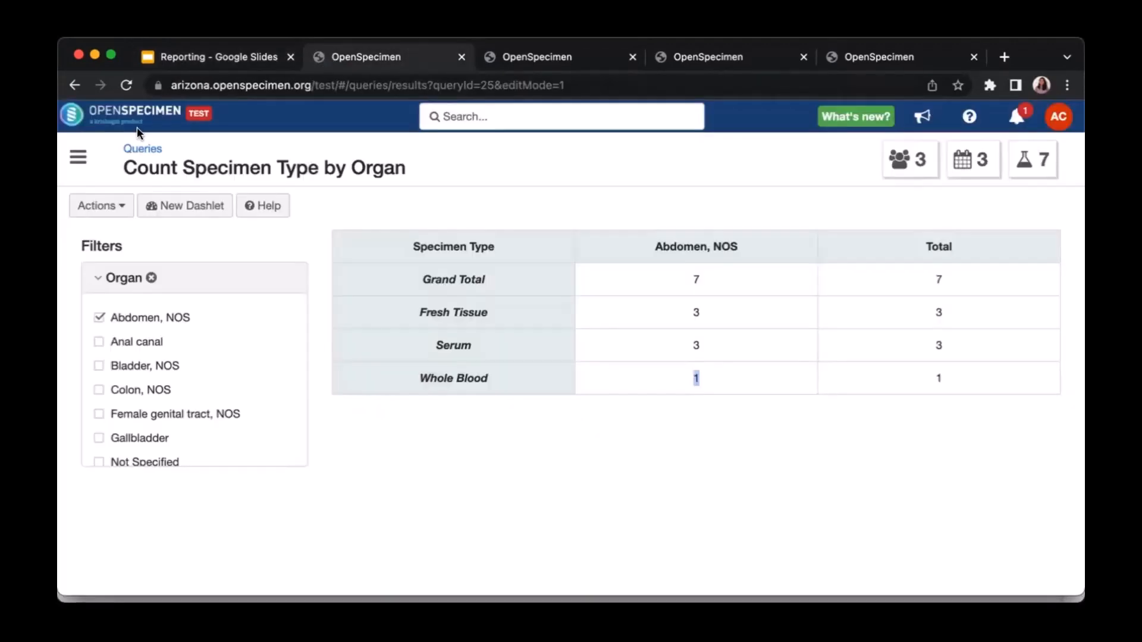
# Open the saved query "Number of fresh tumor tissue distributed per organ" for editing from the Queries list.
pyautogui.click(142, 149)
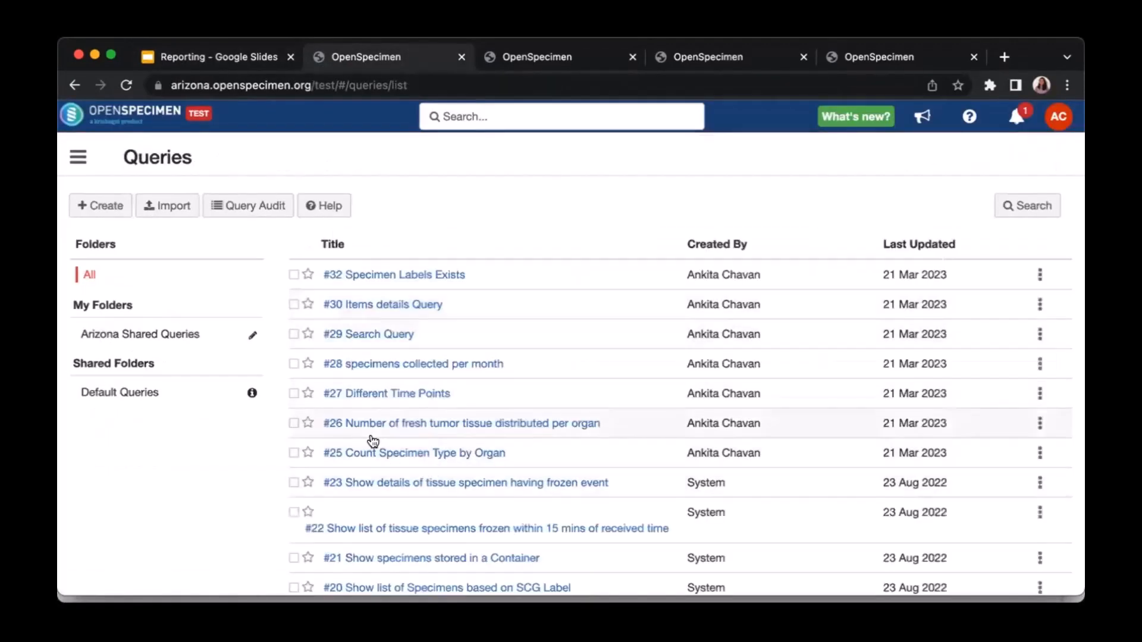
pyautogui.click(1040, 425)
pyautogui.click(971, 460)
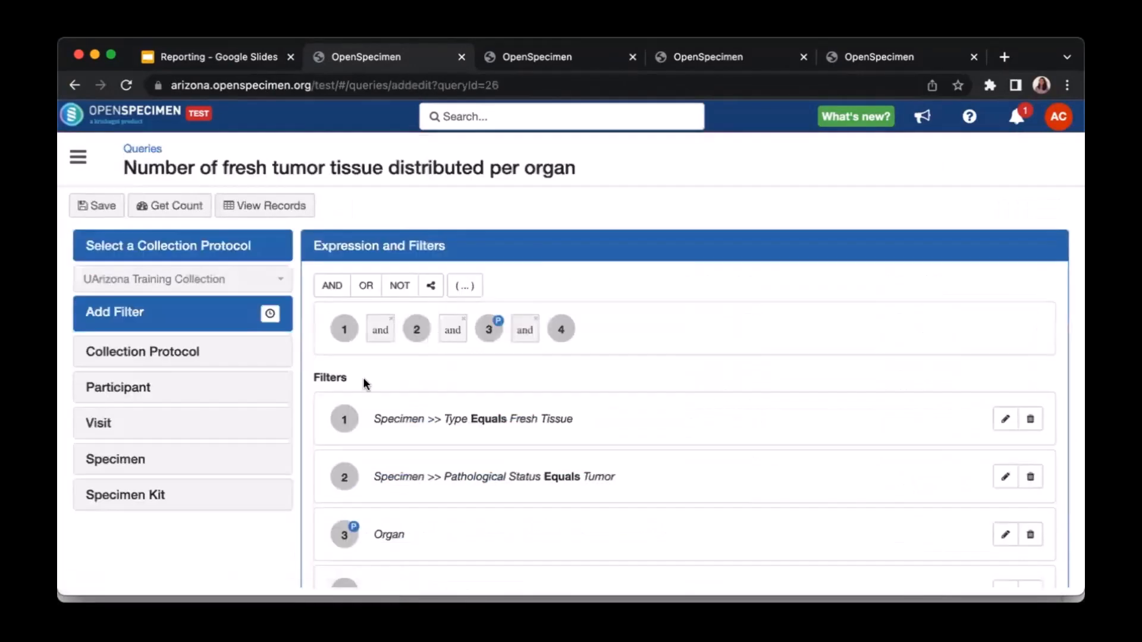
# Compare the query's filters with the example slide and inspect the specimen Type filter's settings without changing them.
pyautogui.scroll(-2, 365, 385)
pyautogui.click(243, 58)
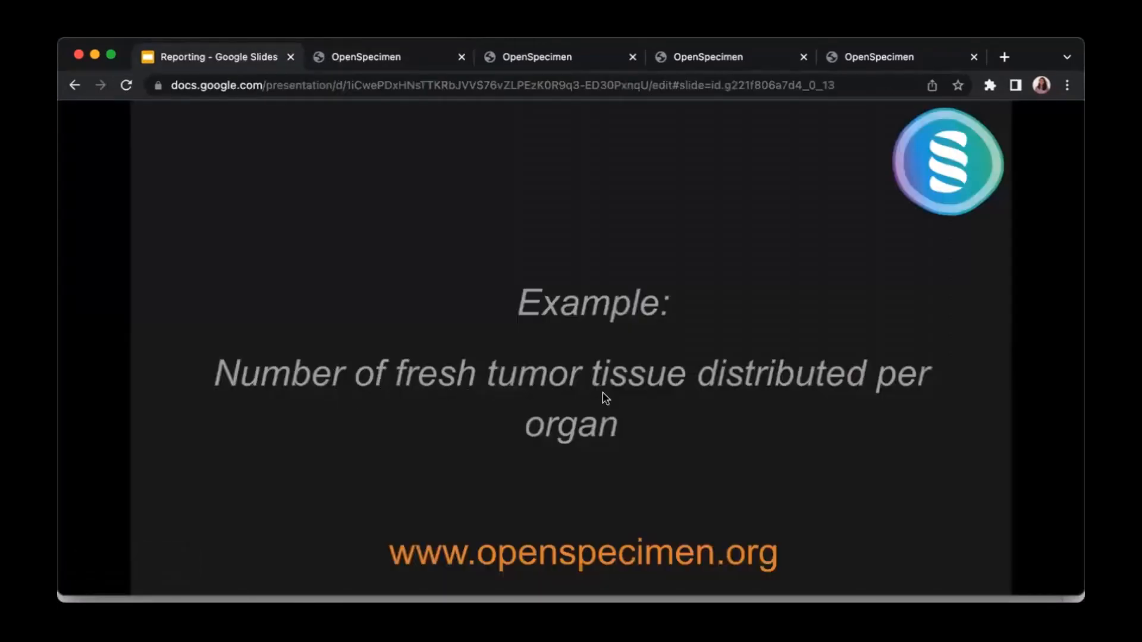
pyautogui.click(364, 65)
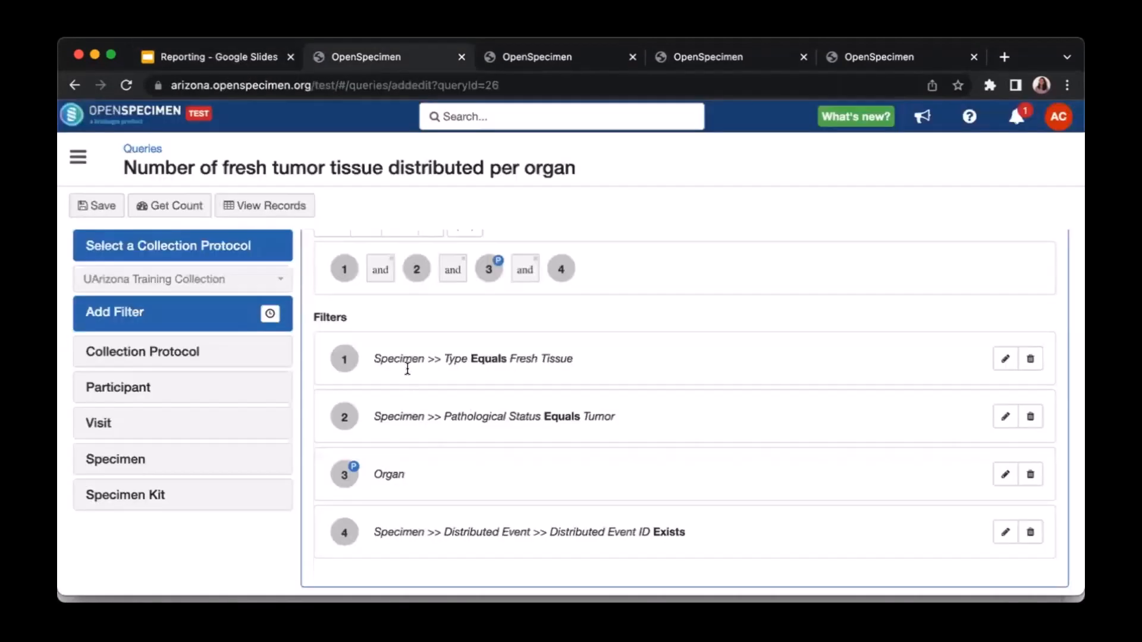
pyautogui.moveTo(373, 359); pyautogui.dragTo(583, 371)
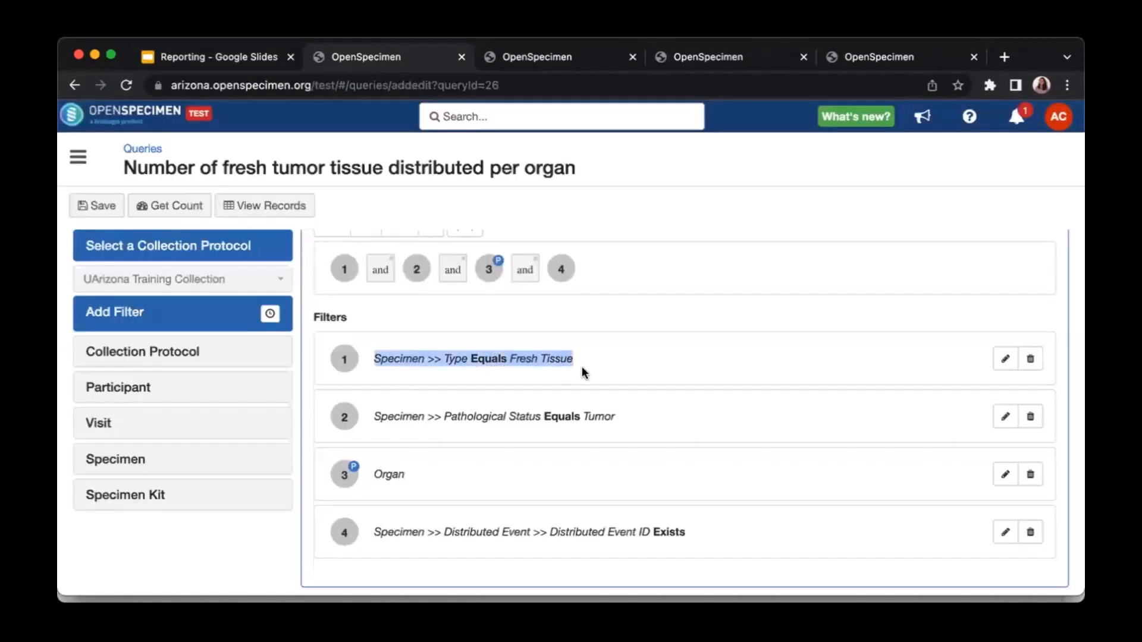
pyautogui.click(1005, 358)
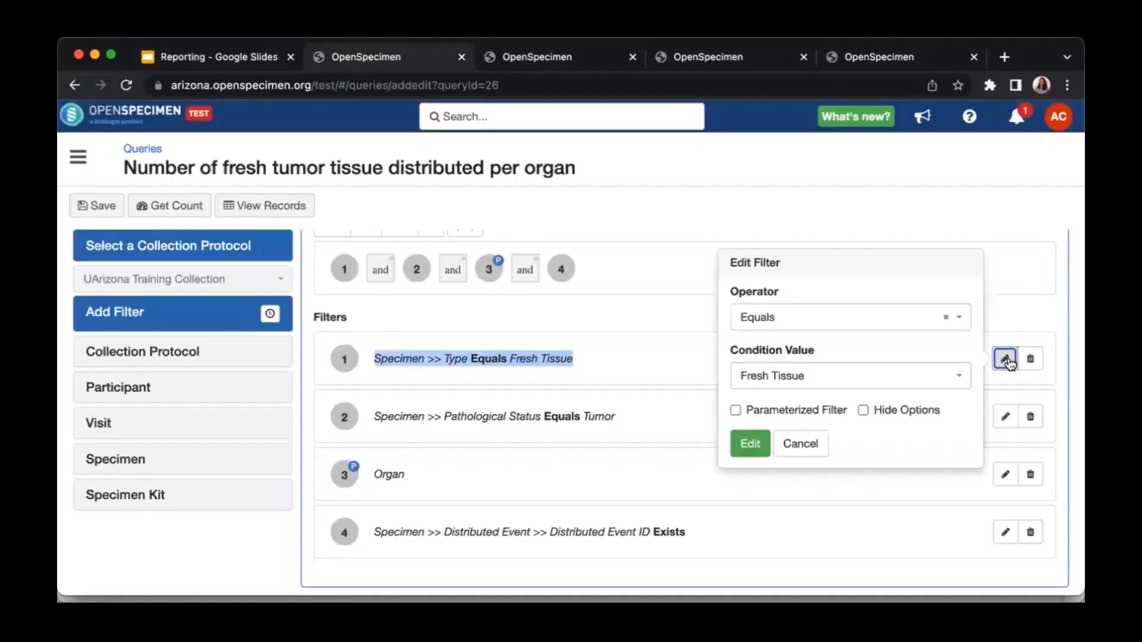
pyautogui.click(791, 445)
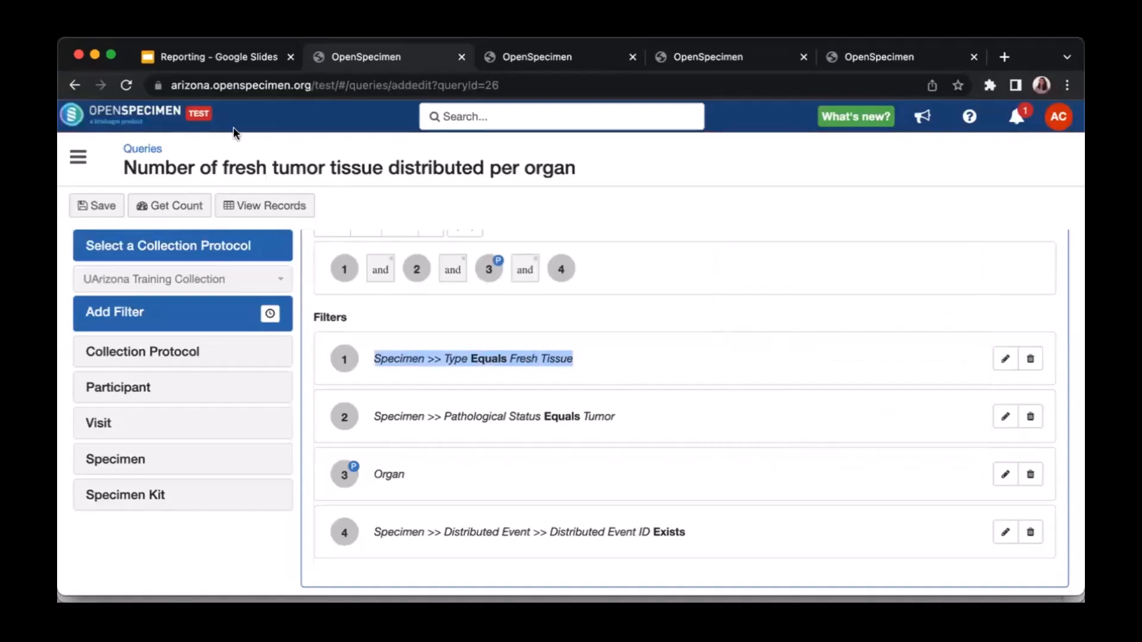
# Check the example slide again and examine the query's Pathological Status filter.
pyautogui.click(211, 60)
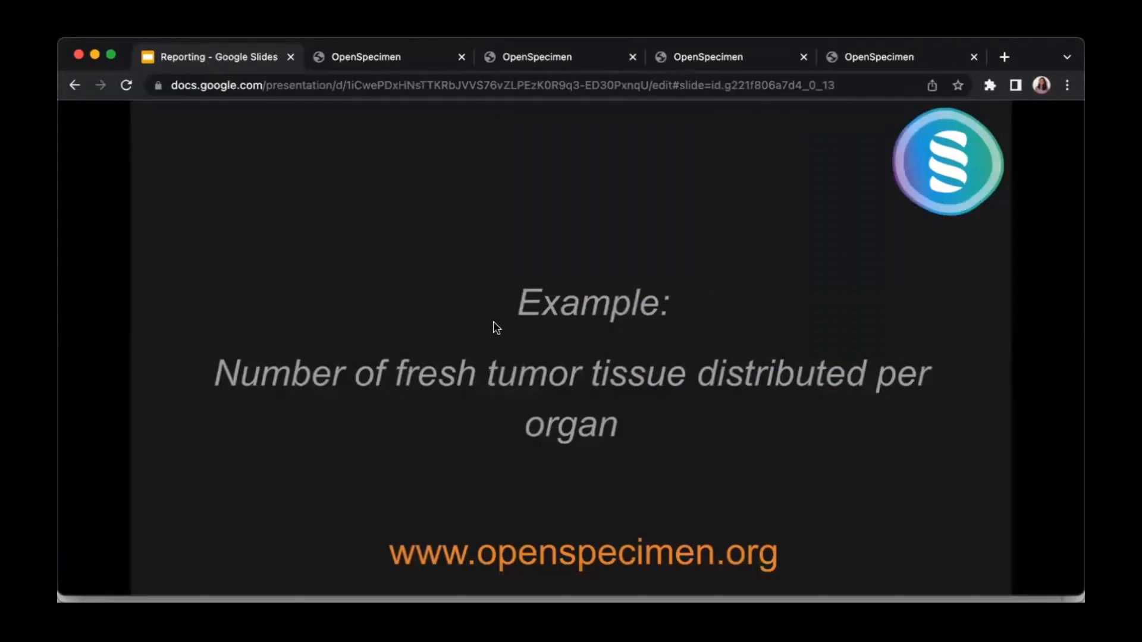
pyautogui.click(346, 65)
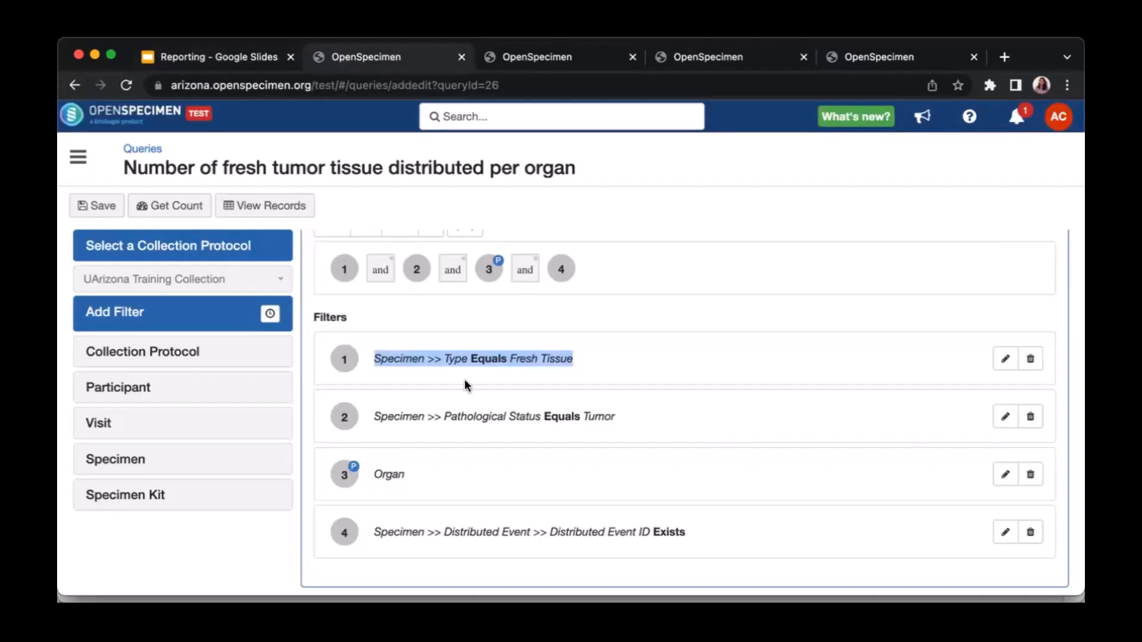
pyautogui.moveTo(444, 416); pyautogui.dragTo(633, 416)
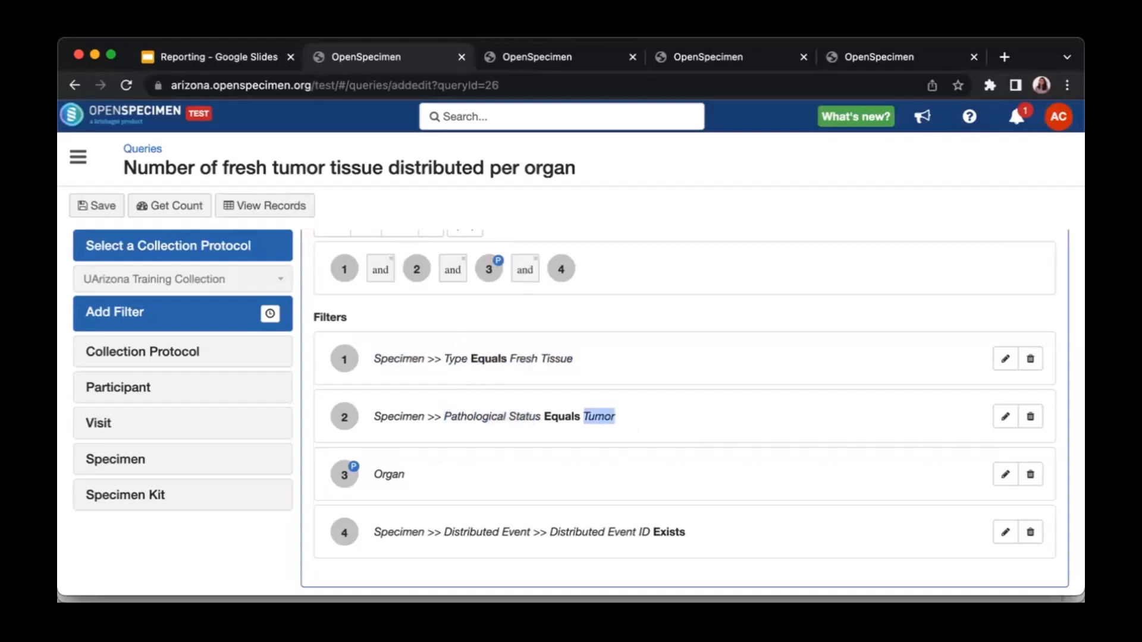
# Revisit the example slide and inspect the parameterized Organ filter's settings without changing them.
pyautogui.click(242, 64)
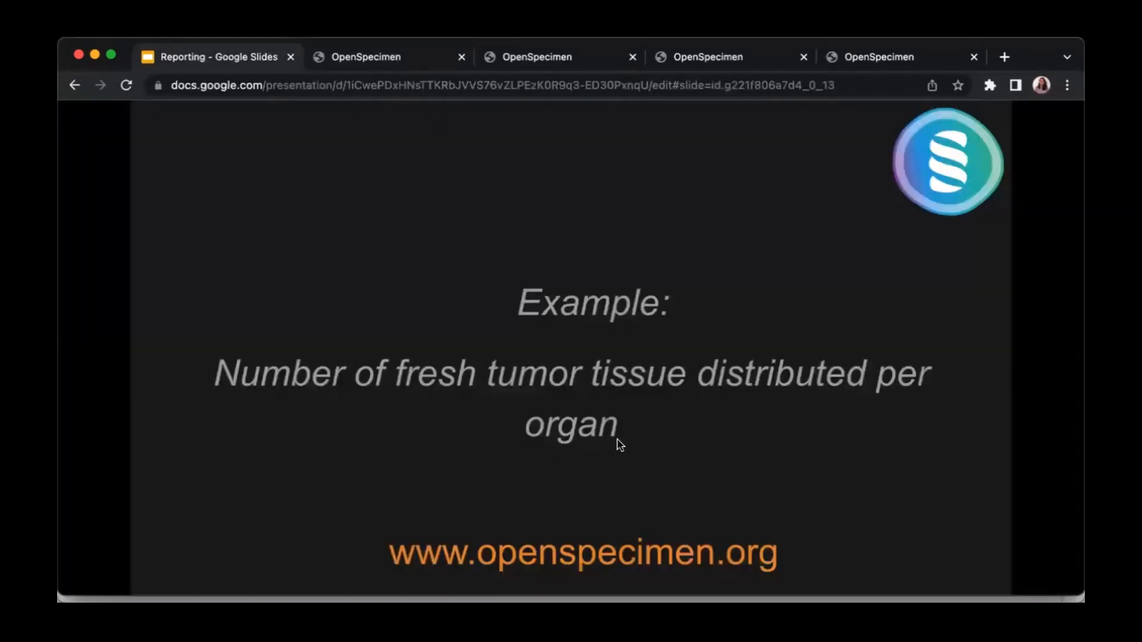
pyautogui.click(568, 422)
pyautogui.click(291, 158)
pyautogui.click(340, 59)
pyautogui.click(373, 483)
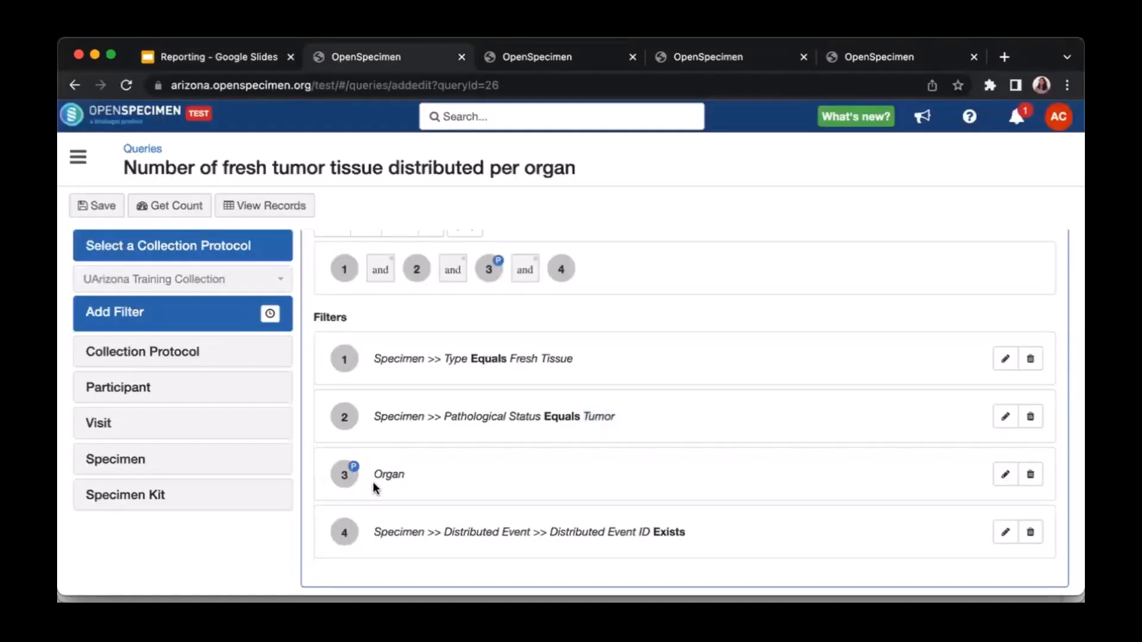
pyautogui.click(1005, 475)
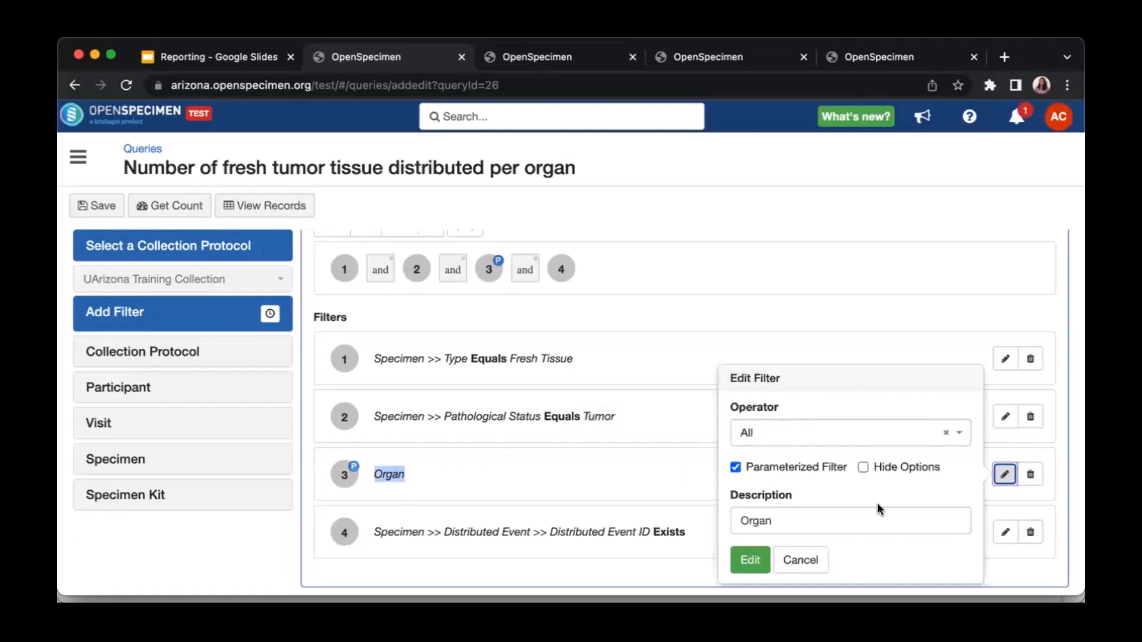
pyautogui.click(797, 561)
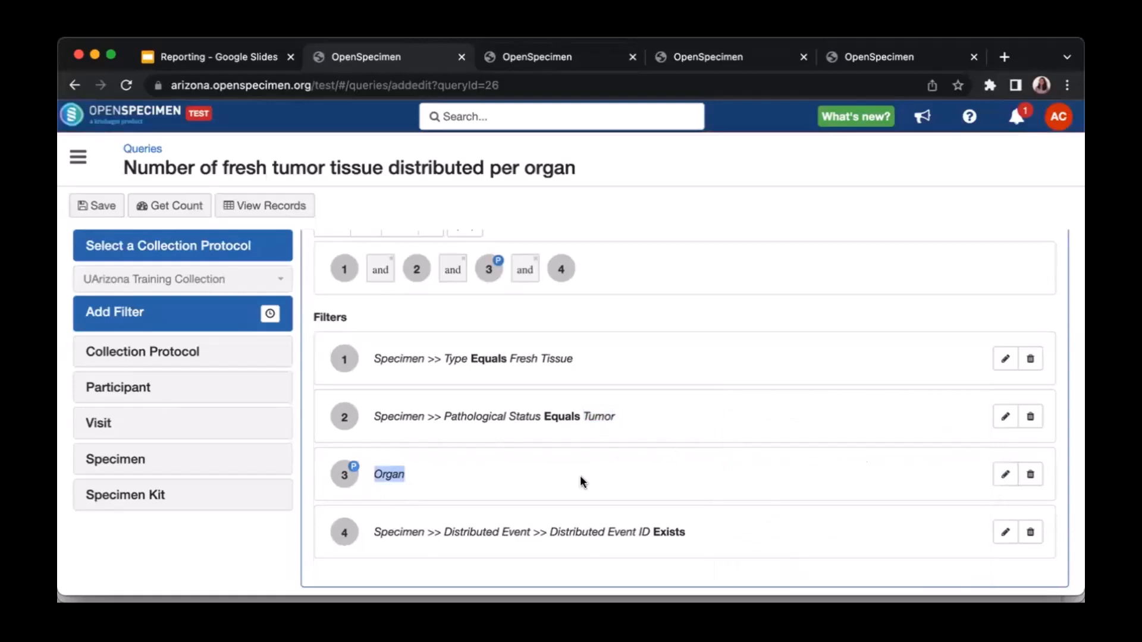
# Examine the Distributed Event ID filter and search the Specimen fields for "dist" to find the distribution fields.
pyautogui.click(403, 339)
pyautogui.moveTo(652, 534); pyautogui.dragTo(532, 534)
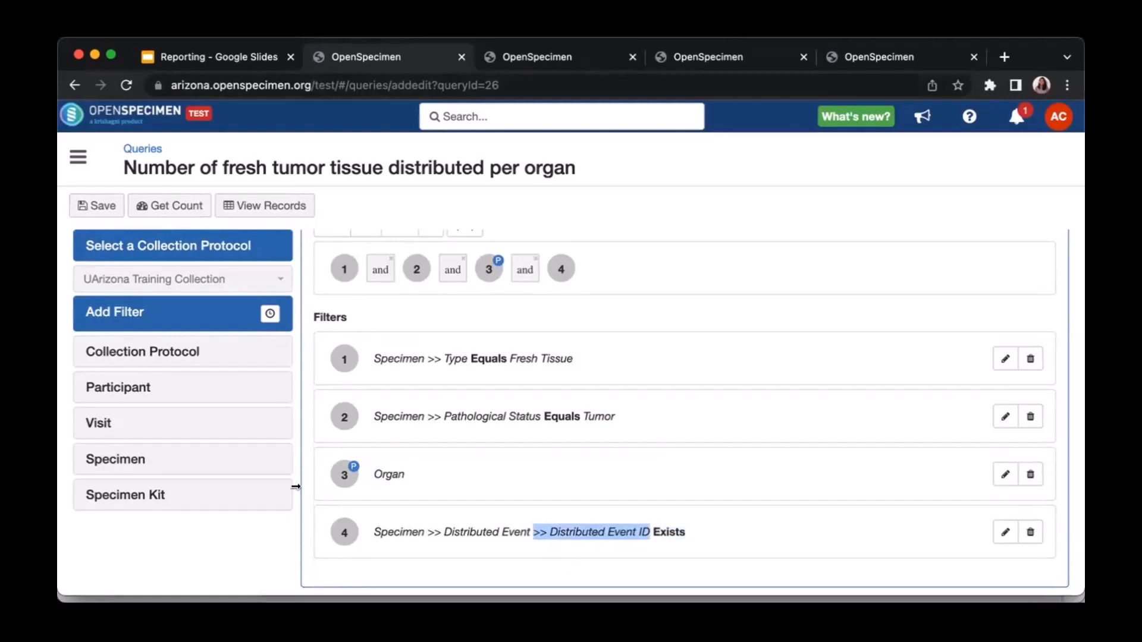
pyautogui.click(115, 459)
pyautogui.click(144, 497)
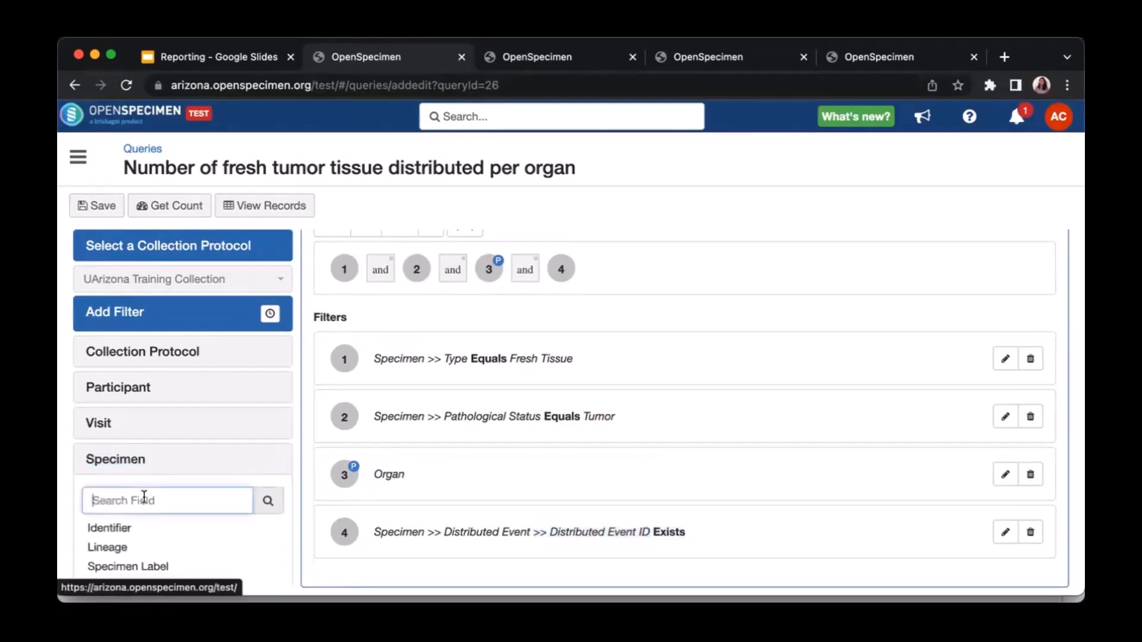
pyautogui.write('dist')
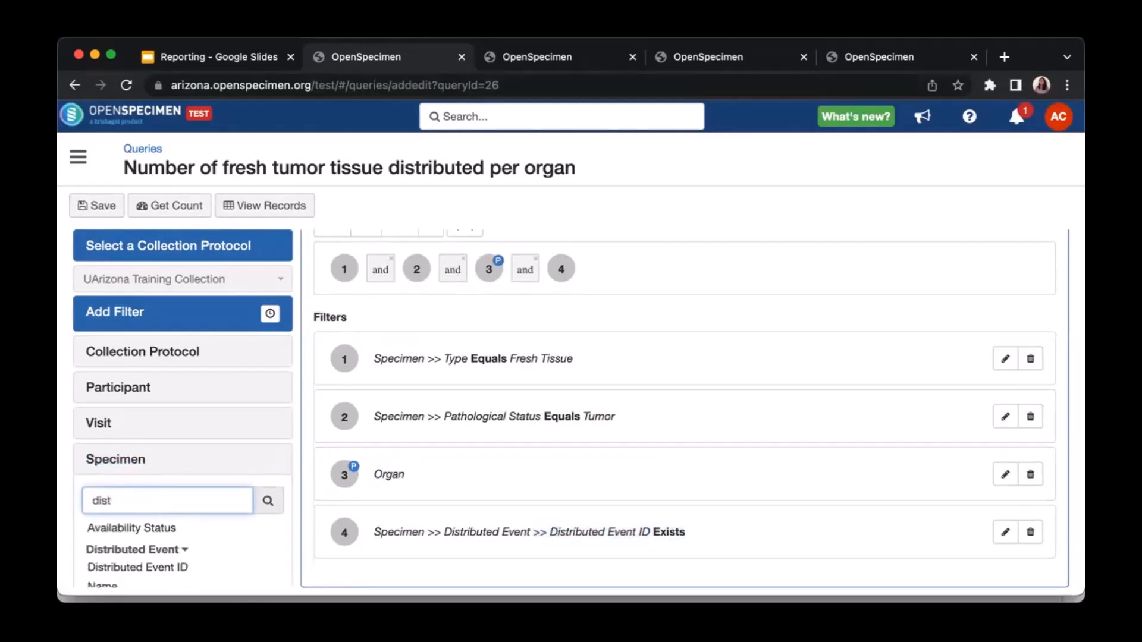
pyautogui.scroll(-5, 146, 401)
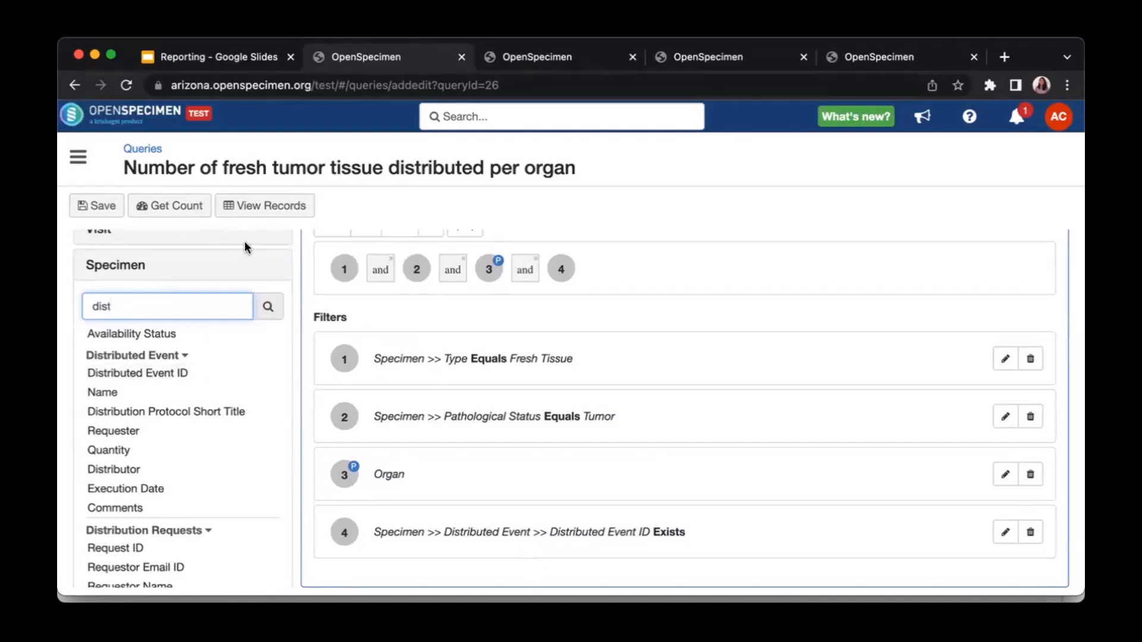
# View the query's records and review its column setup from field selection through reporting options, leaving it unchanged.
pyautogui.click(254, 208)
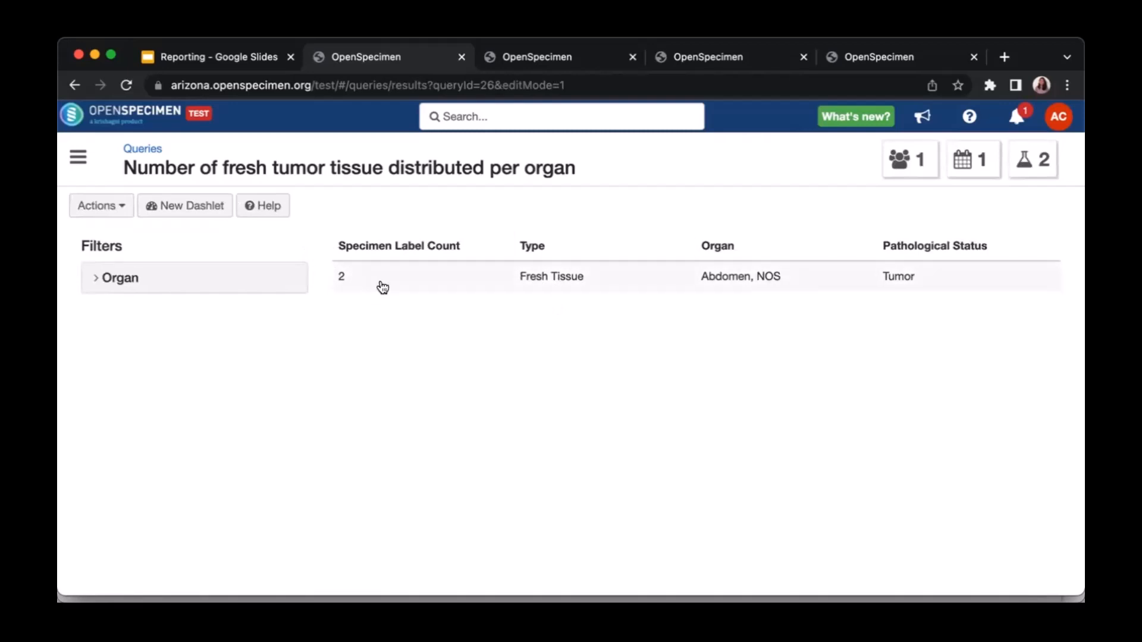
pyautogui.click(119, 204)
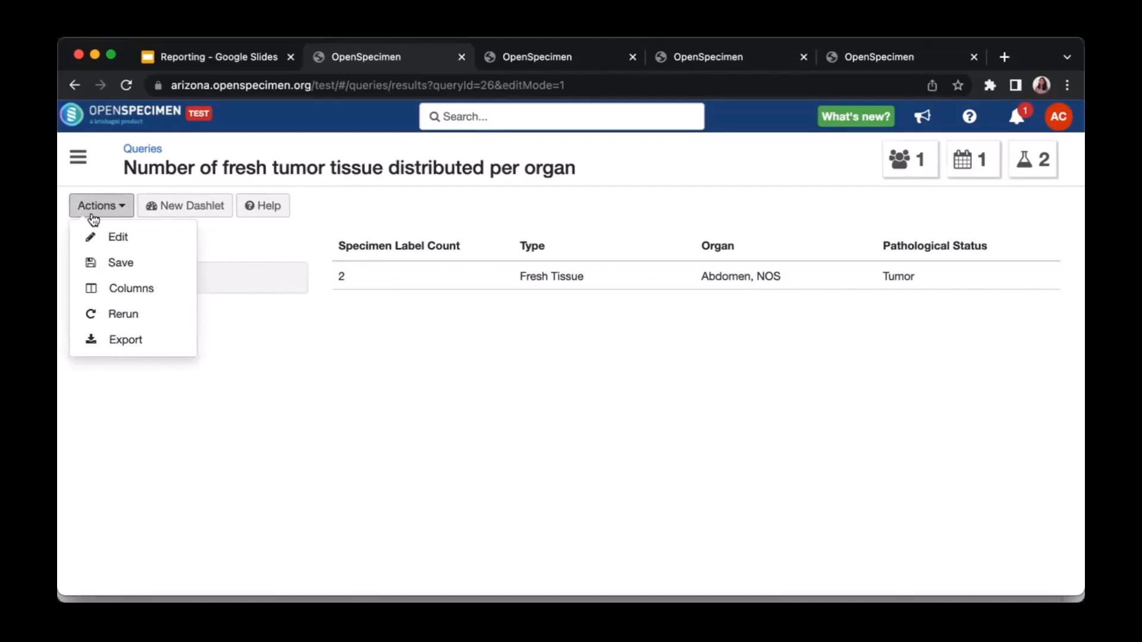
pyautogui.click(127, 291)
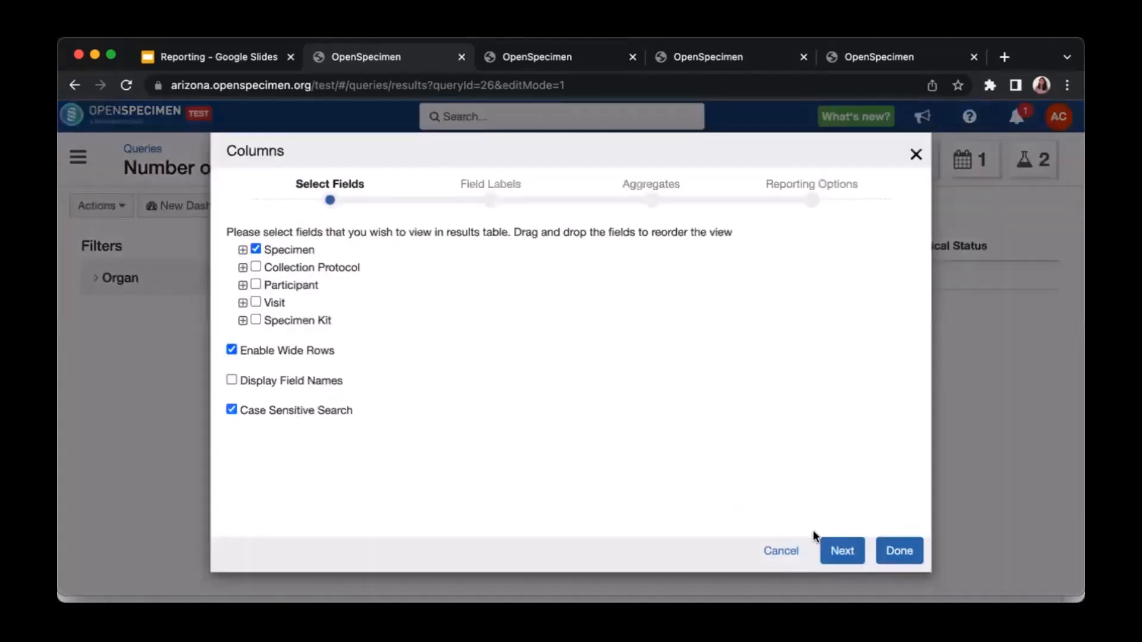
pyautogui.click(837, 539)
pyautogui.click(834, 514)
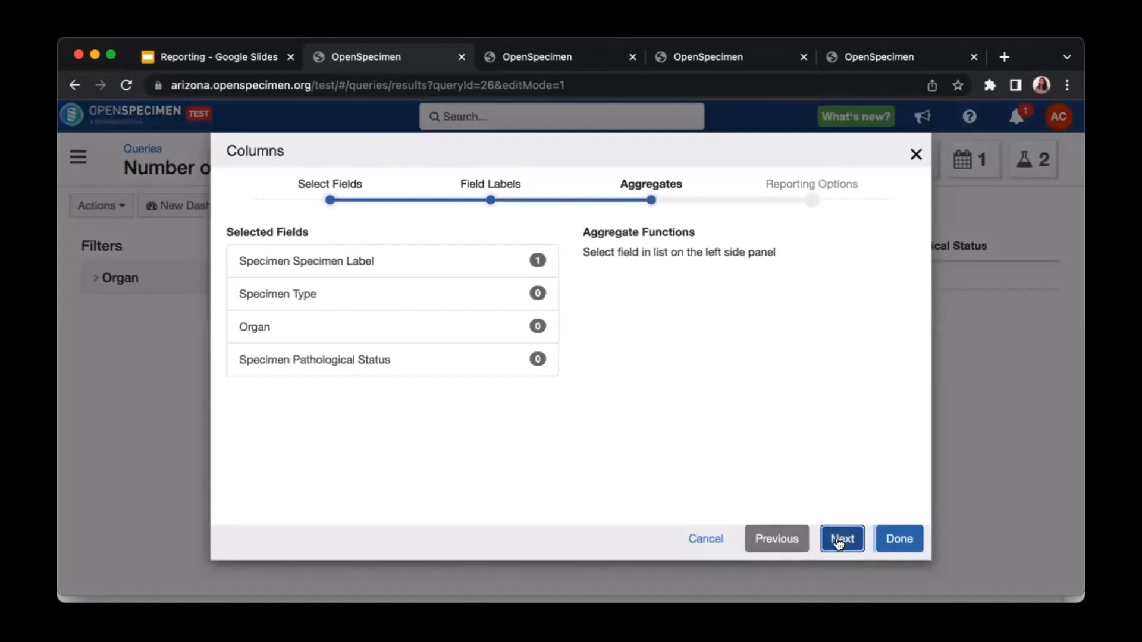
pyautogui.click(840, 538)
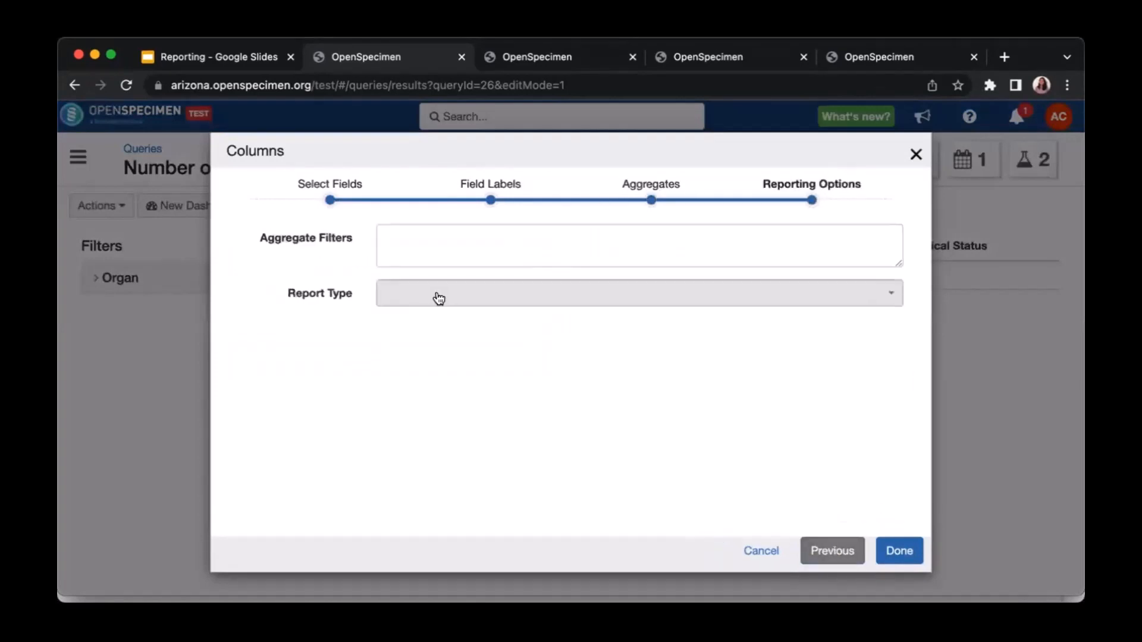
pyautogui.click(771, 550)
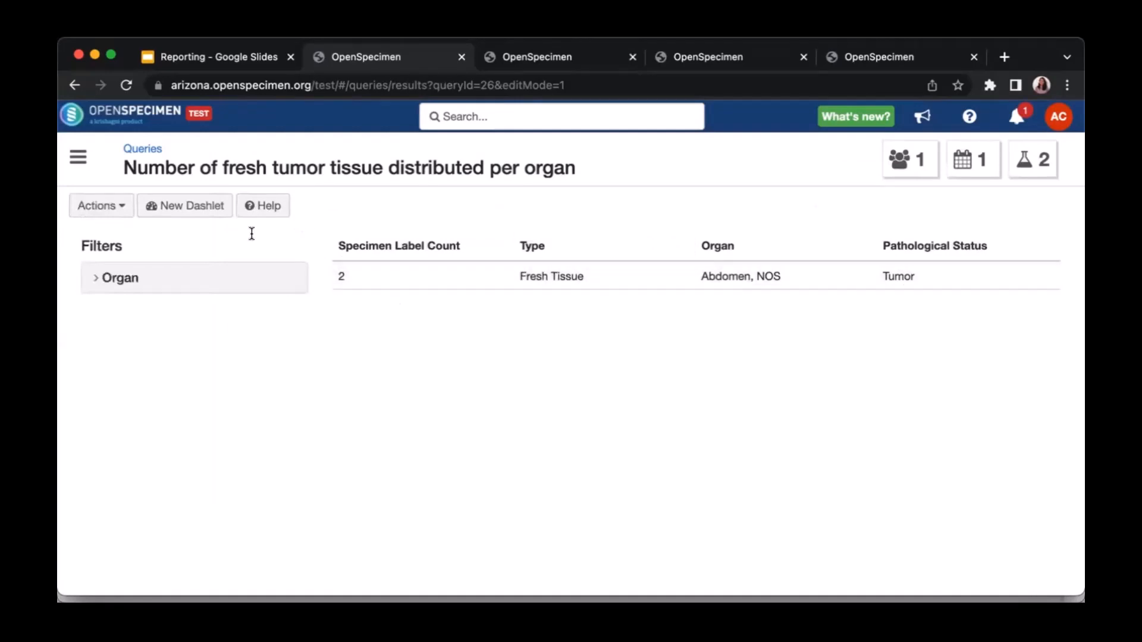
# Expand the Organ filter beside the results to examine its options, and collapse it again.
pyautogui.click(116, 290)
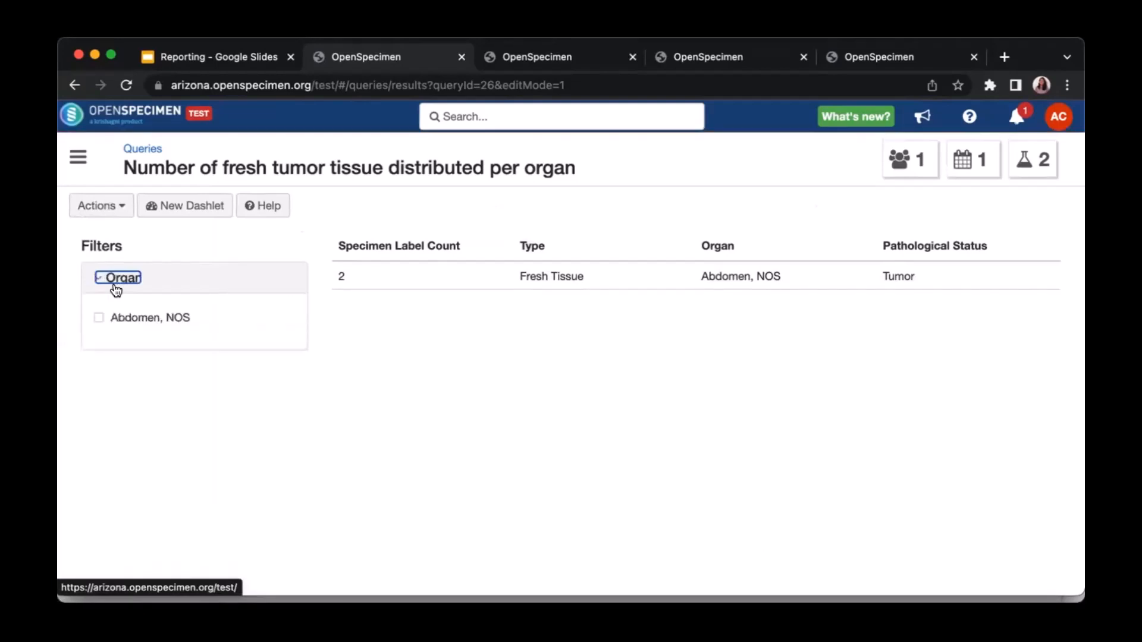
pyautogui.click(116, 290)
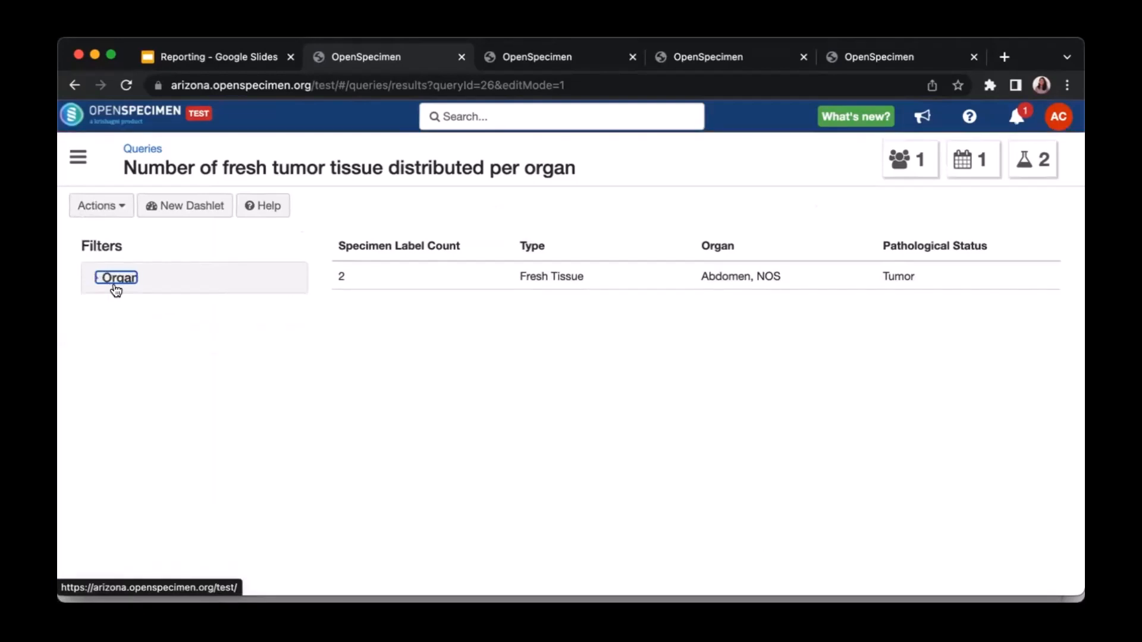
pyautogui.click(116, 290)
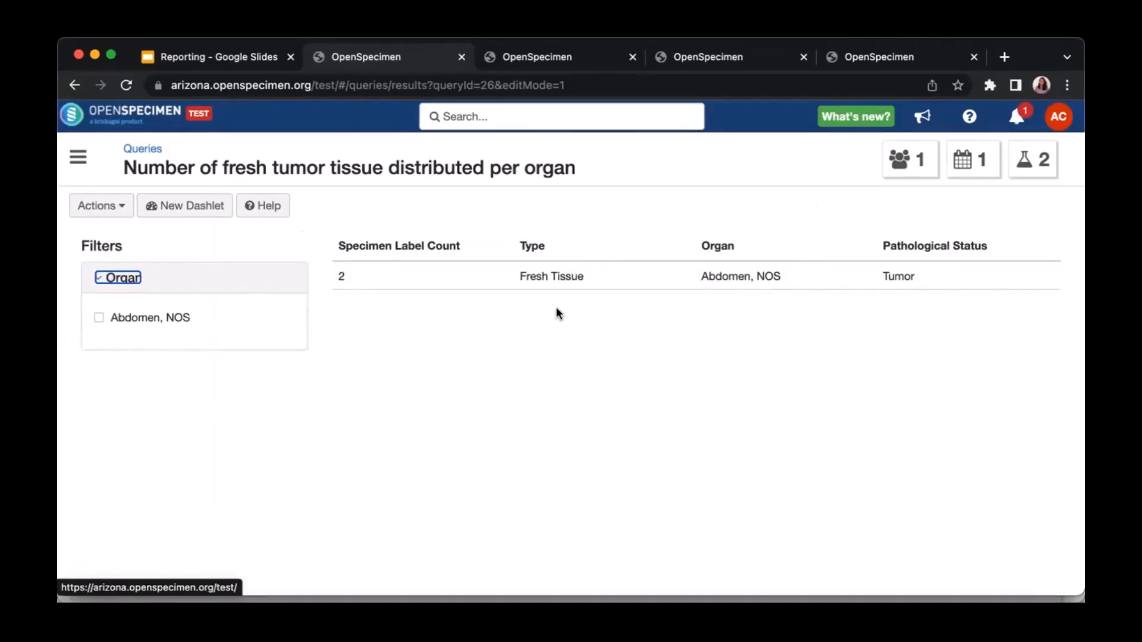
pyautogui.click(132, 281)
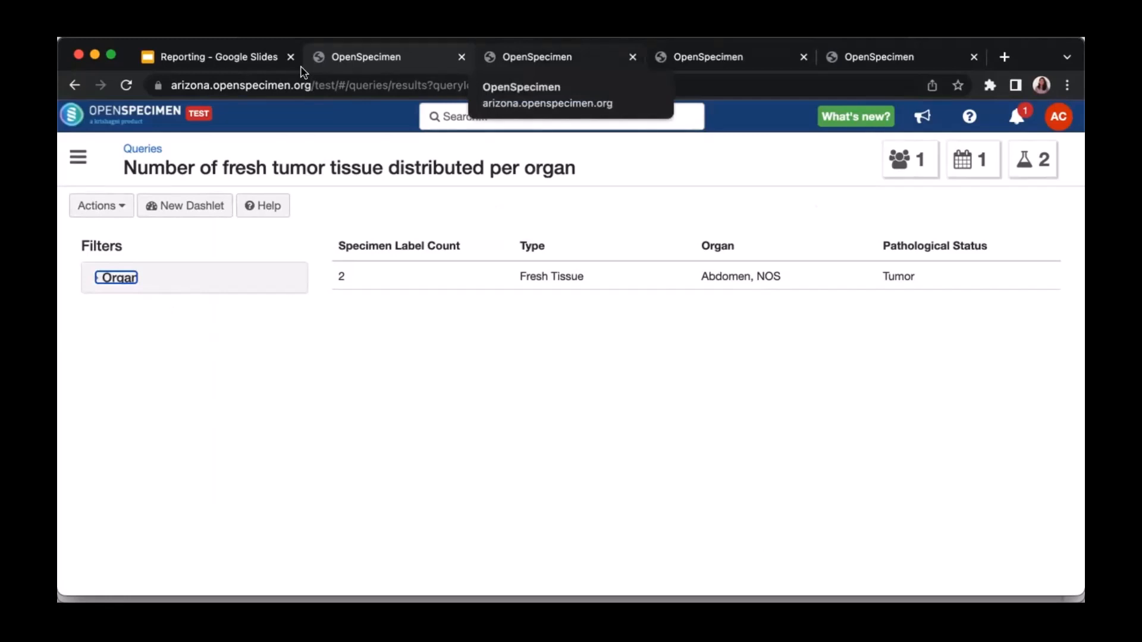
# Return to the Queries list and switch to Google Slides, advancing the Reporting presentation to the Temporal Queries slide.
pyautogui.click(127, 151)
pyautogui.click(193, 54)
pyautogui.press('Right')
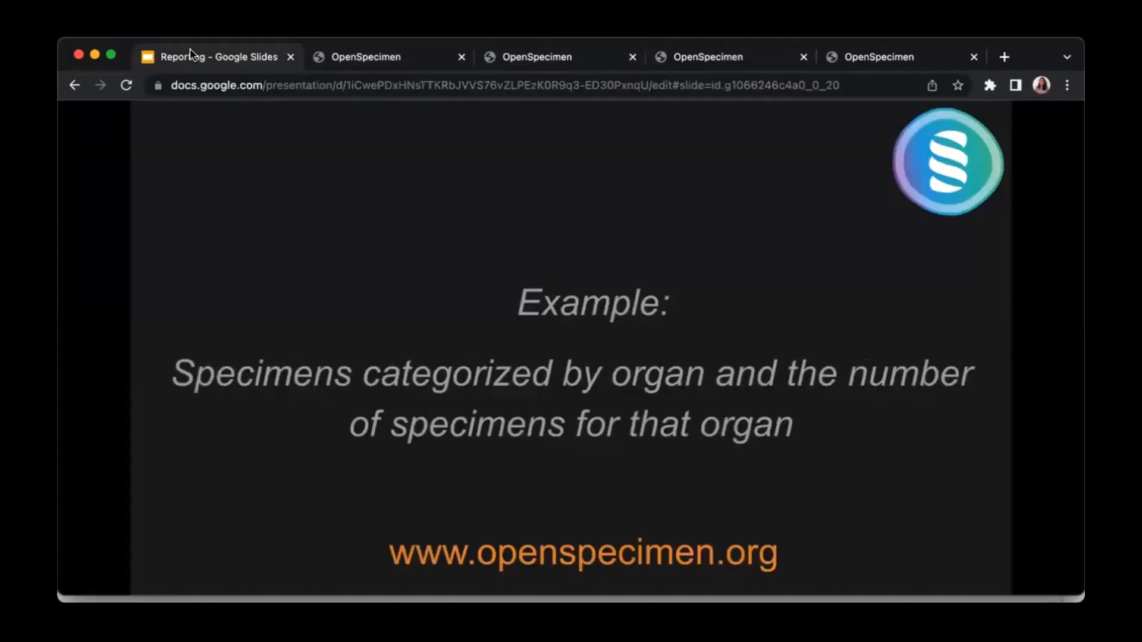
pyautogui.press('Right')
pyautogui.press('Right')
pyautogui.press('Right')
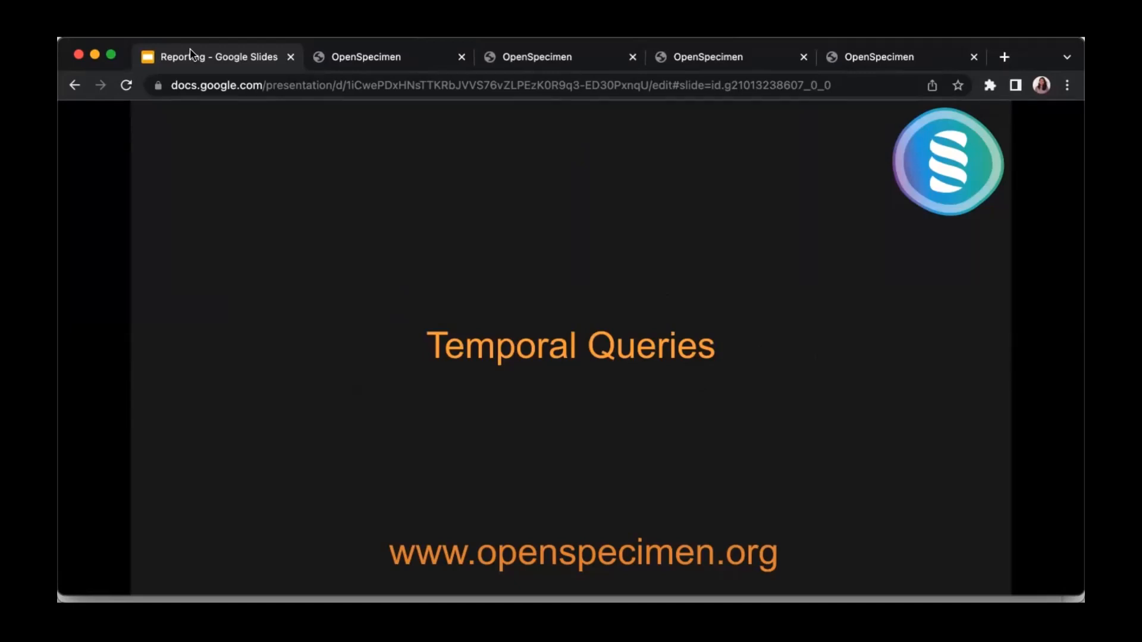
# Return to the OpenSpecimen Queries list and open the "specimens collected per month" query for editing.
pyautogui.click(362, 230)
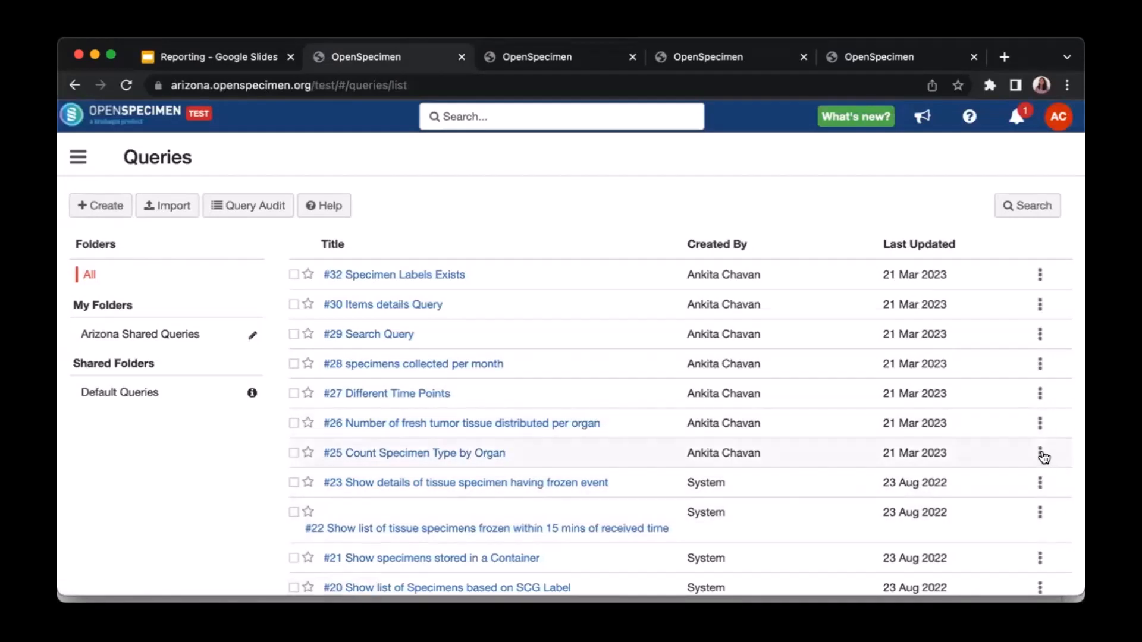
pyautogui.click(1038, 370)
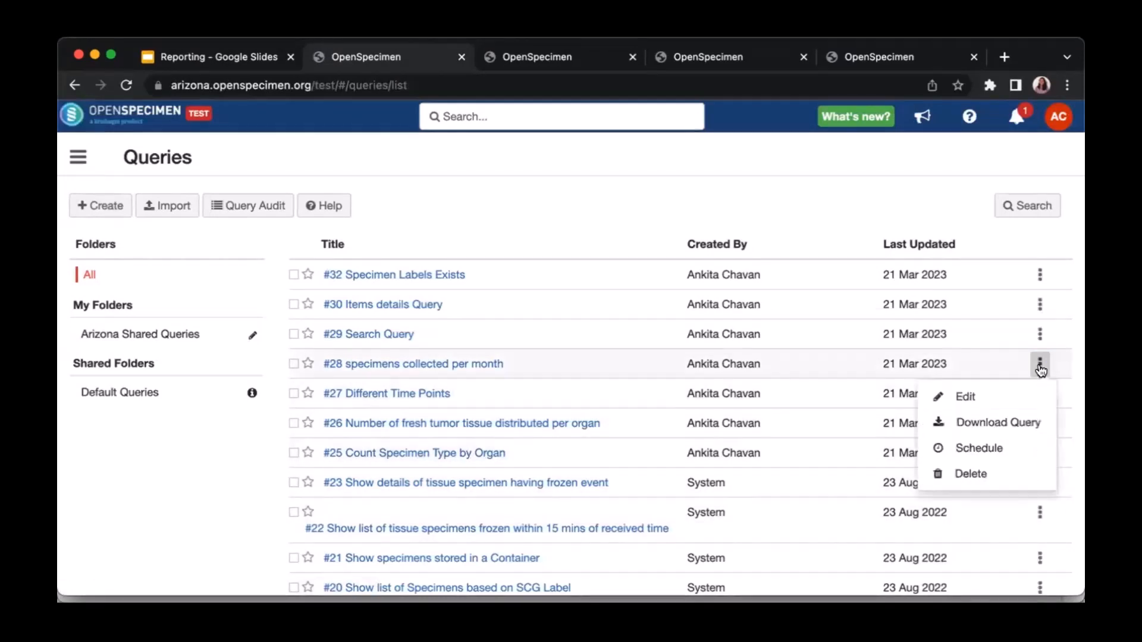
pyautogui.click(1005, 398)
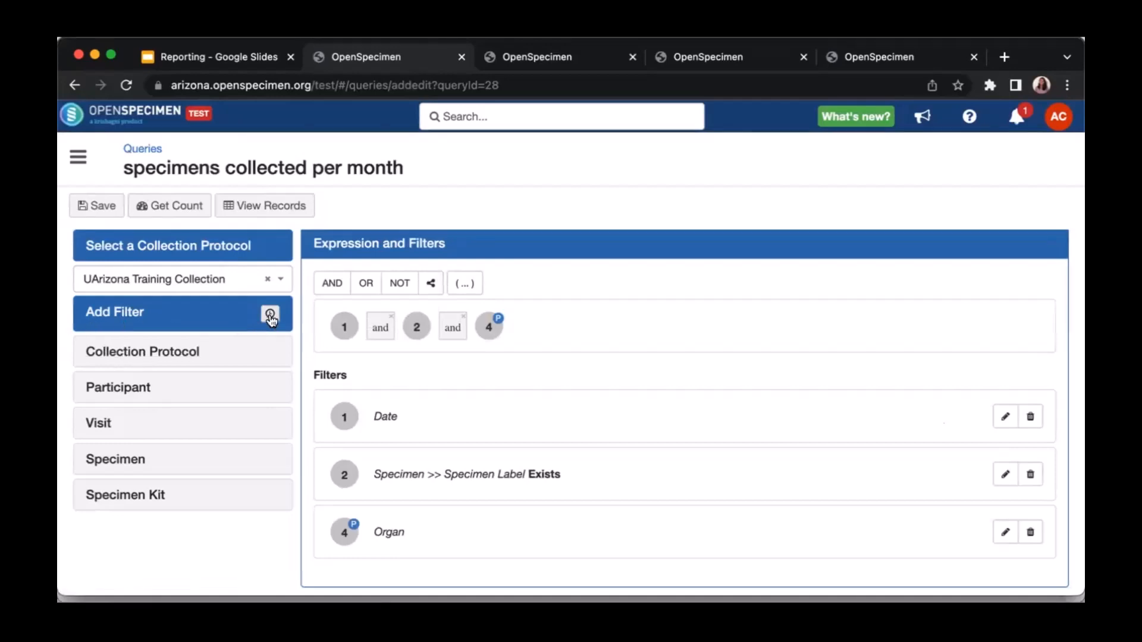
# Examine the temporal expression form for adding a filter and close it without adding anything.
pyautogui.click(270, 315)
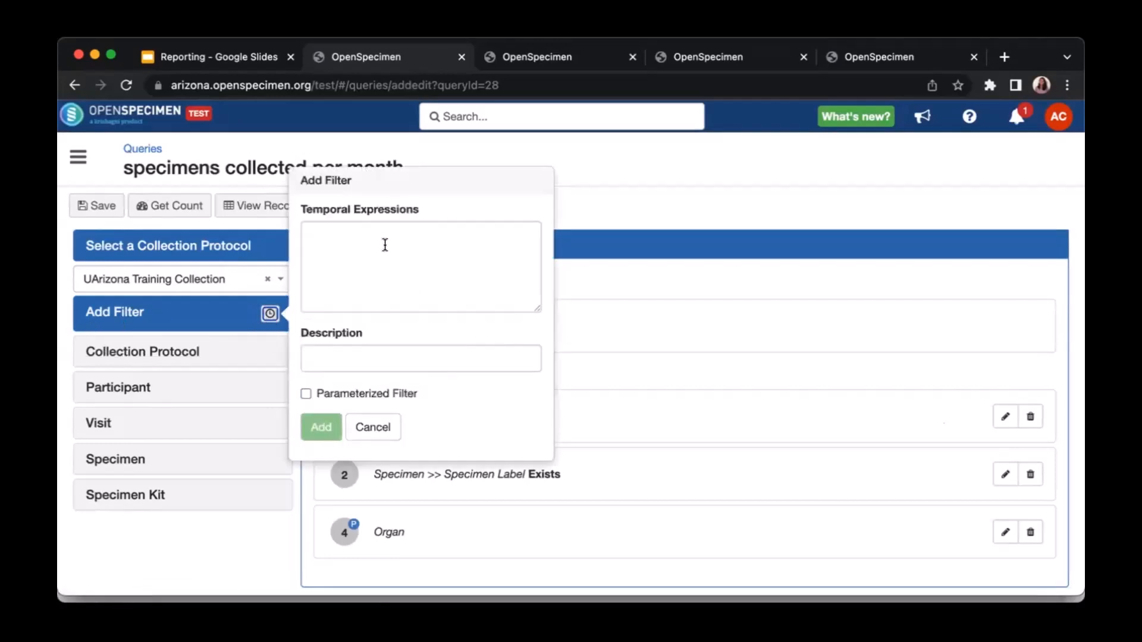
pyautogui.click(314, 238)
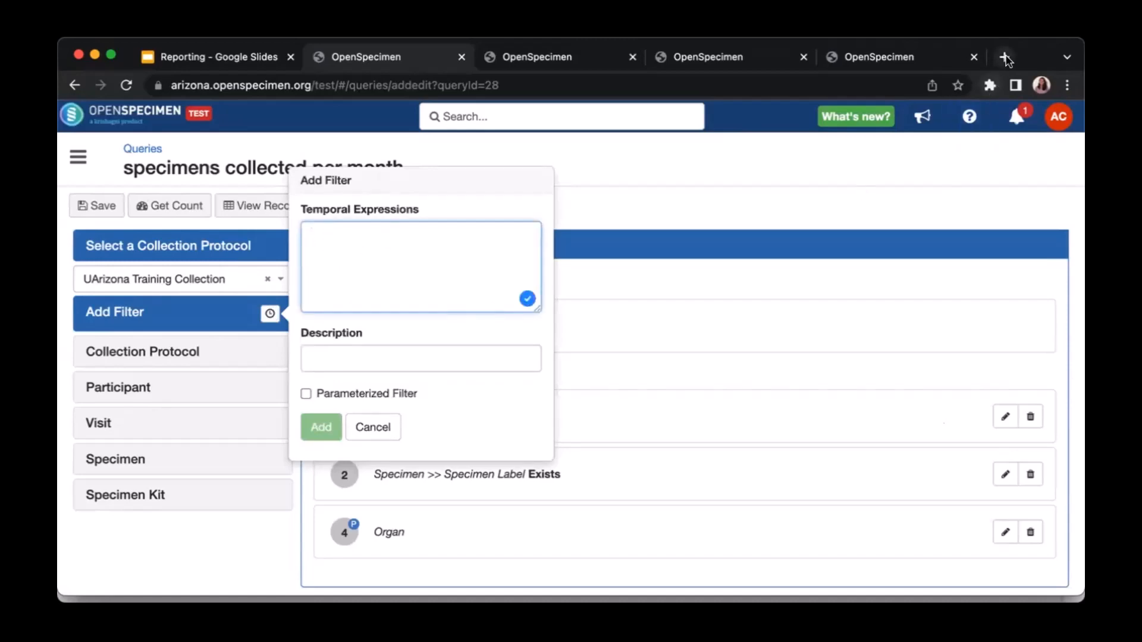
pyautogui.click(543, 153)
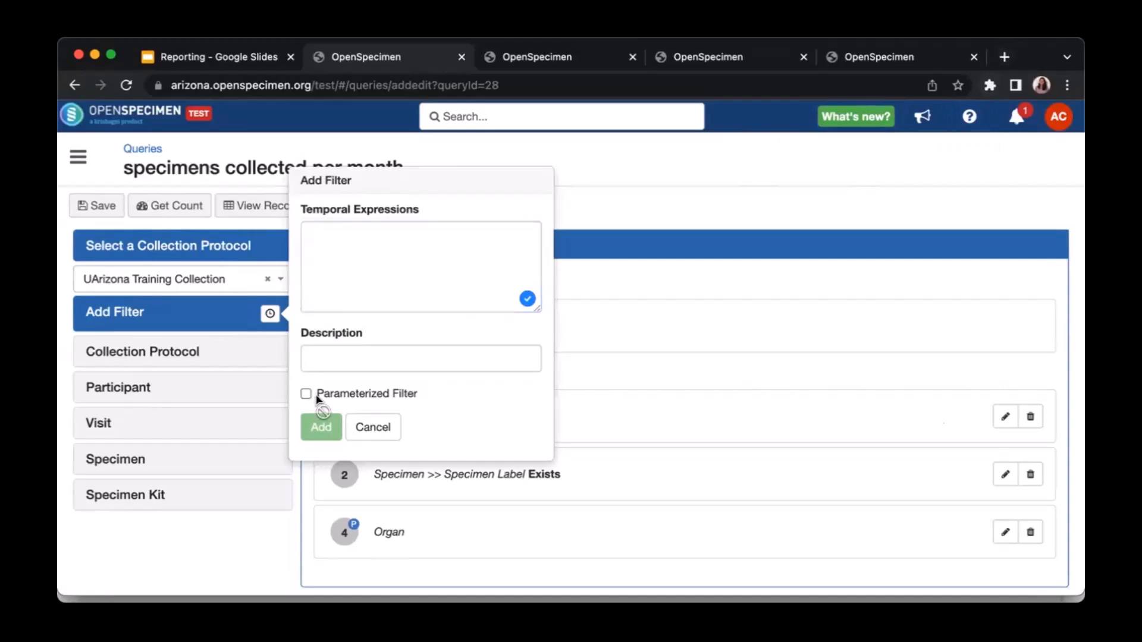
pyautogui.click(362, 427)
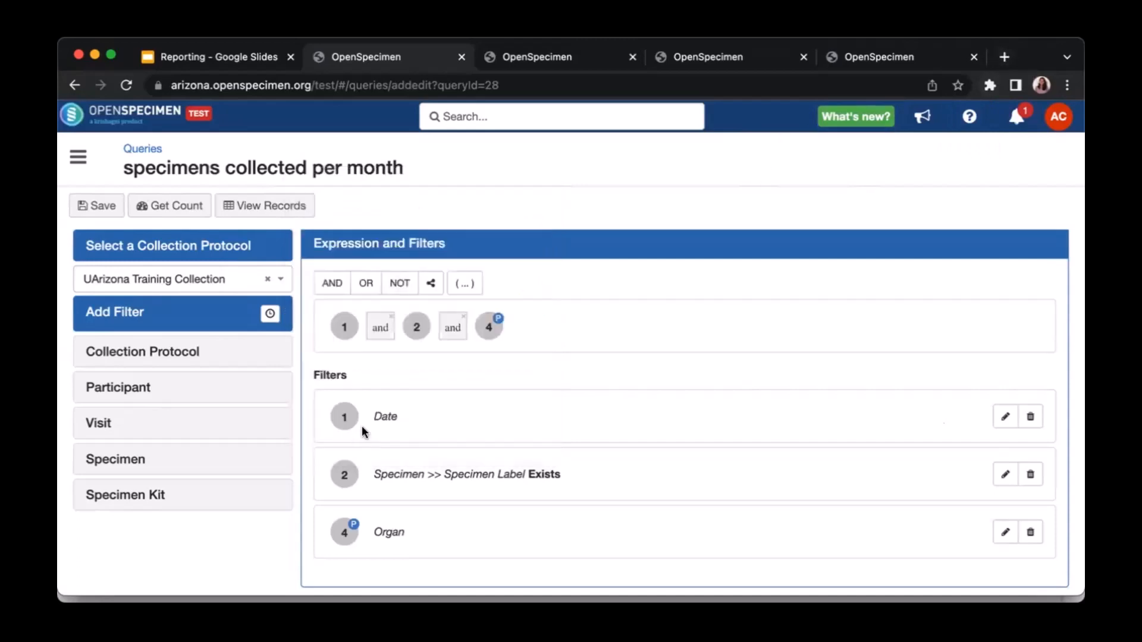
# Open the help documentation from the Queries list and reopen the "specimens collected per month" query for editing.
pyautogui.click(151, 153)
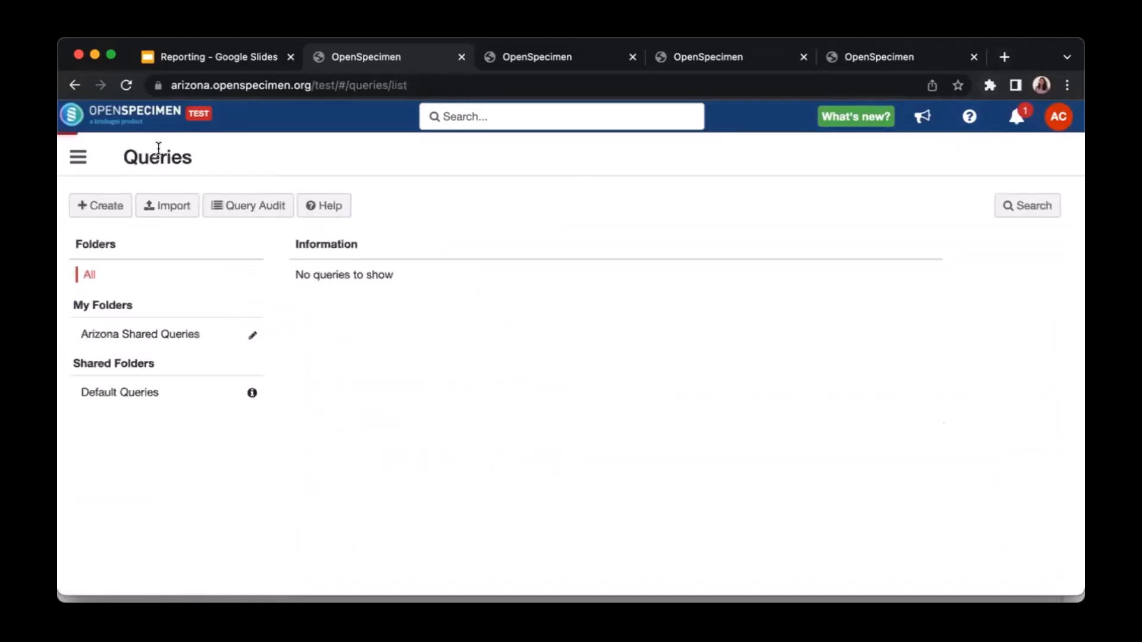
pyautogui.click(331, 207)
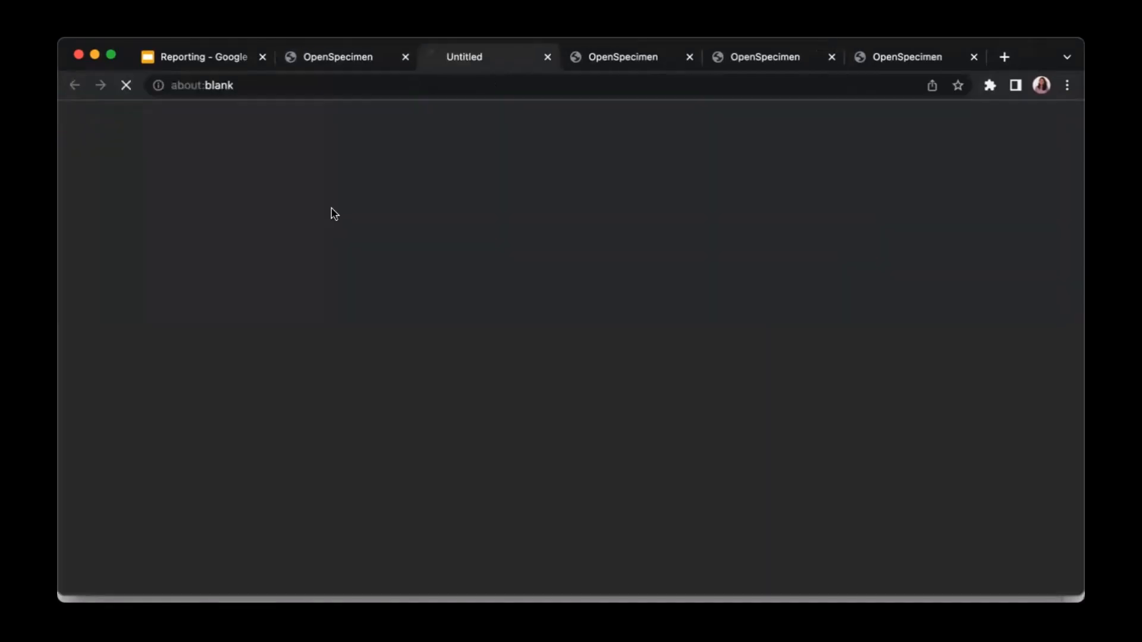
pyautogui.click(362, 68)
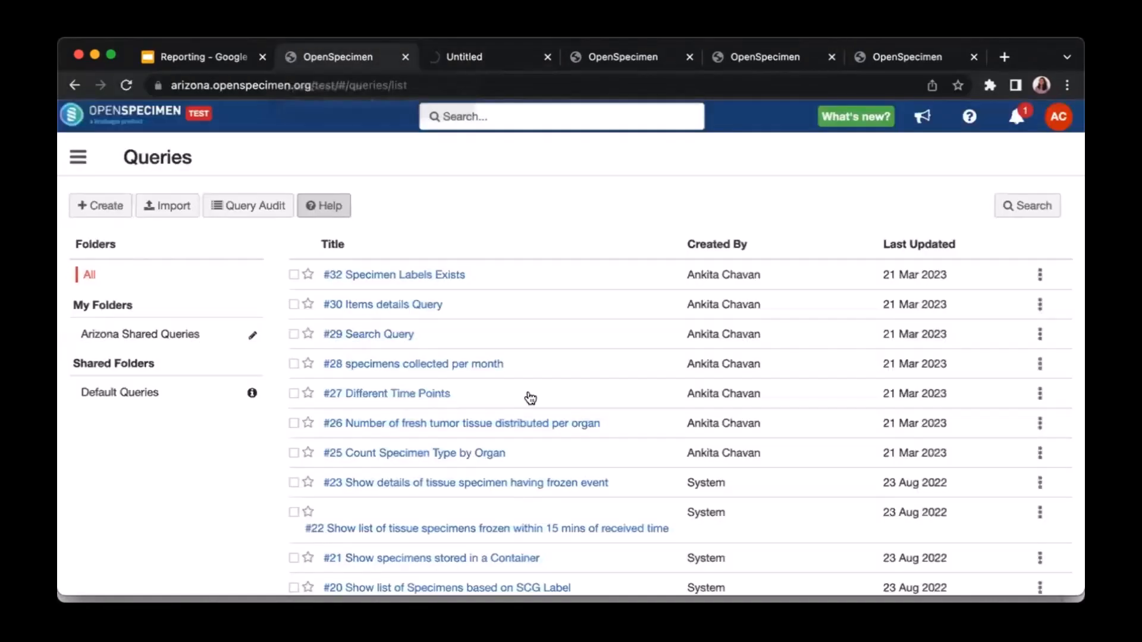
pyautogui.click(1039, 364)
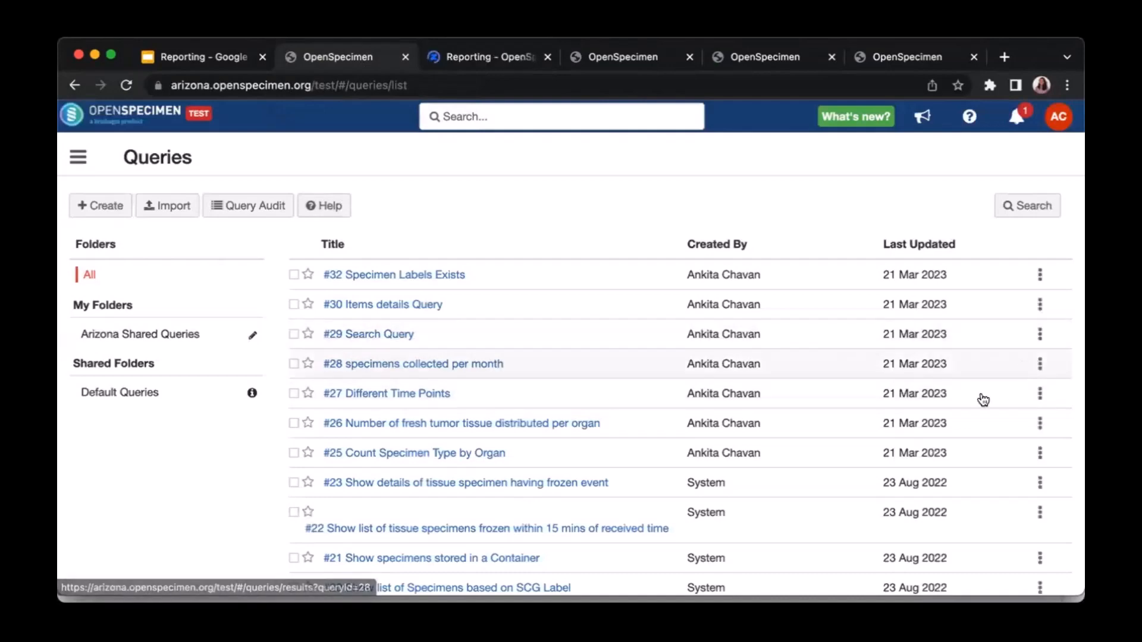
pyautogui.click(965, 397)
# Switch to the Confluence manual, open the "Calculated fields (Temporal Queries)" page and examine its temporal functions.
pyautogui.click(426, 67)
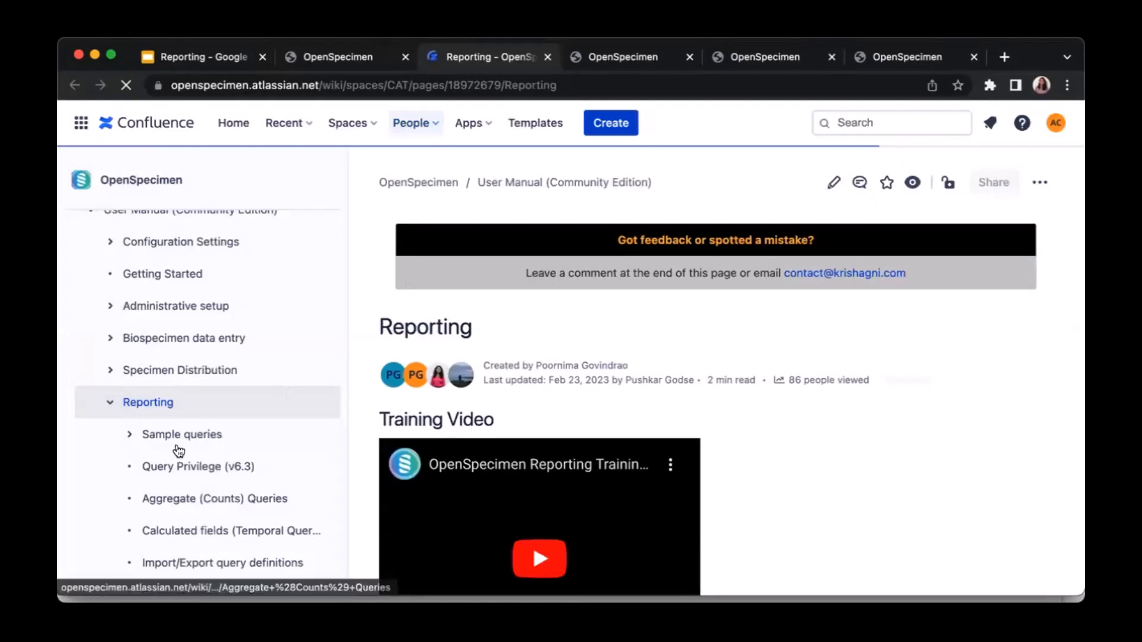
pyautogui.click(183, 529)
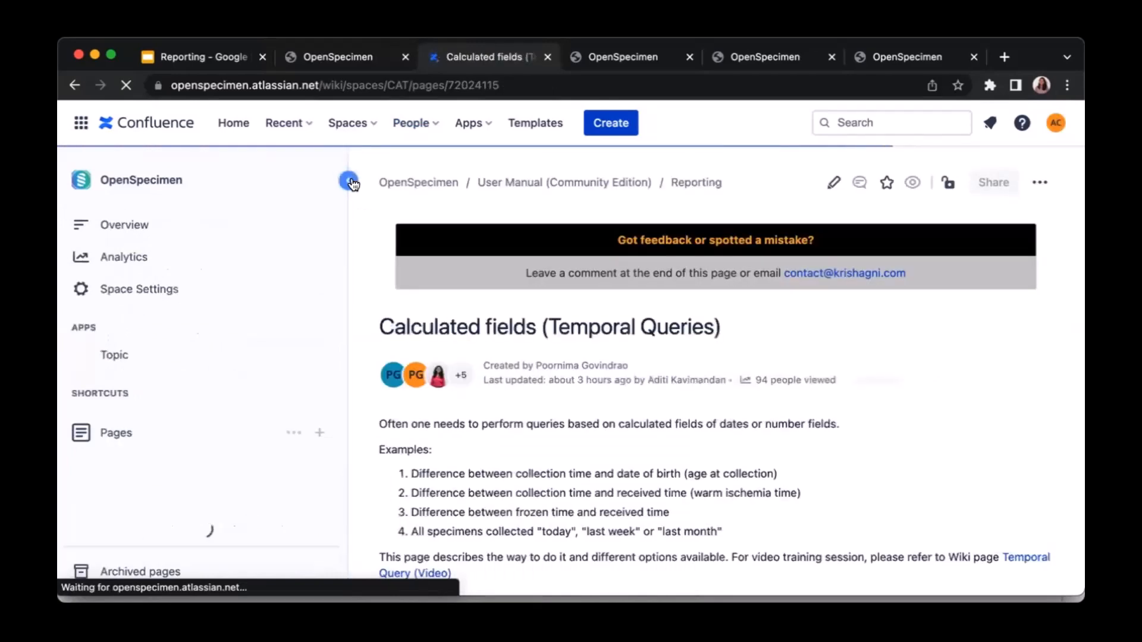
pyautogui.scroll(-10, 404, 387)
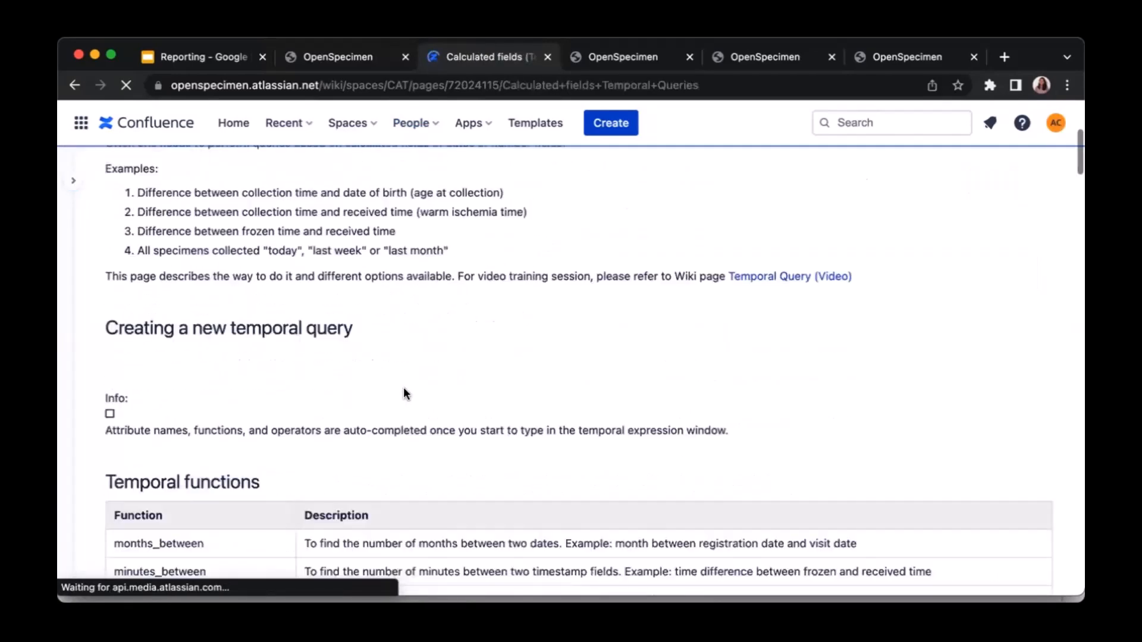
pyautogui.scroll(-3, 238, 426)
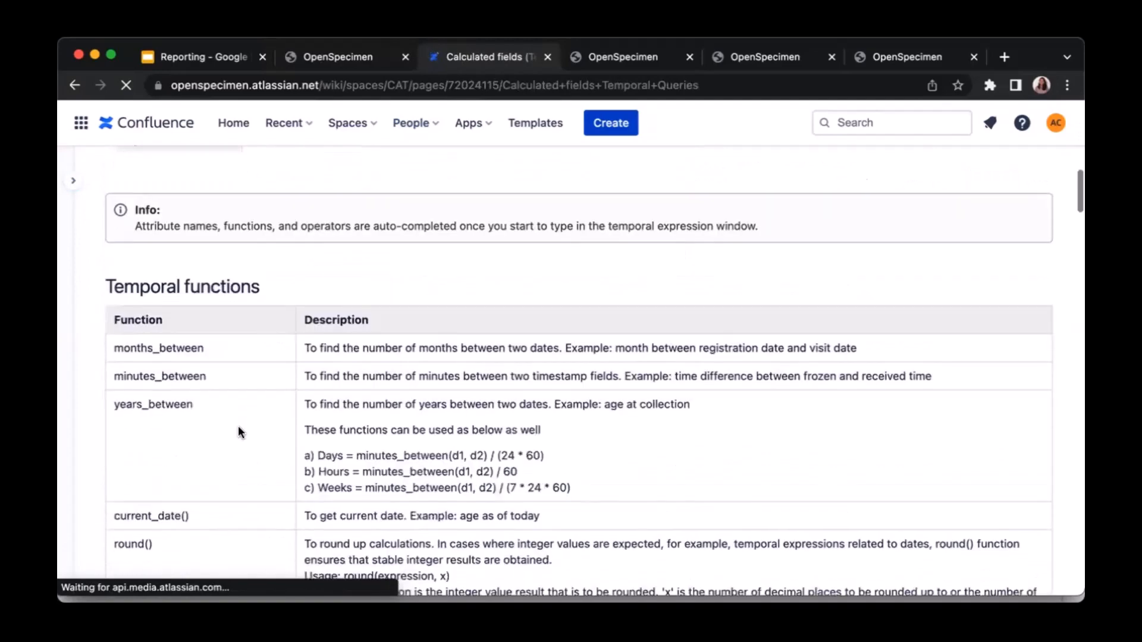
pyautogui.scroll(-2, 281, 448)
pyautogui.scroll(-15, 281, 448)
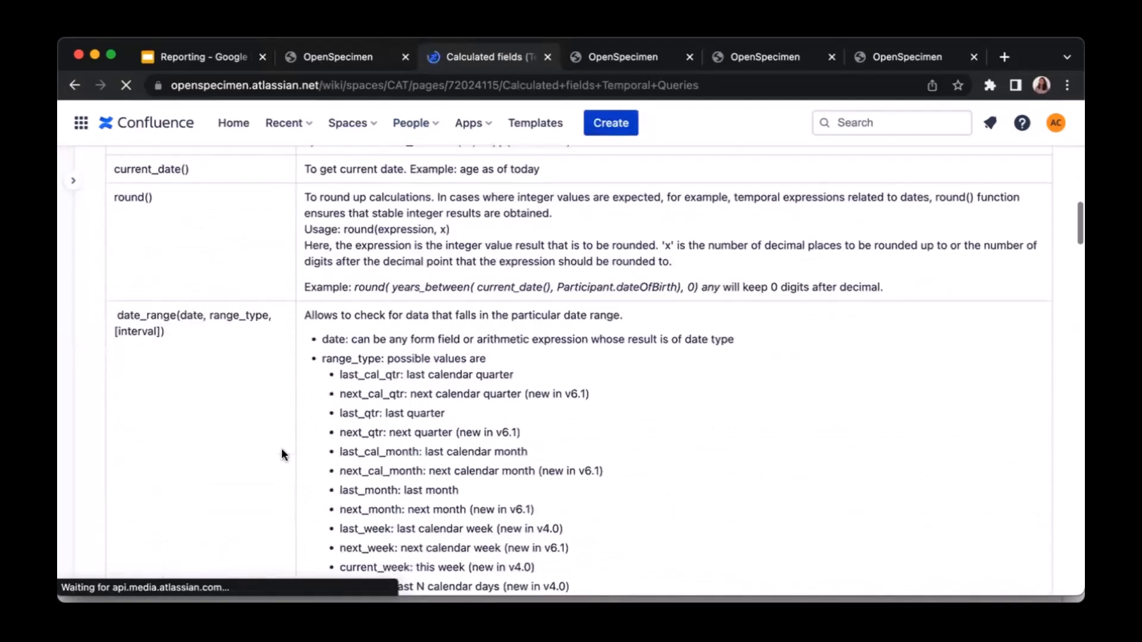
pyautogui.scroll(-7, 281, 448)
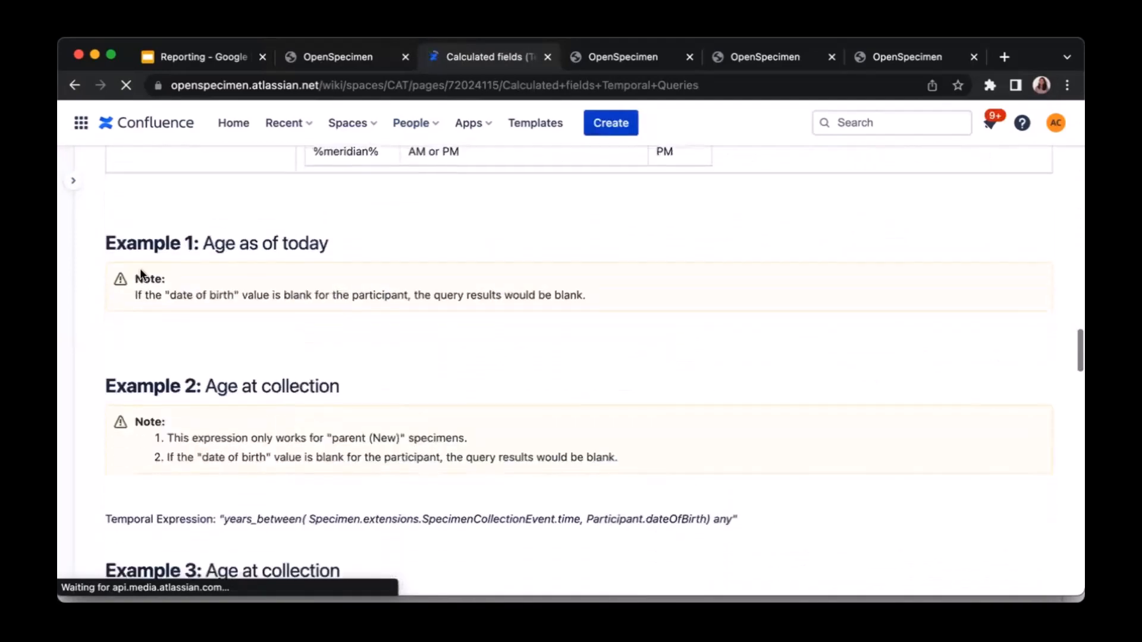
# Examine the age examples on the manual page, including the temporal expression and screenshot for age at collection.
pyautogui.scroll(5, 356, 357)
pyautogui.scroll(-5, 351, 418)
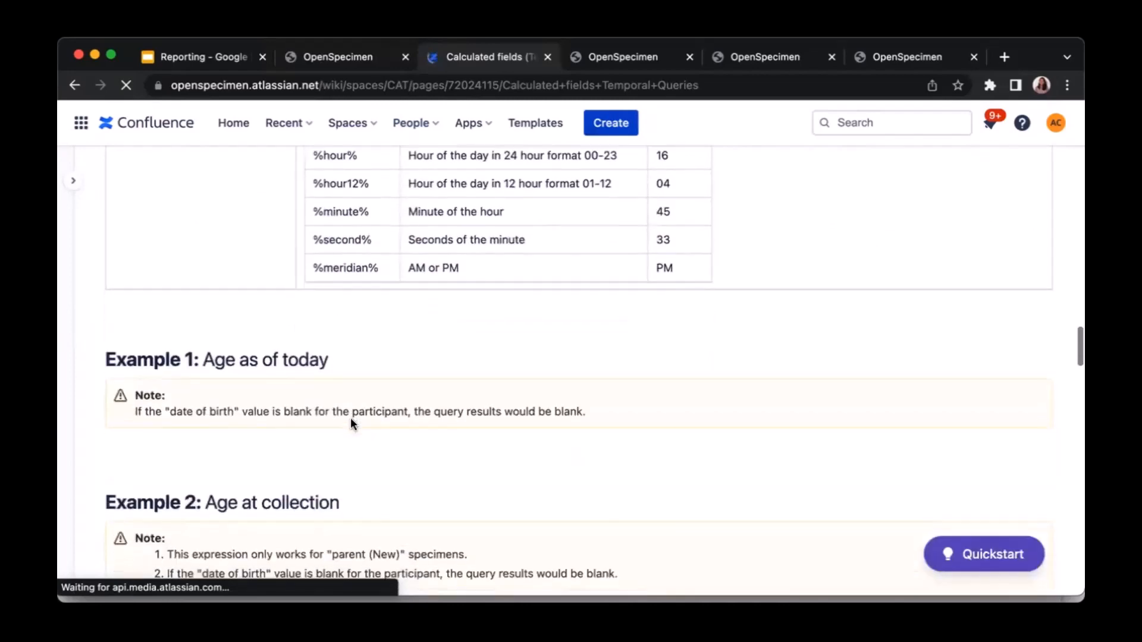
pyautogui.scroll(-9, 351, 418)
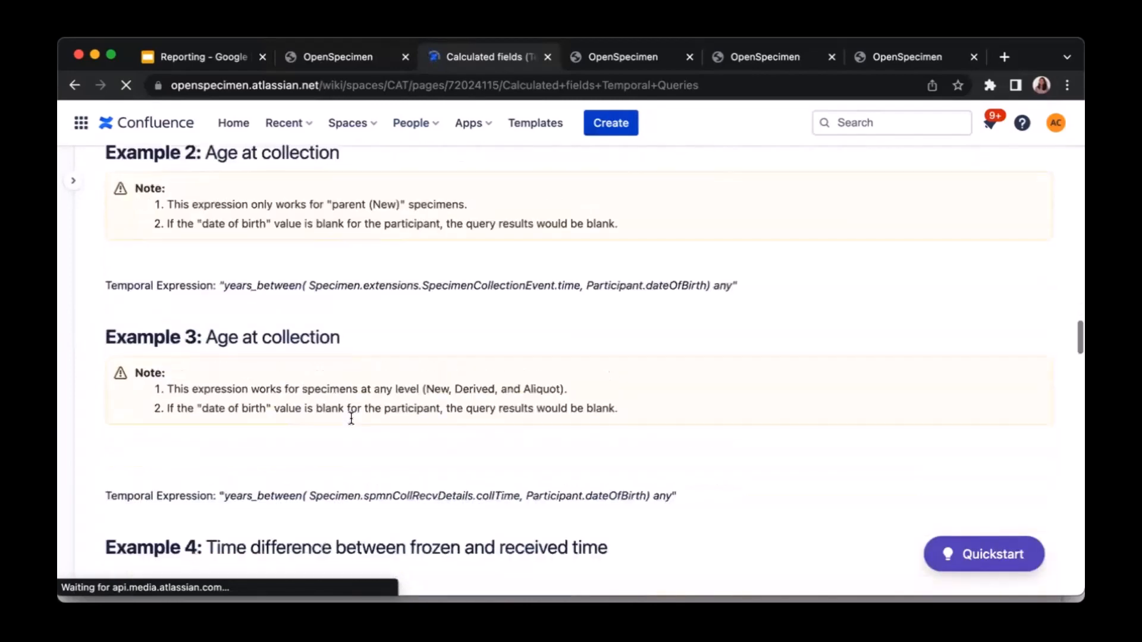
pyautogui.scroll(10, 328, 370)
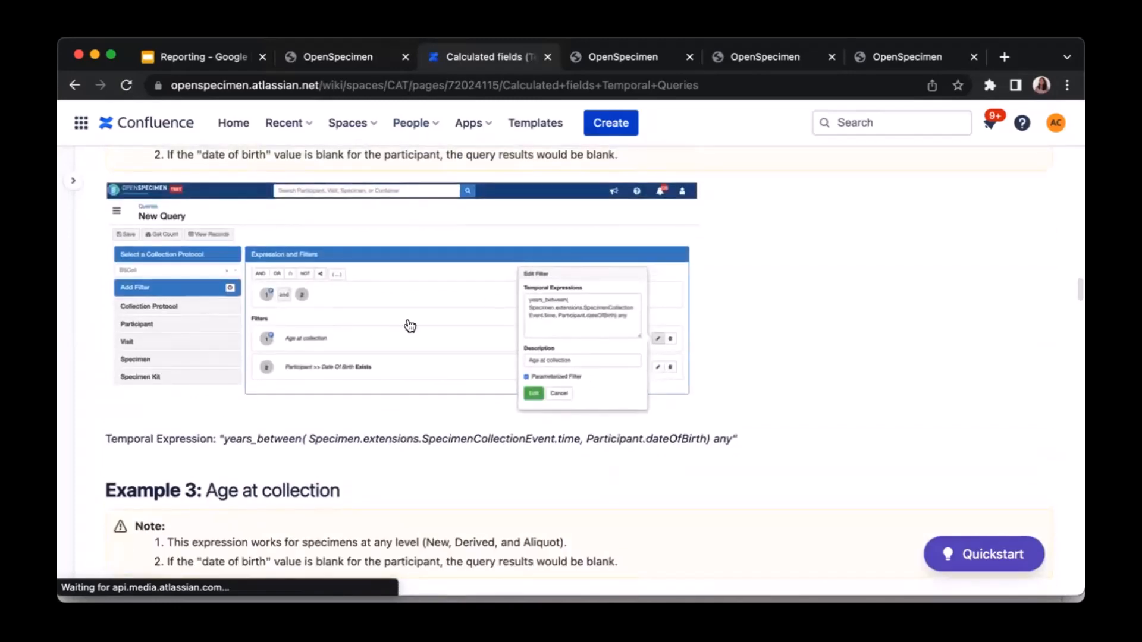
pyautogui.scroll(2, 408, 326)
pyautogui.scroll(-1, 408, 326)
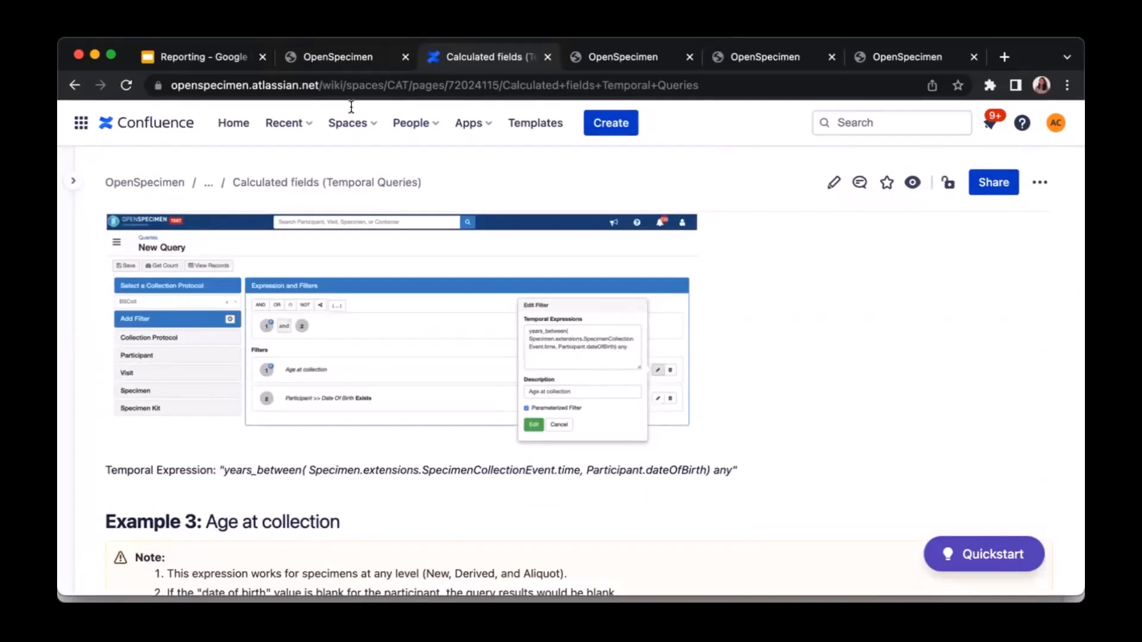
# Switch to the OpenSpecimen query and try the years_between function in a new temporal filter, cancelling without adding it.
pyautogui.click(339, 58)
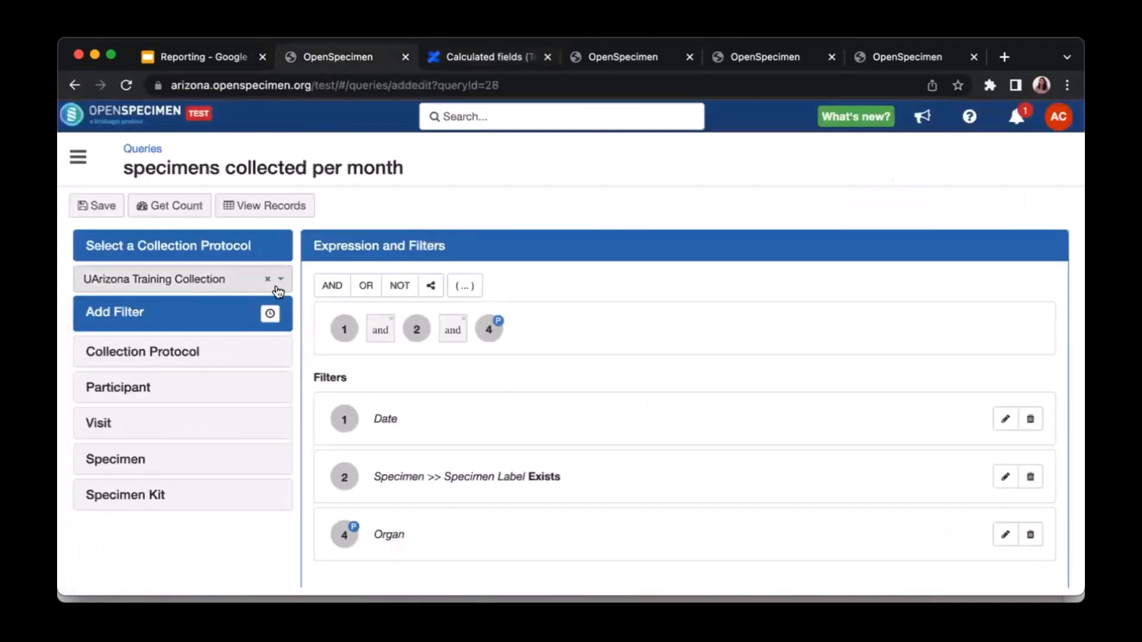
pyautogui.click(271, 313)
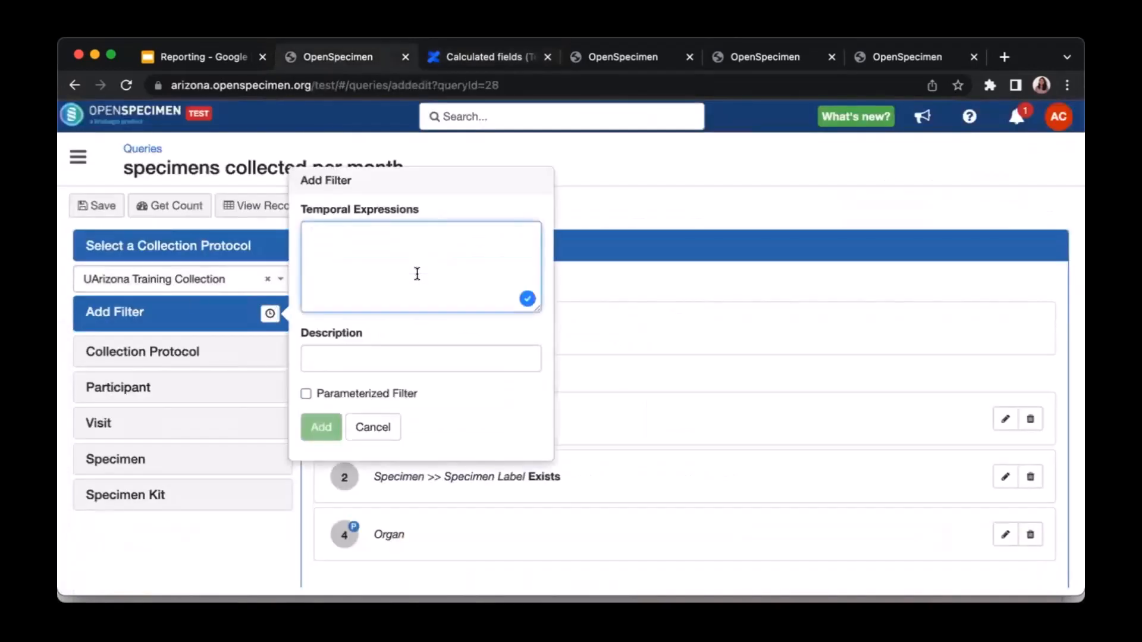
pyautogui.write('years')
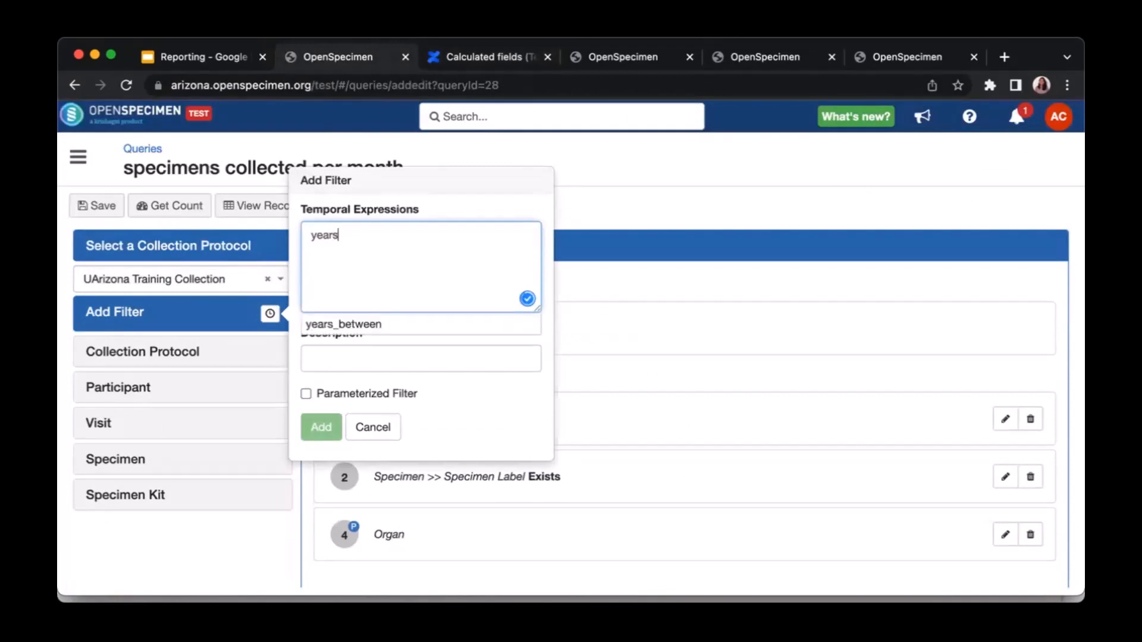
pyautogui.click(385, 324)
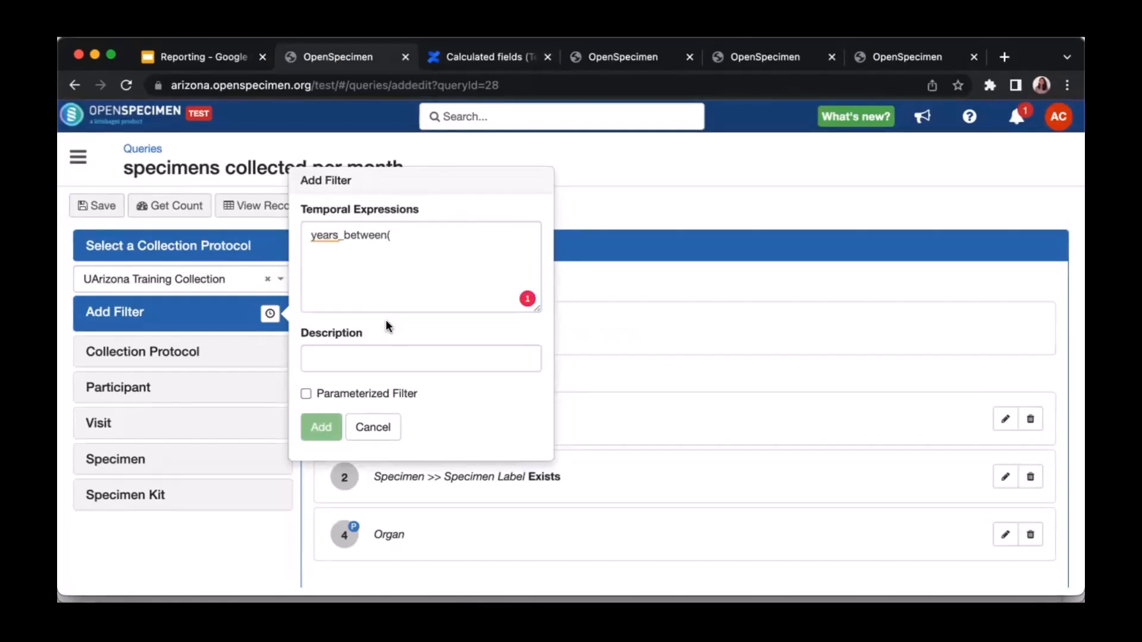
pyautogui.click(373, 427)
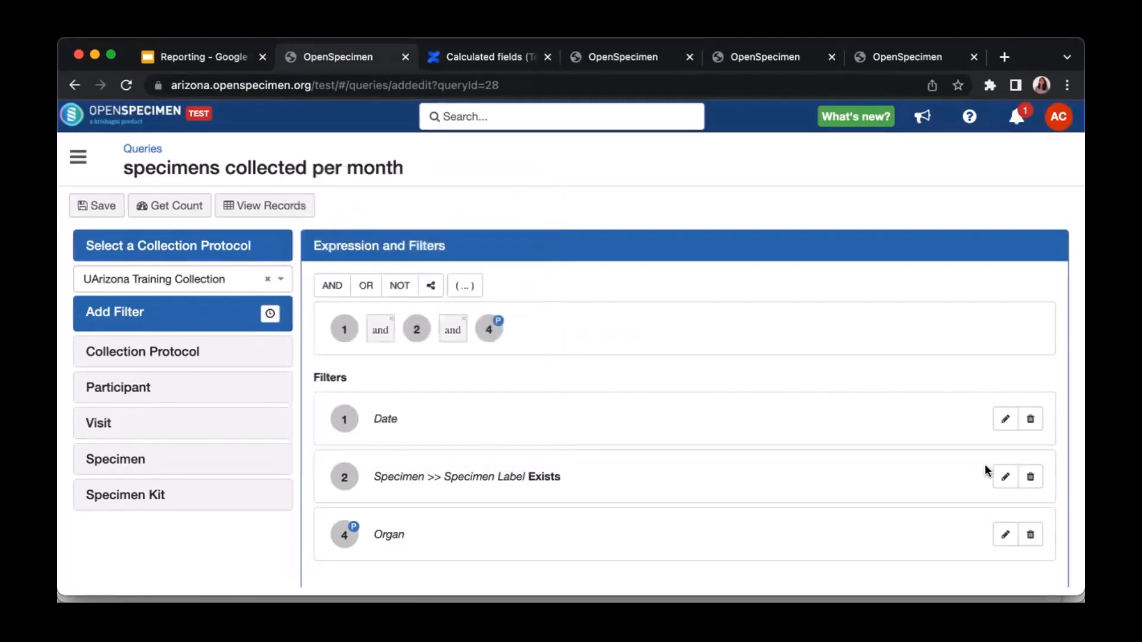
# Open the query's Date filter and examine the date_format function in its temporal expression.
pyautogui.click(1006, 420)
pyautogui.click(743, 343)
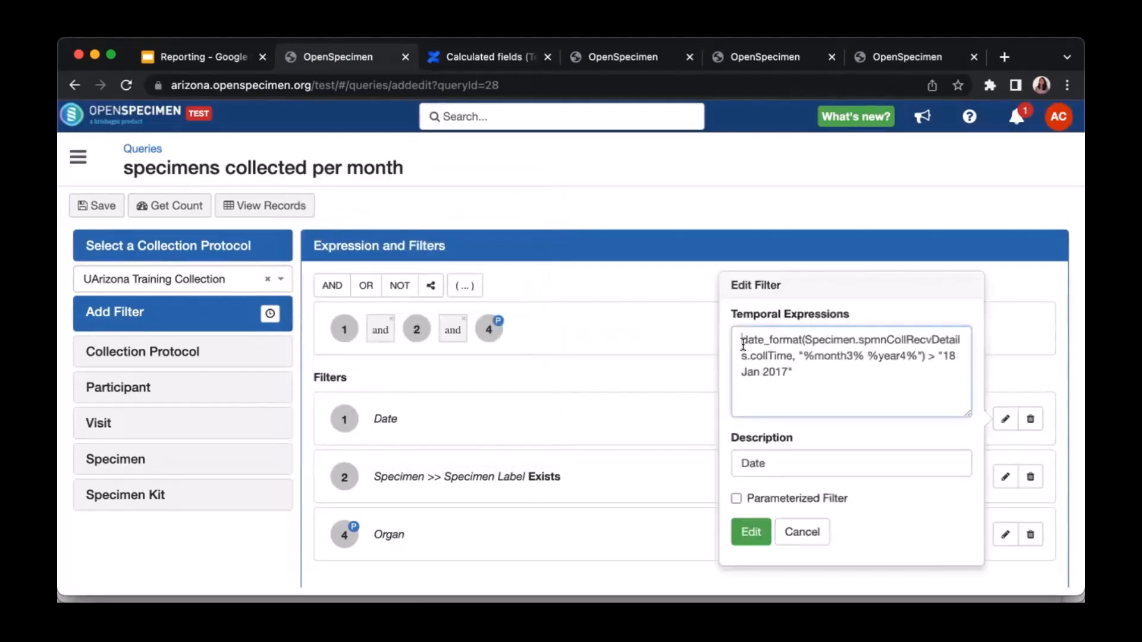
pyautogui.moveTo(742, 344); pyautogui.dragTo(805, 343)
pyautogui.click(799, 344)
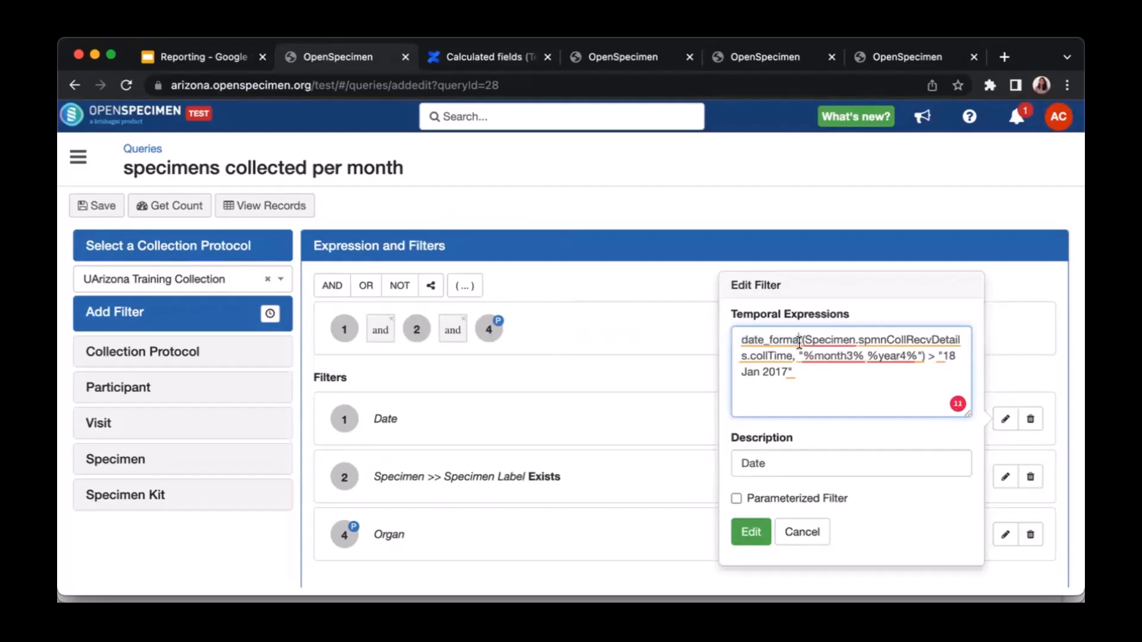
# Switch to the Confluence manual and examine the date_format entry, its parameters and its "18 Jan 2017" example expression.
pyautogui.click(427, 60)
pyautogui.scroll(15, 303, 366)
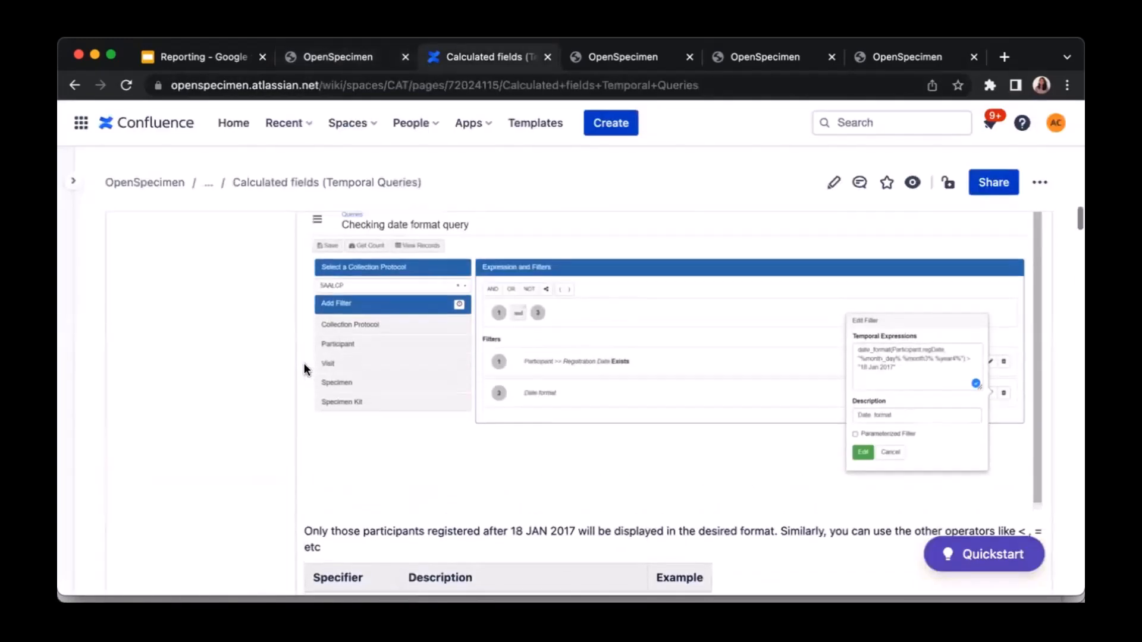
pyautogui.scroll(15, 304, 369)
pyautogui.scroll(-6, 304, 369)
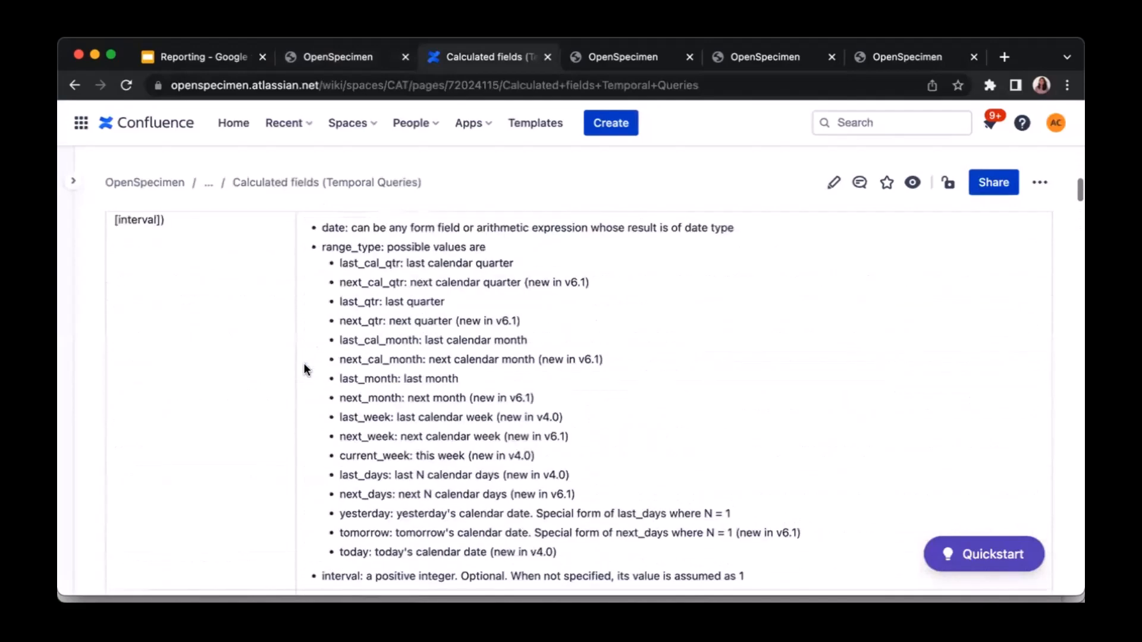
pyautogui.scroll(-5, 303, 369)
pyautogui.moveTo(113, 310); pyautogui.dragTo(259, 310)
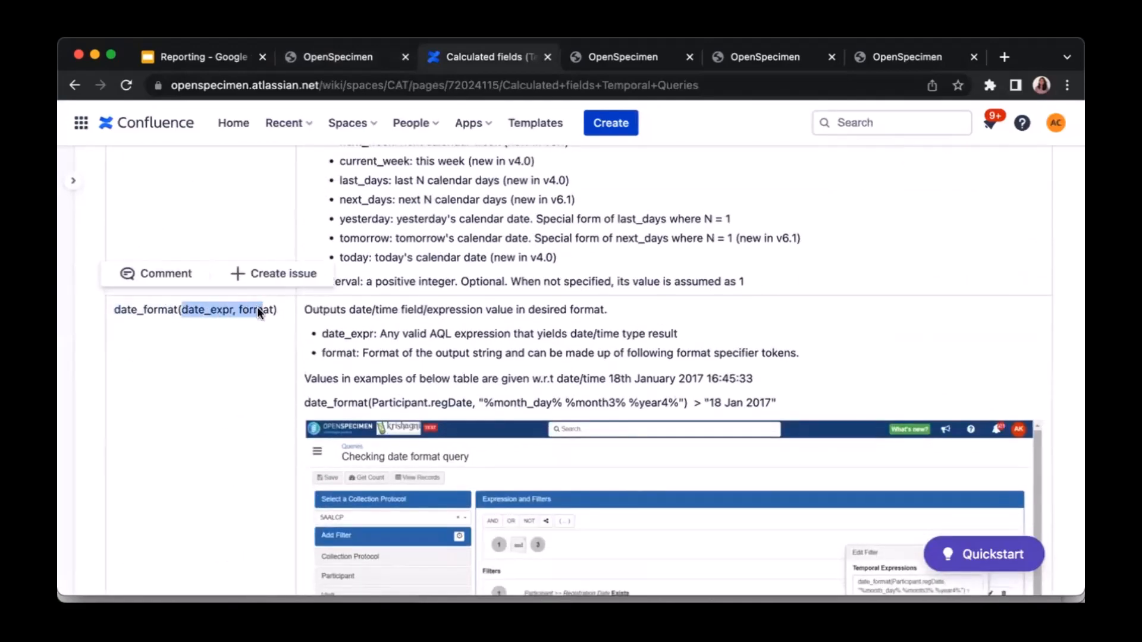
pyautogui.scroll(-1, 535, 368)
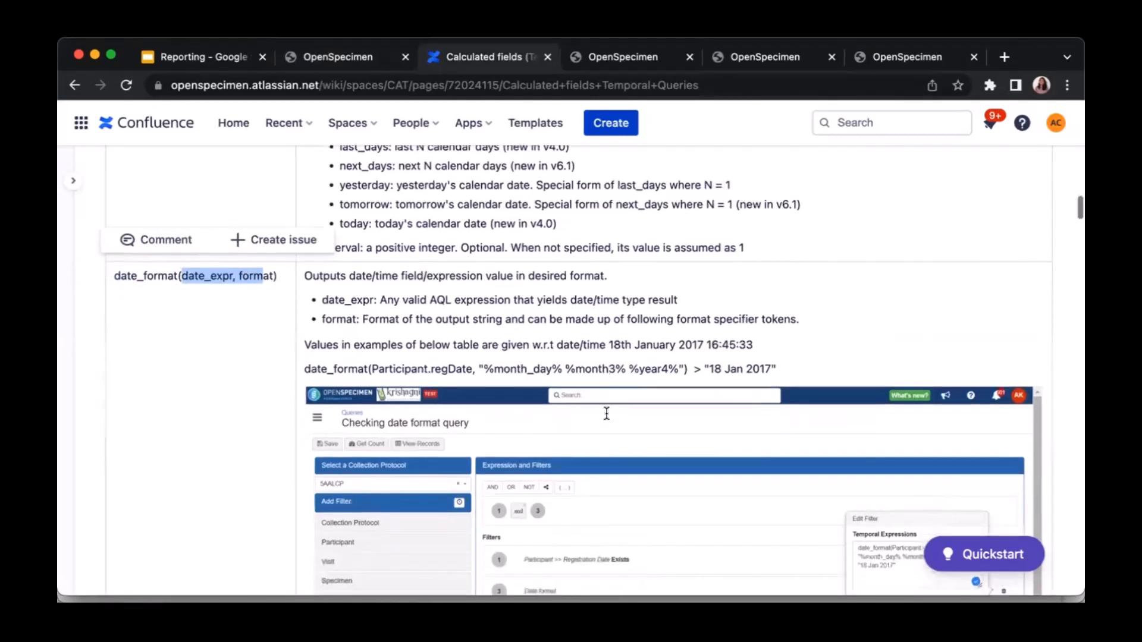
pyautogui.click(306, 370)
pyautogui.moveTo(307, 370); pyautogui.dragTo(771, 373)
pyautogui.scroll(-3, 771, 369)
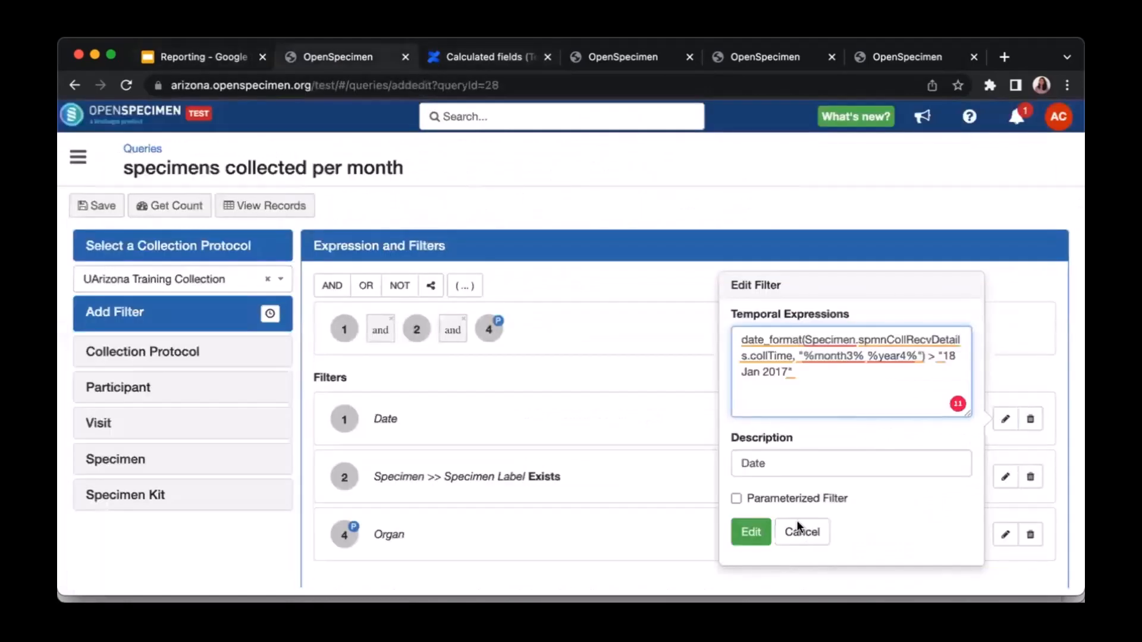
# Return to OpenSpecimen, cancel editing the Date filter and get the query's result counts.
pyautogui.click(797, 526)
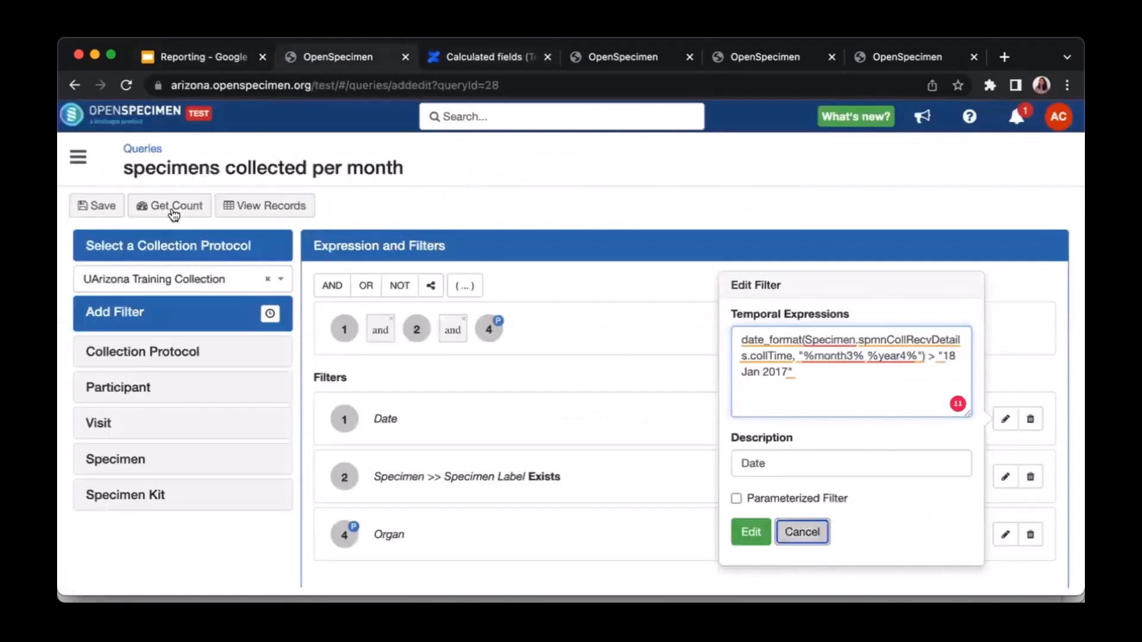
pyautogui.click(169, 207)
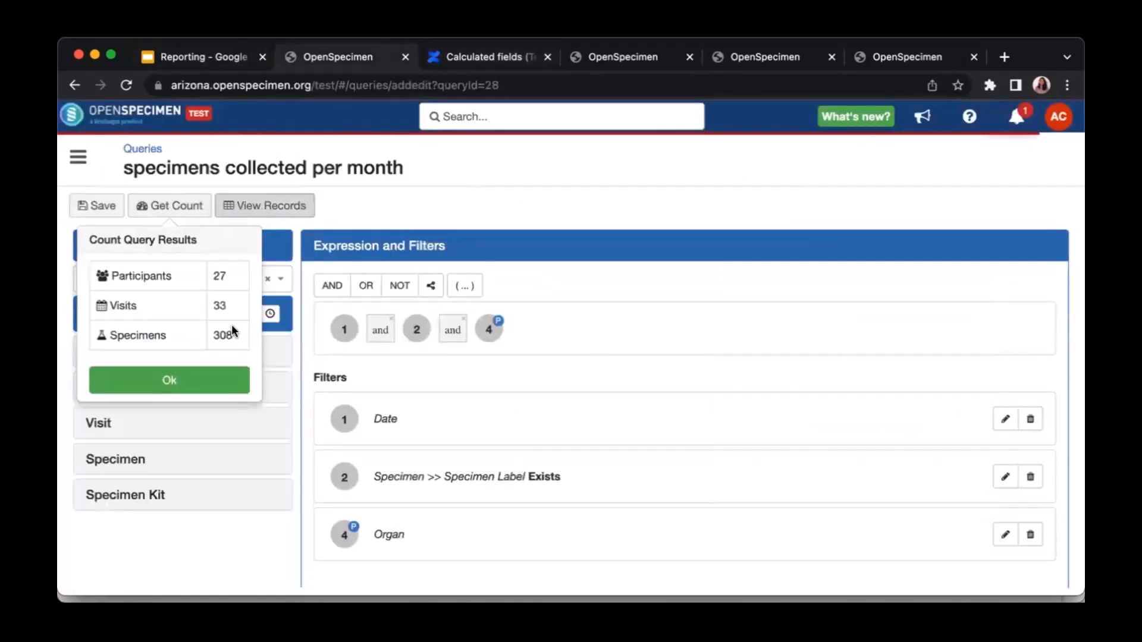
# View the query's records and examine the Dec 2022 and Mar 2023 specimen counts across the organ columns.
pyautogui.doubleClick(230, 334)
pyautogui.click(277, 205)
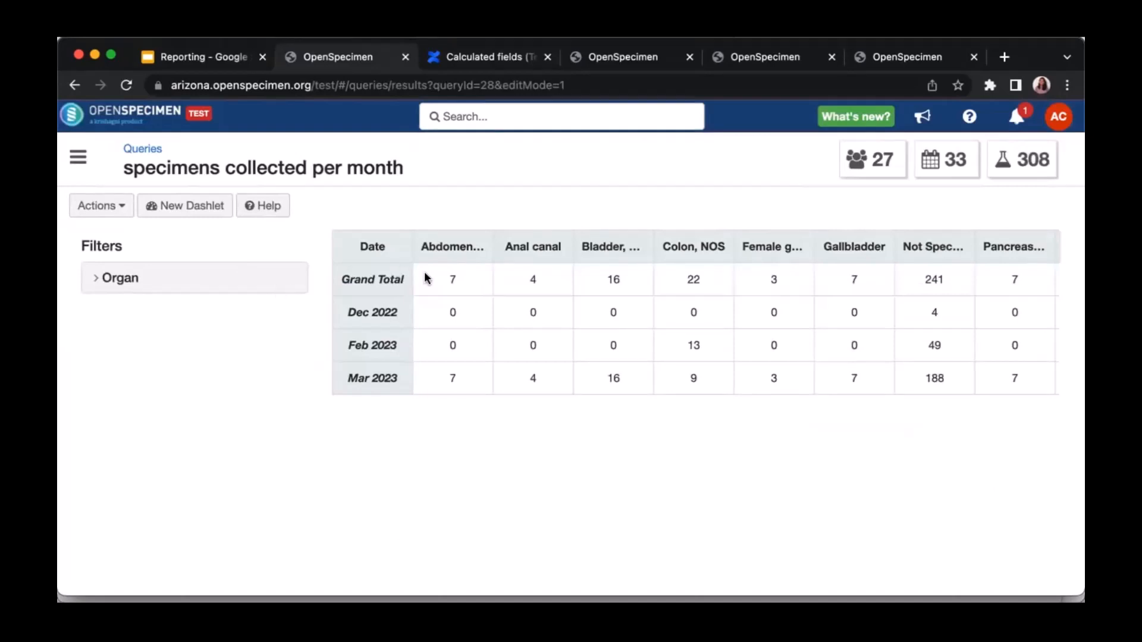
pyautogui.tripleClick(361, 312)
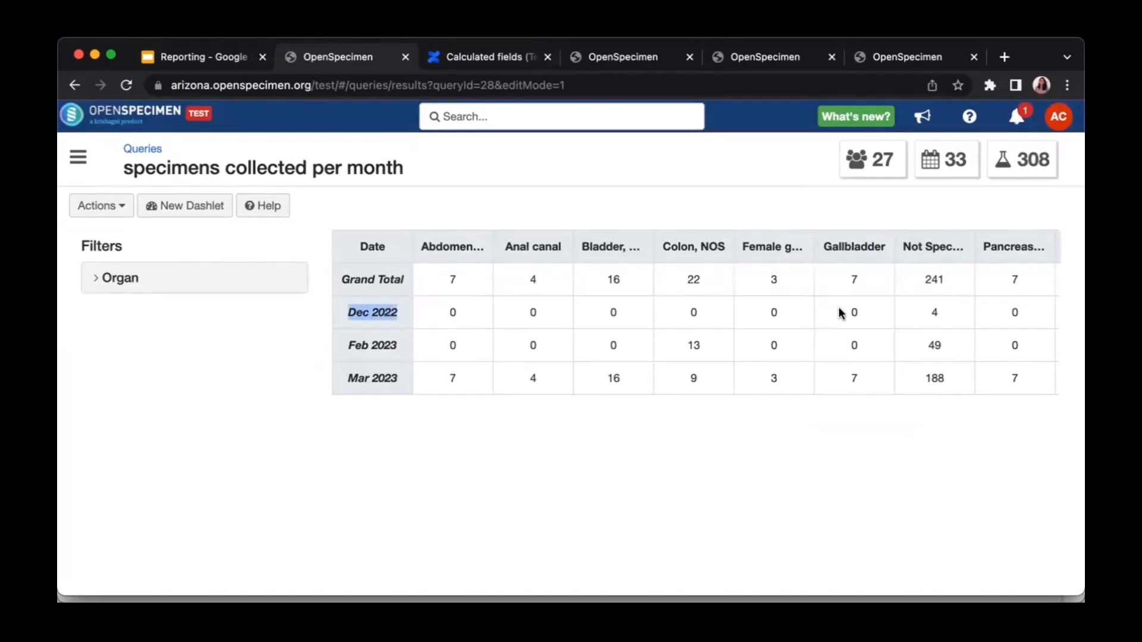
pyautogui.doubleClick(936, 312)
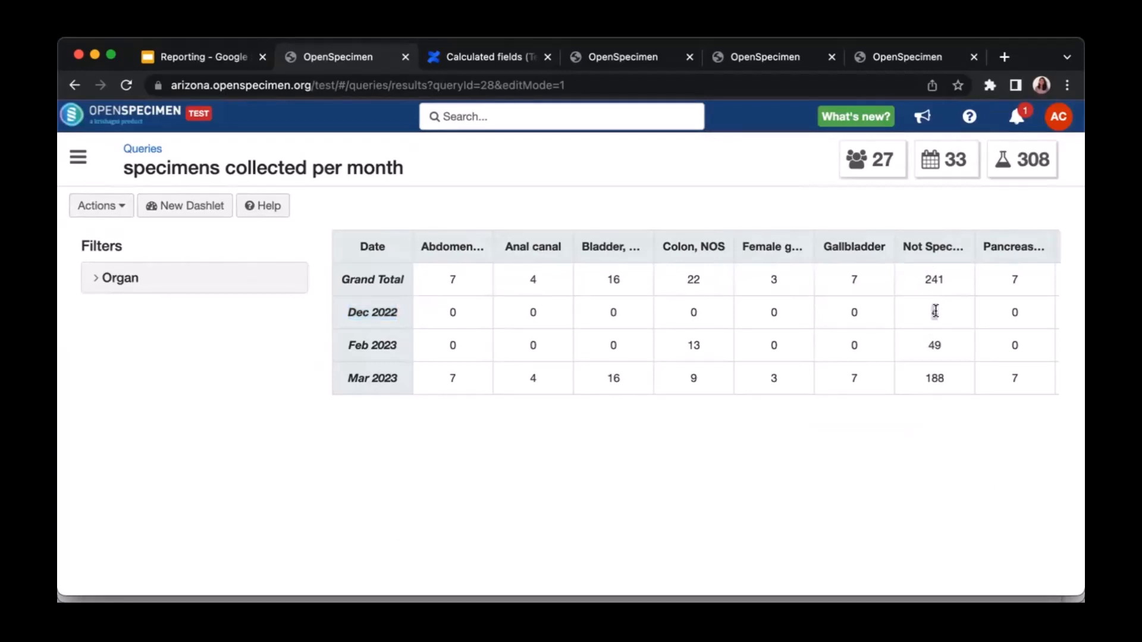
pyautogui.click(935, 311)
pyautogui.moveTo(349, 381); pyautogui.dragTo(410, 384)
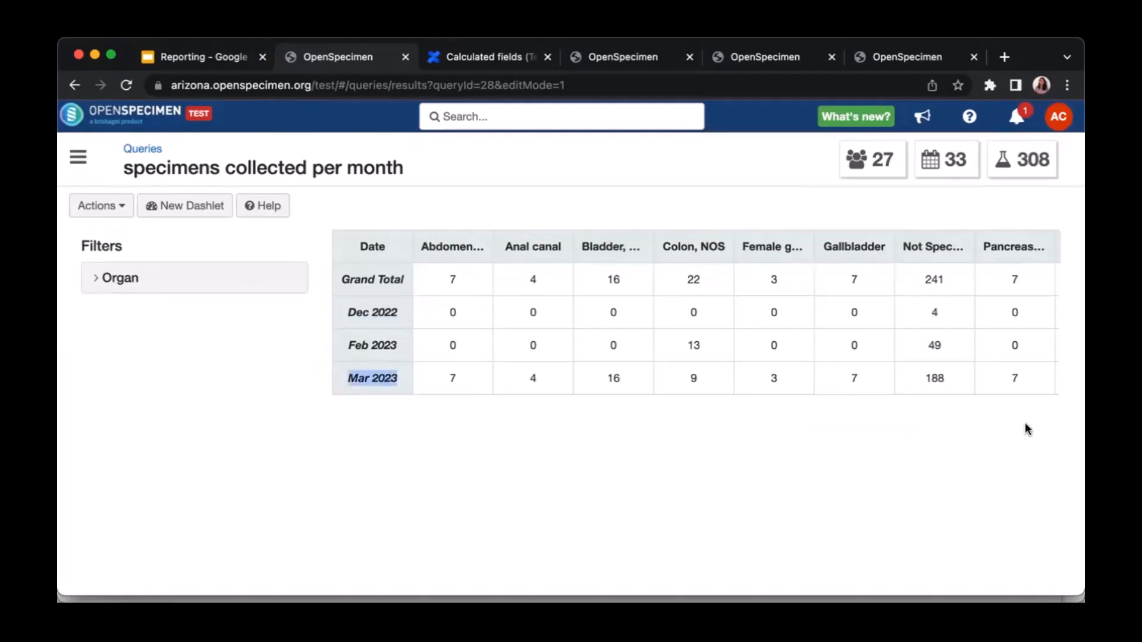
pyautogui.moveTo(925, 380); pyautogui.dragTo(953, 385)
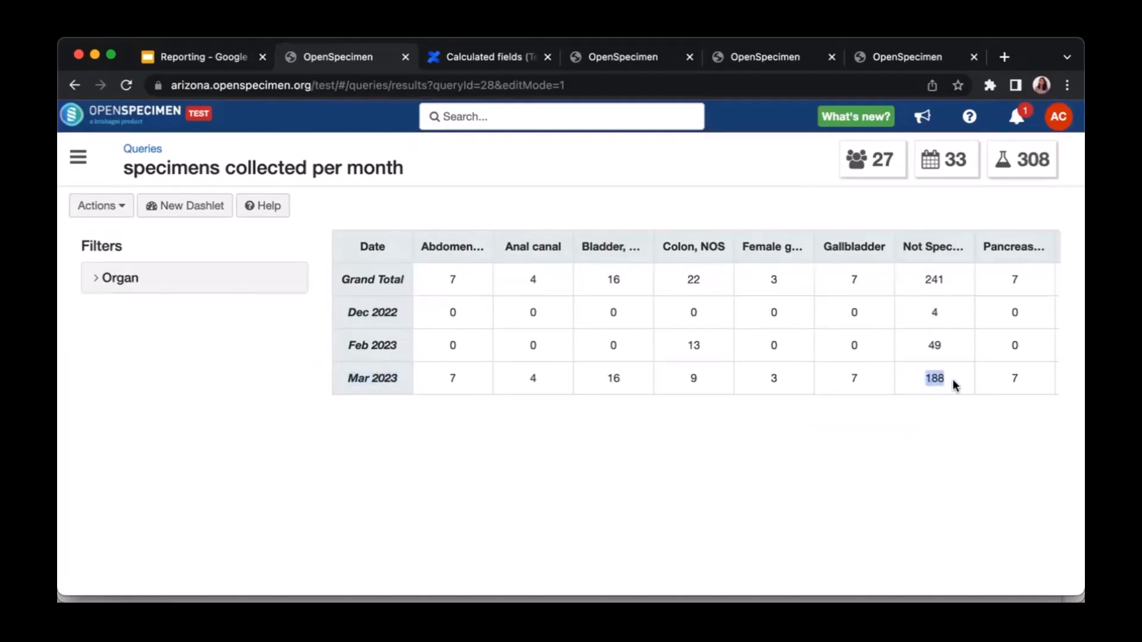
pyautogui.moveTo(856, 377); pyautogui.dragTo(862, 385)
# Filter the results by the organ Abdomen, NOS, examine the Mar 2023 row and clear the Organ filter.
pyautogui.click(116, 289)
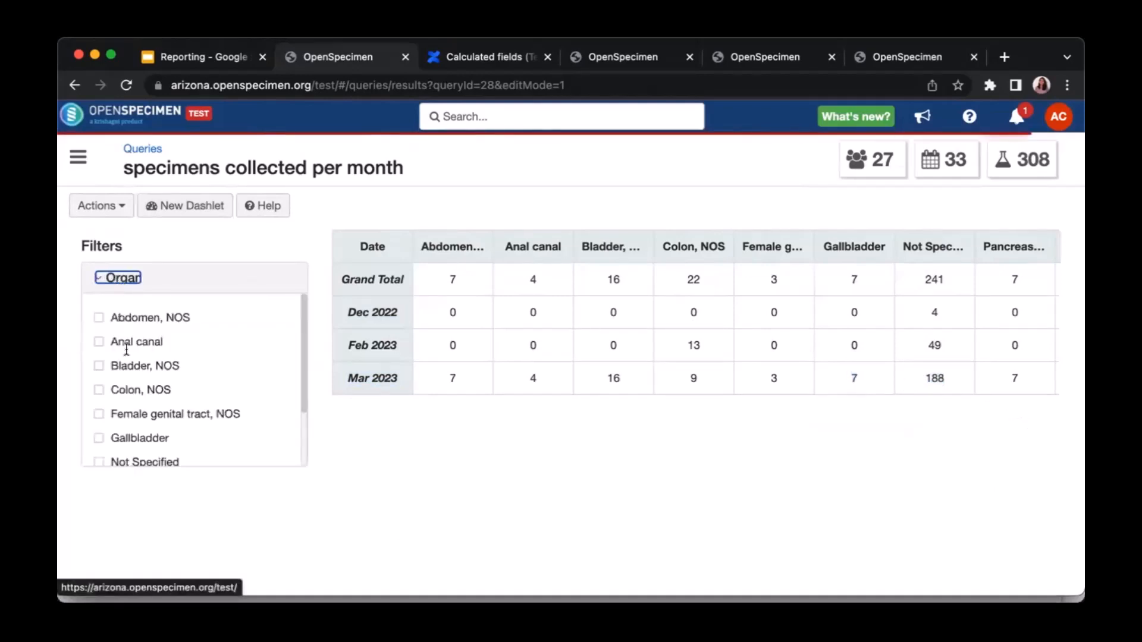
pyautogui.click(99, 318)
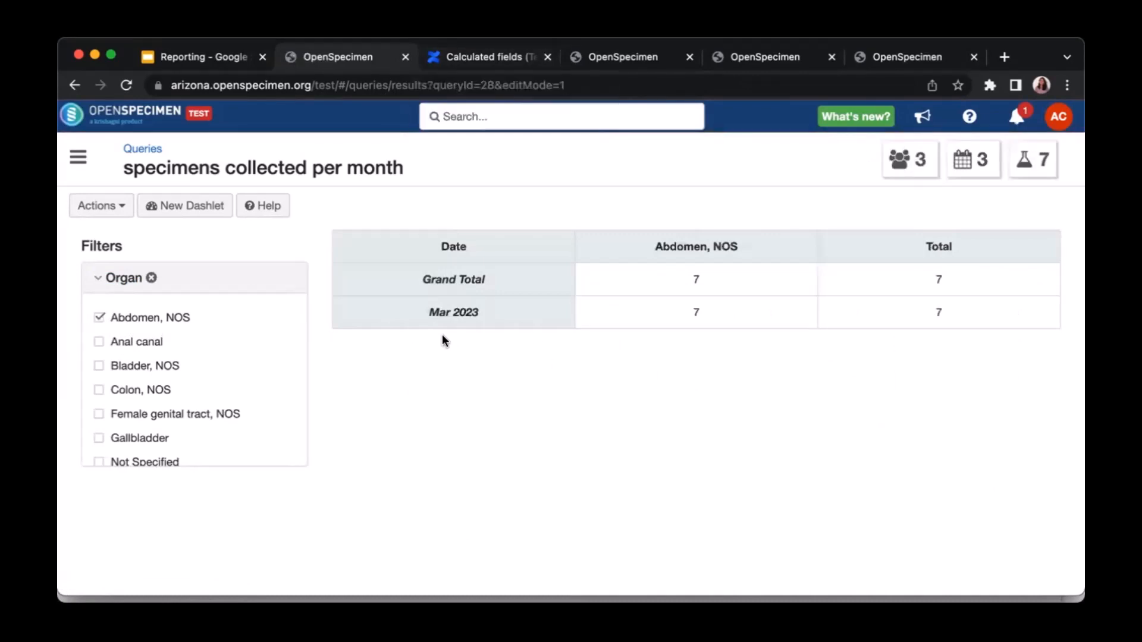
pyautogui.moveTo(427, 312); pyautogui.dragTo(492, 313)
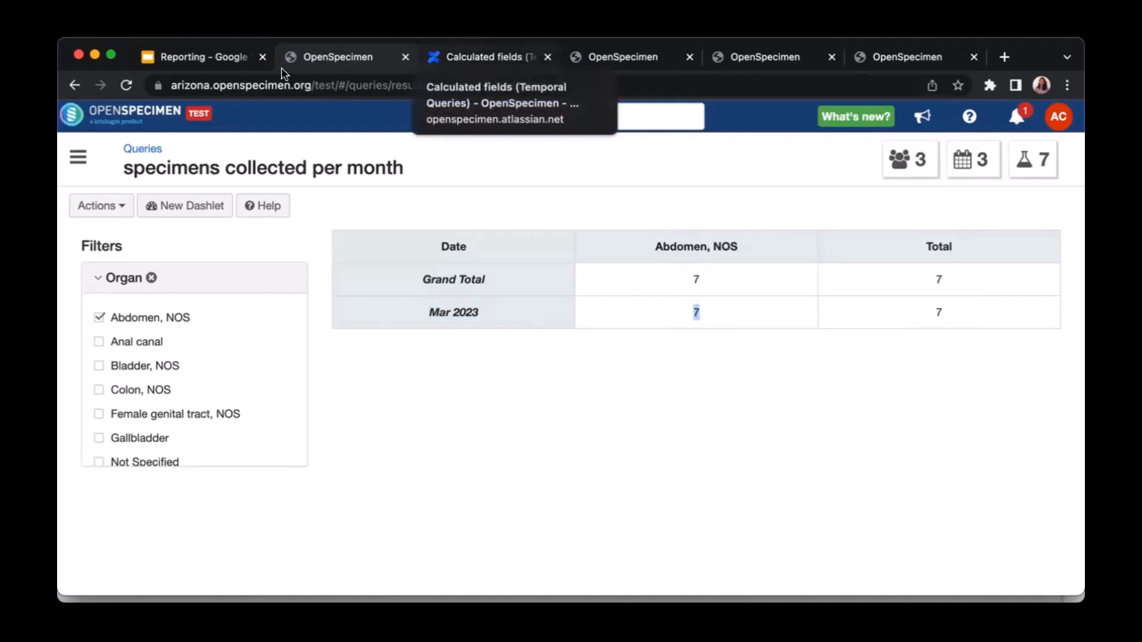
pyautogui.click(151, 278)
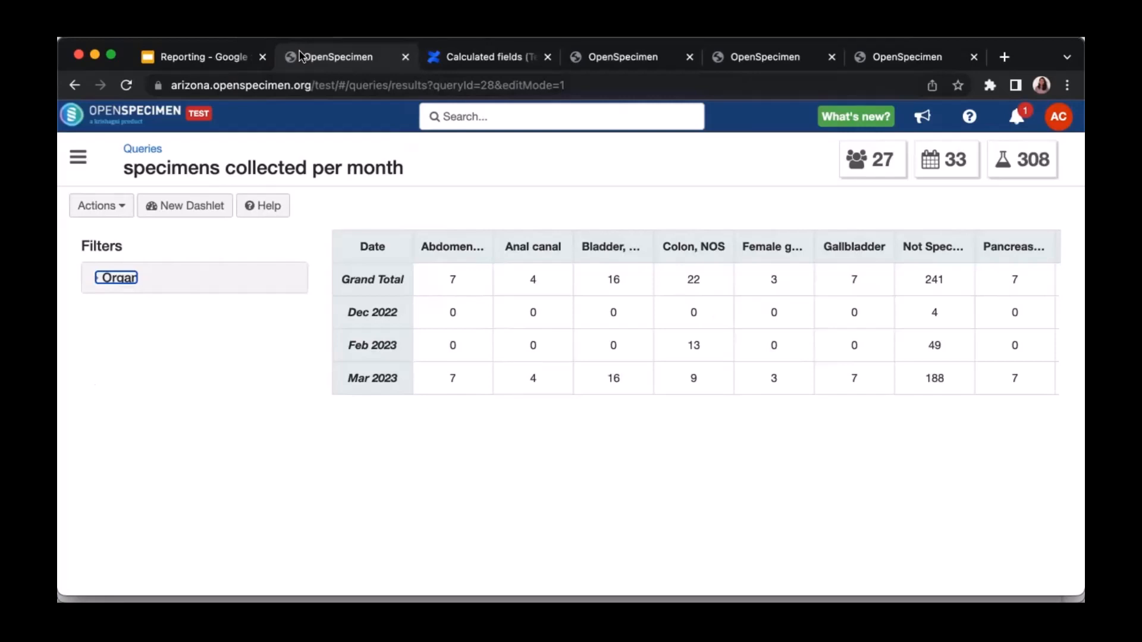
pyautogui.click(321, 219)
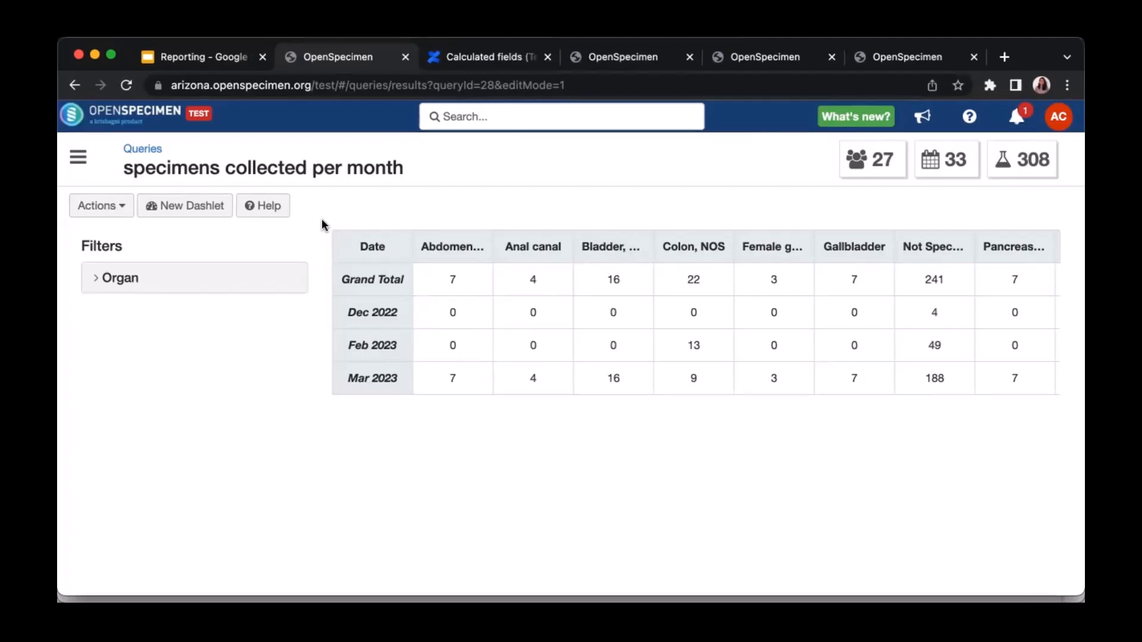
# Switch to the Confluence manual and examine the date format specifiers and the "Age at collection" example with its years_between temporal expression.
pyautogui.hotkey('ctrl', 'Tab')
pyautogui.scroll(-15, 302, 307)
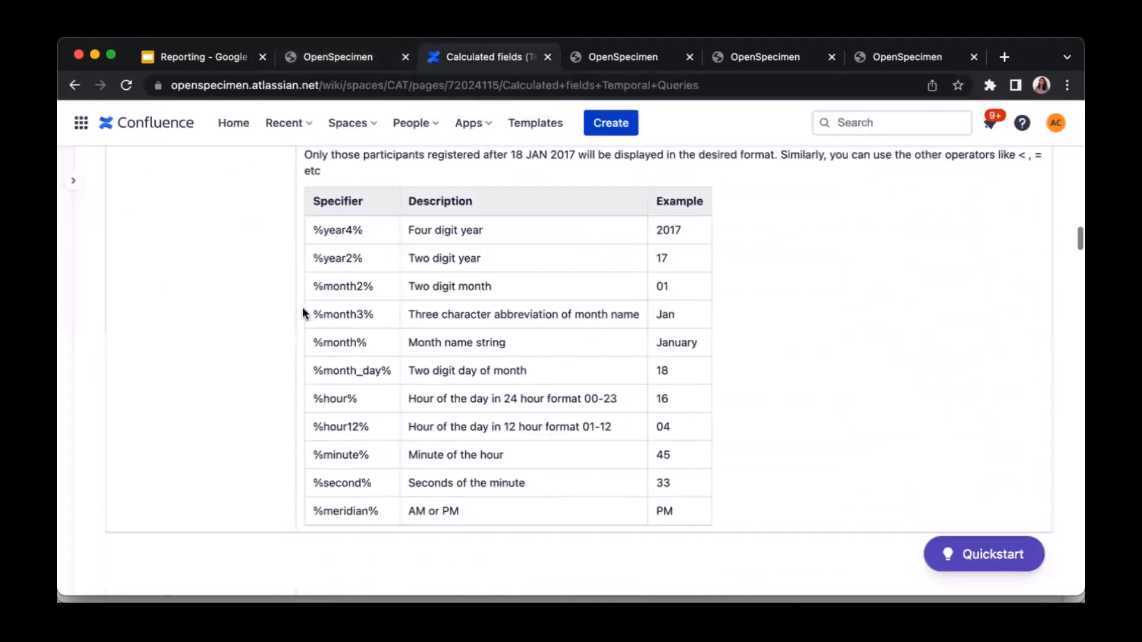
pyautogui.moveTo(203, 181); pyautogui.dragTo(344, 183)
pyautogui.scroll(-5, 342, 183)
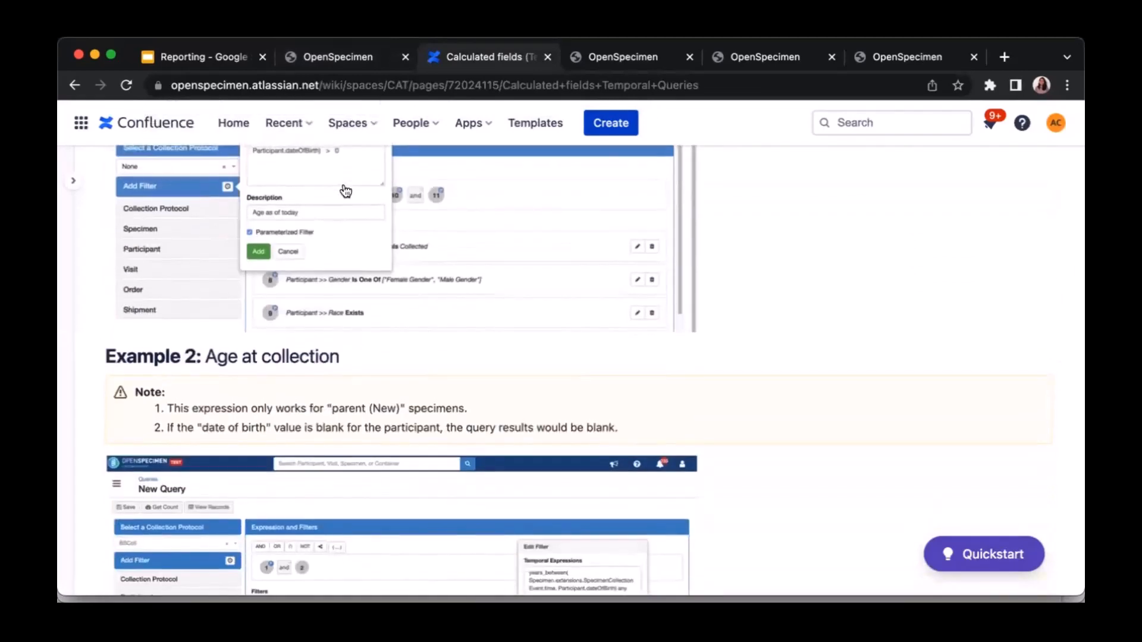
pyautogui.scroll(2, 345, 190)
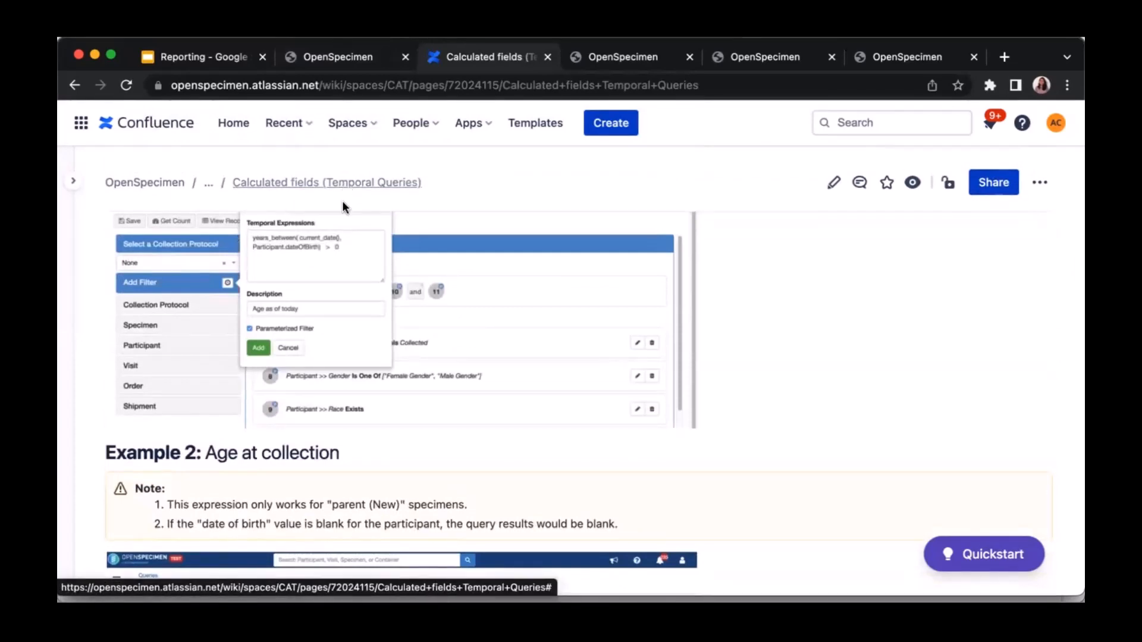
pyautogui.scroll(-3, 383, 338)
pyautogui.scroll(-1, 384, 333)
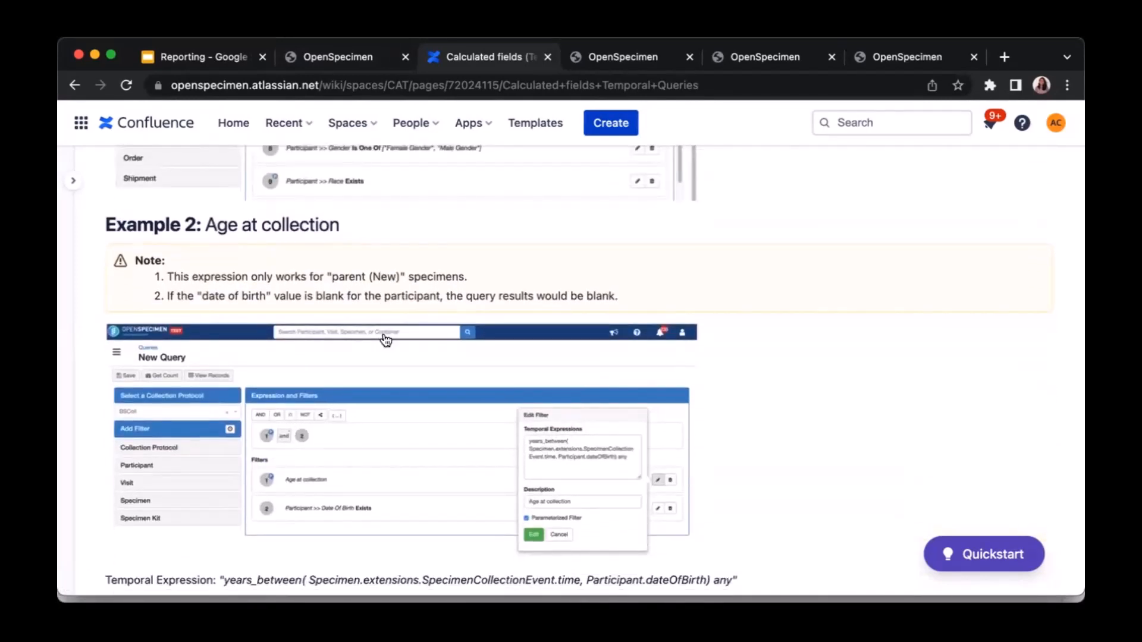
pyautogui.scroll(-1, 386, 340)
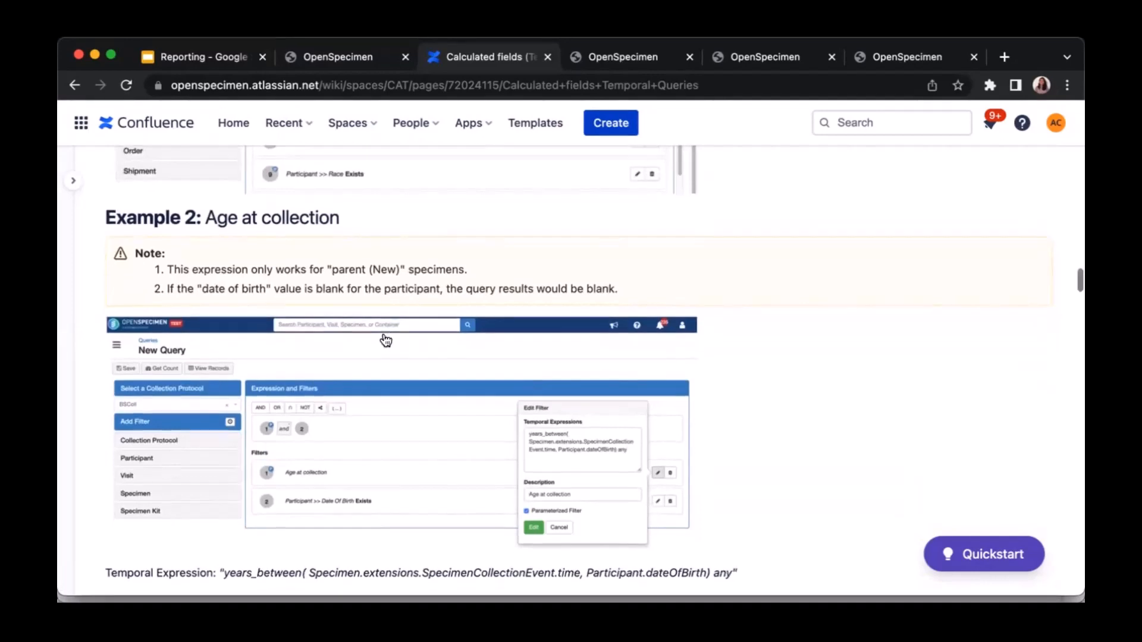
pyautogui.scroll(-1, 502, 466)
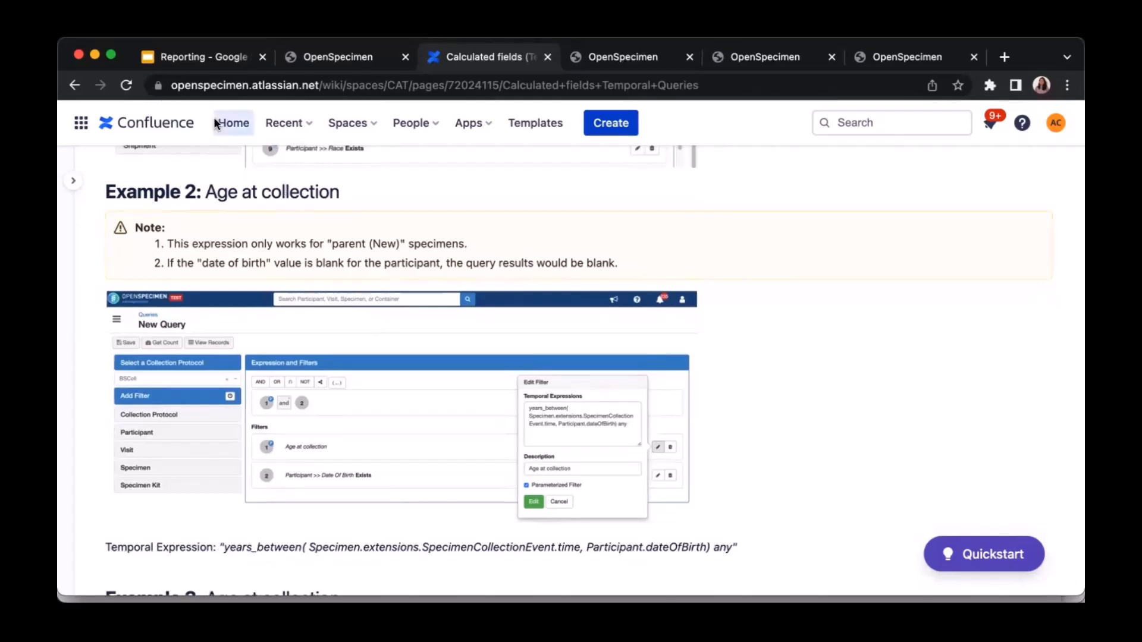
# Switch to the Reporting slides in Google Slides and advance to the "Other features" slide.
pyautogui.click(182, 59)
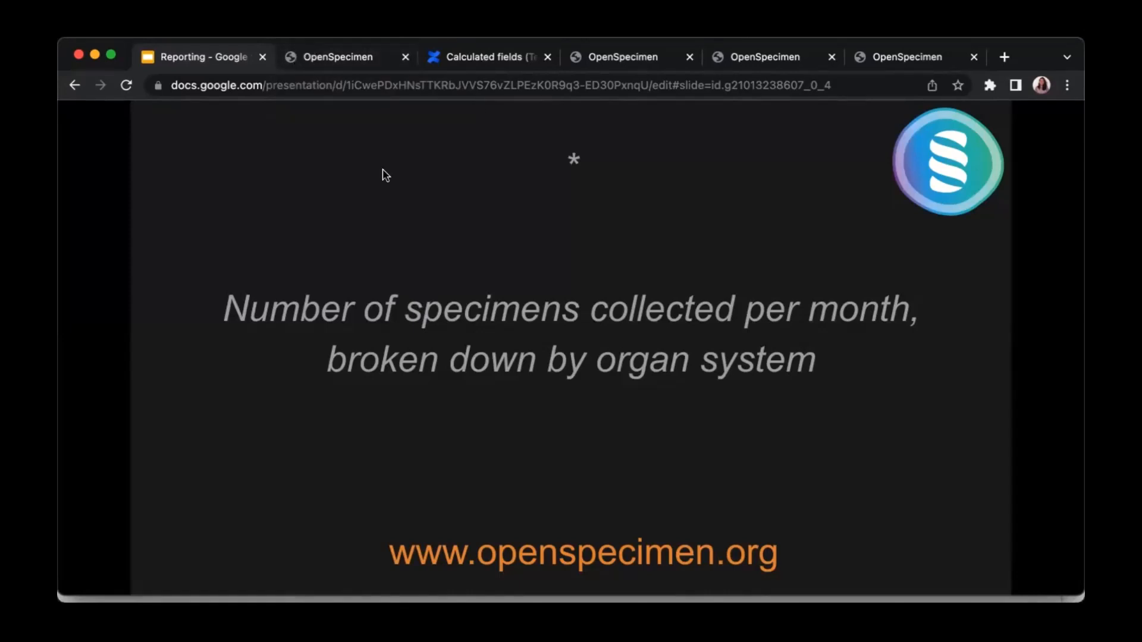
pyautogui.press('Right')
pyautogui.press('Right')
pyautogui.press('Right')
pyautogui.press('Right')
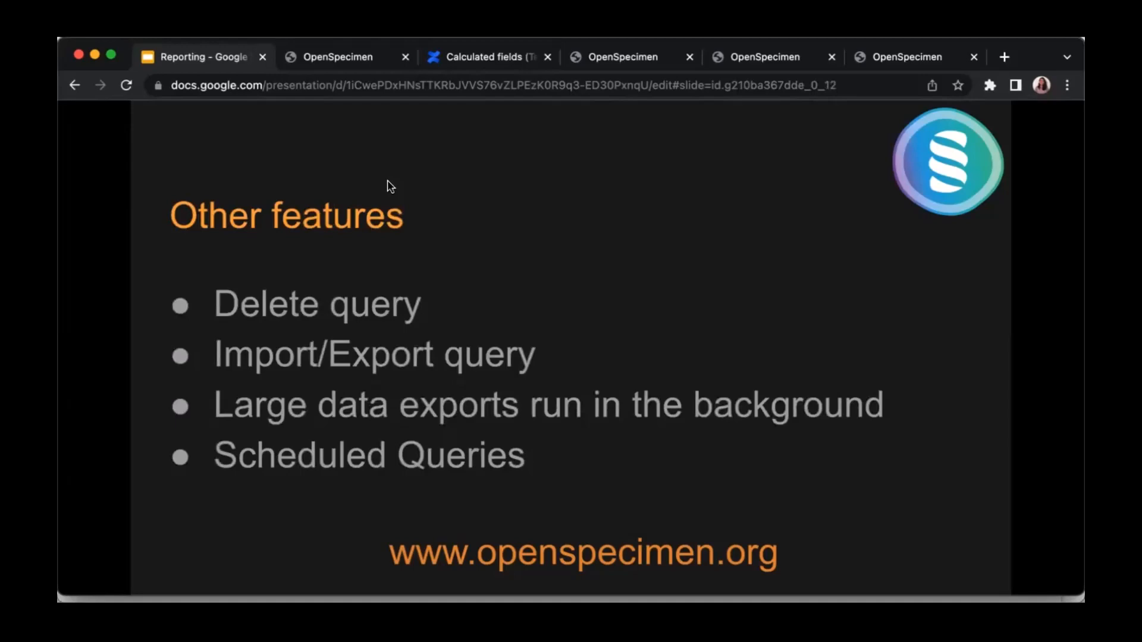
# Switch to OpenSpecimen, go back to the queries list and examine the actions available for query #32 Specimen Labels Exists.
pyautogui.click(339, 58)
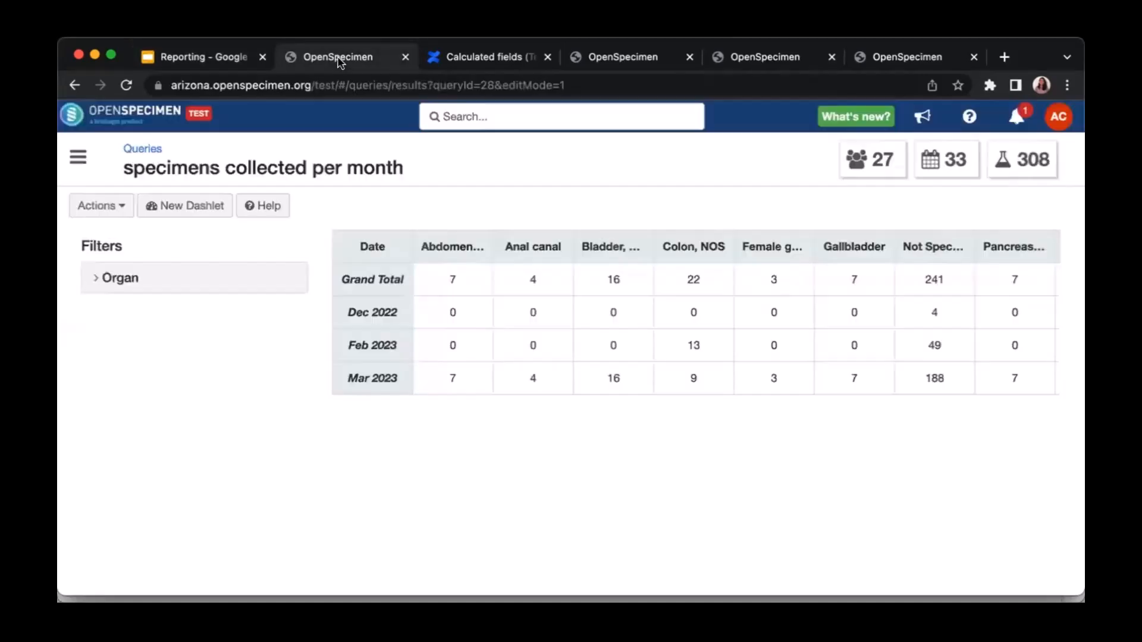
pyautogui.click(142, 149)
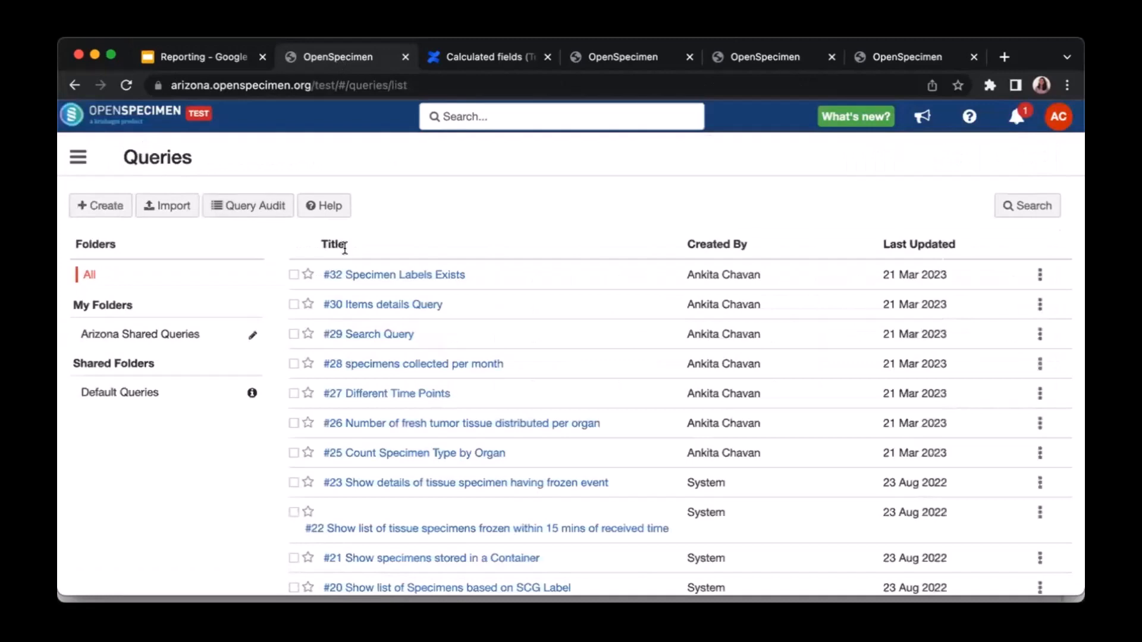
pyautogui.click(294, 276)
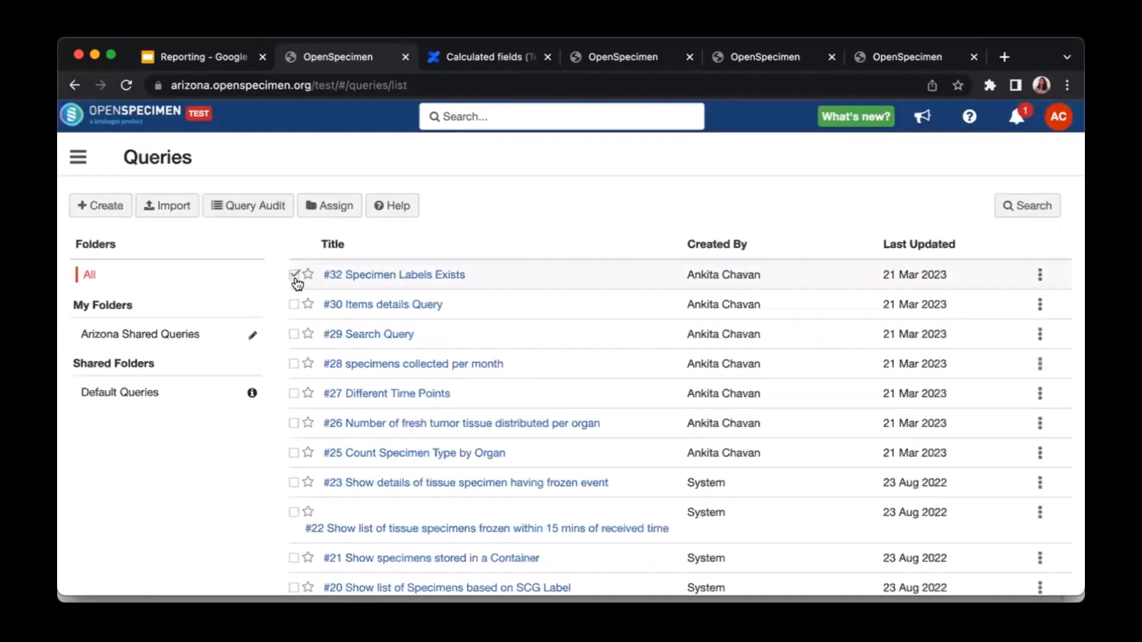
pyautogui.click(295, 276)
pyautogui.click(1041, 275)
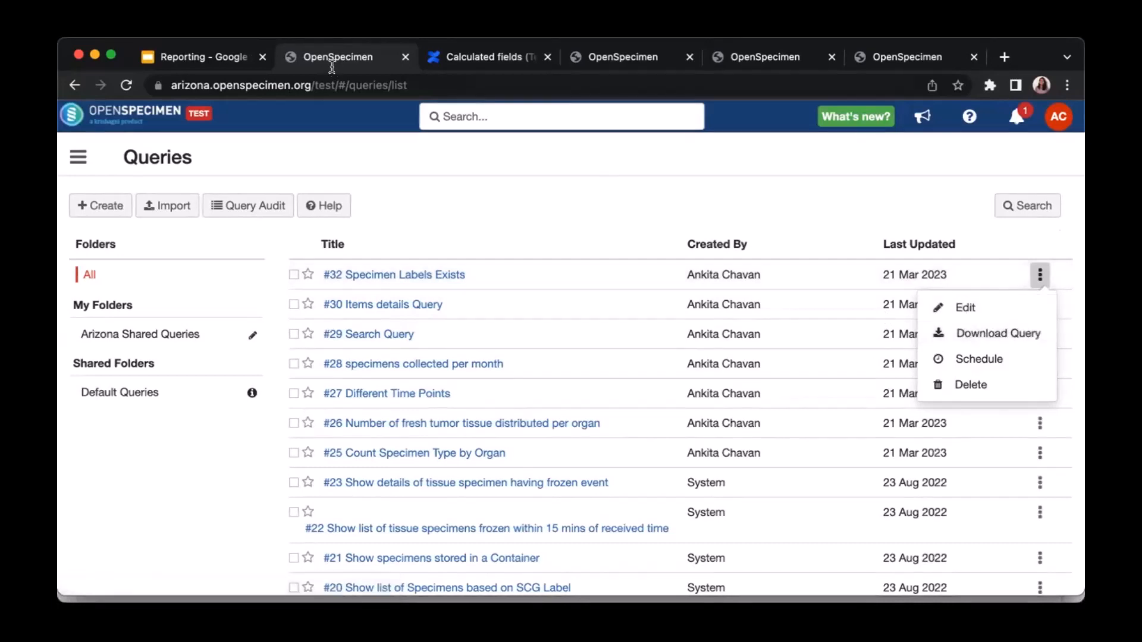
# Check the "Other features" slide, return to OpenSpecimen and examine the Download Query option of Specimen Labels Exists.
pyautogui.click(229, 65)
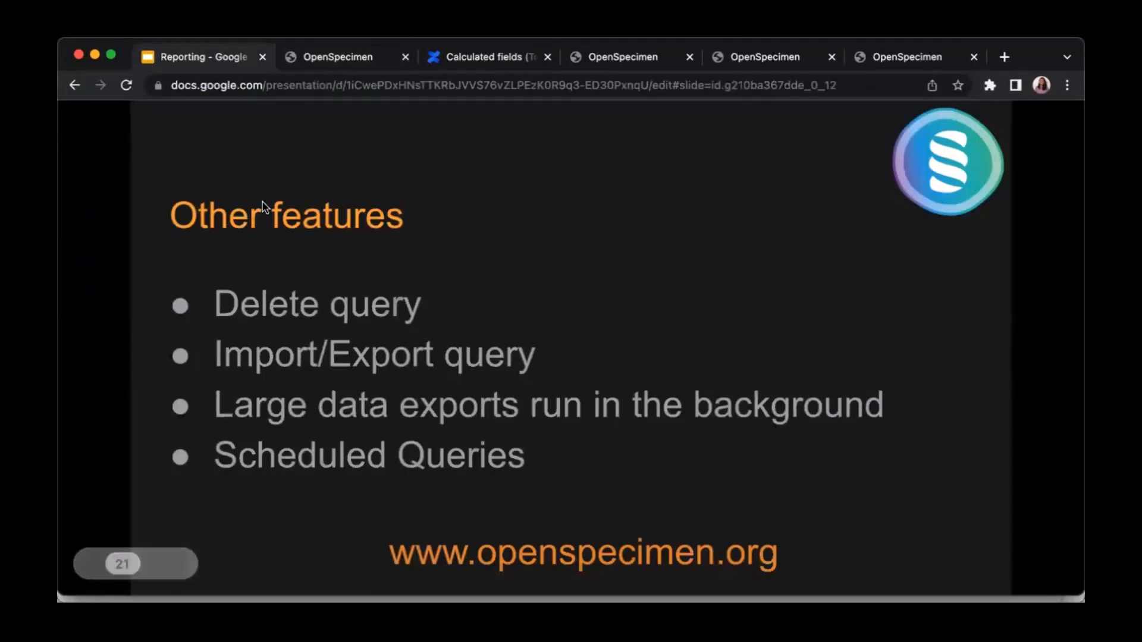
pyautogui.click(316, 65)
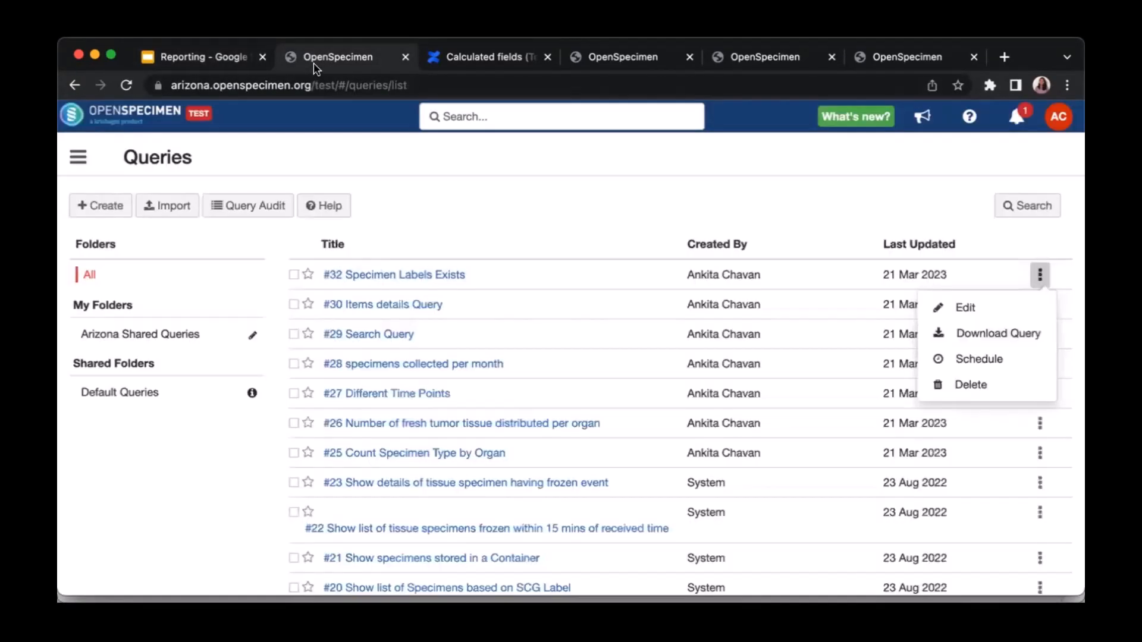
pyautogui.click(612, 230)
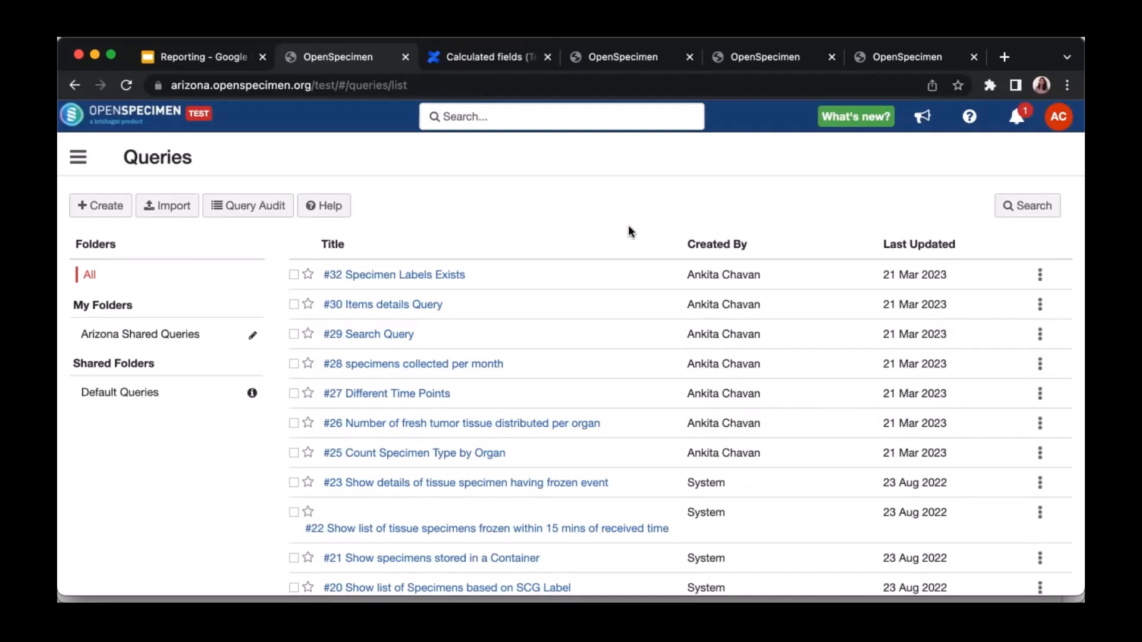
pyautogui.click(1041, 275)
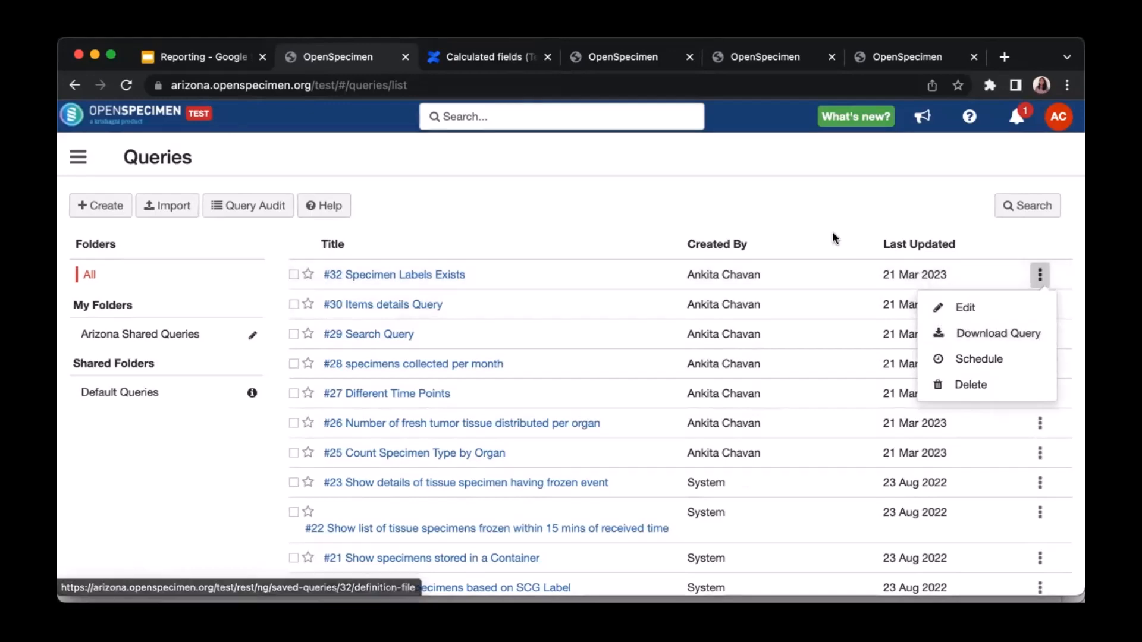
pyautogui.click(825, 215)
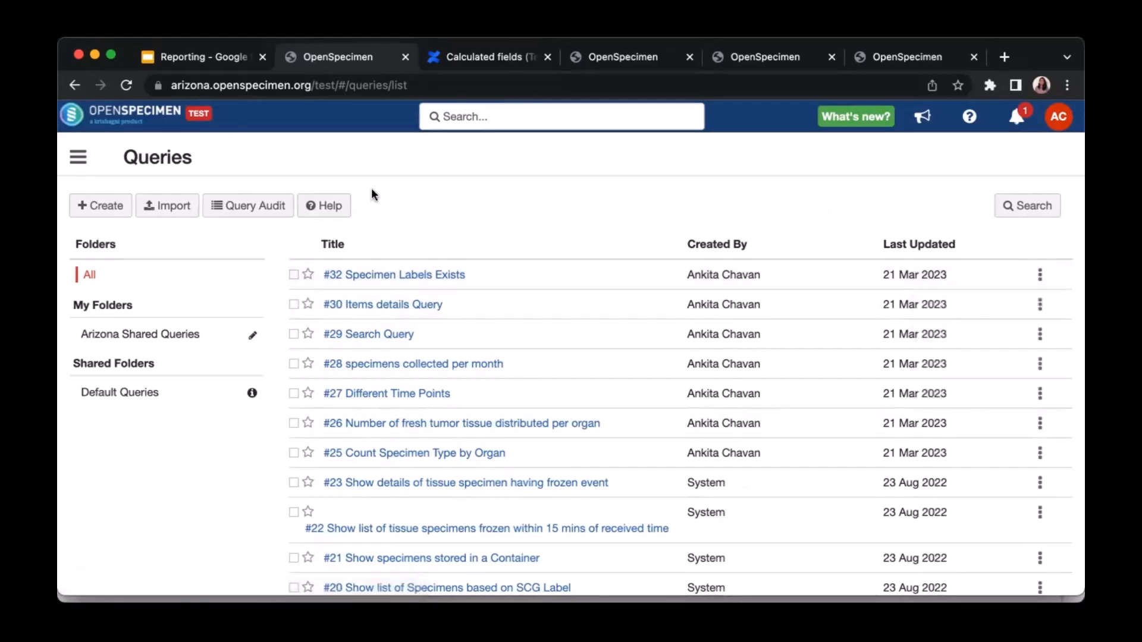
# Examine the query import dialog, cancel it without choosing a file and switch to the Reporting slides.
pyautogui.click(187, 207)
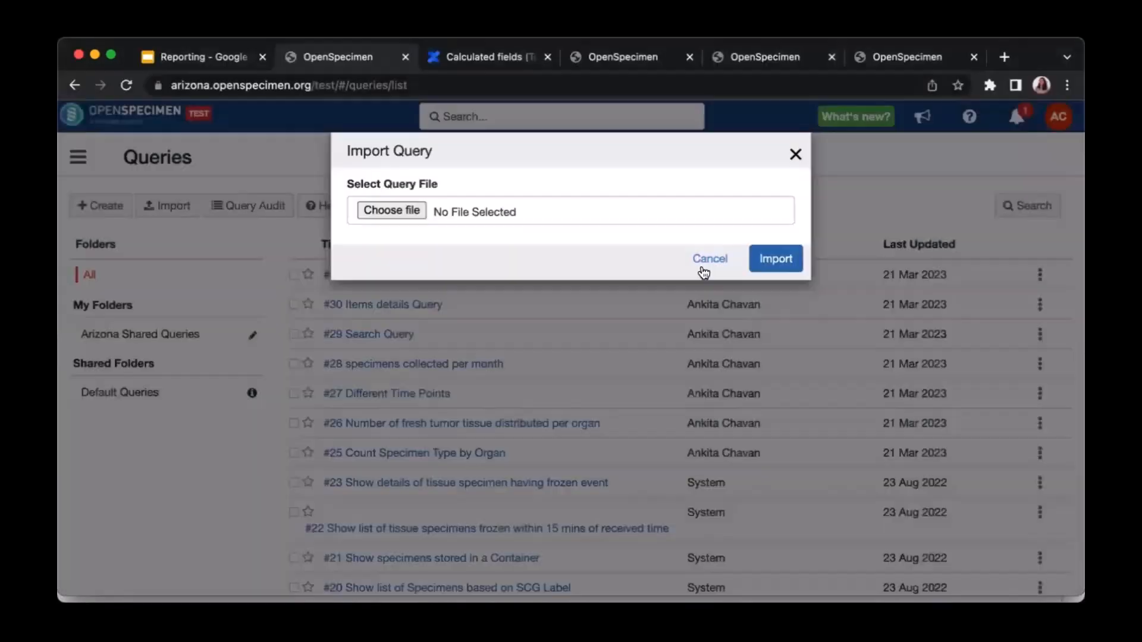
pyautogui.click(704, 256)
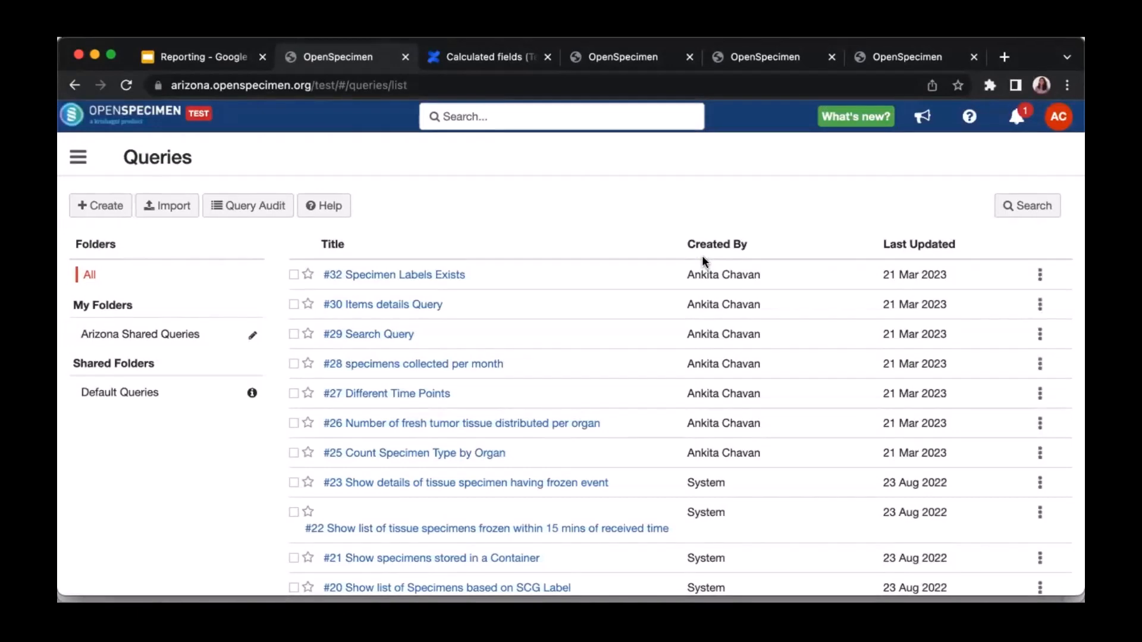
pyautogui.click(186, 58)
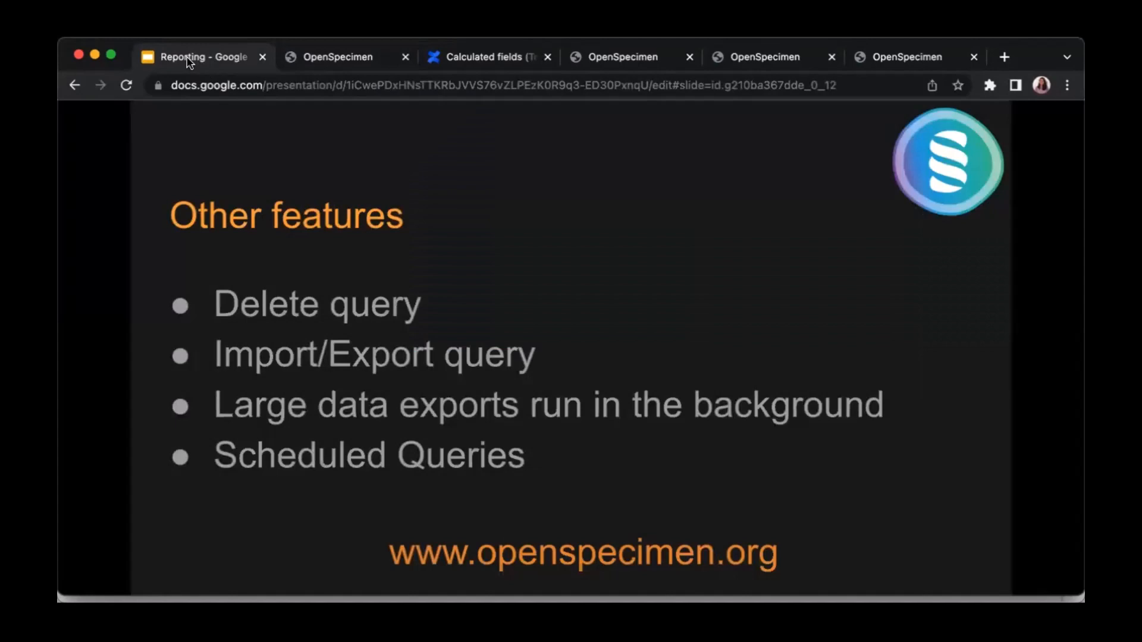
# Switch to OpenSpecimen, open the results of Specimen Labels Exists to examine the Export action, and return to the Reporting slides.
pyautogui.click(343, 68)
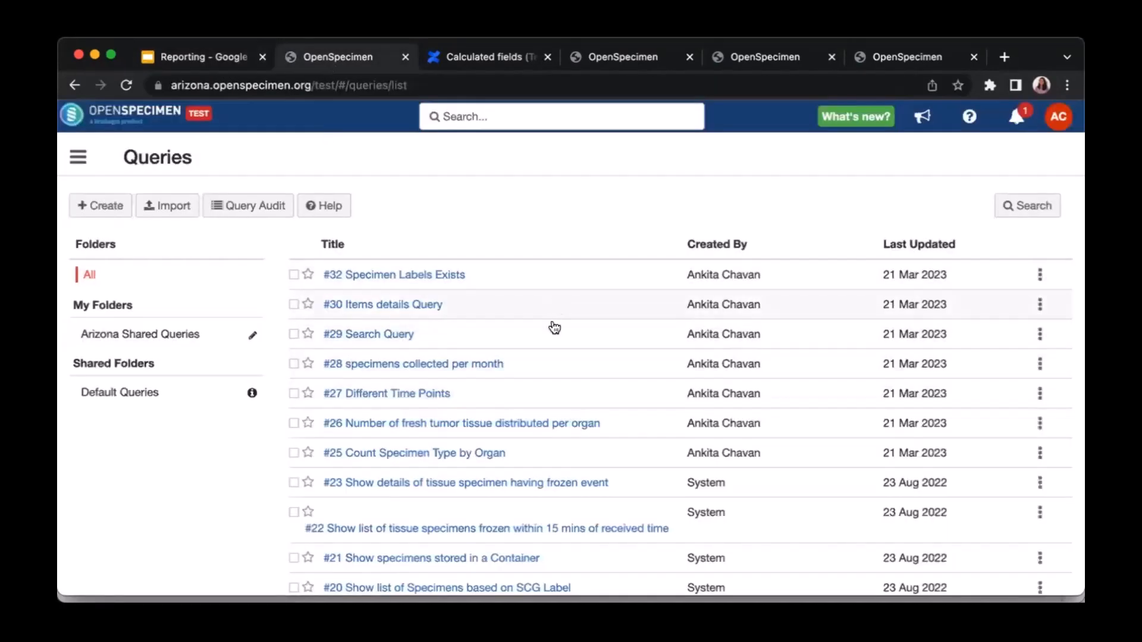
pyautogui.scroll(-2, 544, 417)
pyautogui.scroll(2, 523, 417)
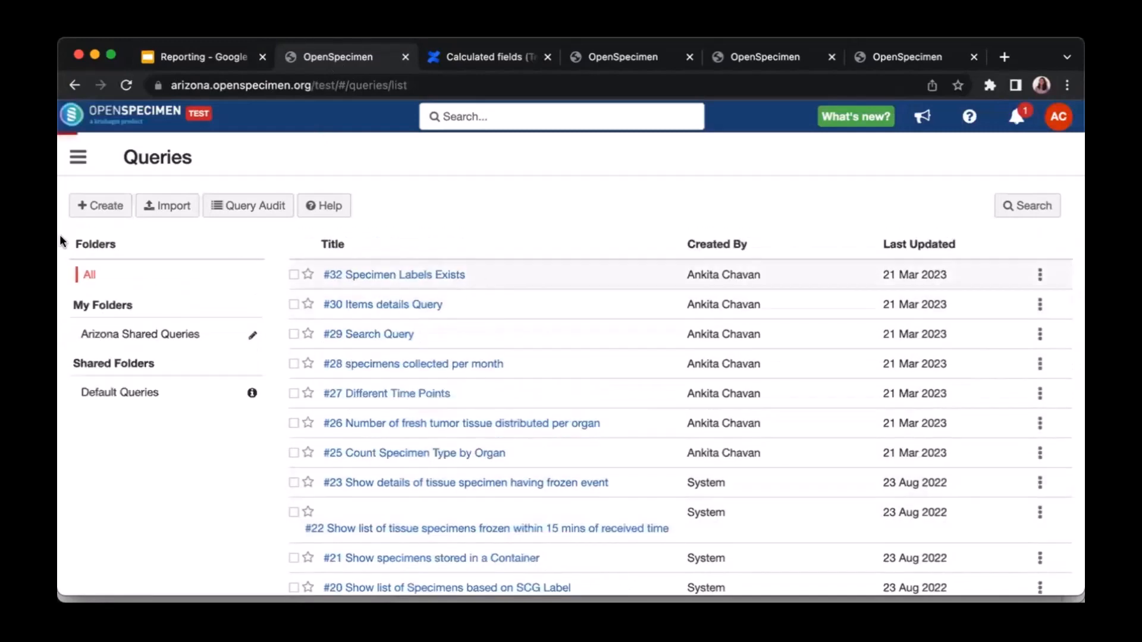
pyautogui.click(97, 205)
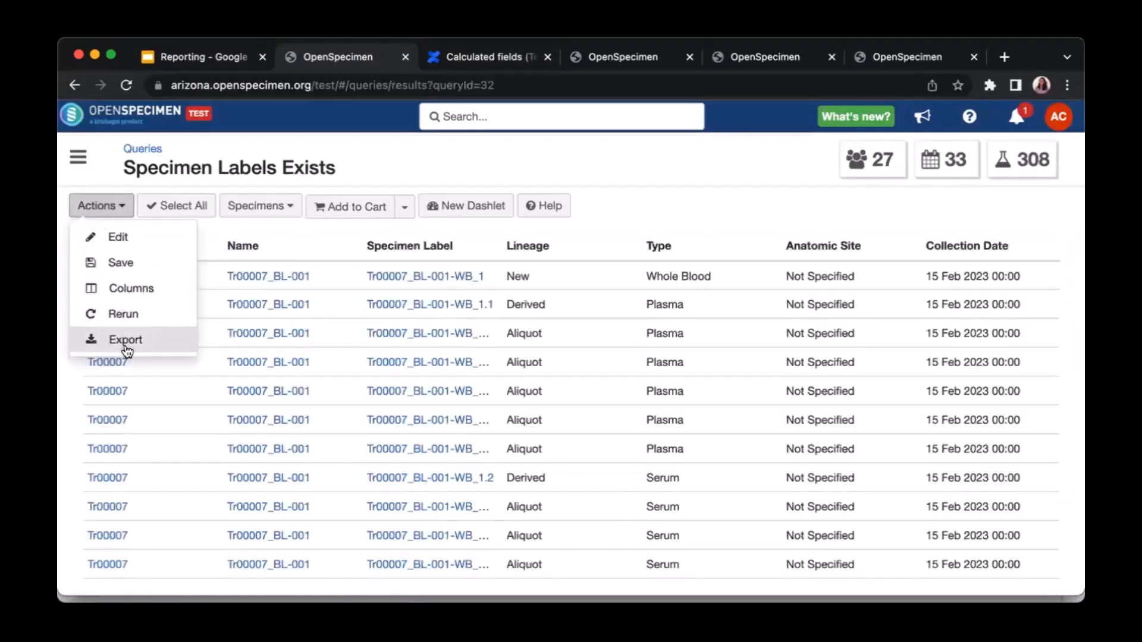
pyautogui.click(395, 169)
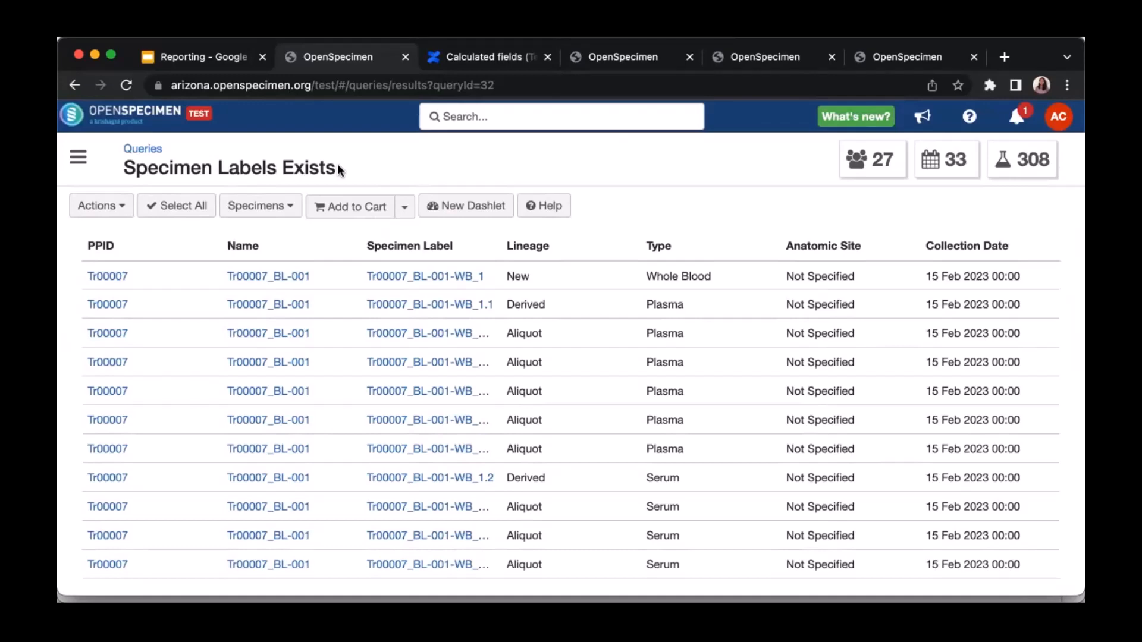
pyautogui.click(162, 57)
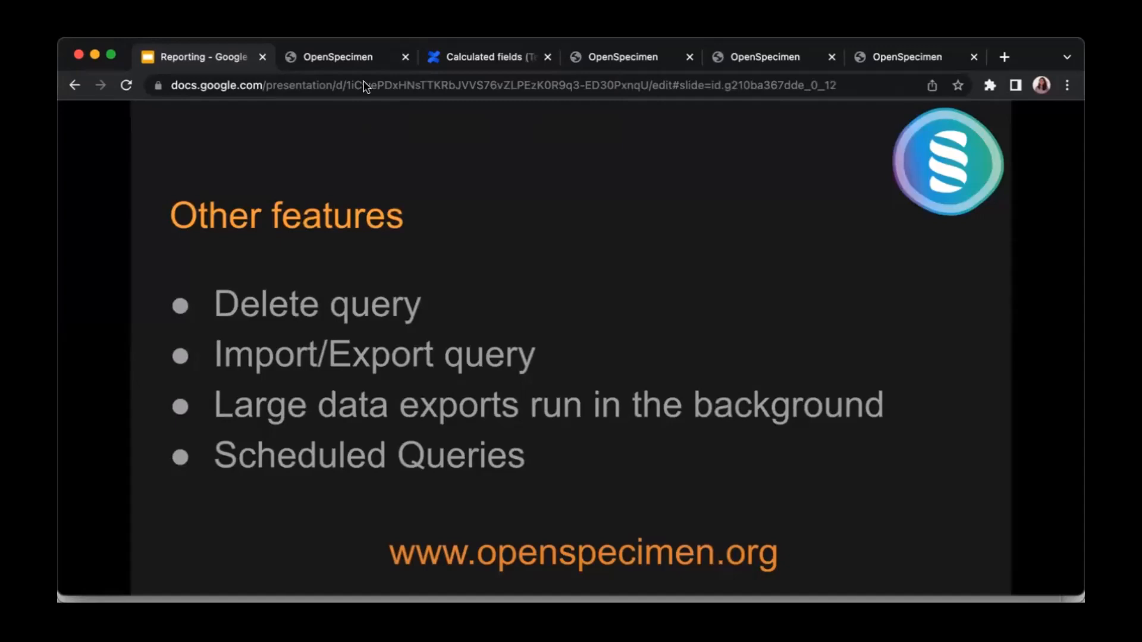
# Switch to OpenSpecimen, return to the queries list and open the scheduling form for #32 Specimen Labels Exists.
pyautogui.click(367, 62)
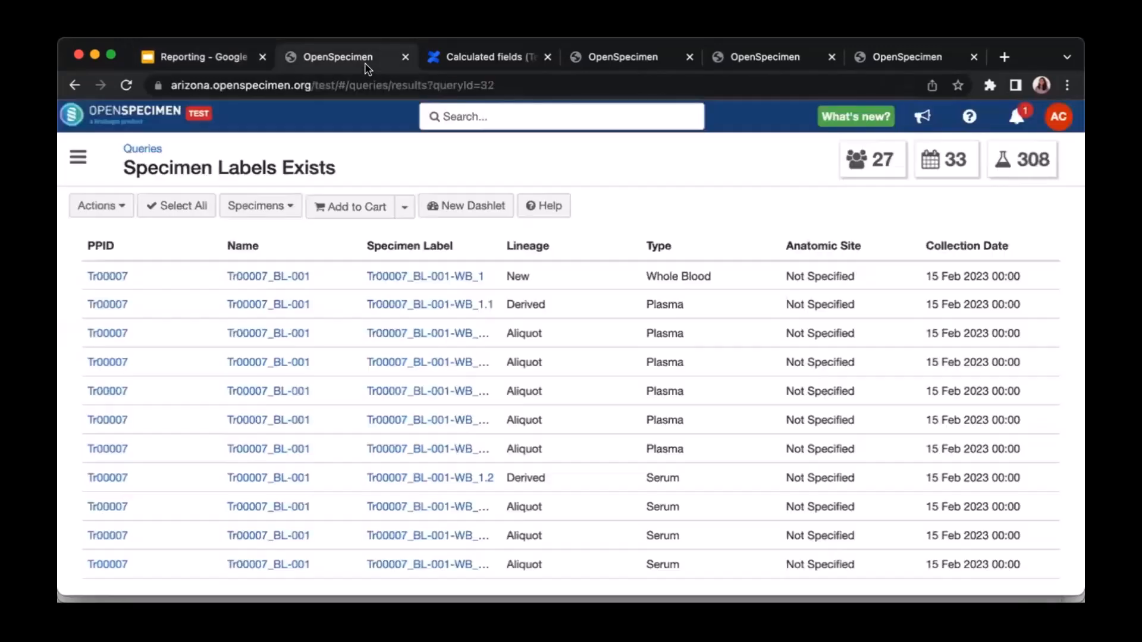
pyautogui.click(142, 148)
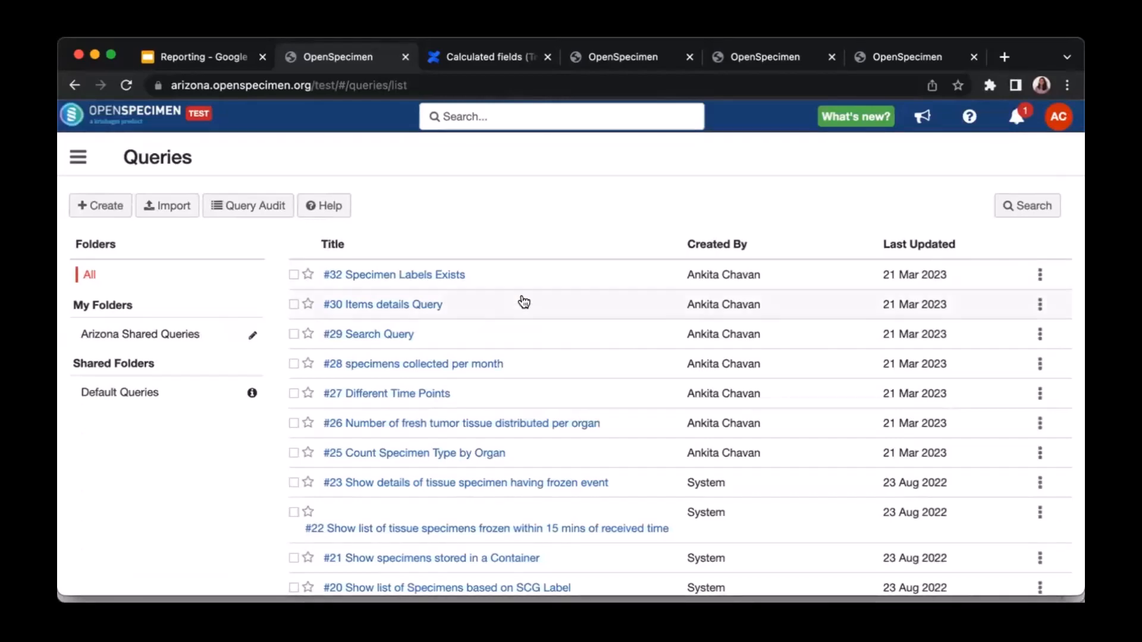
pyautogui.click(1040, 274)
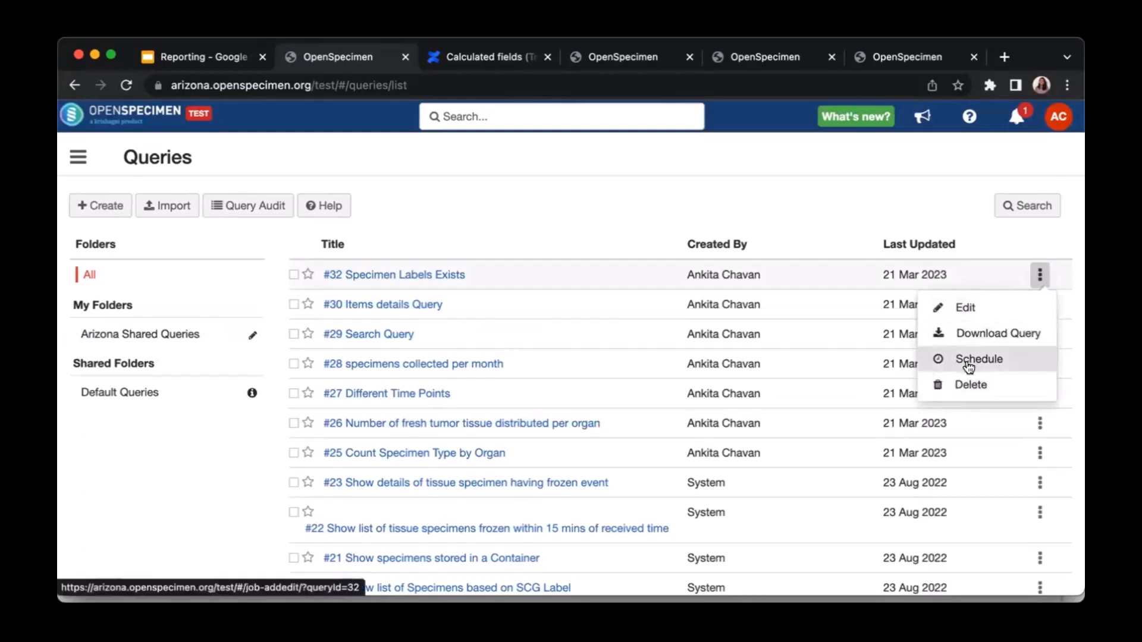
pyautogui.click(968, 362)
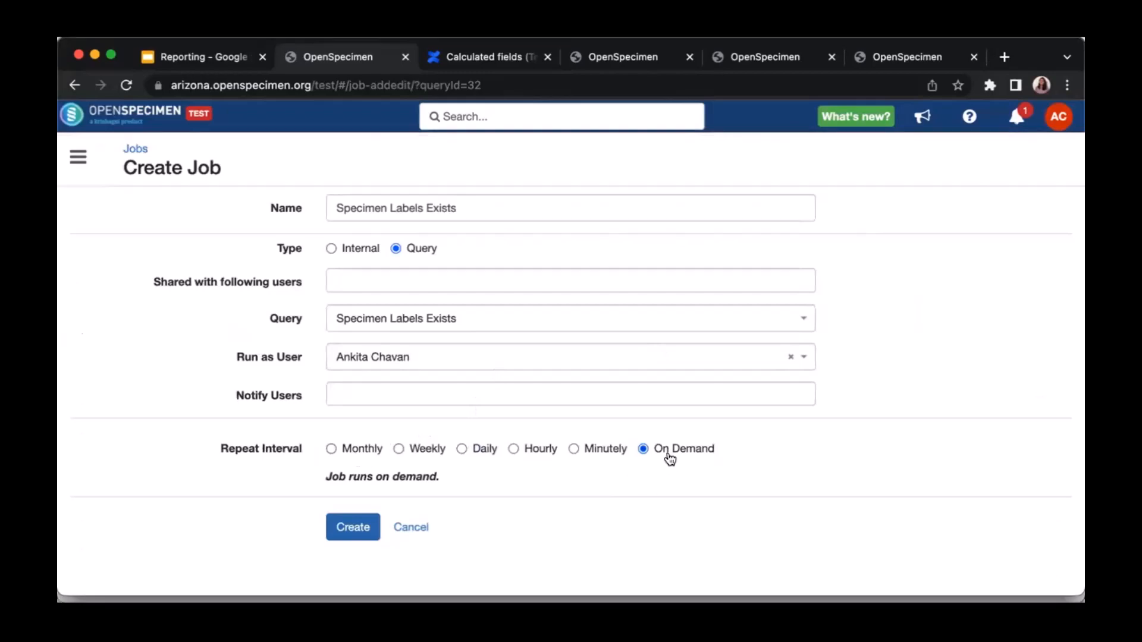
# Set the Specimen Labels Exists job to repeat weekly on Monday at 11:00 and review its schedule summary.
pyautogui.click(410, 450)
pyautogui.click(388, 483)
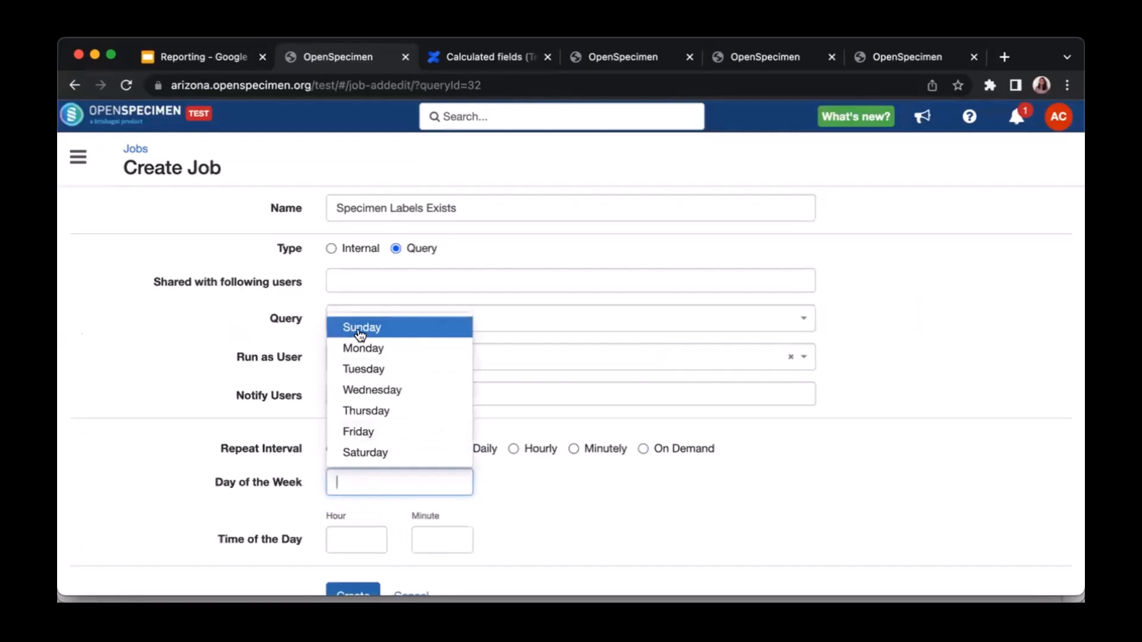
pyautogui.click(360, 350)
pyautogui.scroll(-1, 351, 428)
pyautogui.click(352, 523)
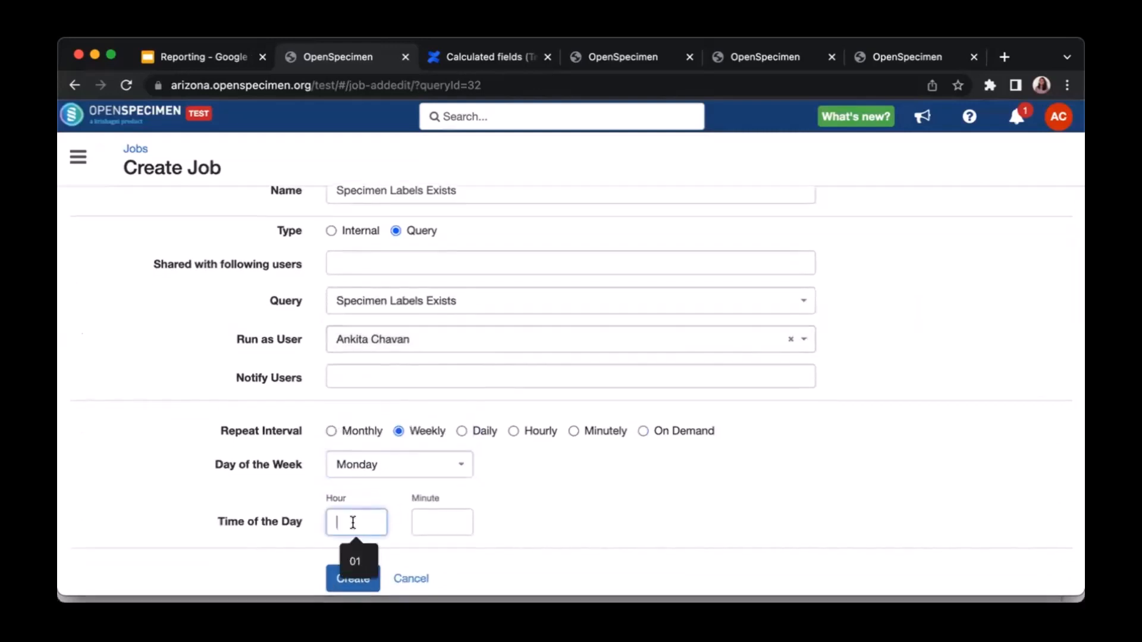
pyautogui.write('11')
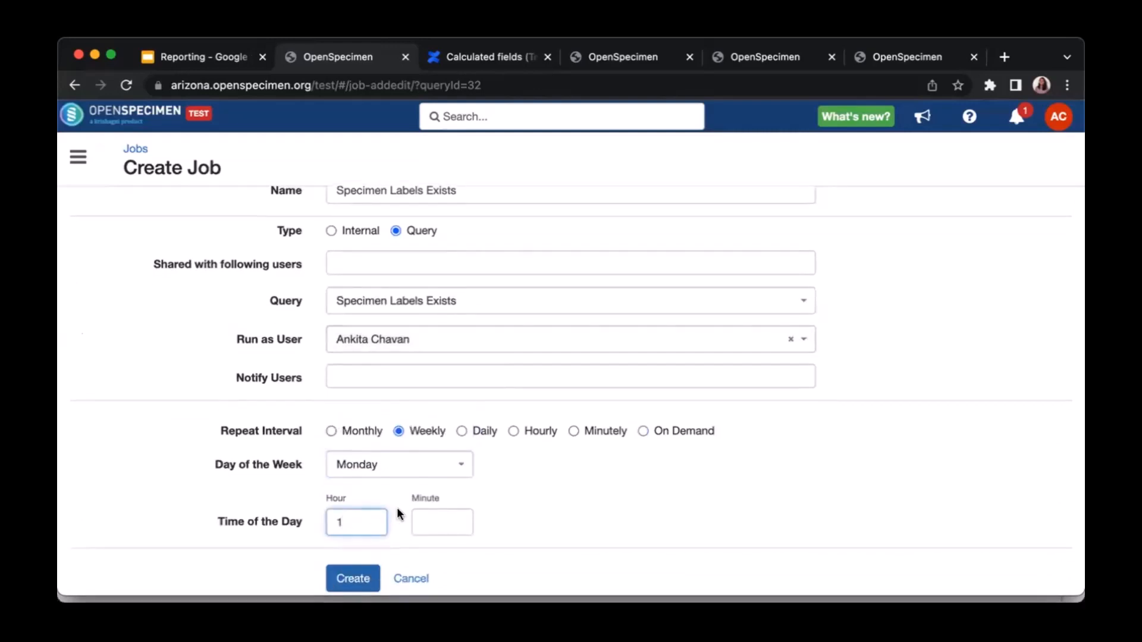
pyautogui.click(443, 520)
pyautogui.write('00')
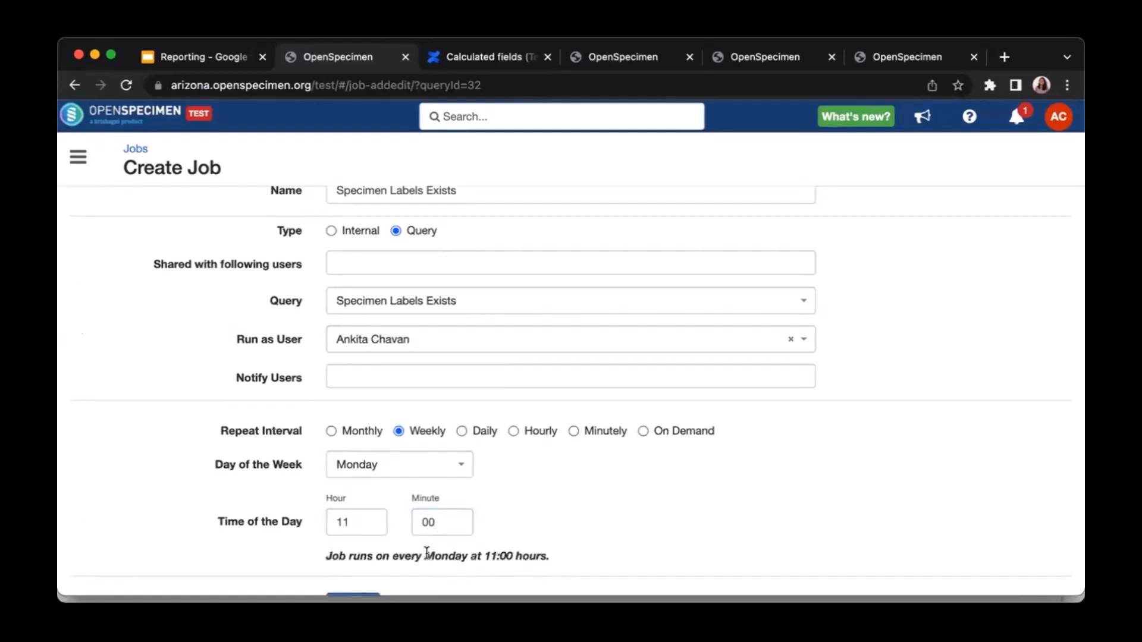
pyautogui.moveTo(425, 556); pyautogui.dragTo(546, 550)
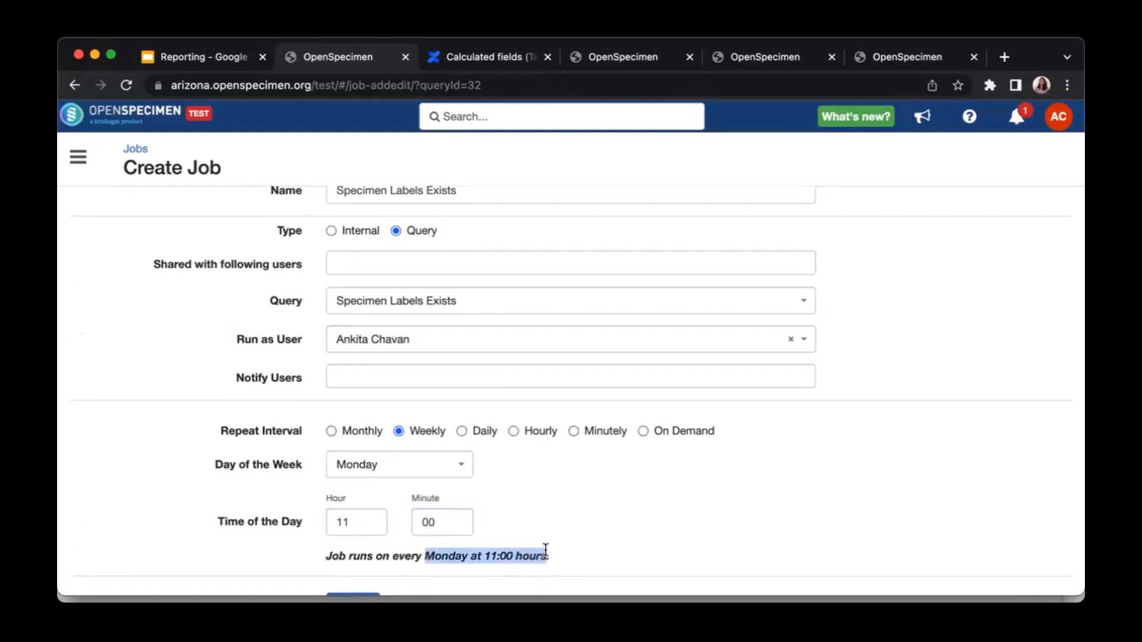
pyautogui.scroll(1, 509, 506)
pyautogui.scroll(-3, 509, 505)
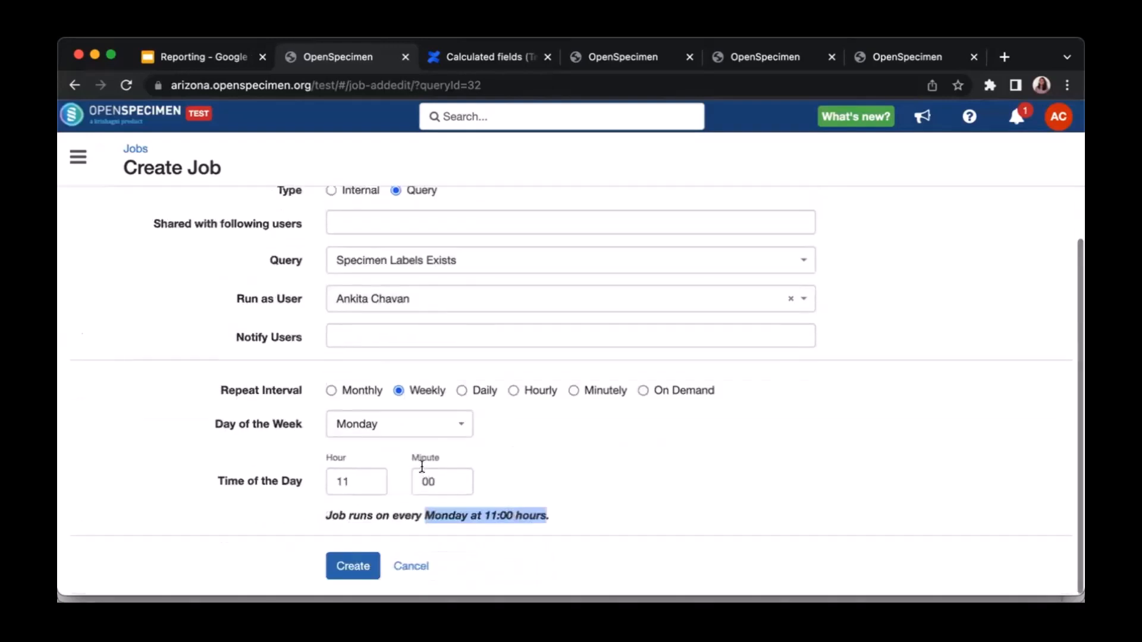
# Examine the job form's user sharing and notification fields and go to the Jobs list without creating the job.
pyautogui.click(375, 235)
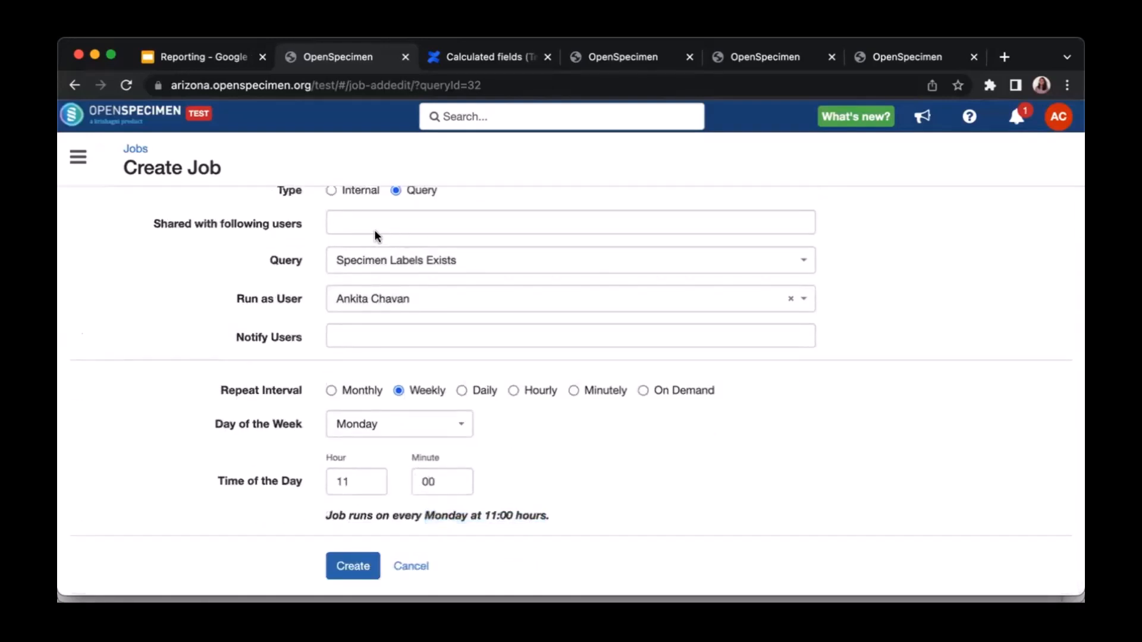
pyautogui.click(375, 229)
pyautogui.click(248, 323)
pyautogui.click(364, 338)
pyautogui.click(263, 358)
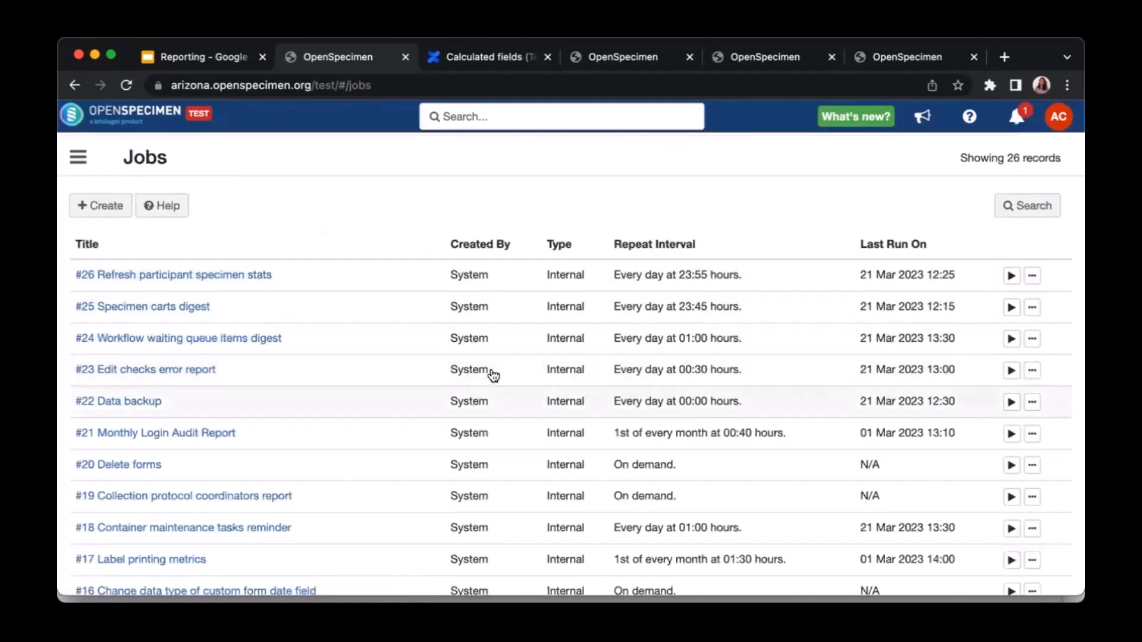
# Look through the Jobs list, examine the run logs of #26 Refresh participant specimen stats and return to the list.
pyautogui.scroll(-10, 480, 517)
pyautogui.scroll(10, 519, 496)
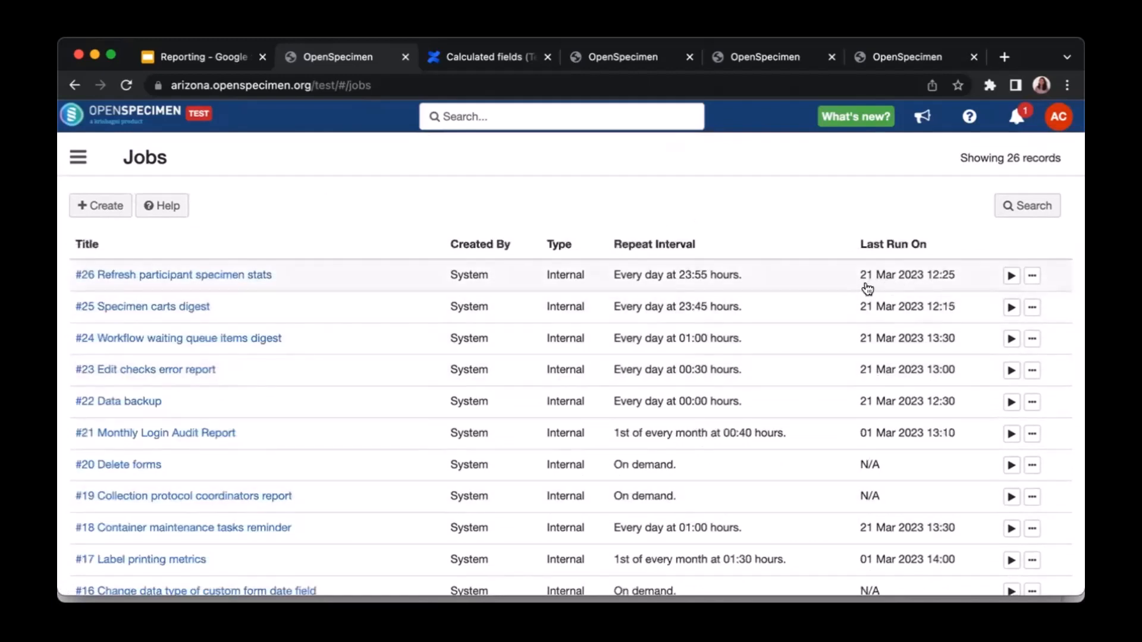
pyautogui.click(1032, 276)
pyautogui.click(979, 354)
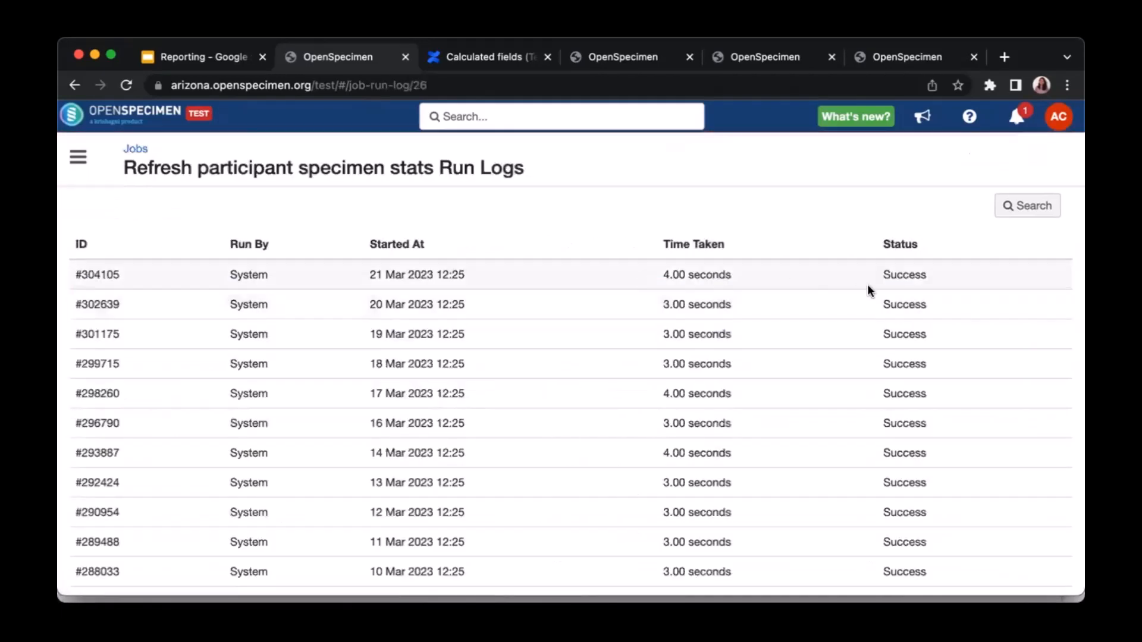
pyautogui.scroll(-1, 622, 452)
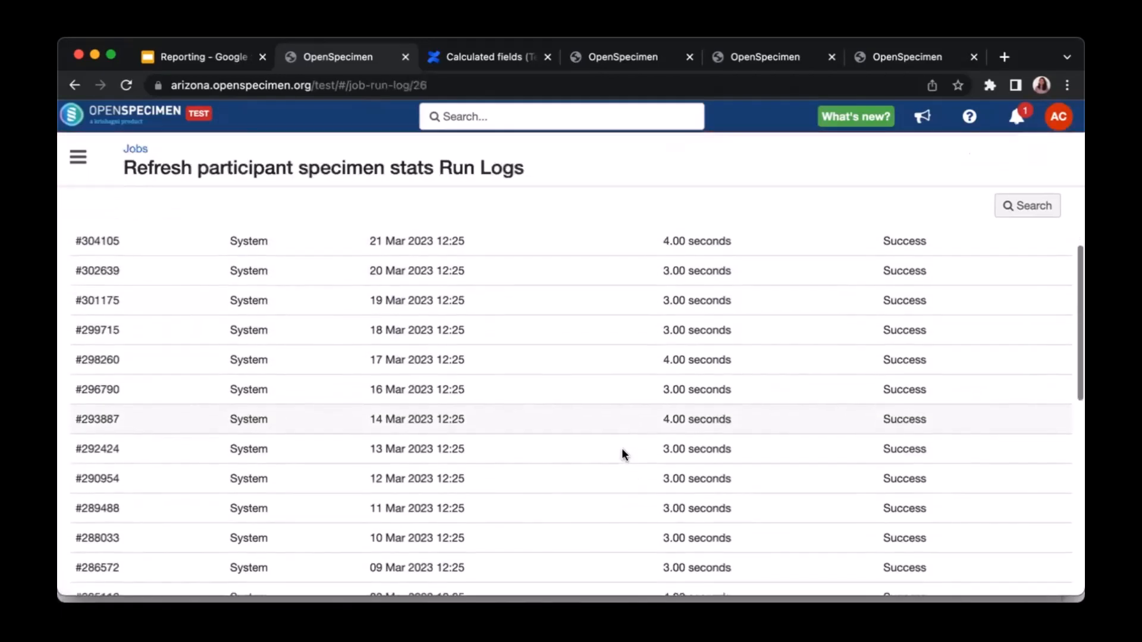
pyautogui.scroll(1, 622, 453)
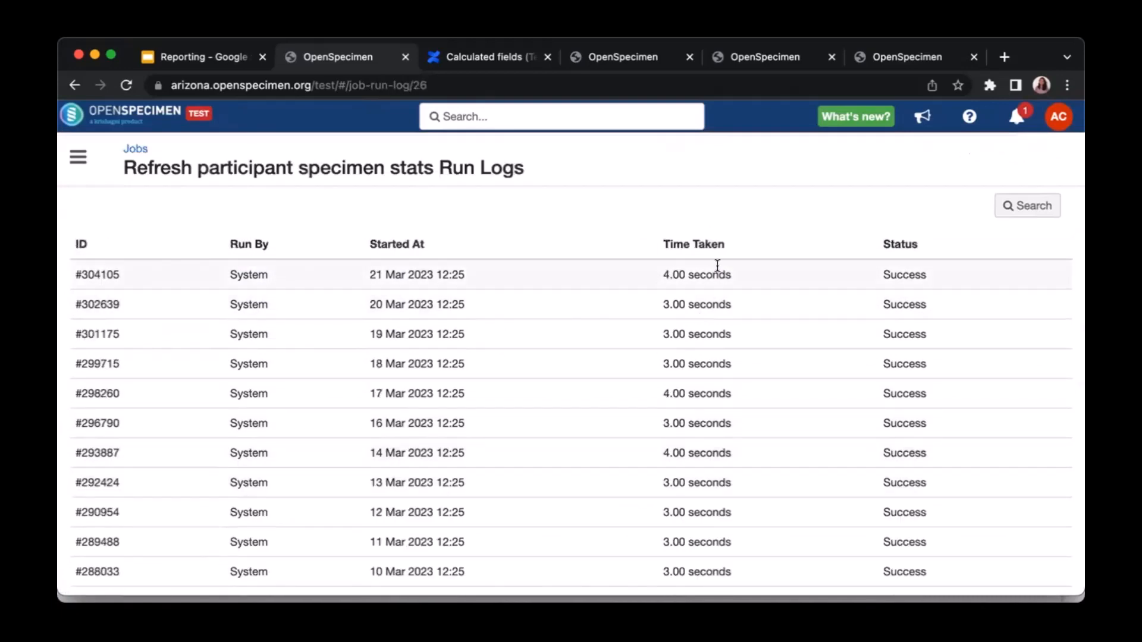
pyautogui.scroll(-5, 620, 337)
pyautogui.scroll(5, 620, 337)
pyautogui.click(140, 151)
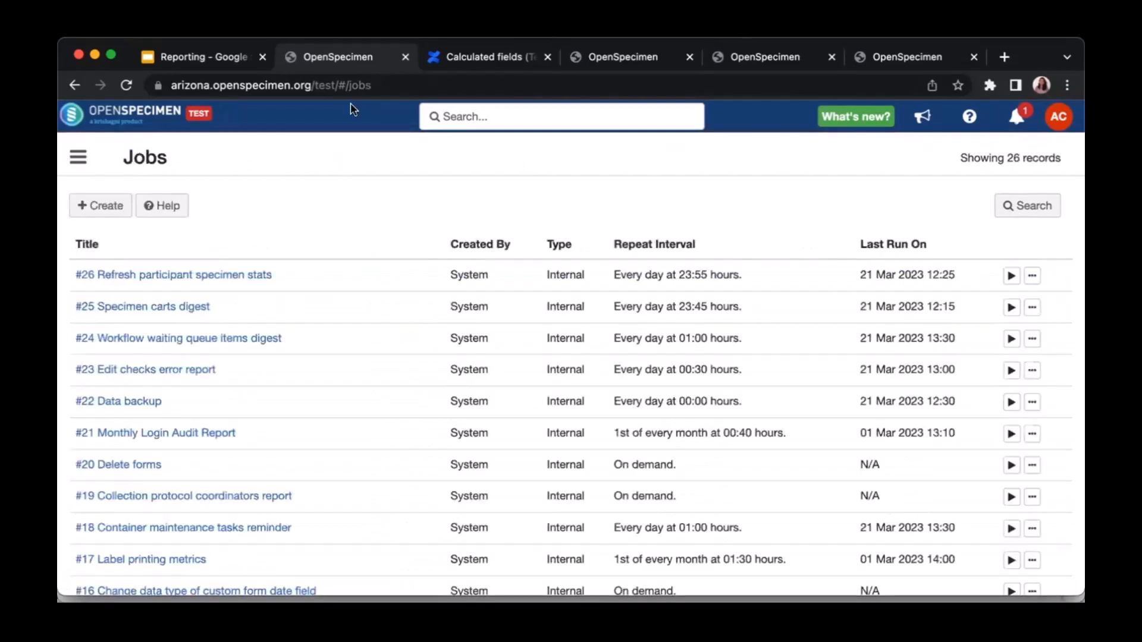
# Check the "Other features" slide, switch back to OpenSpecimen and go to its Home page.
pyautogui.click(183, 58)
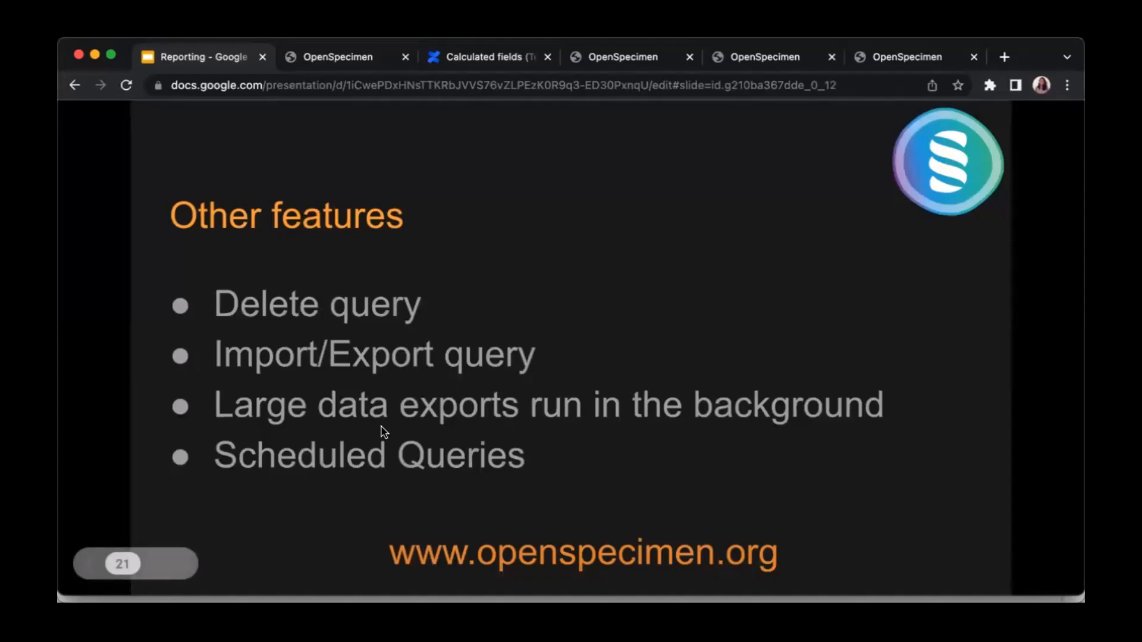
pyautogui.click(331, 58)
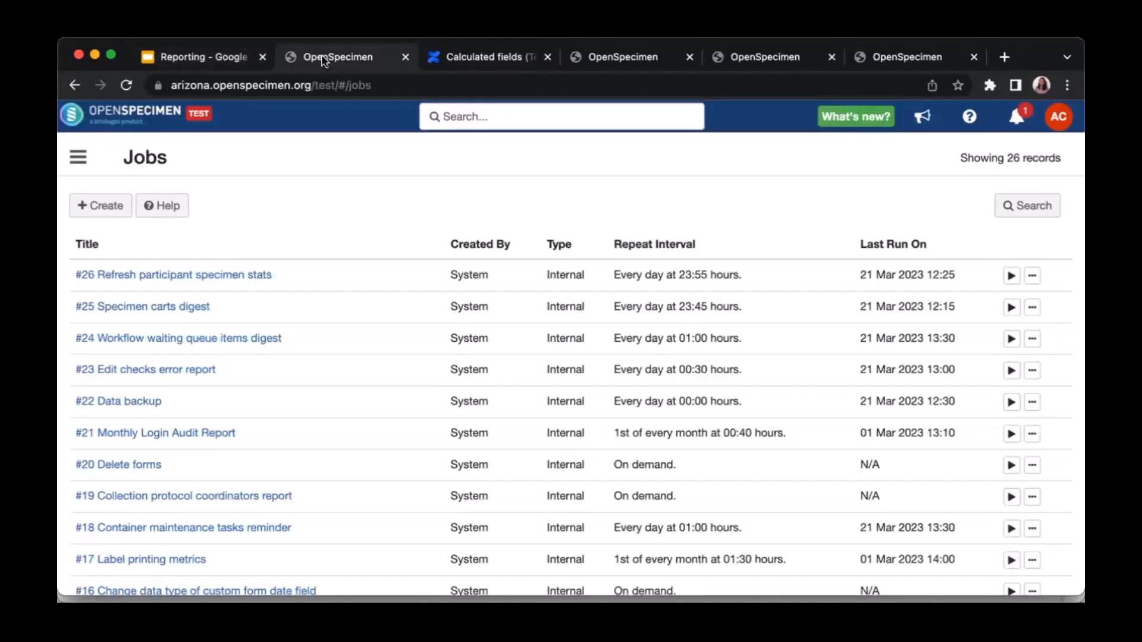
pyautogui.click(82, 158)
pyautogui.click(107, 199)
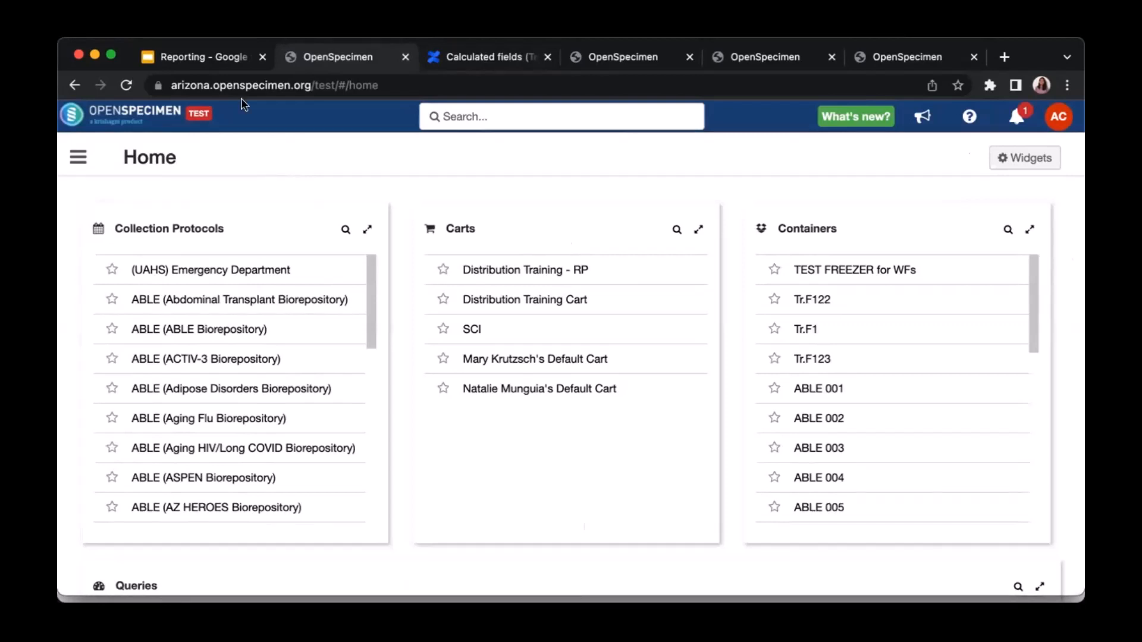
# Switch to the Reporting slides and go through the Specimen Catalog section, from its title to the Approval email notification slide.
pyautogui.click(231, 62)
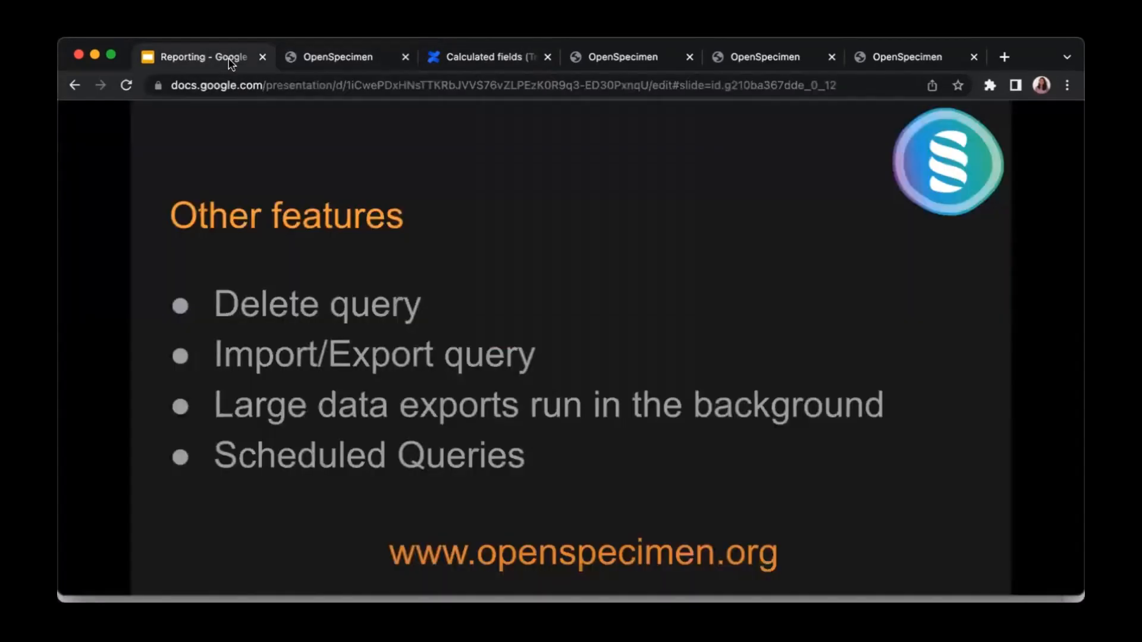
pyautogui.press('Right')
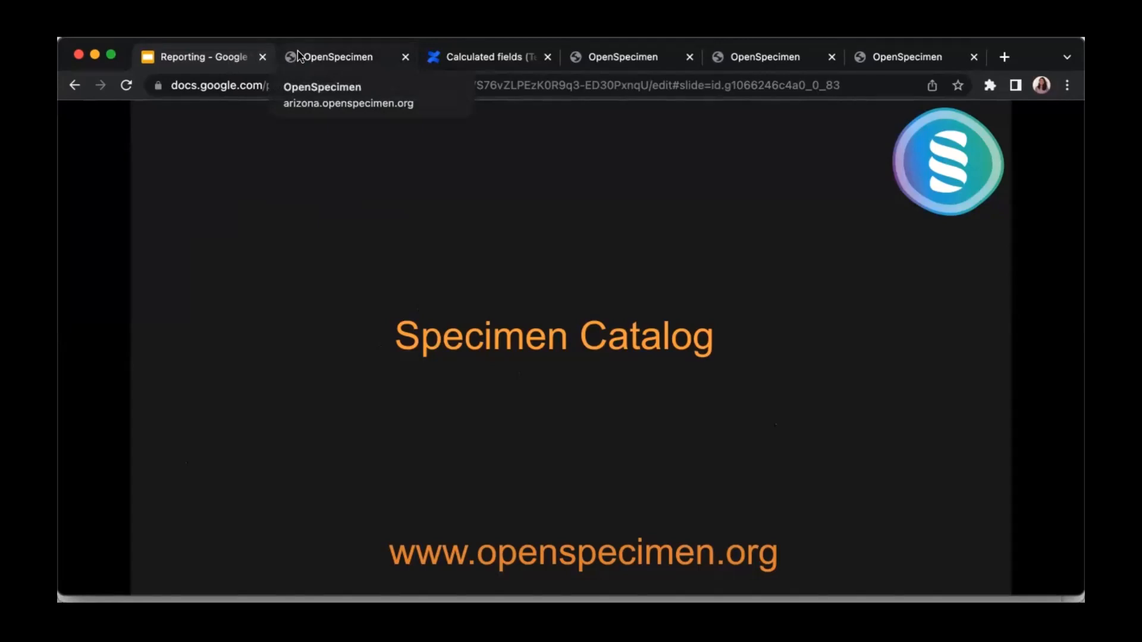
pyautogui.press('Right')
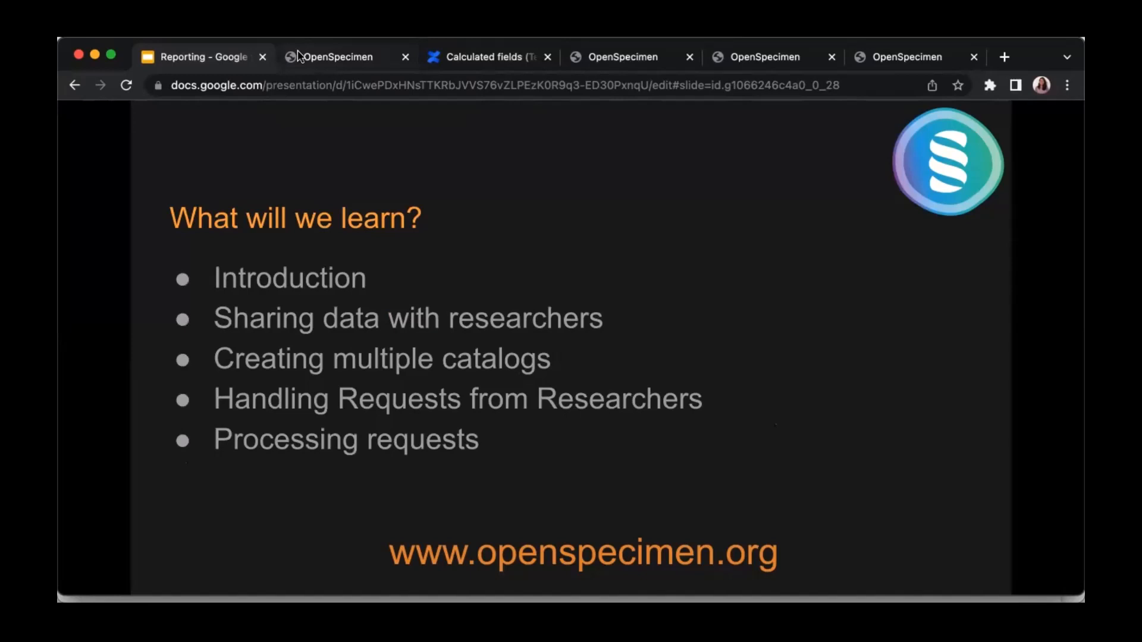
pyautogui.press('Right')
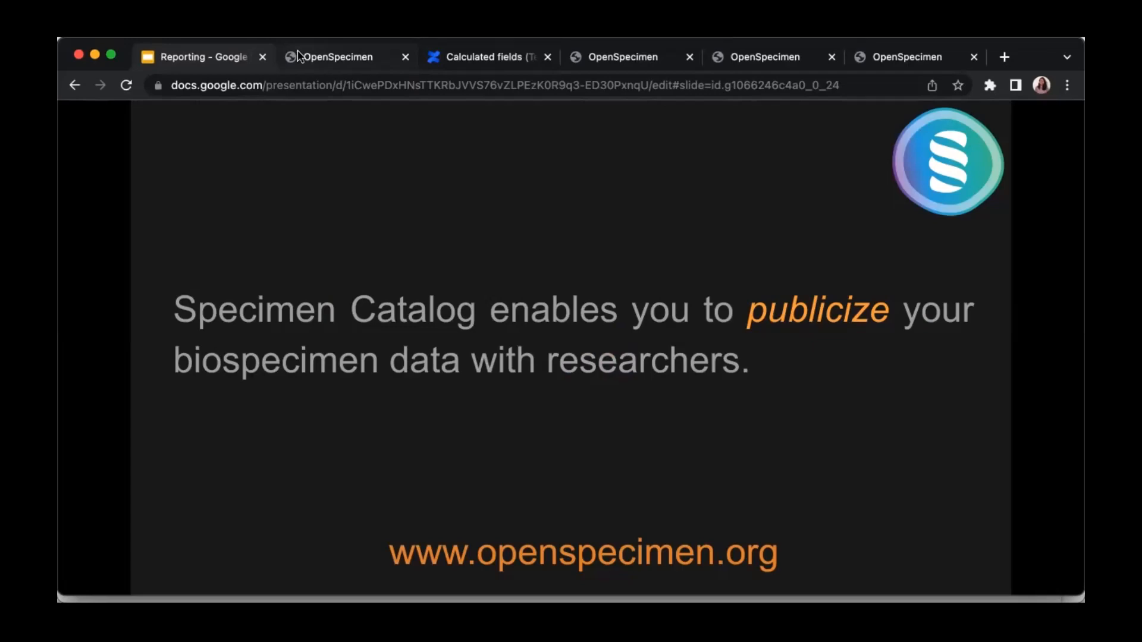
pyautogui.press('Right')
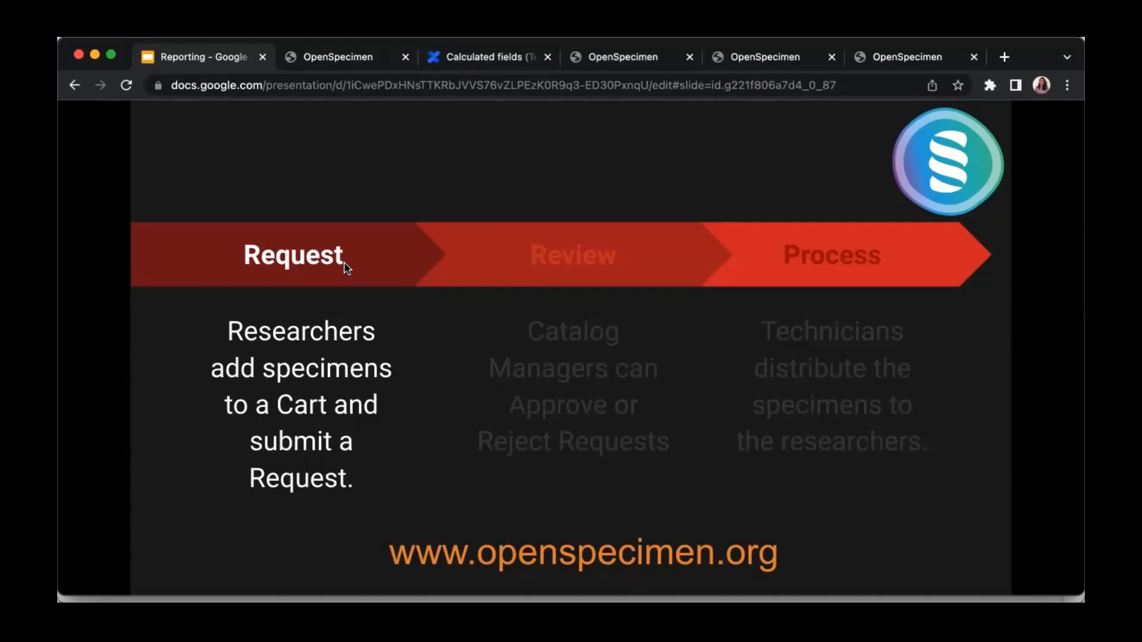
pyautogui.press('Right')
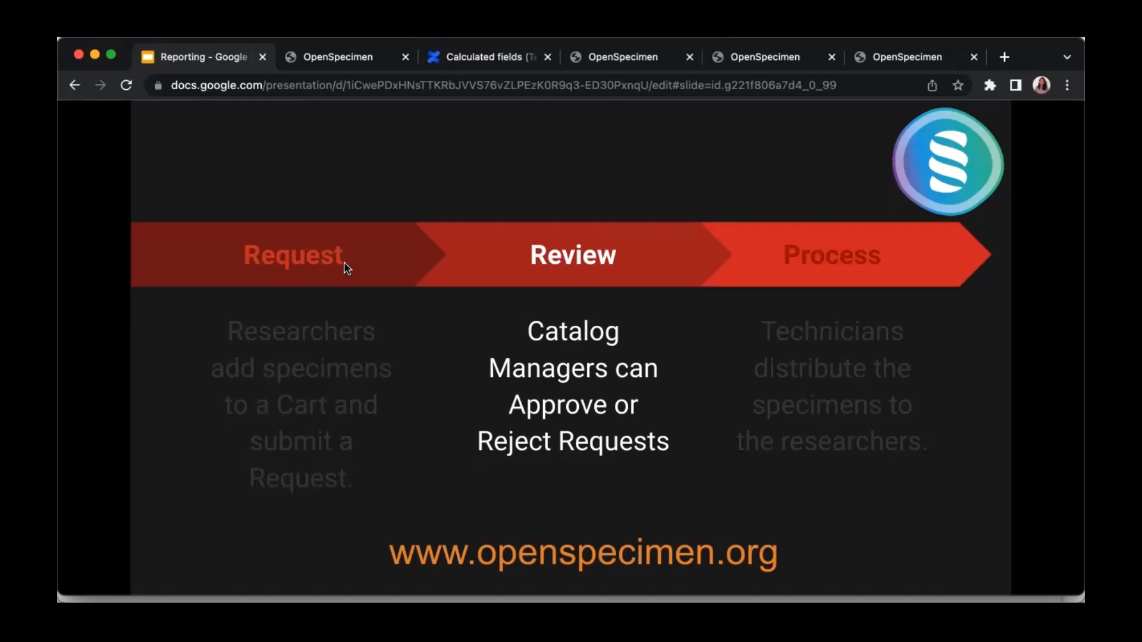
pyautogui.press('Right')
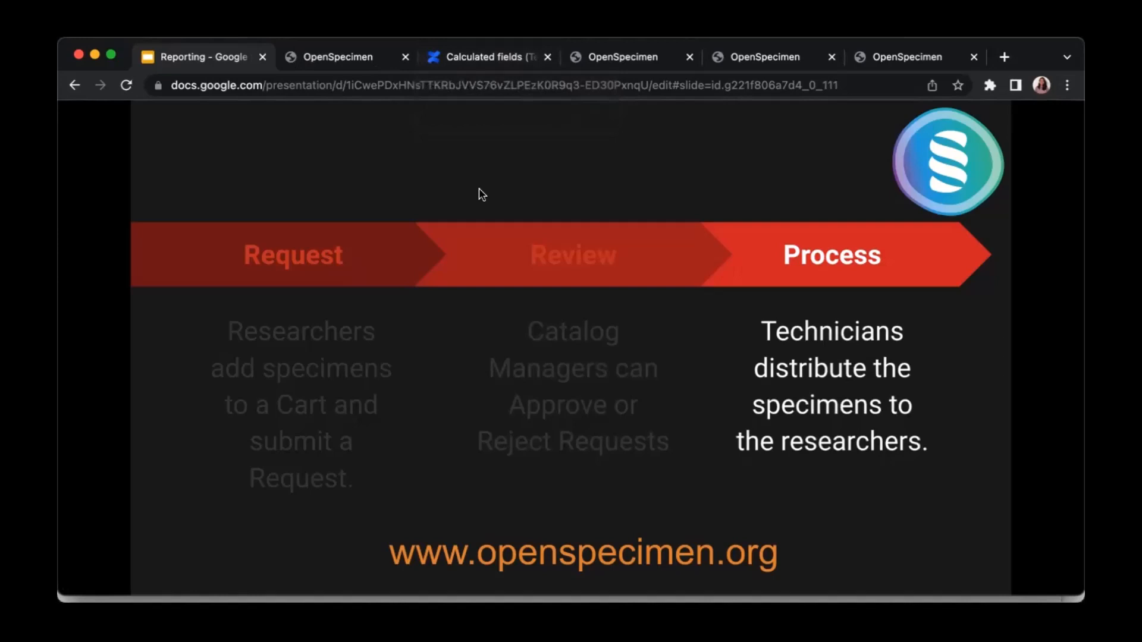
pyautogui.press('Right')
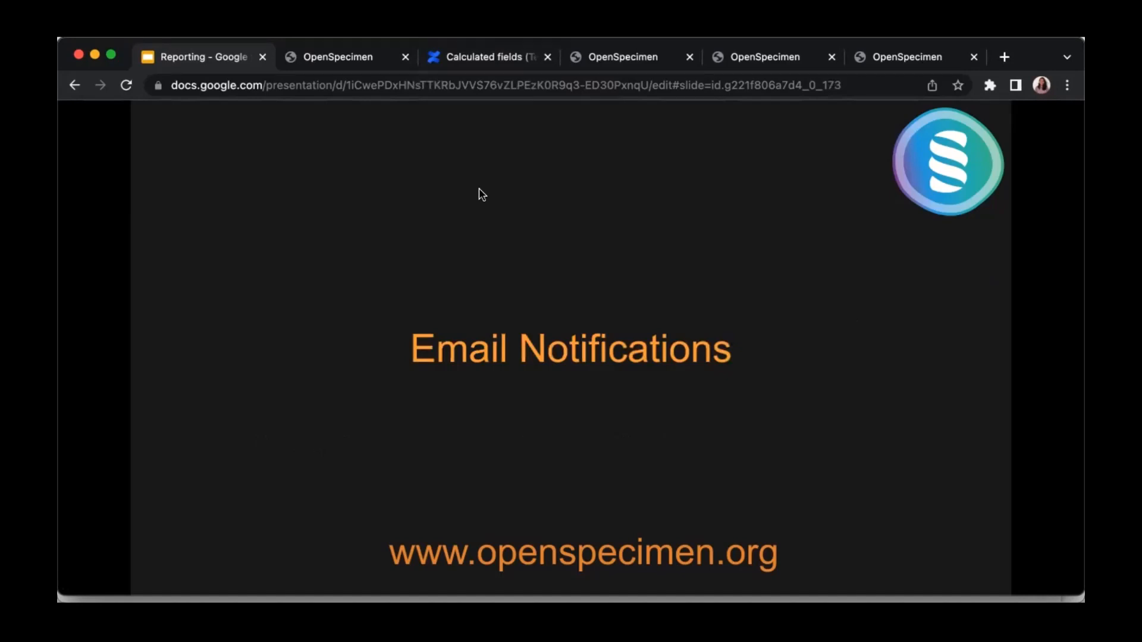
pyautogui.press('Right')
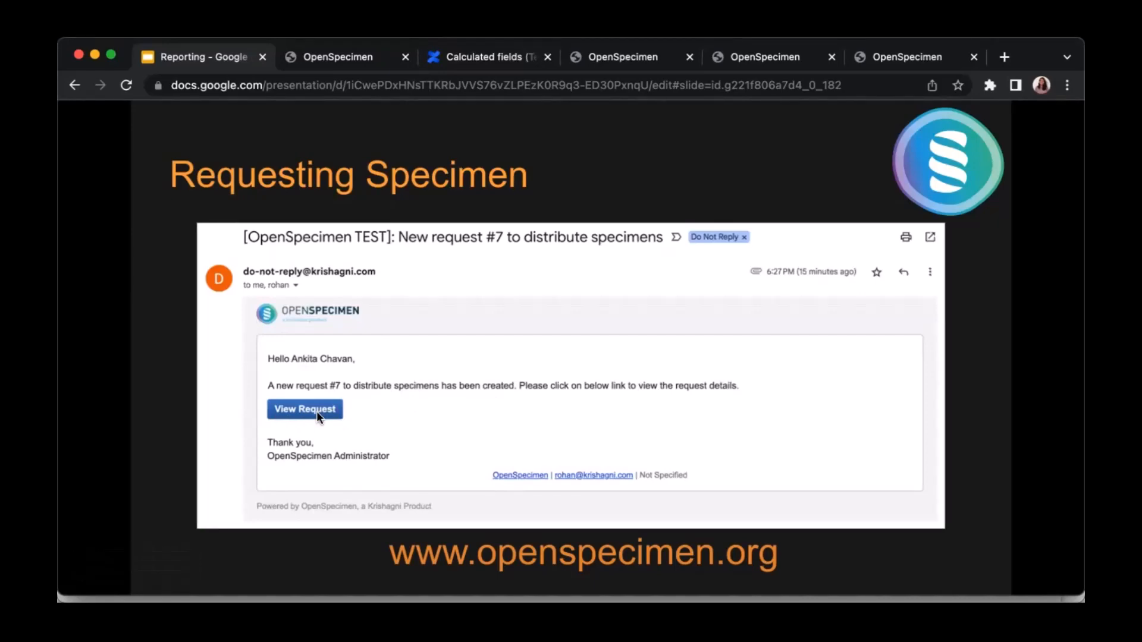
pyautogui.press('Right')
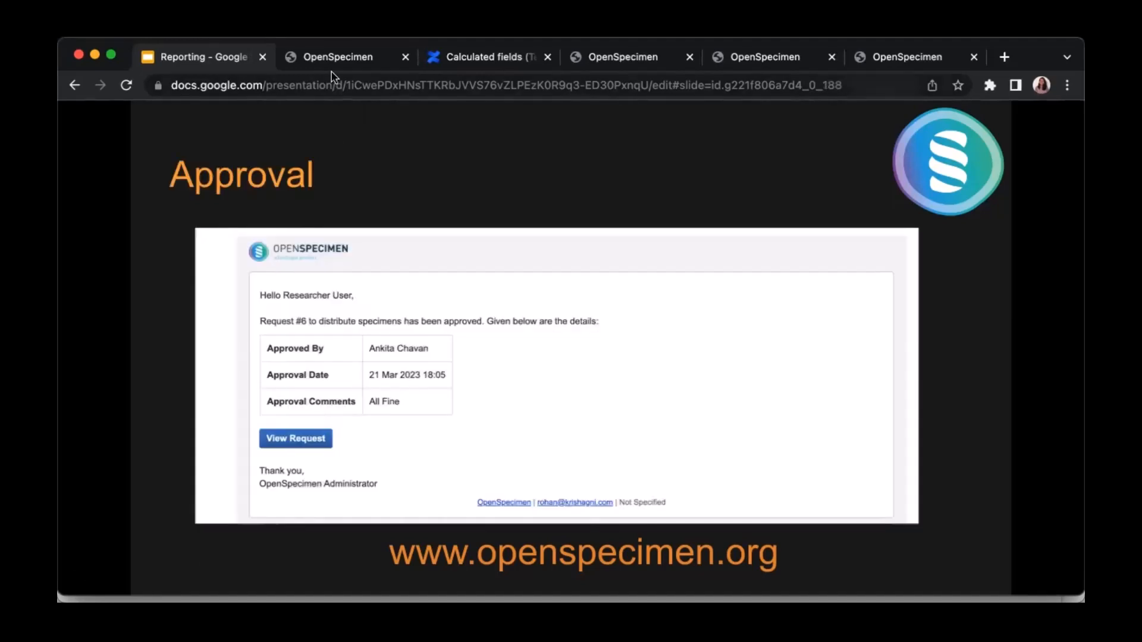
# Switch to the researcher account's OpenSpecimen session in Firefox and examine its navigation menu and Home page widgets.
pyautogui.click(339, 58)
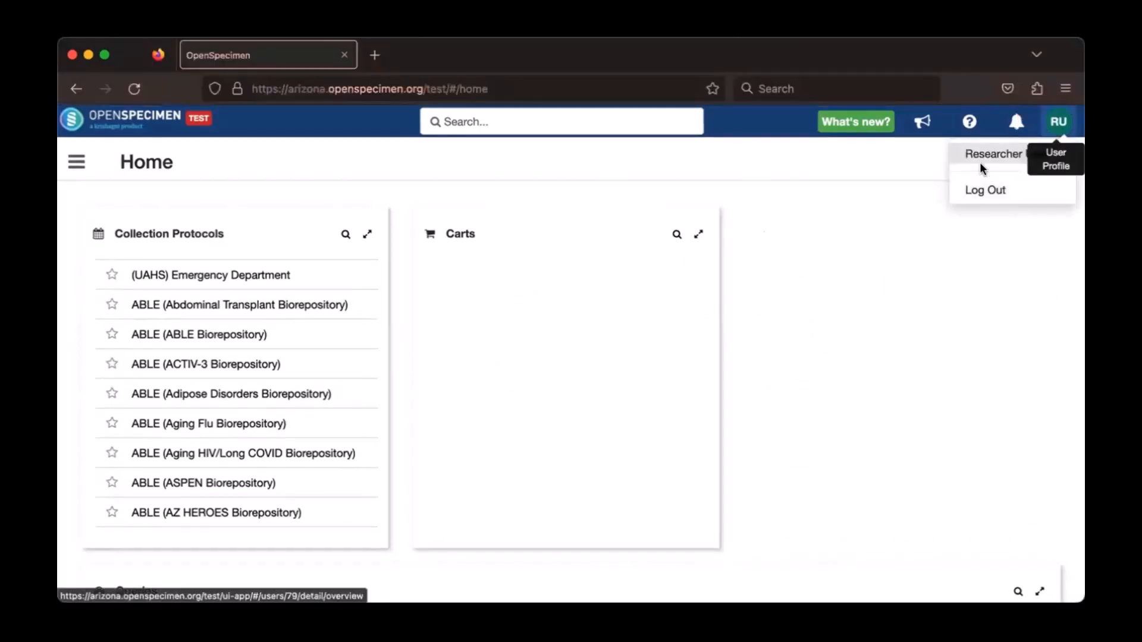
pyautogui.click(78, 163)
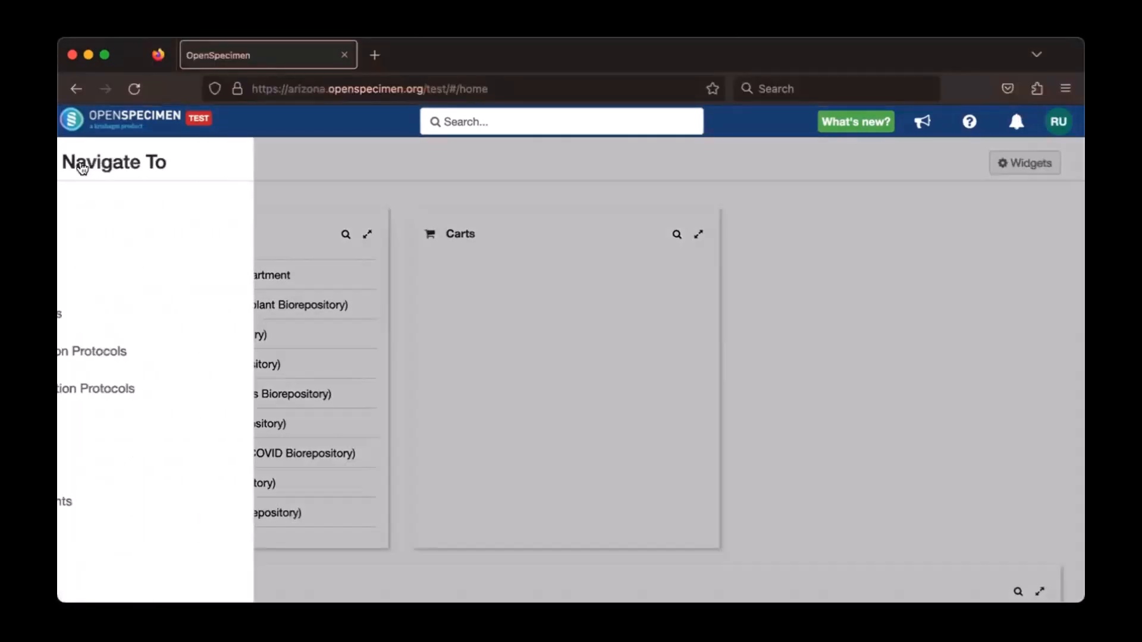
pyautogui.click(401, 188)
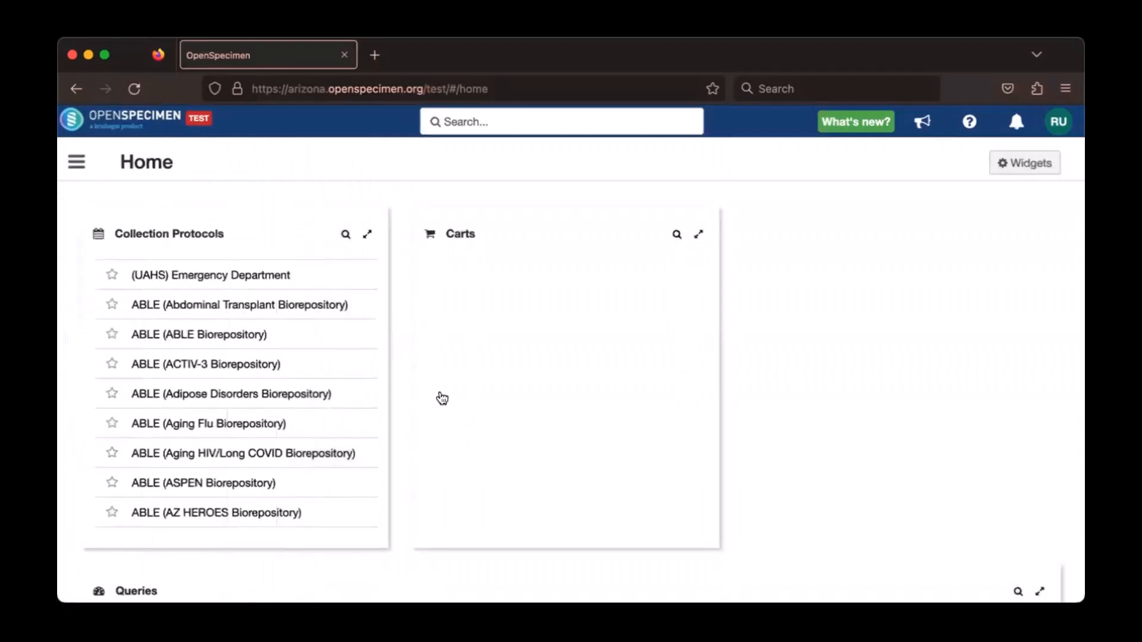
pyautogui.scroll(-15, 442, 398)
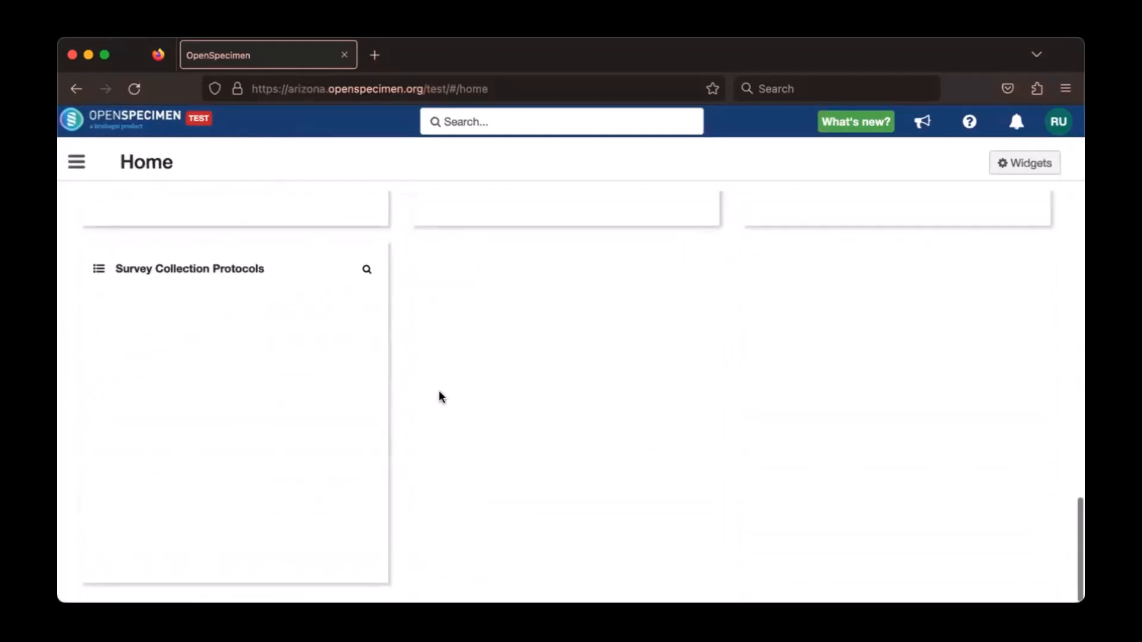
pyautogui.scroll(15, 442, 398)
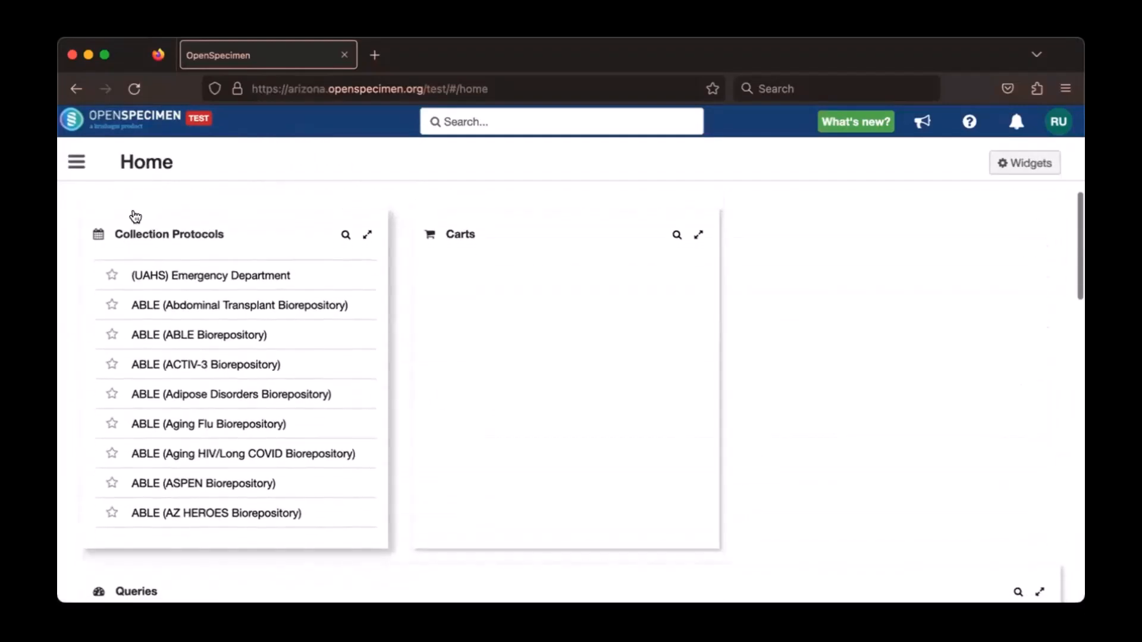
# Go to Catalogs in the researcher's session and view the Arizona Catalog Training catalog.
pyautogui.click(78, 164)
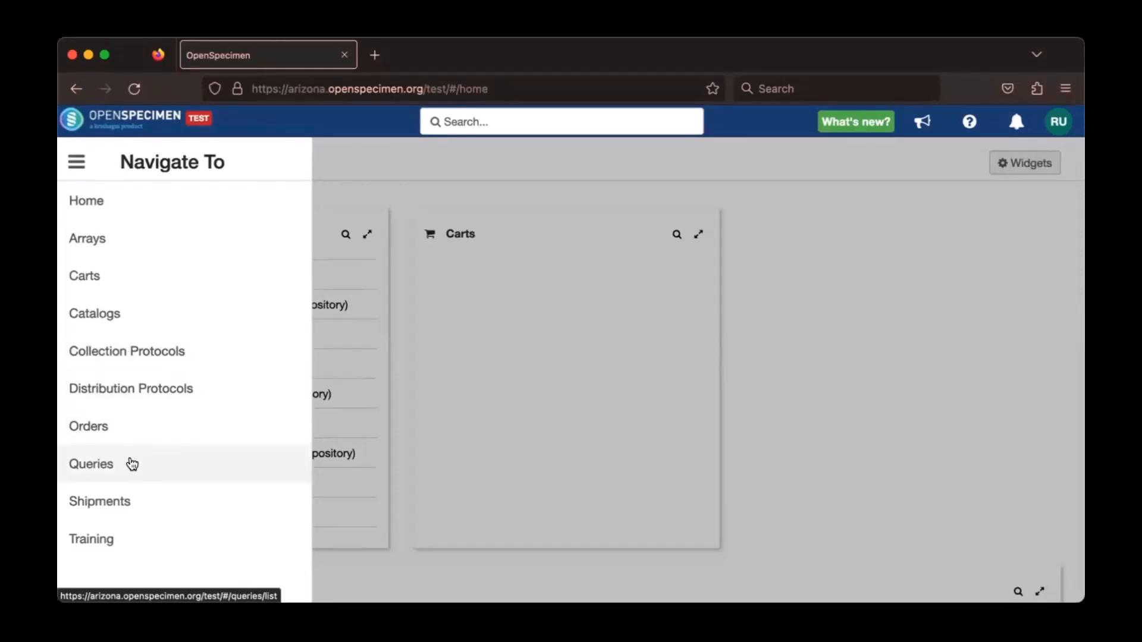
pyautogui.click(156, 308)
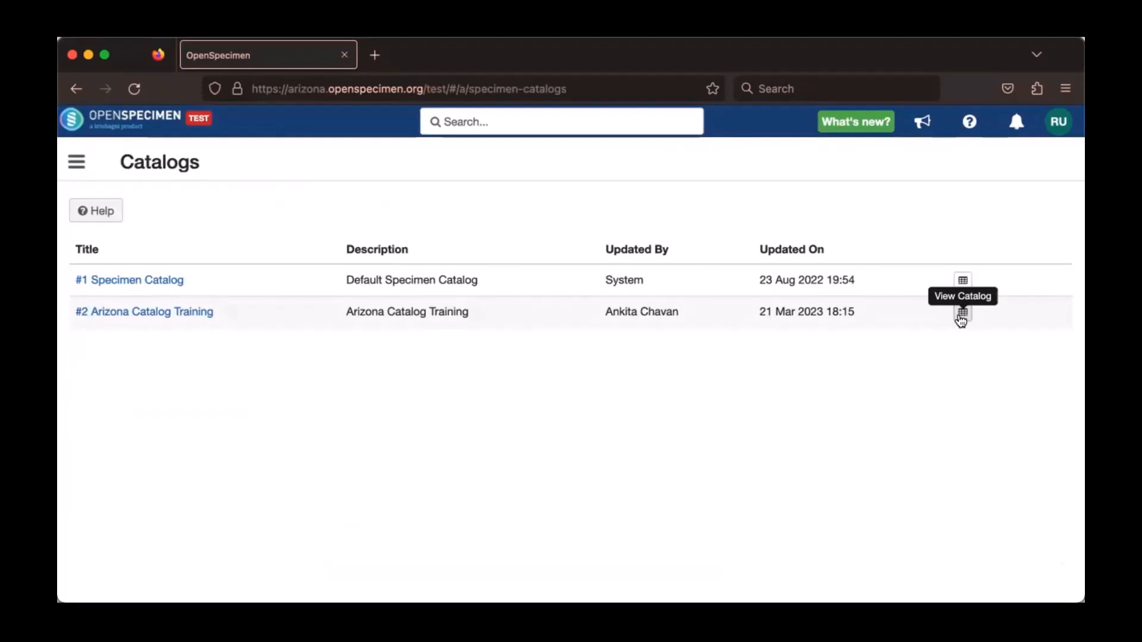
pyautogui.click(962, 313)
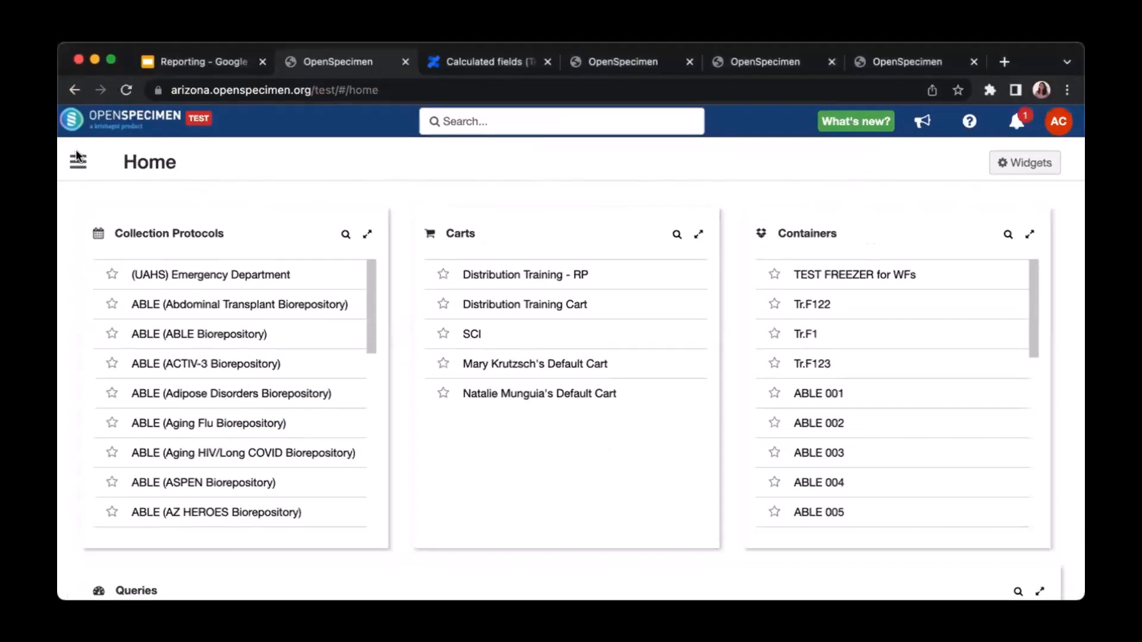
# Switch to the administrator's OpenSpecimen session in Chrome, open the Arizona Catalog Training overview and examine its Catalog URL.
pyautogui.click(78, 161)
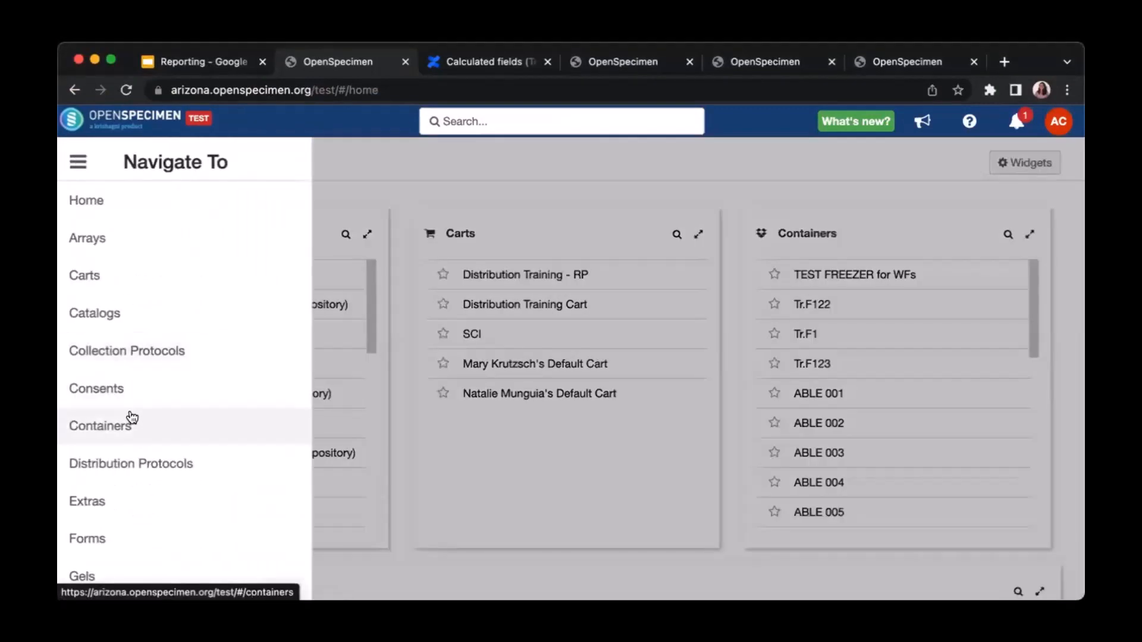
pyautogui.scroll(-1, 129, 506)
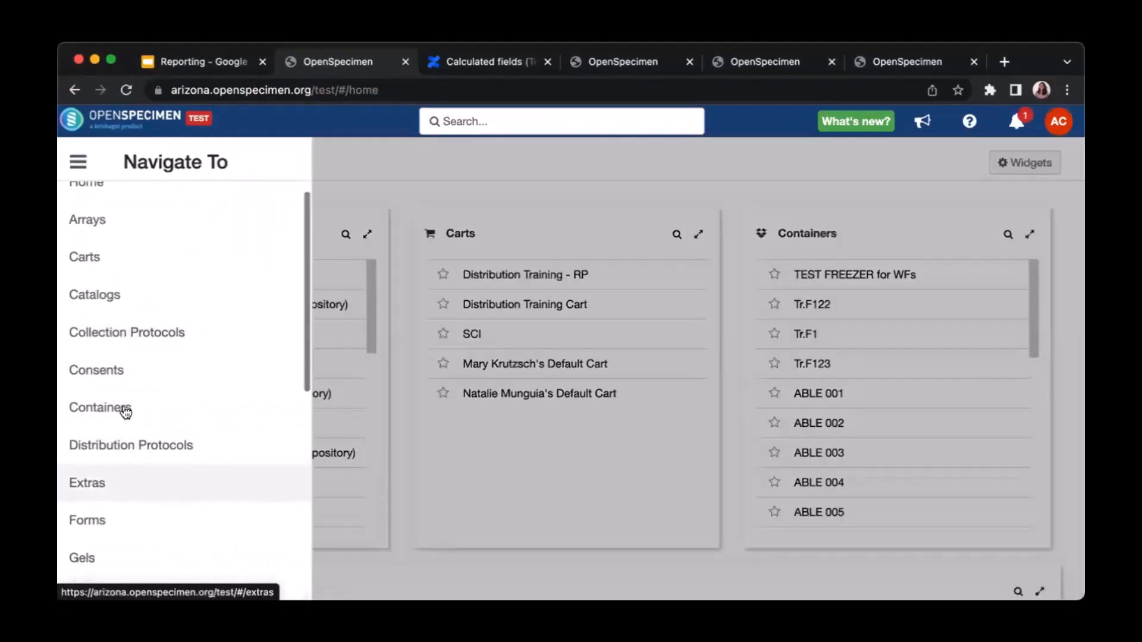
pyautogui.click(145, 303)
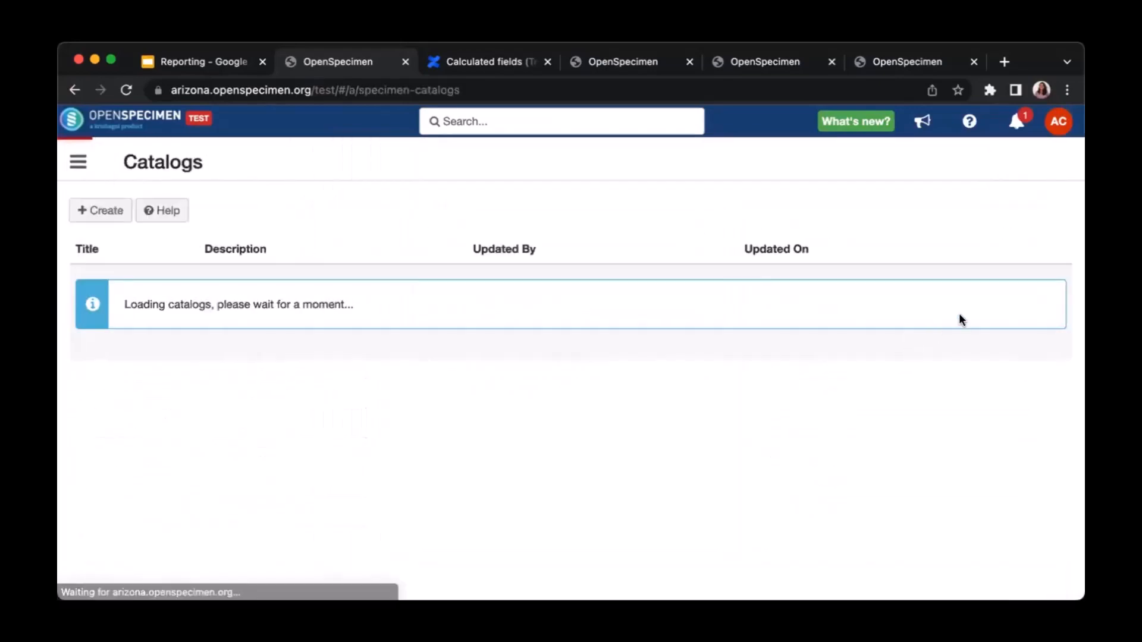
pyautogui.click(962, 314)
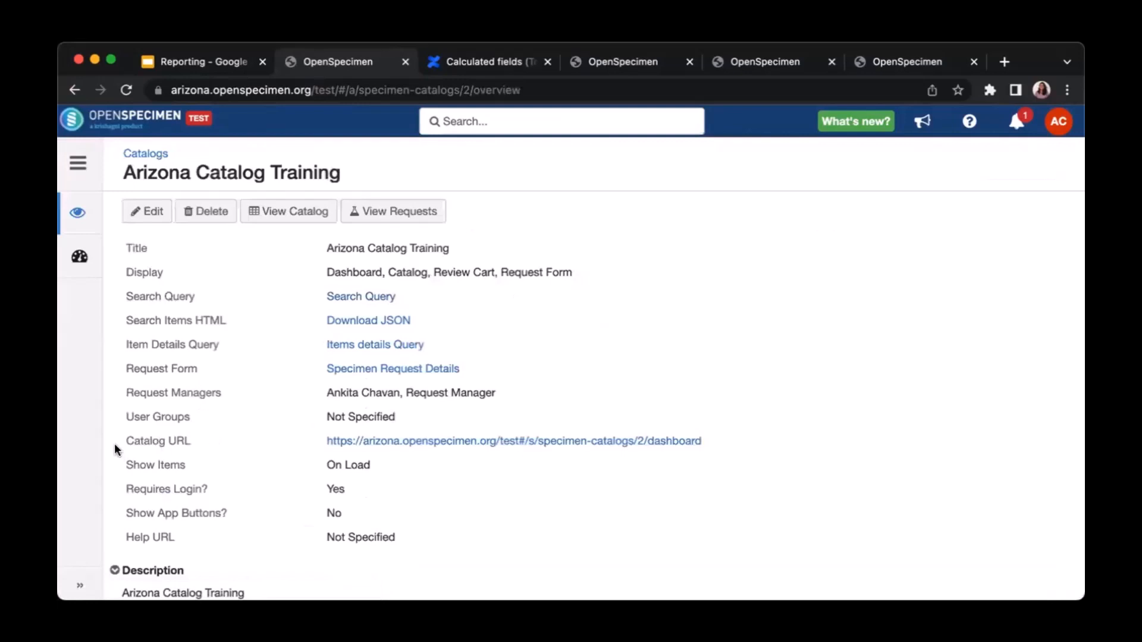
pyautogui.moveTo(114, 444); pyautogui.dragTo(193, 441)
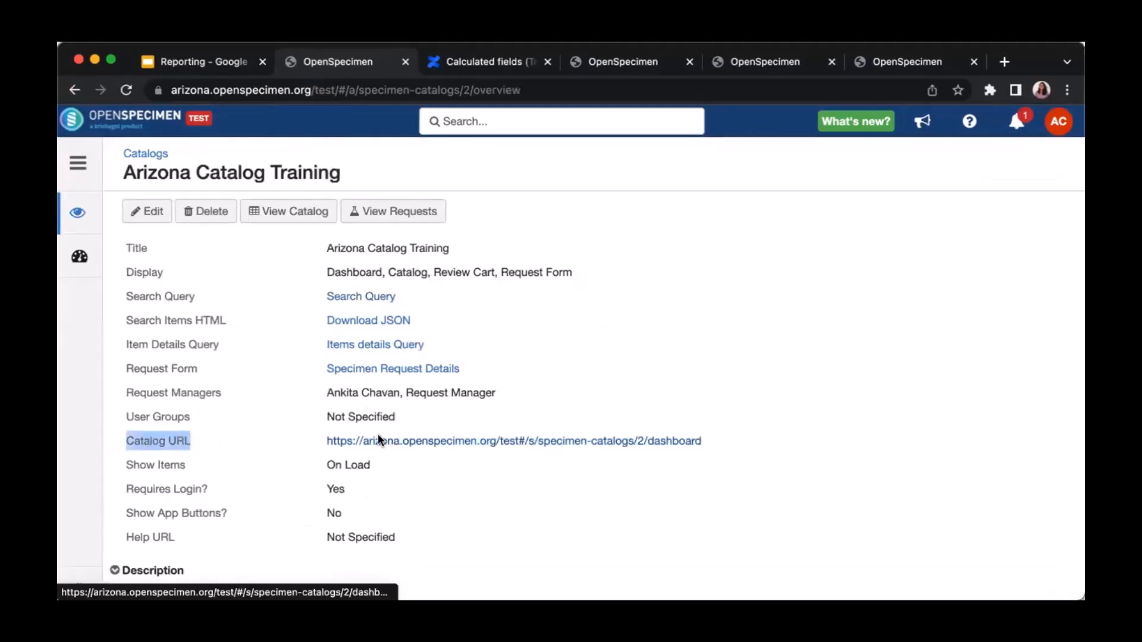
pyautogui.click(320, 439)
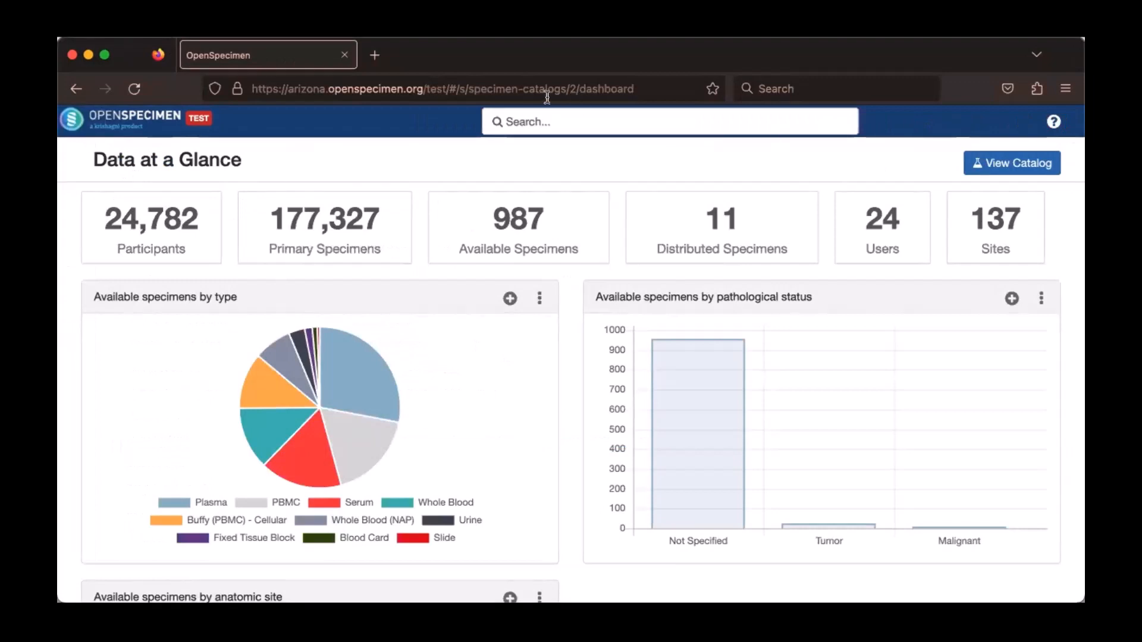
# Open the specimen list from the researcher's catalog dashboard in Firefox and filter it by Type Serum and Lineage Aliquot.
pyautogui.click(1022, 169)
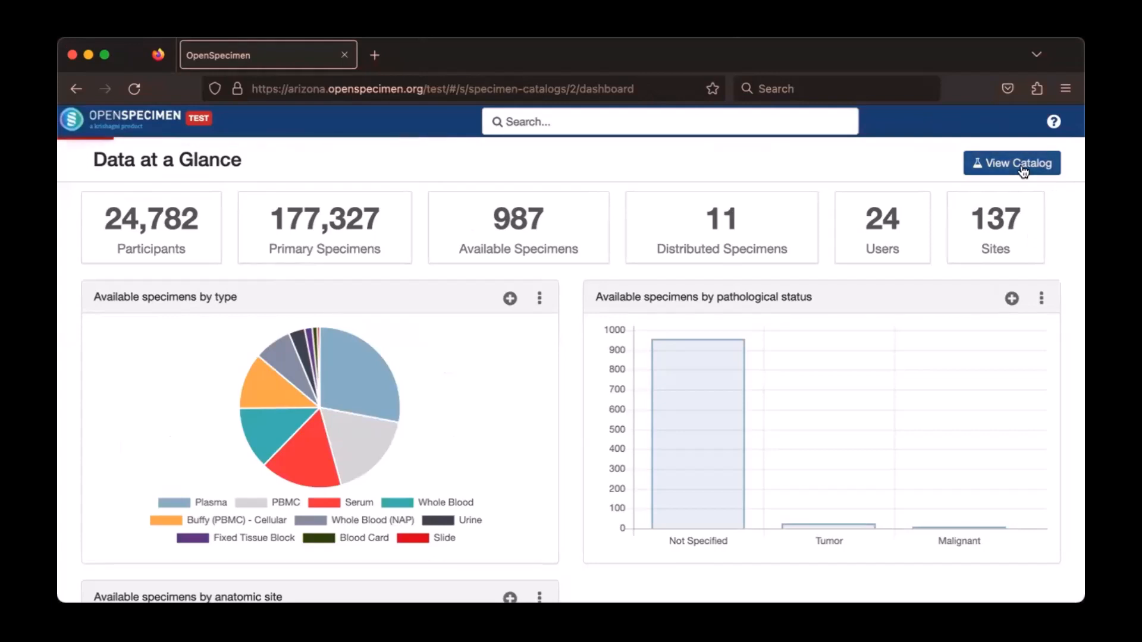
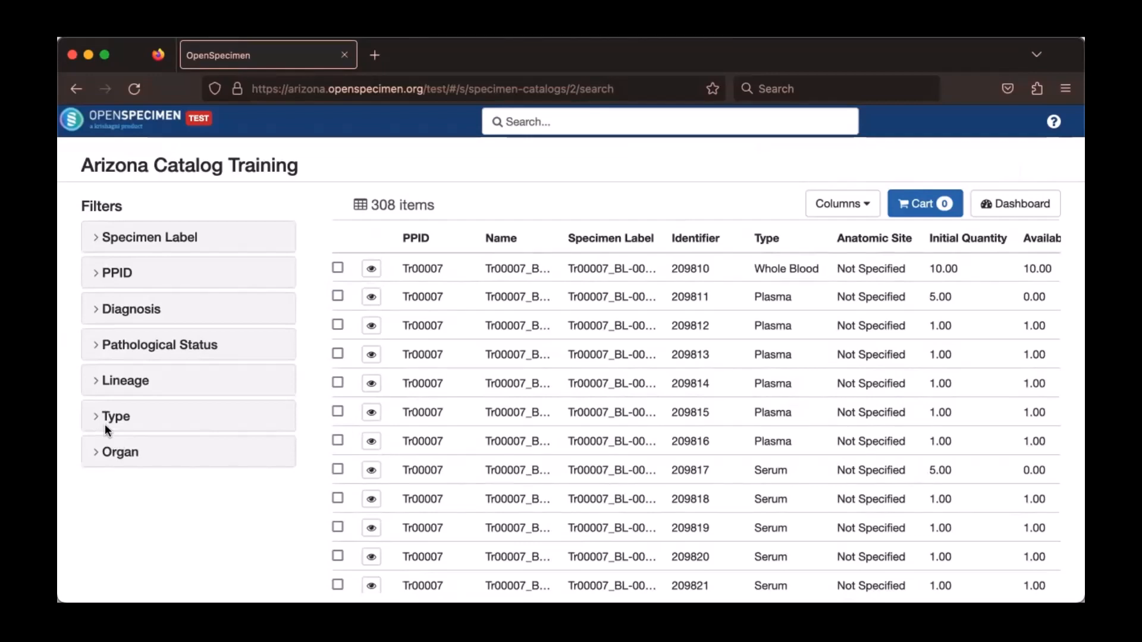
pyautogui.click(97, 423)
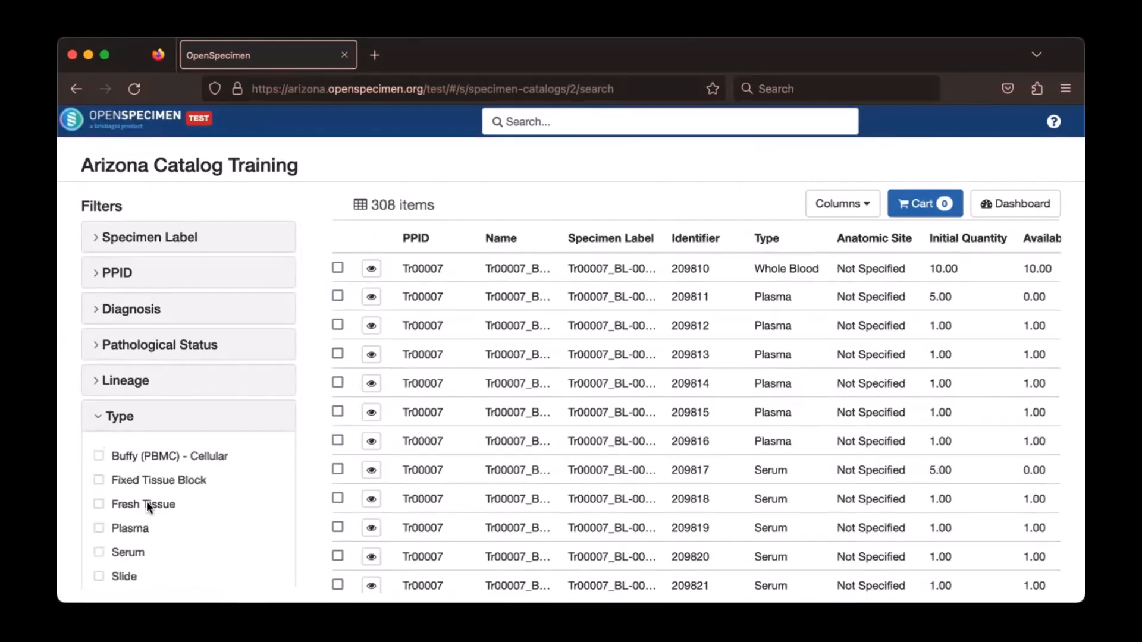
pyautogui.scroll(-3, 146, 501)
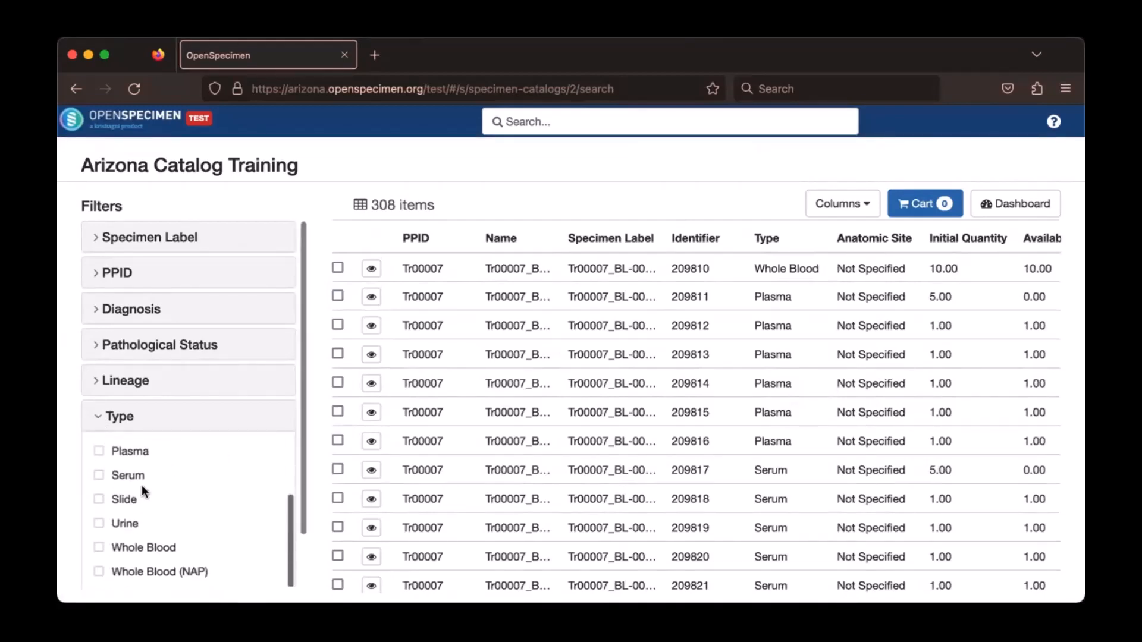
pyautogui.click(98, 478)
pyautogui.click(97, 410)
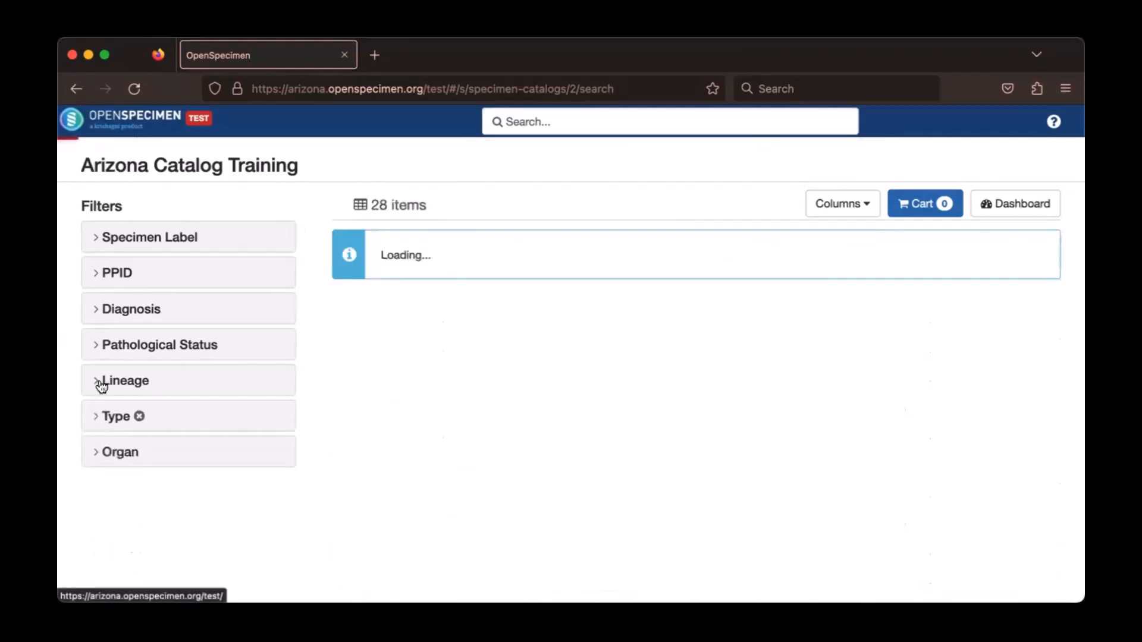
pyautogui.click(97, 384)
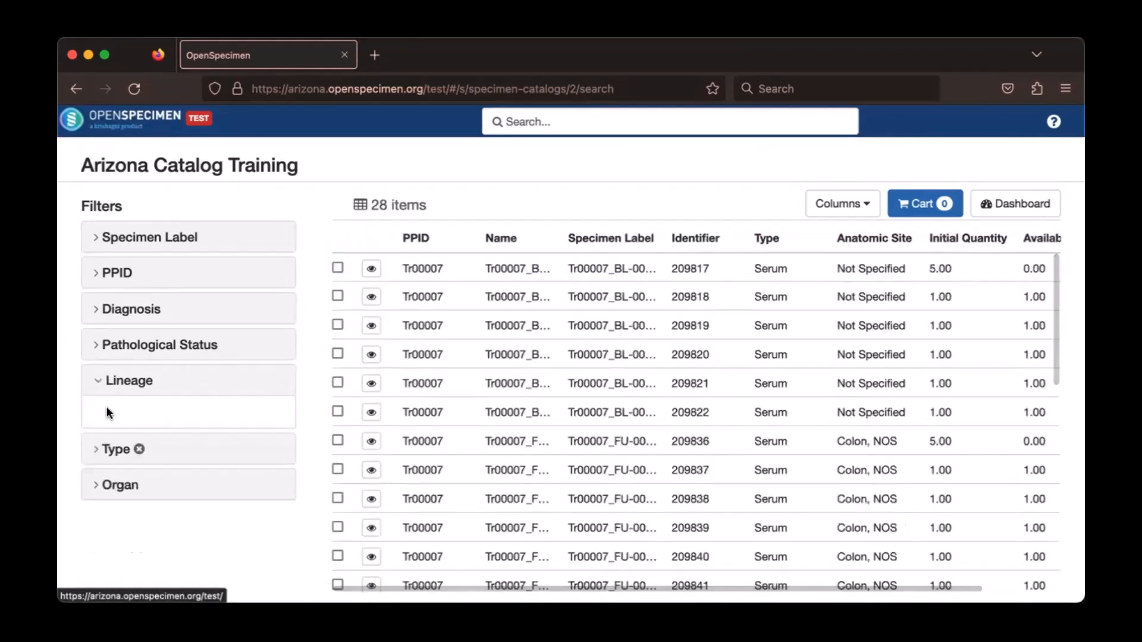
pyautogui.click(96, 373)
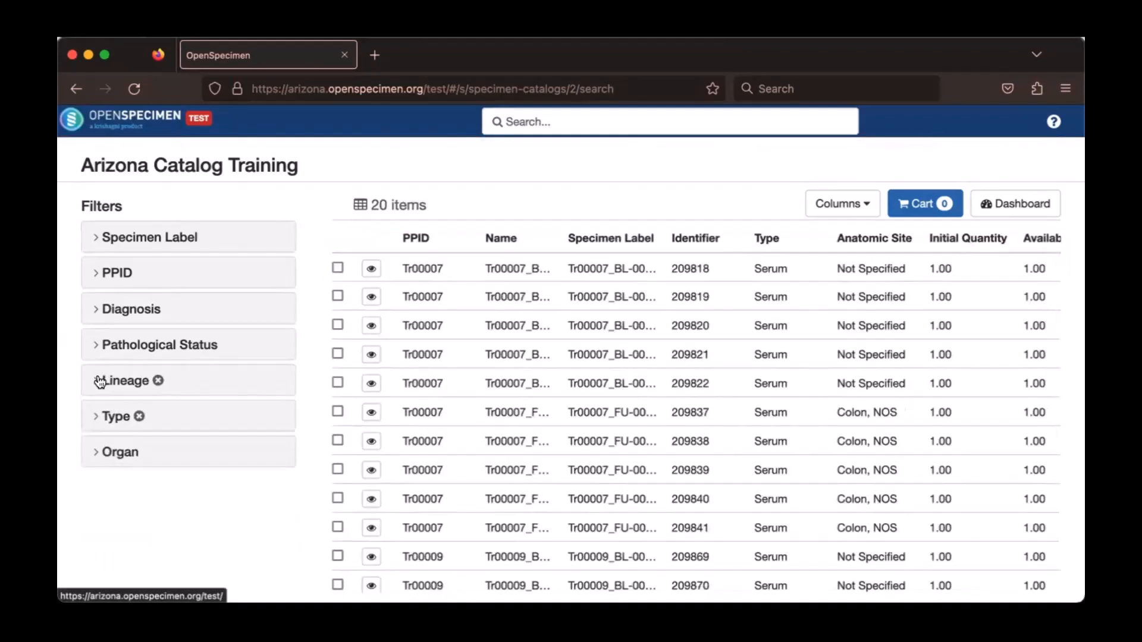
# Narrow the specimen list to Organ Colon, NOS and Pathological Status Tumor.
pyautogui.click(94, 457)
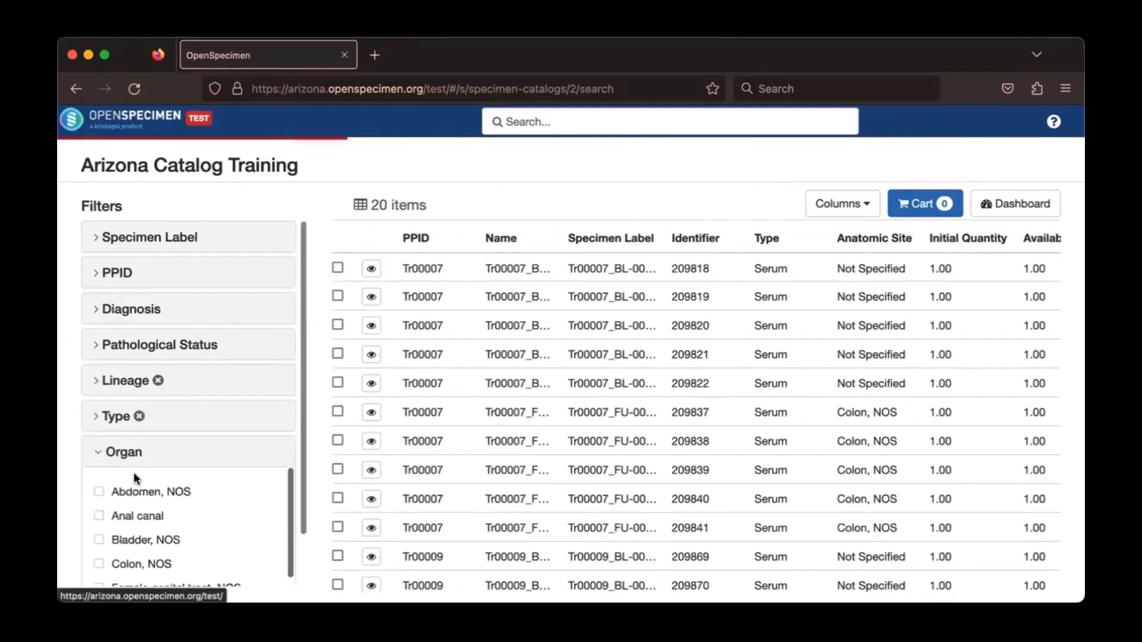
pyautogui.scroll(-3, 102, 497)
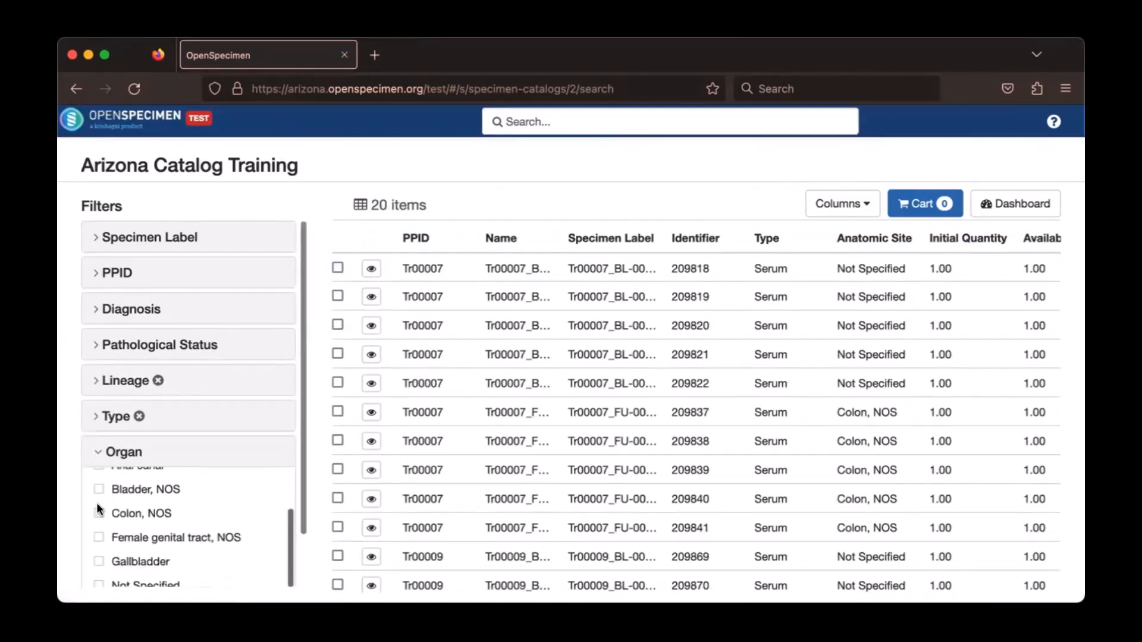
pyautogui.click(99, 502)
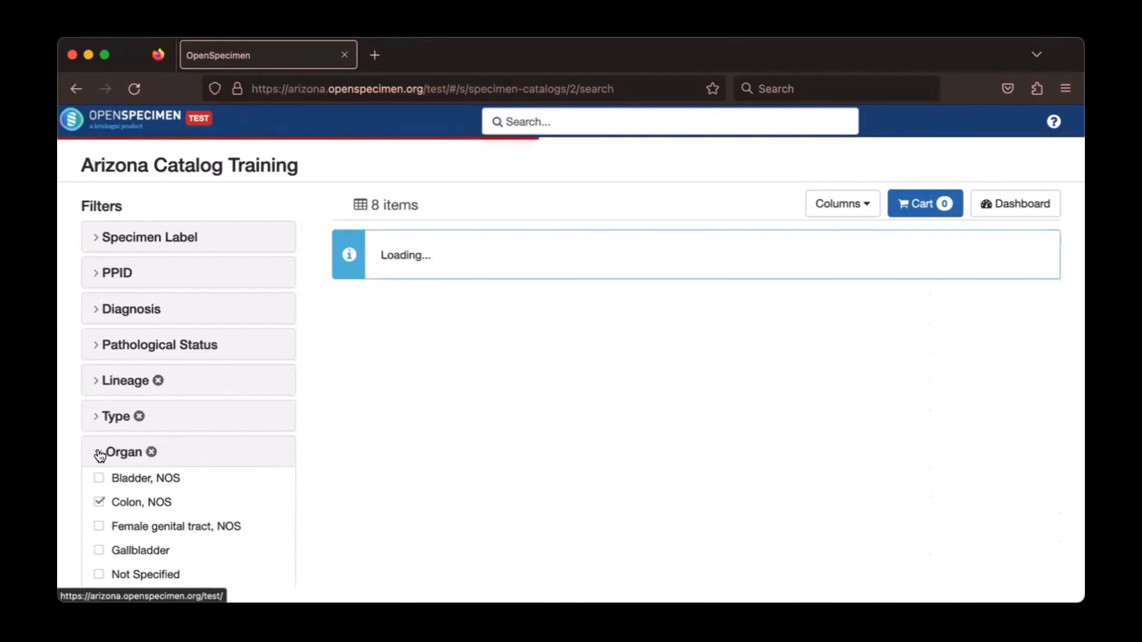
pyautogui.click(100, 455)
pyautogui.click(101, 352)
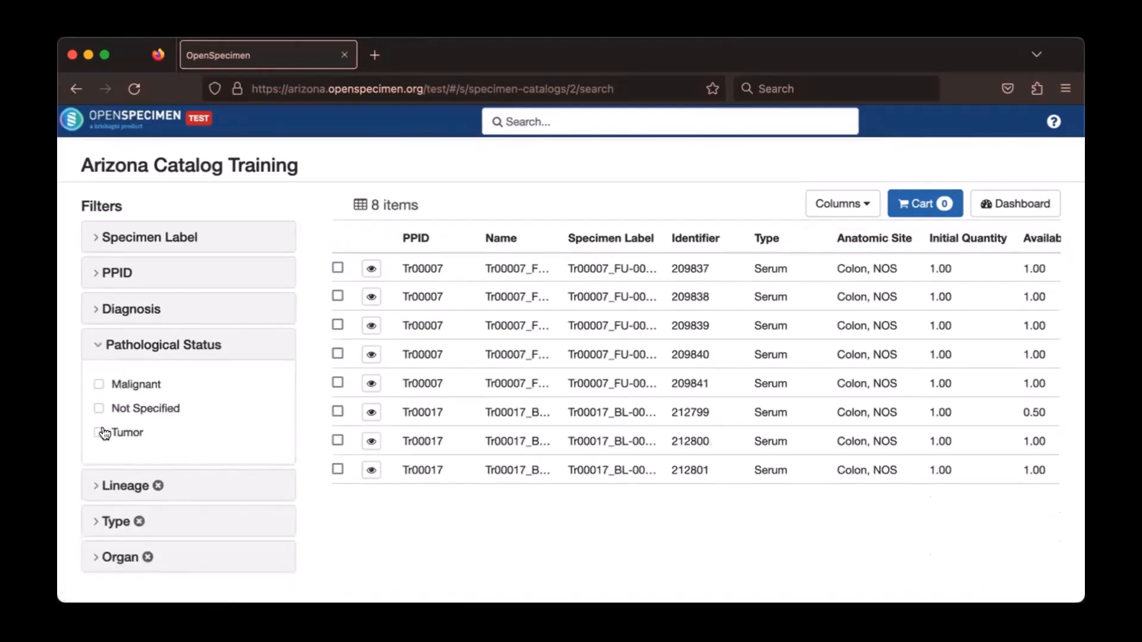
pyautogui.click(100, 432)
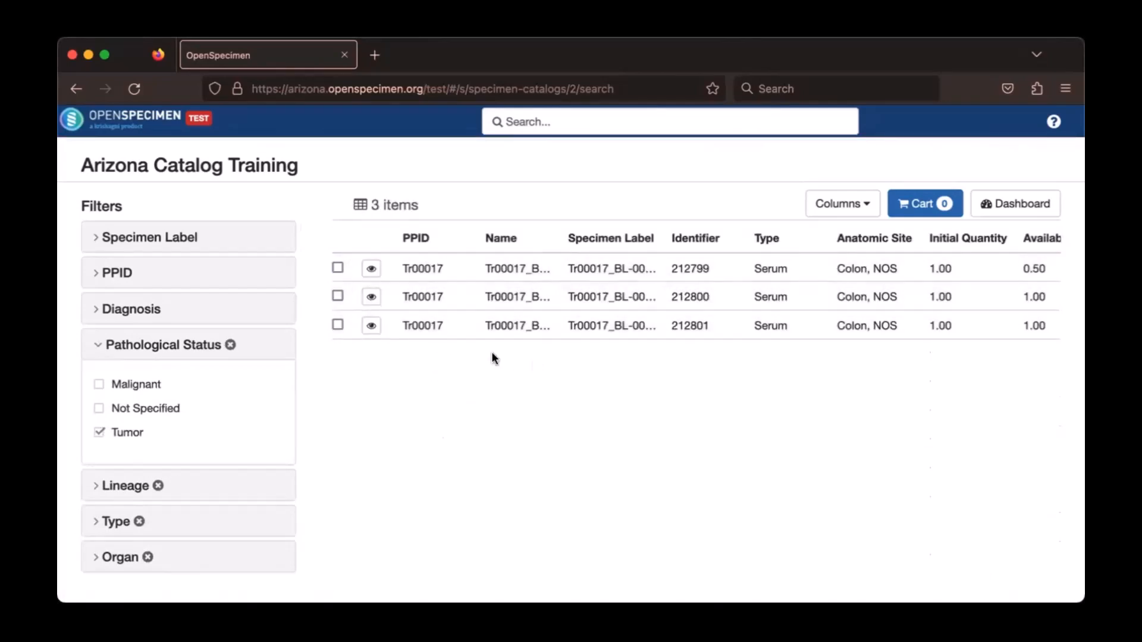
# Add the filtered Tr00017 serum specimens 212799, 212800 and 212801 to the cart and open the cart for review.
pyautogui.click(338, 268)
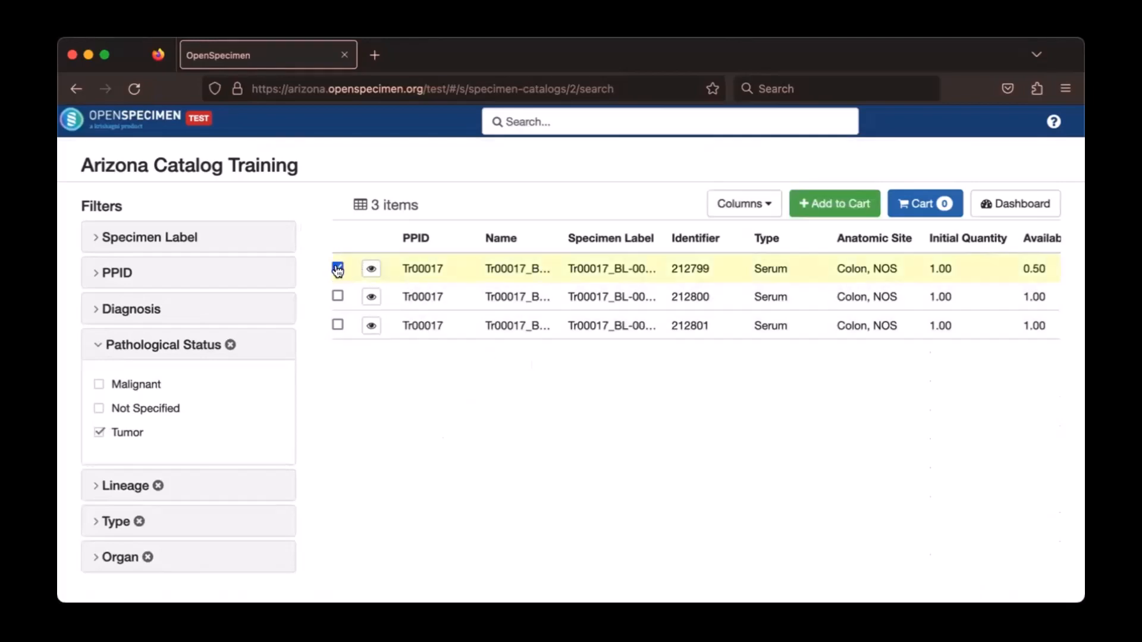
pyautogui.click(338, 297)
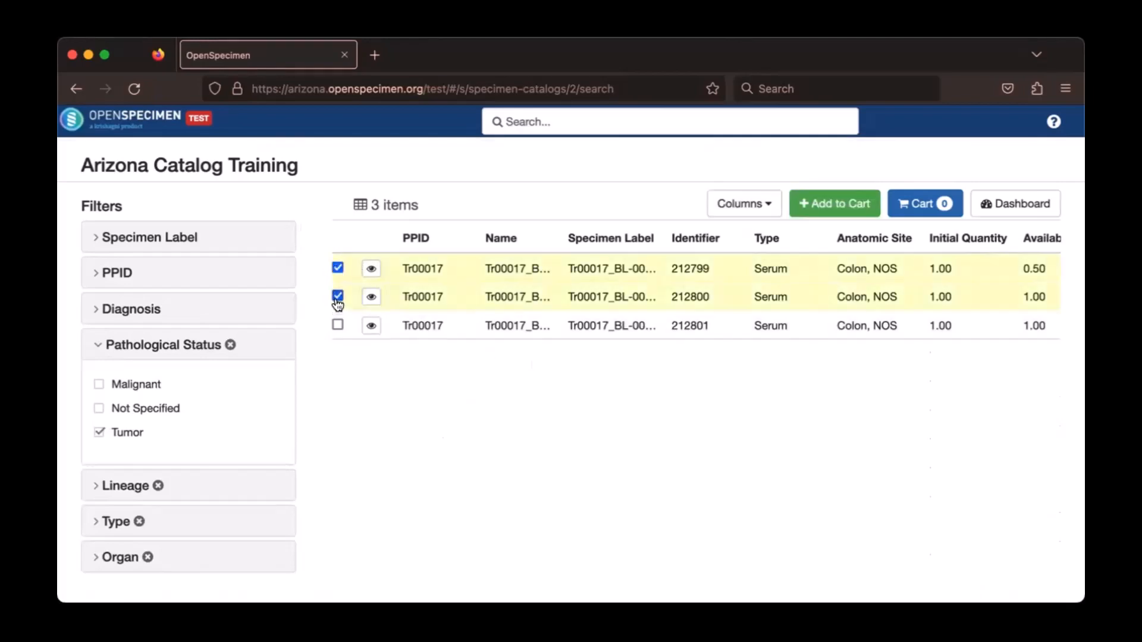
pyautogui.click(338, 324)
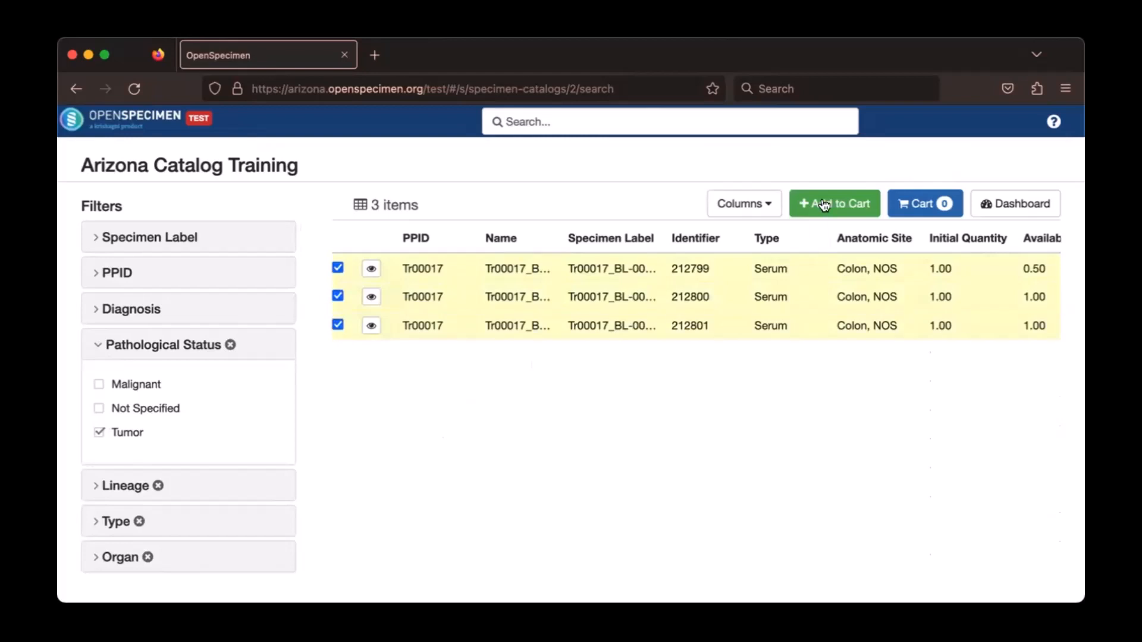
pyautogui.click(842, 210)
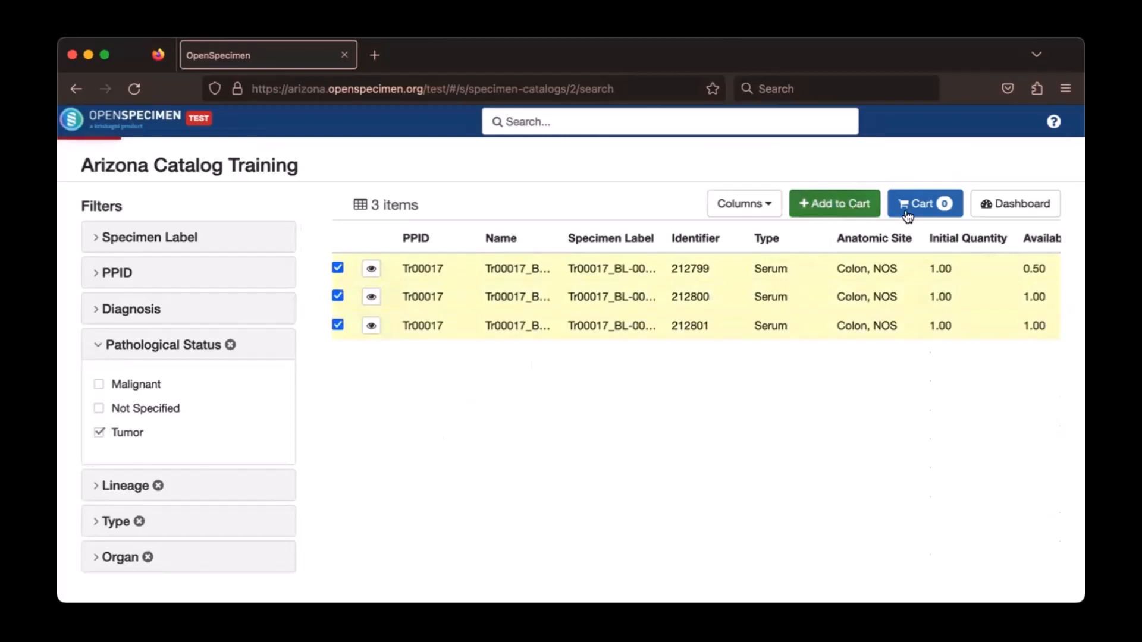
pyautogui.click(945, 208)
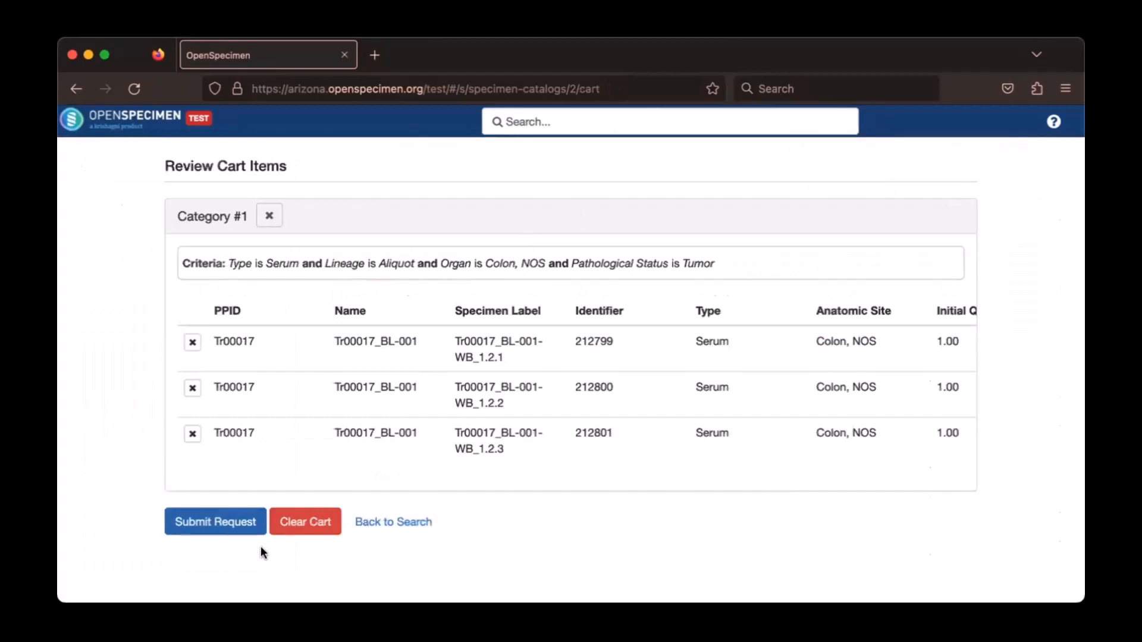
# Proceed from the reviewed cart to the request form and set the Institute to OpenSpecimen.
pyautogui.click(235, 528)
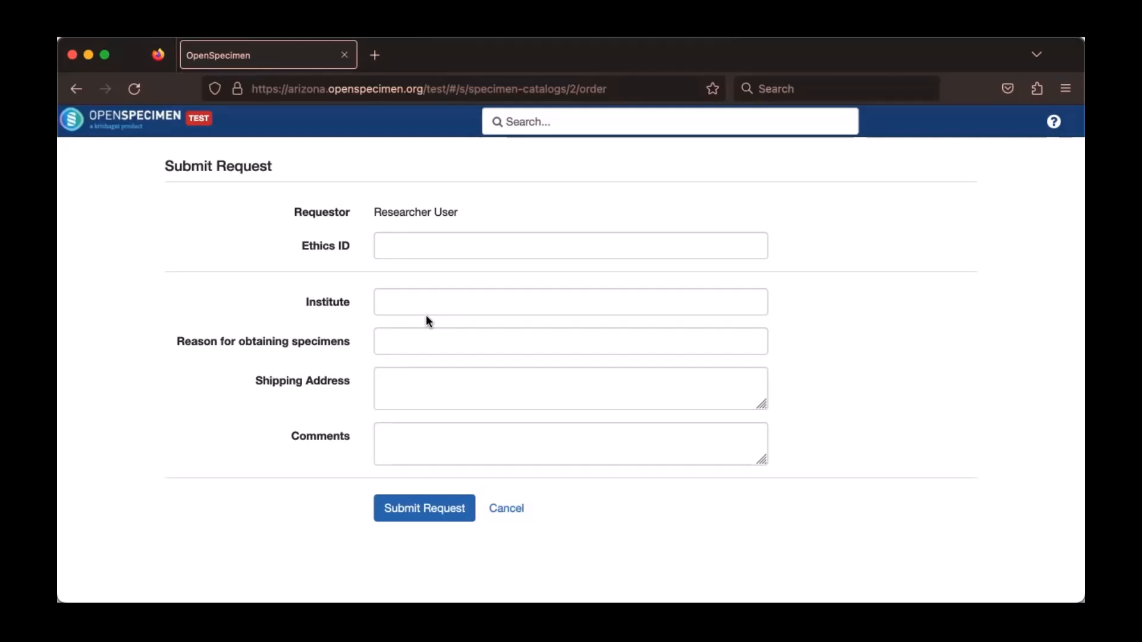
pyautogui.click(385, 300)
pyautogui.write('O')
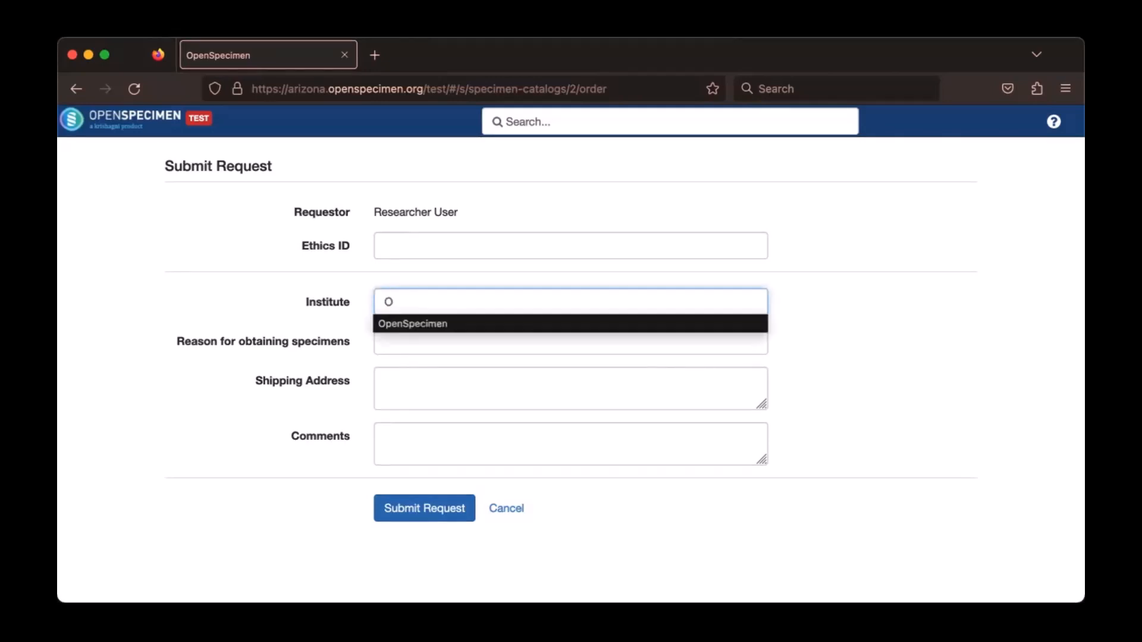
pyautogui.write('pe')
pyautogui.click(398, 324)
# Enter Project as the reason for obtaining specimens, the shipping address and the comment Training, and submit the request.
pyautogui.click(398, 330)
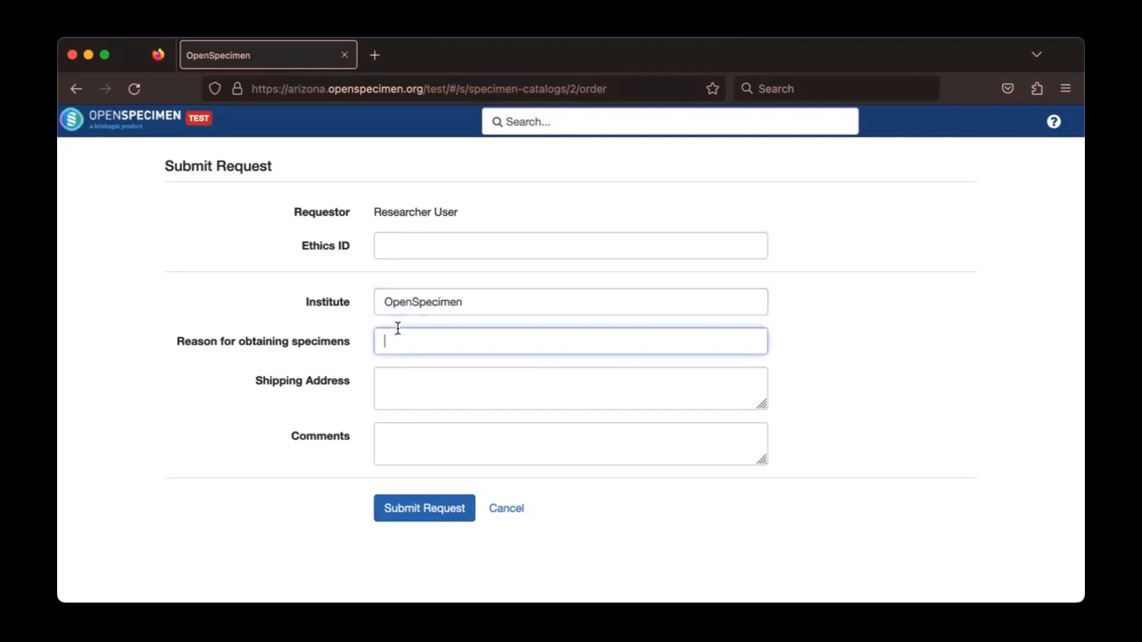
pyautogui.write('Proj')
pyautogui.click(399, 365)
pyautogui.click(398, 386)
pyautogui.click(424, 436)
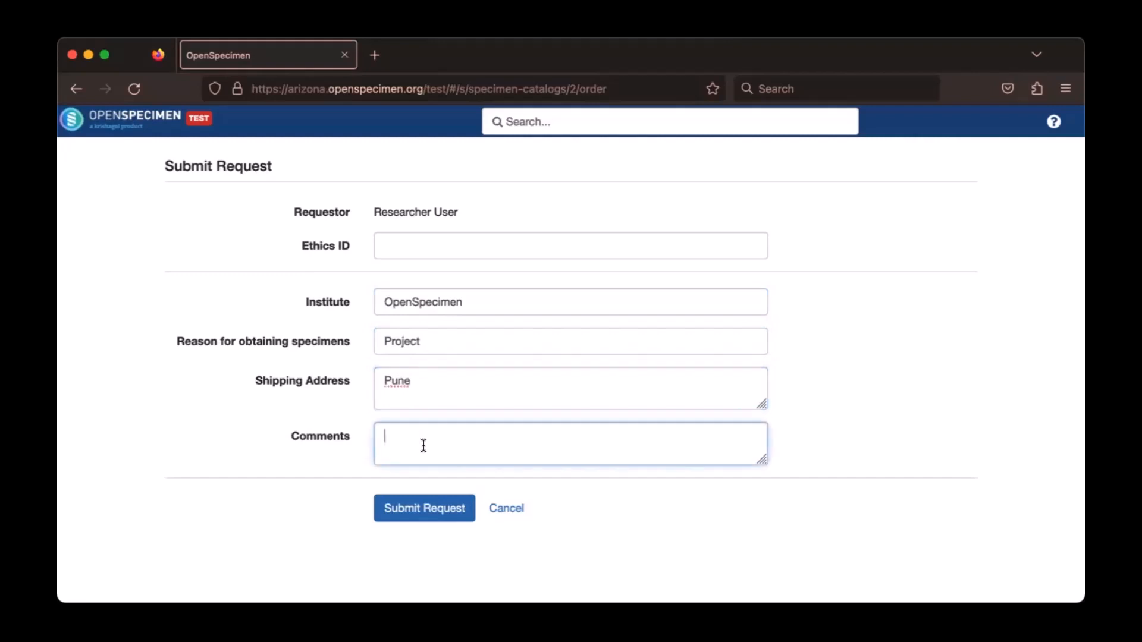
pyautogui.write('Training')
pyautogui.click(411, 517)
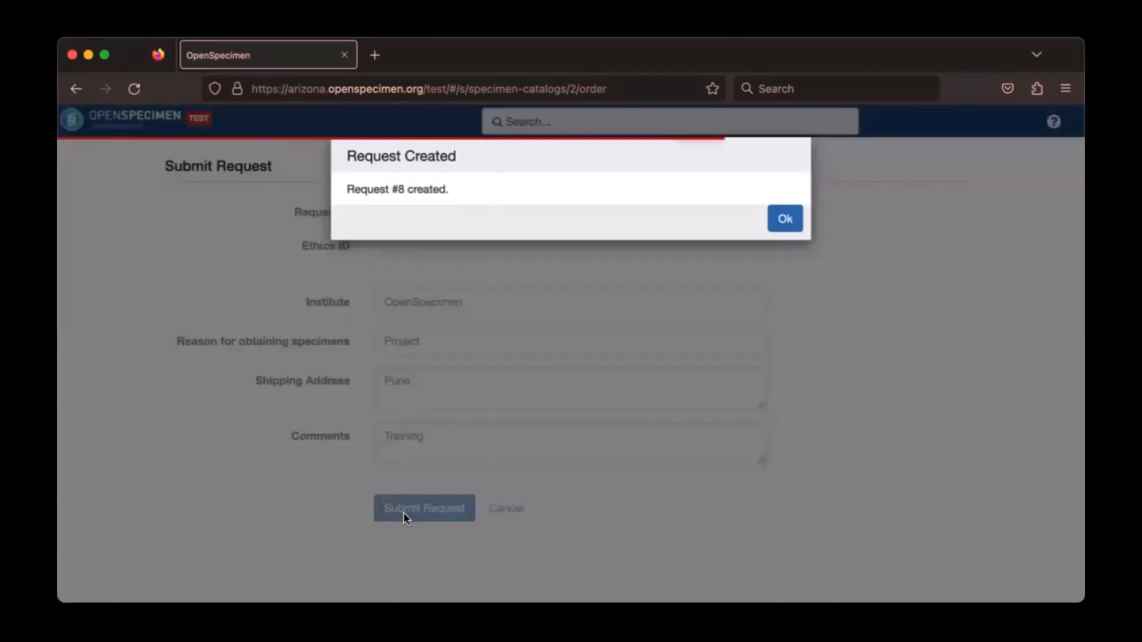
pyautogui.click(785, 220)
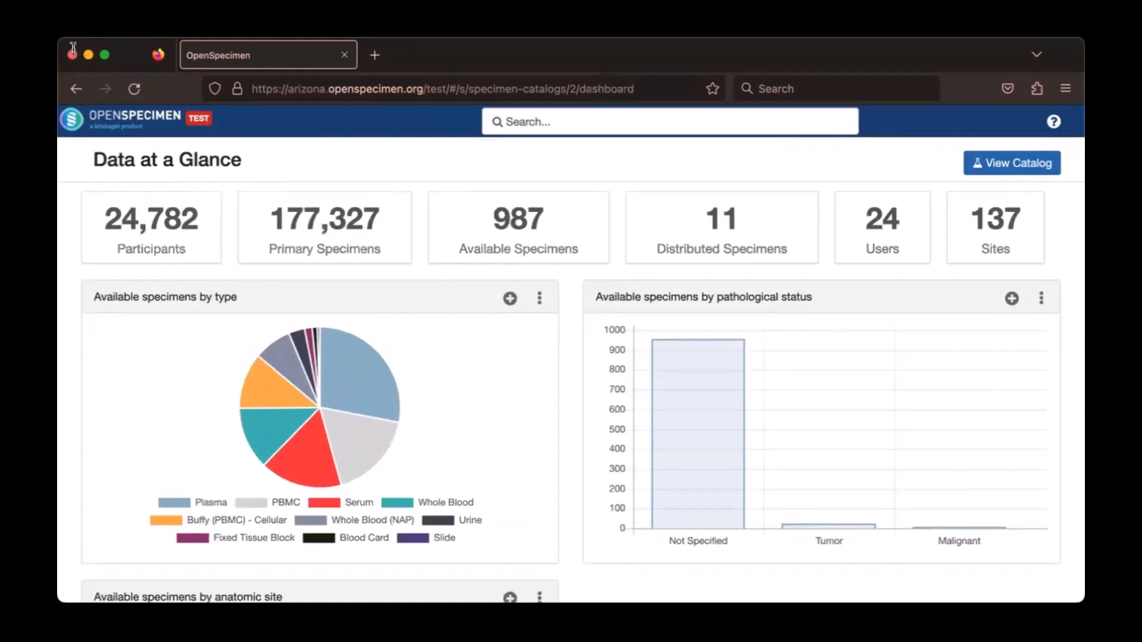
# Switch back to the administrator's session in Chrome and examine the Request Managers assigned to Arizona Catalog Training.
pyautogui.press('super+Tab')
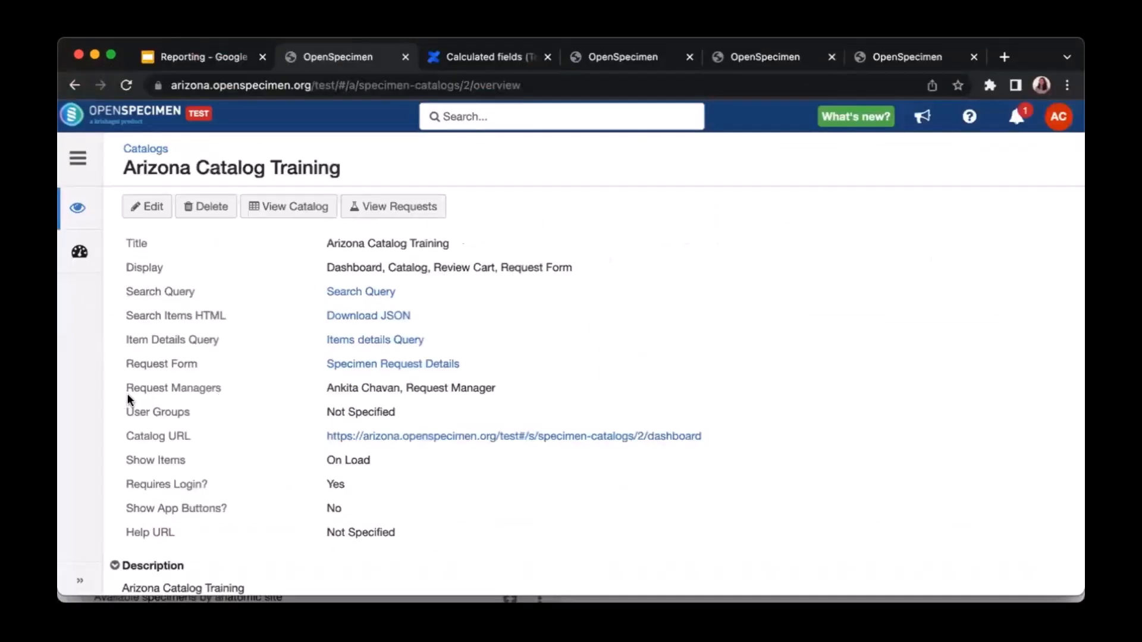
pyautogui.moveTo(126, 388); pyautogui.dragTo(228, 393)
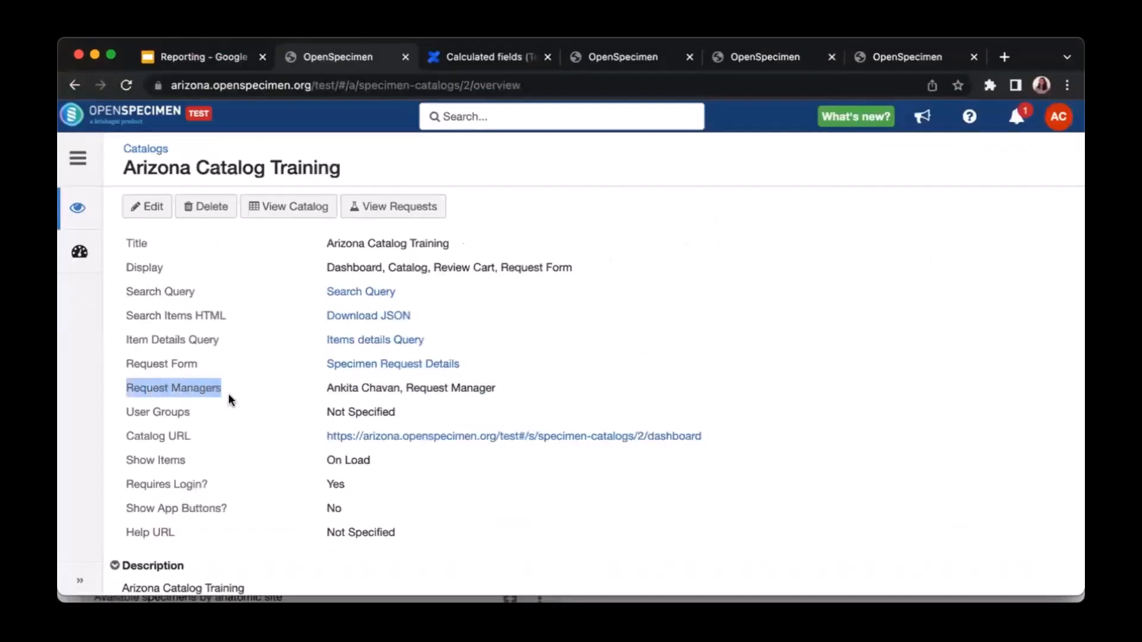
pyautogui.click(285, 387)
pyautogui.moveTo(324, 387); pyautogui.dragTo(507, 392)
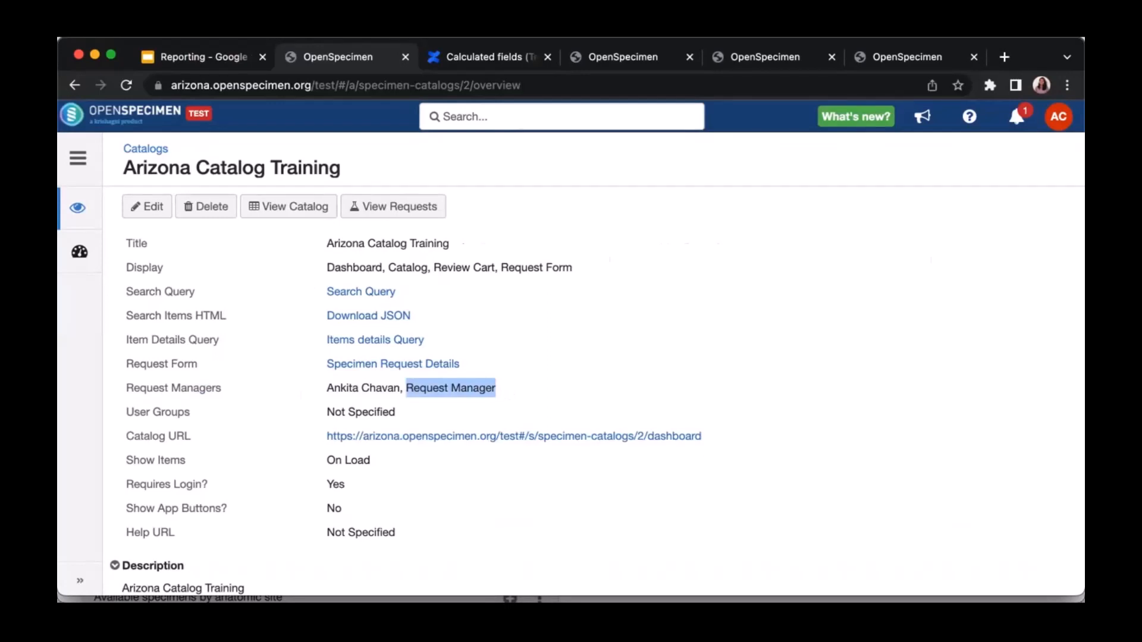
# Look at the slide showing the new specimen request notification e-mail and return to the Arizona Catalog Training overview.
pyautogui.click(176, 66)
pyautogui.press('Up')
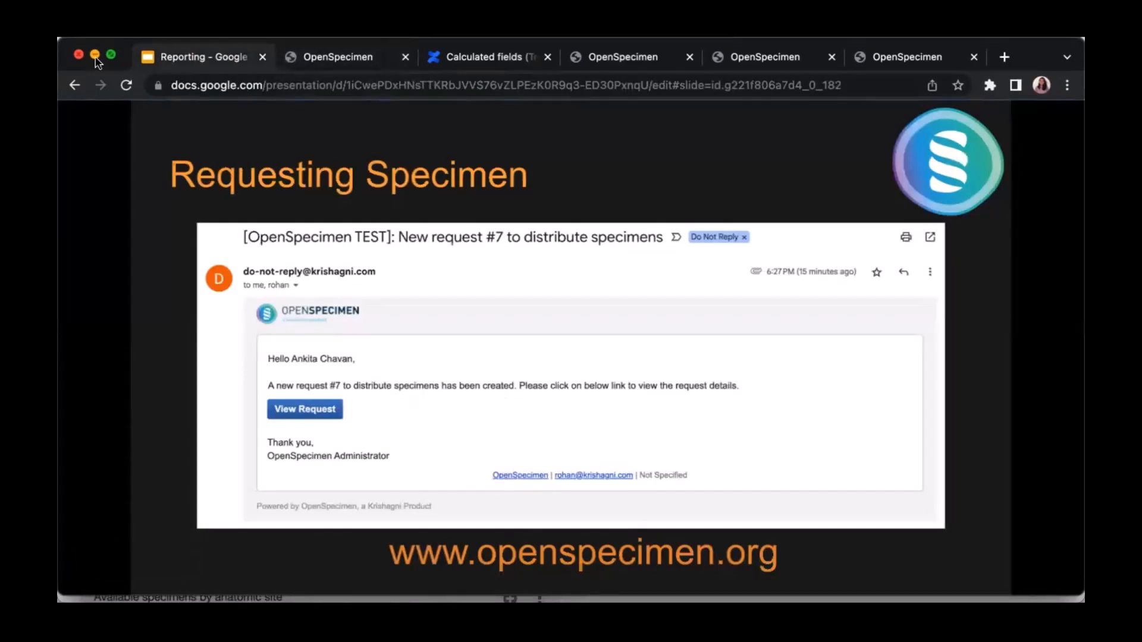
pyautogui.click(337, 65)
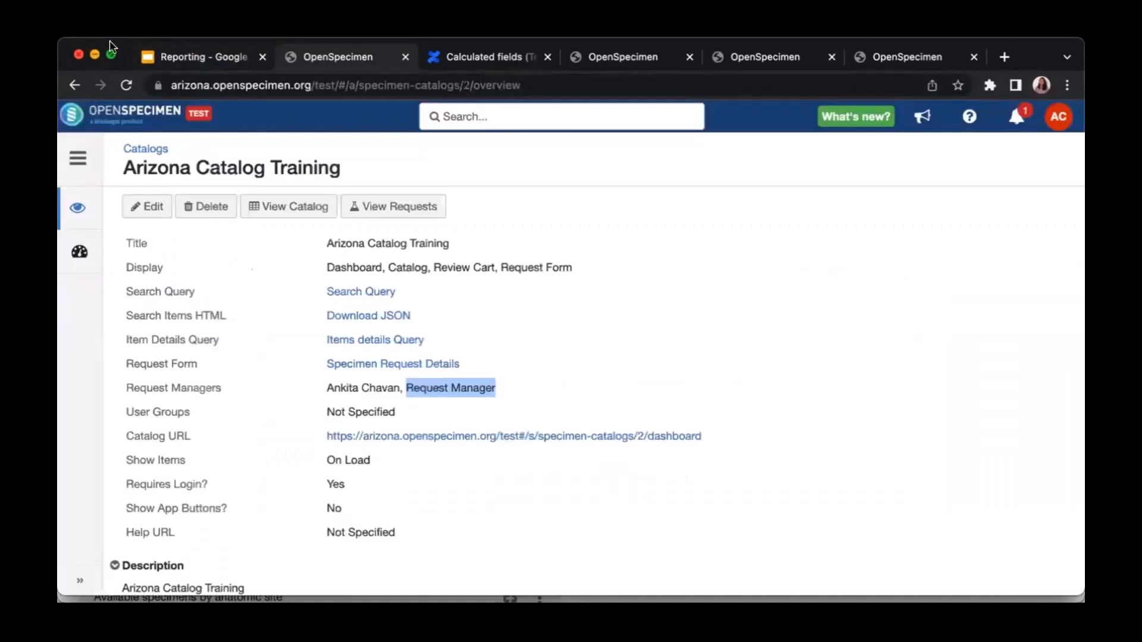
# Switch to the request manager's session in Safari and open the list of requests for the Arizona Catalog Training catalog.
pyautogui.press('super+Tab')
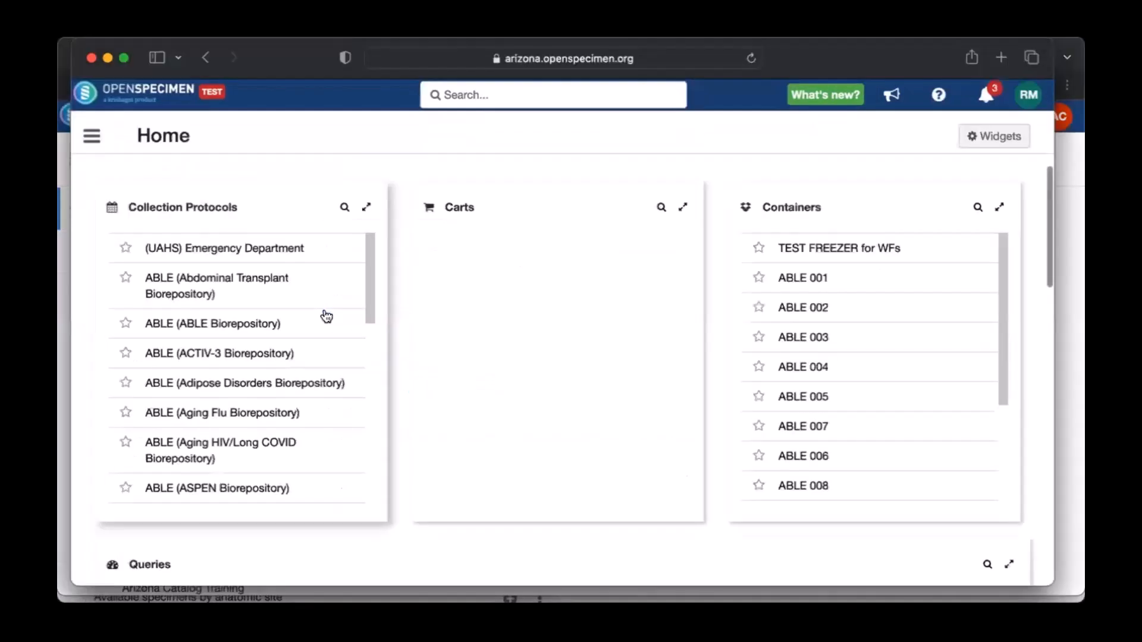
pyautogui.click(1029, 95)
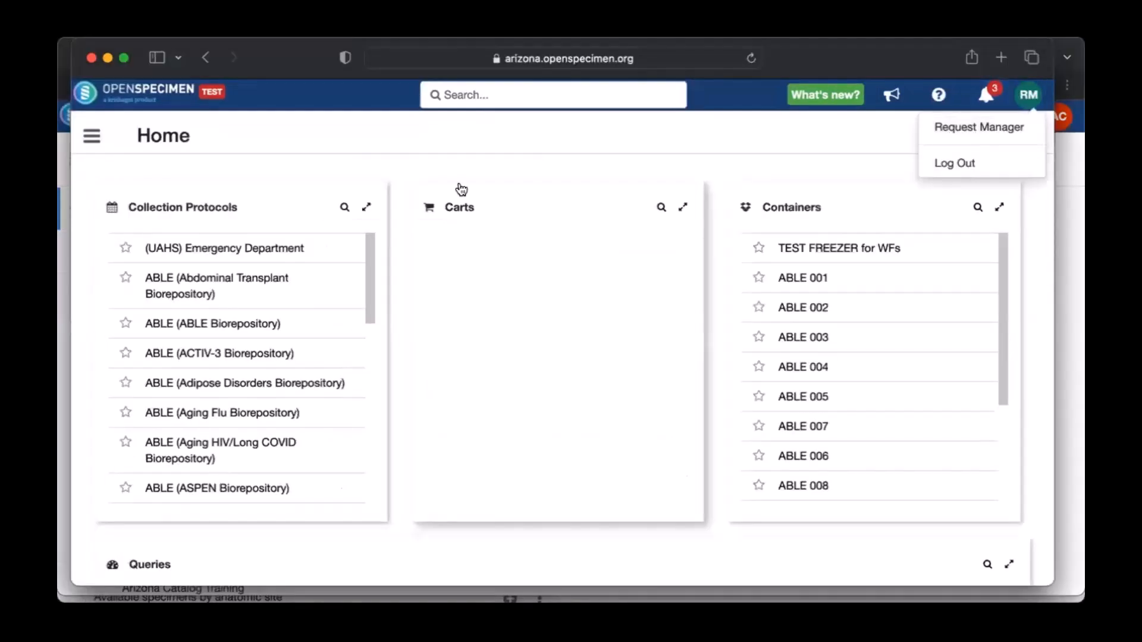
pyautogui.click(96, 140)
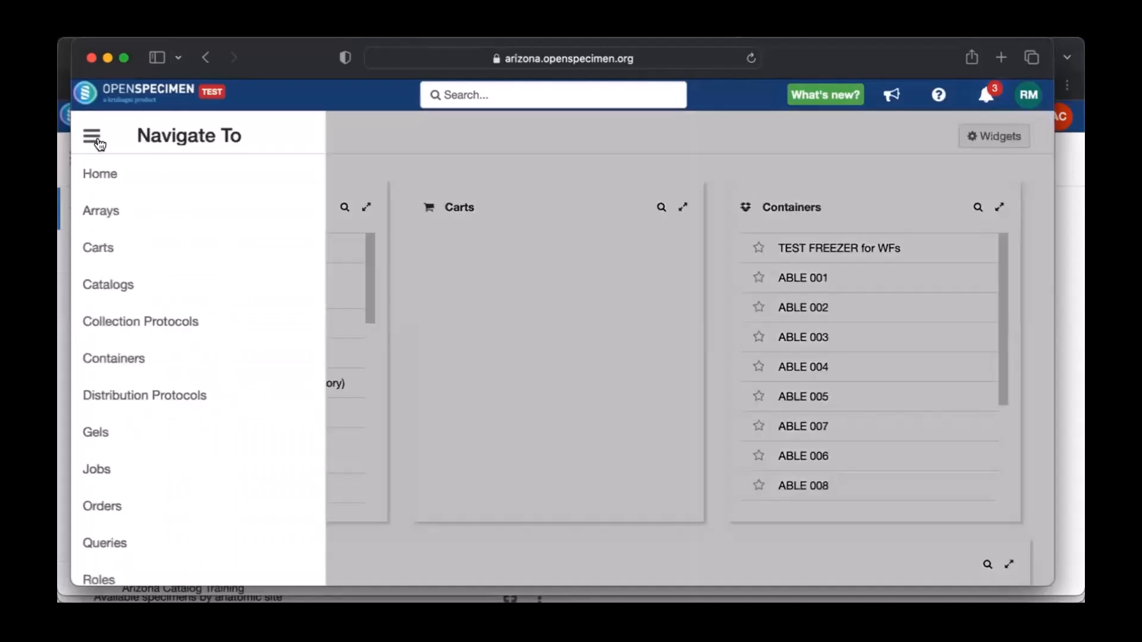
pyautogui.scroll(-3, 158, 372)
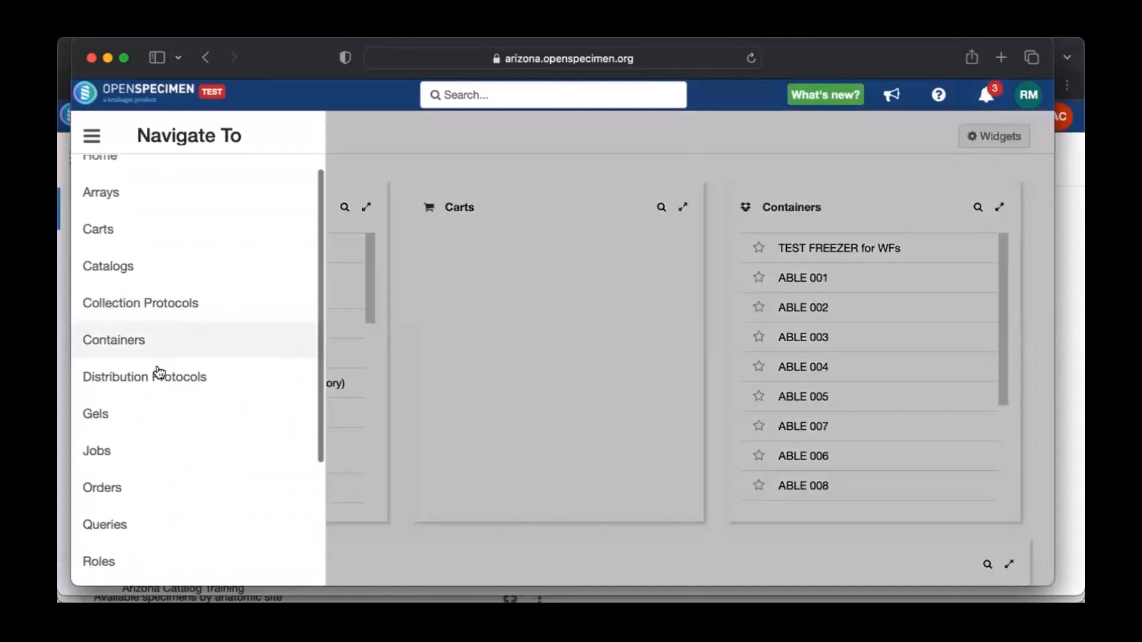
pyautogui.scroll(3, 149, 339)
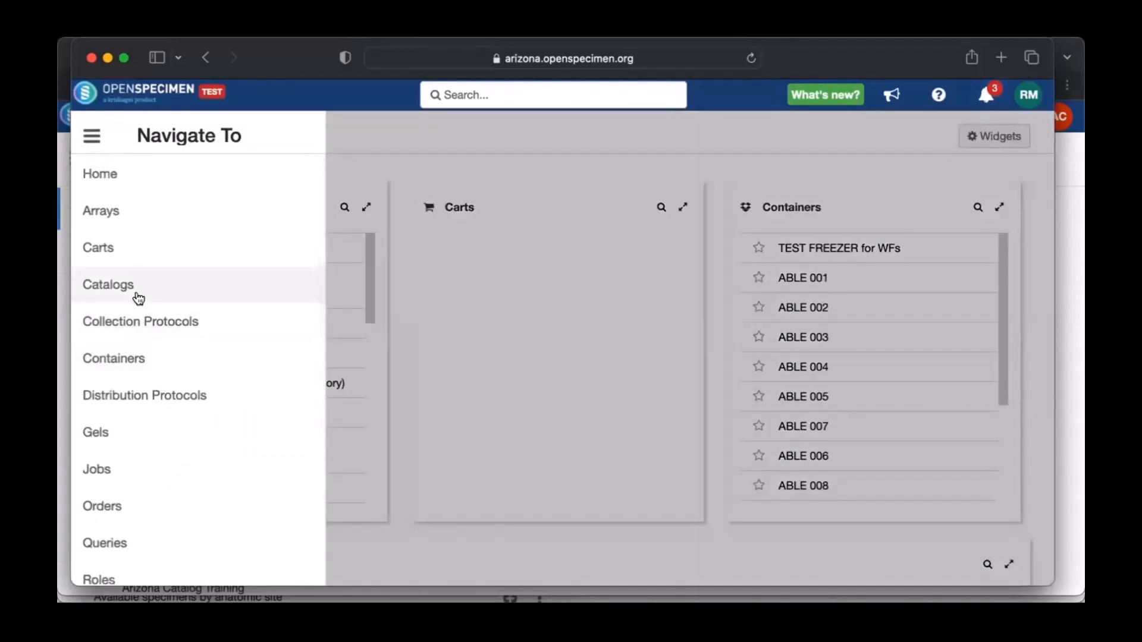
pyautogui.click(139, 297)
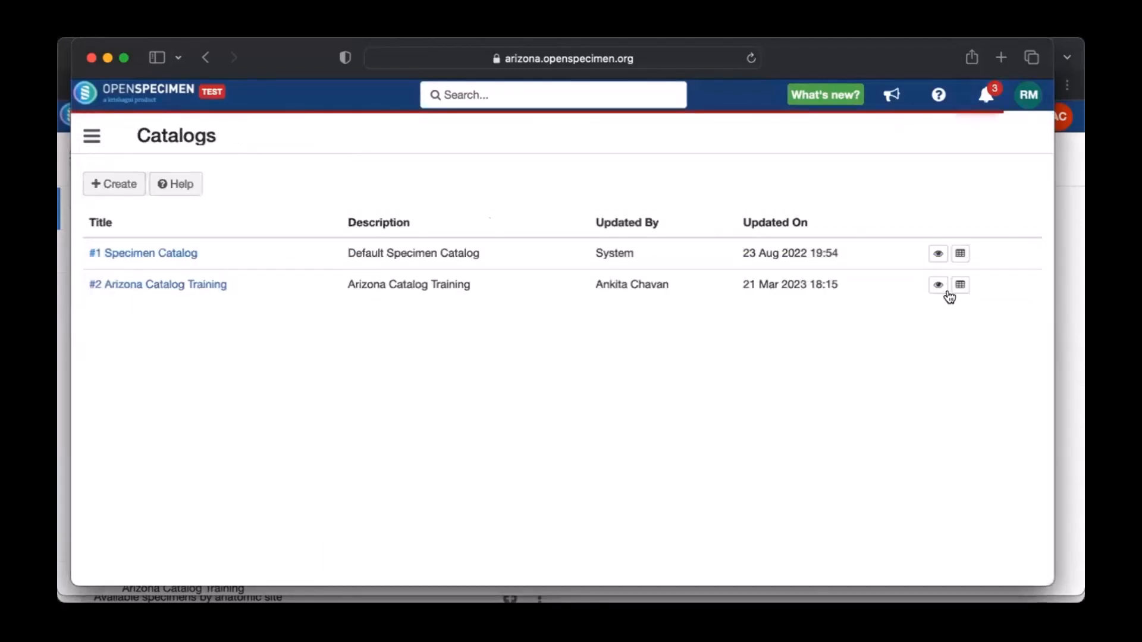
pyautogui.click(938, 286)
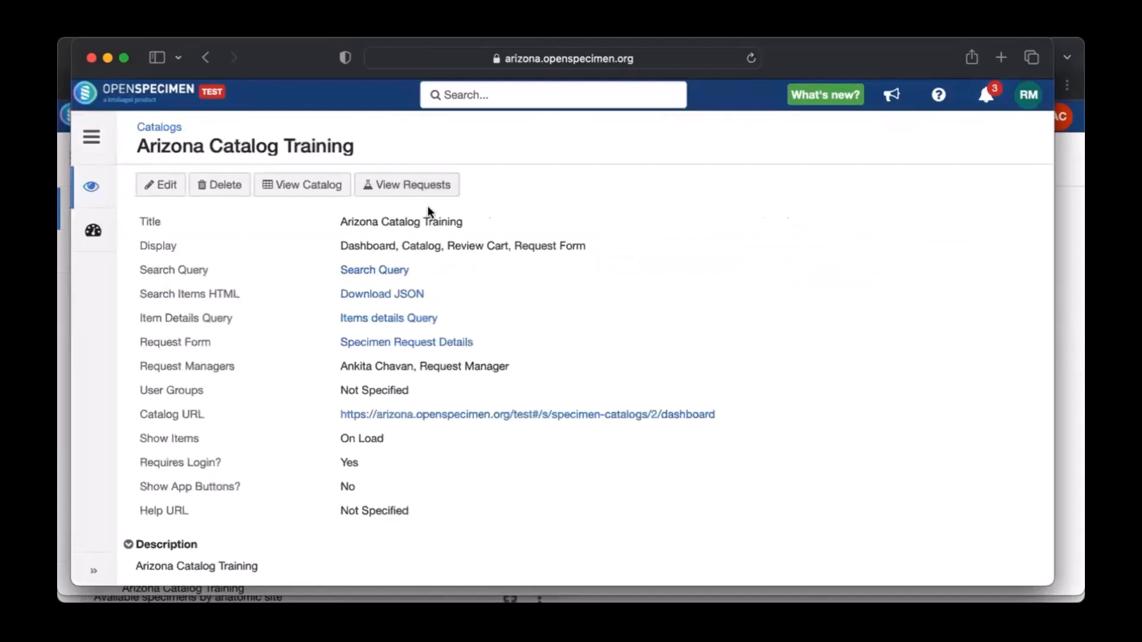
pyautogui.click(406, 181)
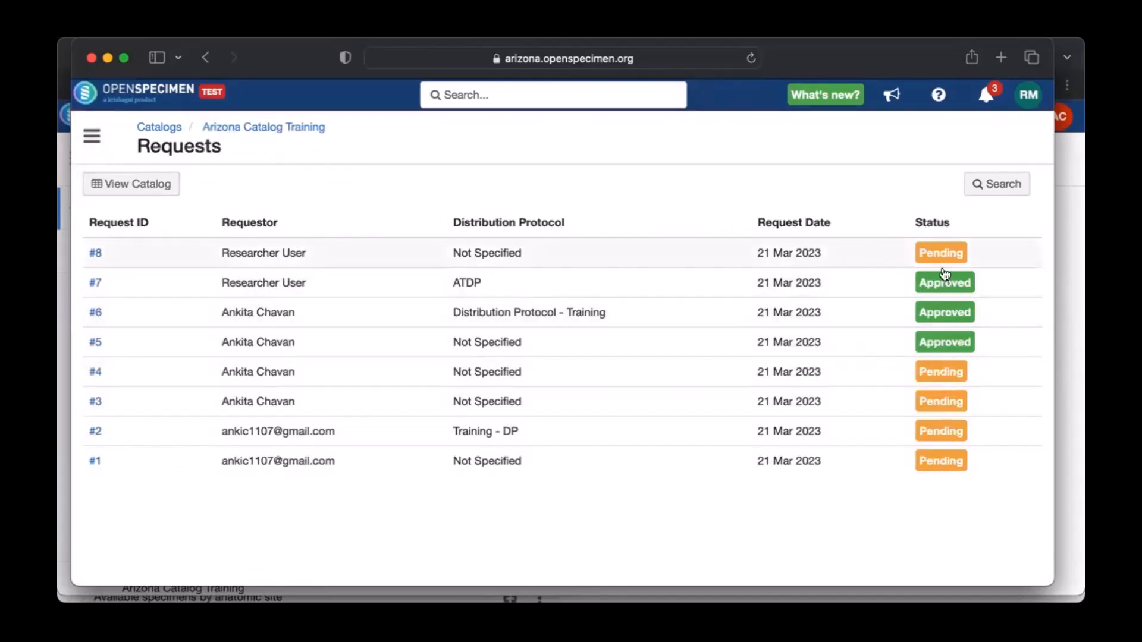
# Open pending request #8 and examine the collection protocol and storage location of its requested specimens.
pyautogui.click(230, 256)
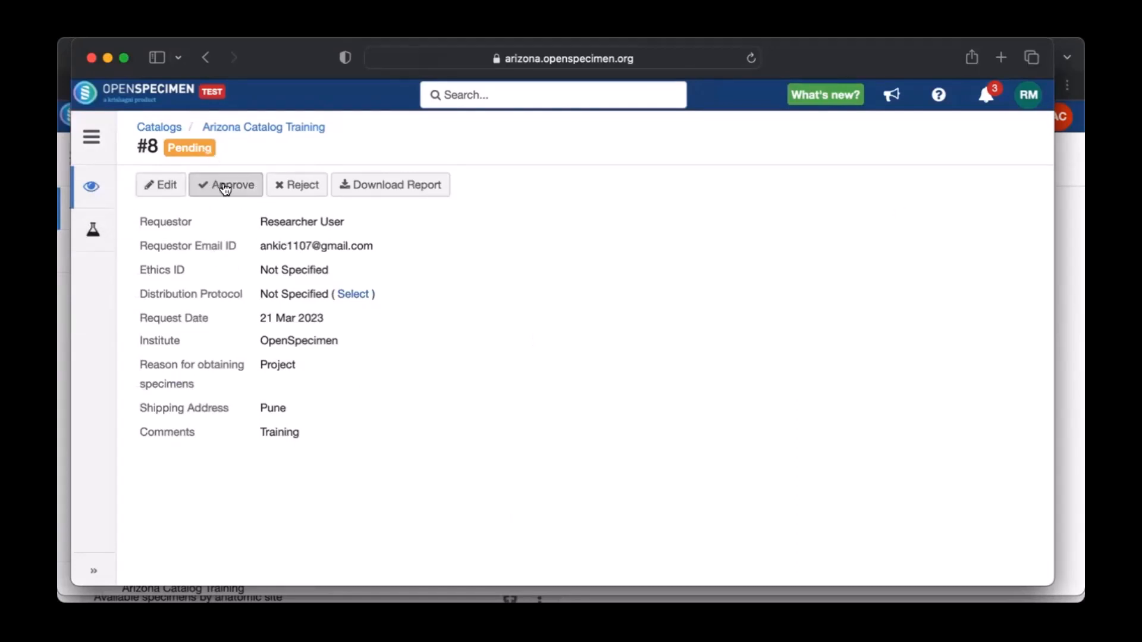
pyautogui.click(93, 232)
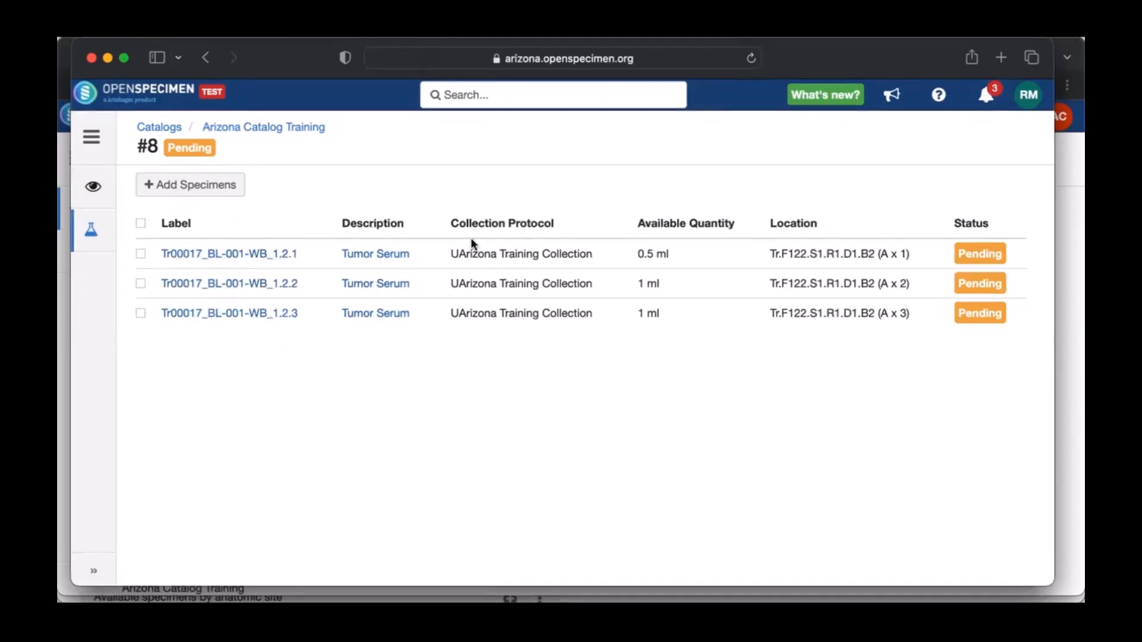
pyautogui.moveTo(592, 254); pyautogui.dragTo(448, 255)
pyautogui.moveTo(768, 254); pyautogui.dragTo(907, 254)
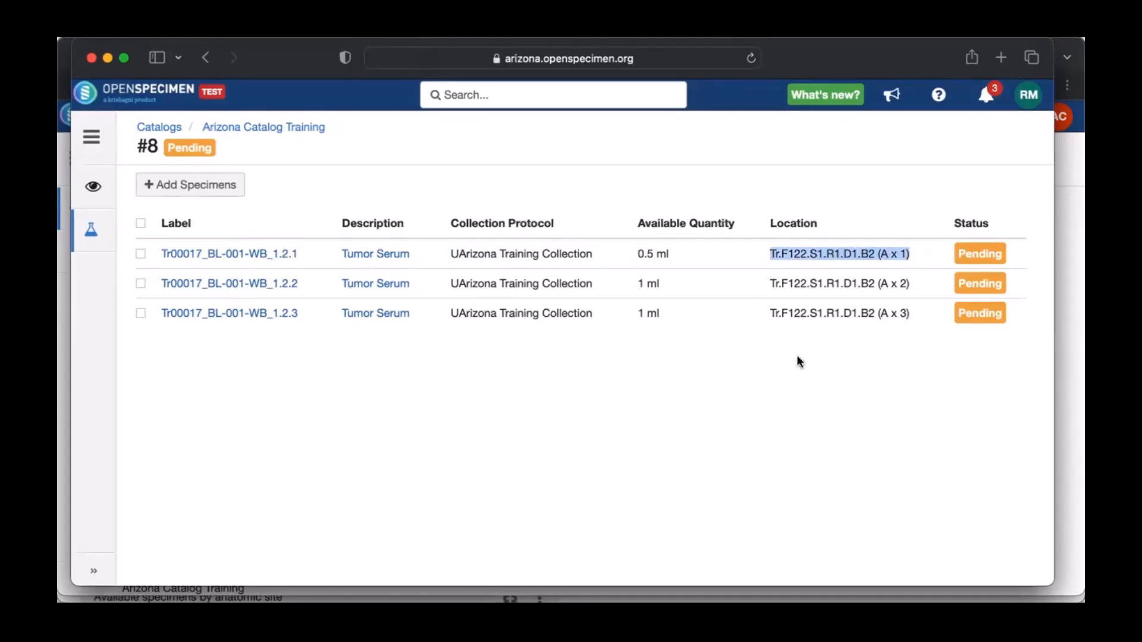
# Return to the overview of request #8 and start its approval with the approval comment All Fine.
pyautogui.click(94, 182)
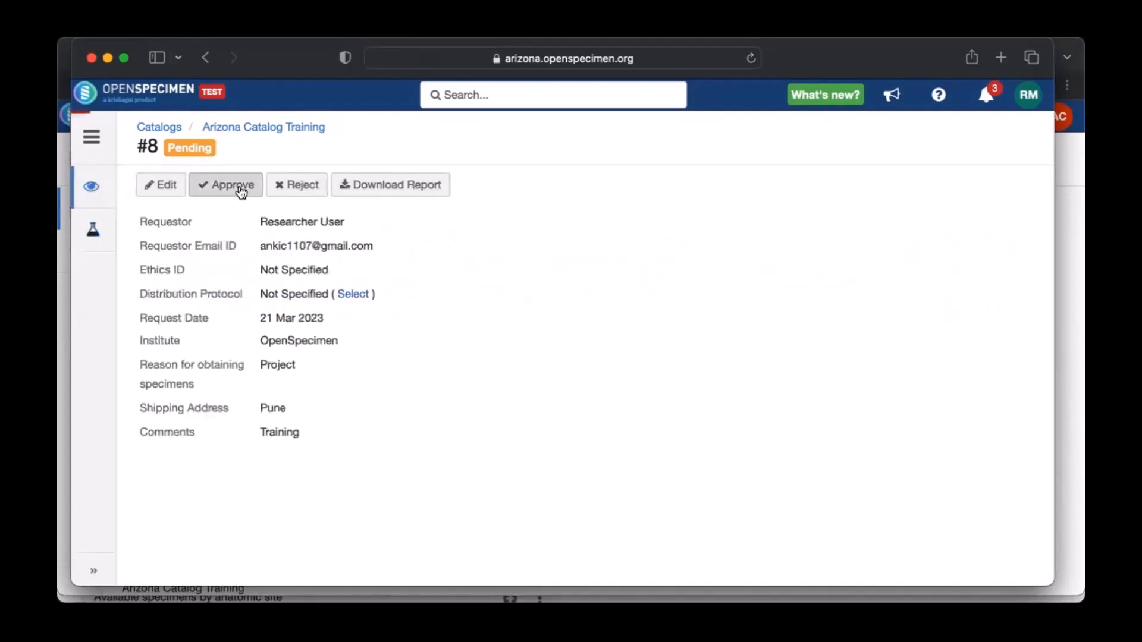
pyautogui.click(241, 189)
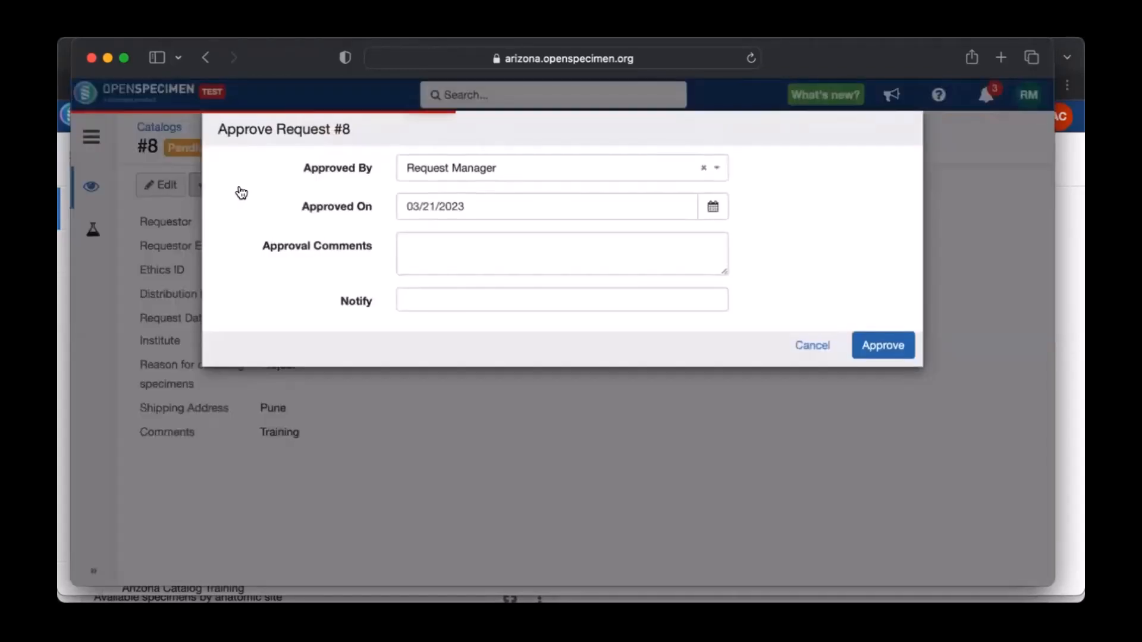
pyautogui.click(447, 269)
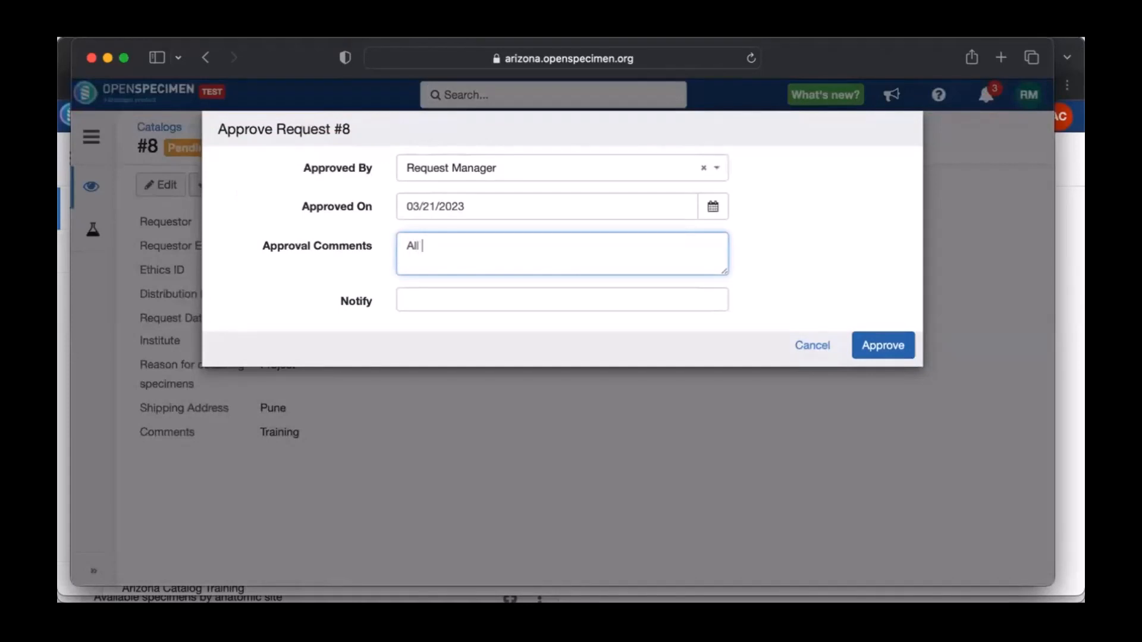
pyautogui.write('ine')
# Add a user to notify about the decision and approve request #8.
pyautogui.click(451, 301)
pyautogui.scroll(-1, 458, 399)
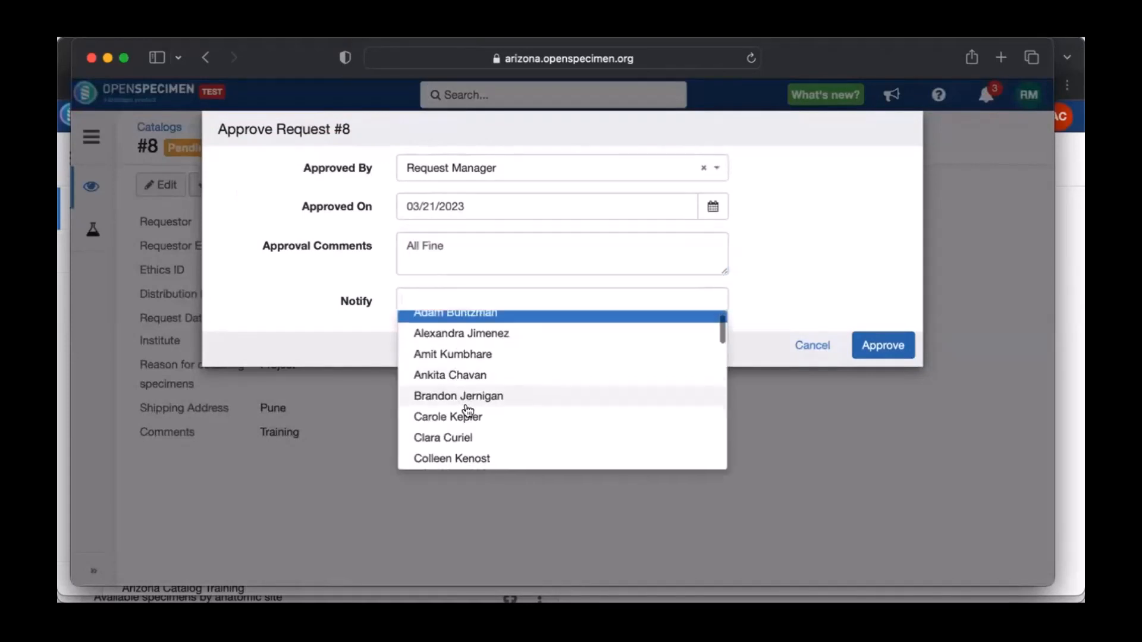
pyautogui.scroll(1, 467, 411)
pyautogui.scroll(-2, 468, 411)
pyautogui.scroll(2, 468, 411)
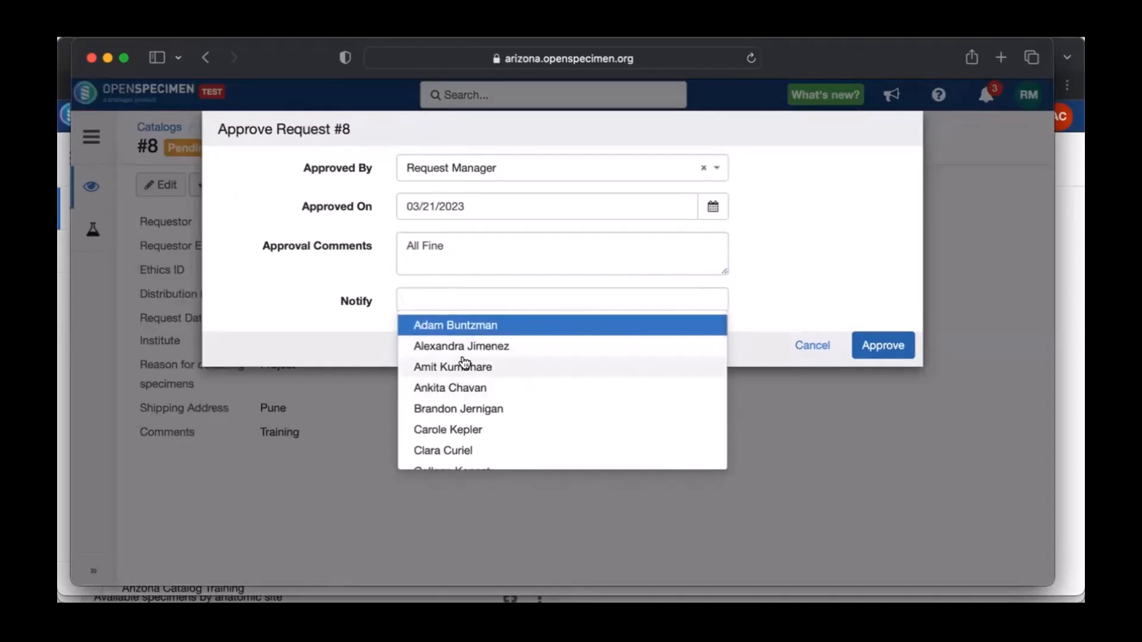
pyautogui.click(468, 388)
pyautogui.click(474, 318)
pyautogui.scroll(-3, 469, 407)
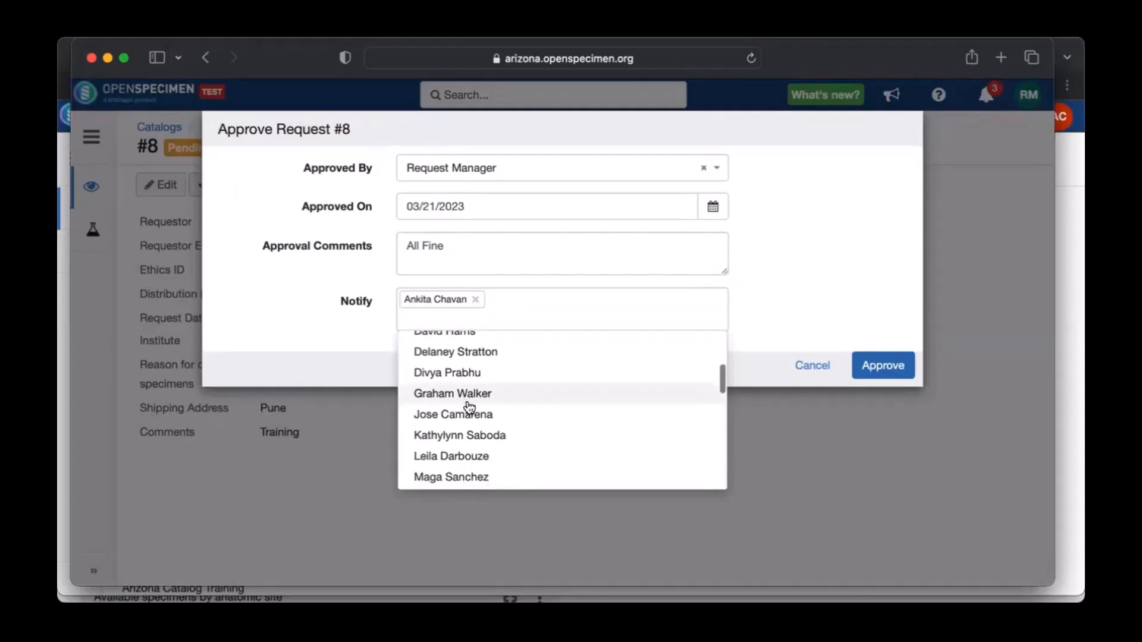
pyautogui.click(468, 400)
pyautogui.click(566, 299)
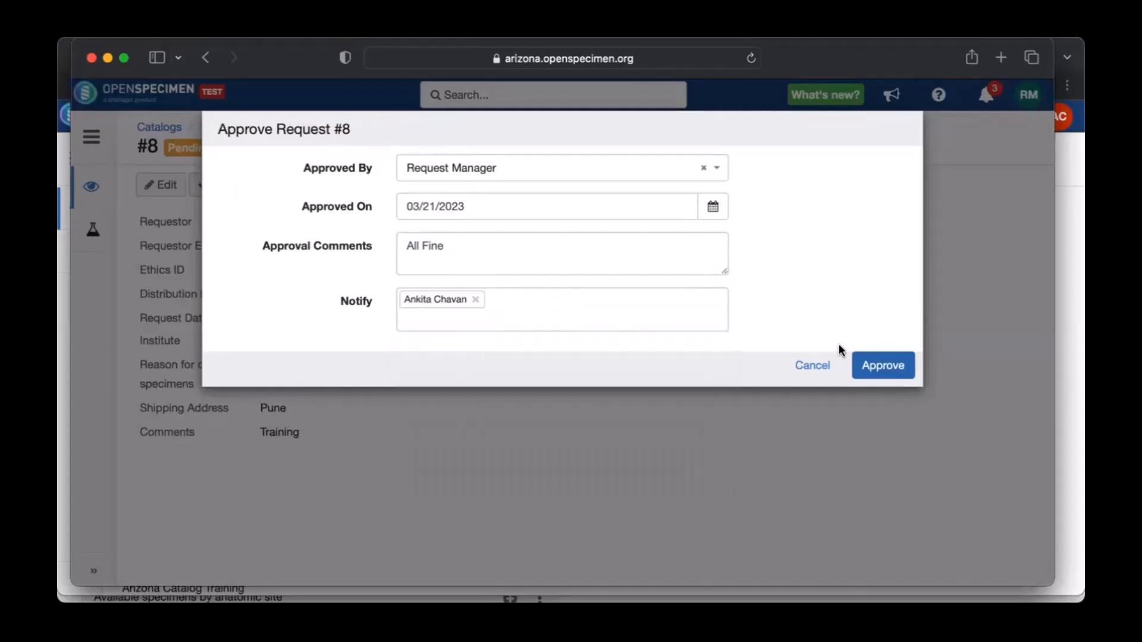
pyautogui.click(856, 361)
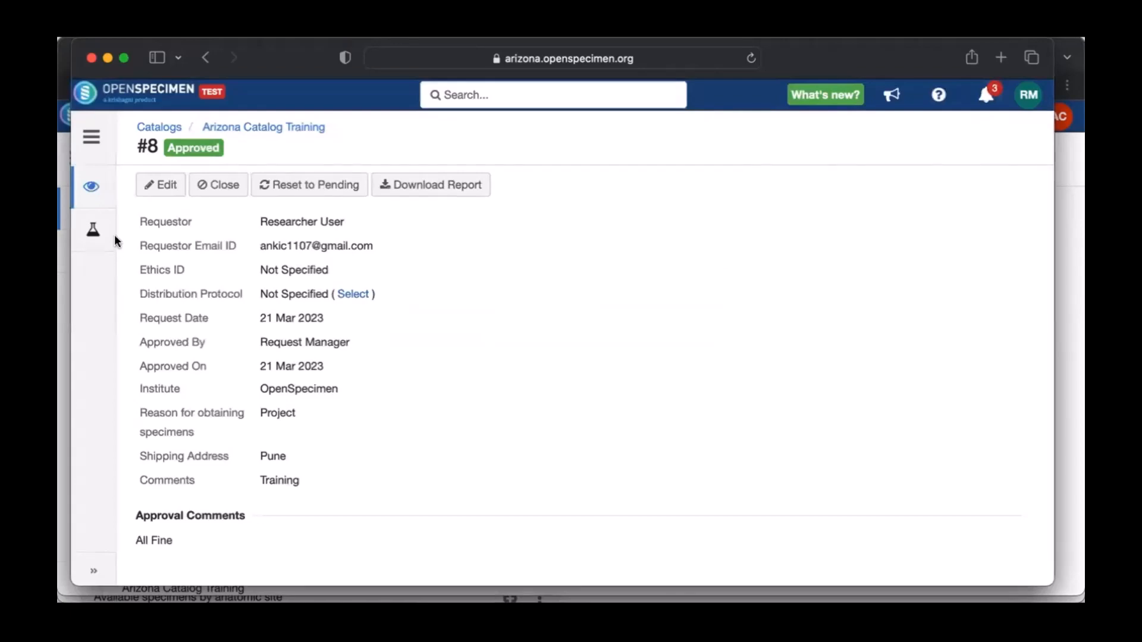
# Select all three specimens of approved request #8 and start a distribution order under the ATDP distribution protocol.
pyautogui.click(93, 230)
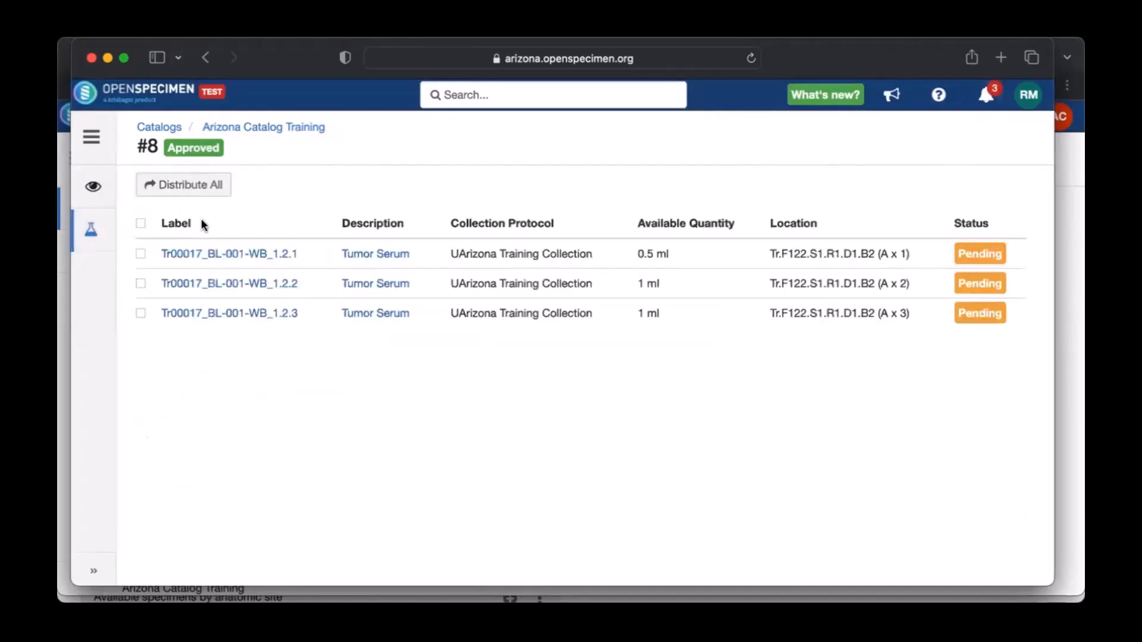
pyautogui.click(140, 254)
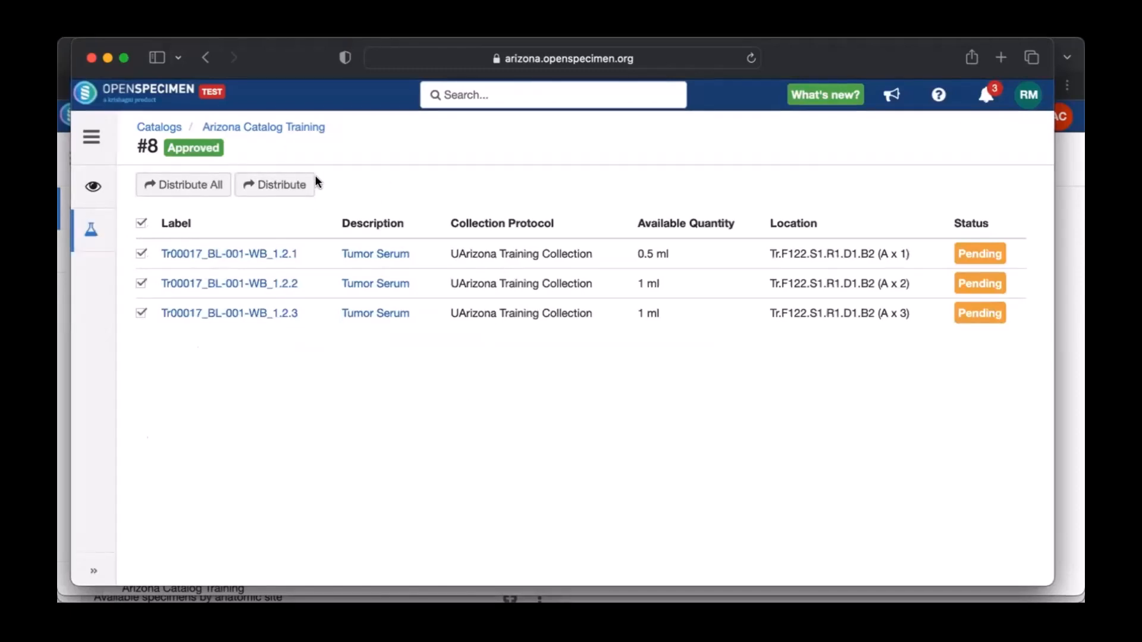
pyautogui.click(255, 189)
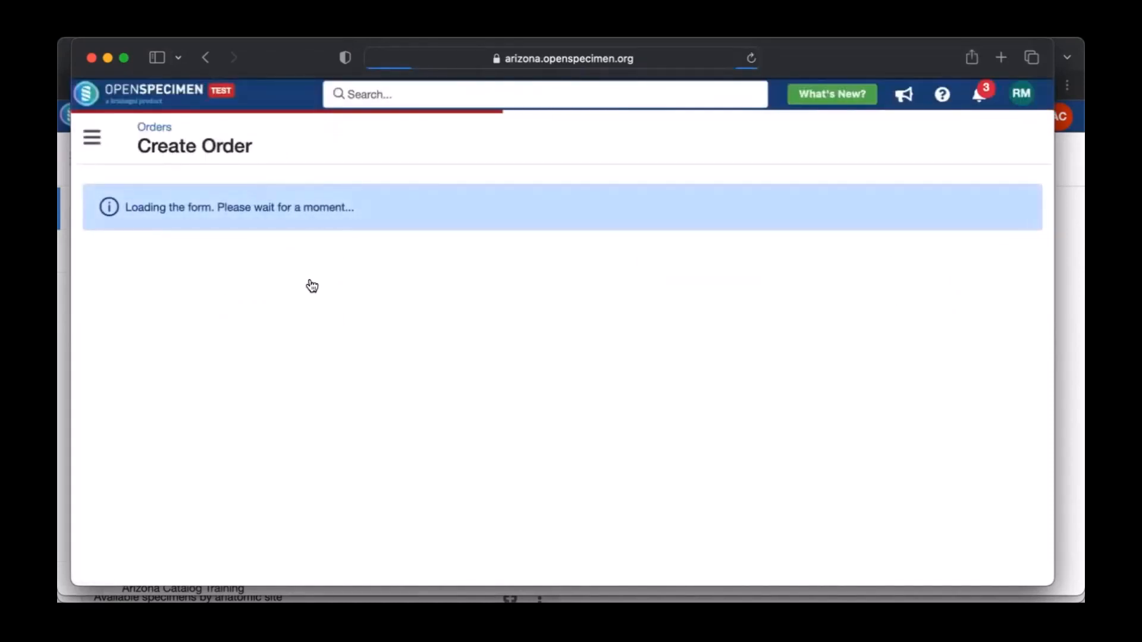
pyautogui.click(293, 321)
pyautogui.click(267, 407)
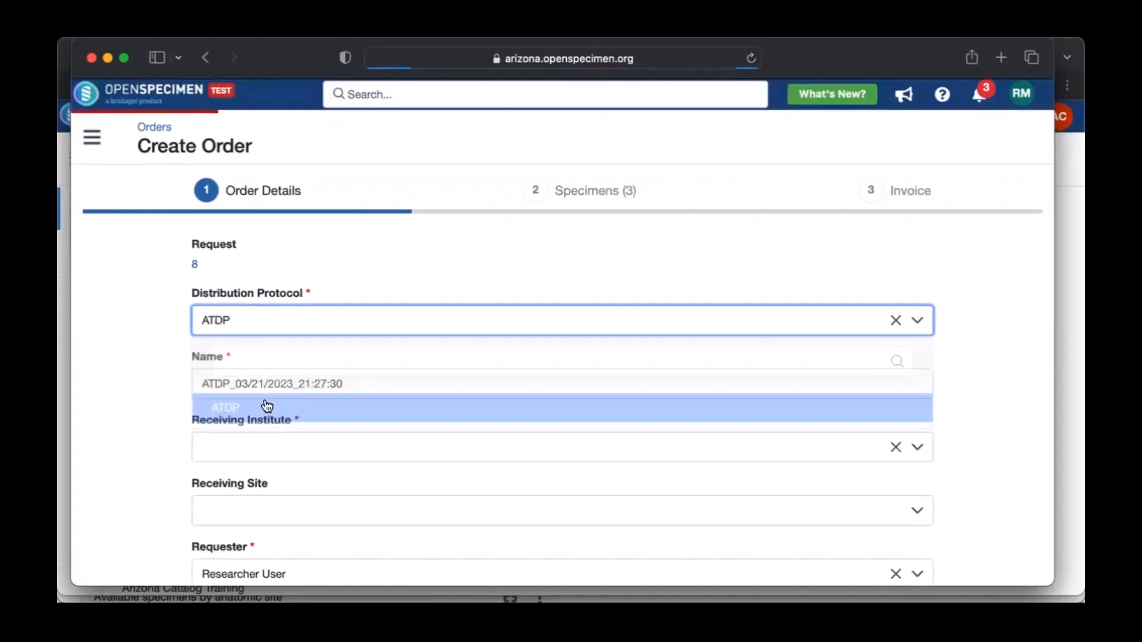
# Review the order details, proceed to the order's specimen list and try to distribute the three serum specimens.
pyautogui.scroll(-3, 263, 405)
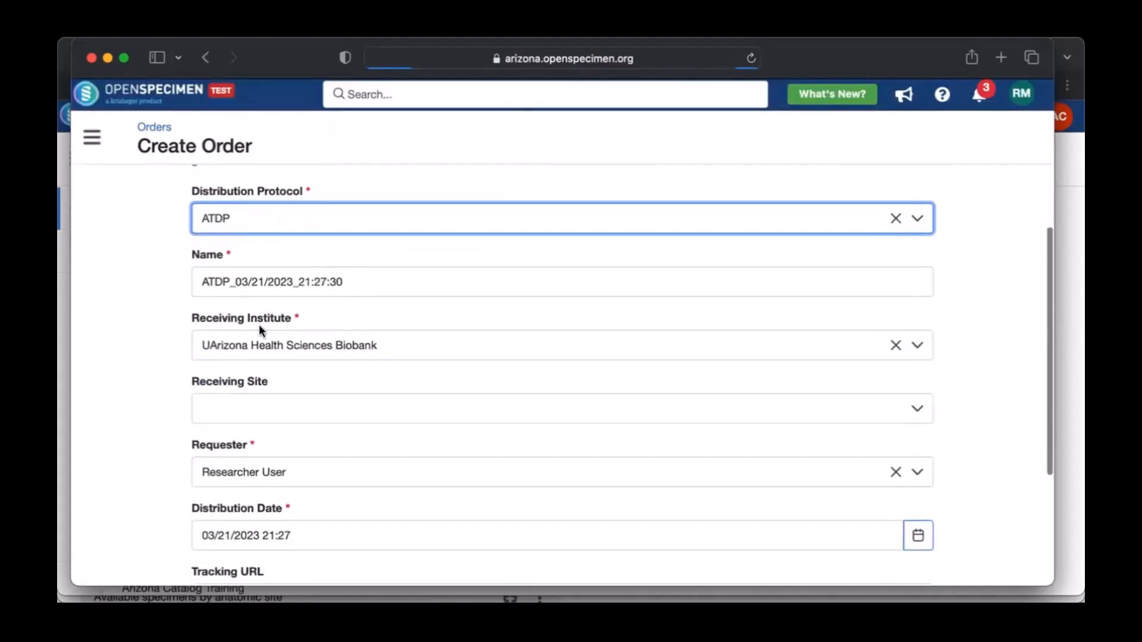
pyautogui.scroll(-1, 258, 324)
pyautogui.scroll(-3, 334, 357)
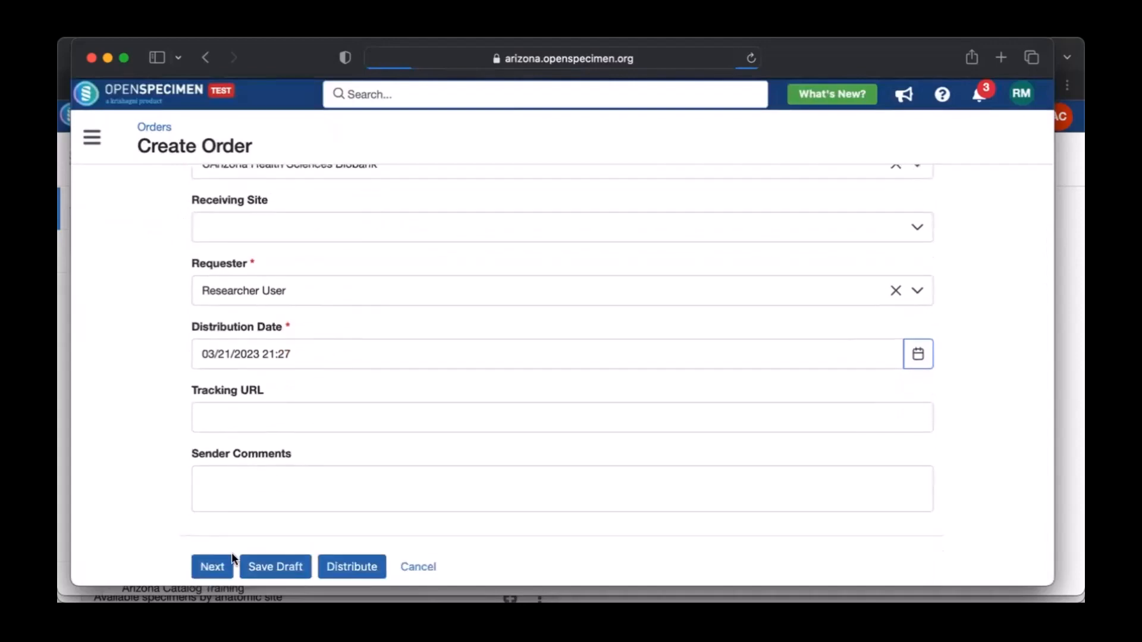
pyautogui.click(207, 561)
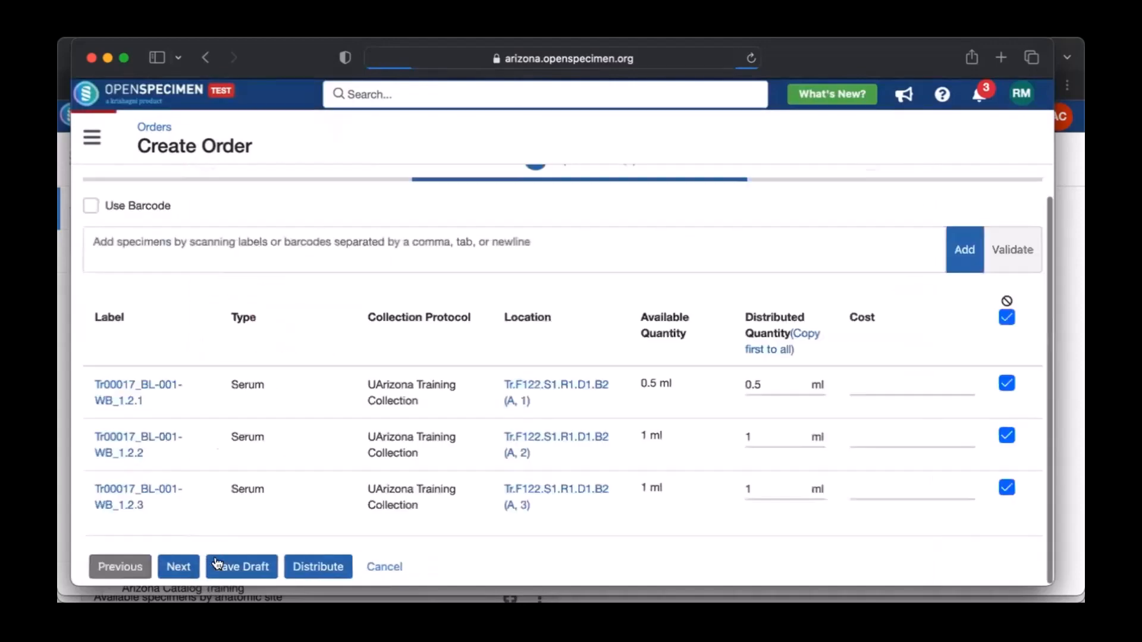
pyautogui.hscroll(3, 911, 424)
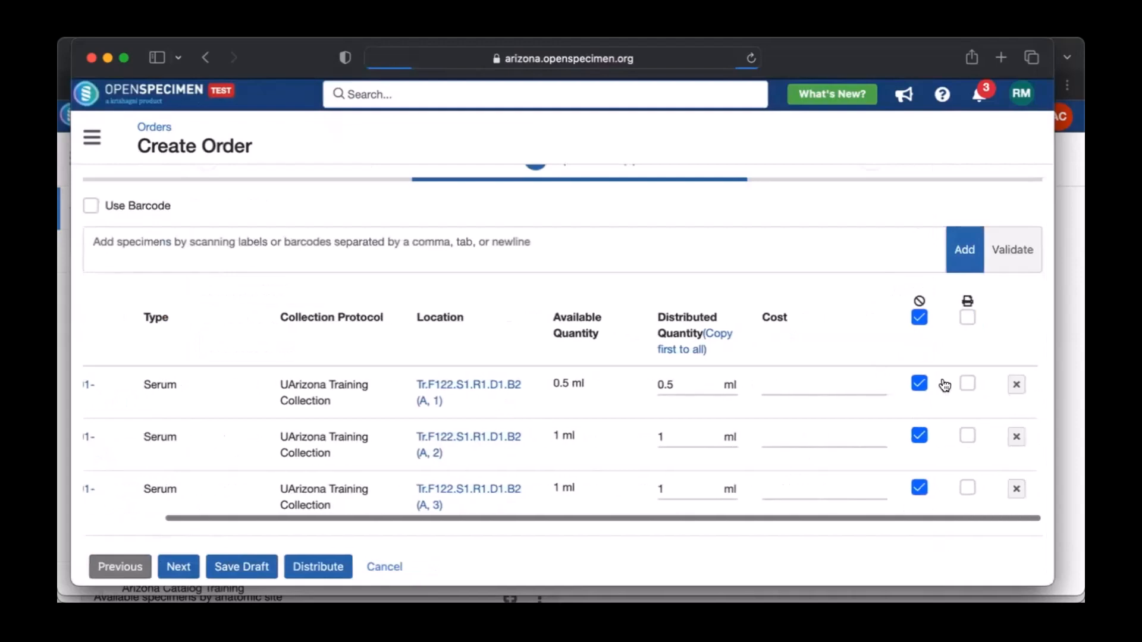
pyautogui.click(301, 565)
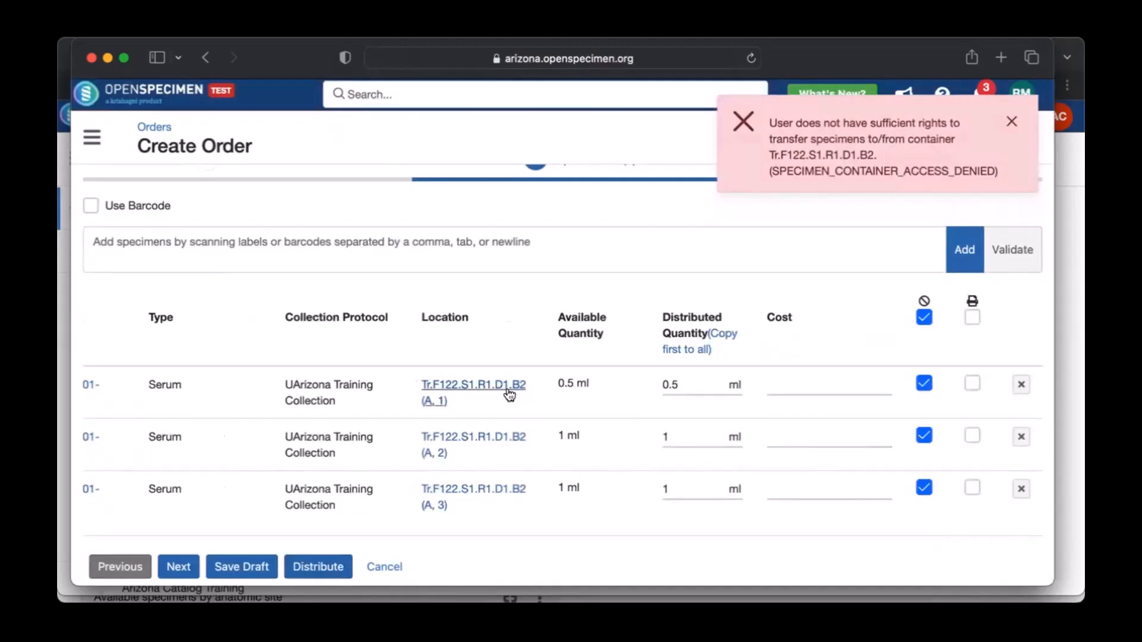
# Recheck the specimen locations and distributed quantities in the order and try distributing the specimens again.
pyautogui.hscroll(-3, 510, 396)
pyautogui.hscroll(-3, 510, 396)
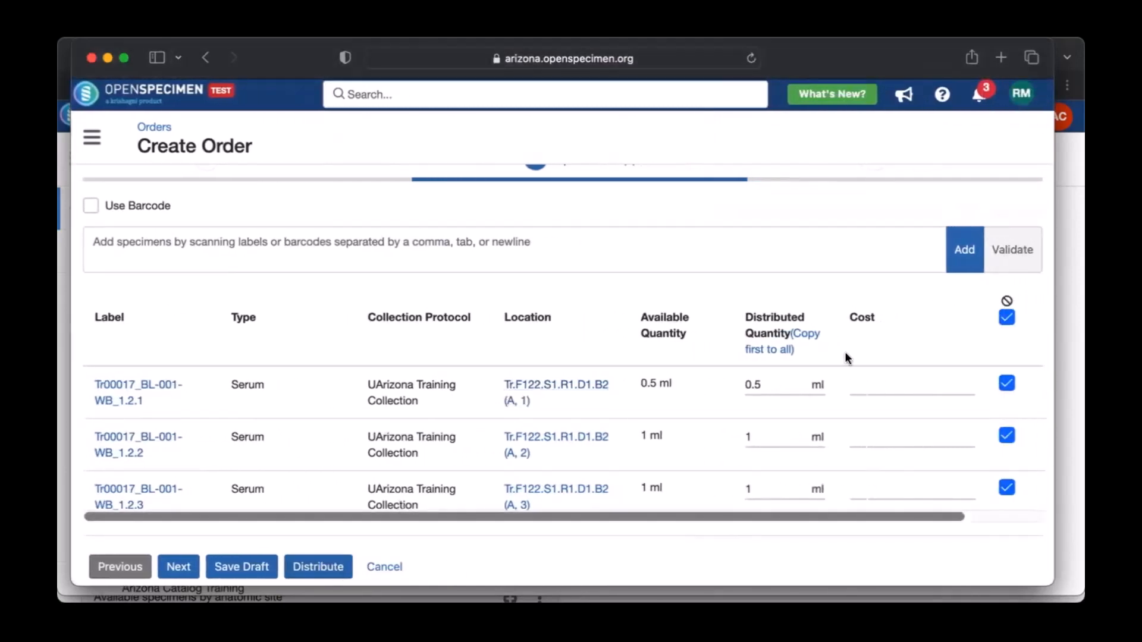
pyautogui.hscroll(3, 825, 363)
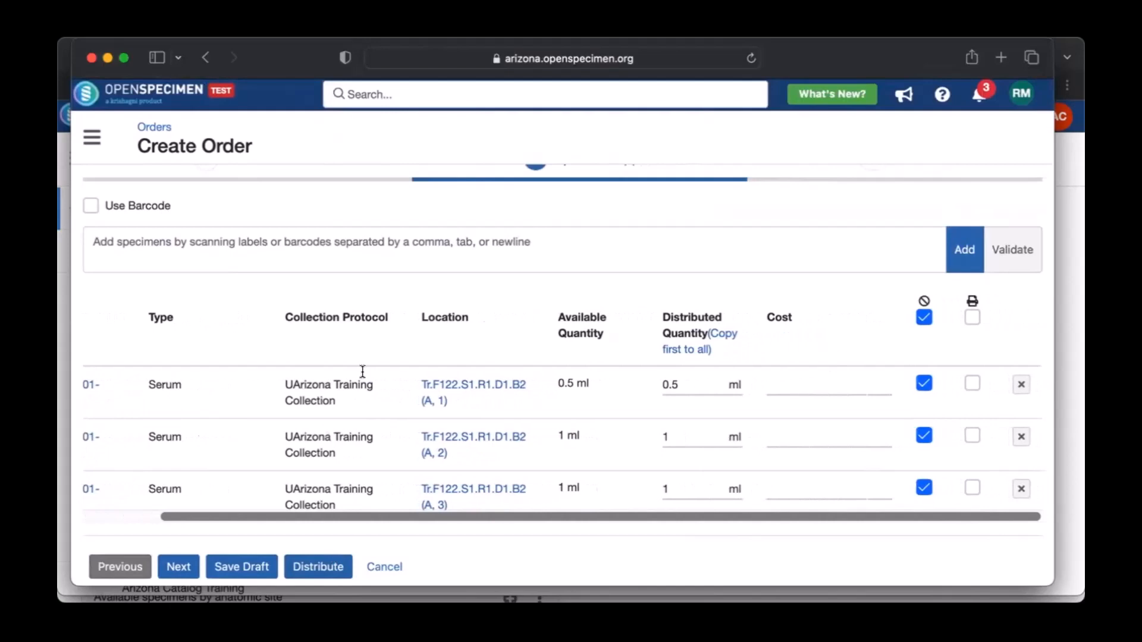
pyautogui.click(318, 568)
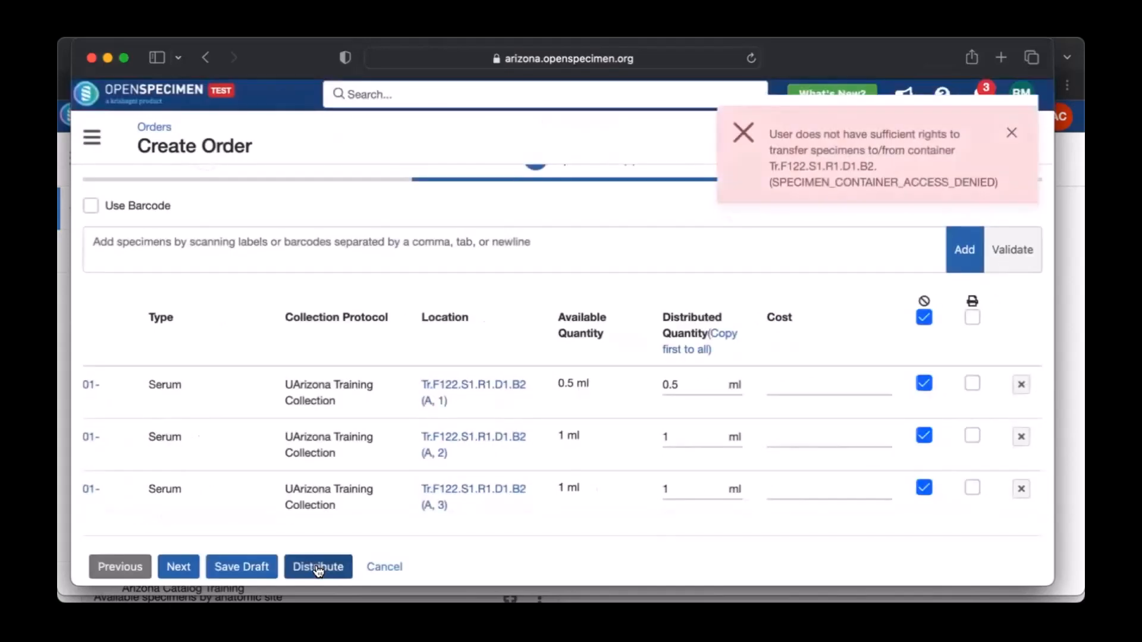
pyautogui.click(92, 139)
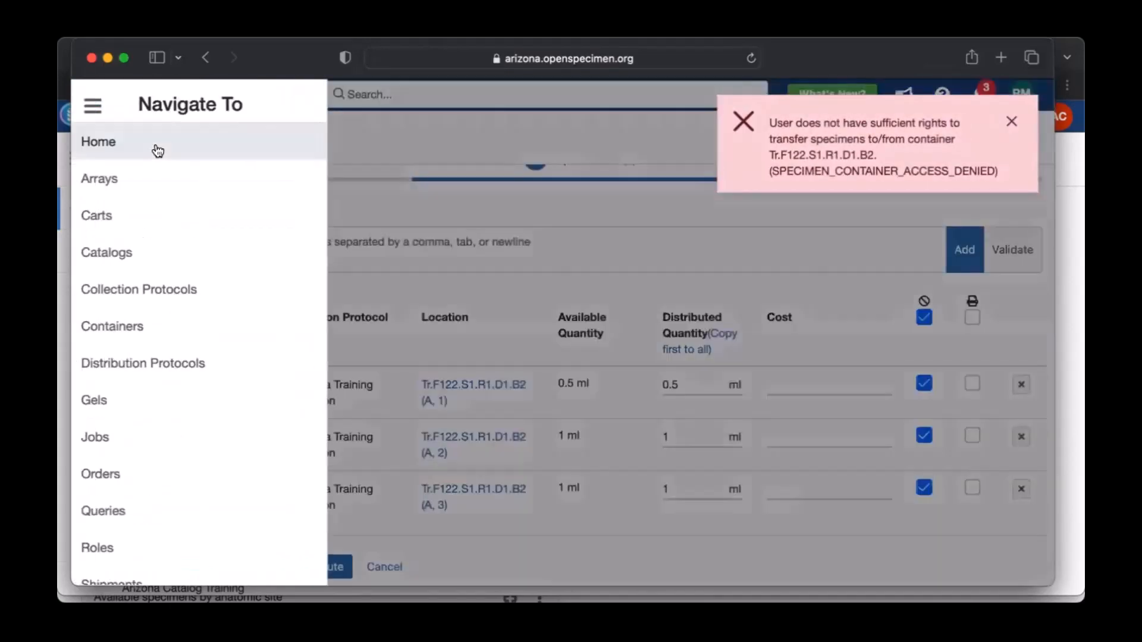
pyautogui.click(328, 191)
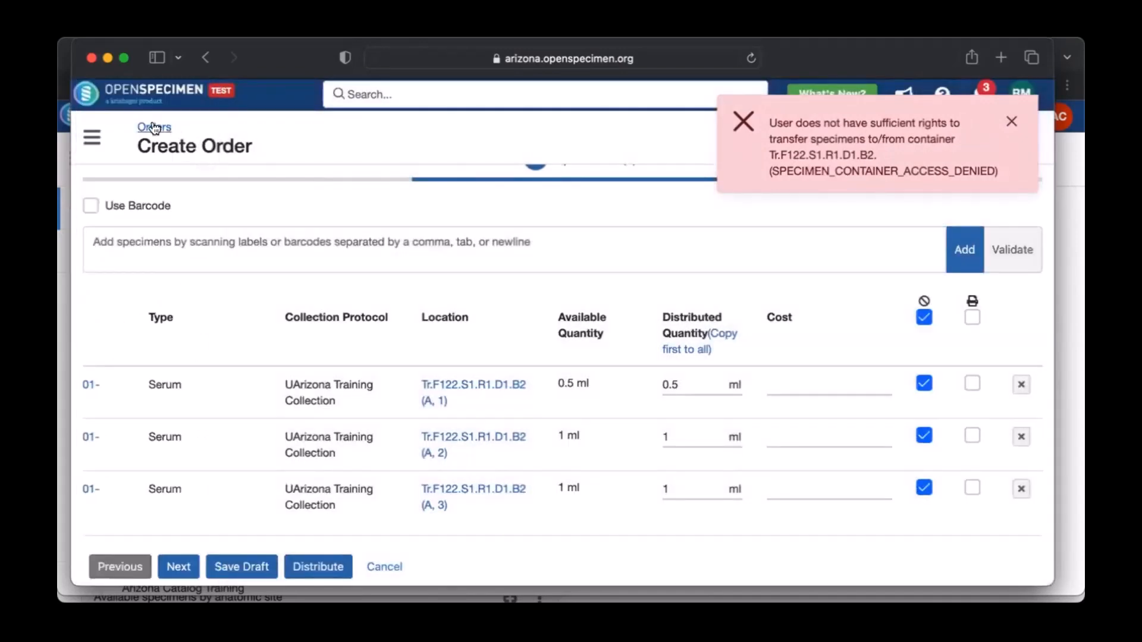
# Leave the unfinished distribution order for the orders list and minimize the request manager's browser window.
pyautogui.click(154, 129)
pyautogui.click(1016, 121)
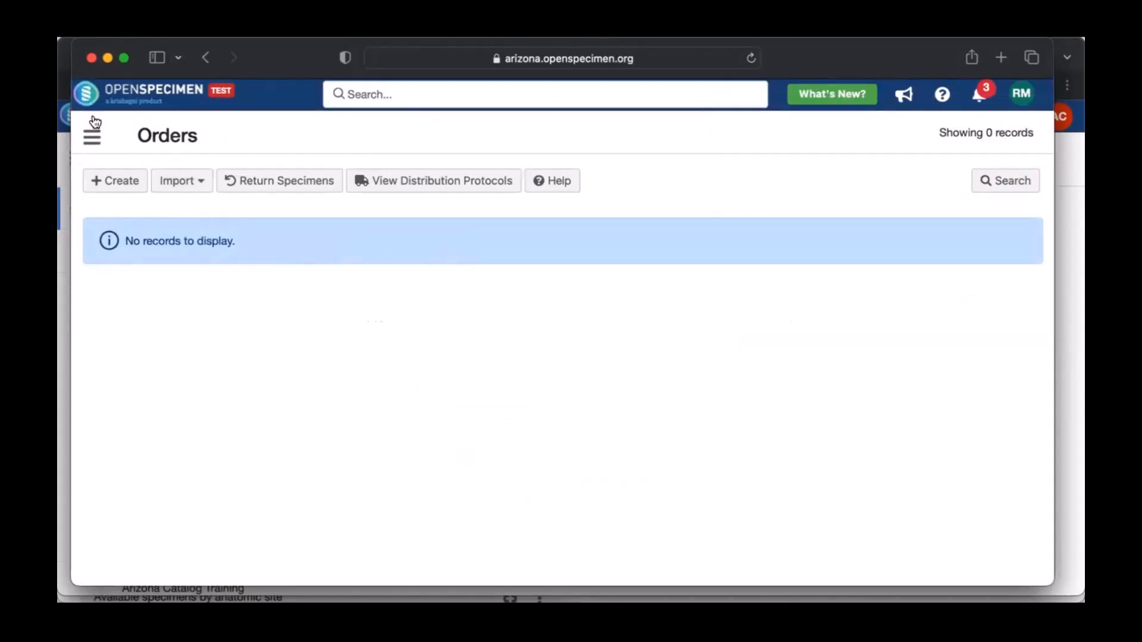
pyautogui.click(109, 58)
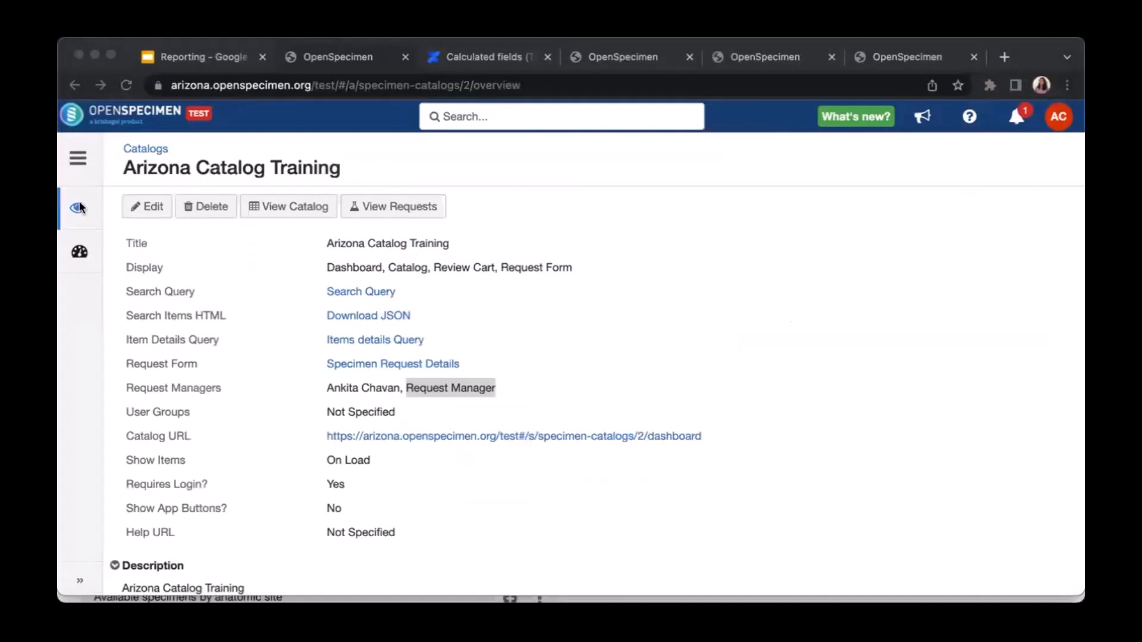
# In the administrator's window, open order #9 from the orders list and review its overview, specimens and distribution protocol.
pyautogui.click(76, 160)
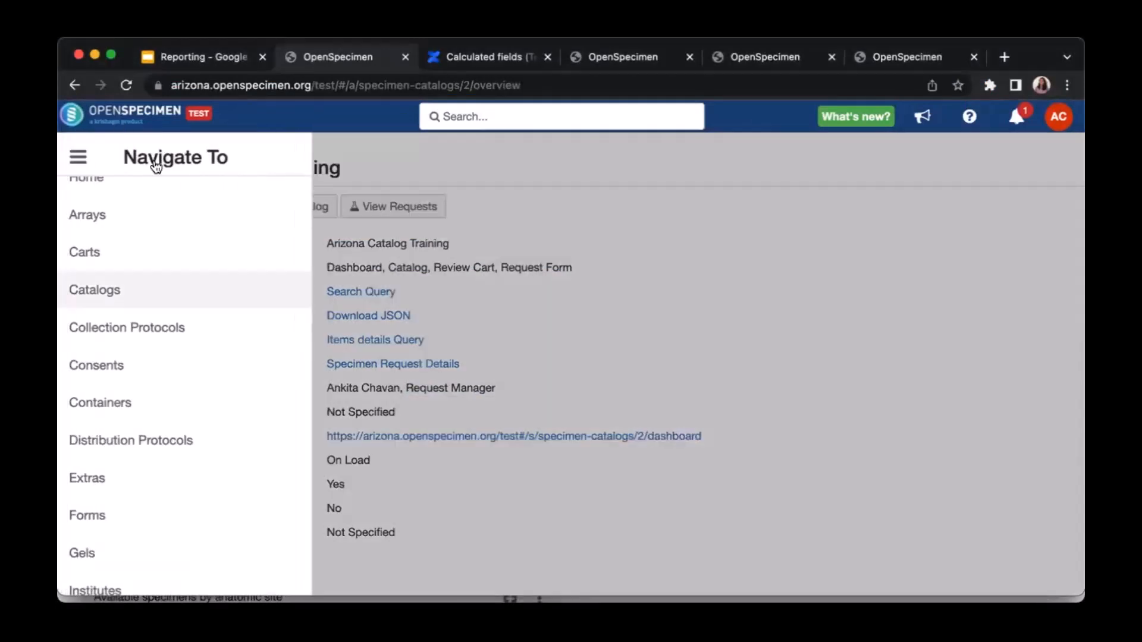
pyautogui.scroll(-3, 133, 517)
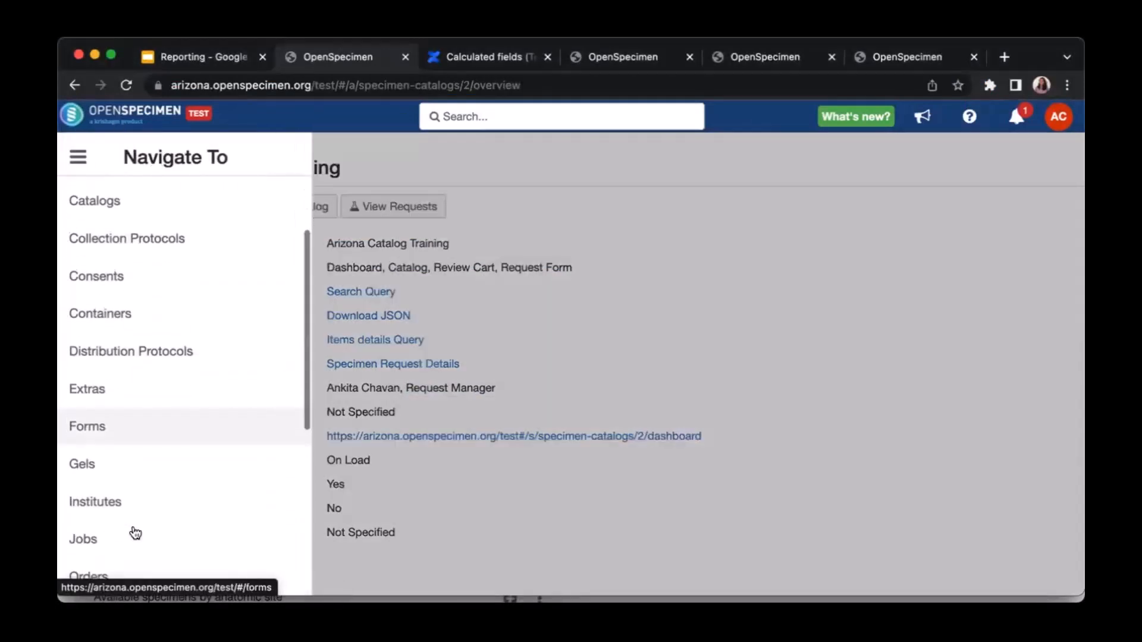
pyautogui.click(134, 576)
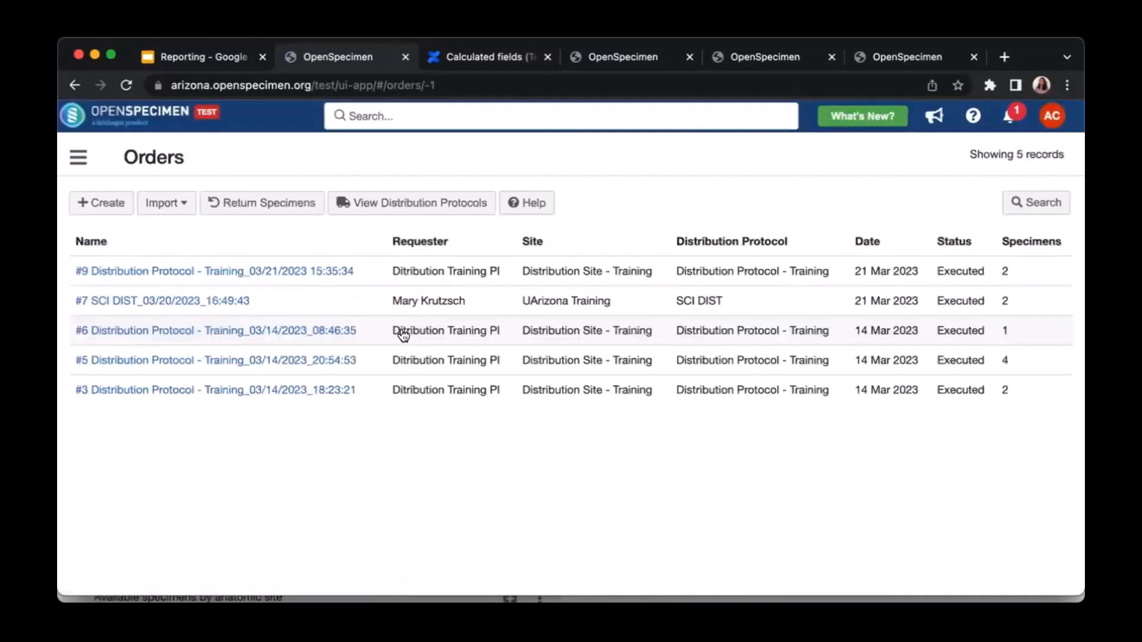
pyautogui.click(398, 278)
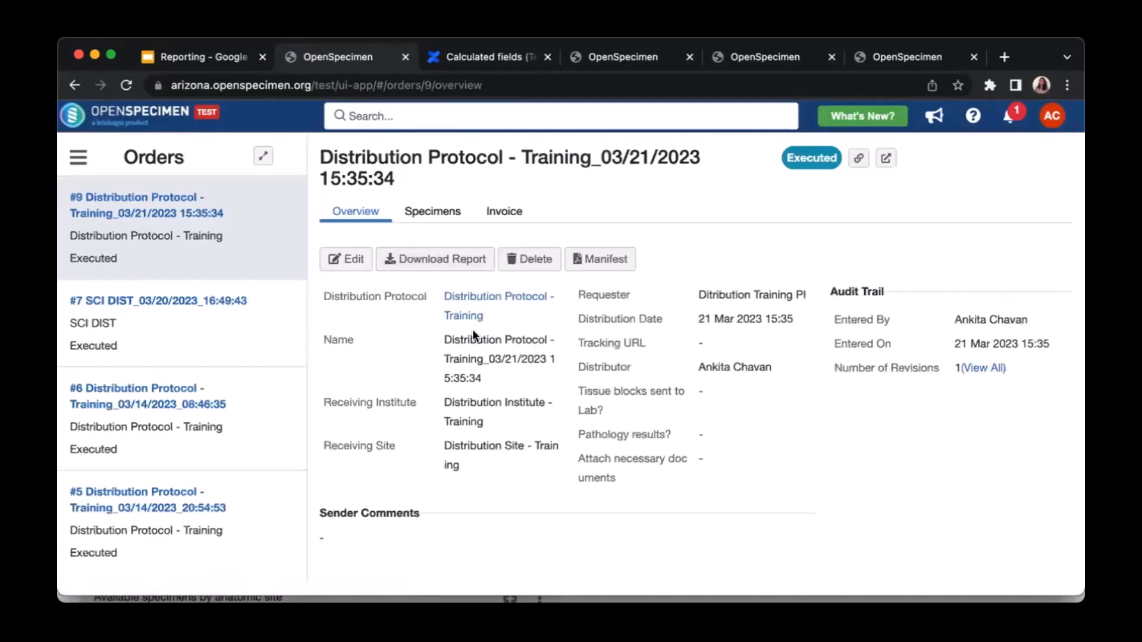
pyautogui.click(433, 213)
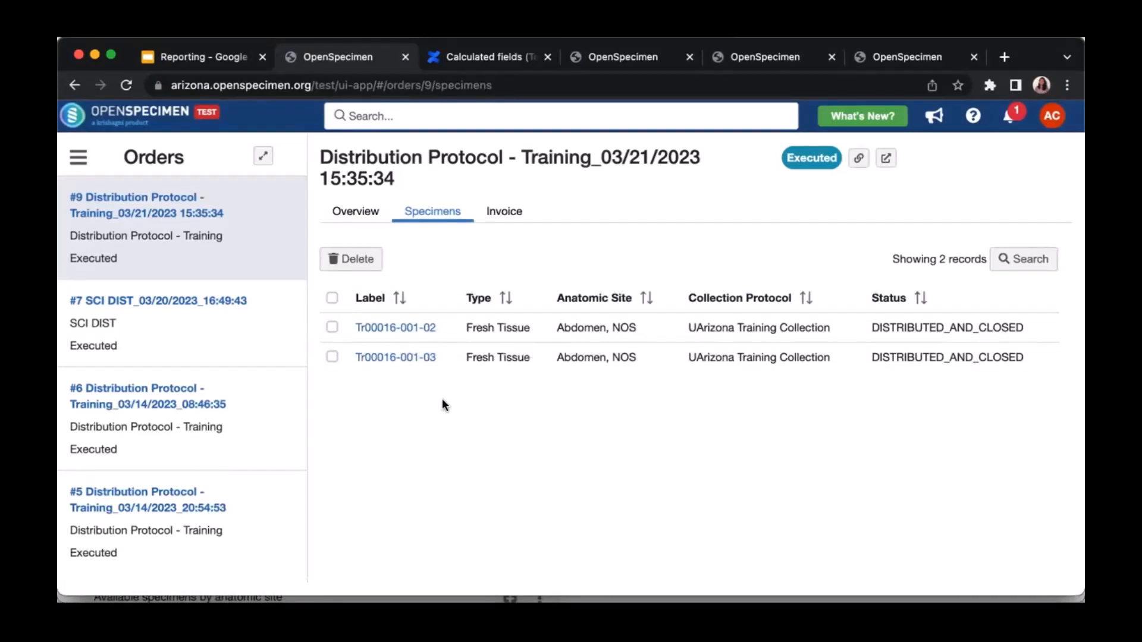
pyautogui.click(355, 215)
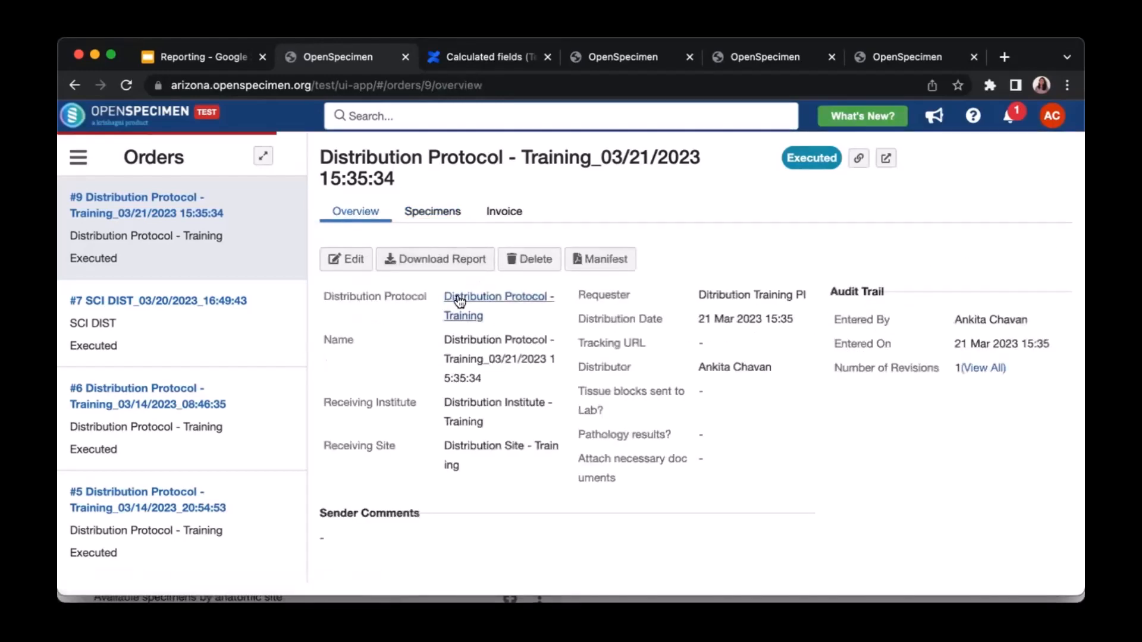
pyautogui.click(461, 298)
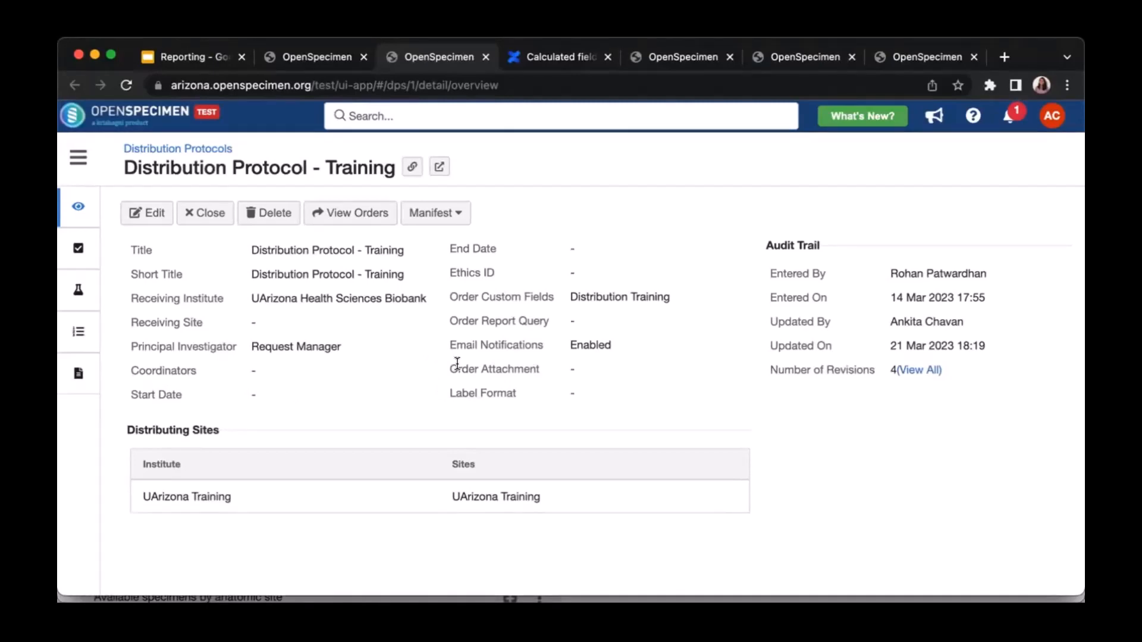
pyautogui.click(485, 56)
# Switch to the Reporting slides and advance to the Email Notifications slide.
pyautogui.click(218, 58)
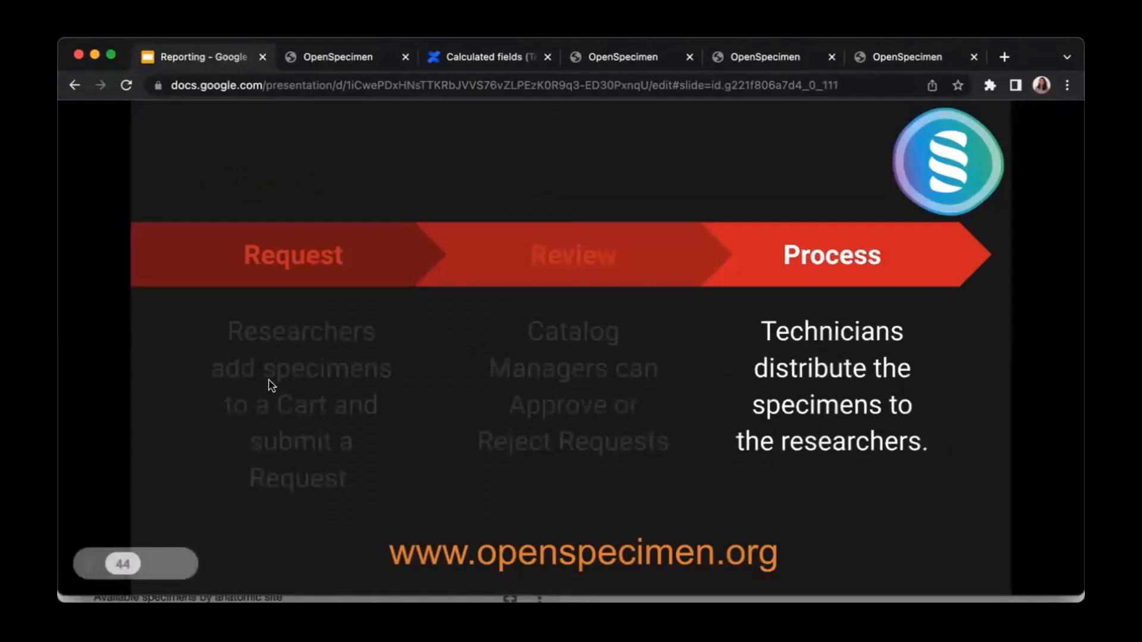
pyautogui.press('Right')
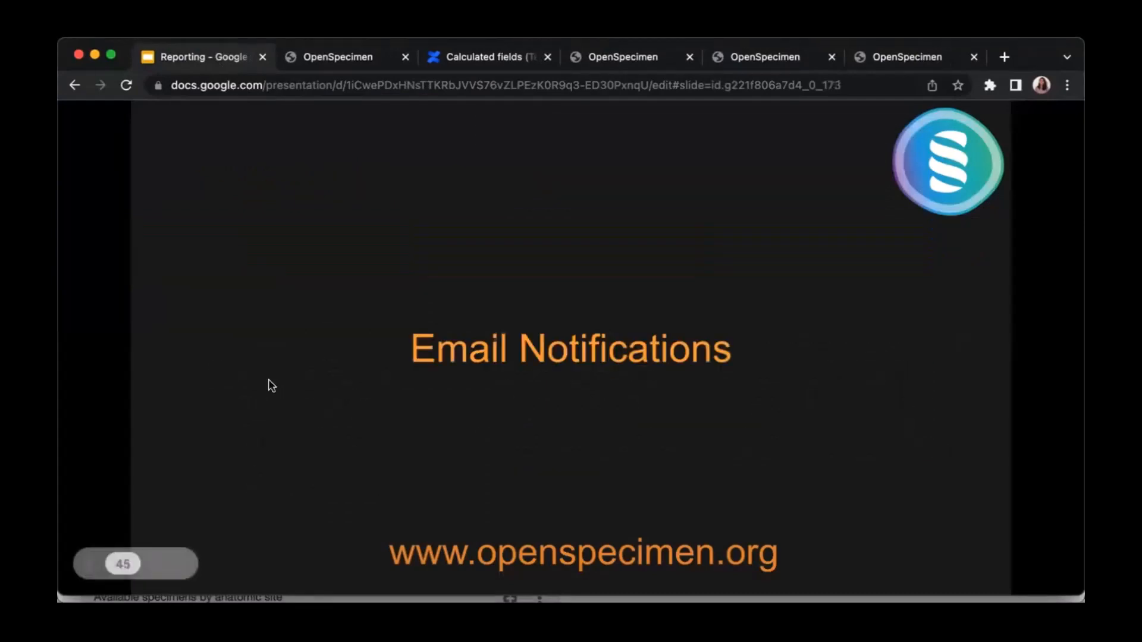
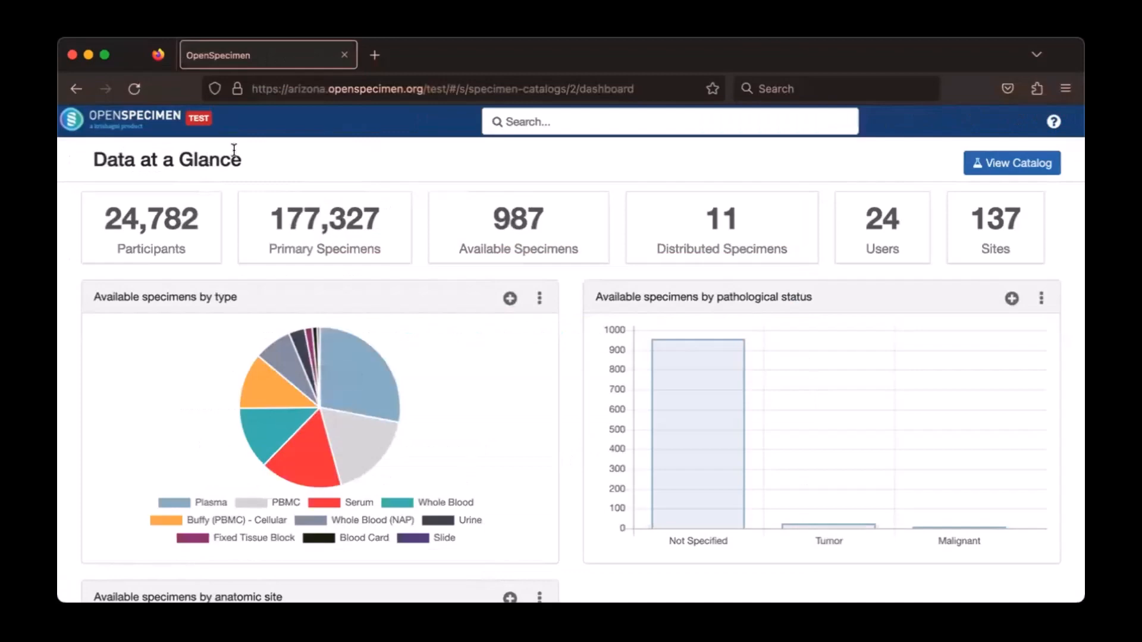
# View the Arizona Catalog Training catalog from its dashboard, and start creating a new catalog in the administrator's window.
pyautogui.click(1011, 163)
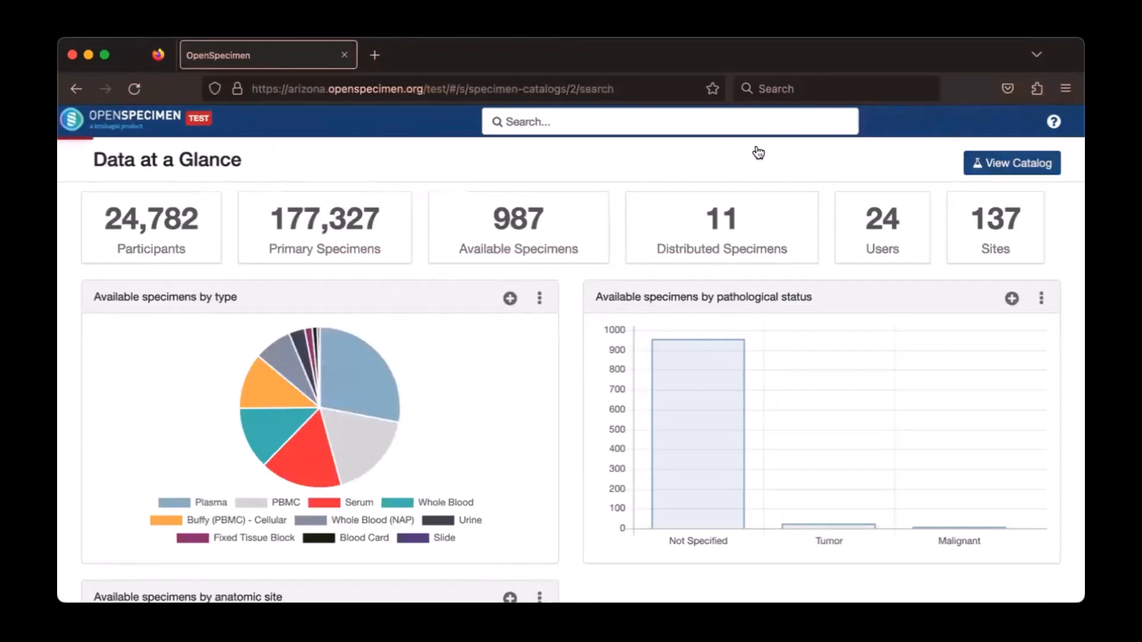
pyautogui.moveTo(80, 165); pyautogui.dragTo(325, 187)
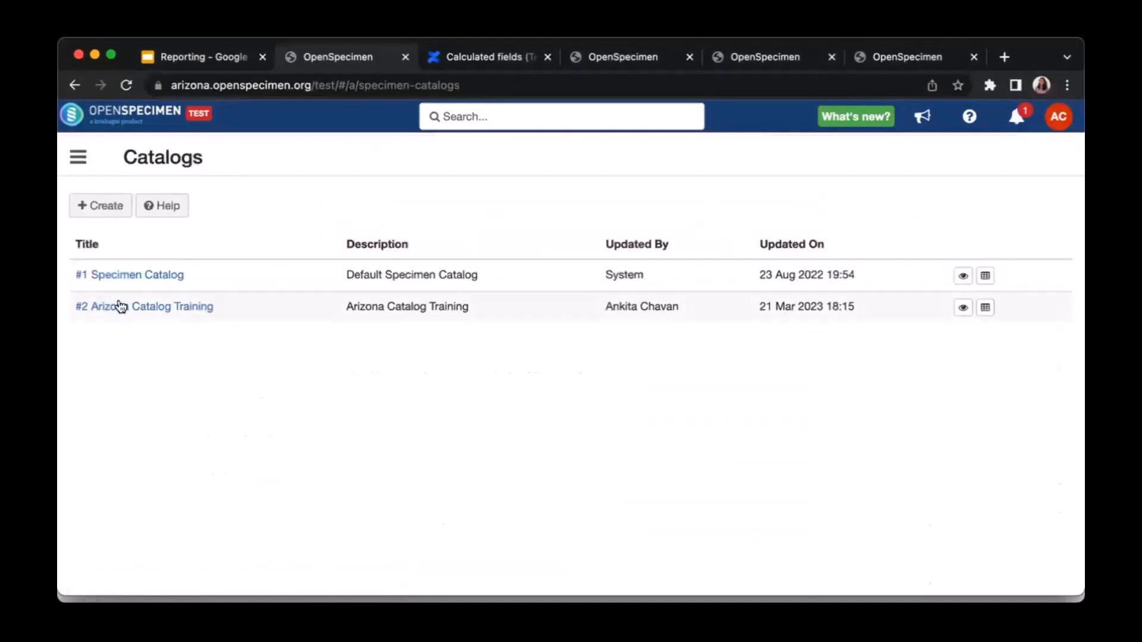
pyautogui.click(90, 214)
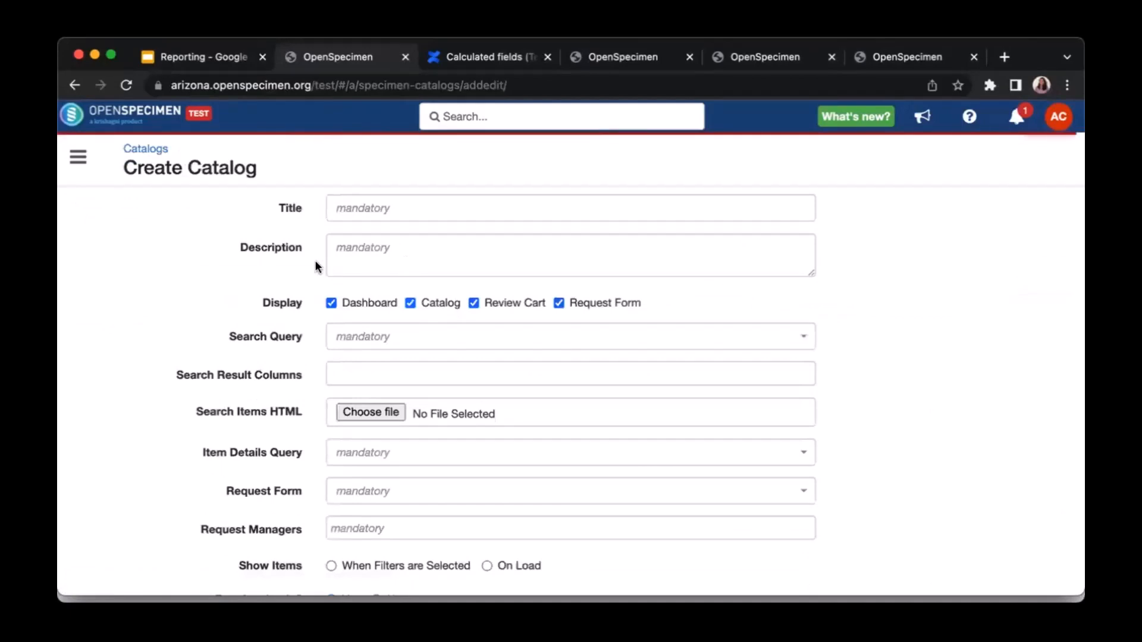
pyautogui.scroll(-1, 357, 280)
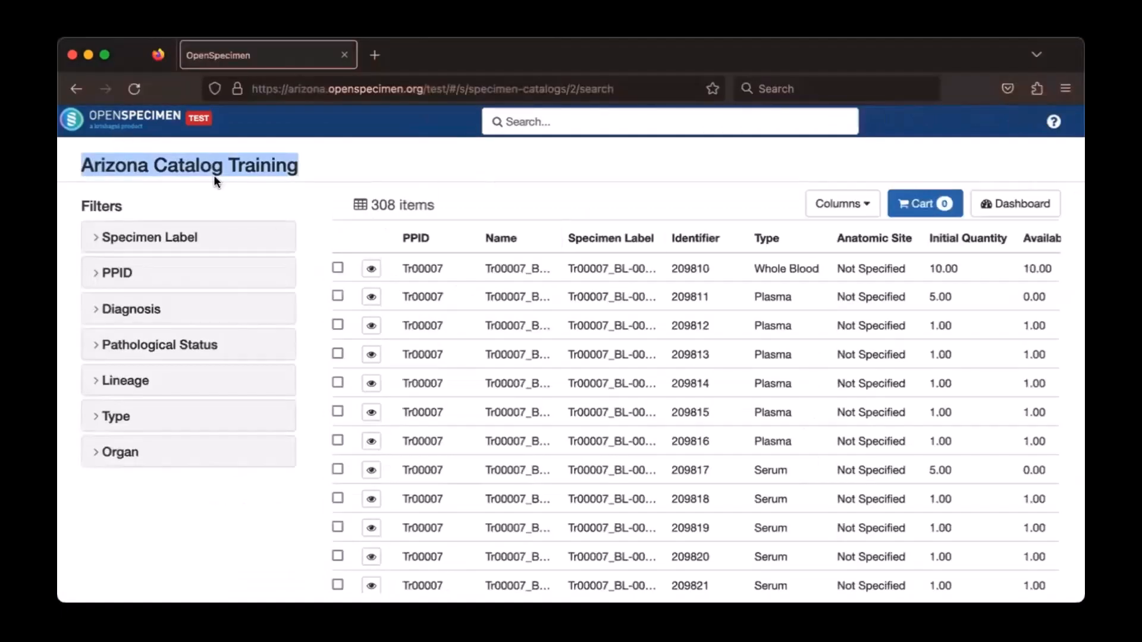
# In the researcher's Firefox window, return to the catalogs list and reopen Arizona Catalog Training through its dashboard.
pyautogui.click(134, 90)
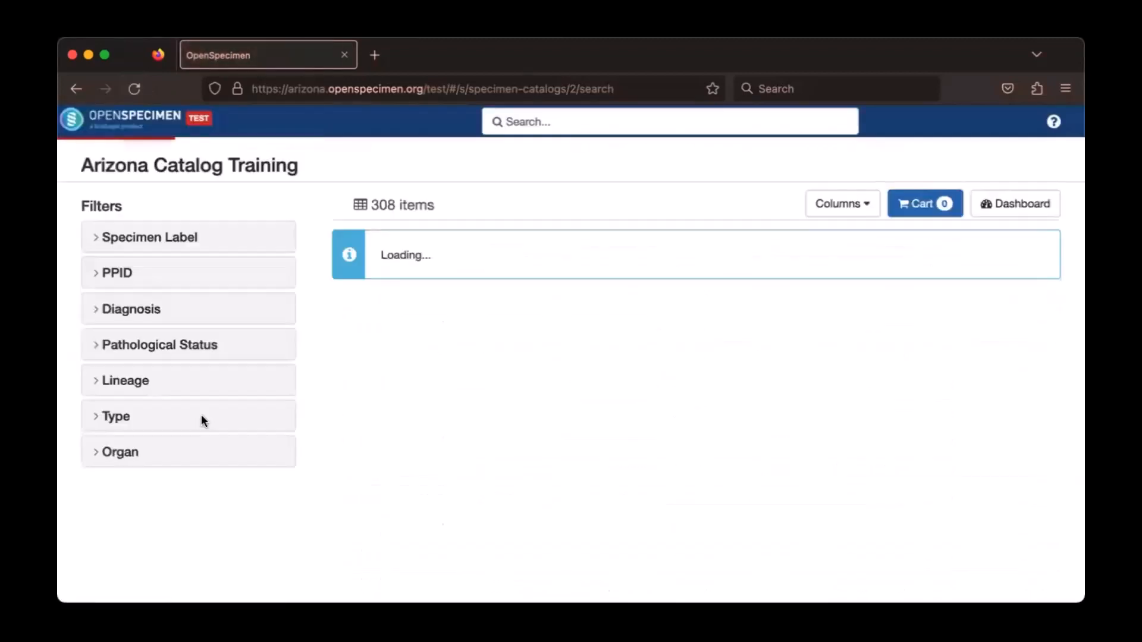
pyautogui.click(132, 135)
pyautogui.click(74, 165)
pyautogui.click(140, 326)
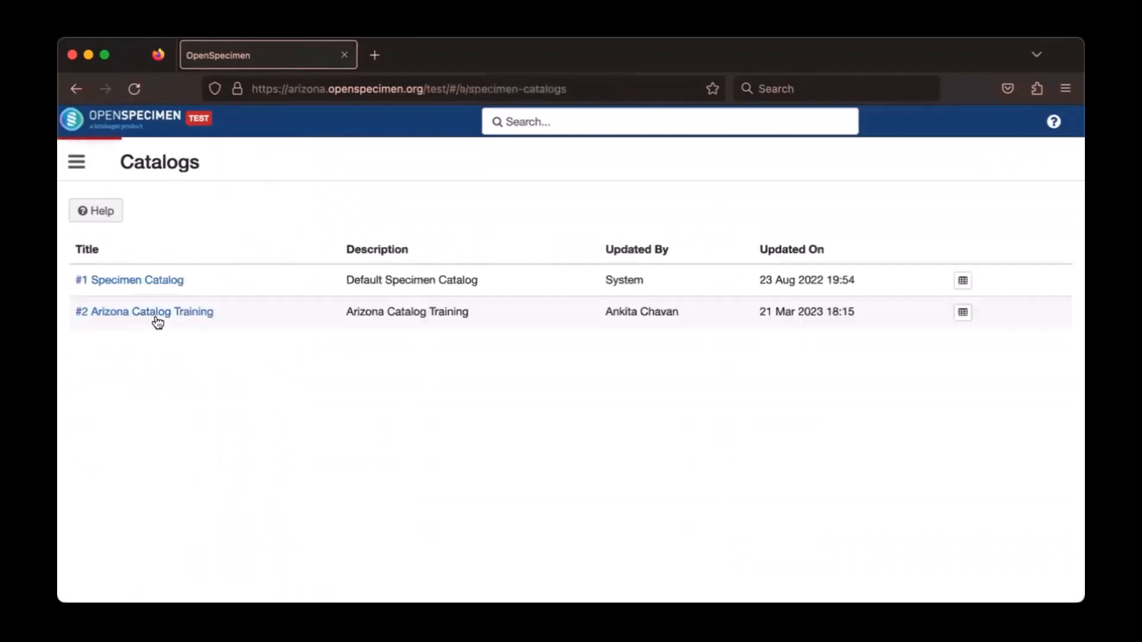
pyautogui.click(962, 315)
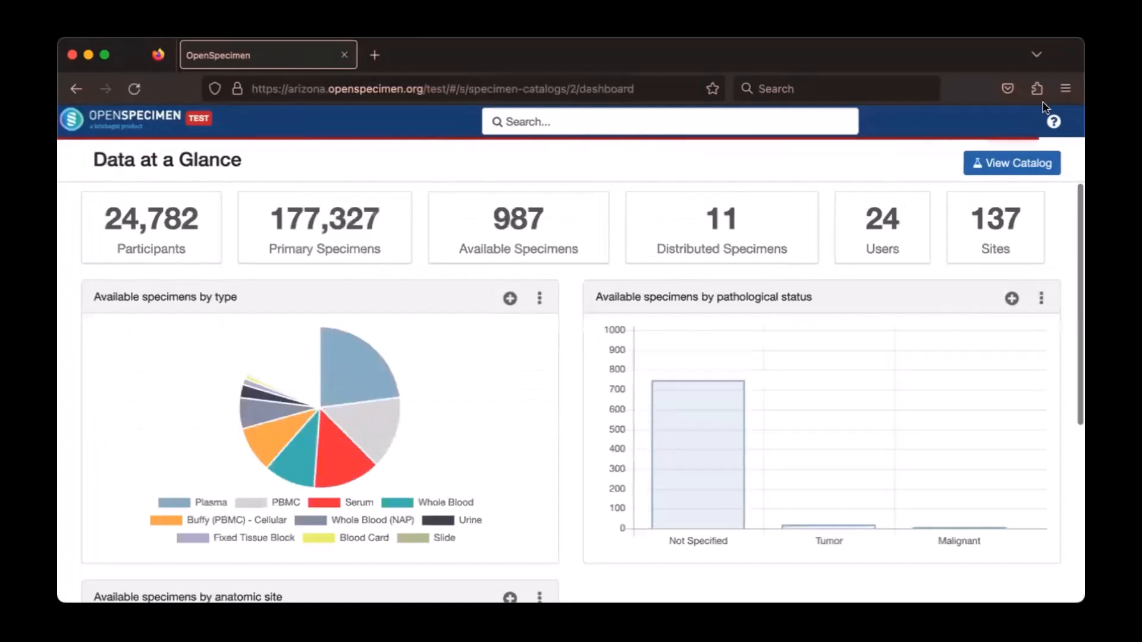
pyautogui.click(1017, 162)
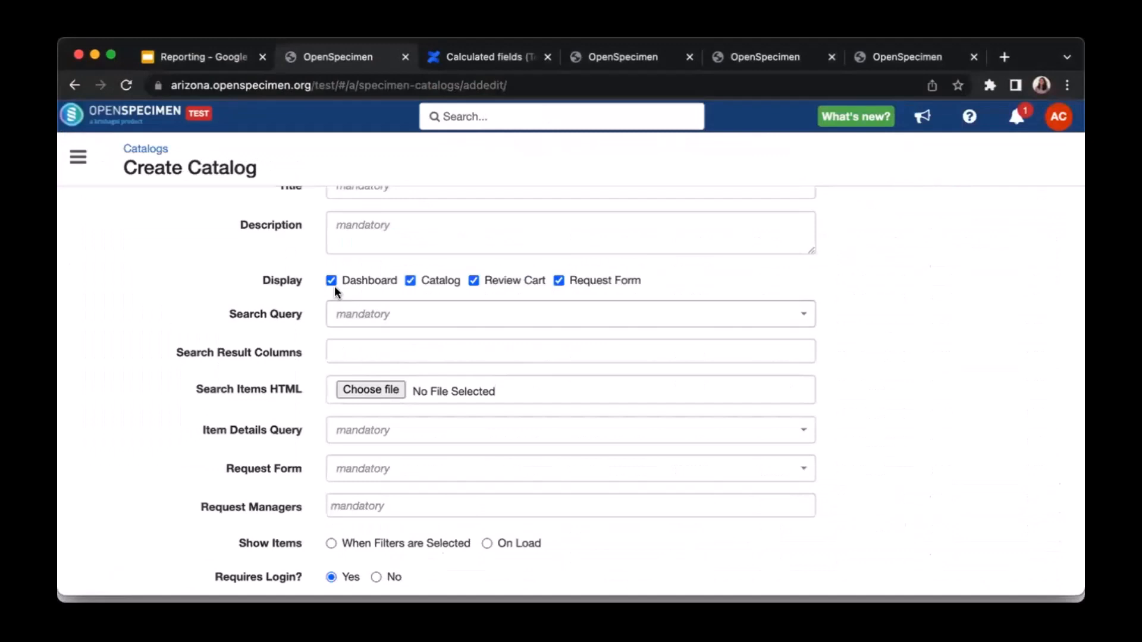
# Toggle the Dashboard and Catalog display options in the new catalog form and restore them.
pyautogui.click(332, 281)
pyautogui.click(411, 281)
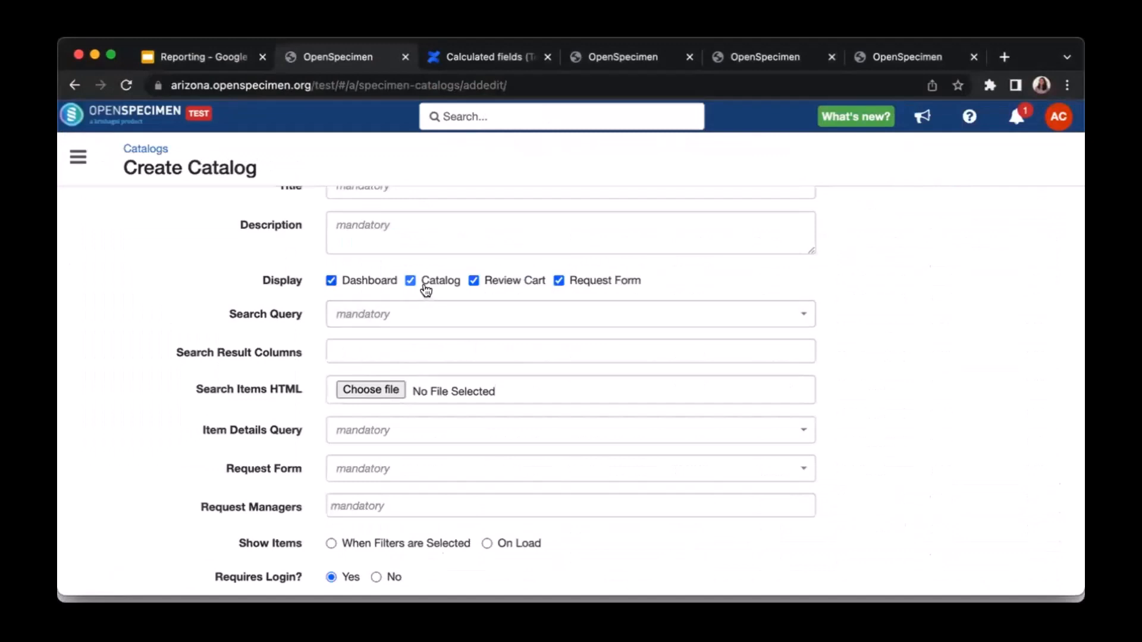
pyautogui.click(411, 281)
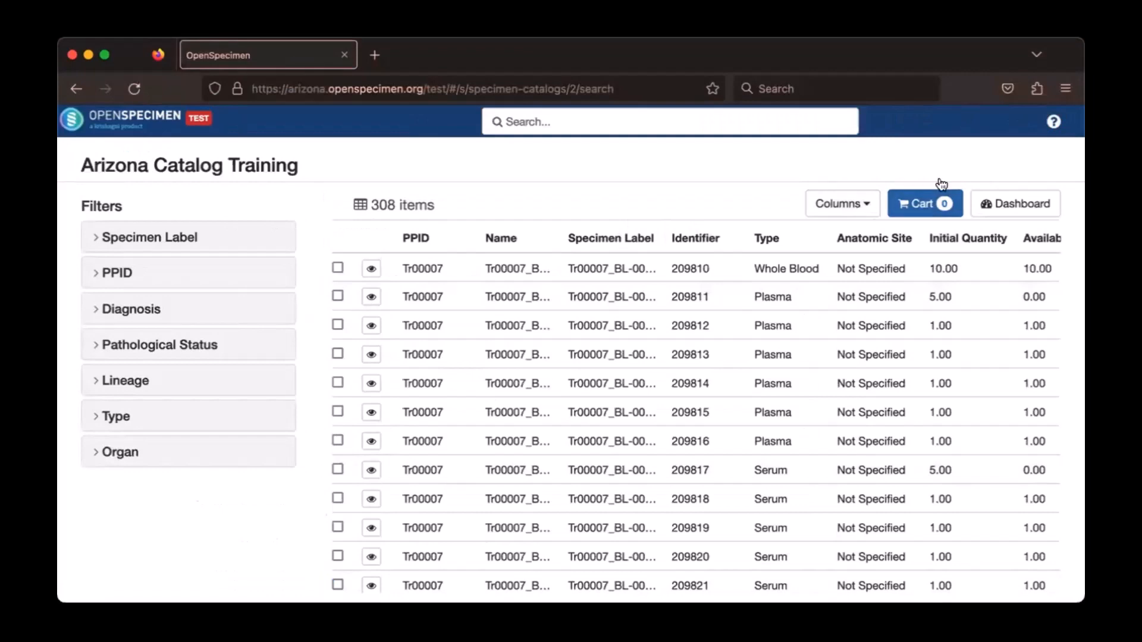
# In the researcher's Firefox window, select the first whole blood and first plasma specimens and add them to the cart.
pyautogui.click(873, 276)
pyautogui.click(868, 296)
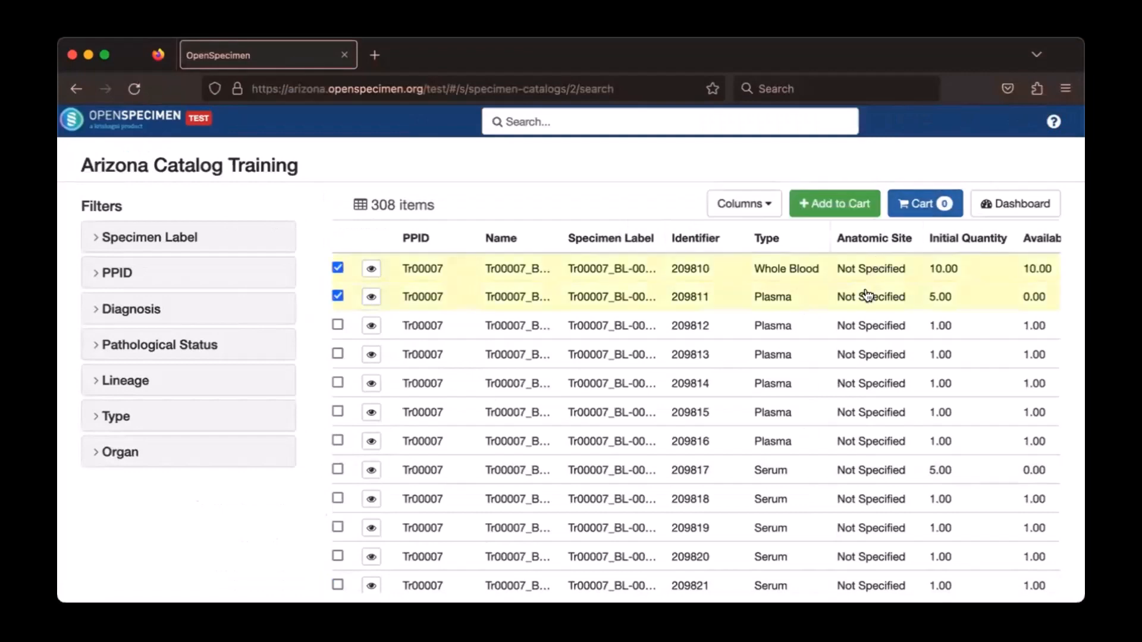
pyautogui.click(842, 205)
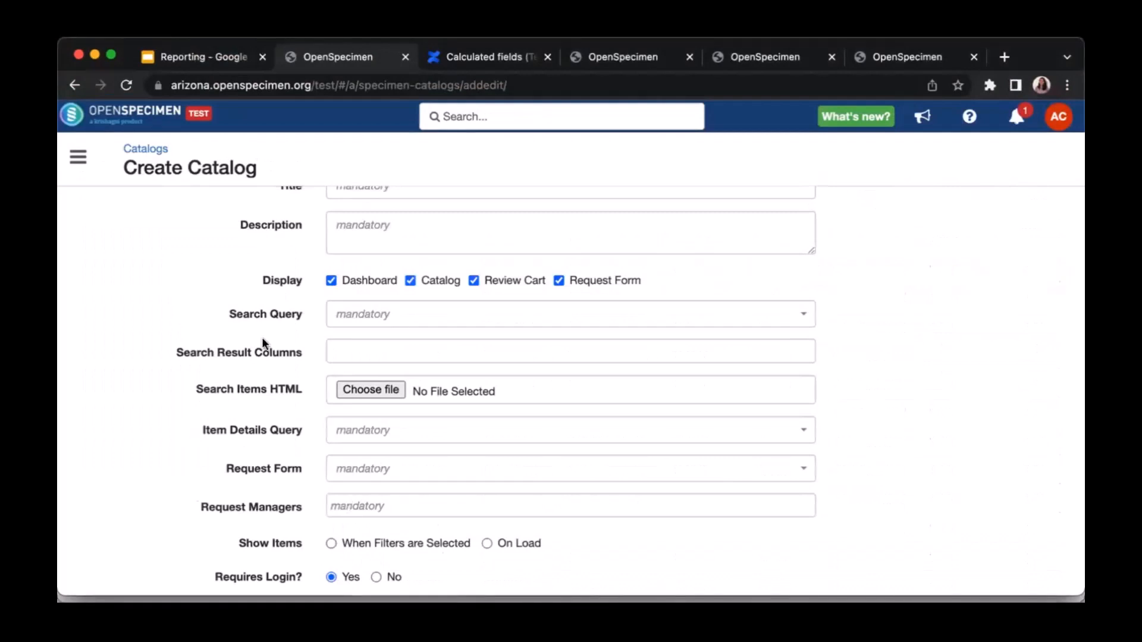
# Review the Display, Item Details Query and Search Query fields in the administrator's new catalog form.
pyautogui.scroll(-1, 333, 326)
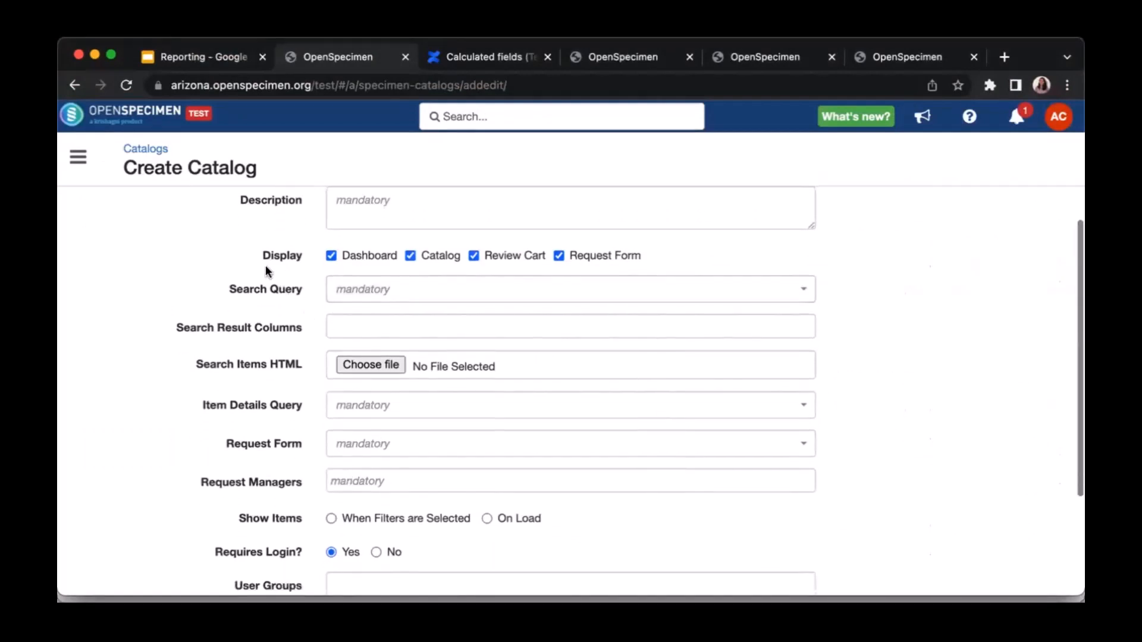
pyautogui.doubleClick(301, 257)
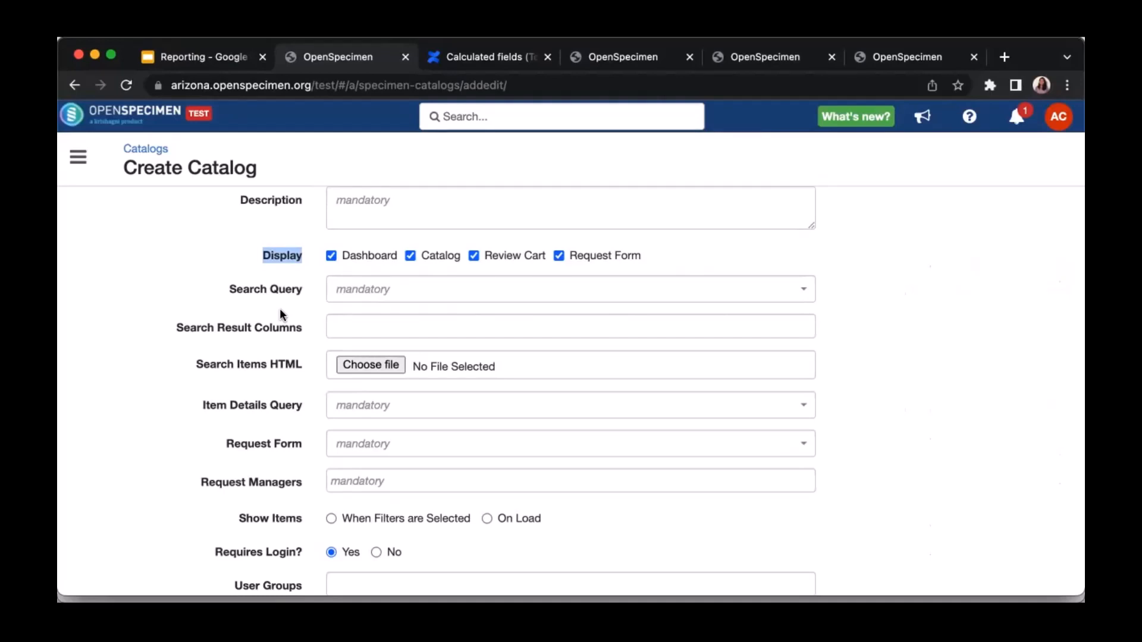
pyautogui.moveTo(202, 406); pyautogui.dragTo(241, 408)
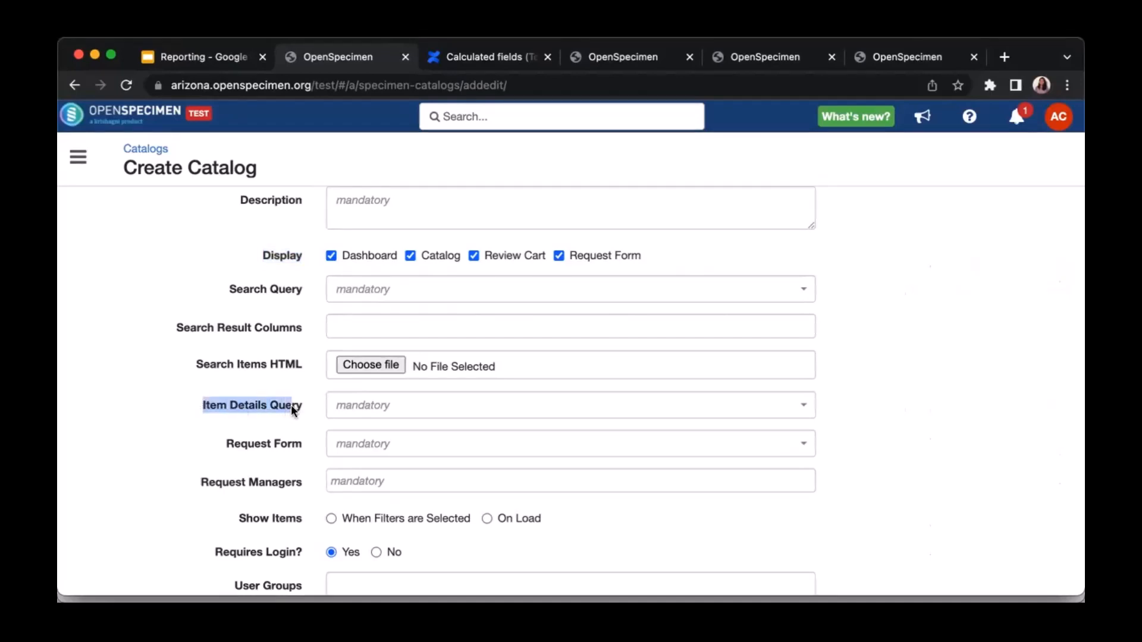
pyautogui.moveTo(225, 289); pyautogui.dragTo(226, 289)
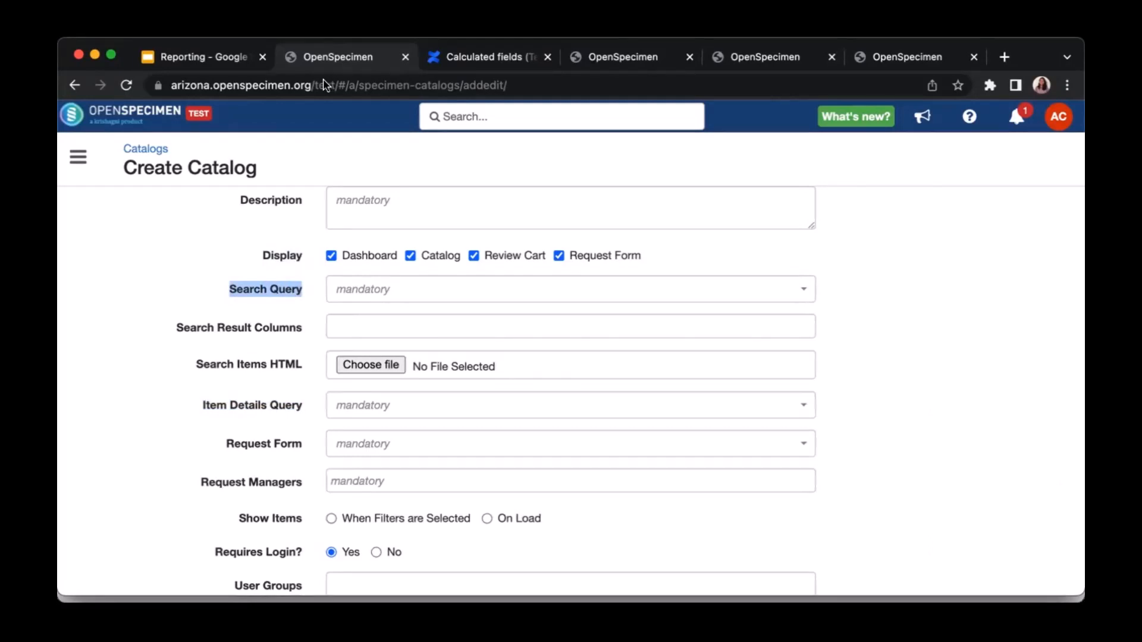
# In another OpenSpecimen tab, go to the queries list and open query #29 Search Query for editing.
pyautogui.click(648, 55)
pyautogui.click(78, 157)
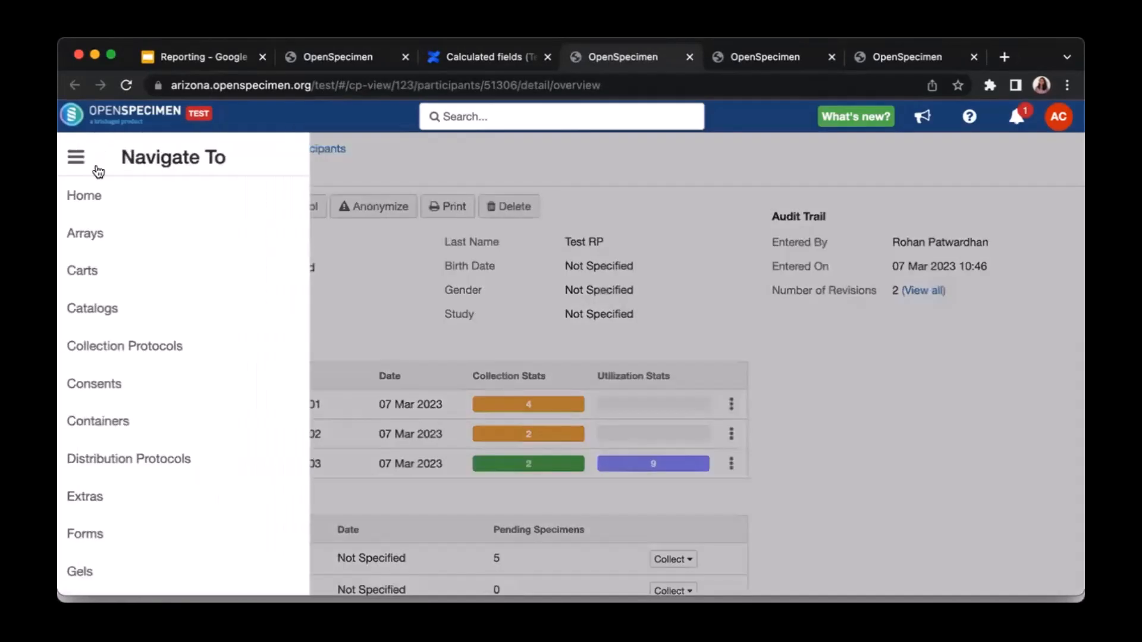
pyautogui.scroll(-6, 144, 422)
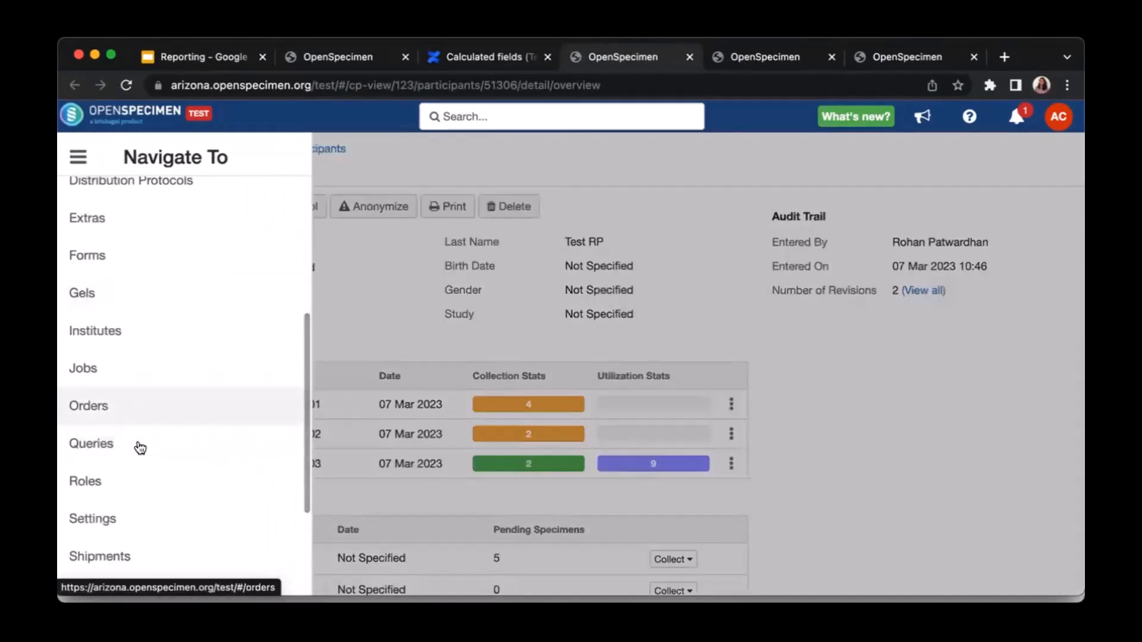
pyautogui.click(135, 449)
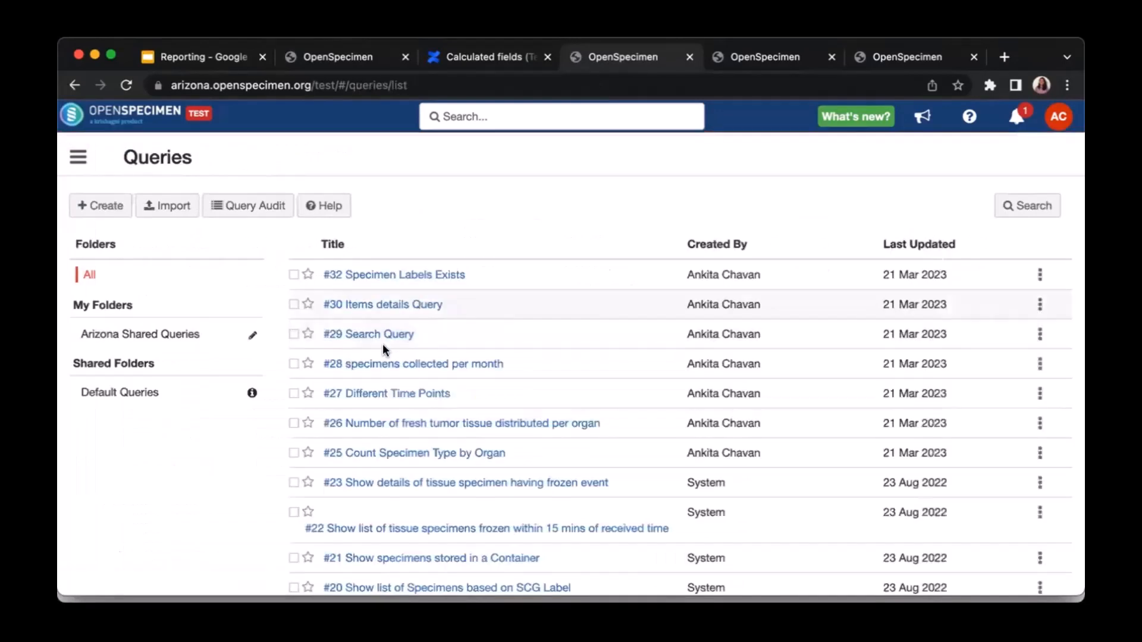
pyautogui.click(1039, 334)
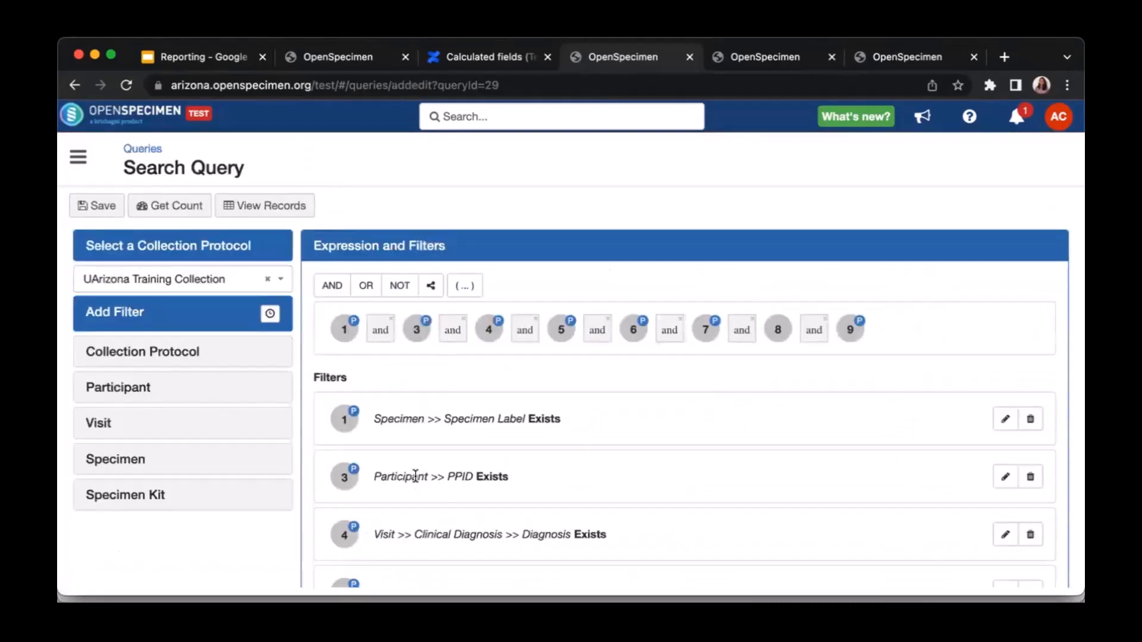
# Examine the filters and the filter expression defined in the Search Query.
pyautogui.scroll(-2, 415, 476)
pyautogui.scroll(-2, 415, 476)
pyautogui.scroll(5, 415, 476)
pyautogui.scroll(-5, 416, 476)
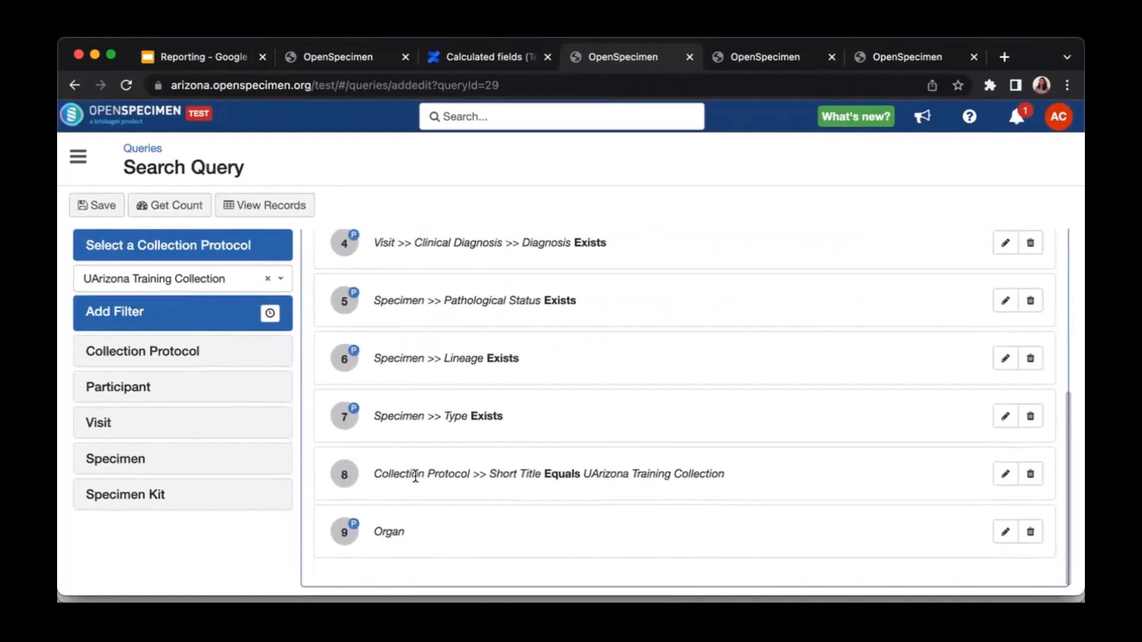
pyautogui.scroll(5, 415, 476)
pyautogui.scroll(-5, 415, 475)
pyautogui.scroll(4, 415, 476)
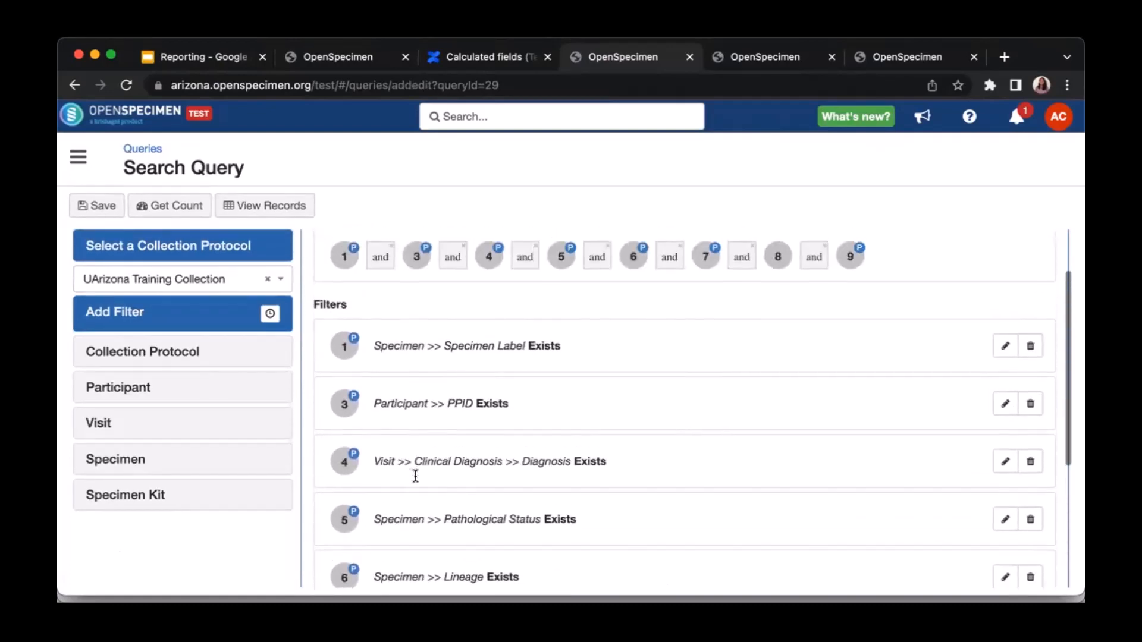
pyautogui.scroll(1, 416, 476)
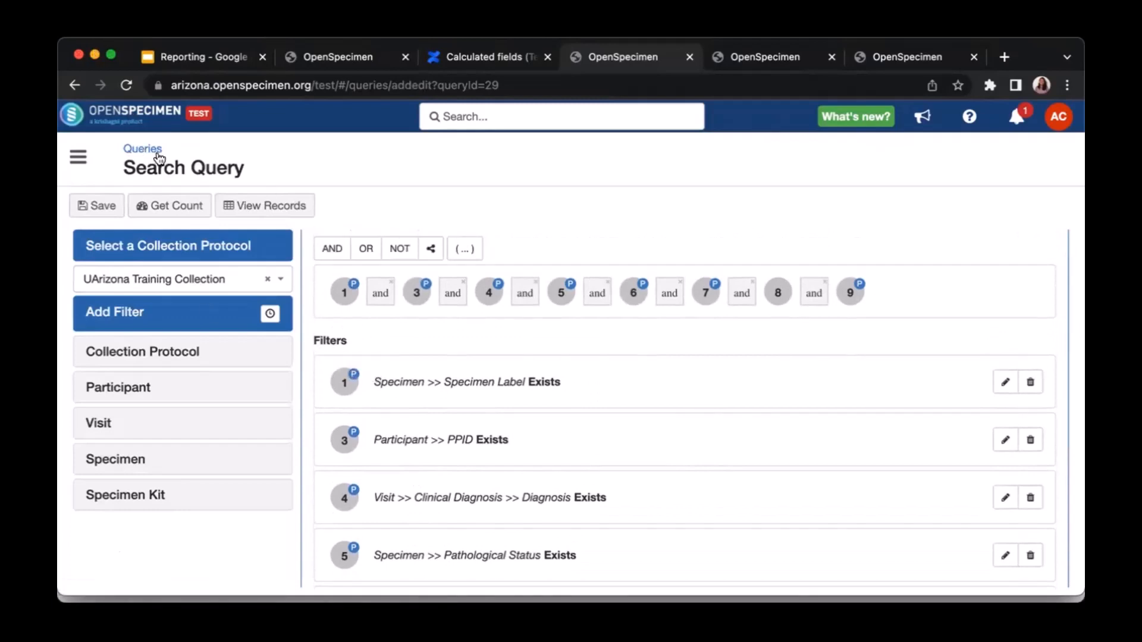
# In the researcher's Firefox window, expand the Type filter of the Arizona Catalog Training catalog.
pyautogui.click(95, 57)
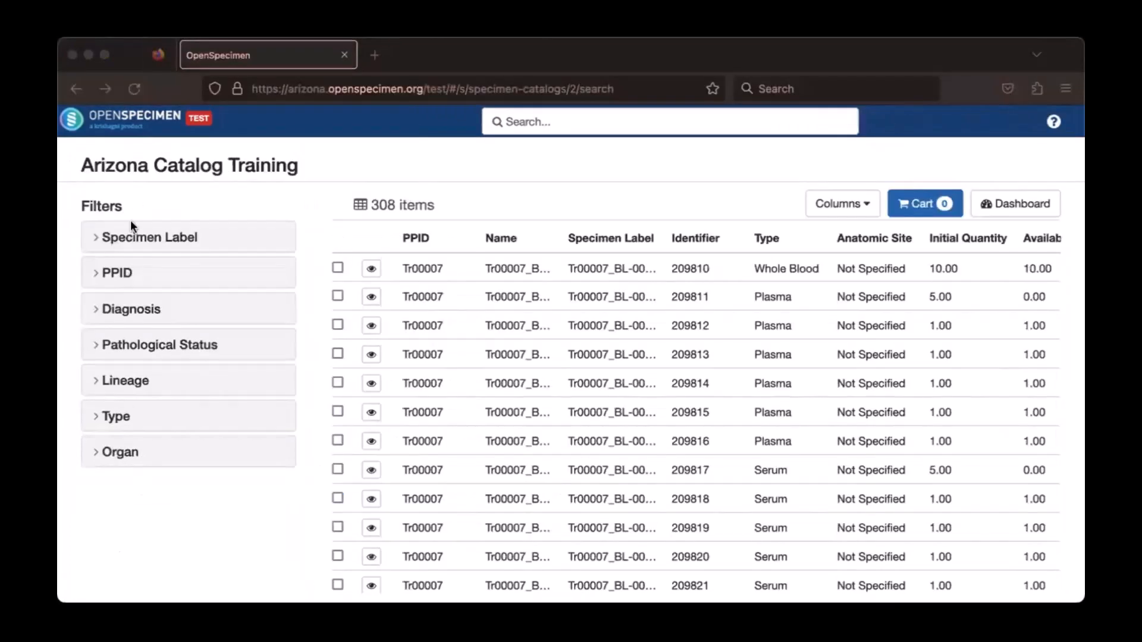
pyautogui.click(97, 408)
pyautogui.click(99, 416)
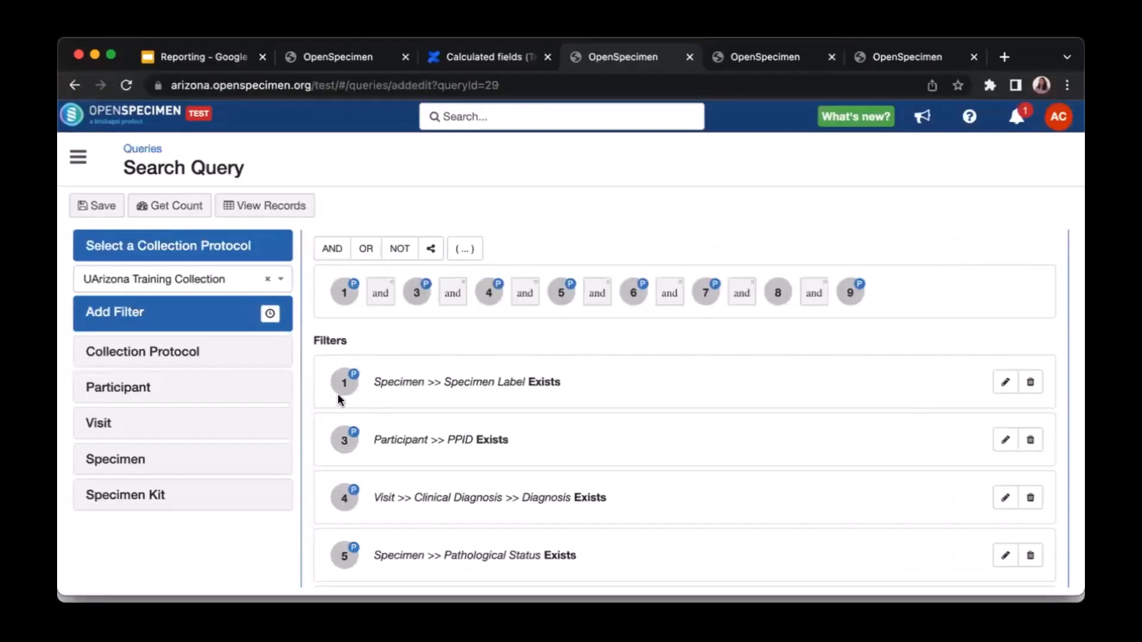
# Inspect the Hide Options setting of the Search Query's Specimen Label filter and the matching value box in the researcher's Firefox catalog.
pyautogui.scroll(-2, 351, 397)
pyautogui.scroll(-1, 355, 399)
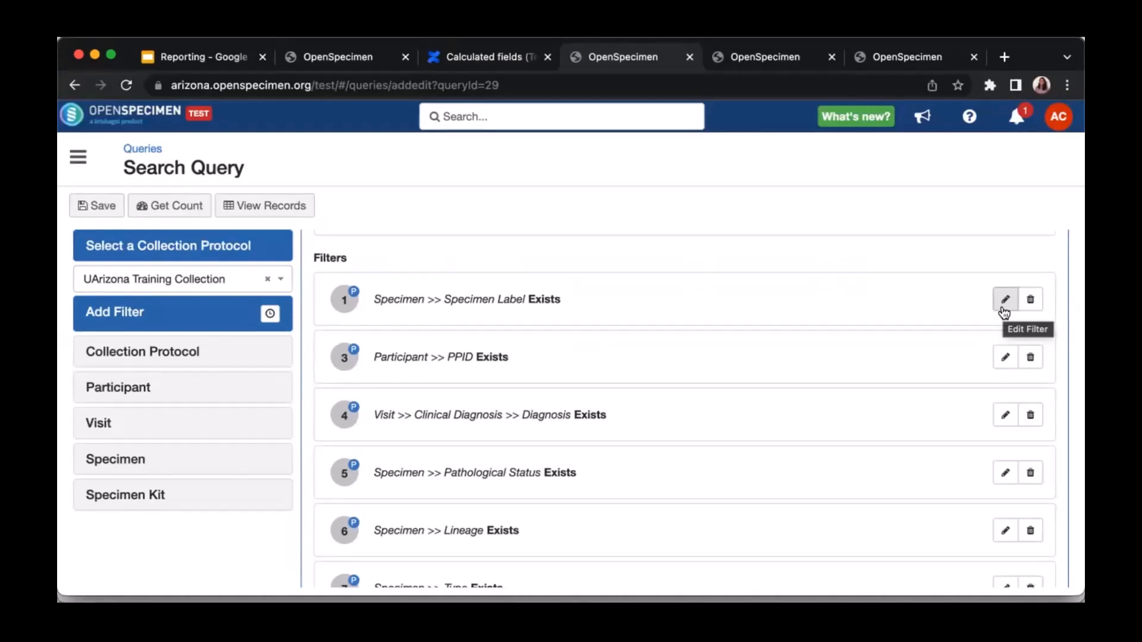
pyautogui.click(1005, 300)
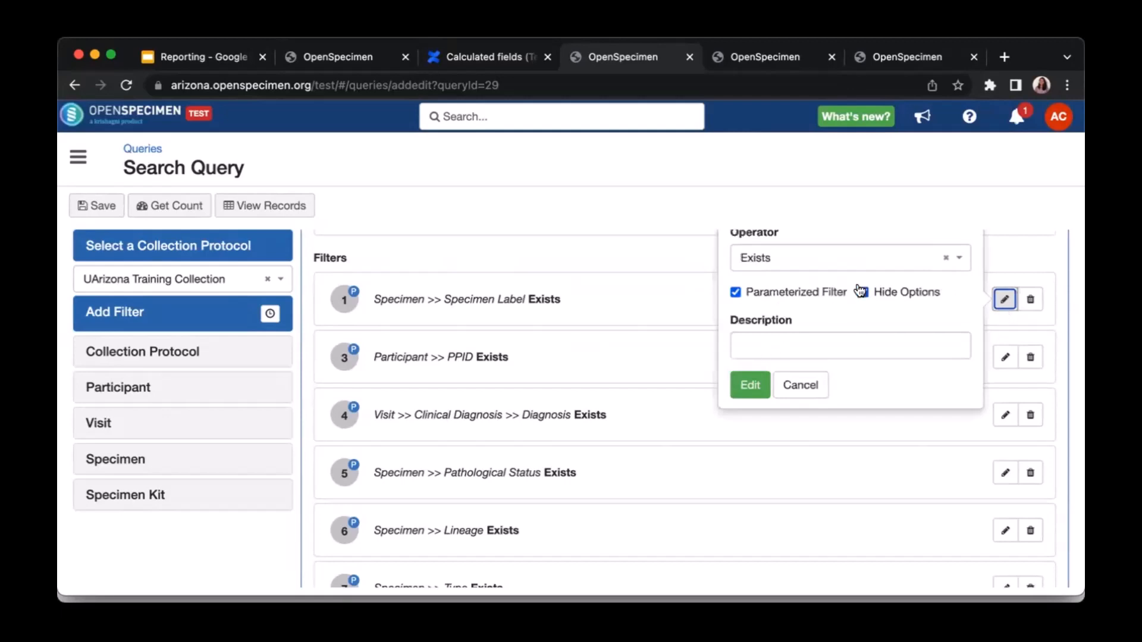
pyautogui.moveTo(875, 292); pyautogui.dragTo(940, 292)
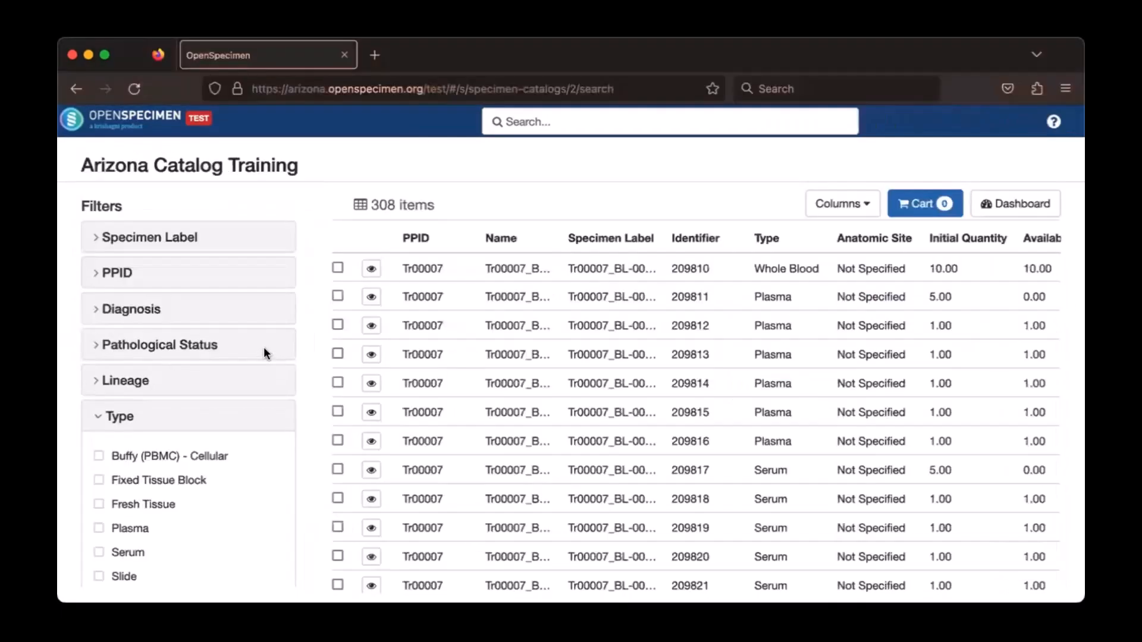
pyautogui.click(116, 238)
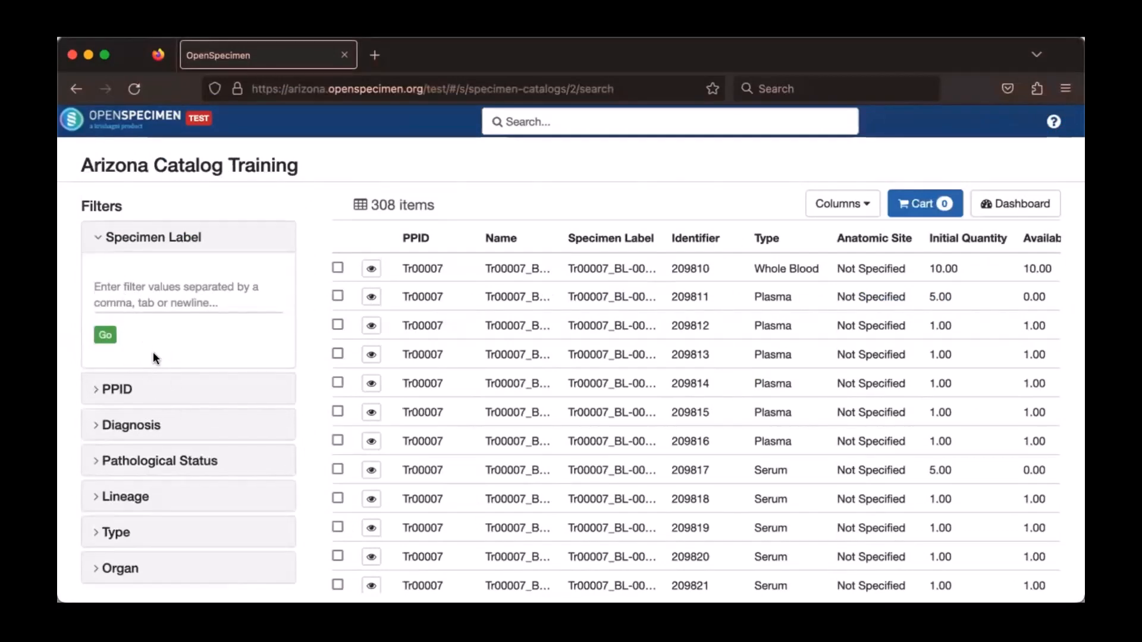
pyautogui.click(163, 305)
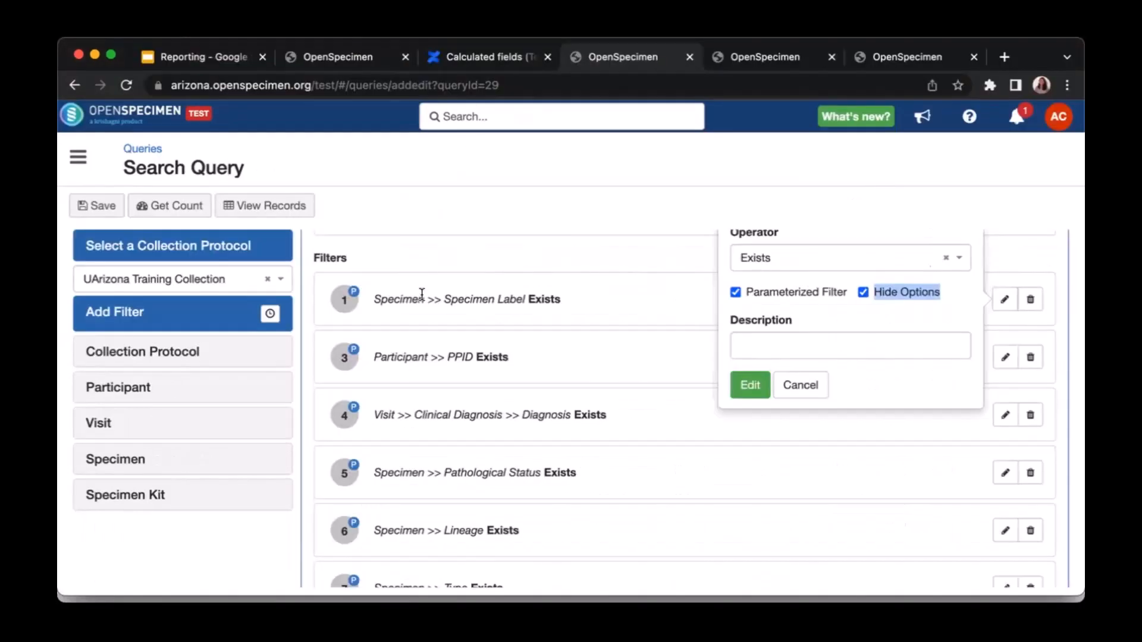
# View the records of the Search Query and review the columns in its results table.
pyautogui.scroll(3, 444, 358)
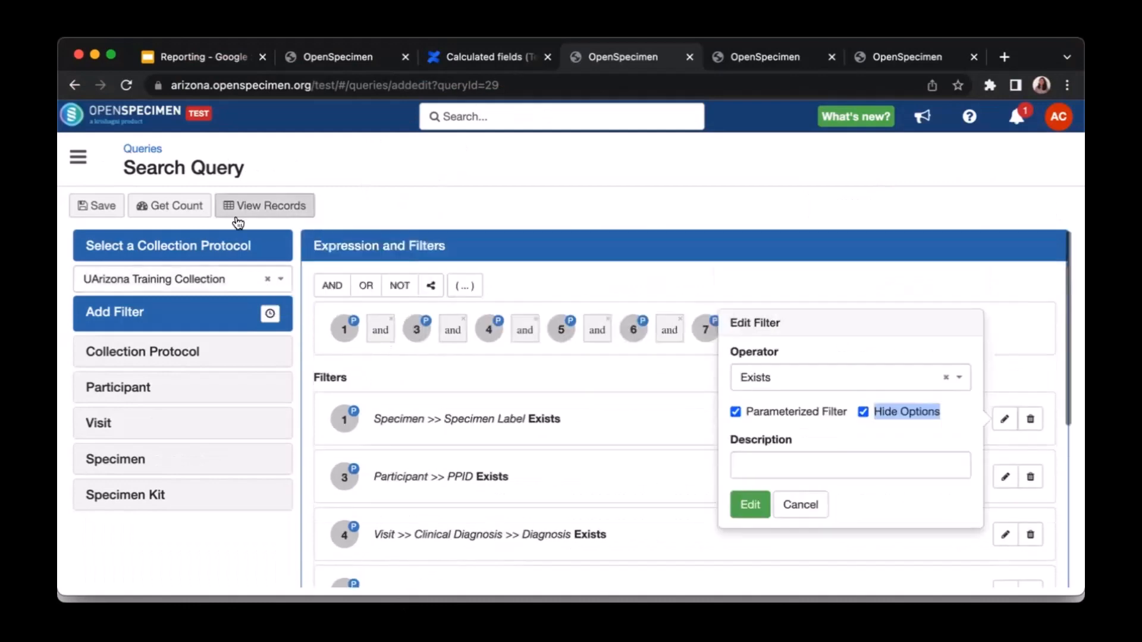
pyautogui.click(516, 426)
pyautogui.scroll(-5, 506, 426)
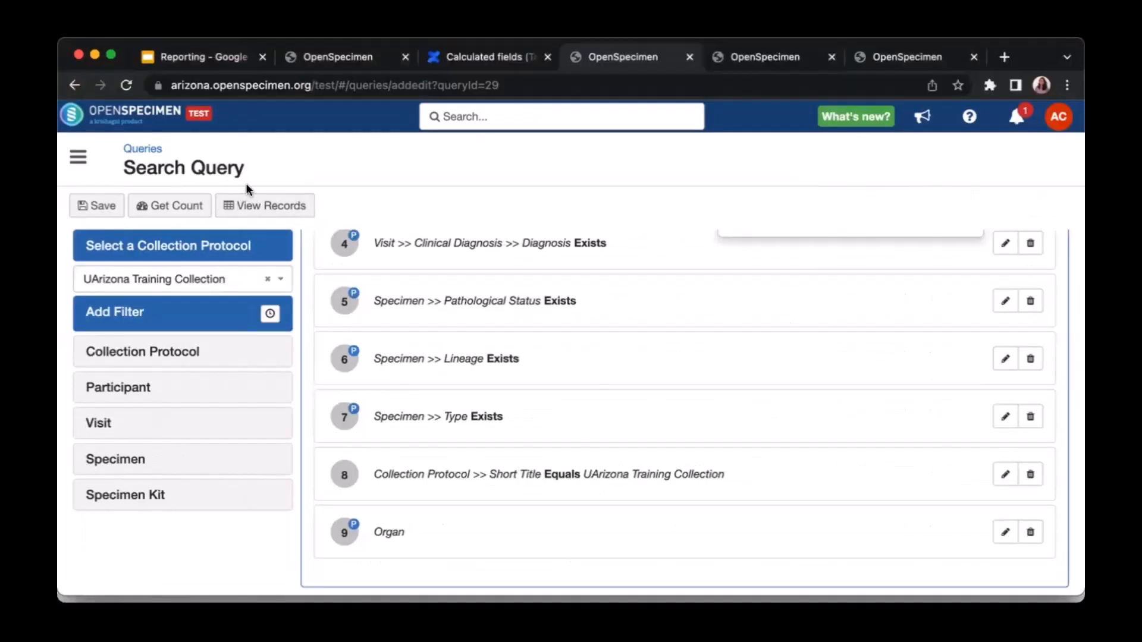
pyautogui.click(250, 221)
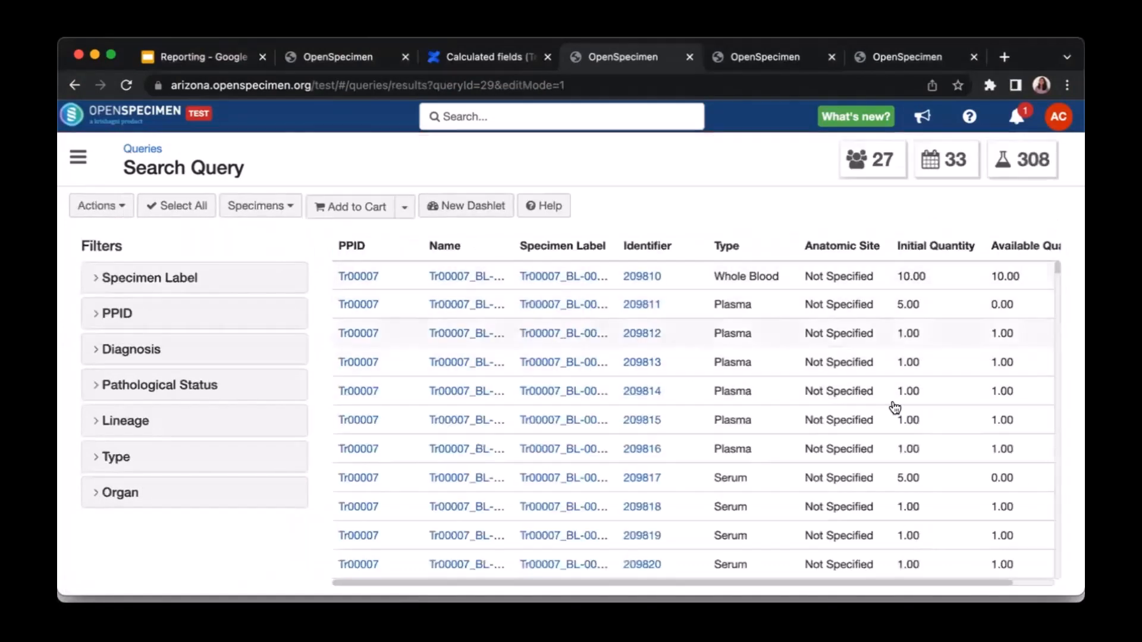
pyautogui.hscroll(1, 867, 401)
pyautogui.hscroll(-1, 866, 400)
# Check the Search Query's column selection dialog and cancel it, and compare with the item columns in the researcher's Firefox catalog.
pyautogui.click(99, 211)
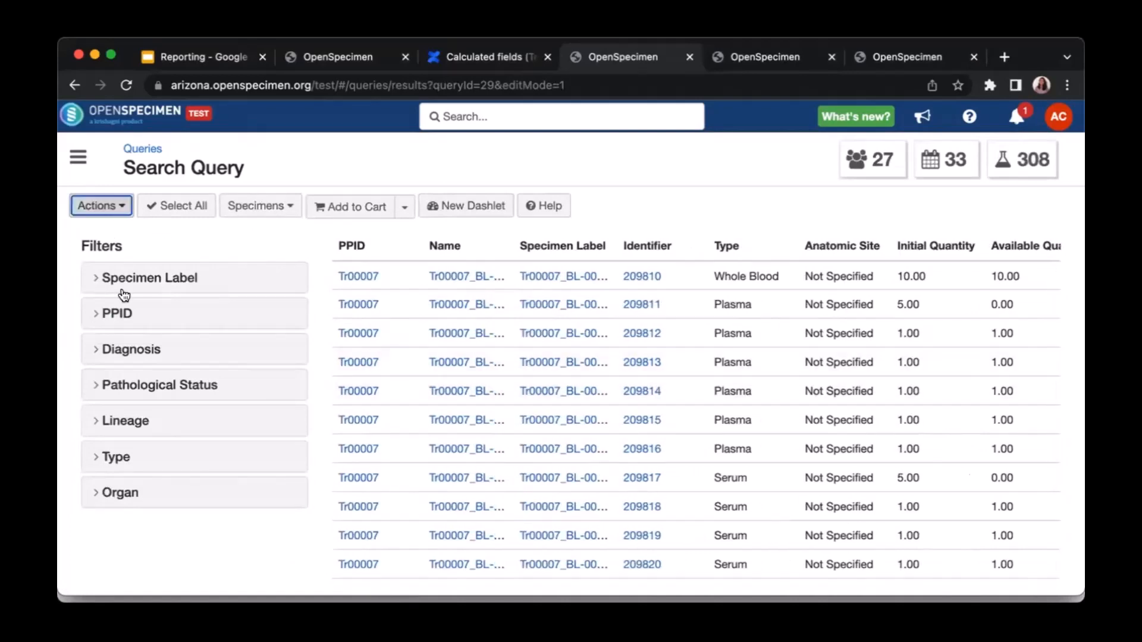
pyautogui.click(122, 286)
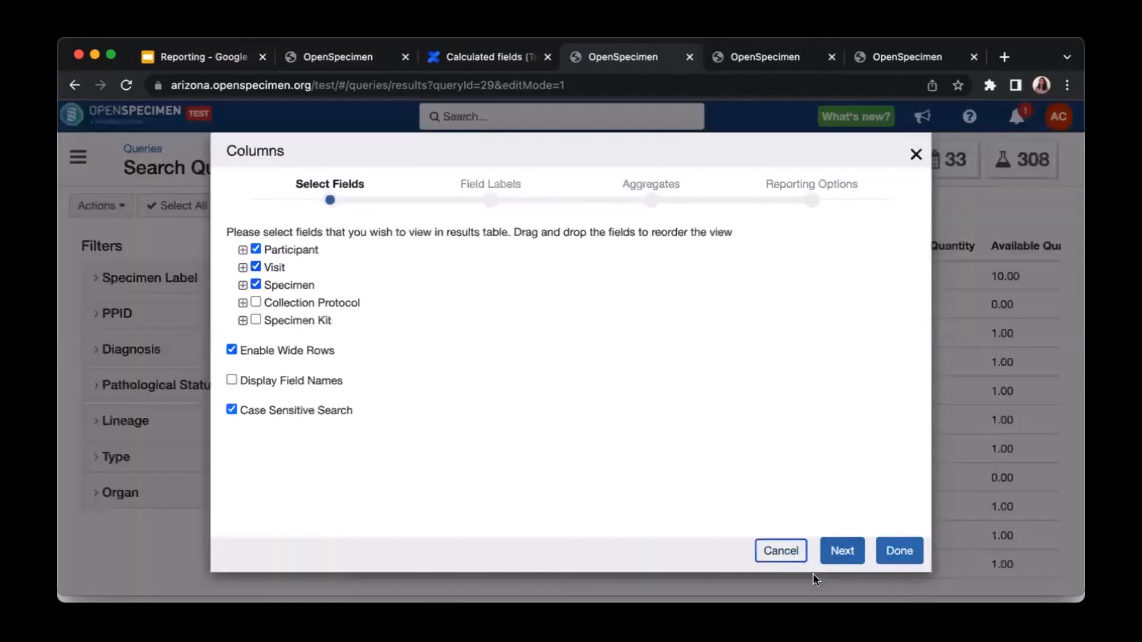
pyautogui.click(787, 550)
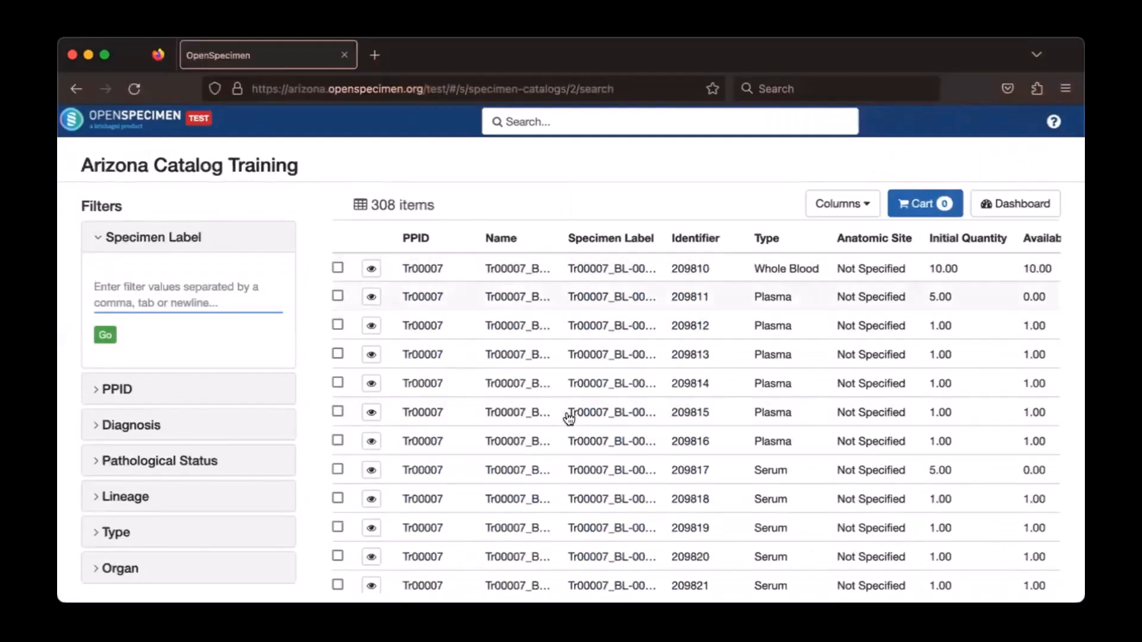
pyautogui.hscroll(3, 896, 440)
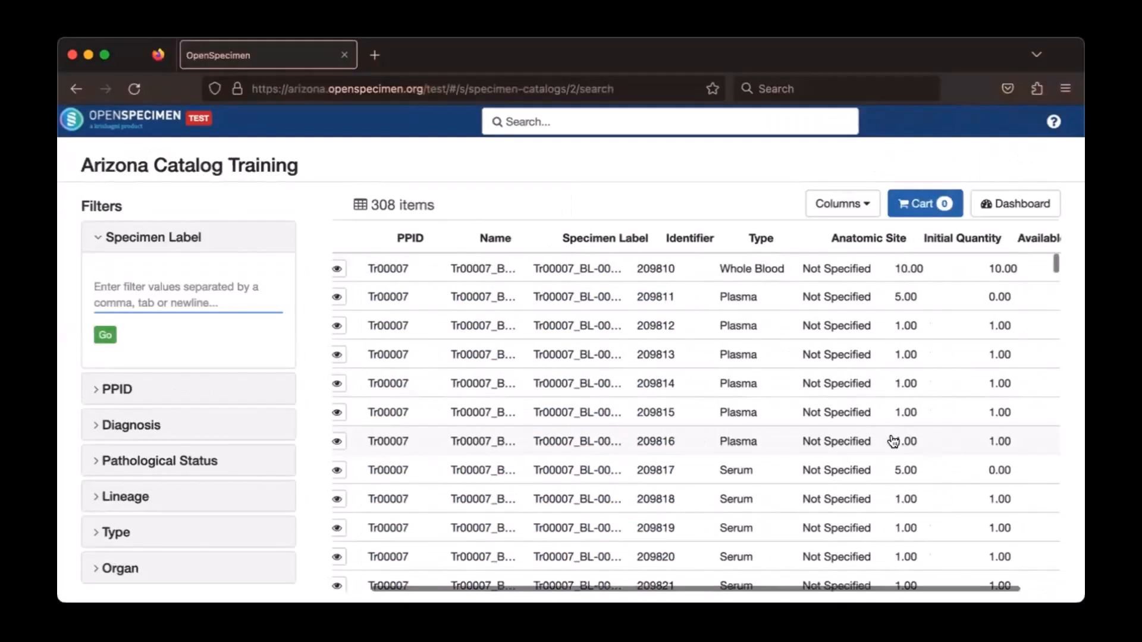
pyautogui.hscroll(-3, 524, 360)
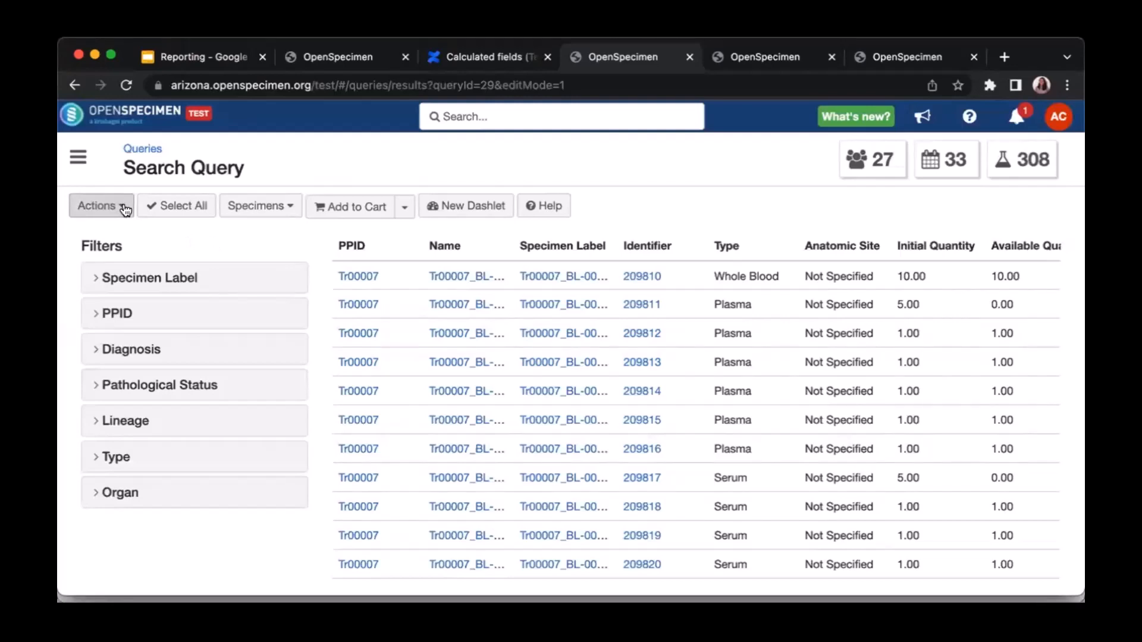
# In the Create Catalog form in the other OpenSpecimen tab, set the Search Query field to Search Query.
pyautogui.click(333, 56)
pyautogui.scroll(-3, 367, 360)
pyautogui.moveTo(175, 249); pyautogui.dragTo(344, 247)
pyautogui.click(344, 247)
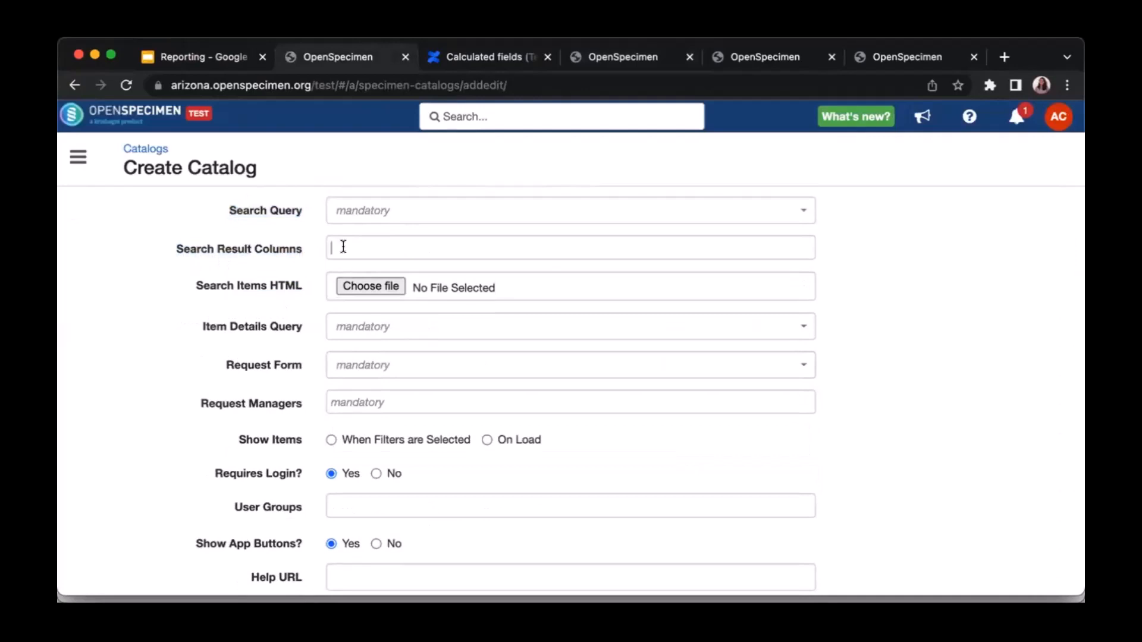
pyautogui.click(351, 211)
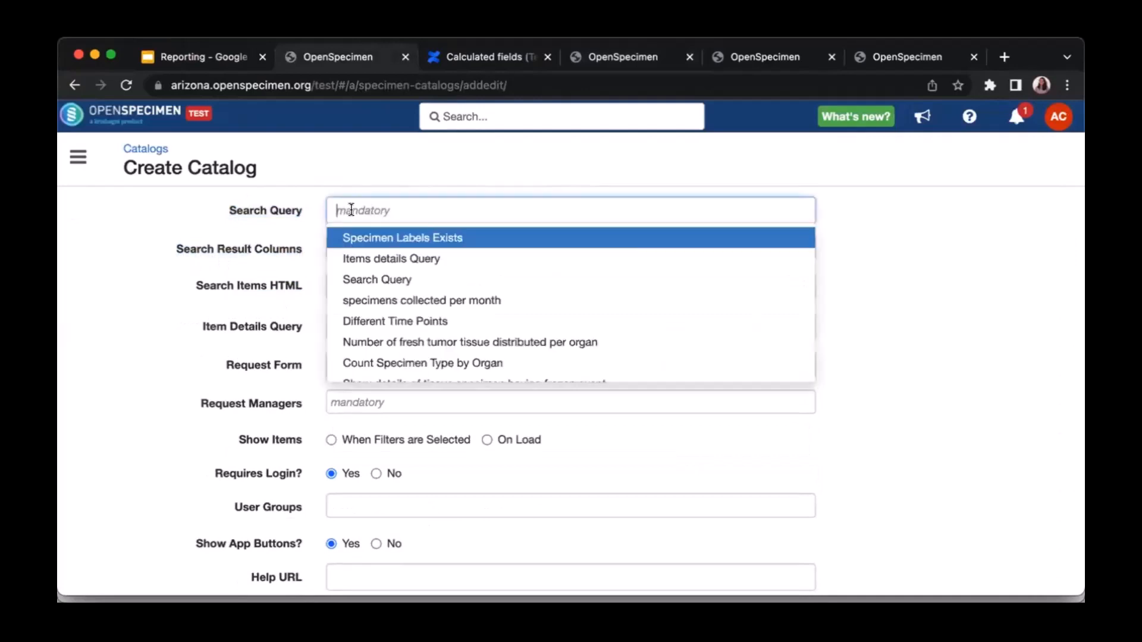
pyautogui.click(359, 278)
# Choose Specimen Label, Anatomic Site and Type as the catalog's Search Result Columns, checking the available columns against the Search Query results.
pyautogui.click(365, 246)
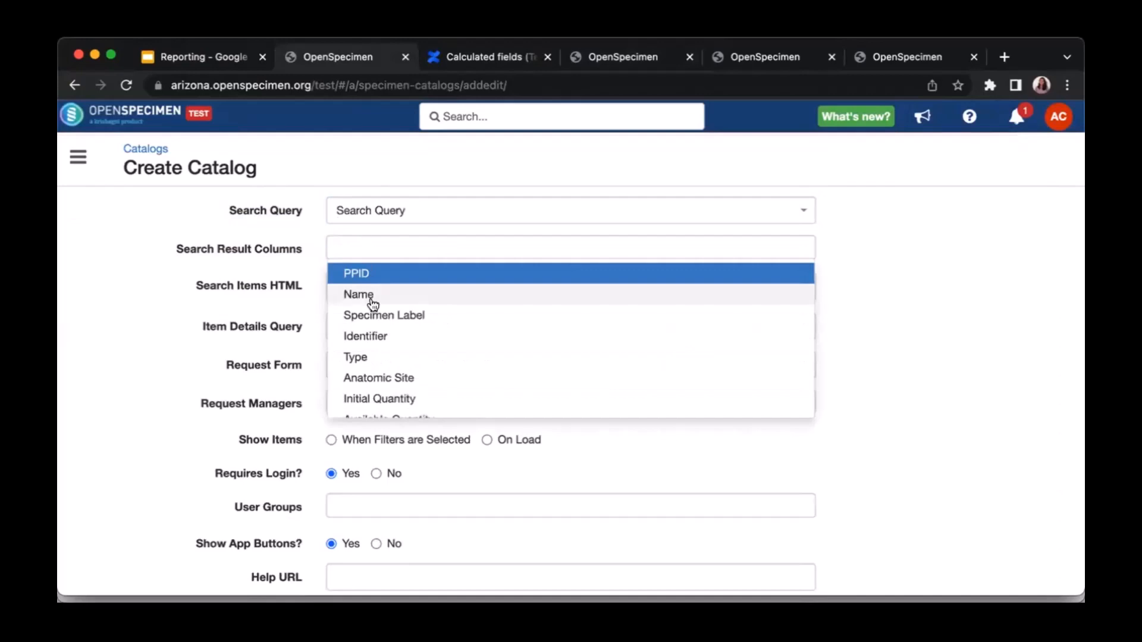
pyautogui.click(603, 63)
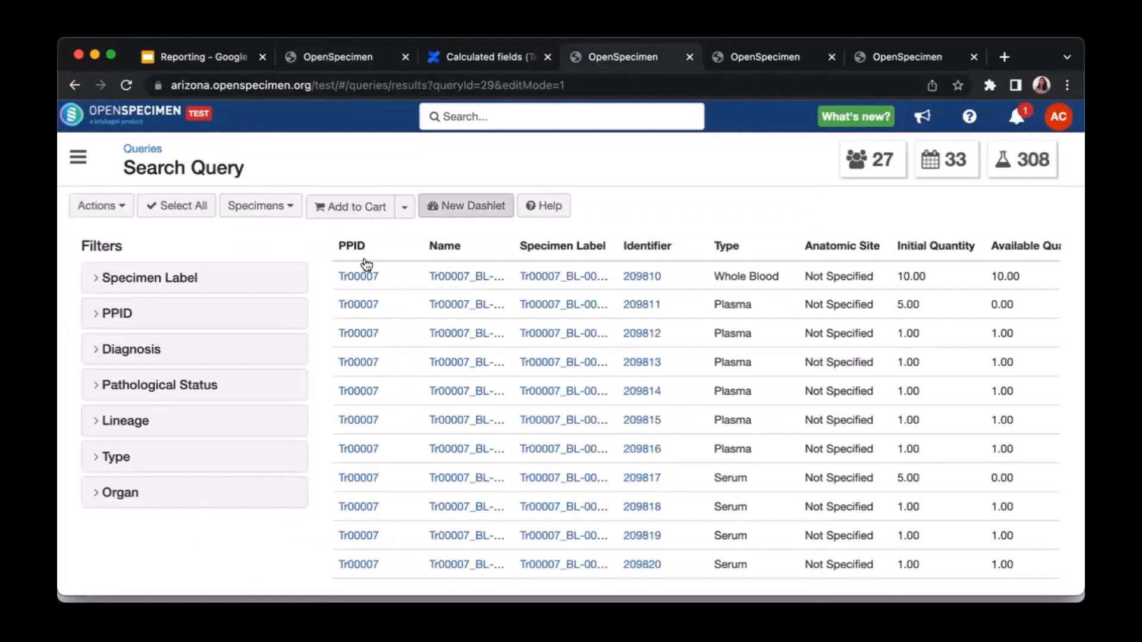
pyautogui.click(338, 48)
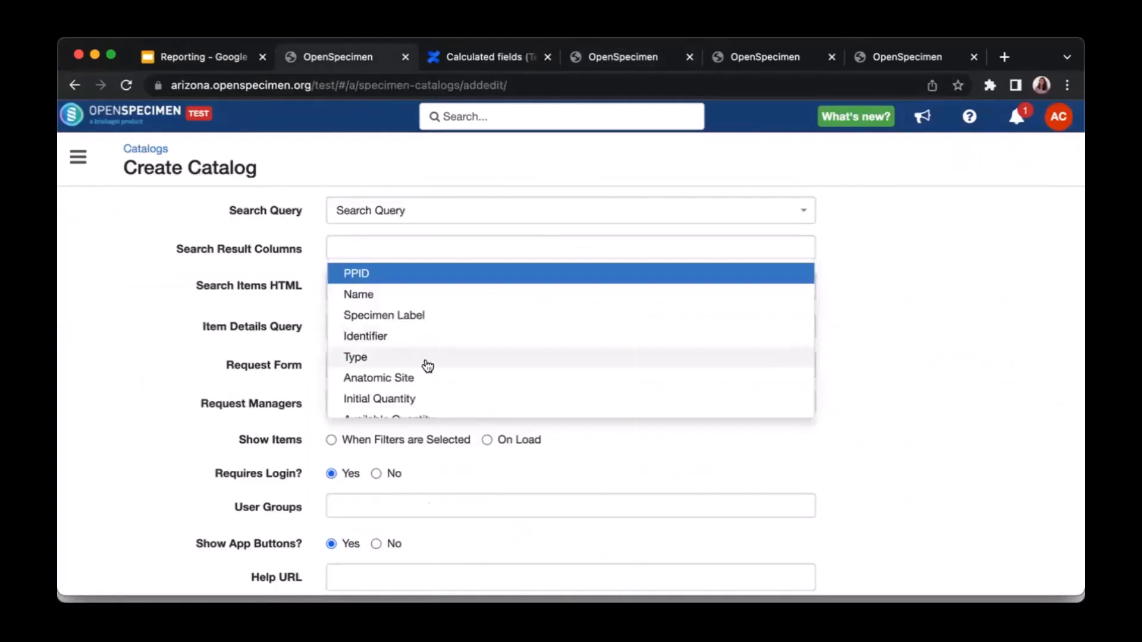
pyautogui.scroll(-1, 425, 361)
pyautogui.scroll(1, 420, 301)
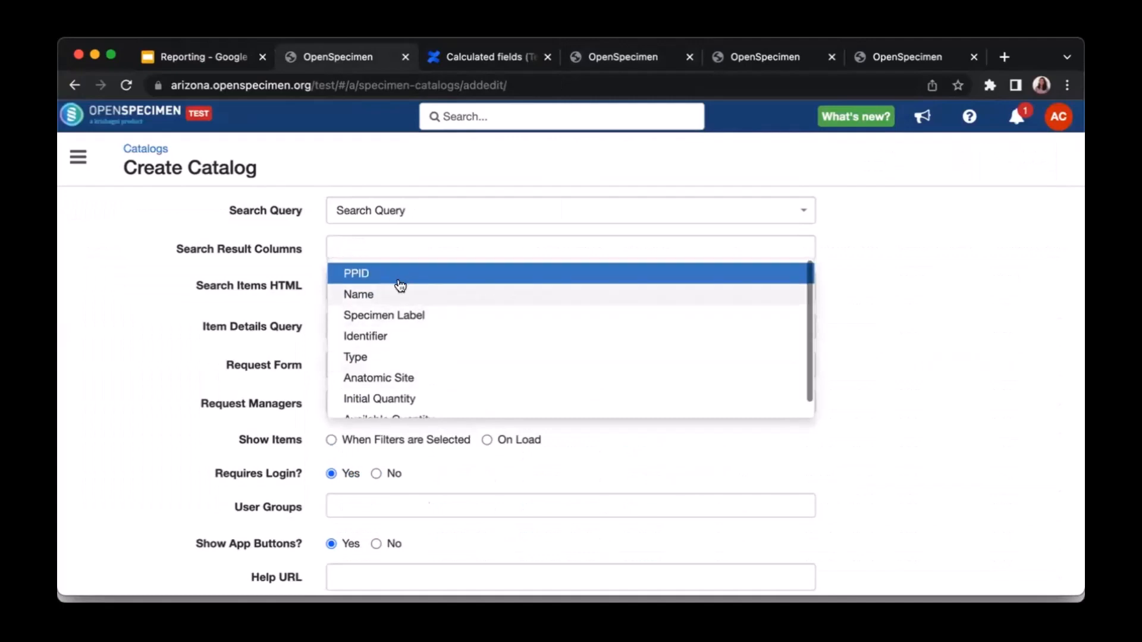
pyautogui.click(407, 313)
pyautogui.click(408, 267)
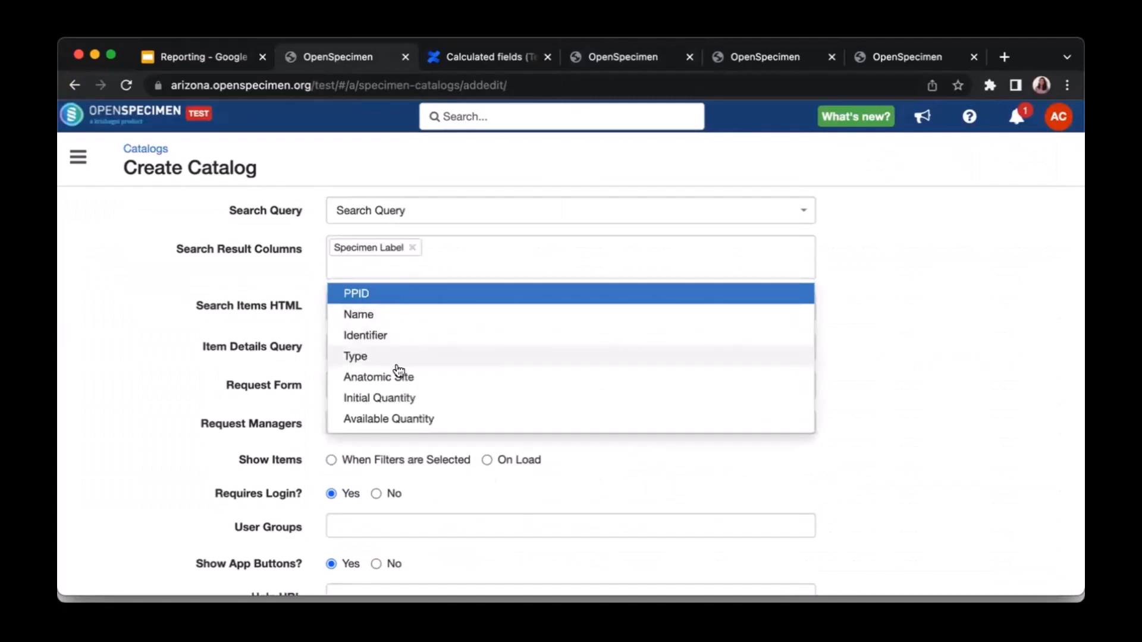
pyautogui.click(400, 377)
pyautogui.click(424, 274)
pyautogui.click(407, 355)
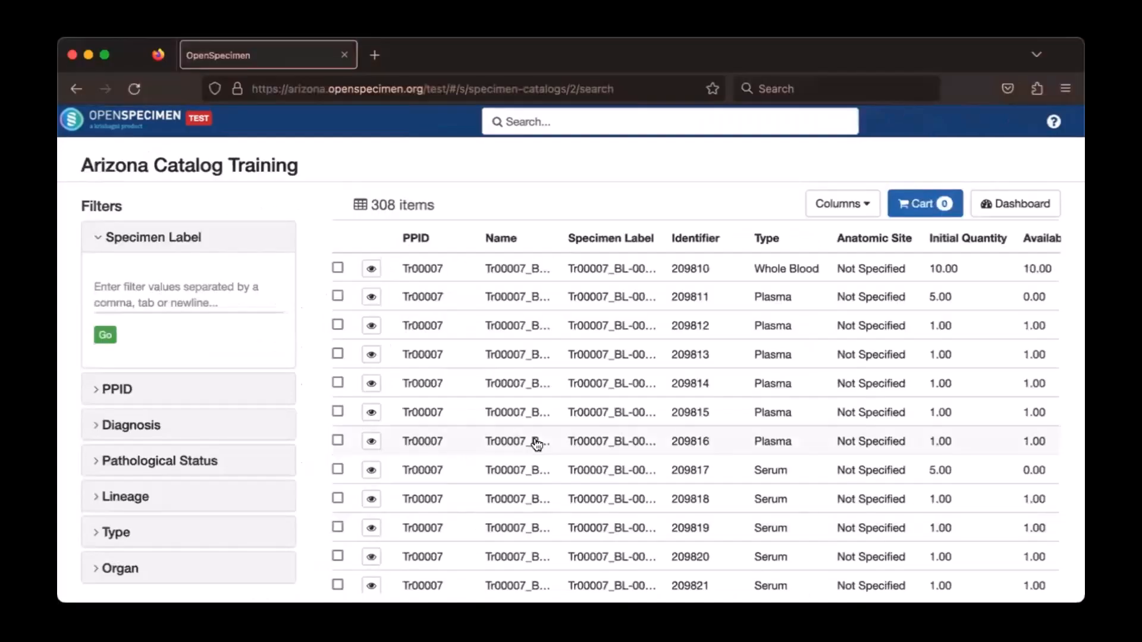
# In the researcher's Firefox catalog, hide the PPID, Name and Identifier columns from the item list.
pyautogui.hscroll(-3, 536, 443)
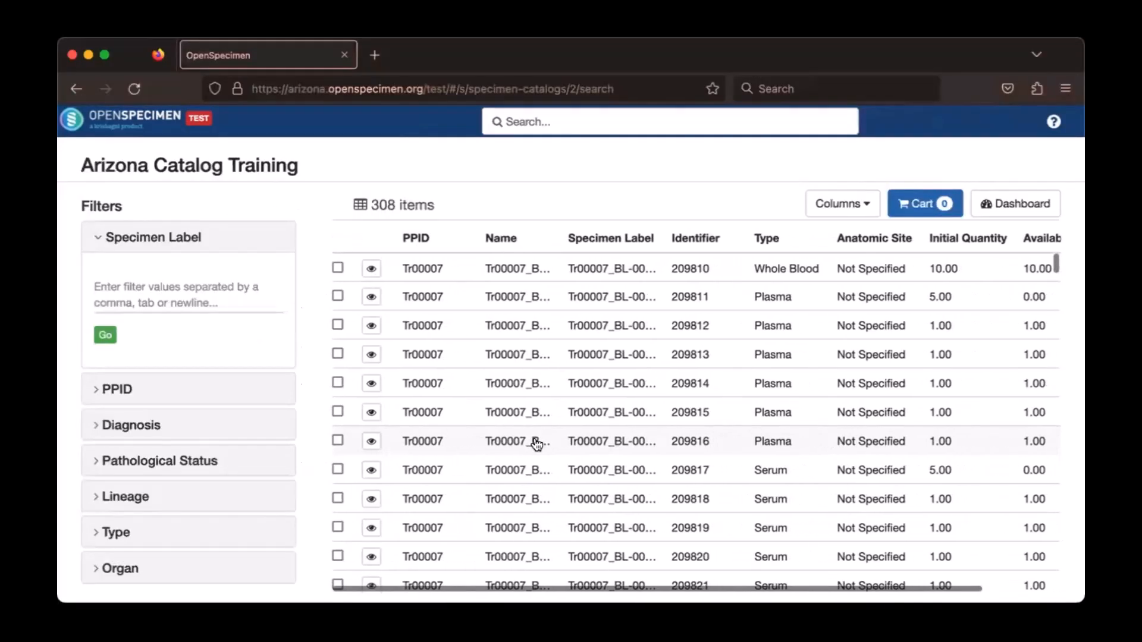
pyautogui.click(855, 195)
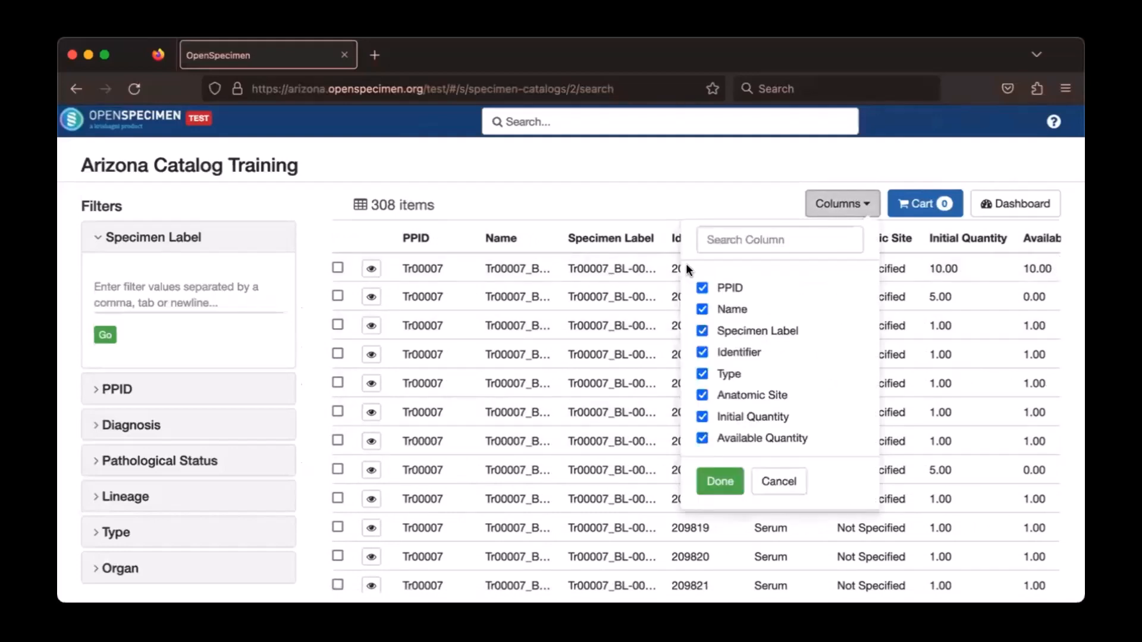
pyautogui.click(701, 289)
pyautogui.click(703, 309)
pyautogui.click(703, 353)
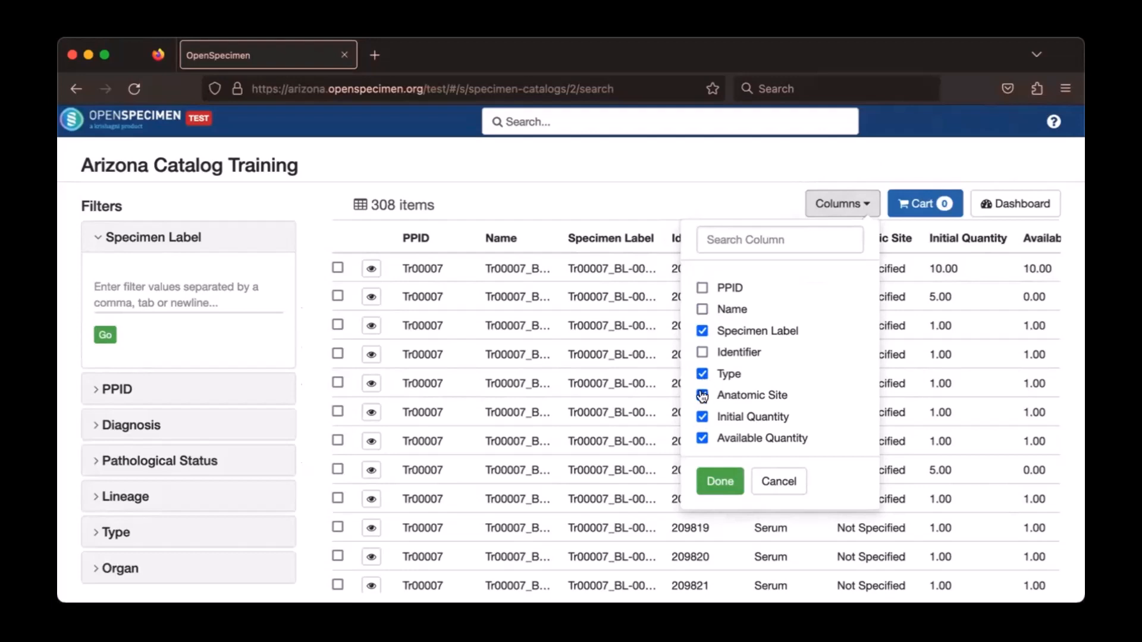
pyautogui.click(709, 480)
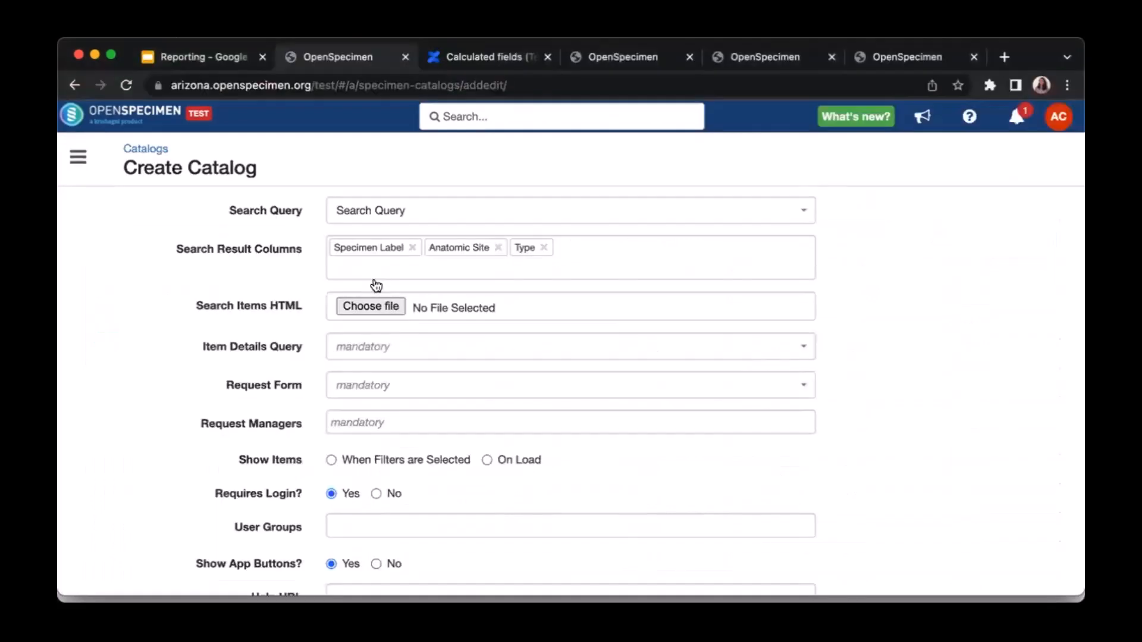
# Review the Item Details Query field in the catalog form, and run the Items details Query from the queries list to view its records.
pyautogui.scroll(-2, 357, 369)
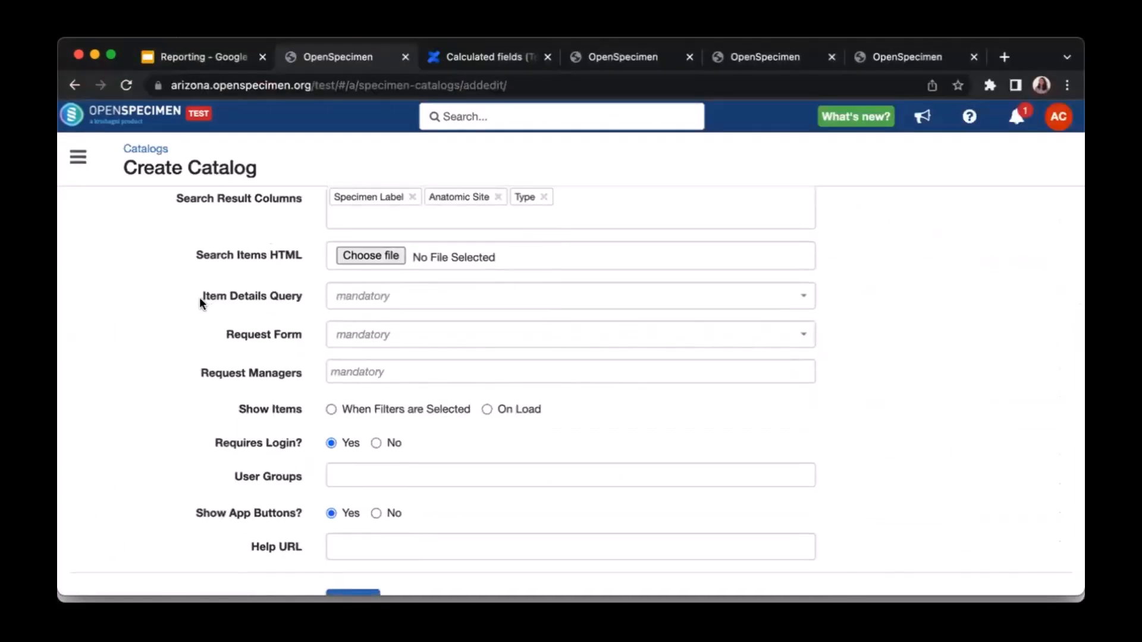
pyautogui.moveTo(198, 298); pyautogui.dragTo(291, 295)
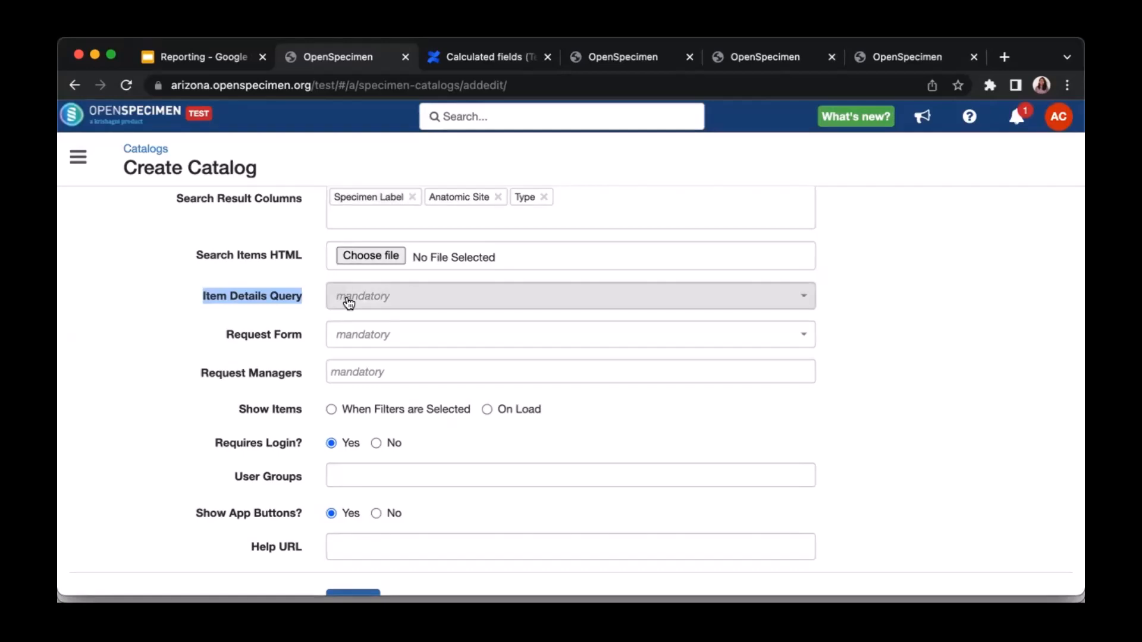
pyautogui.click(612, 57)
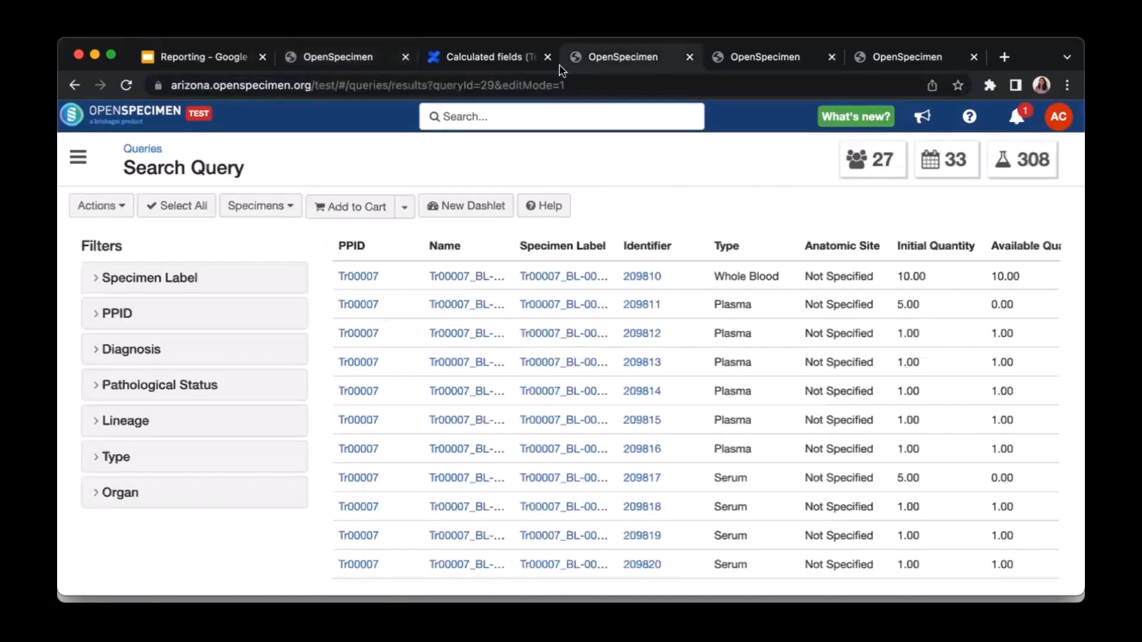
pyautogui.click(145, 148)
pyautogui.click(452, 277)
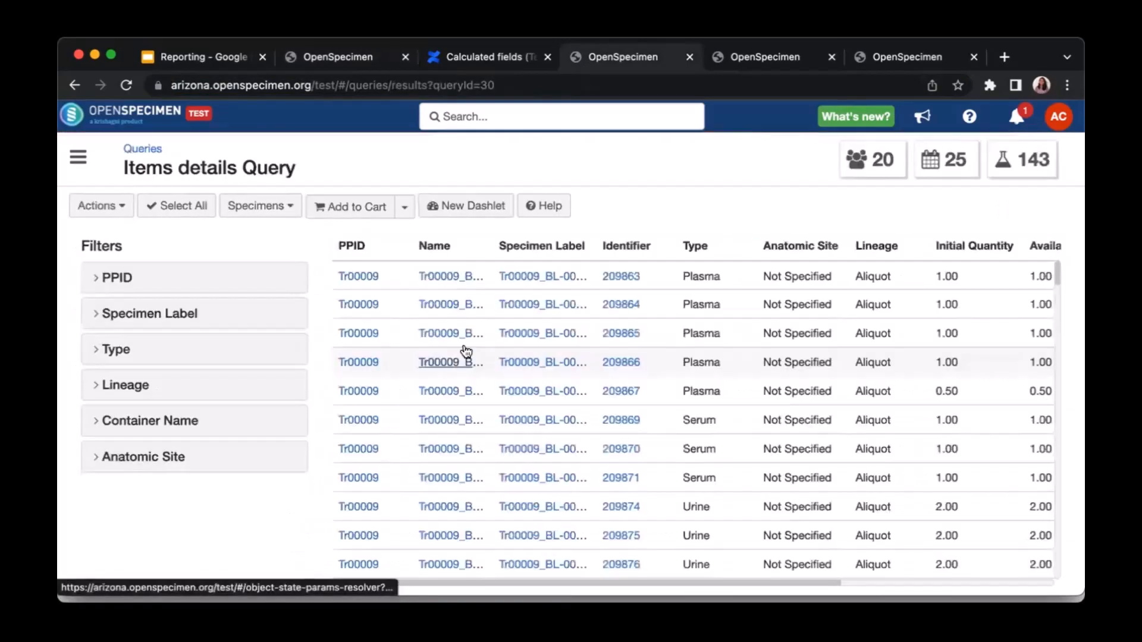
pyautogui.hscroll(3, 466, 352)
pyautogui.hscroll(-3, 393, 352)
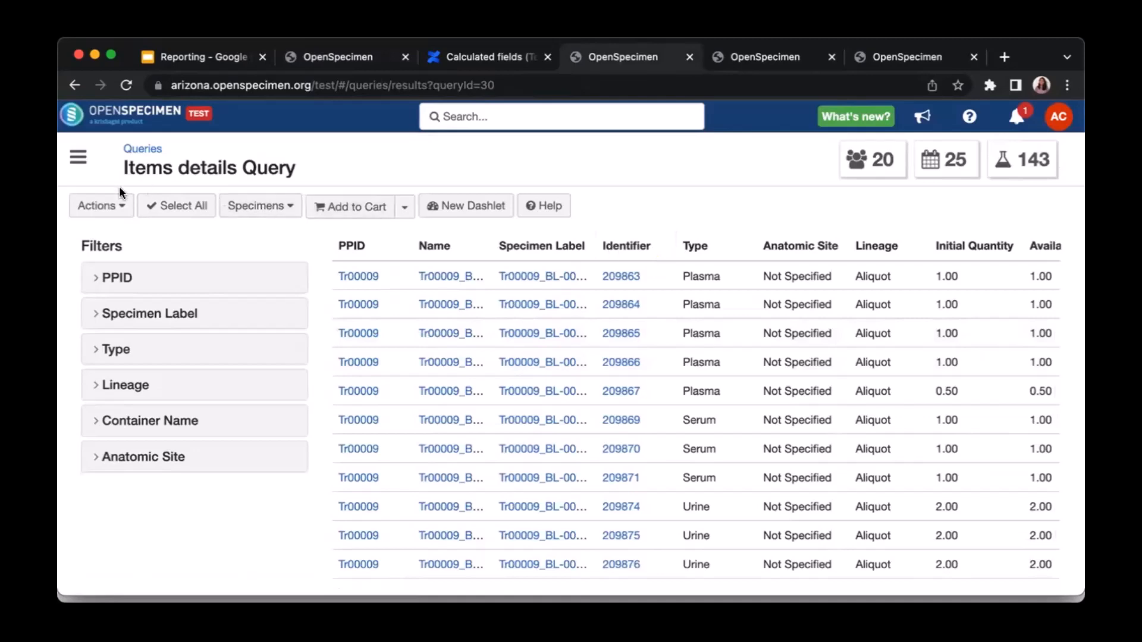
# Examine the Specimen fields selected in the Items details Query's column settings and close them without saving.
pyautogui.click(99, 209)
pyautogui.click(121, 288)
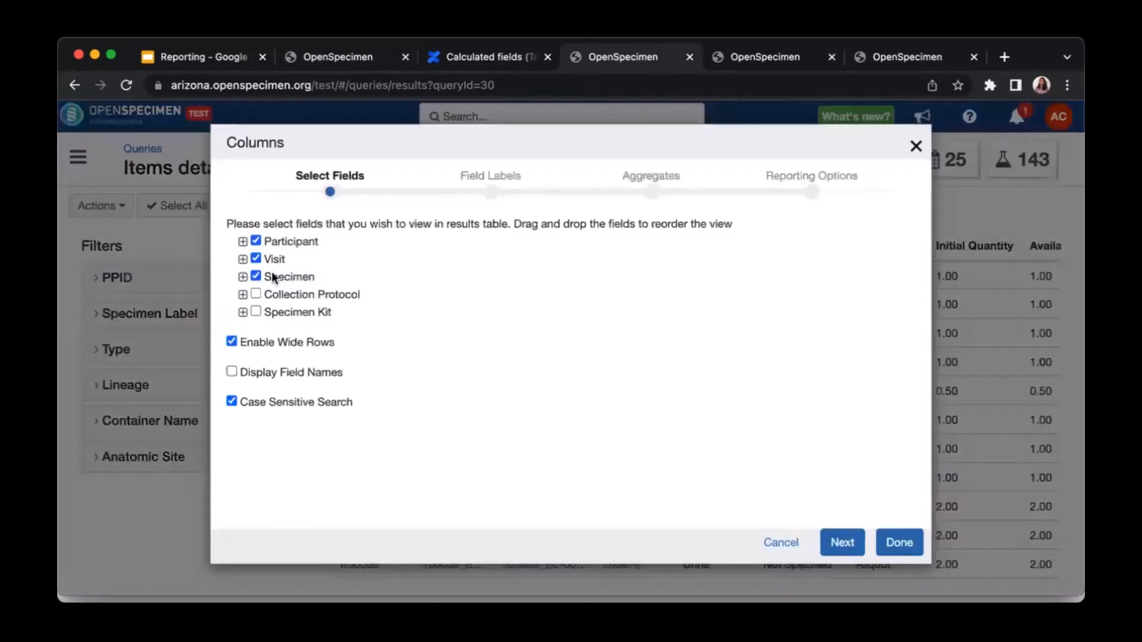
pyautogui.click(242, 286)
pyautogui.moveTo(326, 309); pyautogui.dragTo(333, 310)
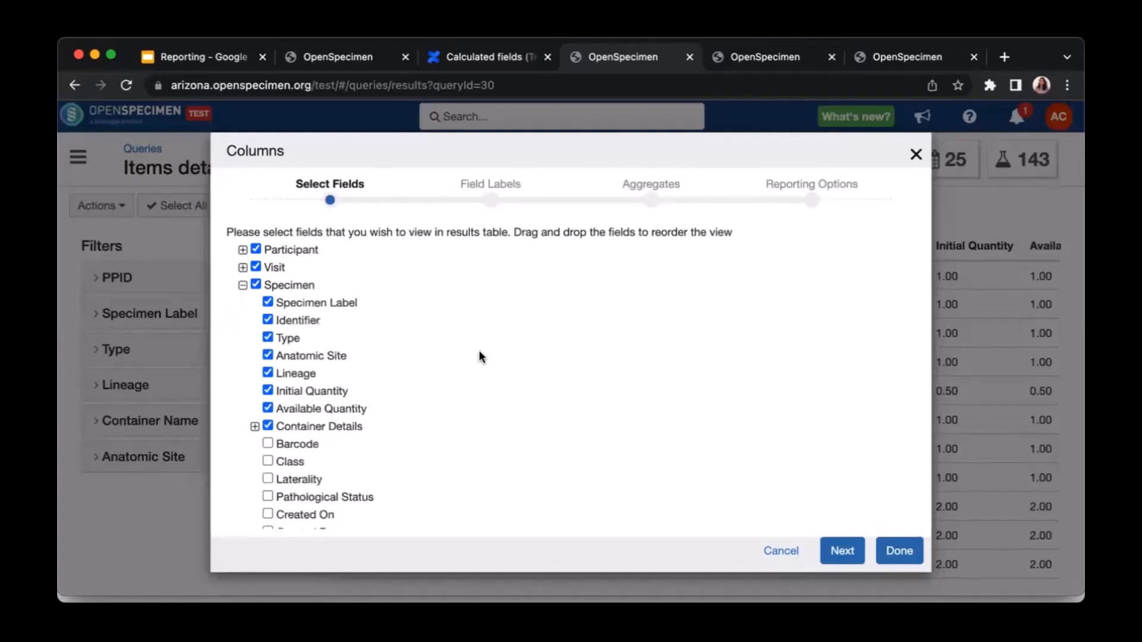
pyautogui.click(784, 552)
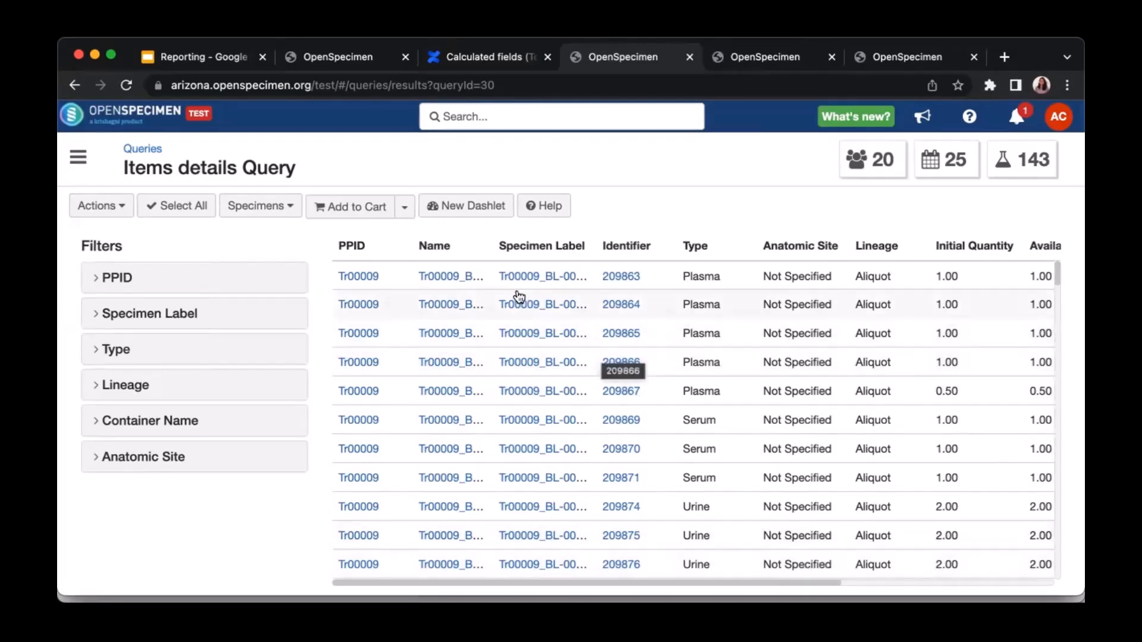
# Compare the catalog form's Item Details Query field with the Items details Query results, including the quantity and container columns.
pyautogui.click(352, 60)
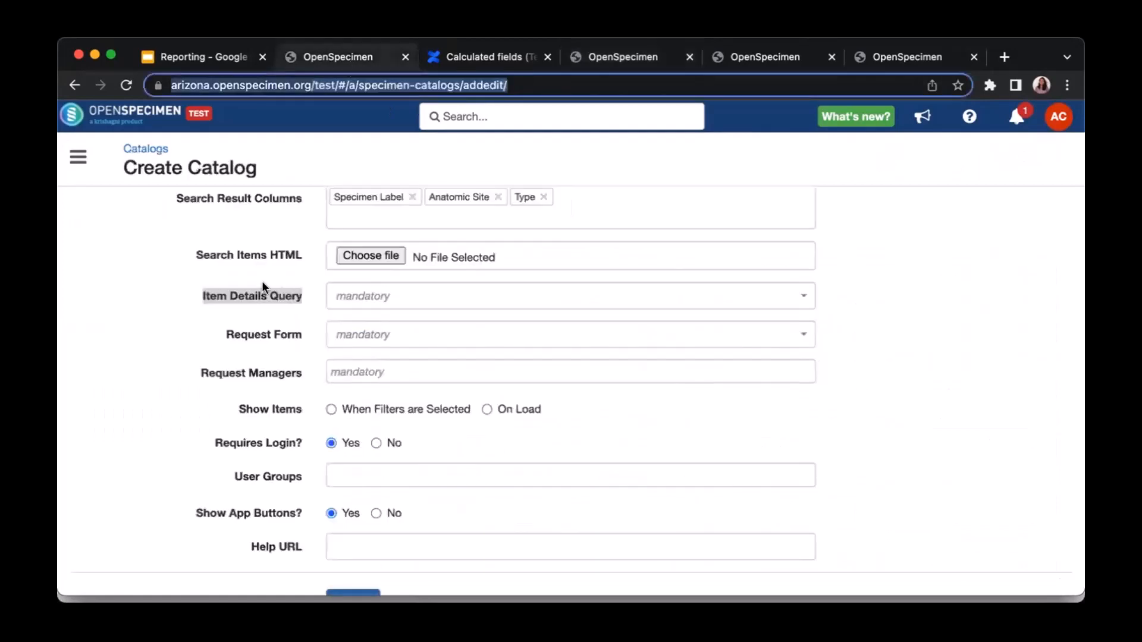
pyautogui.moveTo(204, 297); pyautogui.dragTo(276, 301)
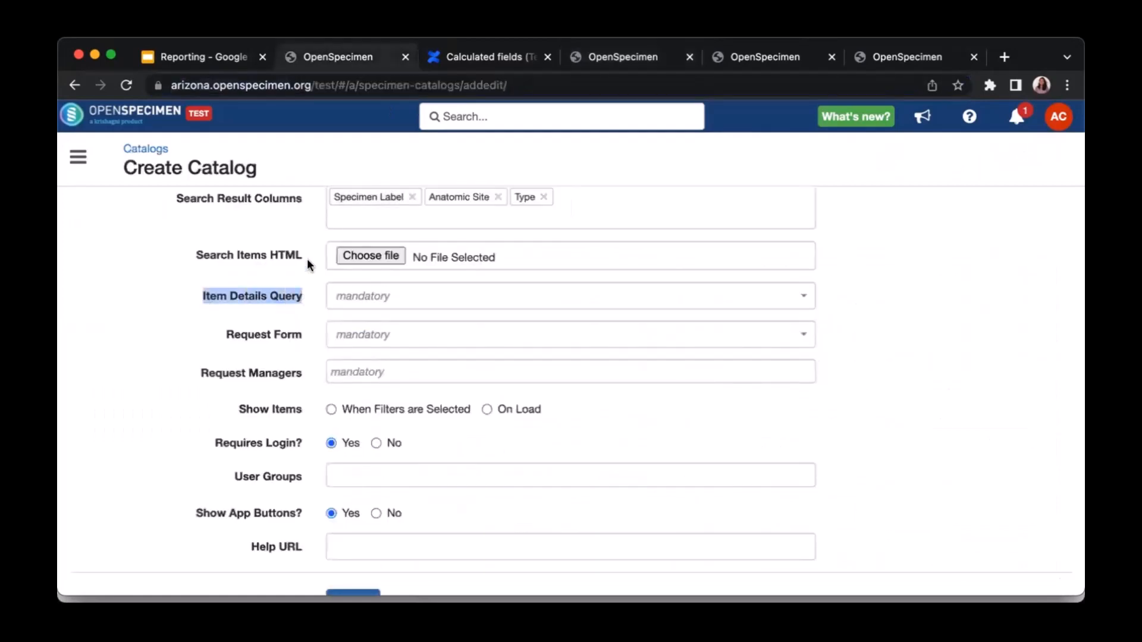
pyautogui.click(599, 60)
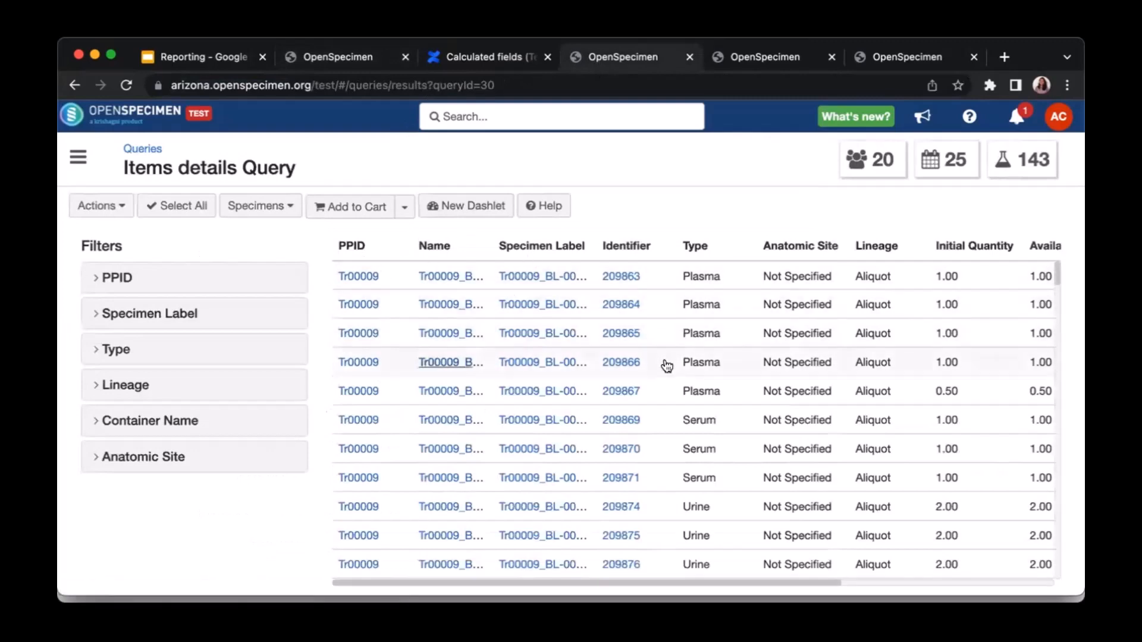
pyautogui.hscroll(5, 788, 335)
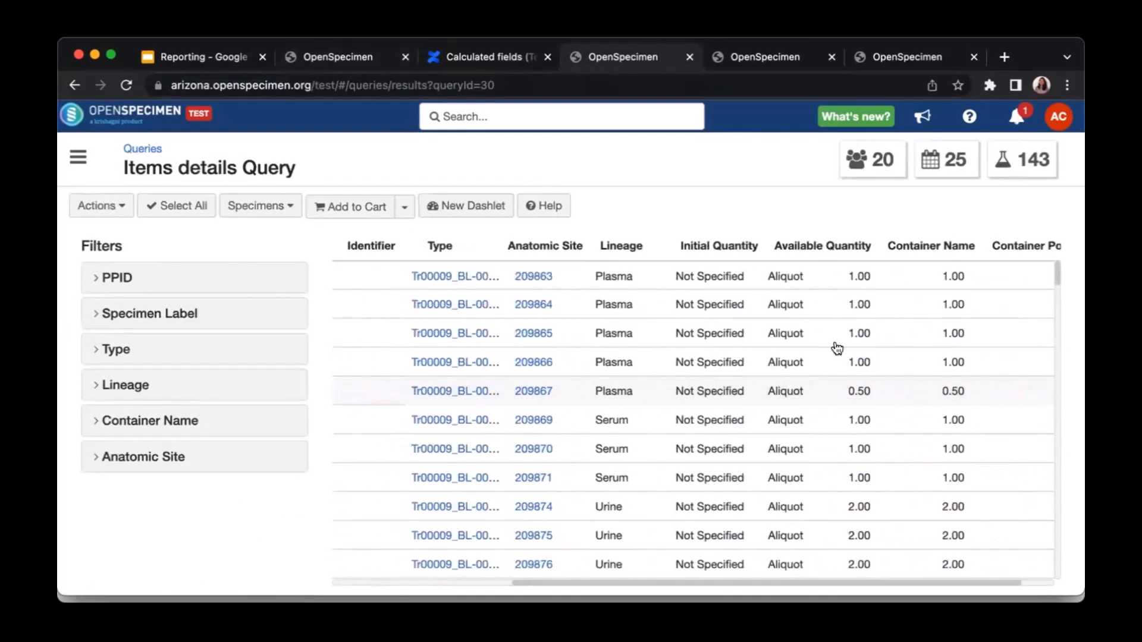
pyautogui.hscroll(3, 825, 285)
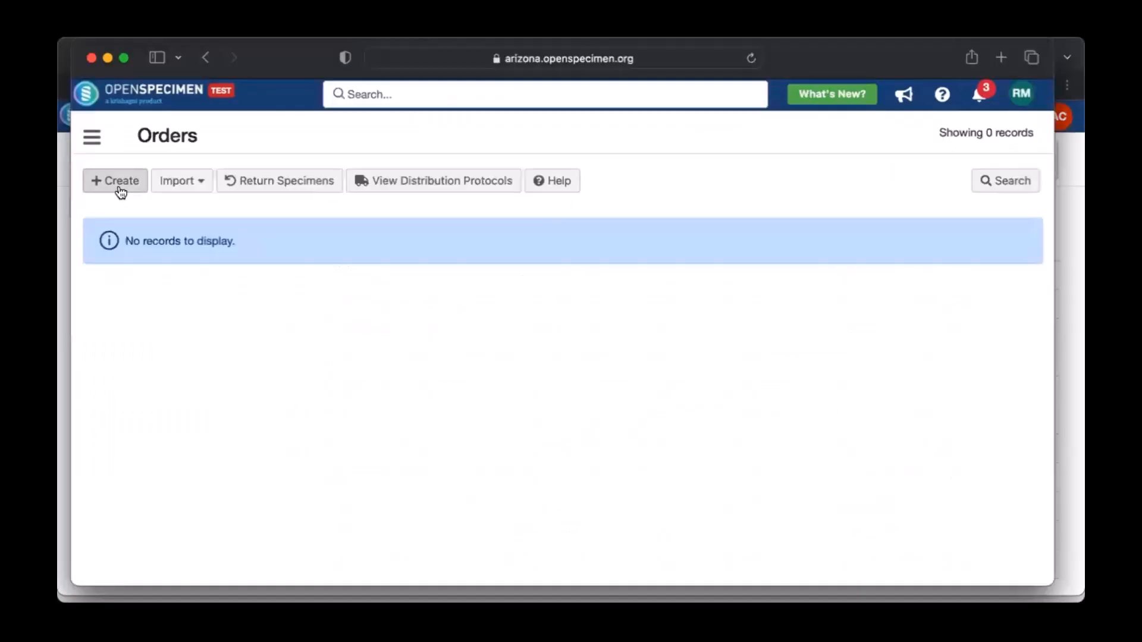
# In the request manager's Safari window, open the approved Arizona Catalog Training request and view its specimens' quantities, locations and statuses.
pyautogui.click(92, 138)
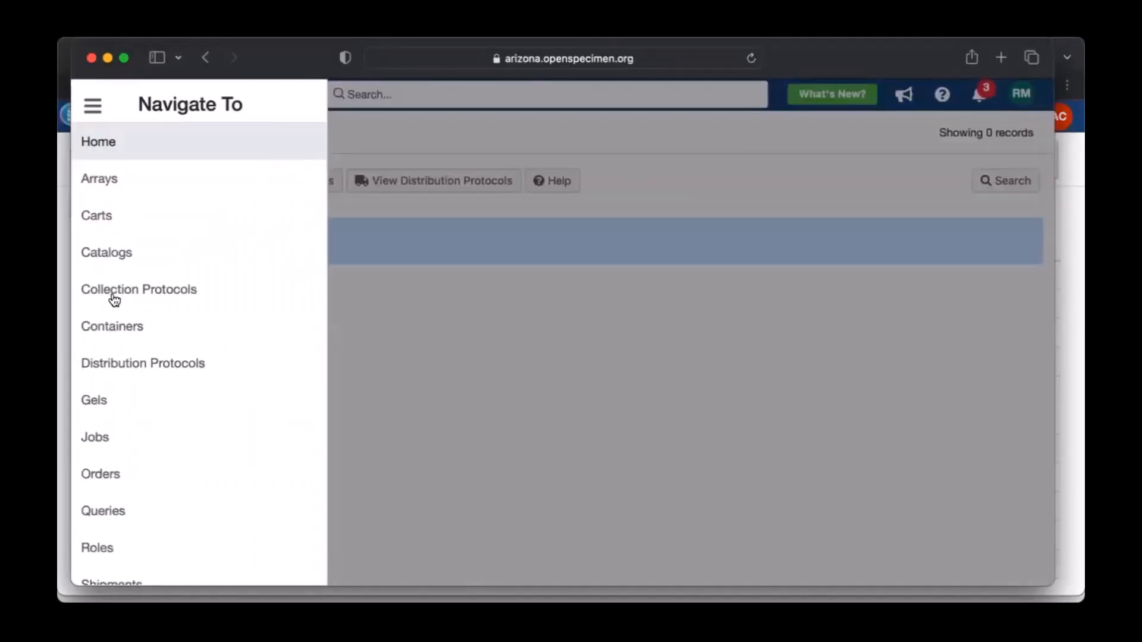
pyautogui.click(197, 255)
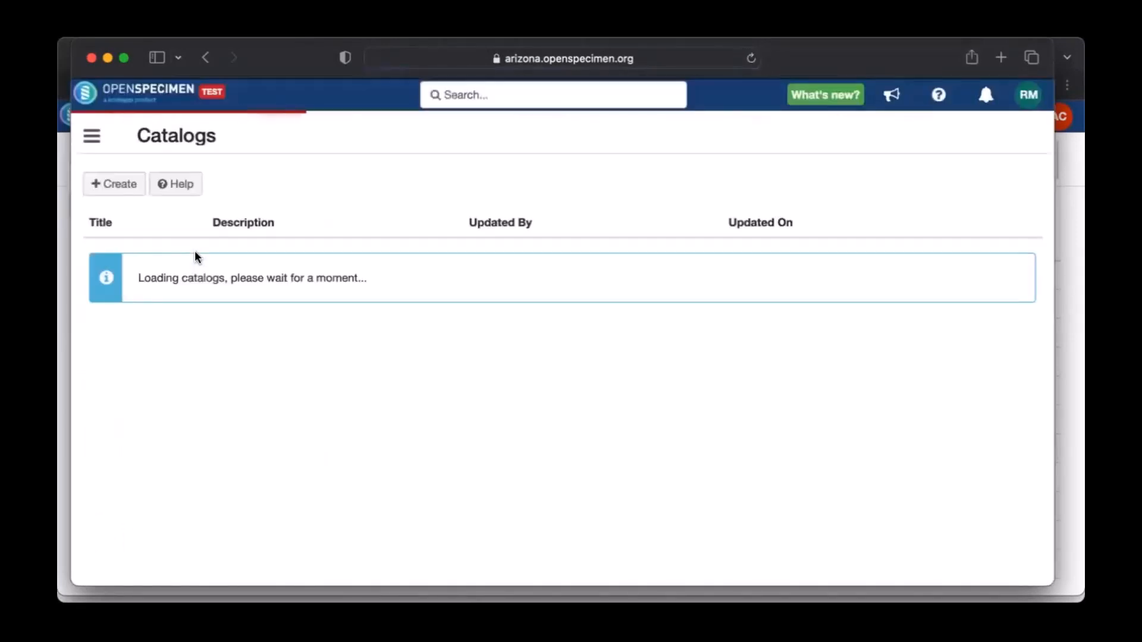
pyautogui.click(938, 285)
pyautogui.click(377, 190)
pyautogui.click(307, 255)
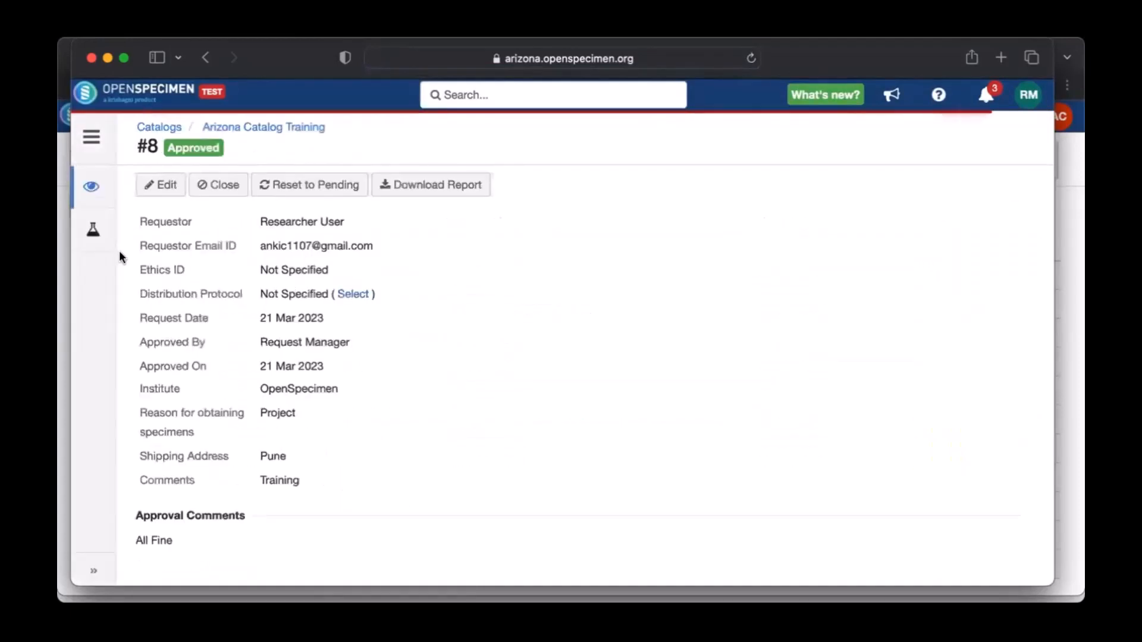
pyautogui.click(94, 233)
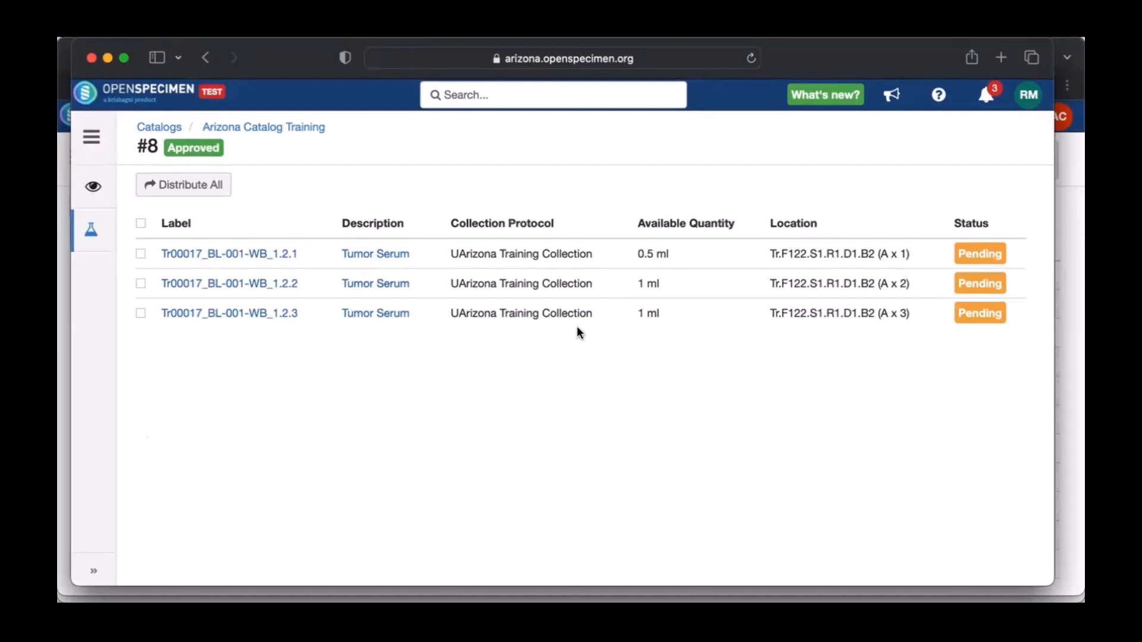
pyautogui.click(109, 59)
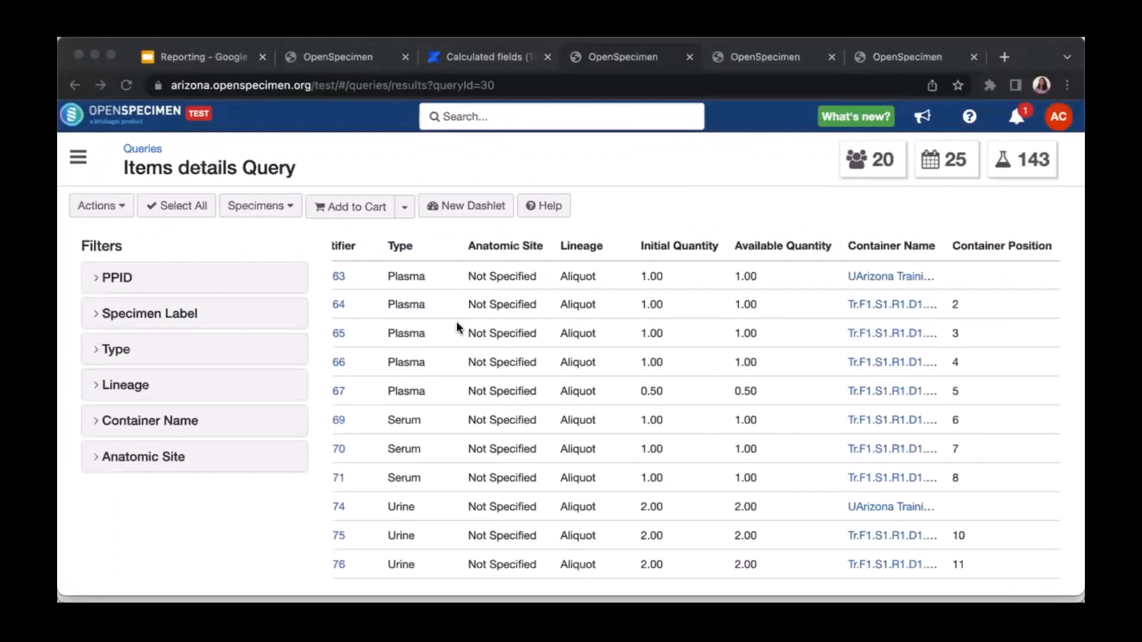
# Set the new catalog's Request Form to Specimen Request Details.
pyautogui.click(342, 61)
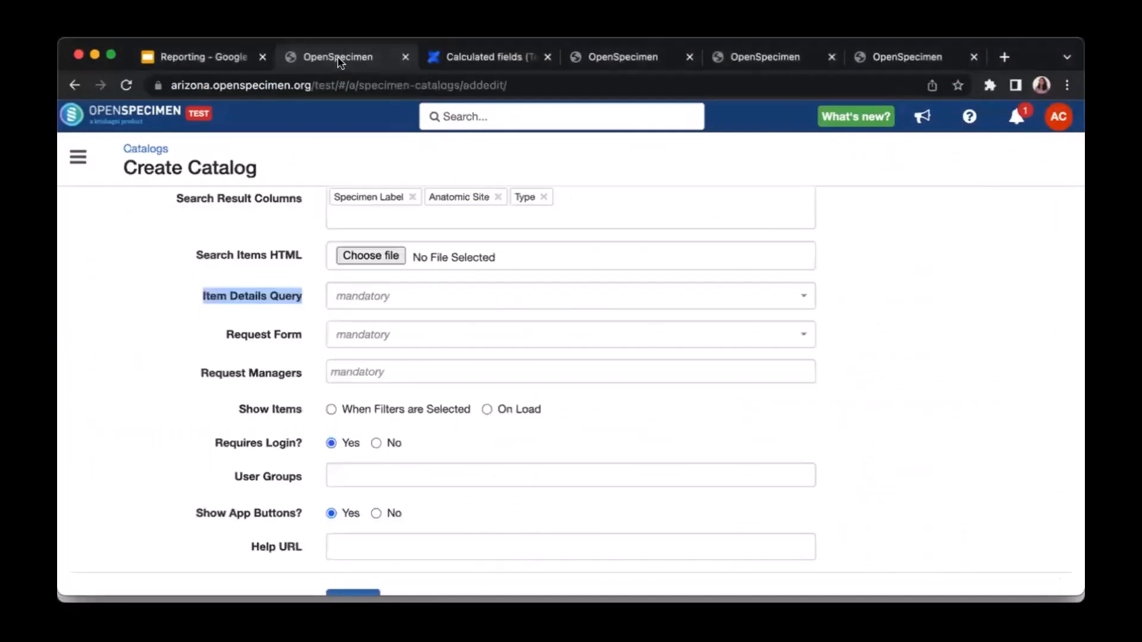
pyautogui.click(231, 313)
pyautogui.moveTo(211, 294); pyautogui.dragTo(212, 292)
pyautogui.moveTo(226, 331); pyautogui.dragTo(305, 331)
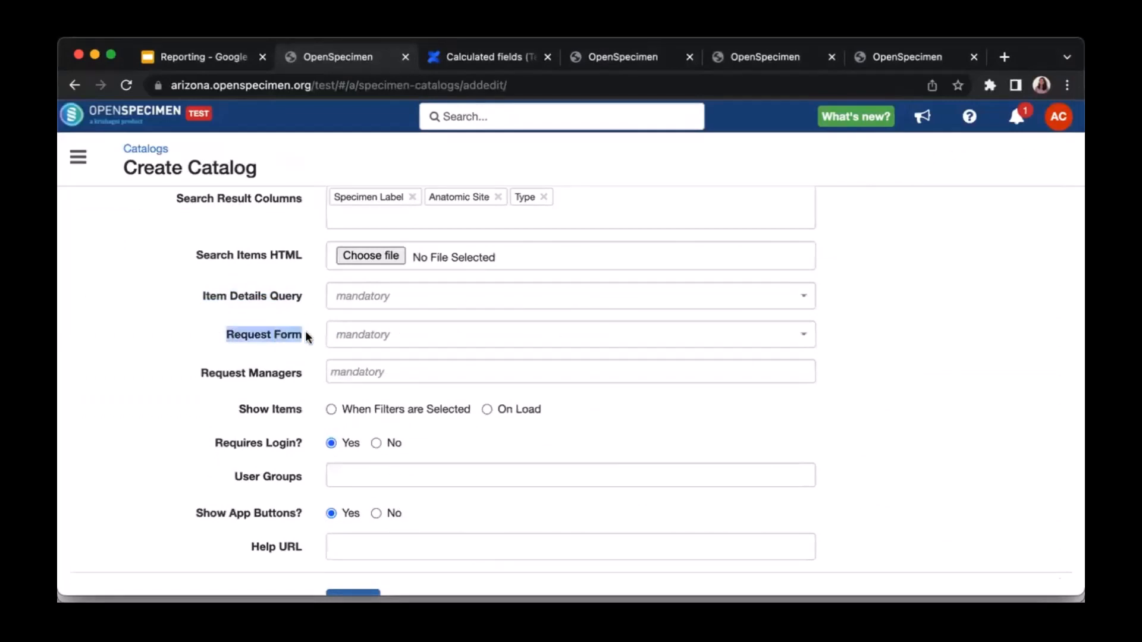
pyautogui.click(375, 337)
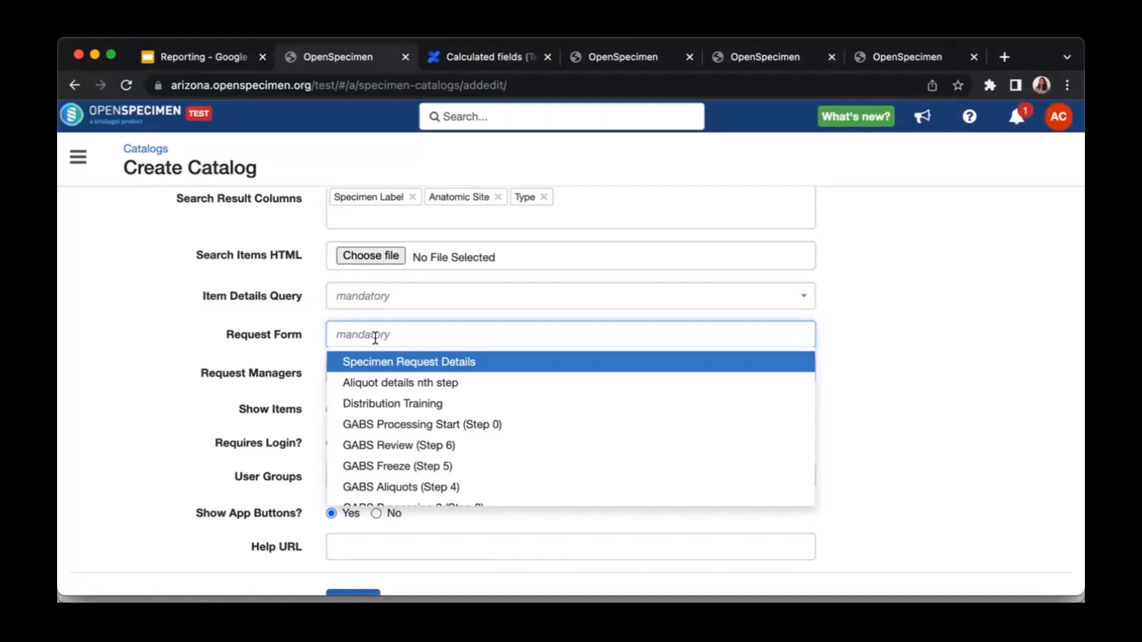
pyautogui.scroll(-1, 393, 420)
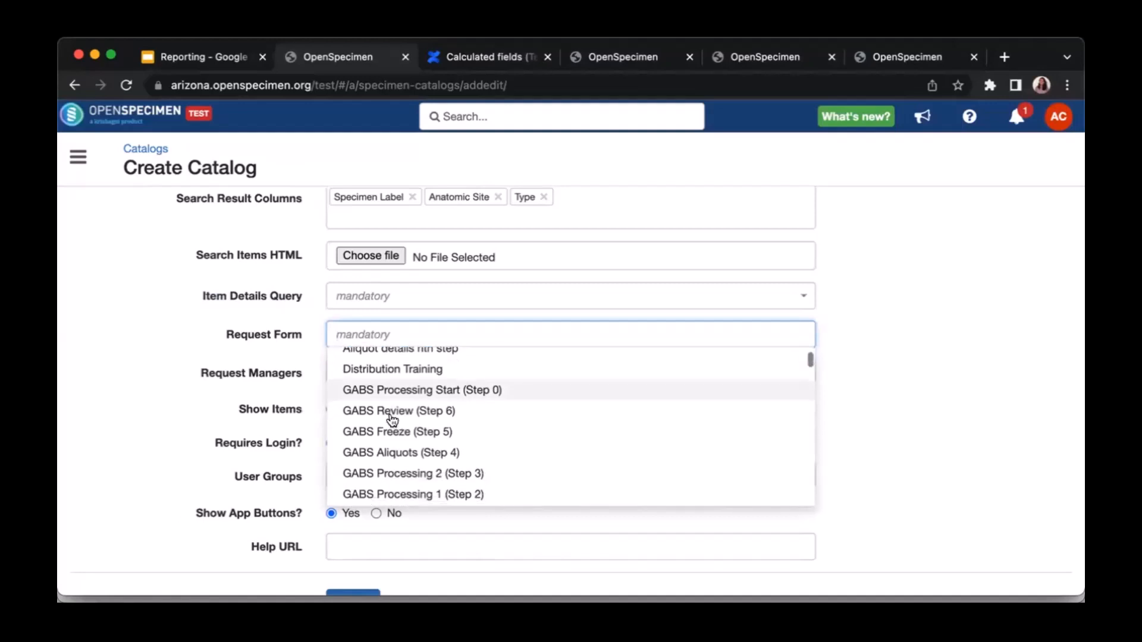
pyautogui.write('re')
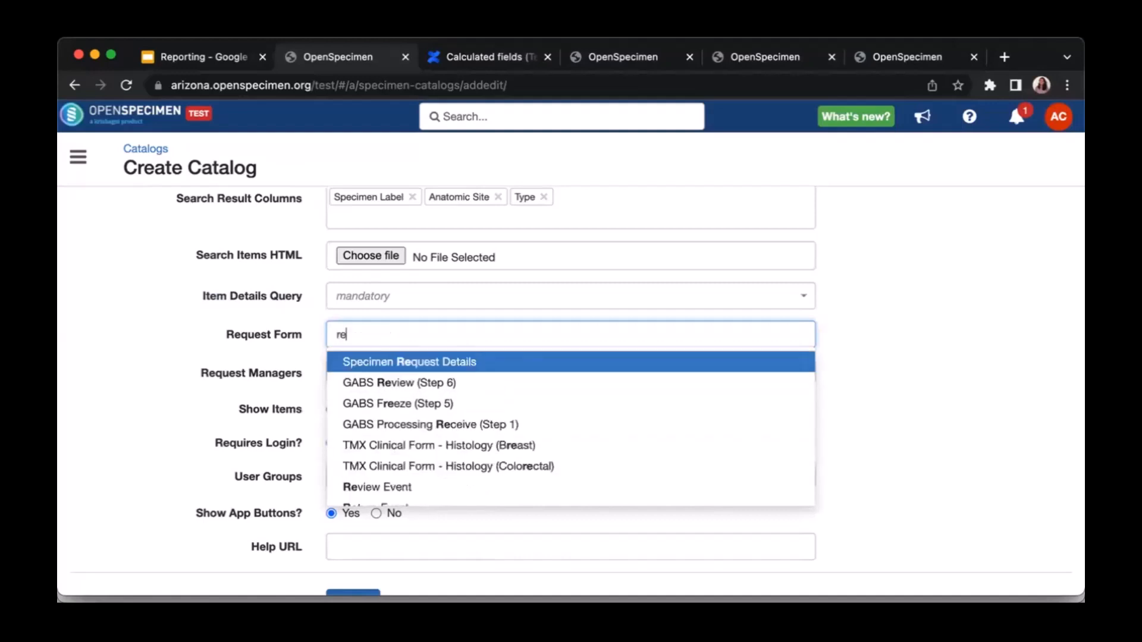
pyautogui.write('qu')
pyautogui.click(419, 364)
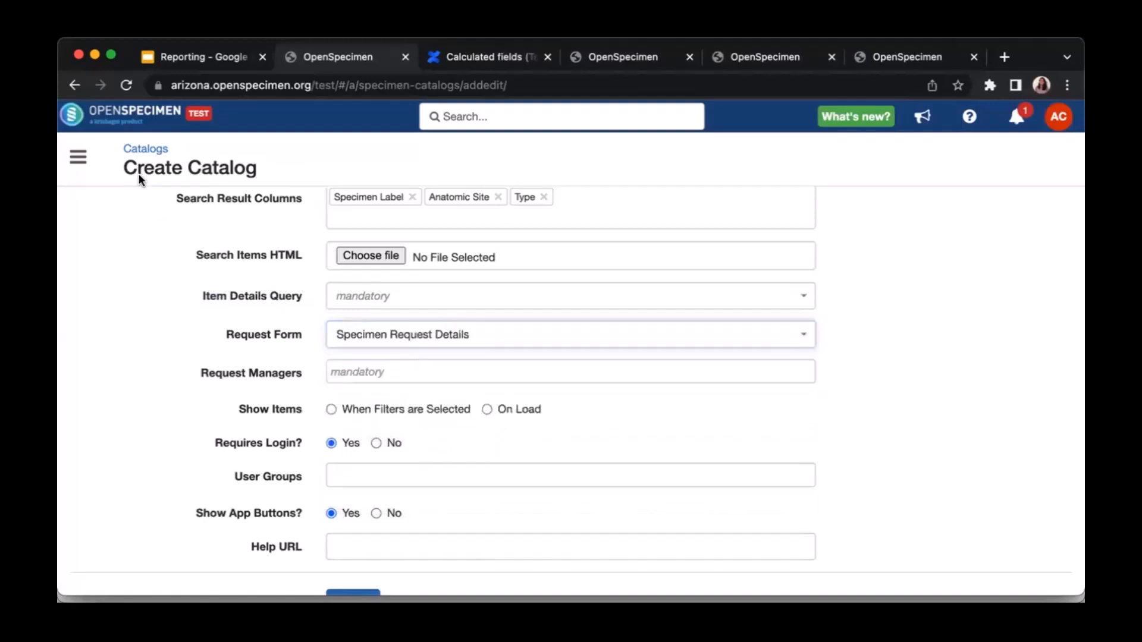
# Open Forms in a separate browser tab to view the new form page, and return to the catalog form.
pyautogui.click(79, 157)
pyautogui.scroll(-5, 140, 348)
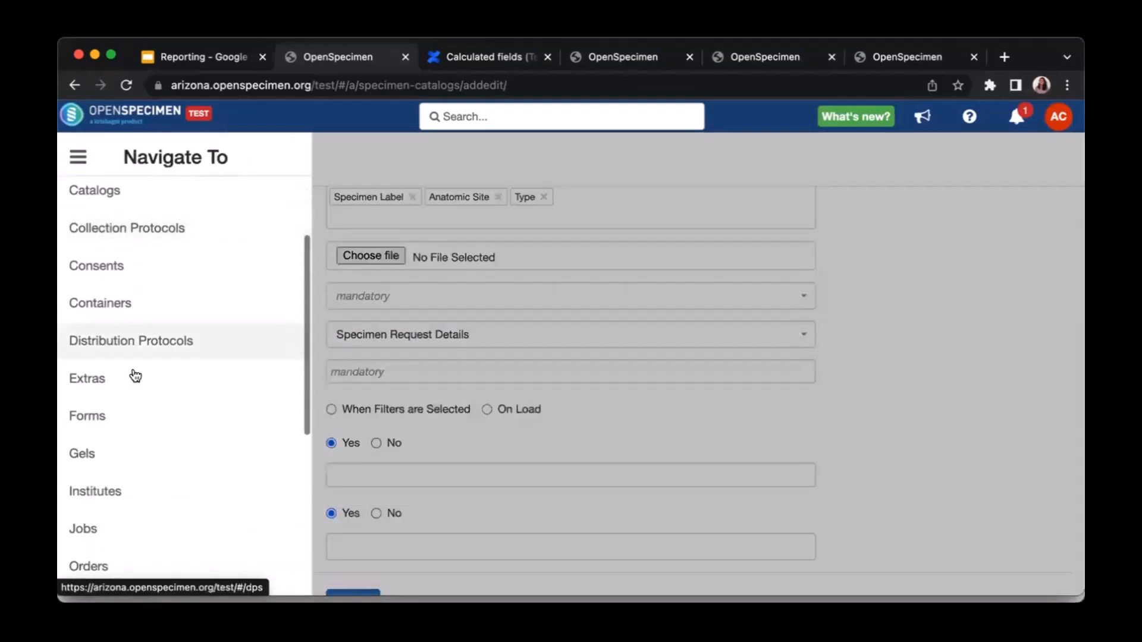
pyautogui.rightClick(141, 410)
pyautogui.click(194, 329)
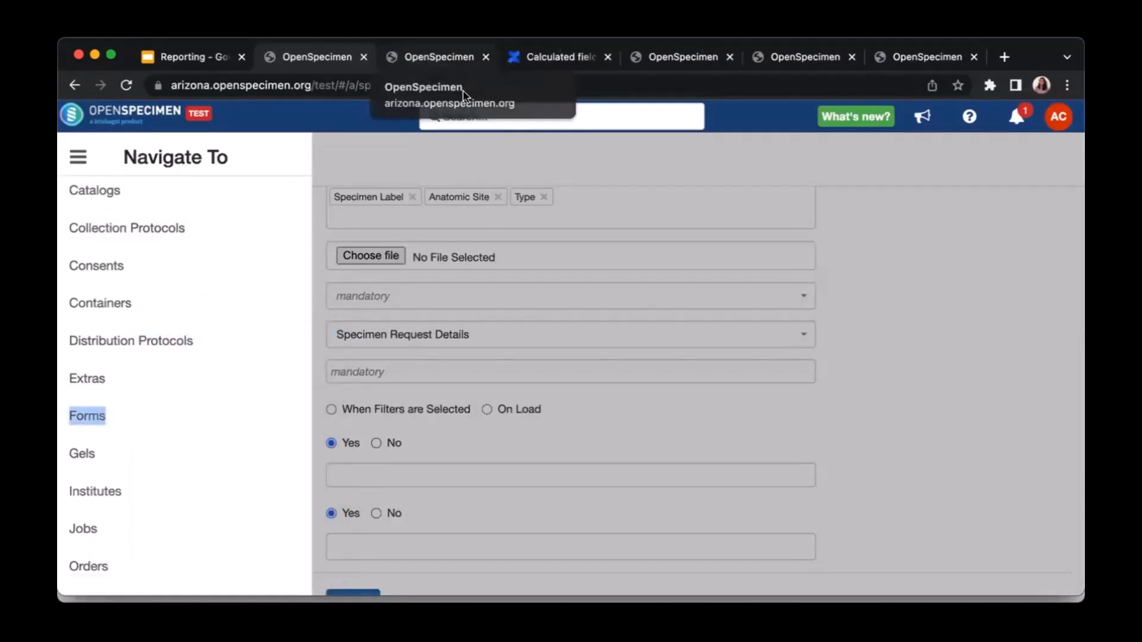
pyautogui.click(456, 64)
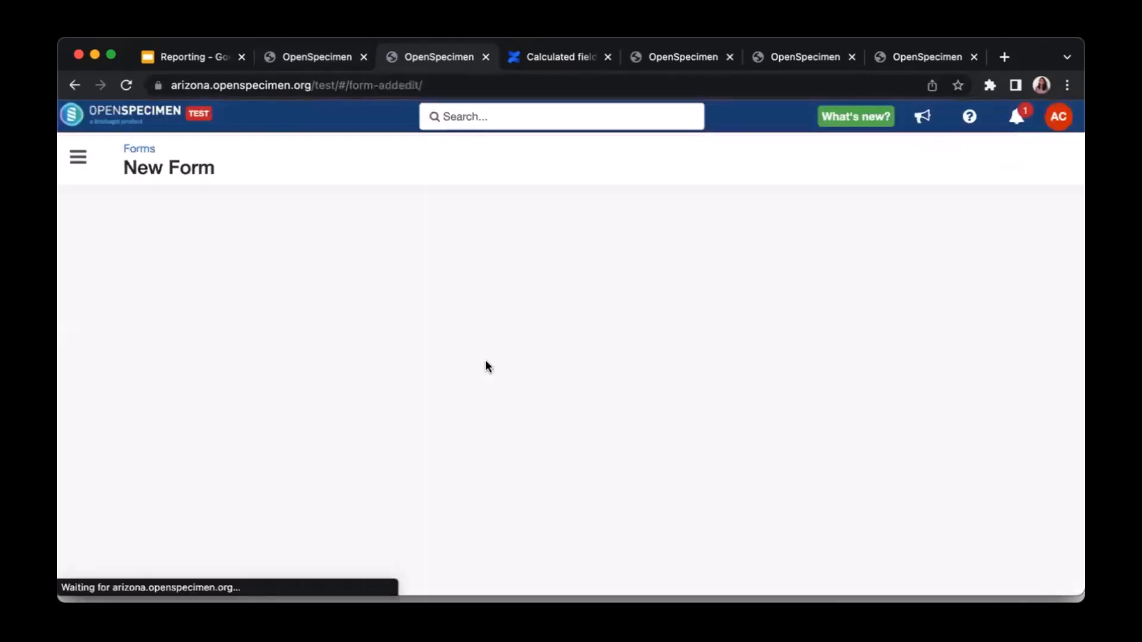
pyautogui.click(334, 56)
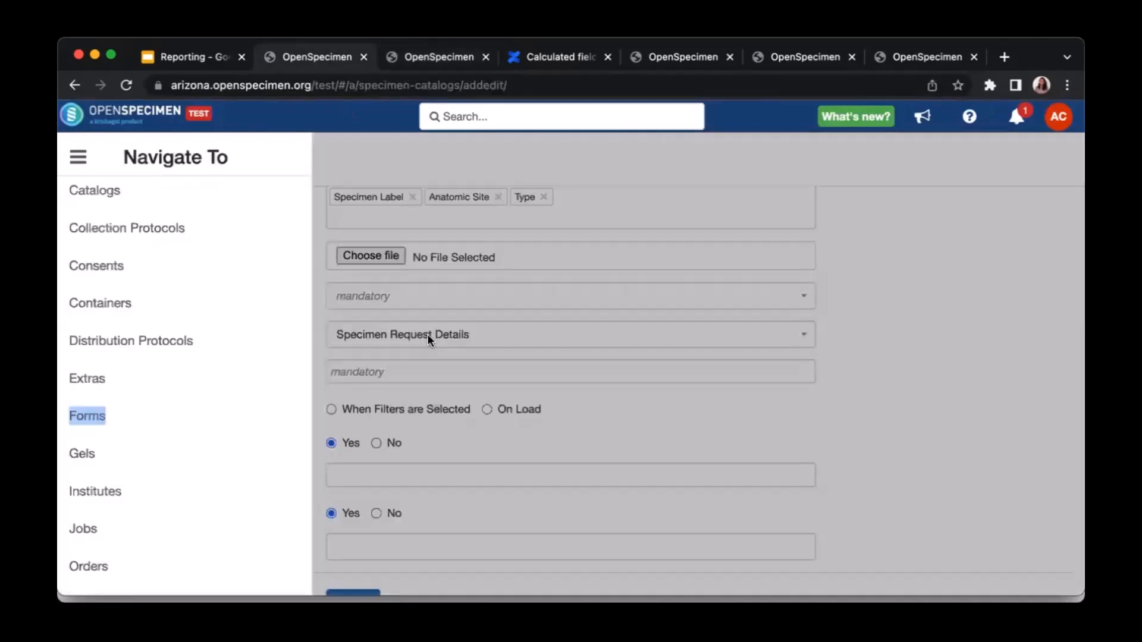
pyautogui.click(379, 370)
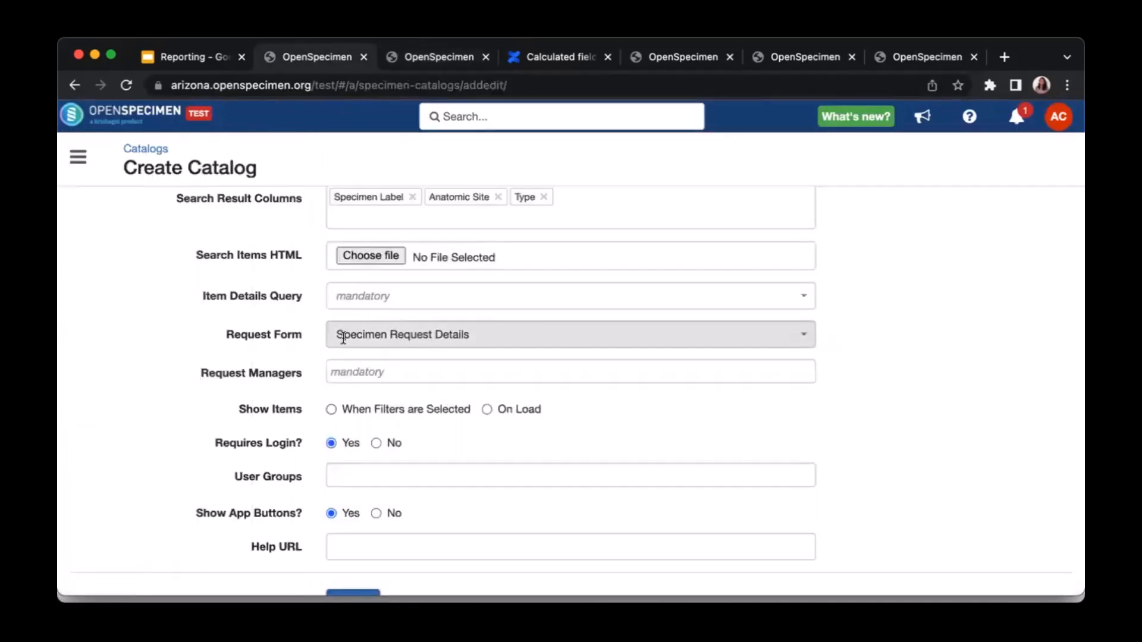
# Reselect Specimen Request Details as the catalog's Request Form.
pyautogui.click(381, 336)
pyautogui.click(393, 364)
pyautogui.scroll(-1, 392, 365)
# Add the Request Manager user to the catalog's Request Managers.
pyautogui.click(388, 343)
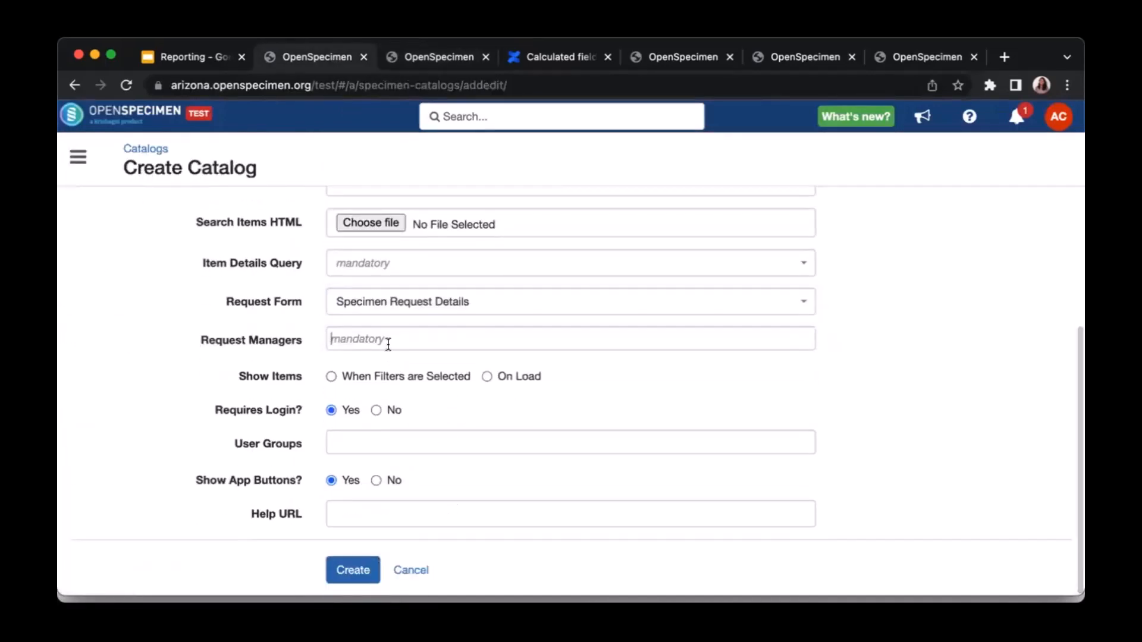
pyautogui.click(291, 337)
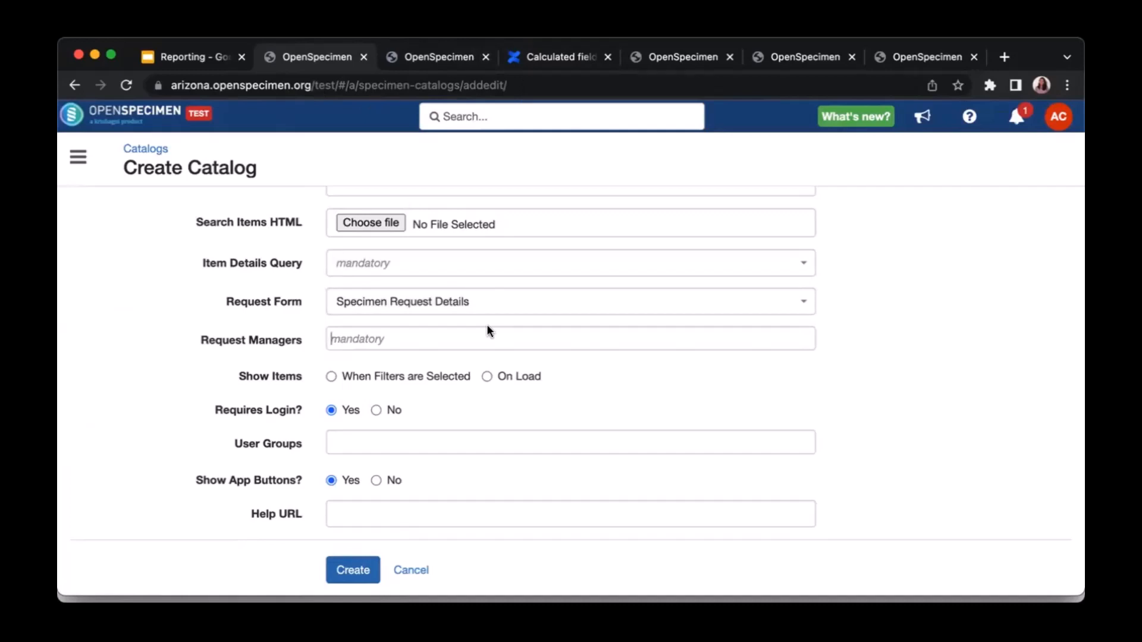
pyautogui.click(449, 344)
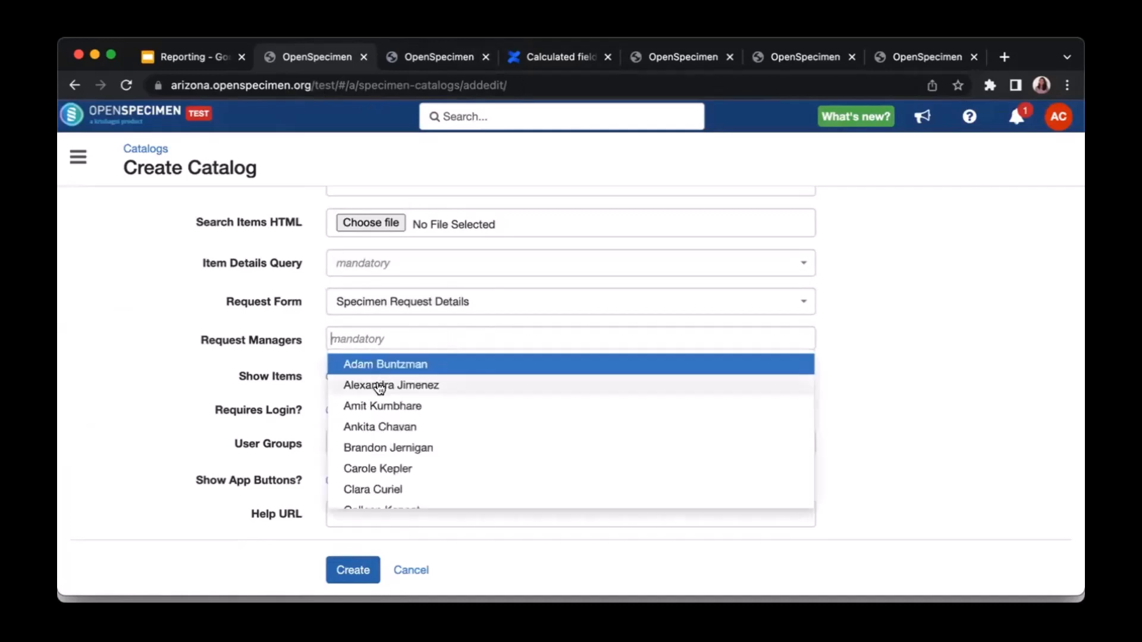
pyautogui.click(302, 337)
pyautogui.click(354, 338)
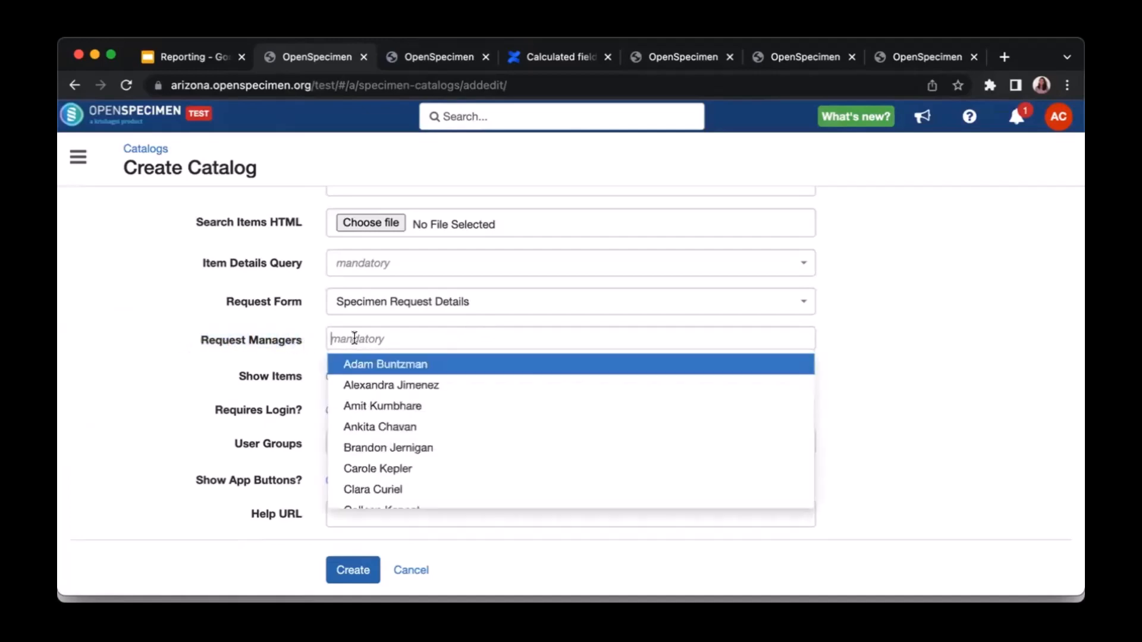
pyautogui.scroll(-4, 373, 440)
pyautogui.write('req')
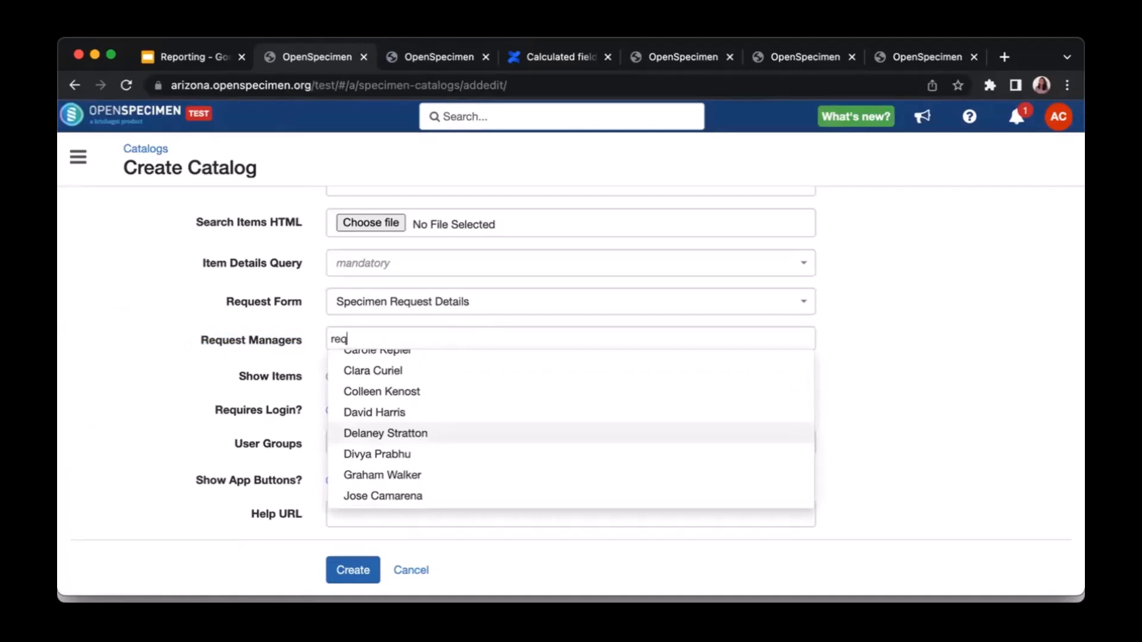
pyautogui.write('ue')
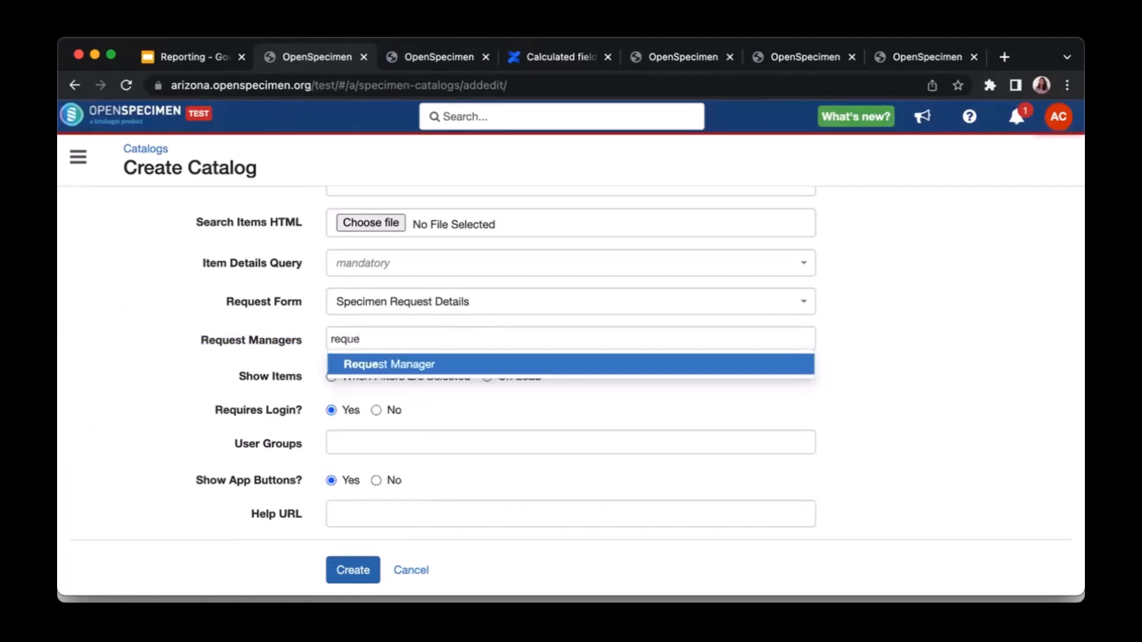
pyautogui.click(408, 370)
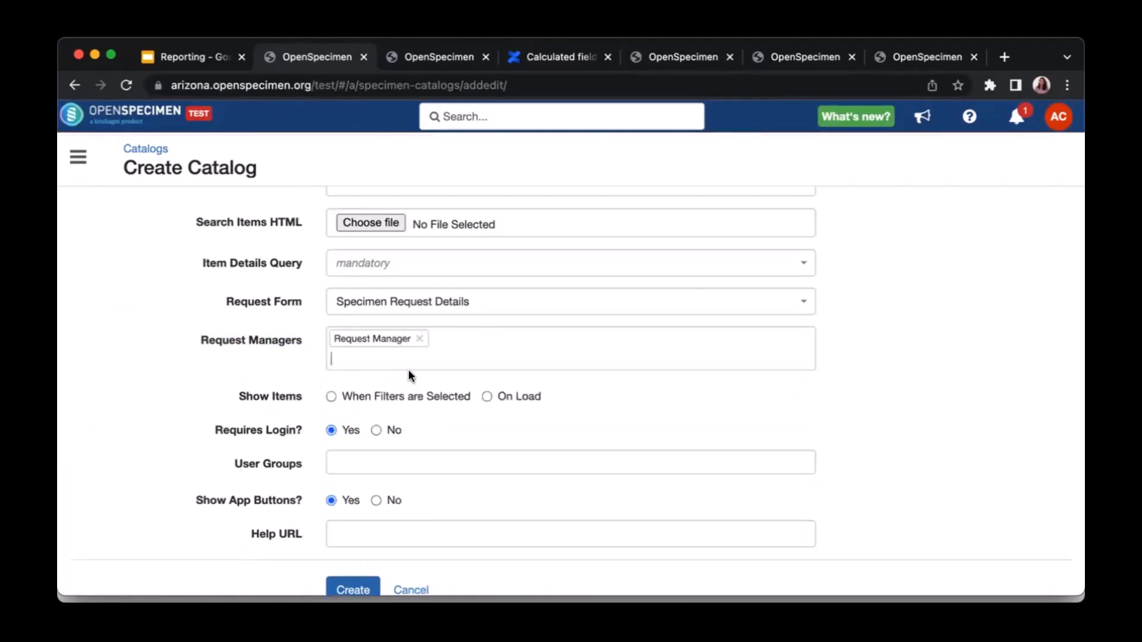
pyautogui.click(70, 163)
pyautogui.scroll(-2, 101, 377)
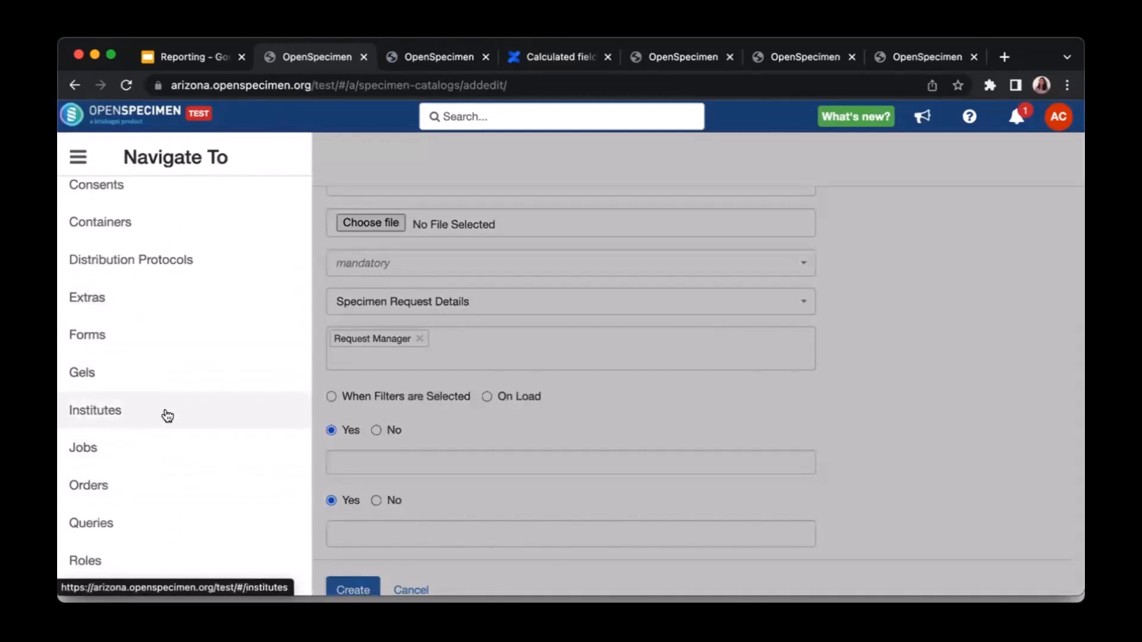
pyautogui.click(470, 351)
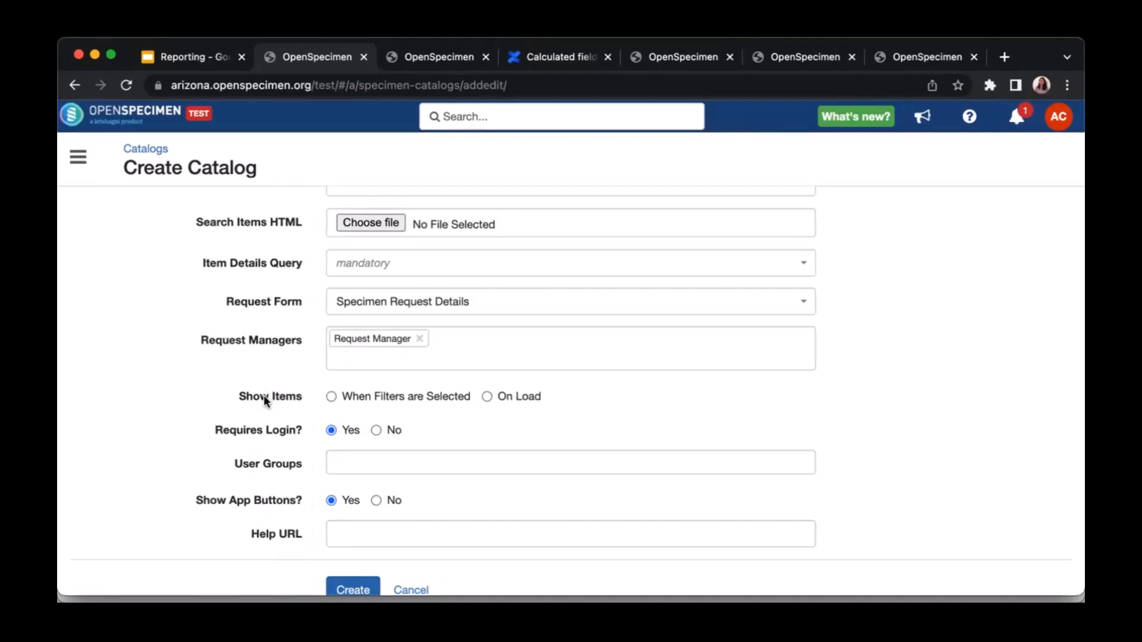
pyautogui.moveTo(201, 340); pyautogui.dragTo(293, 341)
# Set Show Items to When Filters are Selected, and try the Type filter in the researcher's Firefox catalog.
pyautogui.moveTo(237, 396); pyautogui.dragTo(296, 400)
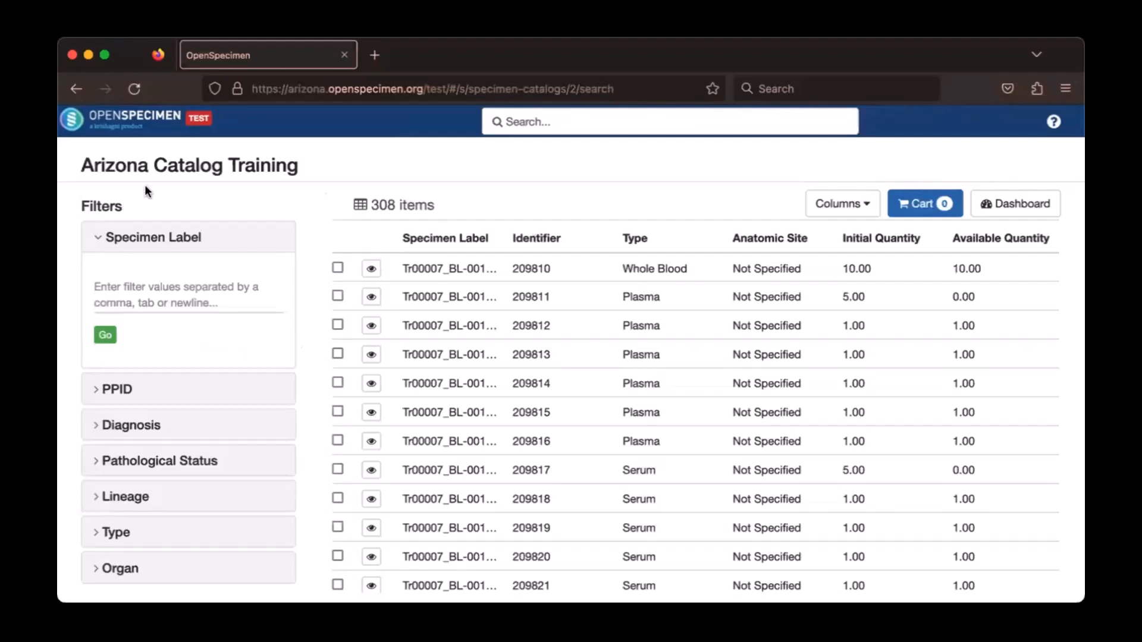
pyautogui.click(107, 238)
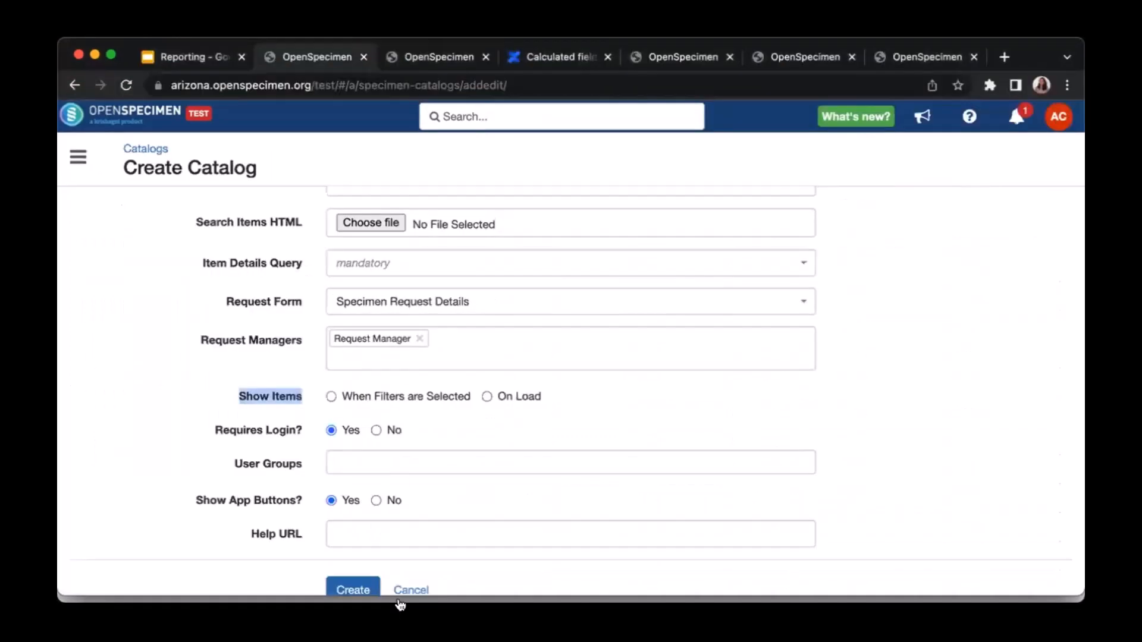
pyautogui.click(351, 398)
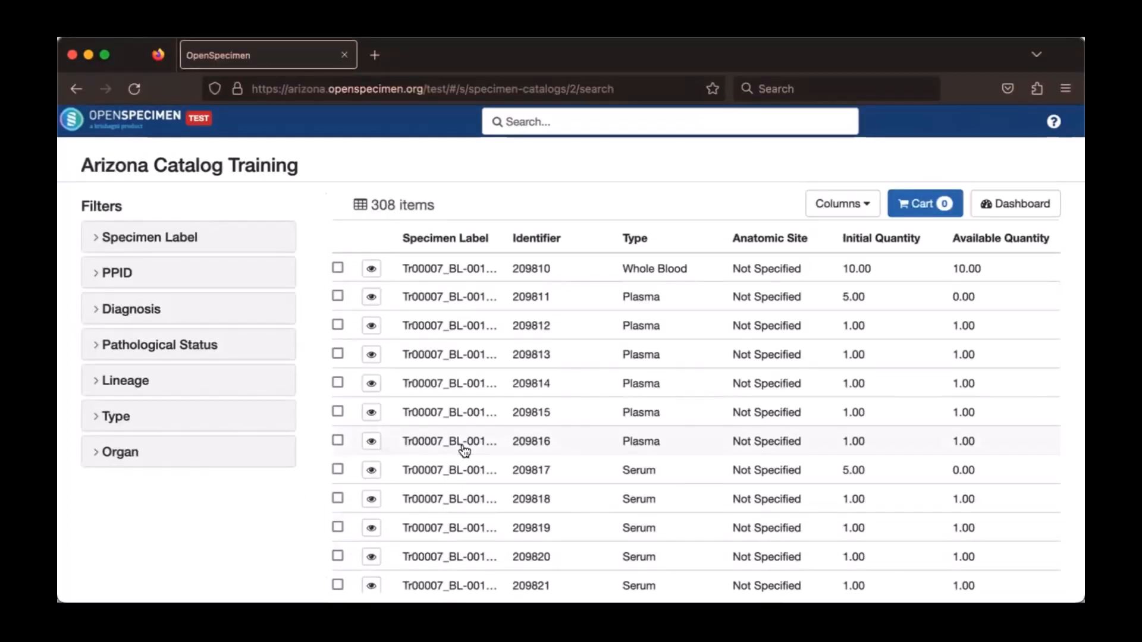
pyautogui.click(116, 419)
pyautogui.click(100, 503)
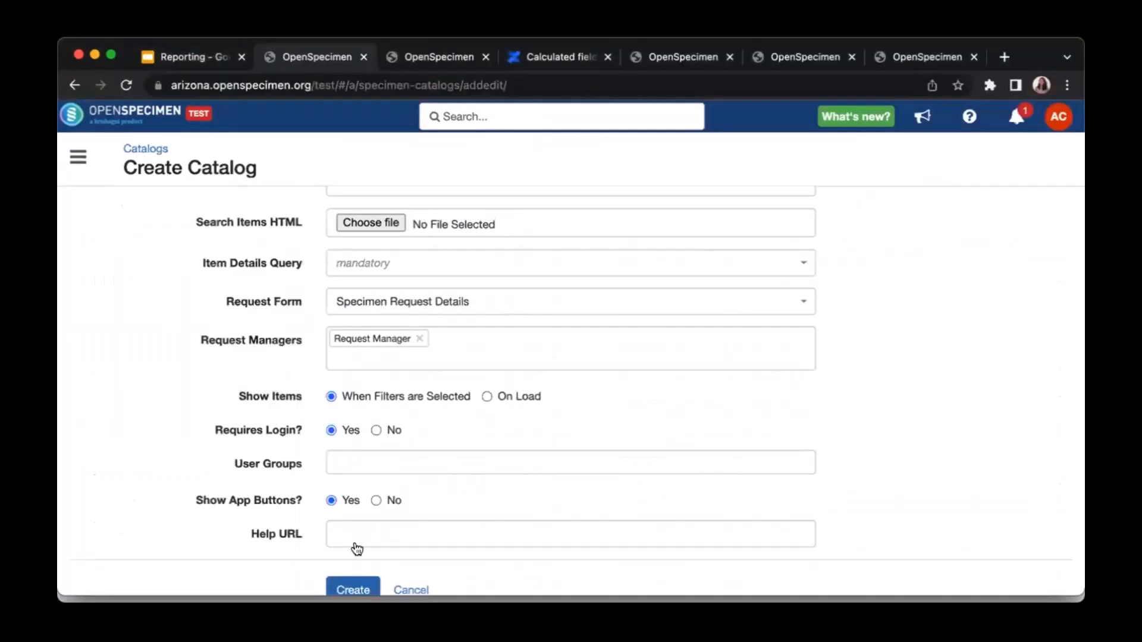
# Set the catalog's Show Items option to On Load and review the Requires Login? setting.
pyautogui.click(487, 398)
pyautogui.scroll(-1, 362, 472)
pyautogui.moveTo(214, 410); pyautogui.dragTo(306, 411)
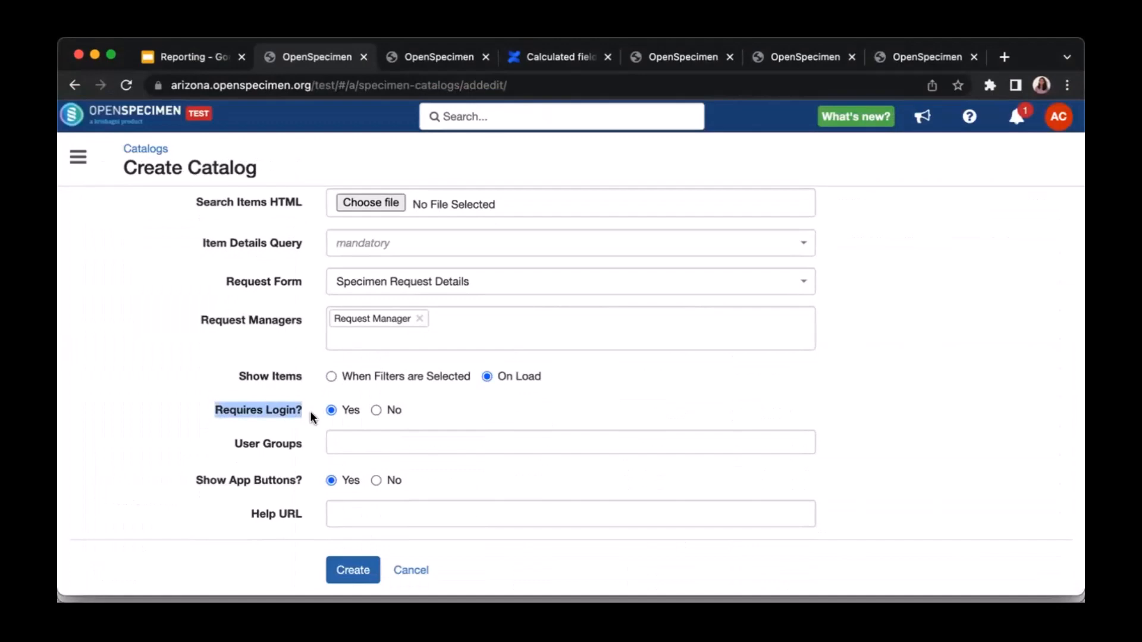
# Set the new catalog's Requires Login? option to No.
pyautogui.click(311, 417)
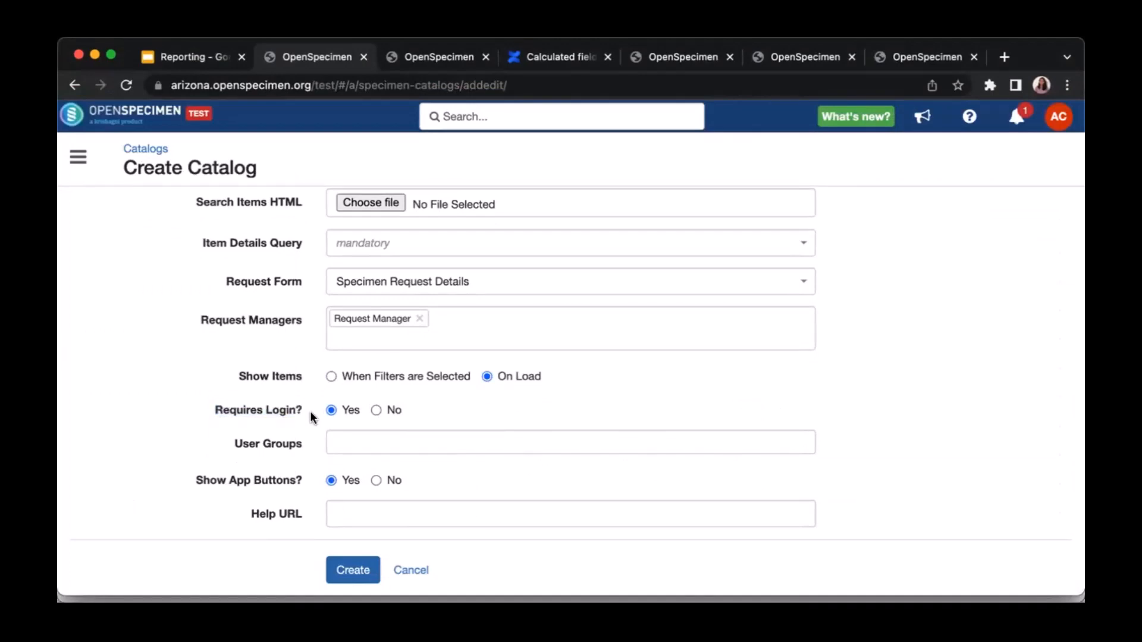
pyautogui.moveTo(218, 410); pyautogui.dragTo(305, 410)
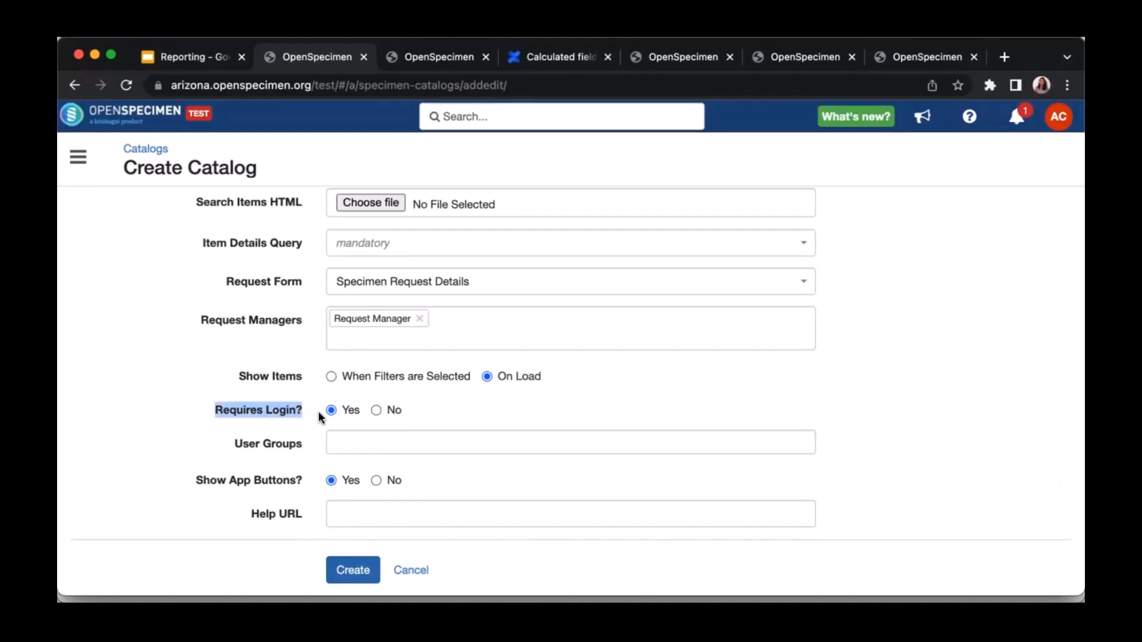
pyautogui.click(376, 411)
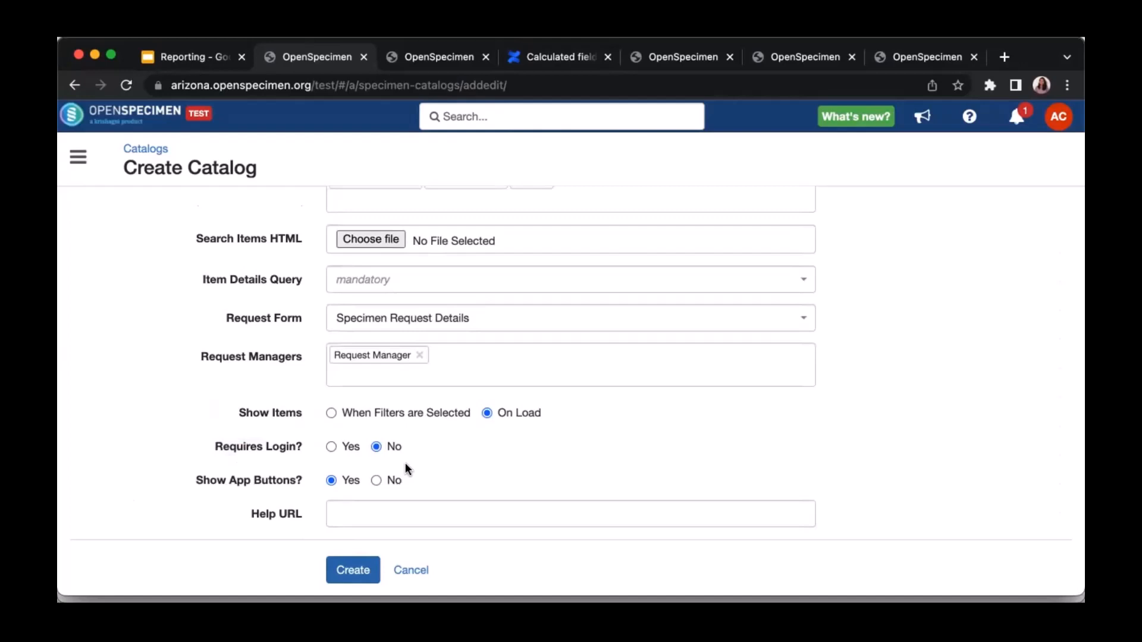
pyautogui.click(447, 77)
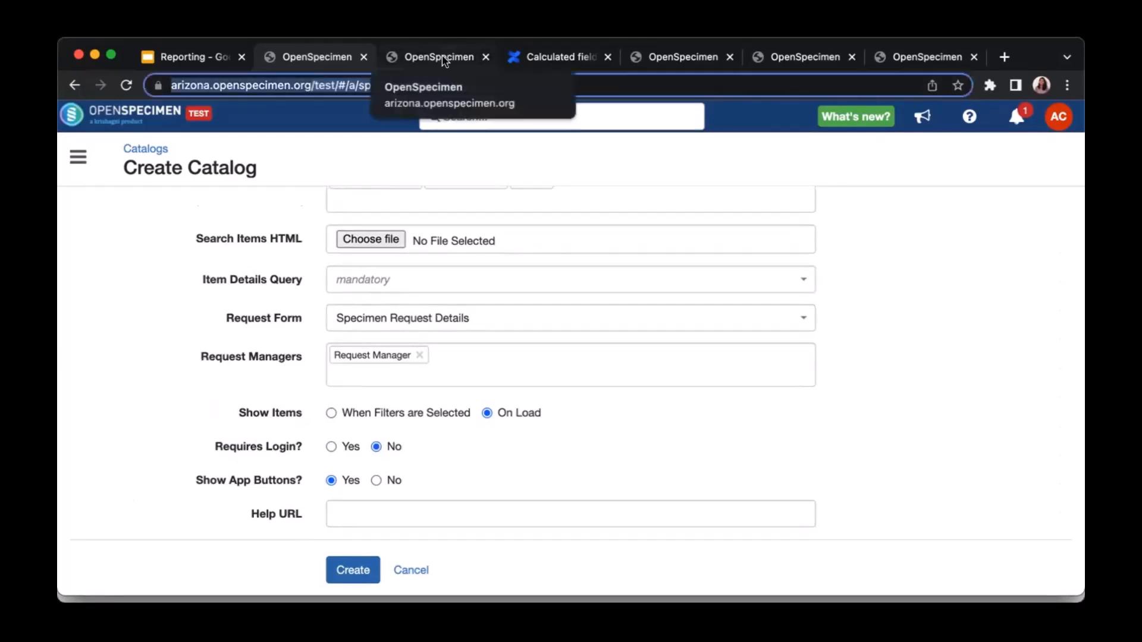
pyautogui.click(435, 61)
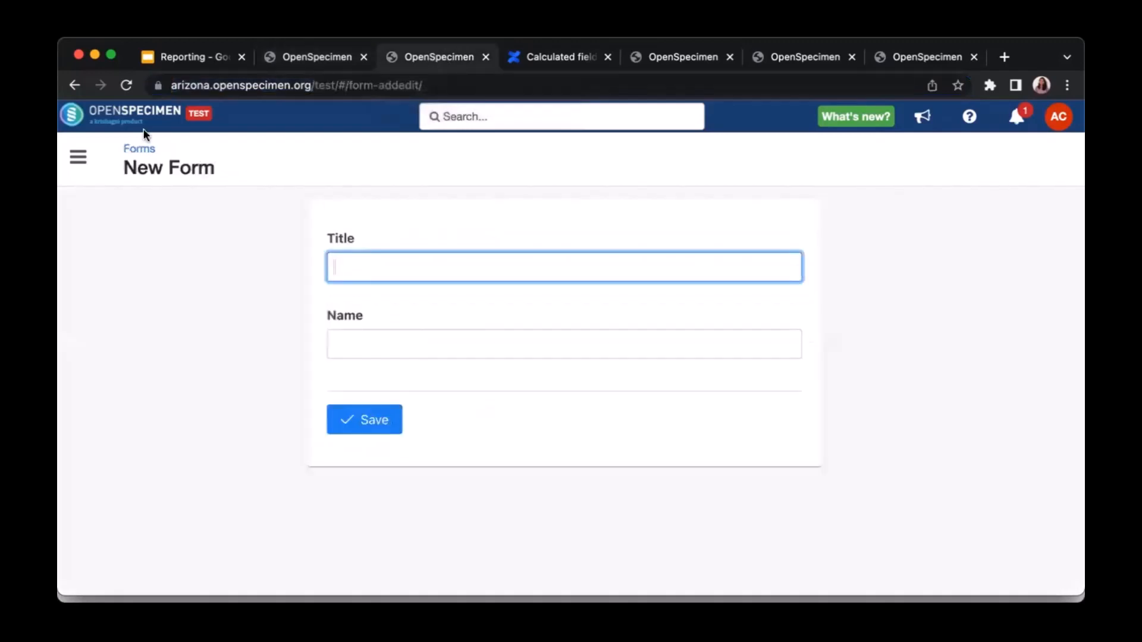
pyautogui.click(83, 157)
pyautogui.click(139, 348)
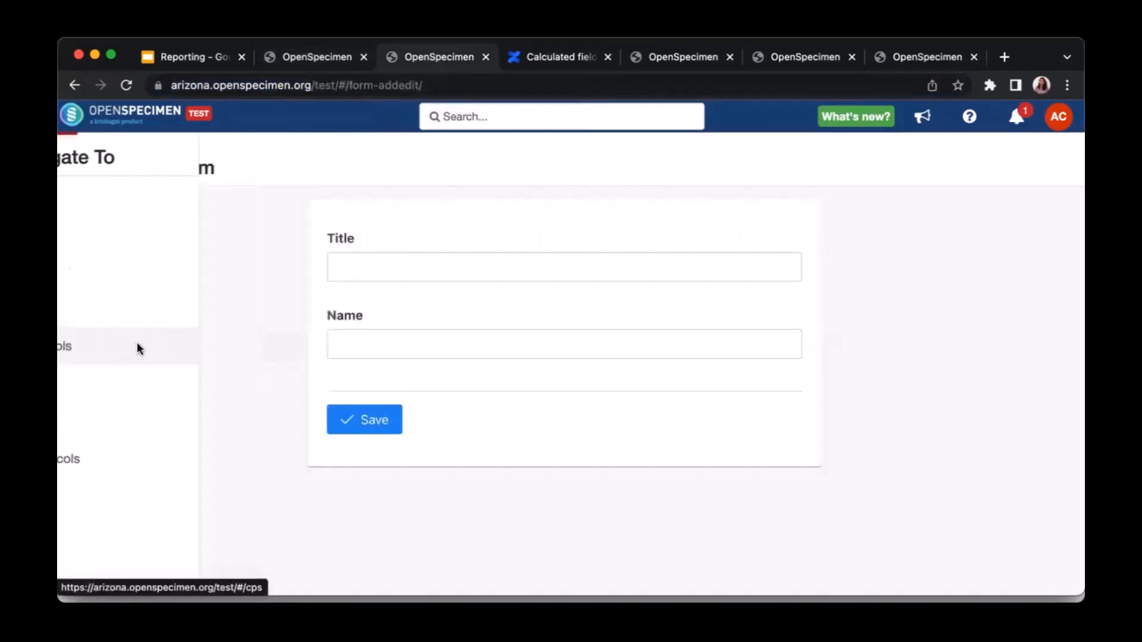
pyautogui.click(295, 55)
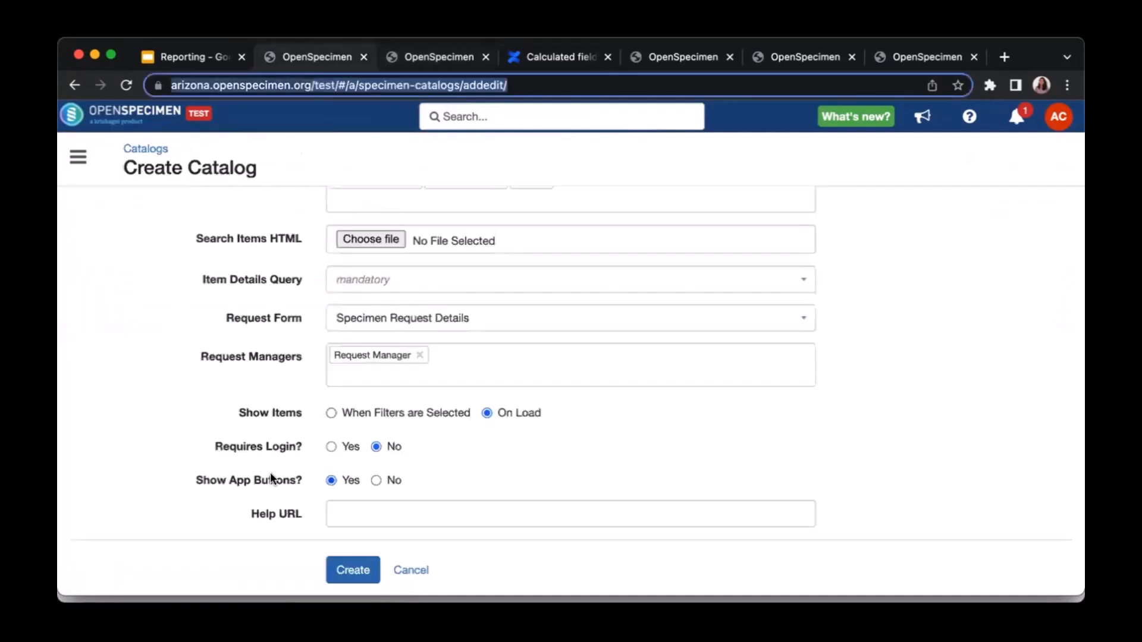
# Review the Show App Buttons? option, and inspect the header buttons and user profile menu on the default Specimen Catalog's dashboard.
pyautogui.moveTo(176, 484); pyautogui.dragTo(302, 481)
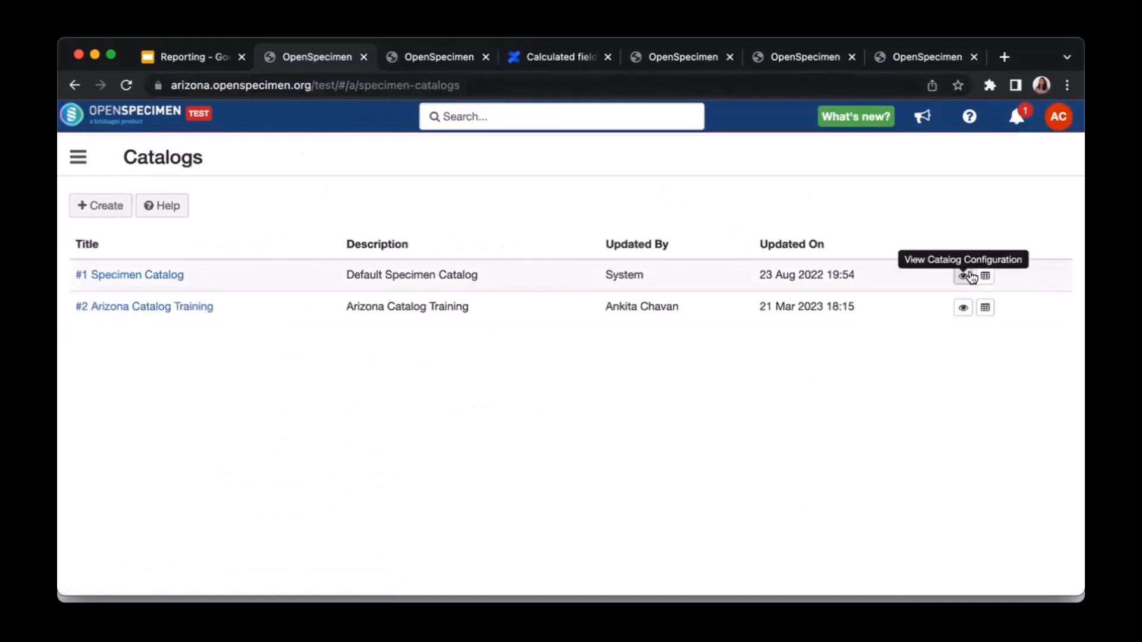
pyautogui.click(985, 277)
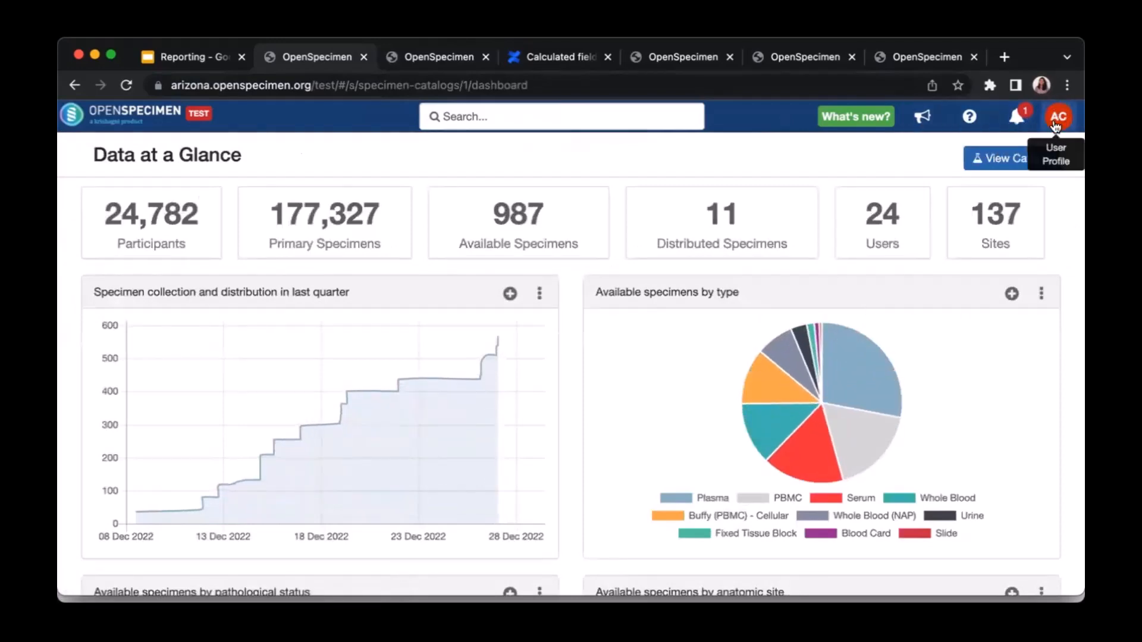
pyautogui.click(1054, 117)
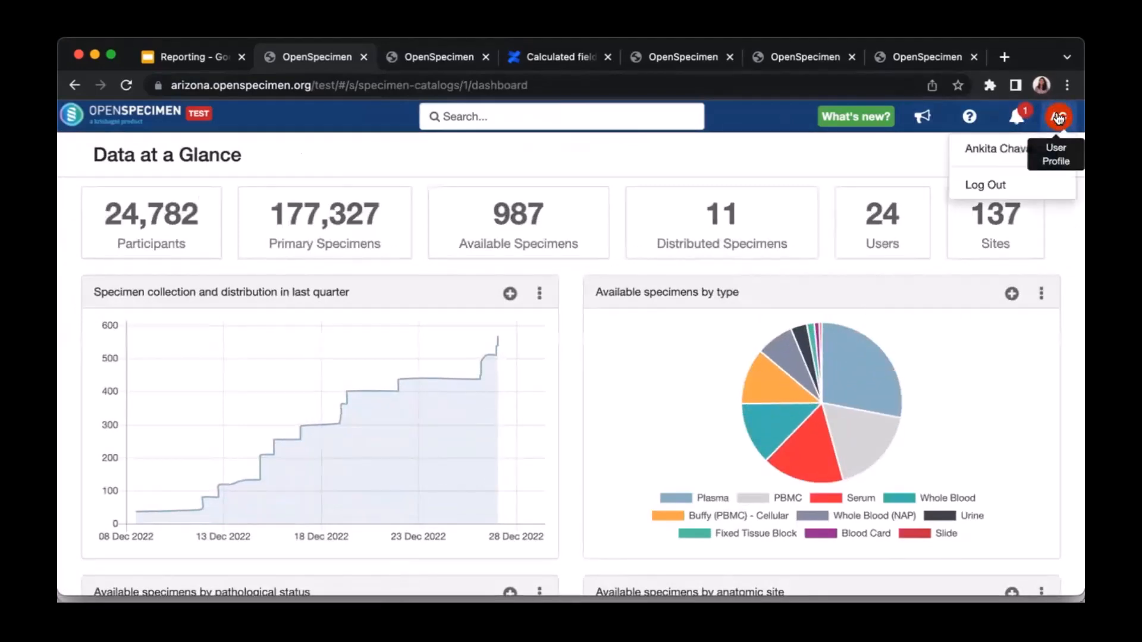
pyautogui.click(1052, 121)
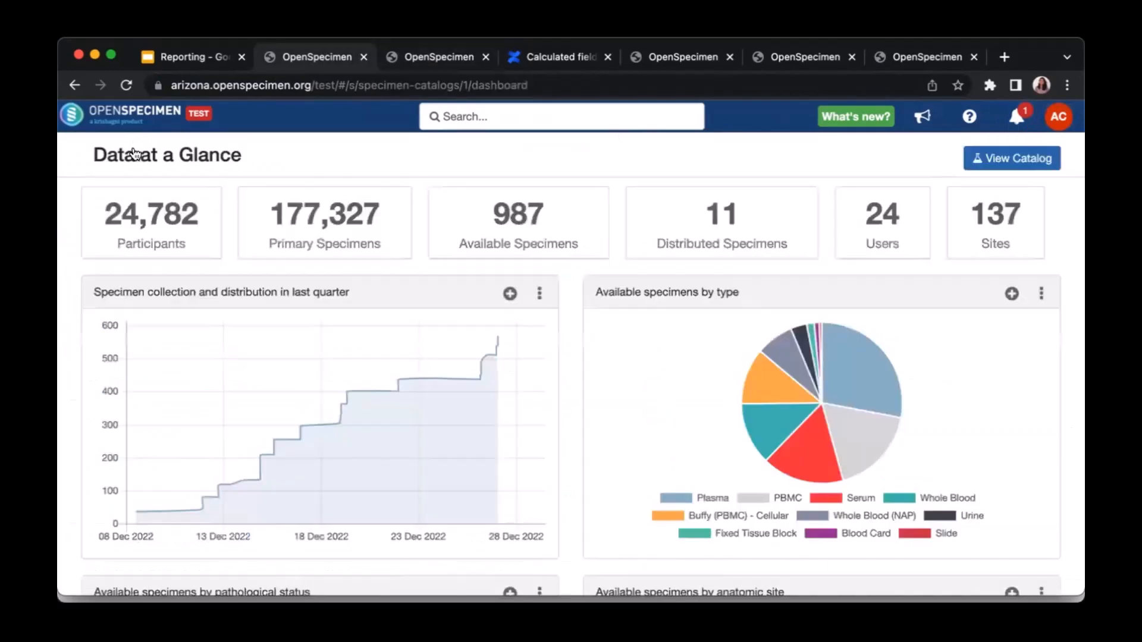
pyautogui.click(75, 86)
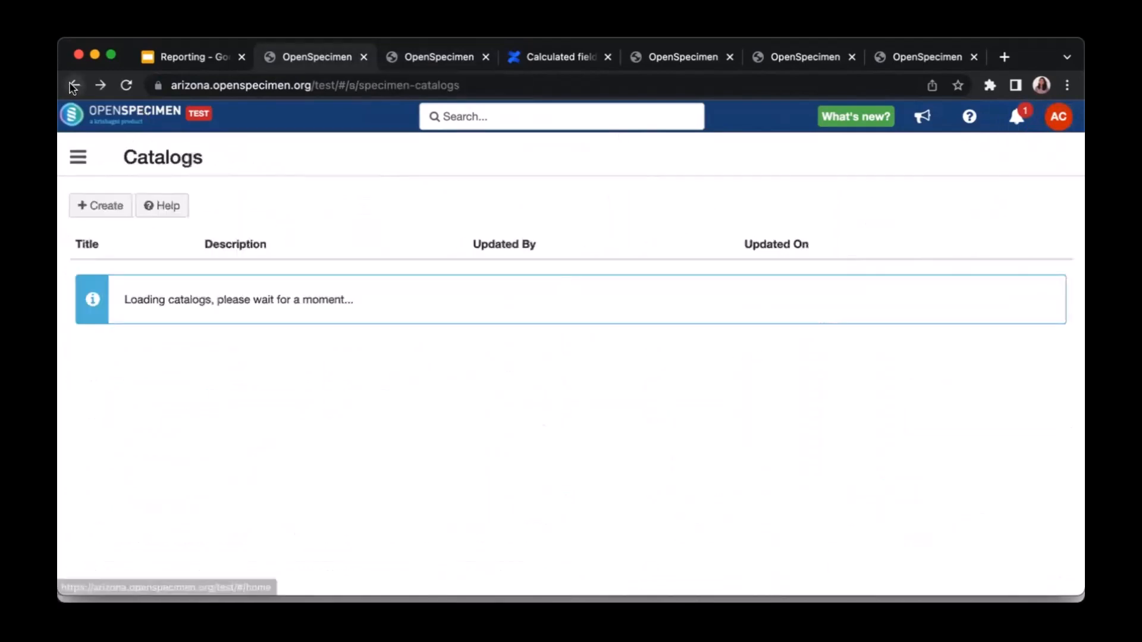
# Reopen the Create Catalog form at Show App Buttons?, and check the help menu on the Firefox catalog dashboard.
pyautogui.click(119, 215)
pyautogui.scroll(-5, 335, 475)
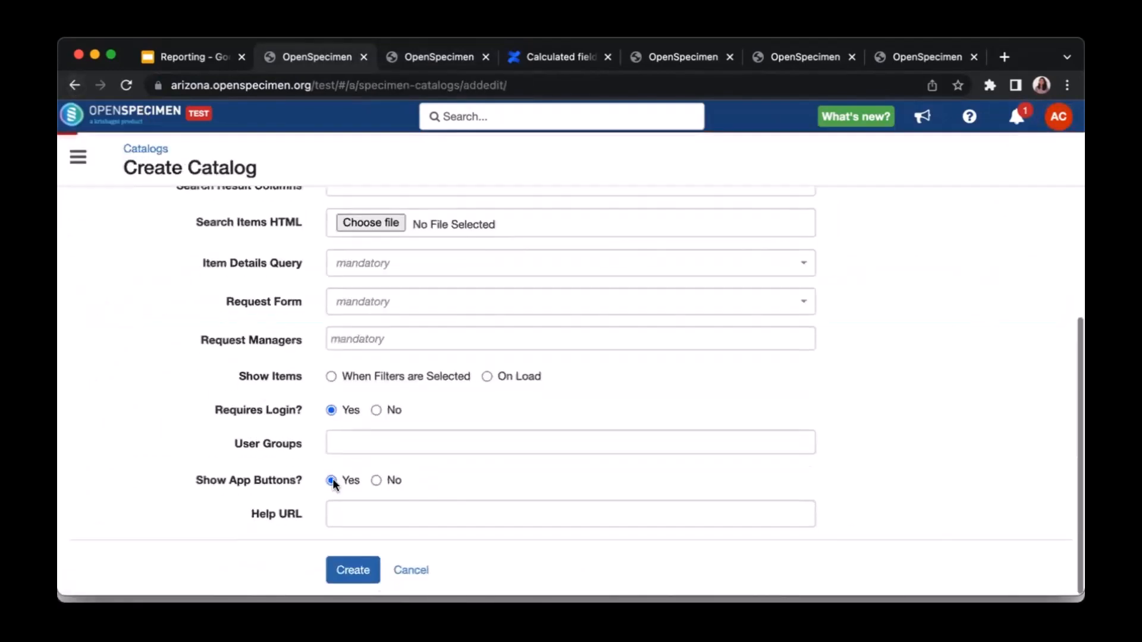
pyautogui.moveTo(321, 482); pyautogui.dragTo(195, 480)
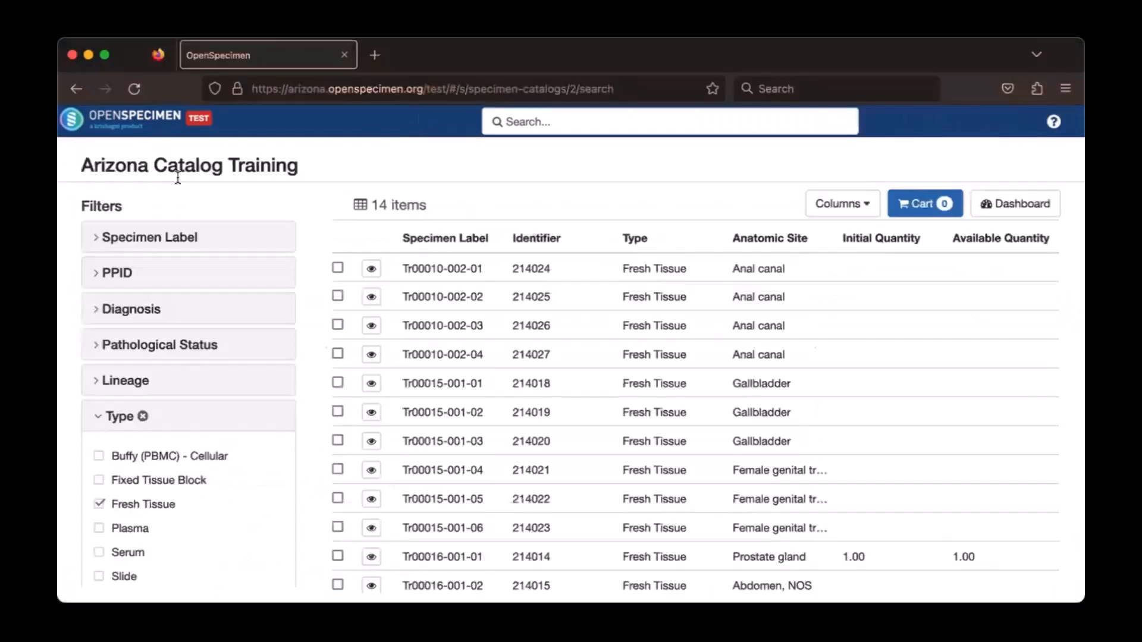
pyautogui.click(76, 89)
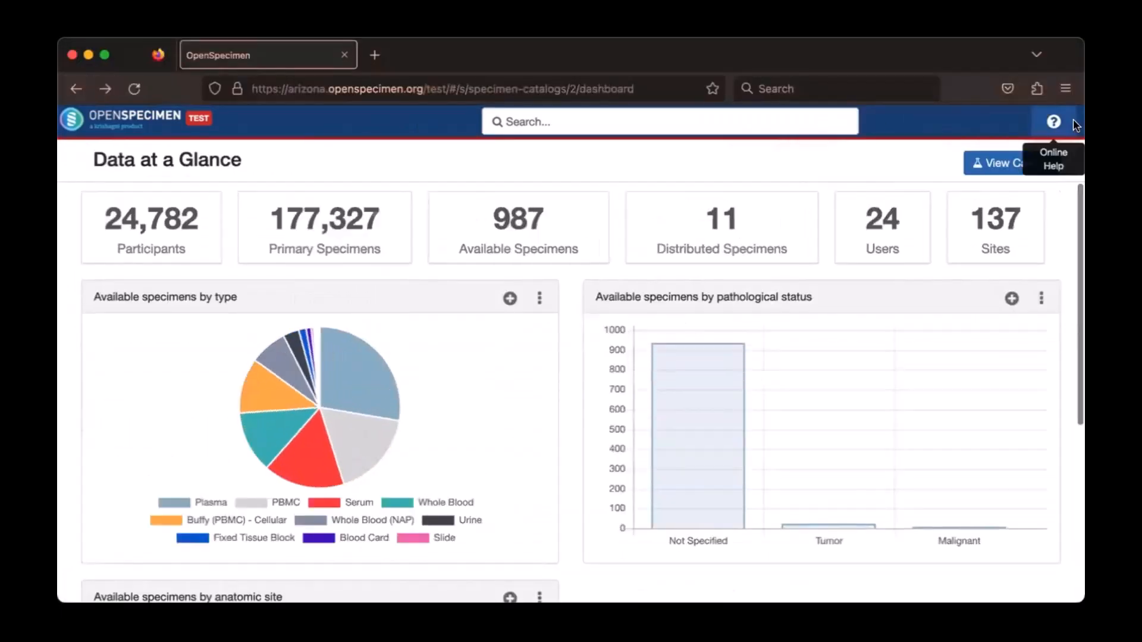
pyautogui.click(1053, 121)
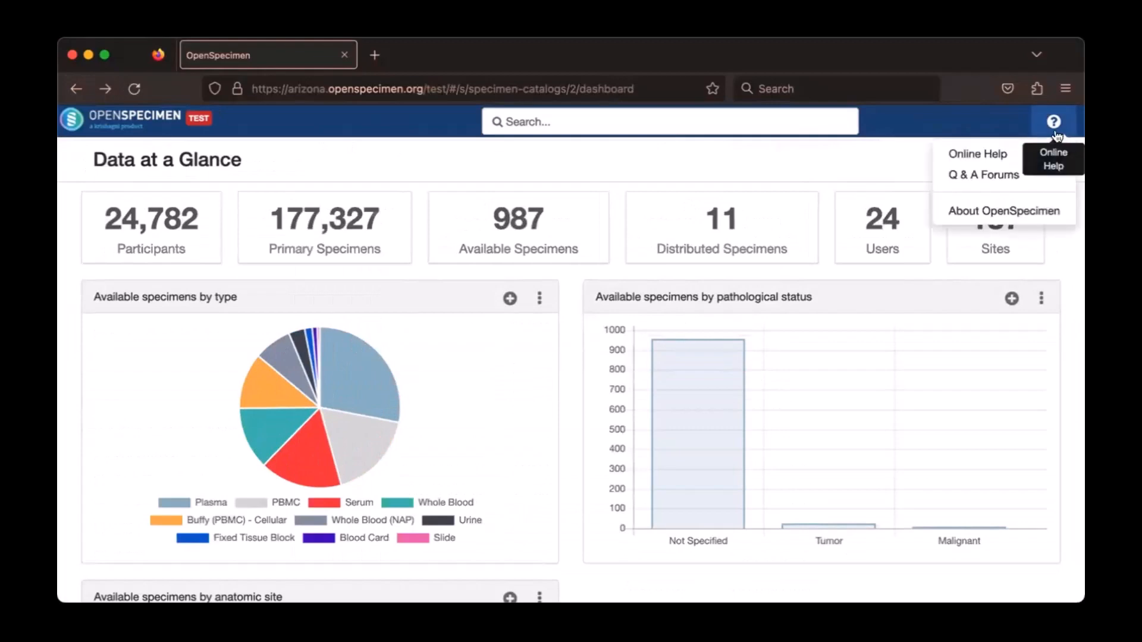
pyautogui.click(985, 156)
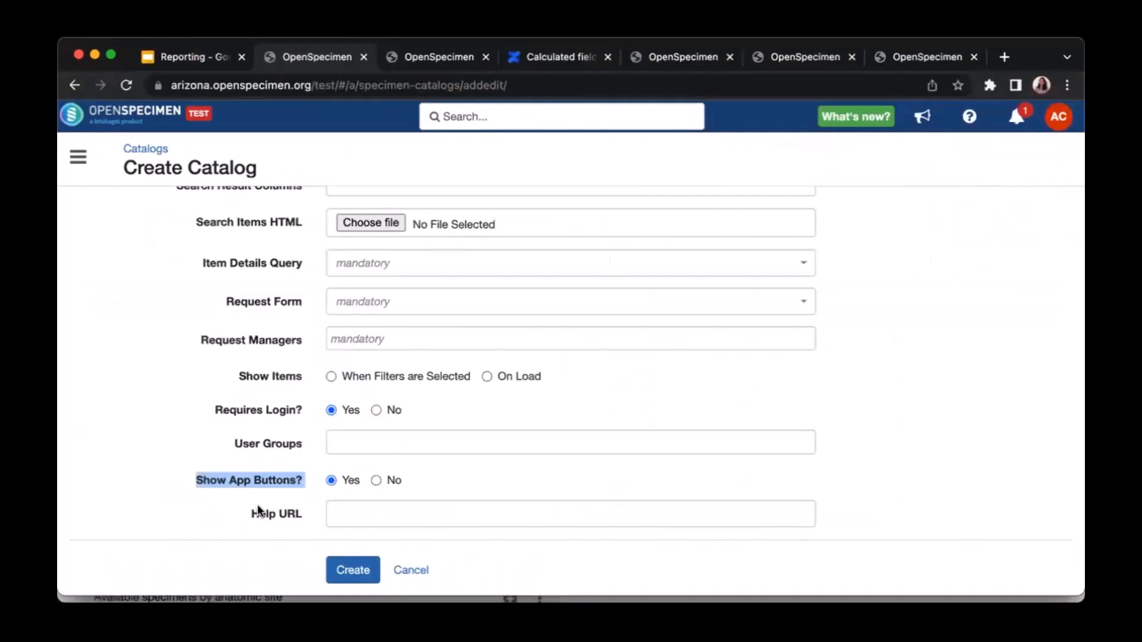
# Switch back to Chrome and review the Help URL field of the Create Catalog form.
pyautogui.moveTo(260, 514); pyautogui.dragTo(250, 514)
pyautogui.moveTo(467, 501); pyautogui.dragTo(467, 501)
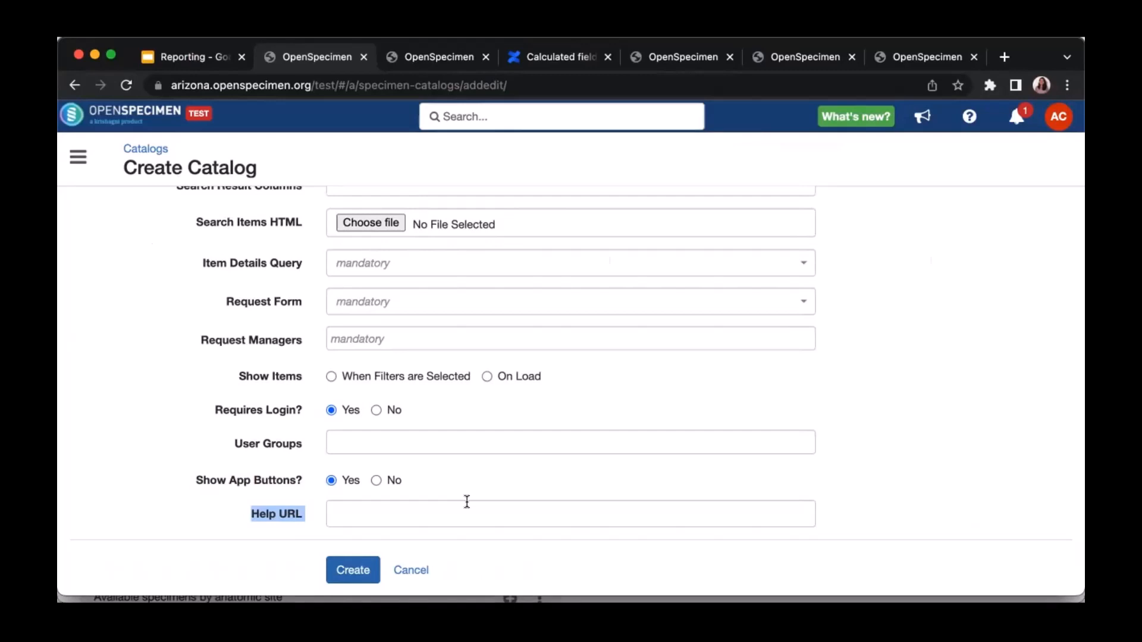
pyautogui.click(467, 503)
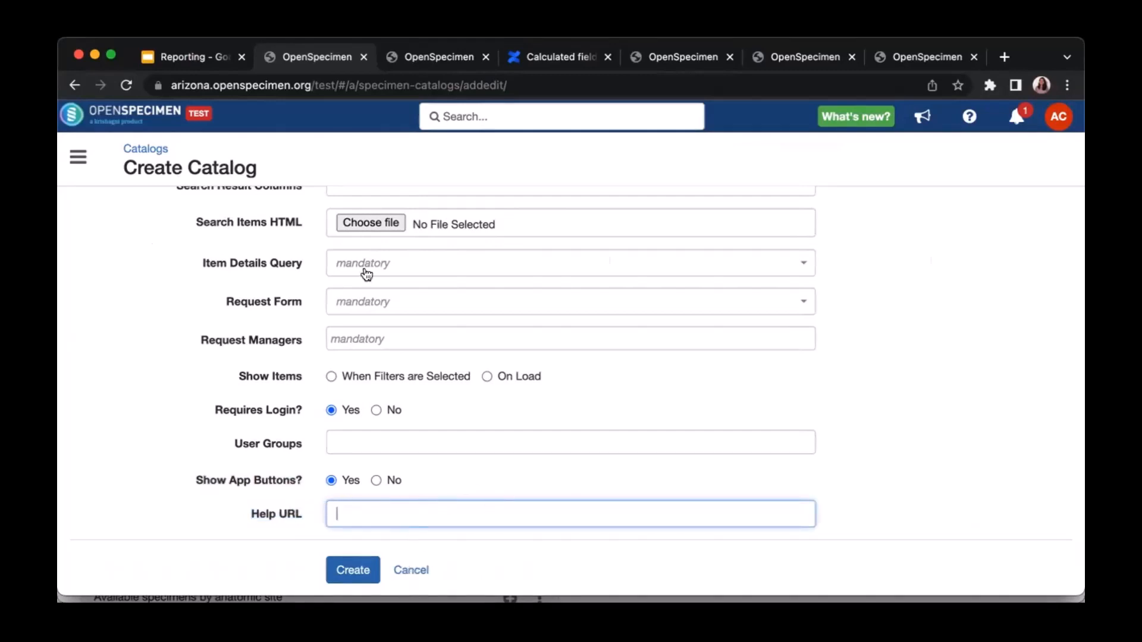
# Leave the new catalog form, open the Arizona Catalog Training configuration and examine its Help URL setting.
pyautogui.click(134, 148)
pyautogui.click(963, 307)
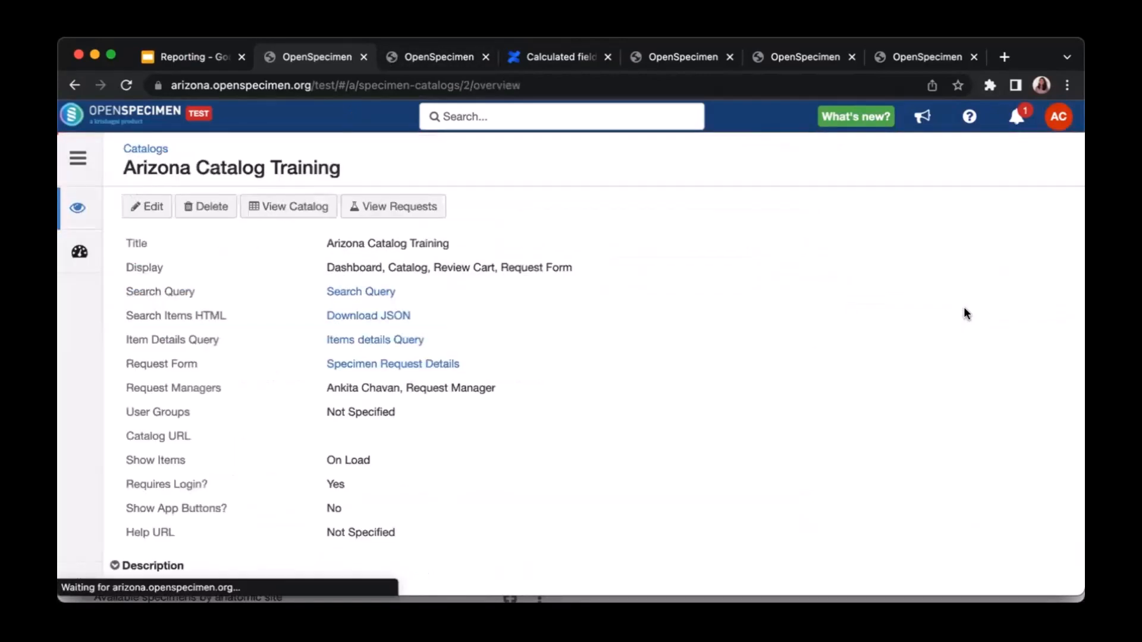
pyautogui.scroll(-1, 965, 314)
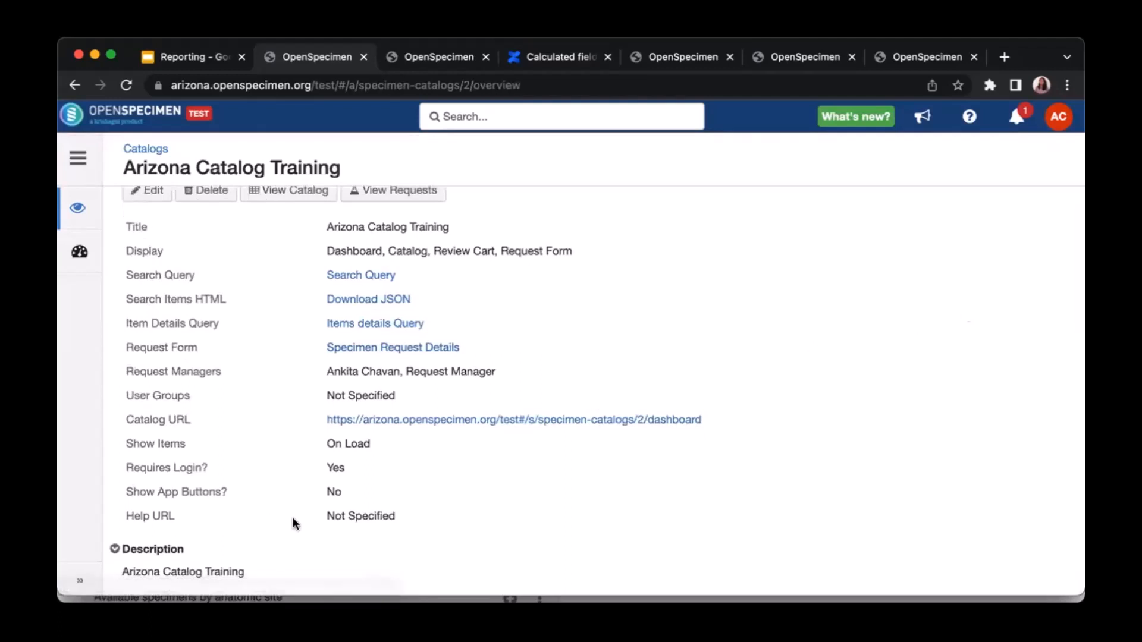
pyautogui.moveTo(328, 517); pyautogui.dragTo(409, 522)
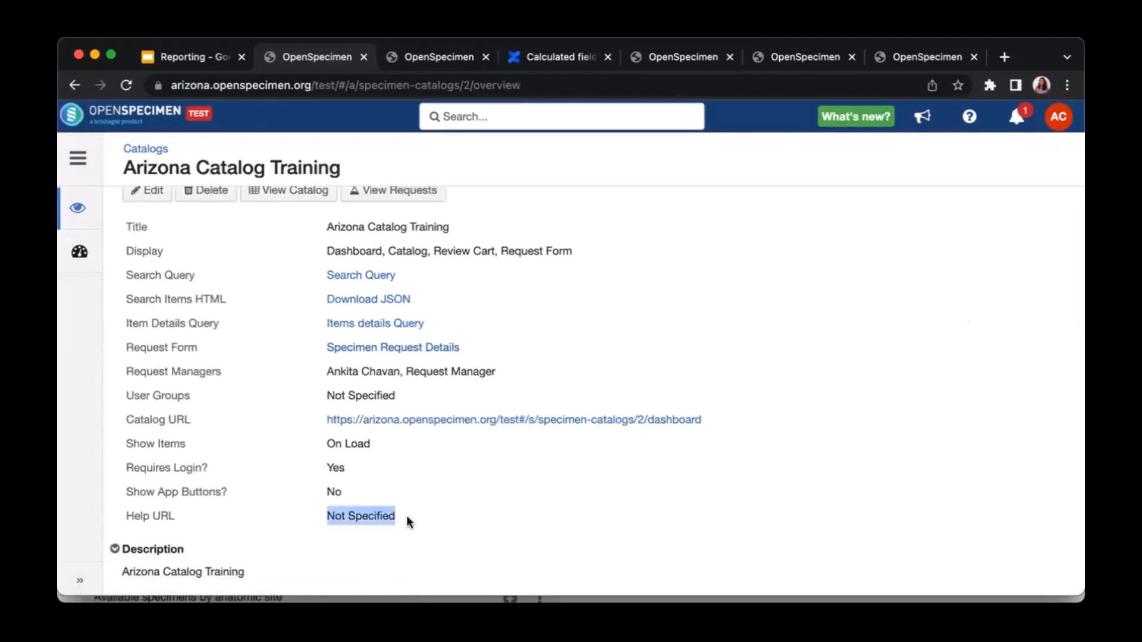
pyautogui.click(366, 493)
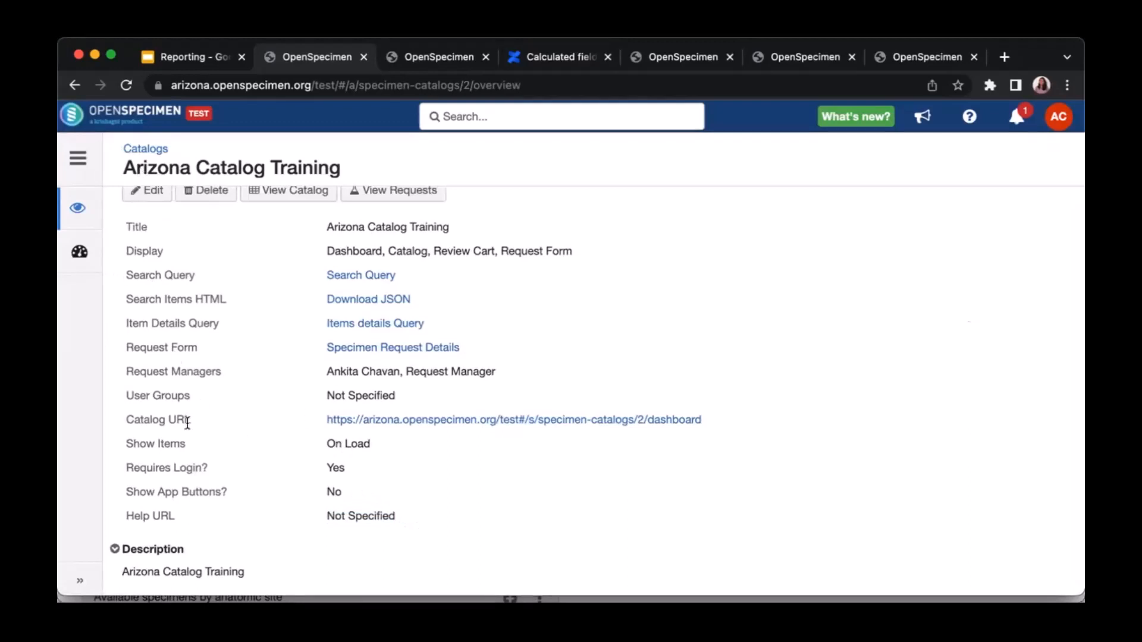
# Open the Arizona Catalog Training dashboard through its Catalog URL, and return to the catalog's configuration overview.
pyautogui.moveTo(125, 420); pyautogui.dragTo(213, 428)
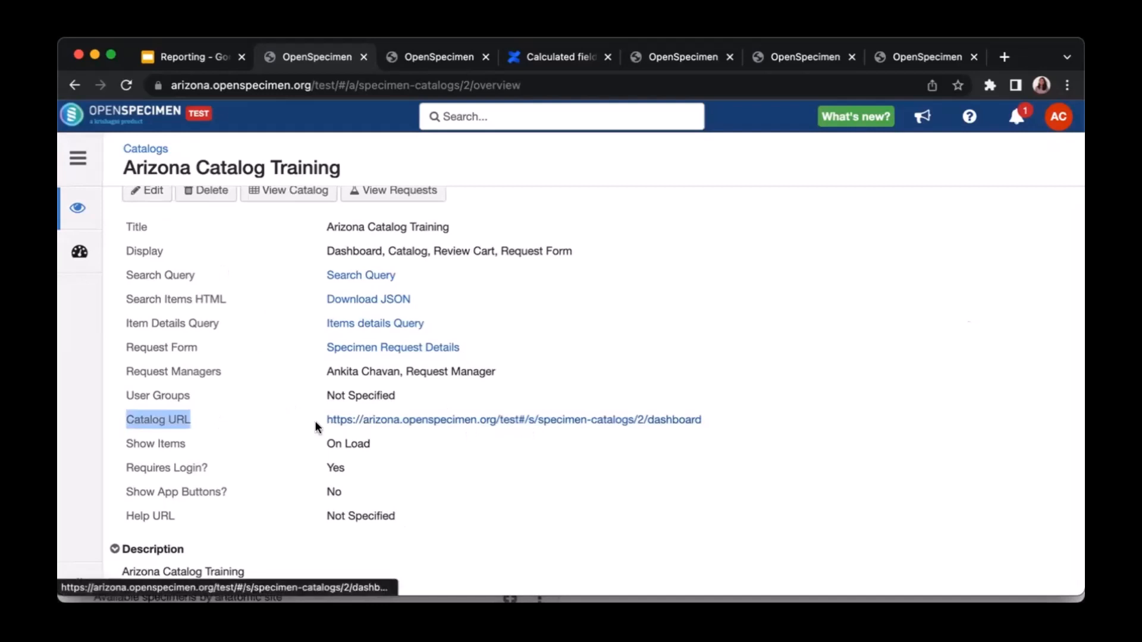
pyautogui.moveTo(324, 420); pyautogui.dragTo(728, 421)
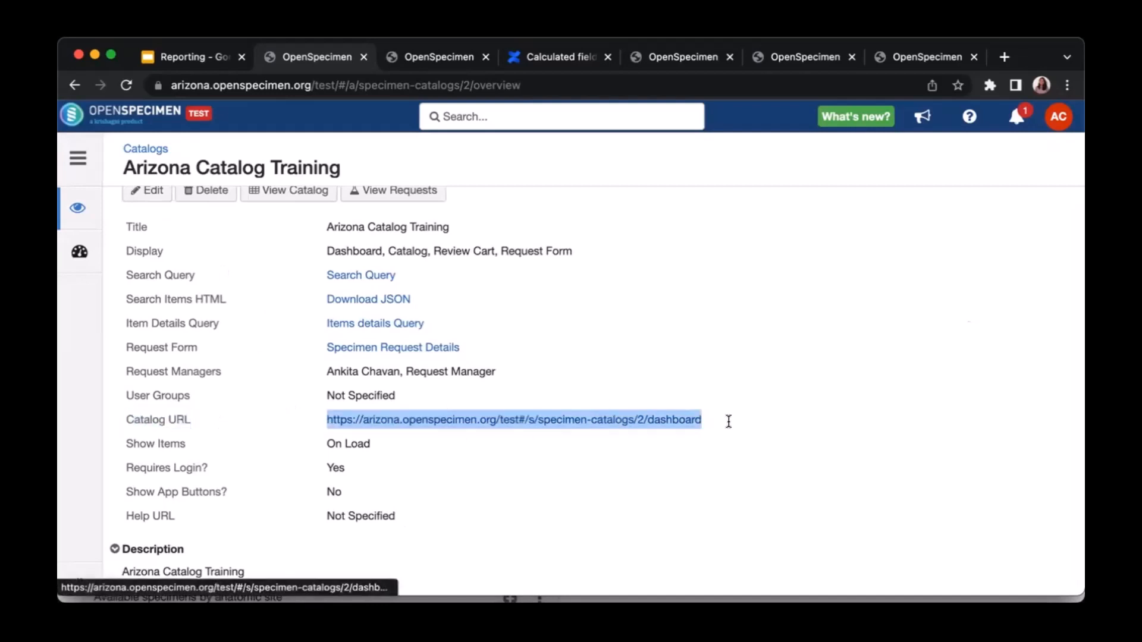
pyautogui.click(617, 421)
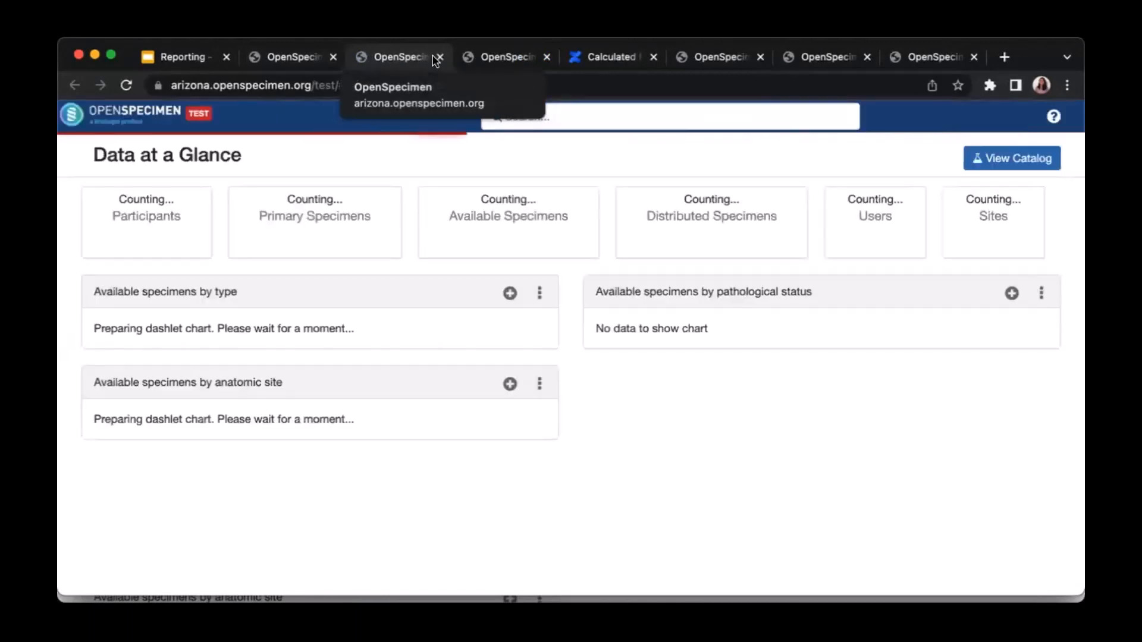
pyautogui.click(279, 54)
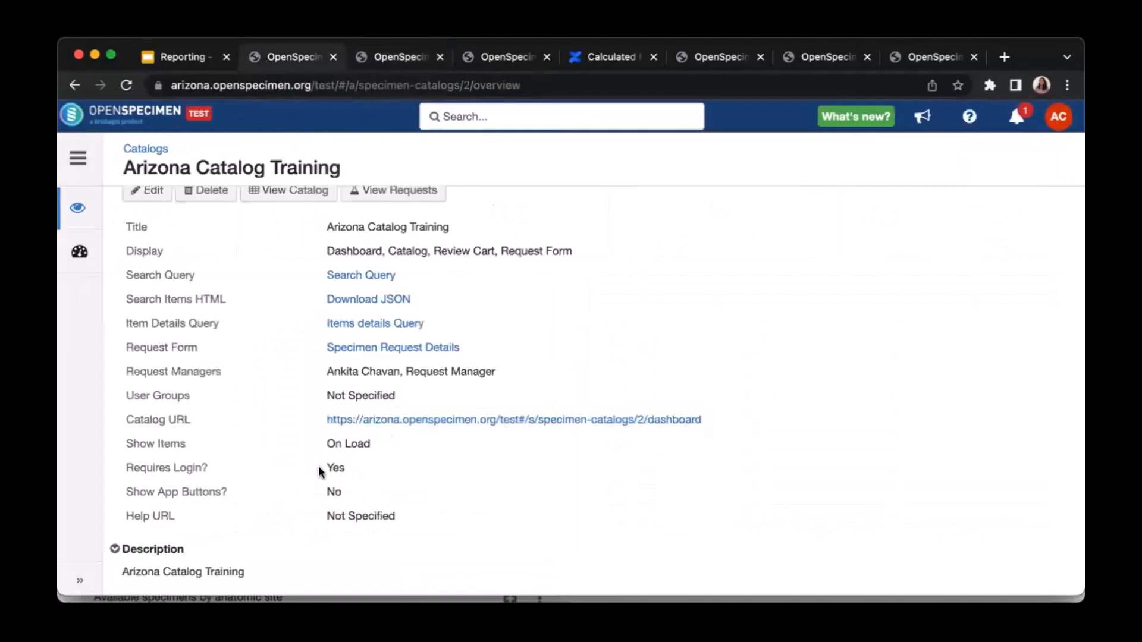
pyautogui.click(357, 468)
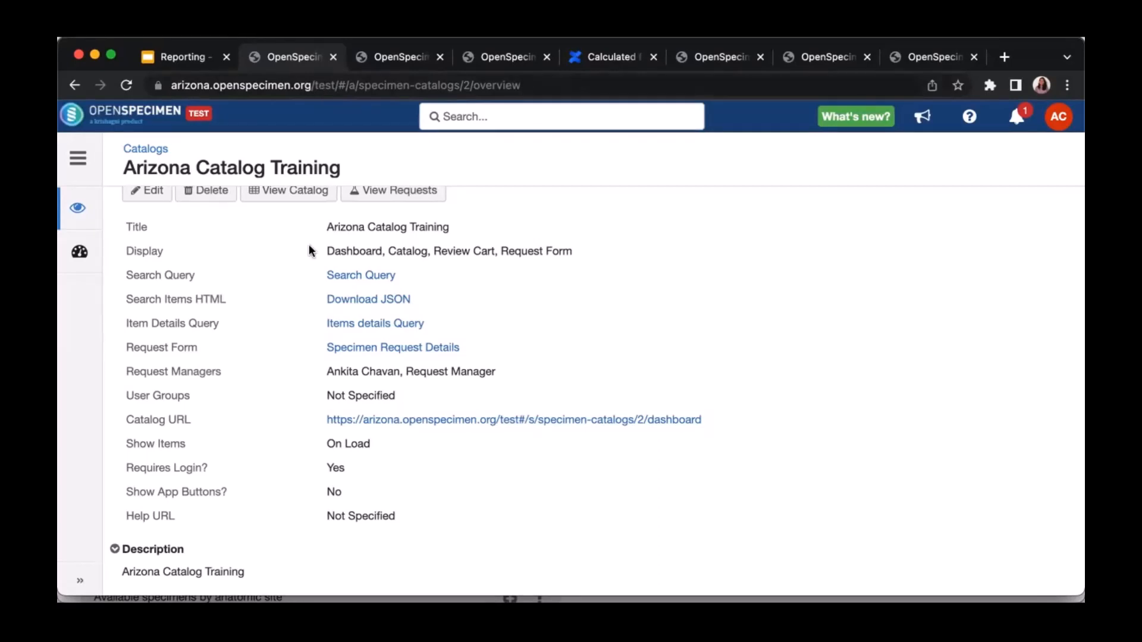
# Edit the Arizona Catalog Training catalog to remove Review Cart from its Display options, and save the update.
pyautogui.scroll(1, 308, 250)
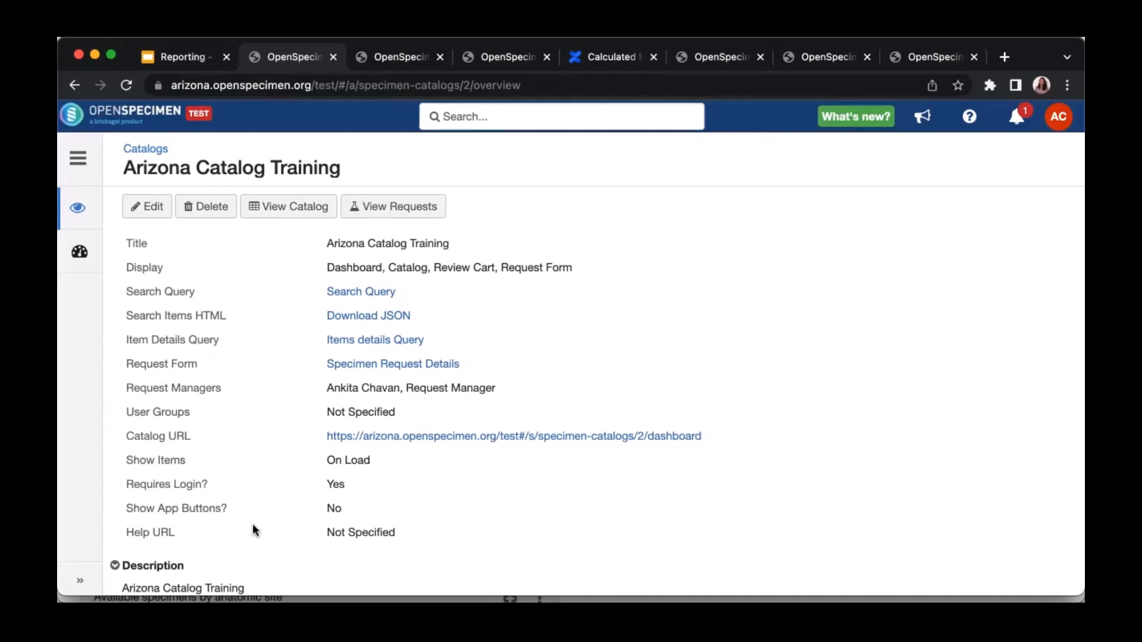
pyautogui.click(153, 214)
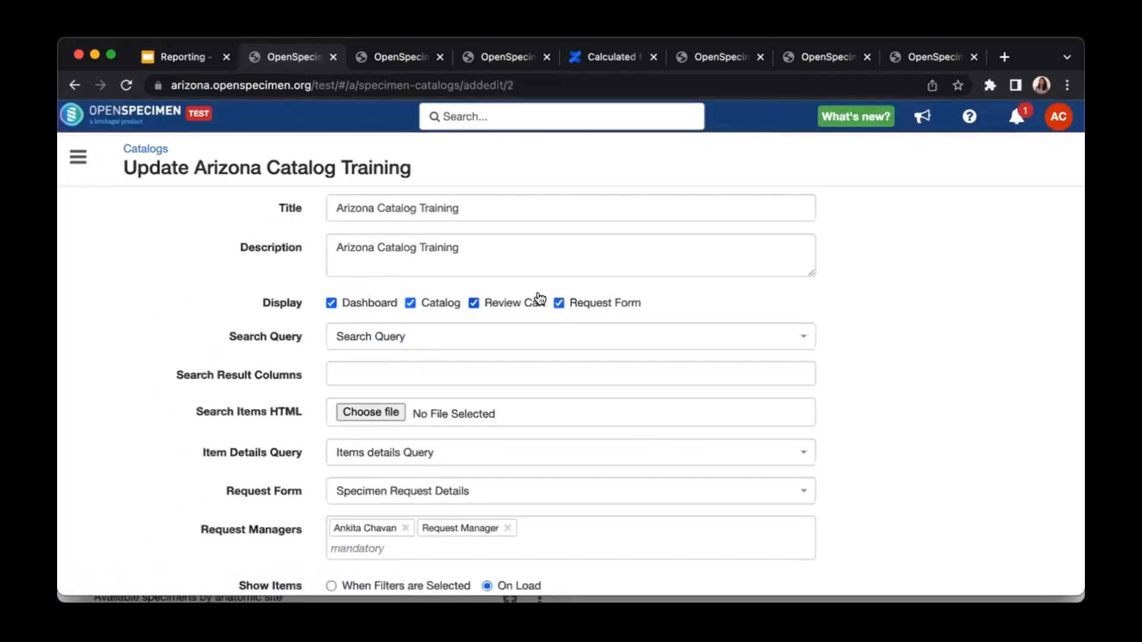
pyautogui.click(474, 304)
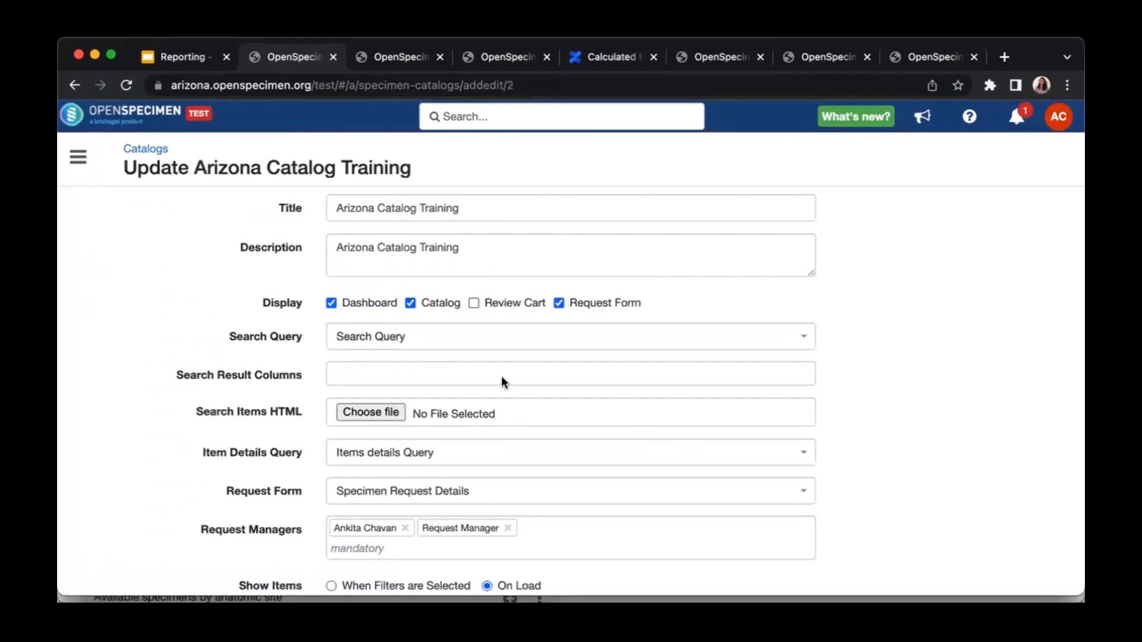
pyautogui.scroll(-1, 502, 461)
pyautogui.scroll(-5, 501, 461)
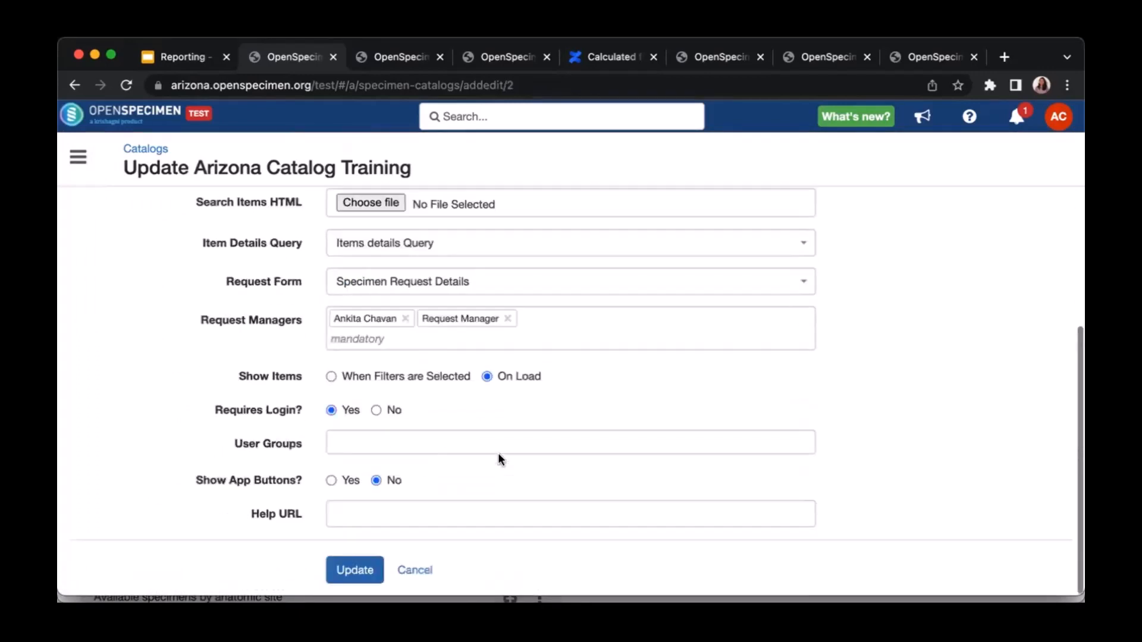
pyautogui.click(356, 570)
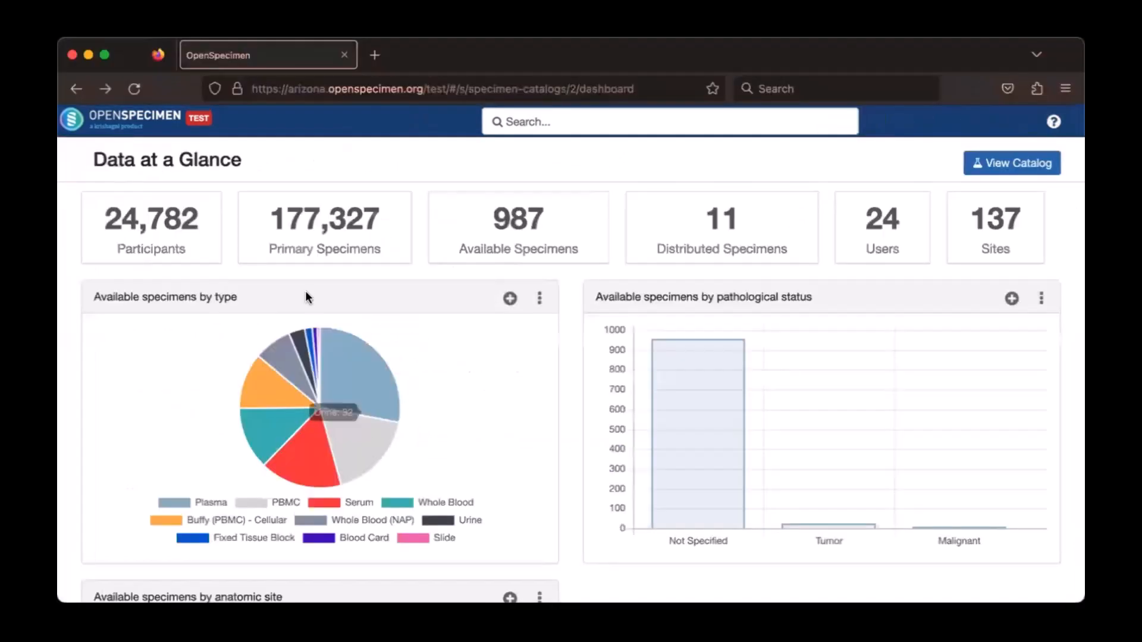
# Switch to Firefox, reload the Arizona Catalog Training dashboard and open the catalog view.
pyautogui.click(134, 89)
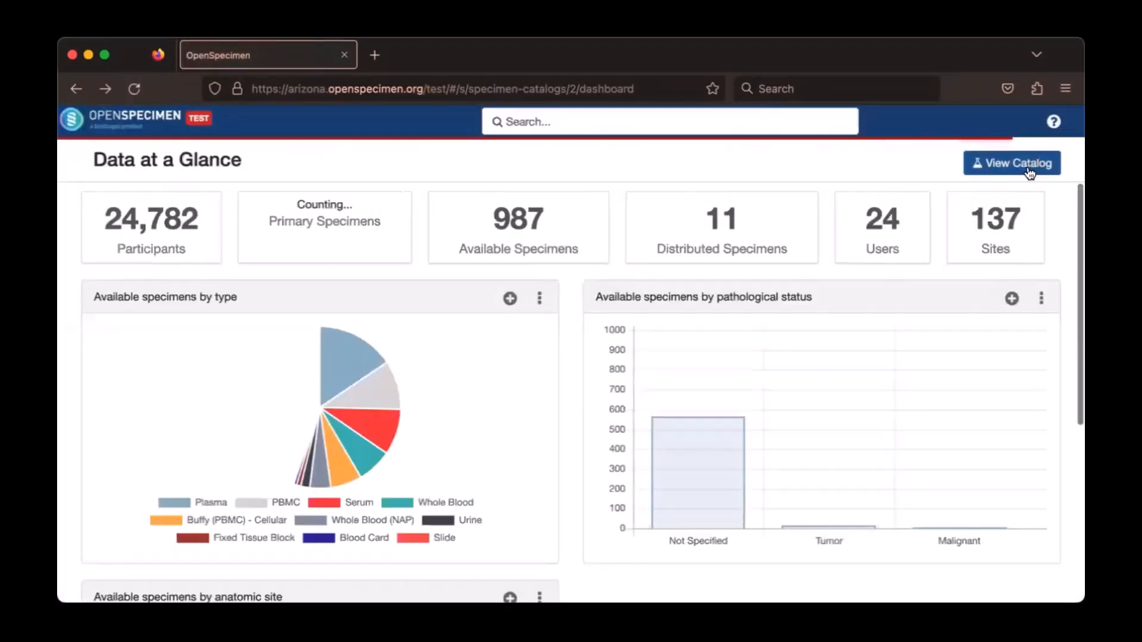
pyautogui.click(1028, 165)
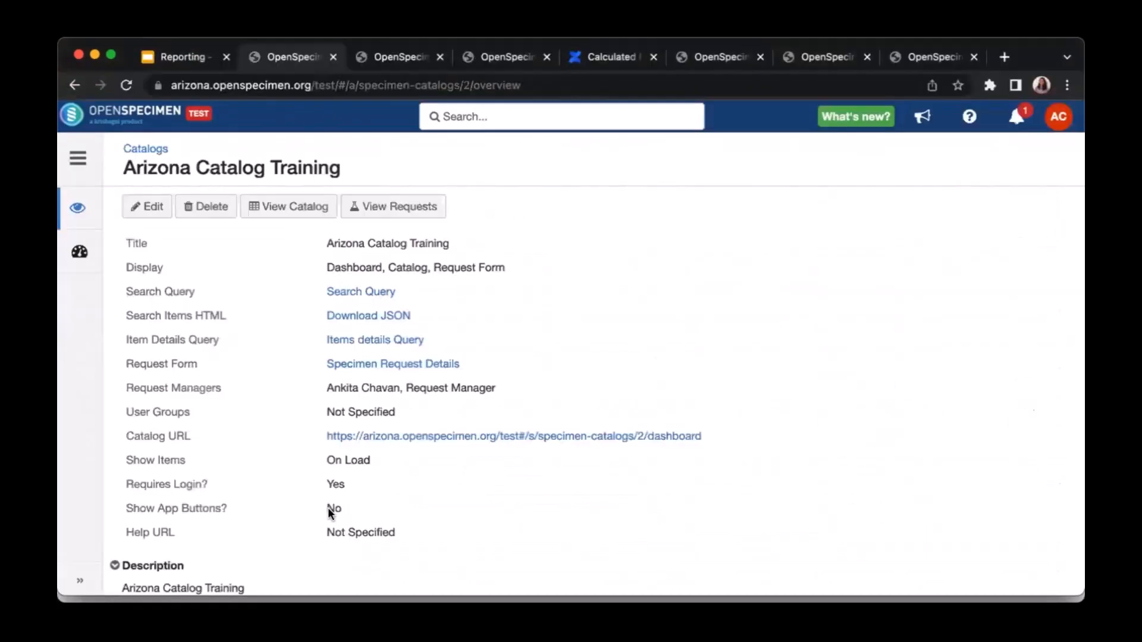
# Examine the Display setting in the Arizona Catalog Training configuration overview.
pyautogui.scroll(-1, 416, 362)
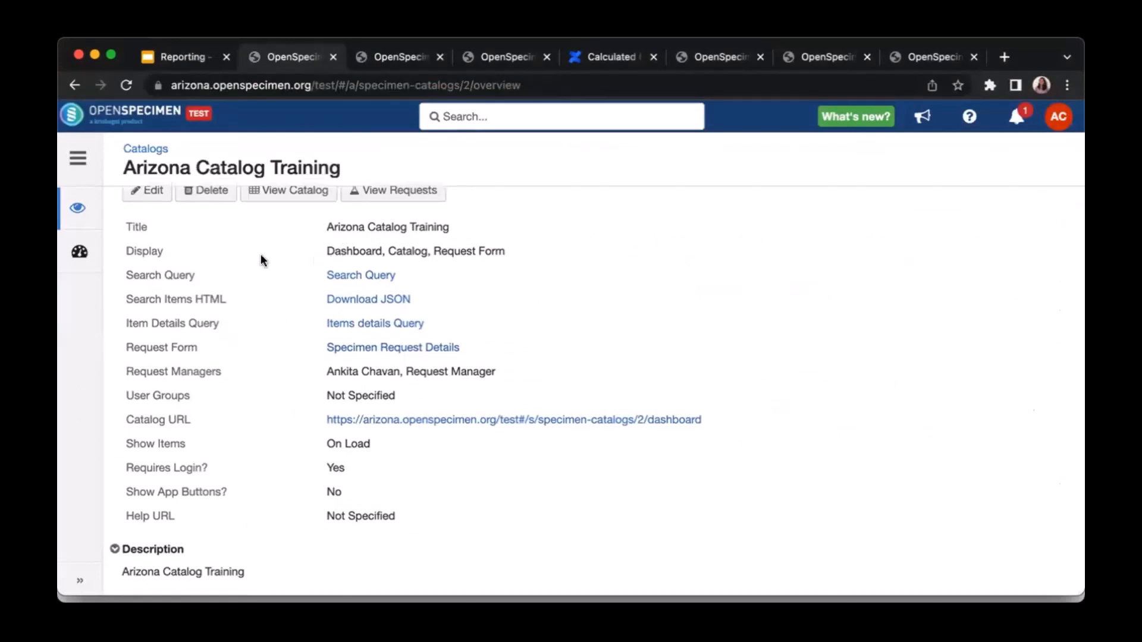
pyautogui.doubleClick(144, 251)
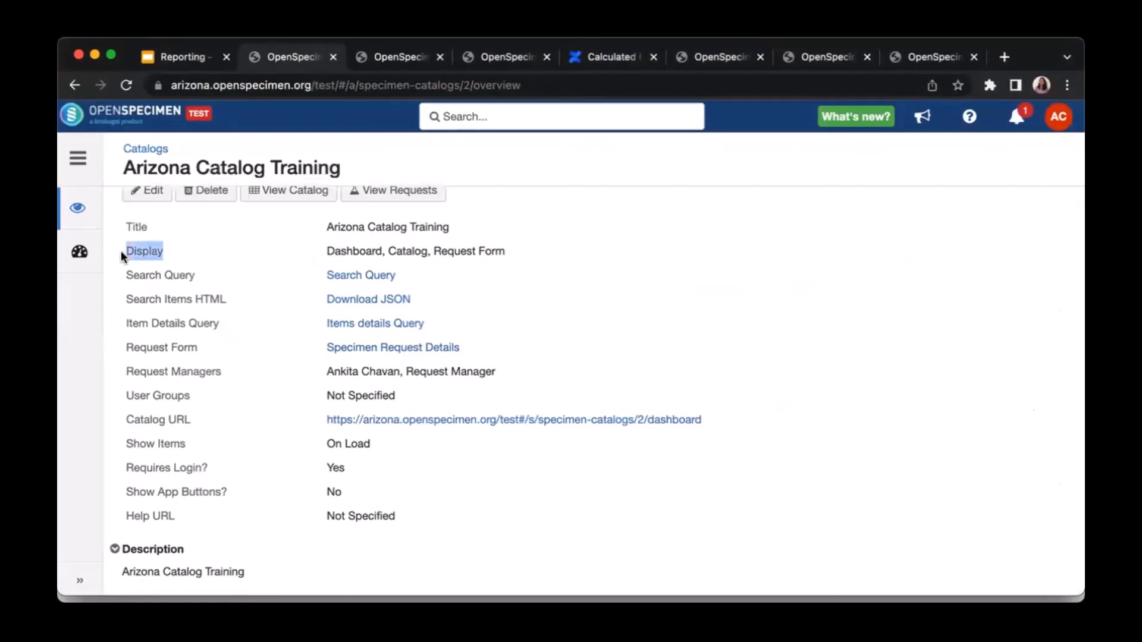
pyautogui.click(427, 253)
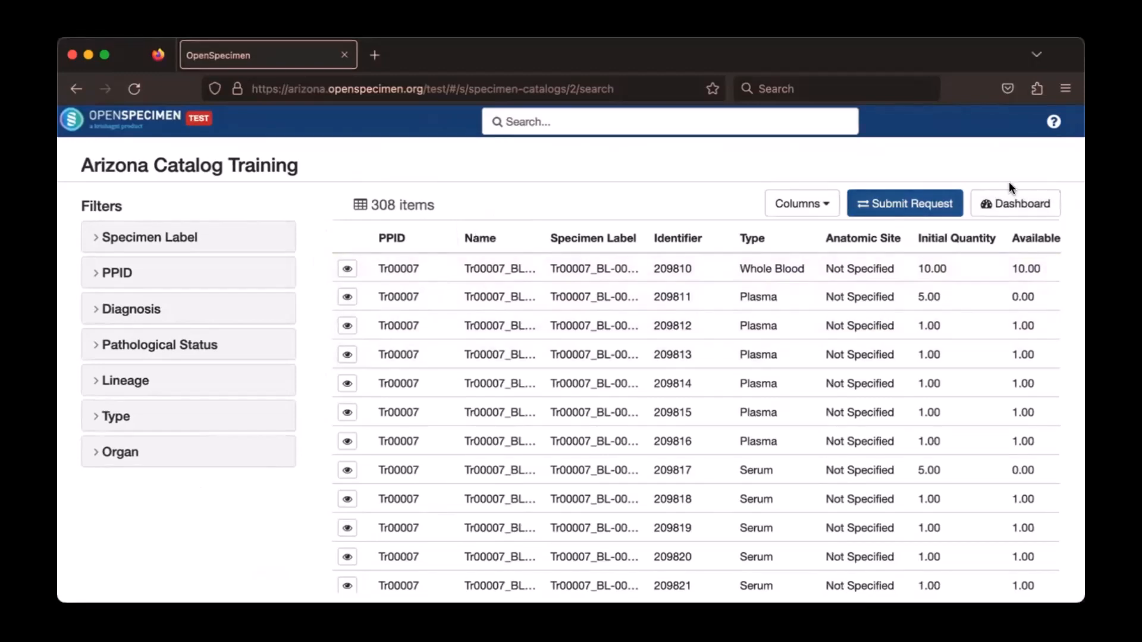
# In Firefox, open the Arizona Catalog Training specimen request form, look over its fields through Comments, and cancel the request.
pyautogui.click(892, 205)
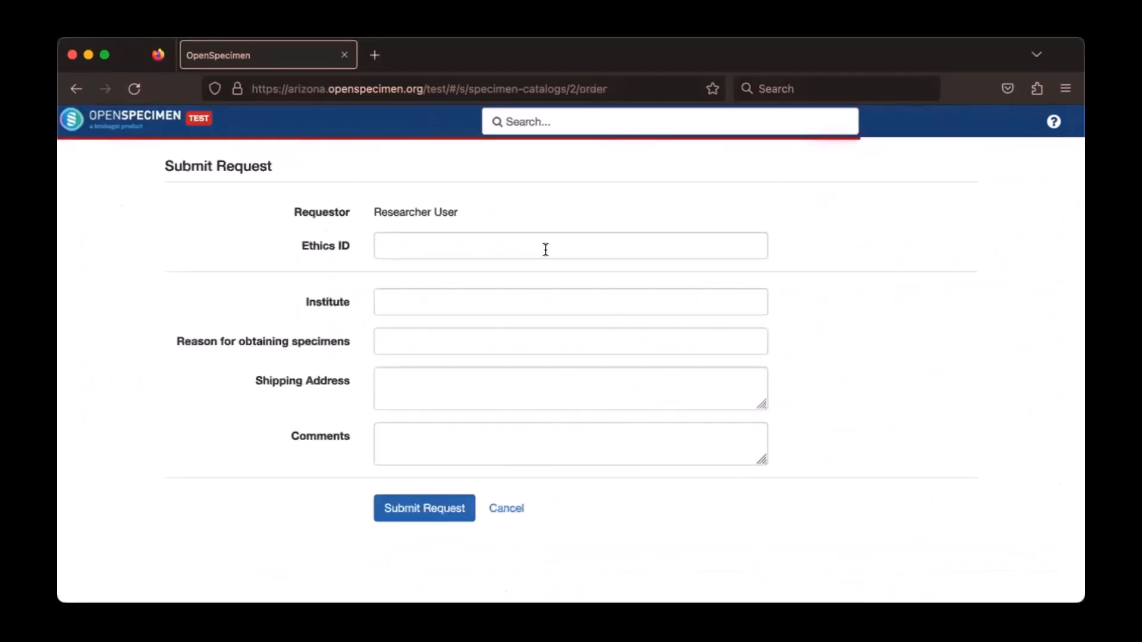
pyautogui.click(490, 450)
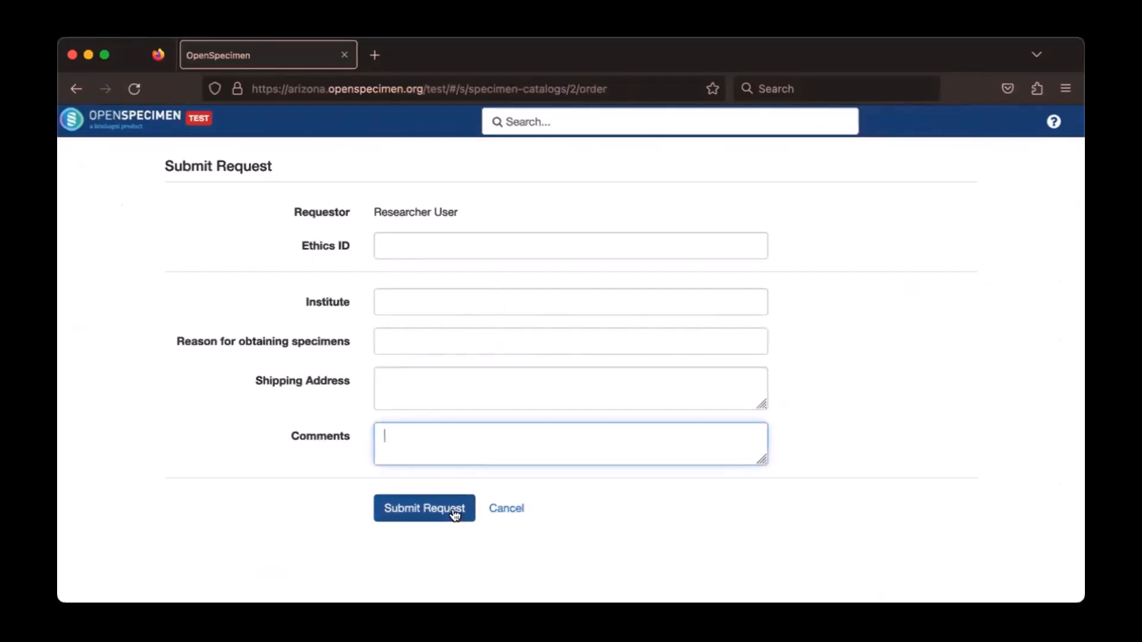
pyautogui.click(496, 511)
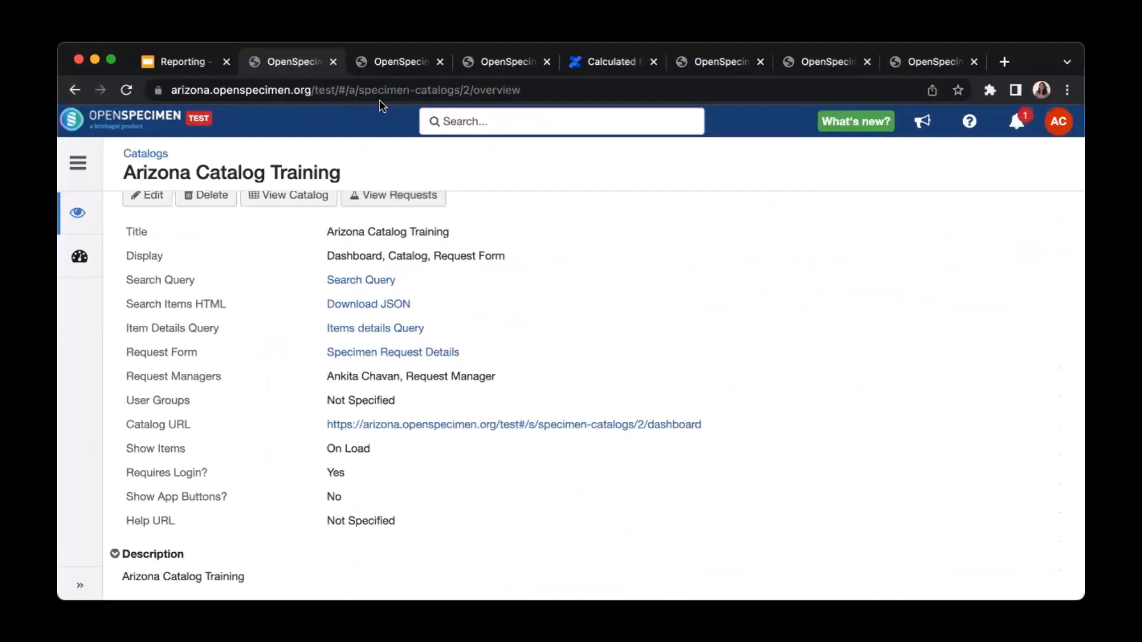
# Switch to the Reporting presentation in Google Slides in the other browser to show the Requesting Specimen slide.
pyautogui.click(180, 63)
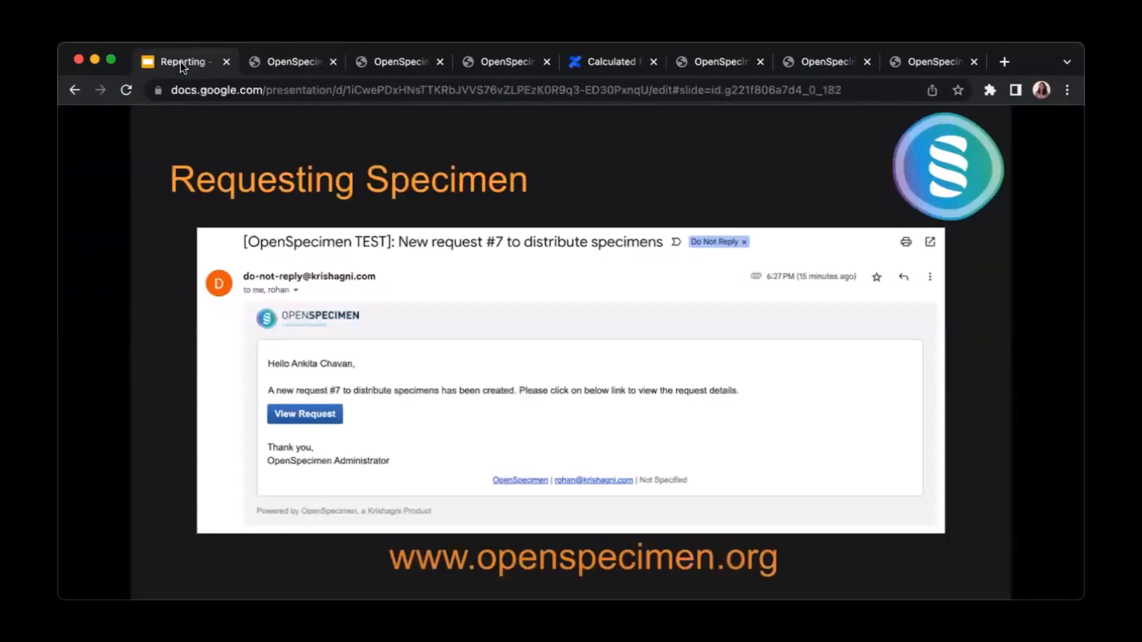